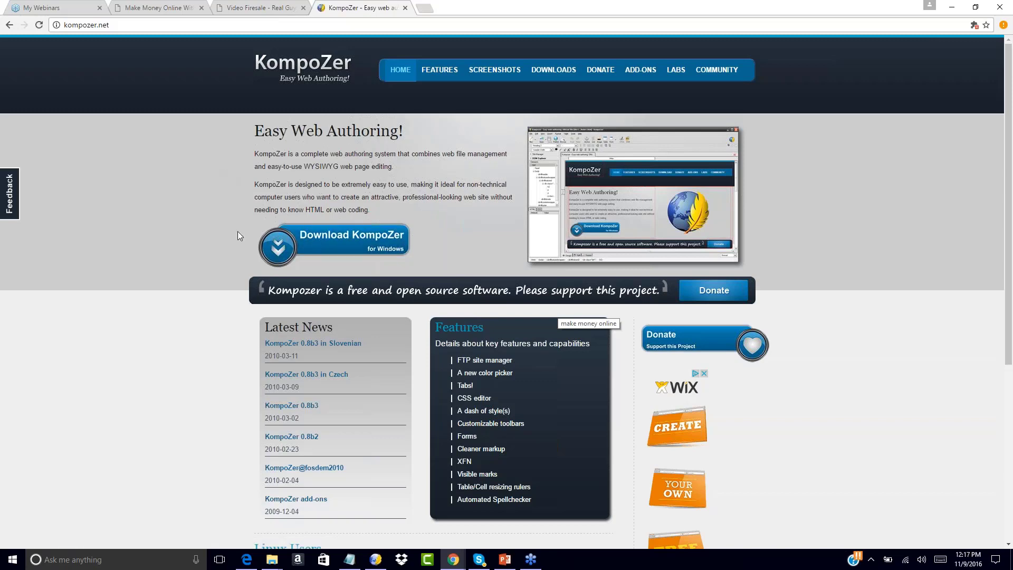
Switch to KompoZer with its blank untitled page.
mouse_move(377, 564)
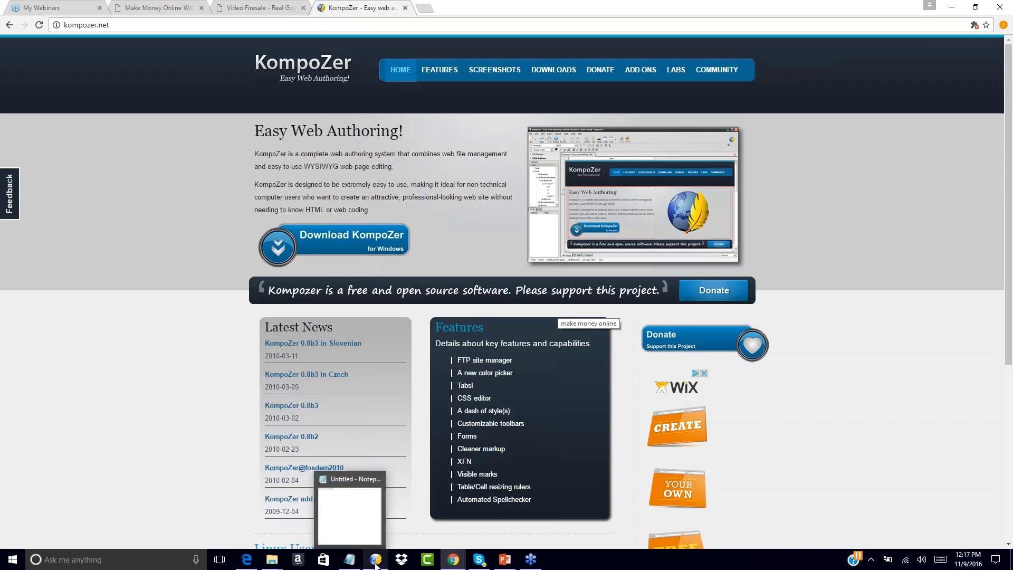
left_click(379, 566)
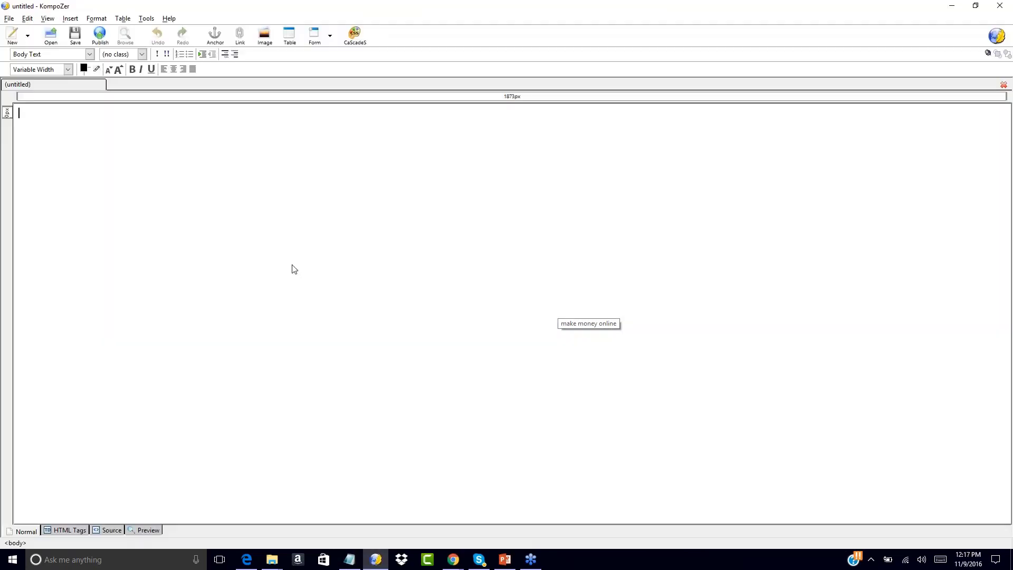
left_click(72, 147)
Open index.html from the Squeeze Page folder under My Products, Your First Funnel.
left_click(50, 37)
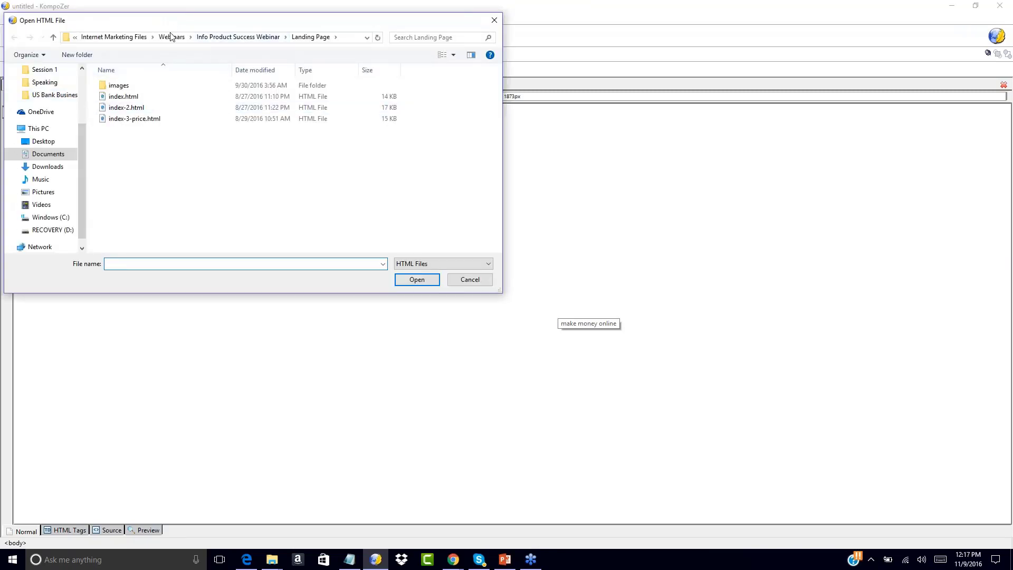
left_click(127, 37)
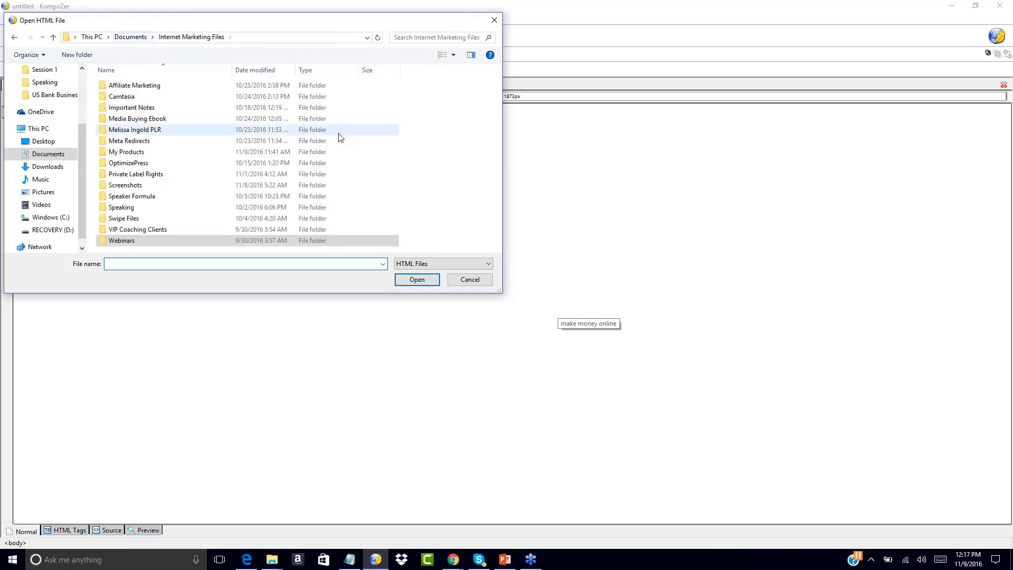
double_click(240, 153)
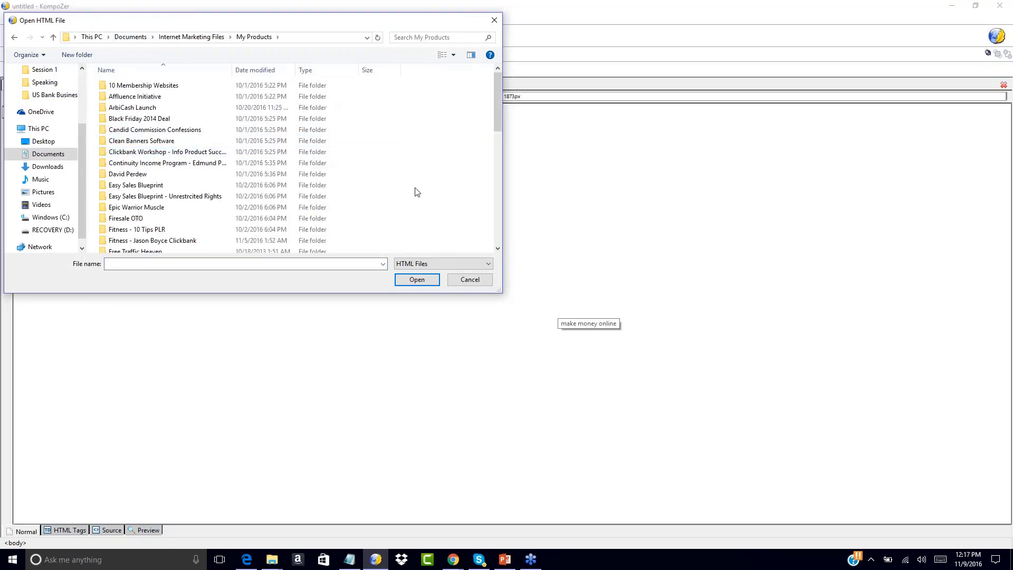
scroll(415, 192, "down", 5)
double_click(130, 247)
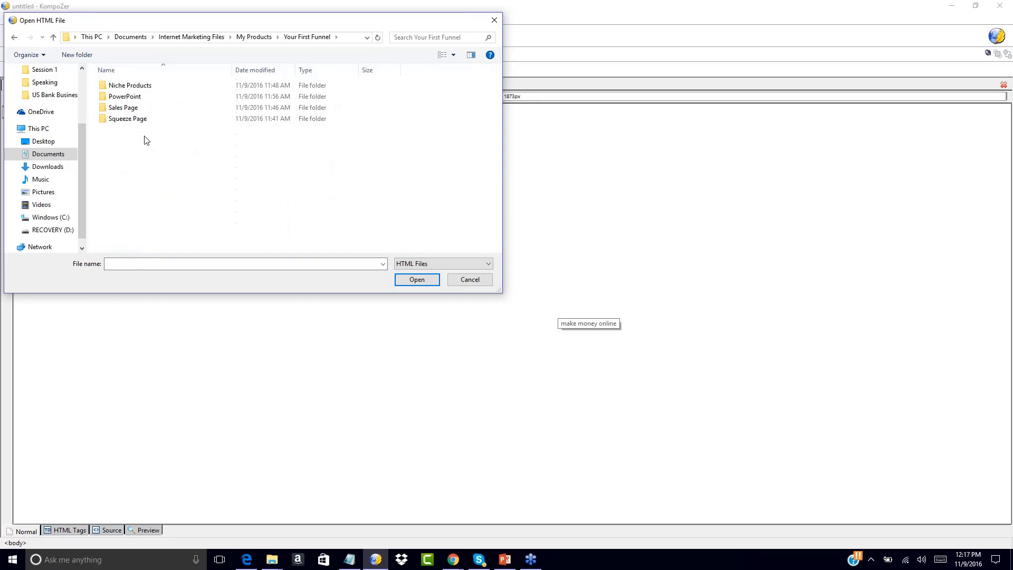
double_click(127, 119)
left_click(112, 88)
double_click(112, 88)
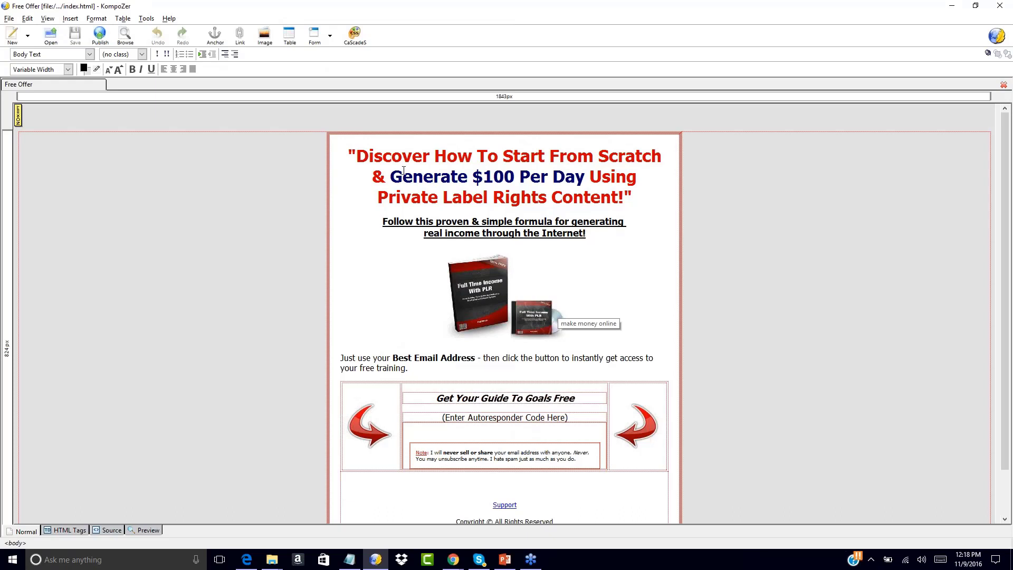
left_click(358, 157)
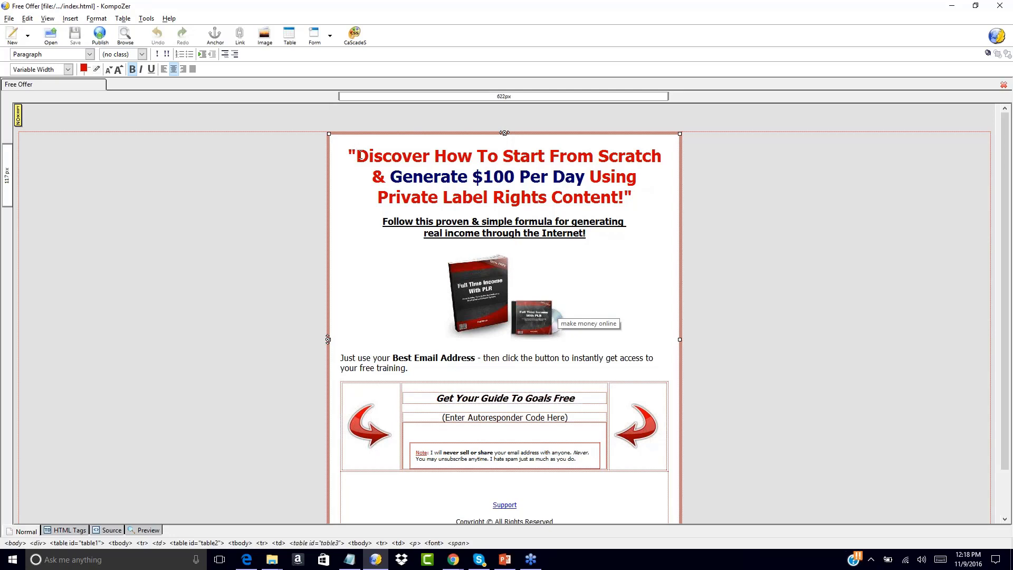
scroll(502, 201, "down", 2)
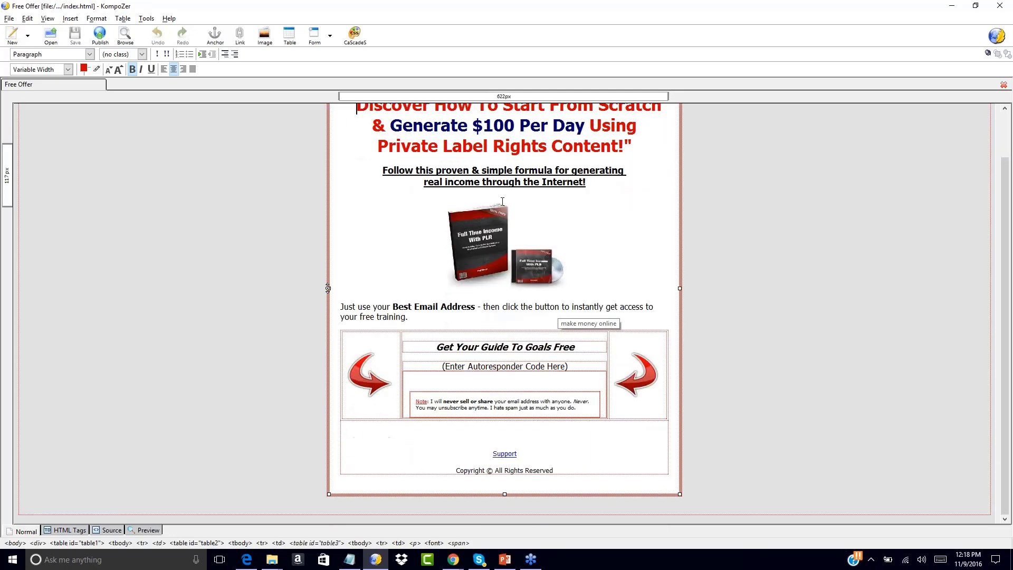
scroll(474, 165, "up", 2)
left_click(473, 161)
right_click(473, 165)
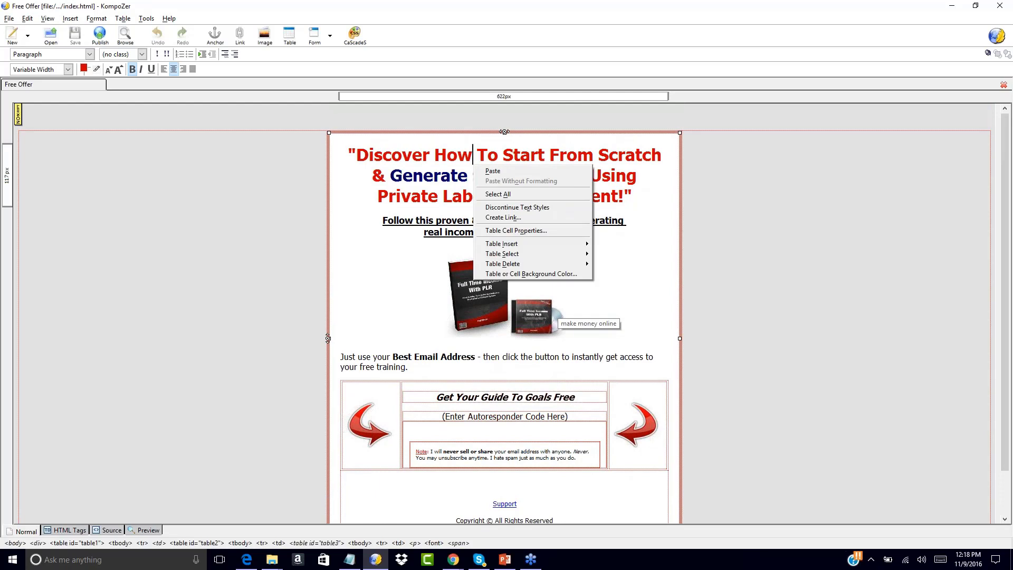
left_click(354, 191)
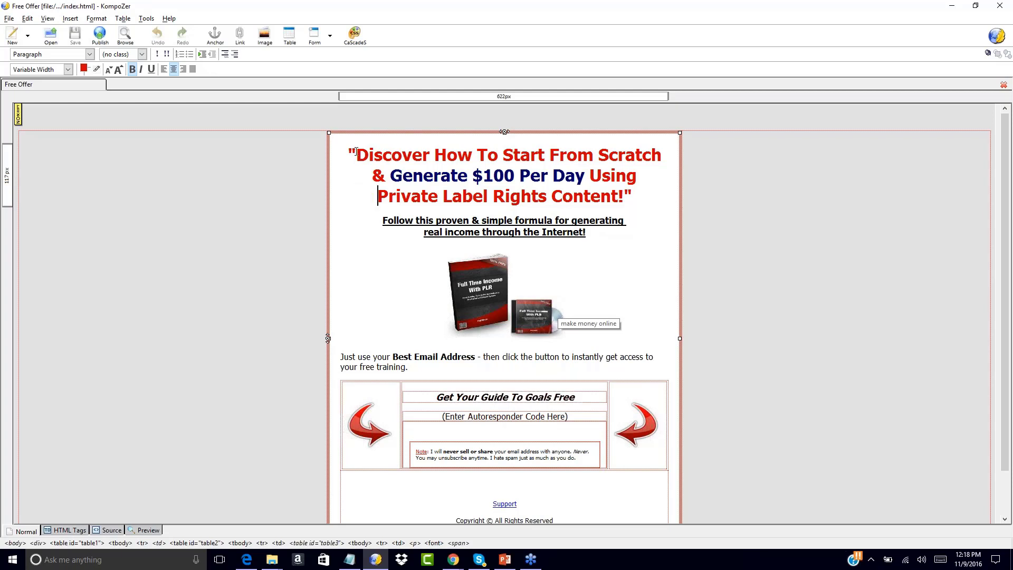
left_click_drag(356, 153, 566, 154)
Replace the blue phrase in the main headline with "Generate Income Online" and undo the replacement.
left_click(401, 176)
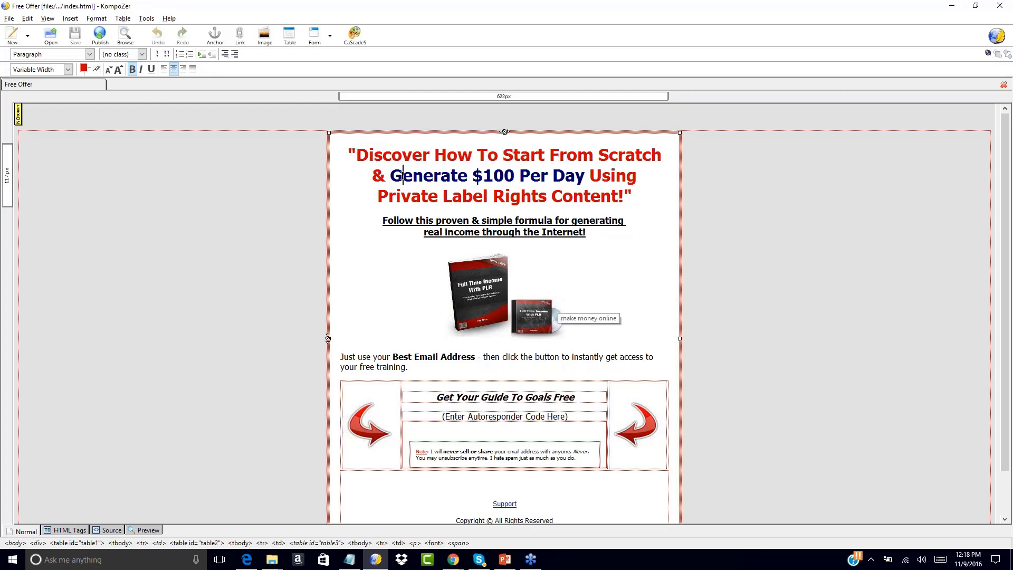
left_click_drag(401, 176, 589, 176)
left_click_drag(404, 177, 582, 173)
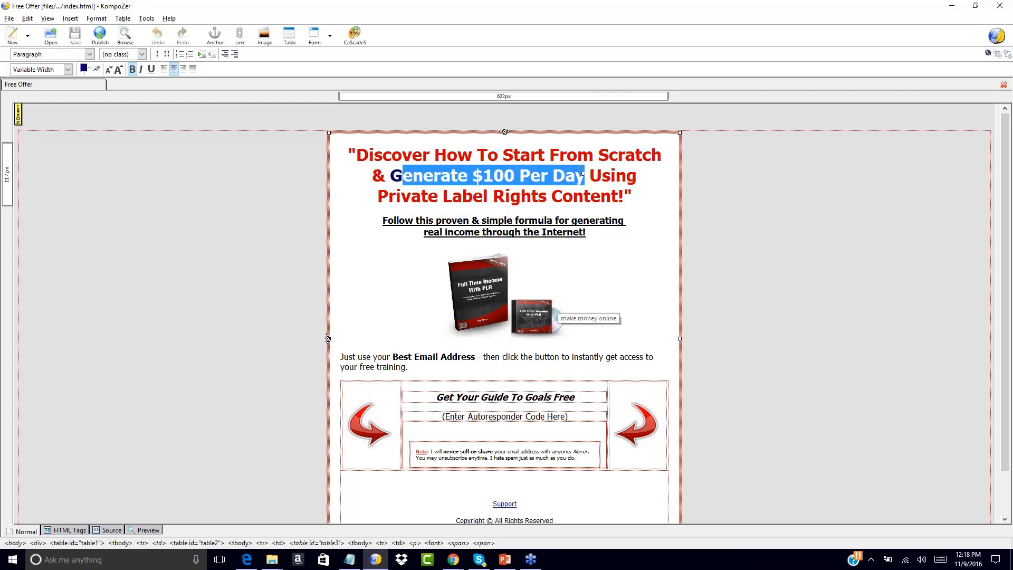
type("enerate I")
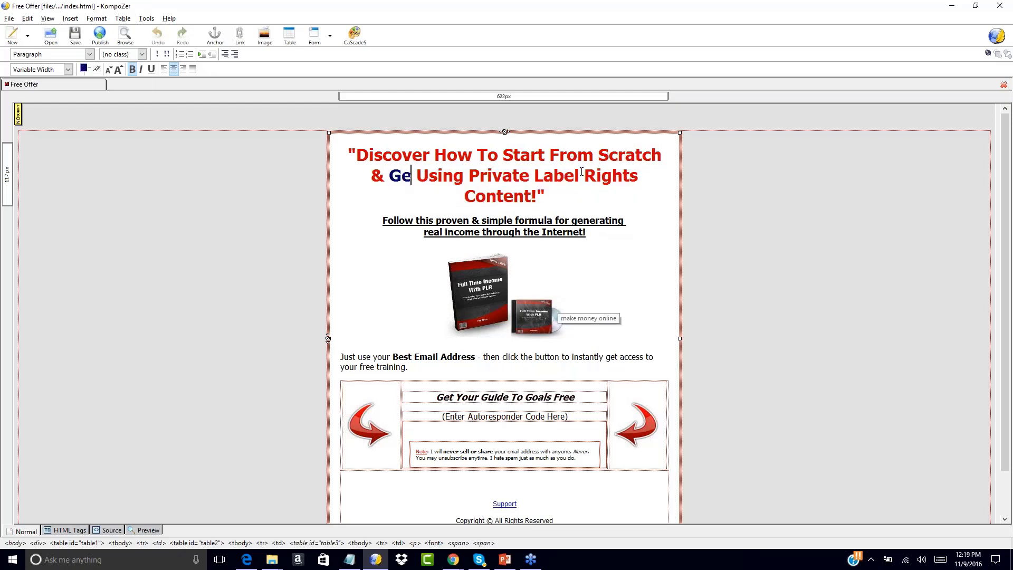
type("ncome Onl")
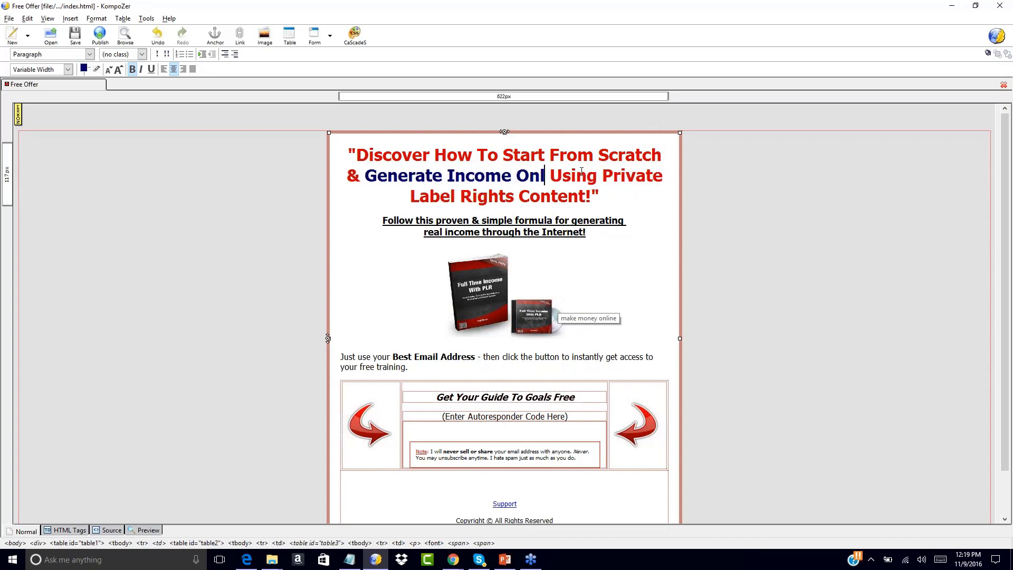
type("ine")
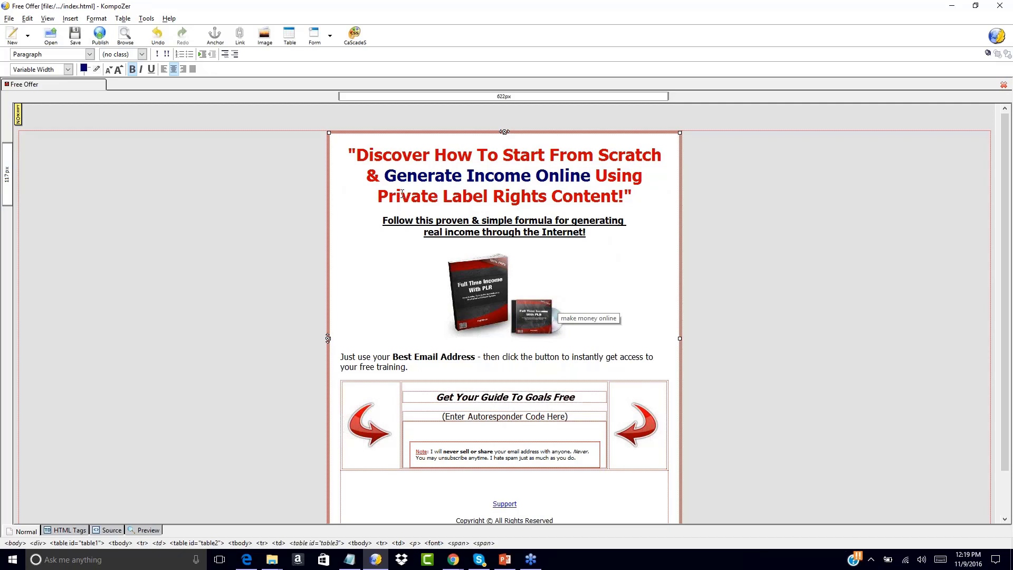
key("ctrl+z")
key("ctrl+z")
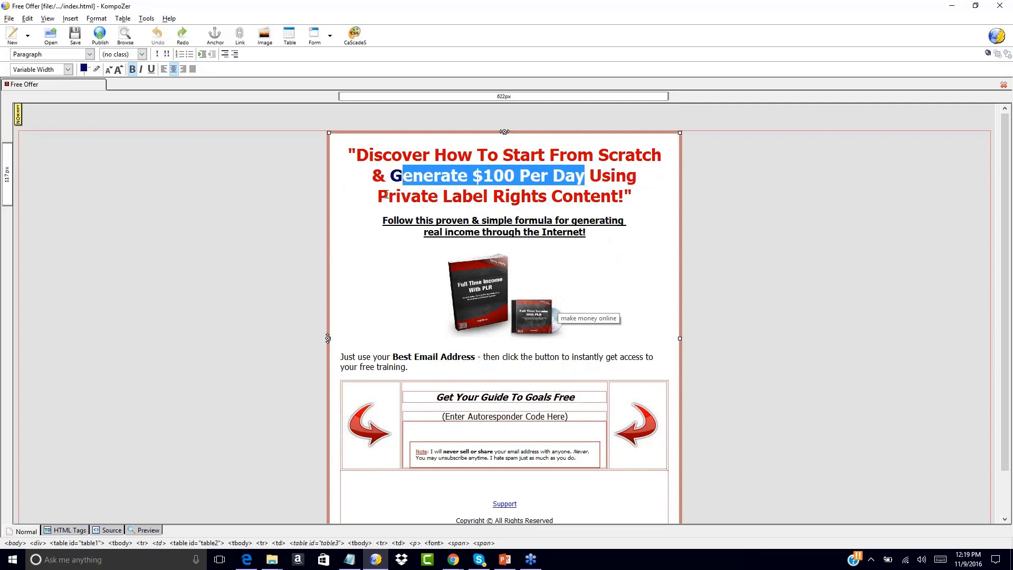
left_click(476, 174)
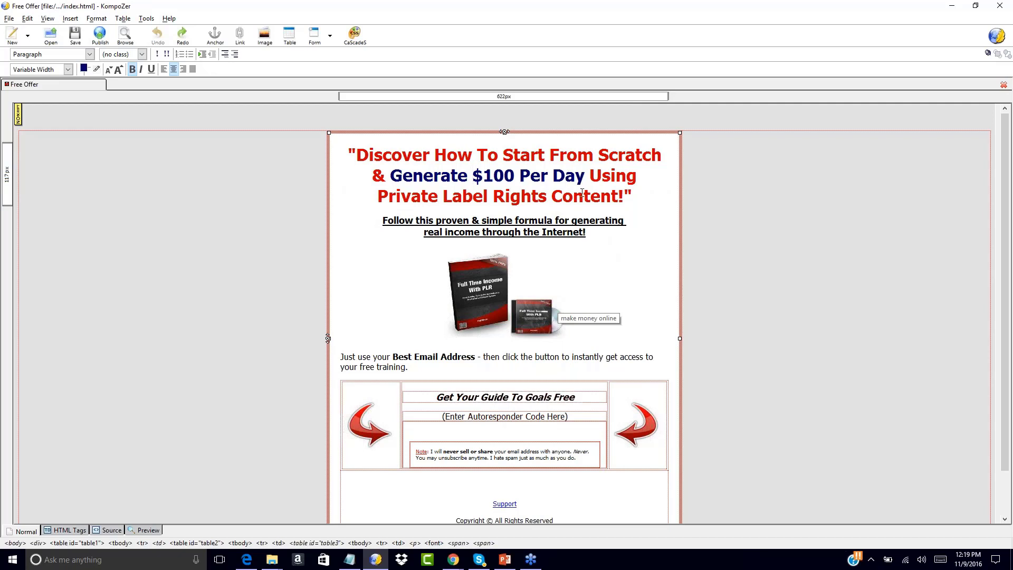
left_click(624, 196)
left_click_drag(357, 157, 633, 196)
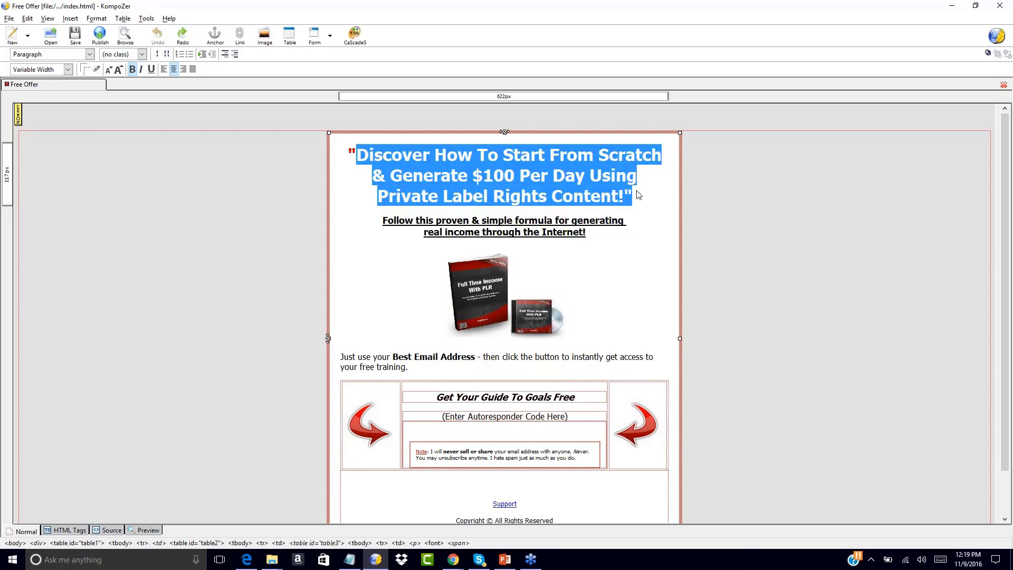
left_click(1003, 163)
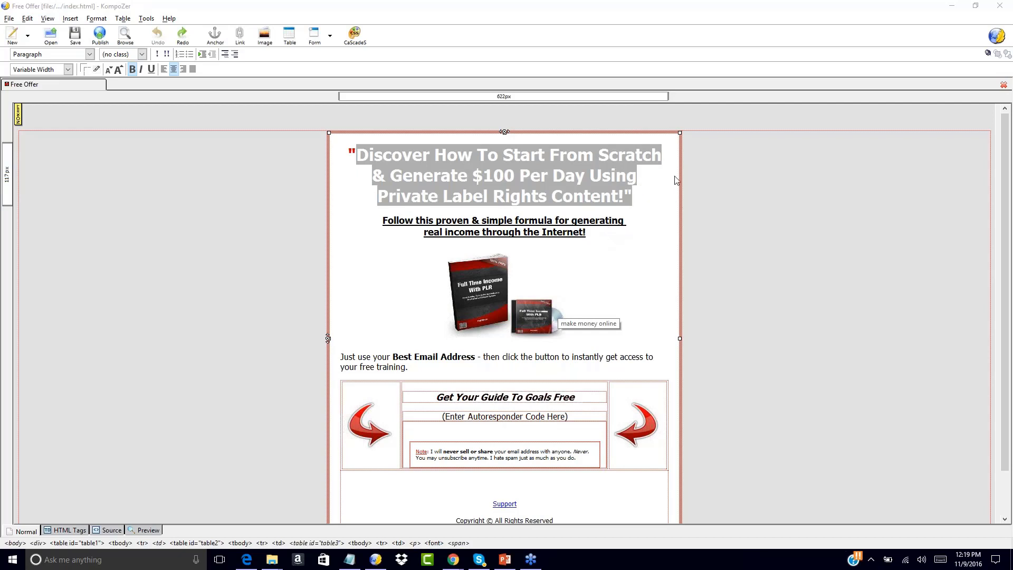
left_click(547, 197)
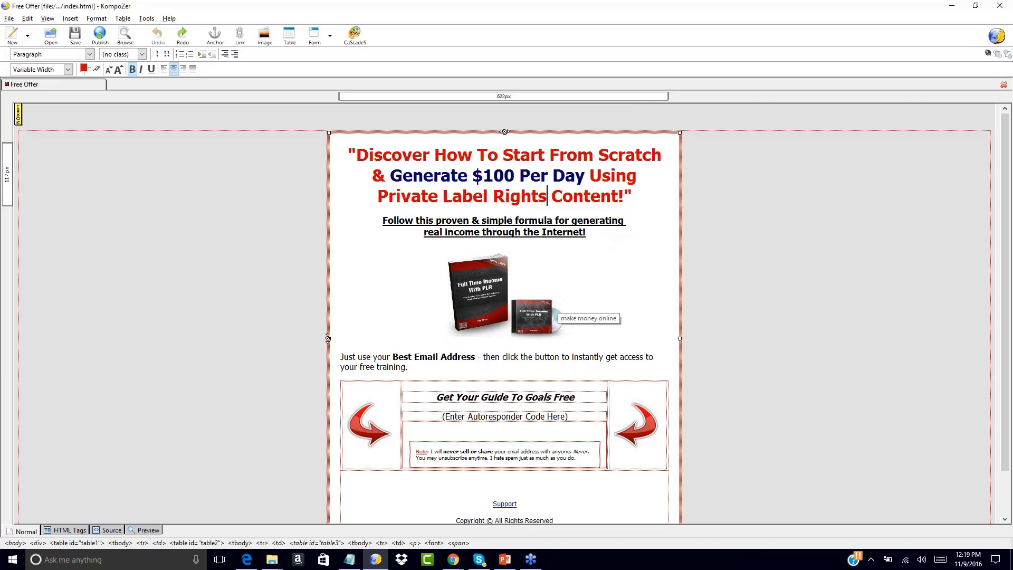
left_click(357, 155)
left_click(361, 156)
left_click(482, 283)
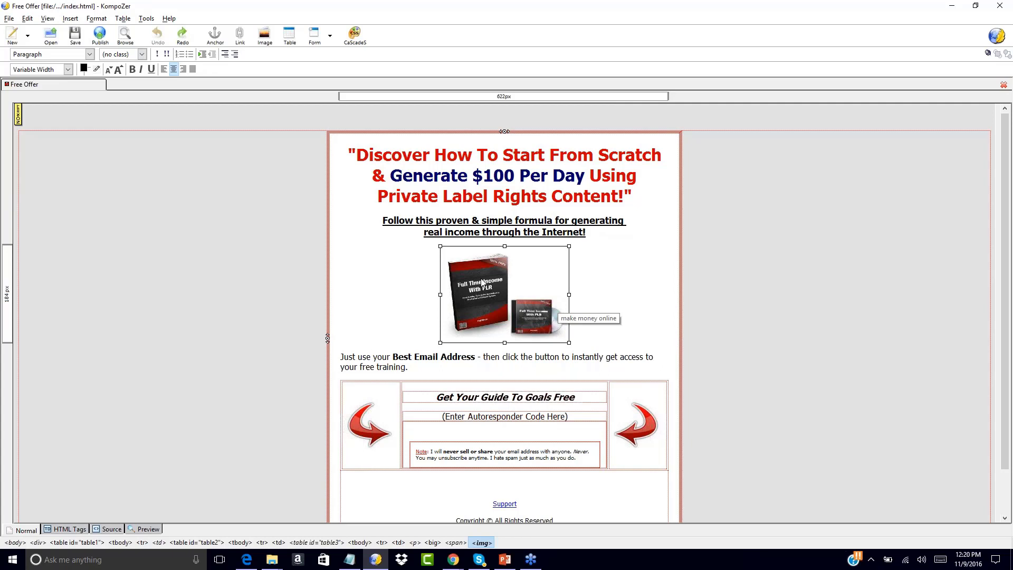
left_click(582, 277)
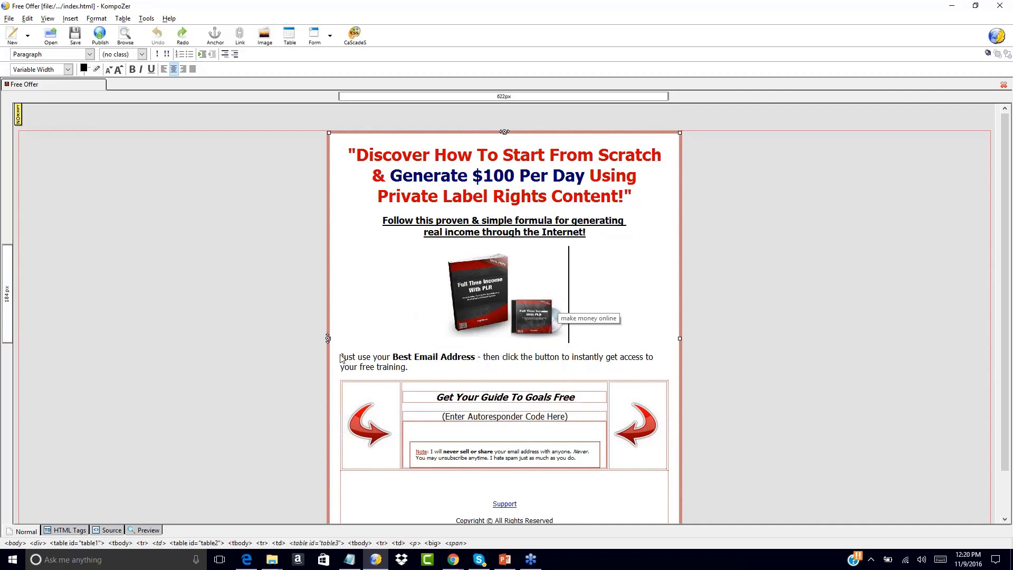
left_click_drag(342, 356, 410, 369)
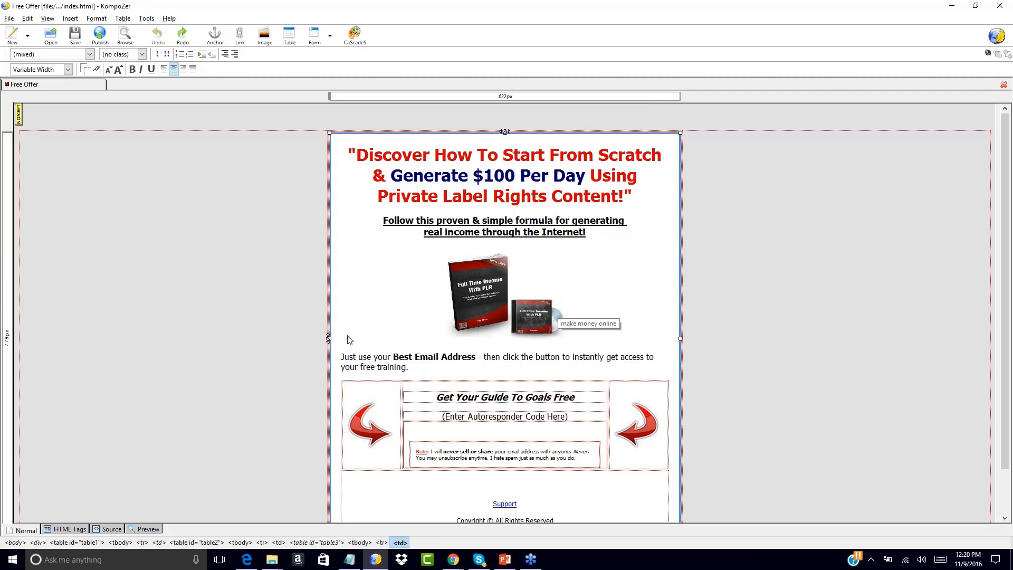
left_click(337, 319)
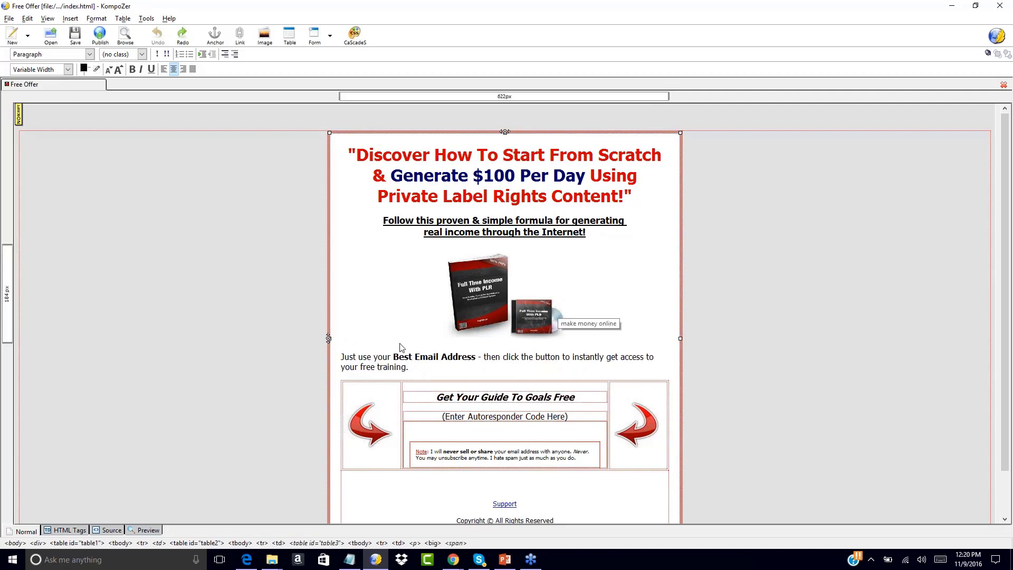
Review the product cover image's location, dimensions, appearance and link properties, and cancel without changing them.
double_click(485, 318)
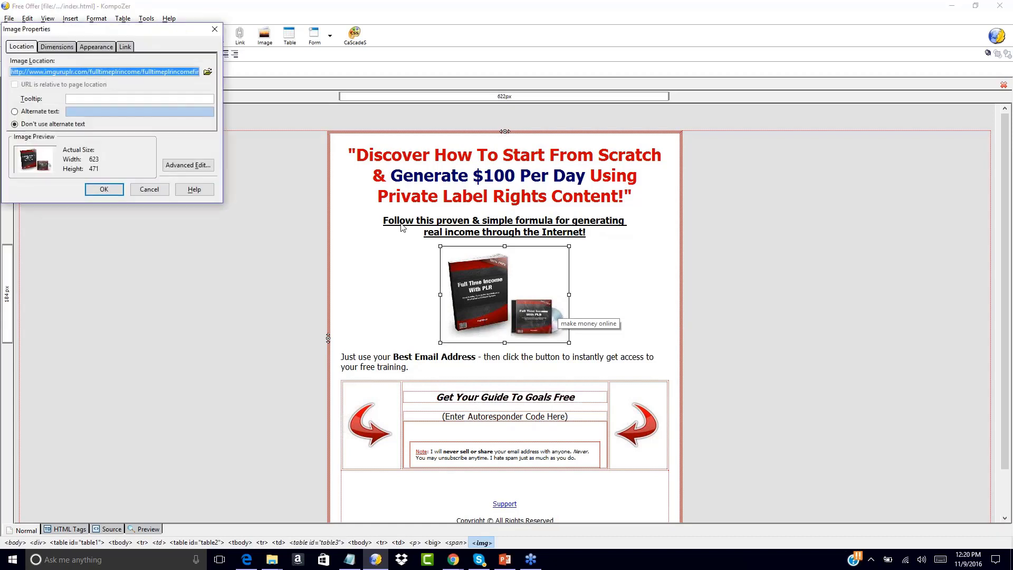
left_click(67, 48)
left_click(94, 50)
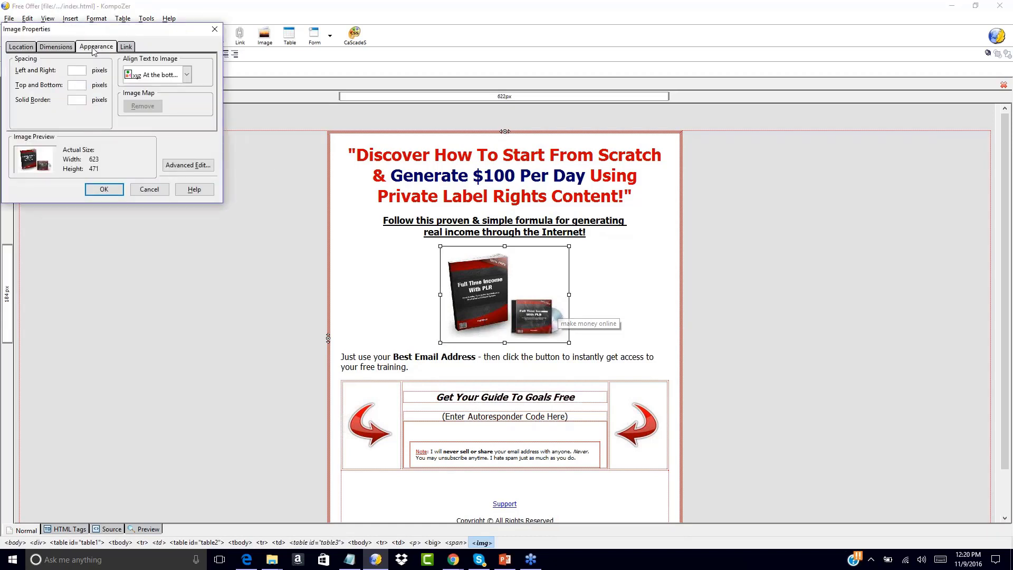
left_click(125, 47)
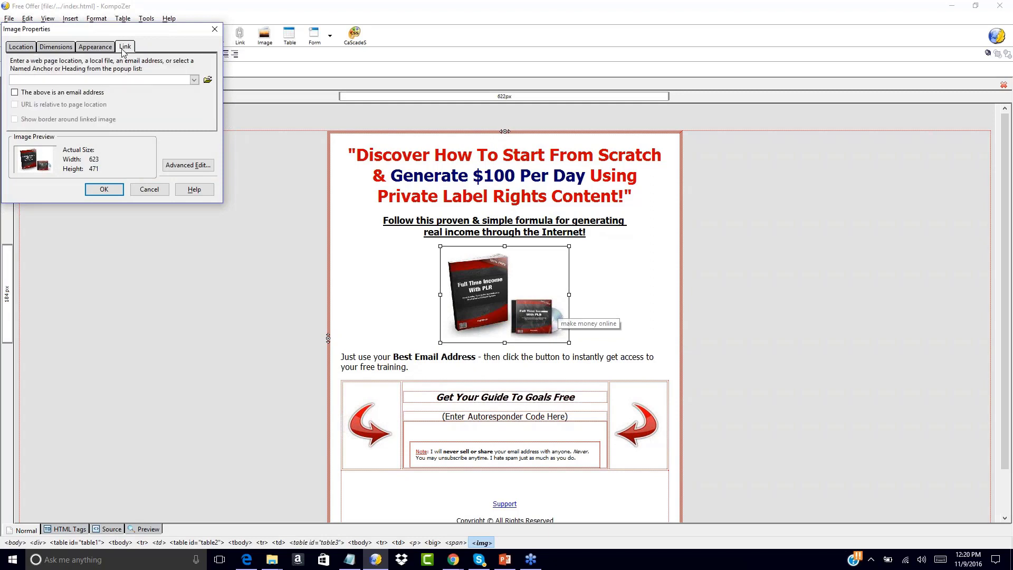
left_click(30, 47)
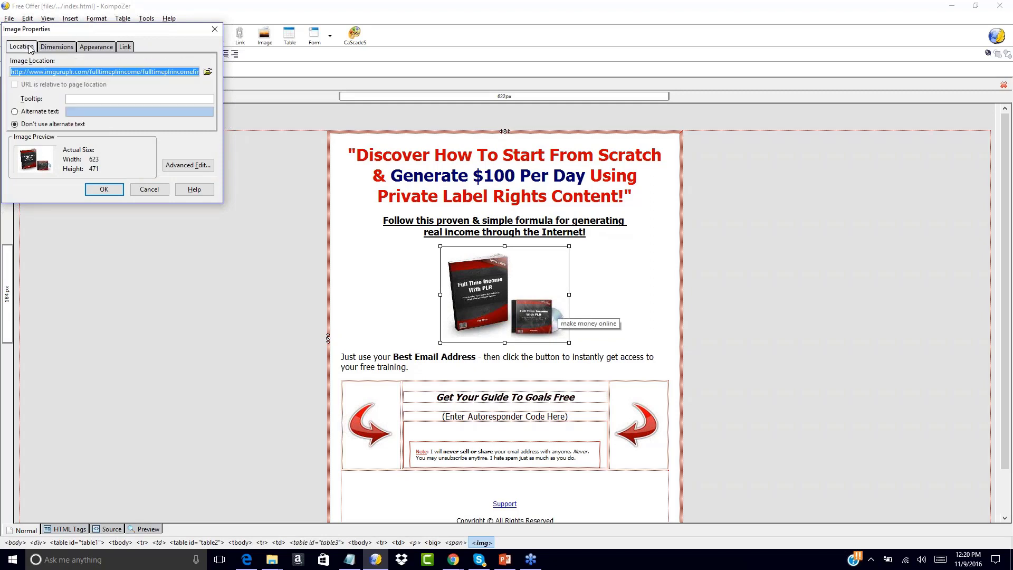
left_click(161, 191)
left_click(657, 318)
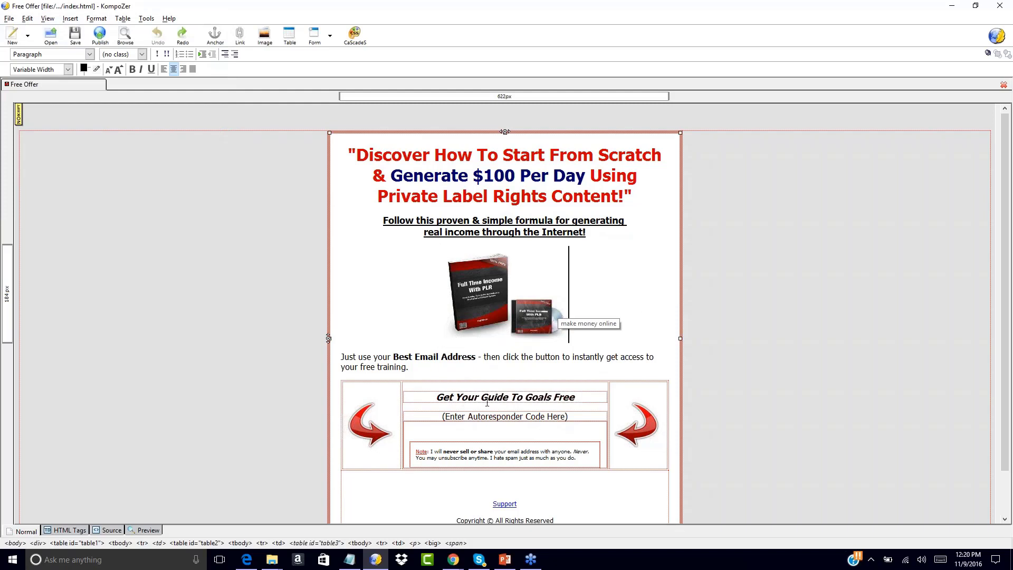
Change the opt-in box heading to read "Get Your Guide To Make Money Online Free".
left_click_drag(526, 397, 574, 396)
type("Make Money Online Free")
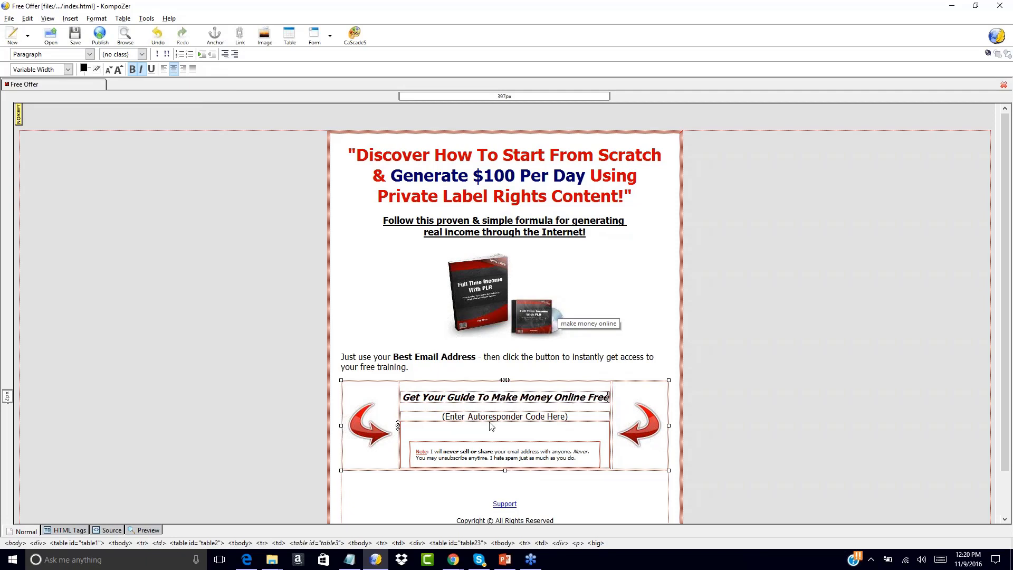
left_click_drag(443, 416, 577, 425)
left_click(578, 425)
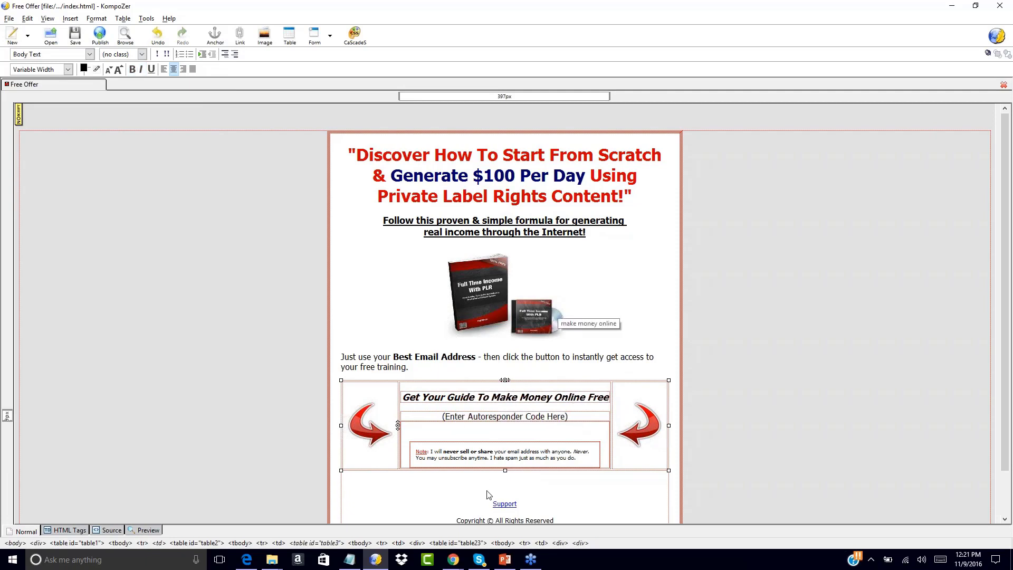
double_click(507, 504)
left_click(441, 316)
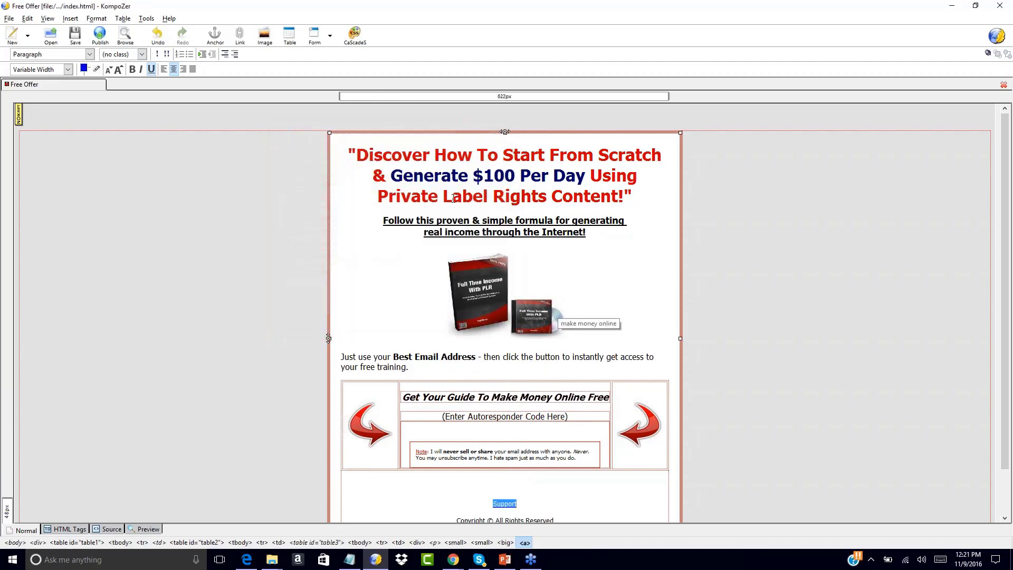
left_click(453, 196)
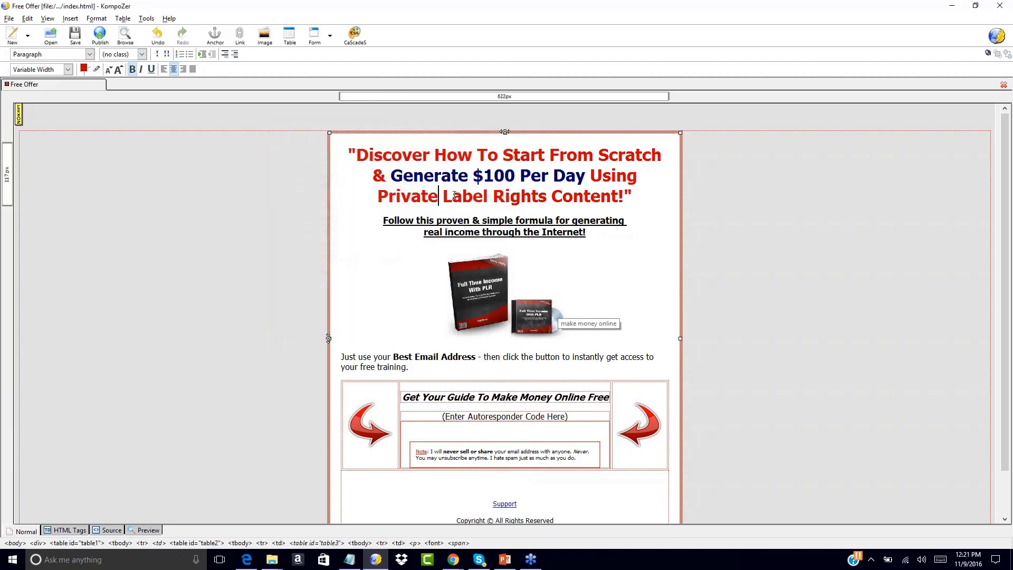
Replace "Private" in the main headline with "Changing The Word" and undo the replacement.
key("BackSpace")
key("BackSpace")
key("BackSpace")
key("BackSpace")
key("BackSpace")
key("BackSpace")
key("BackSpace")
type("Changing The Word Label Rights")
key("BackSpace")
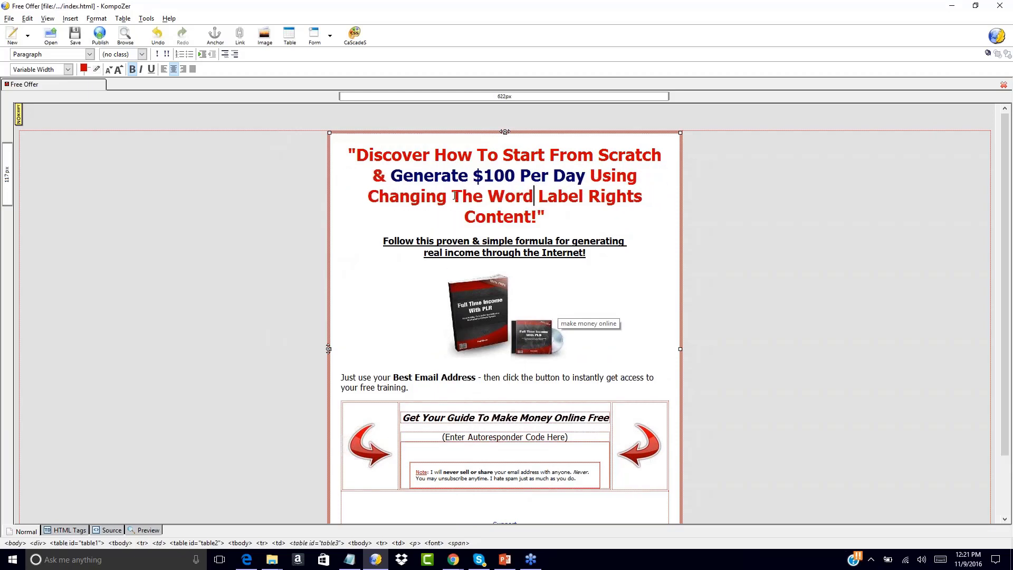
key("BackSpace")
key("BackSpace")
key("BackSpace")
key("BackSpace")
key("BackSpace")
key("BackSpace")
key("BackSpace")
key("BackSpace")
key("BackSpace")
key("BackSpace")
key("BackSpace")
key("BackSpace")
key("BackSpace")
key("BackSpace")
key("BackSpace")
key("BackSpace")
key("BackSpace")
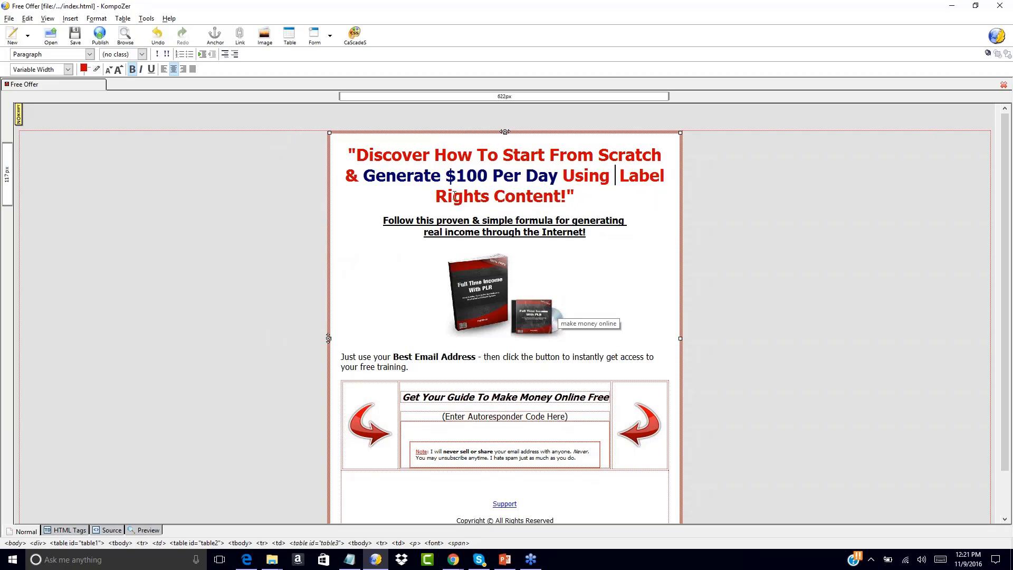
key("BackSpace")
key("ctrl+z")
key("ctrl+z")
key("ctrl+z")
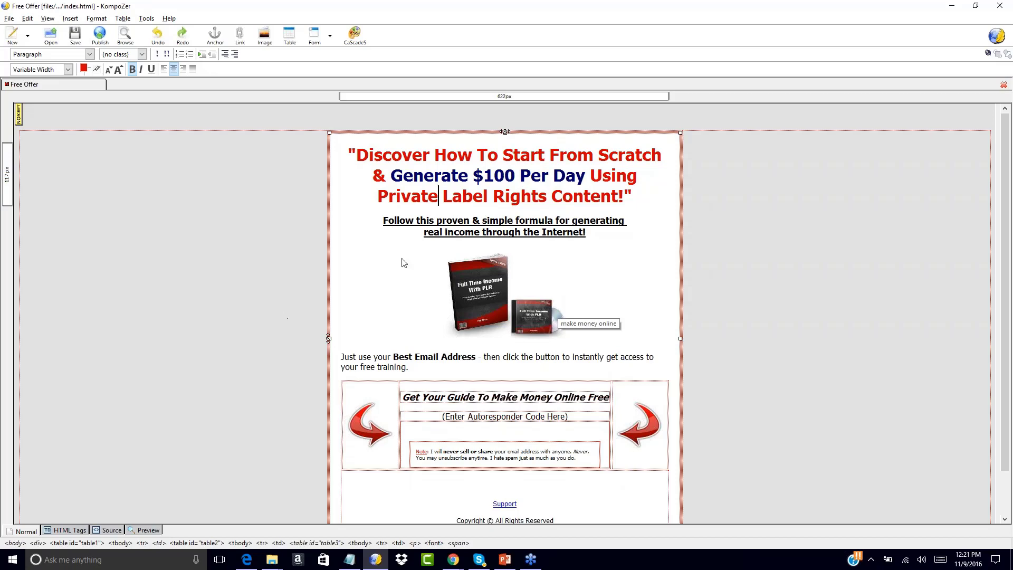
Insert "Your Business Name" after the copyright symbol in the page footer and delete it again.
scroll(278, 256, "down", 1)
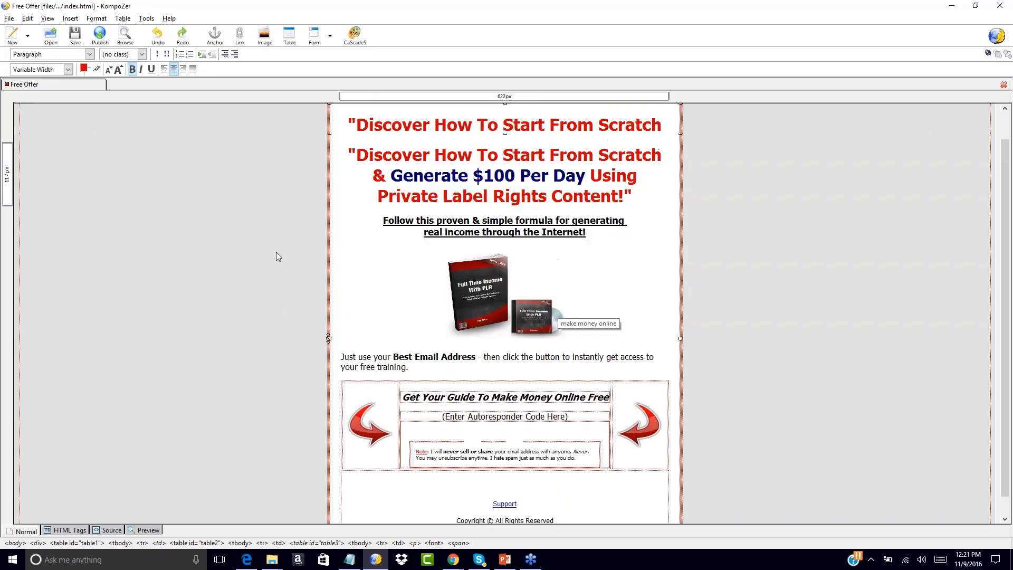
scroll(278, 256, "down", 2)
scroll(278, 257, "up", 2)
scroll(278, 256, "down", 2)
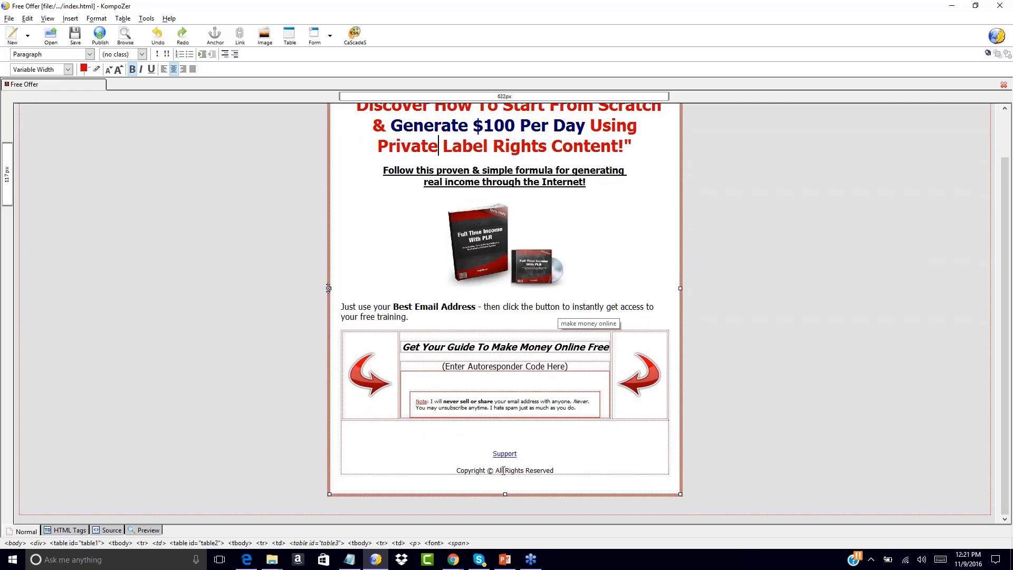
left_click(504, 470)
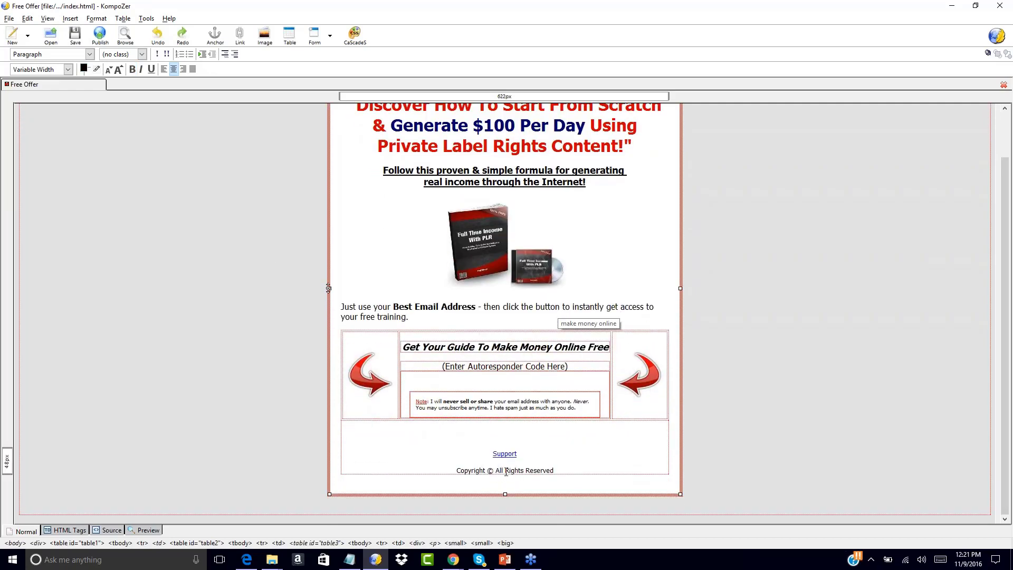
type("Your Business Name")
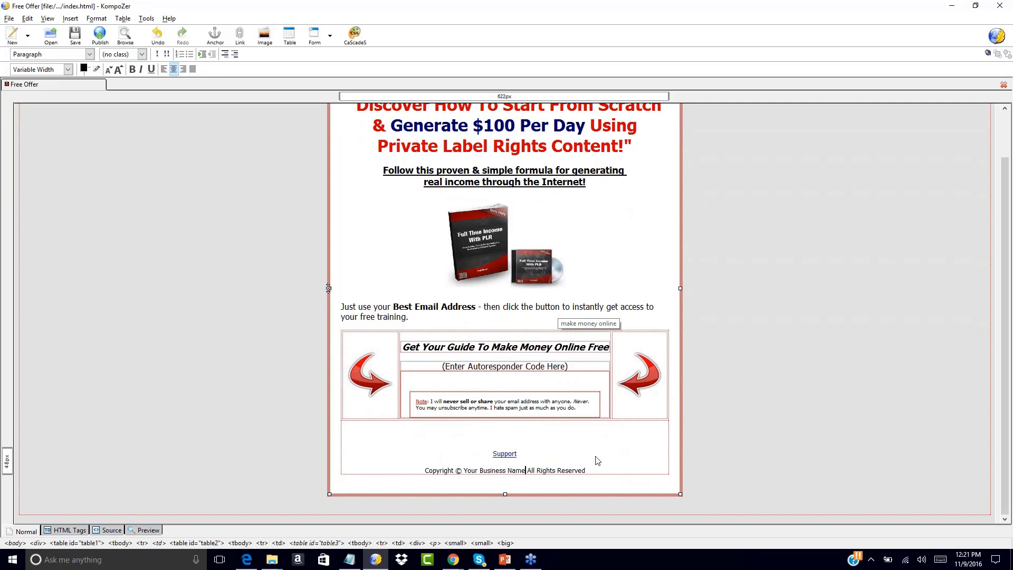
key("BackSpace")
key("BackSpace")
key("BackSpace")
key("BackSpace")
key("BackSpace")
key("BackSpace")
key("BackSpace")
key("BackSpace")
key("BackSpace")
key("BackSpace")
key("BackSpace")
key("BackSpace")
key("BackSpace")
key("BackSpace")
key("BackSpace")
key("BackSpace")
key("BackSpace")
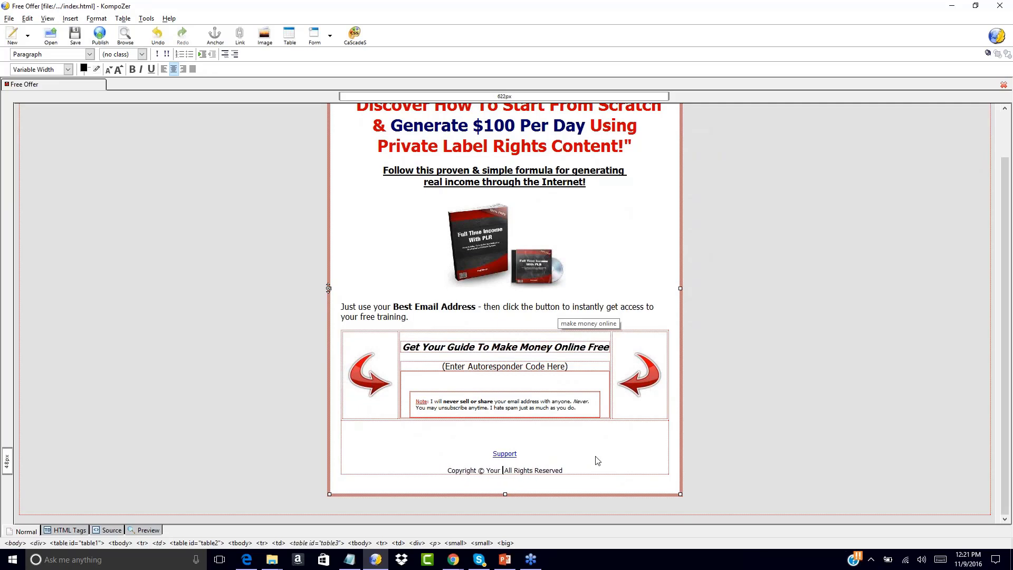
key("BackSpace")
key("BackSpace")
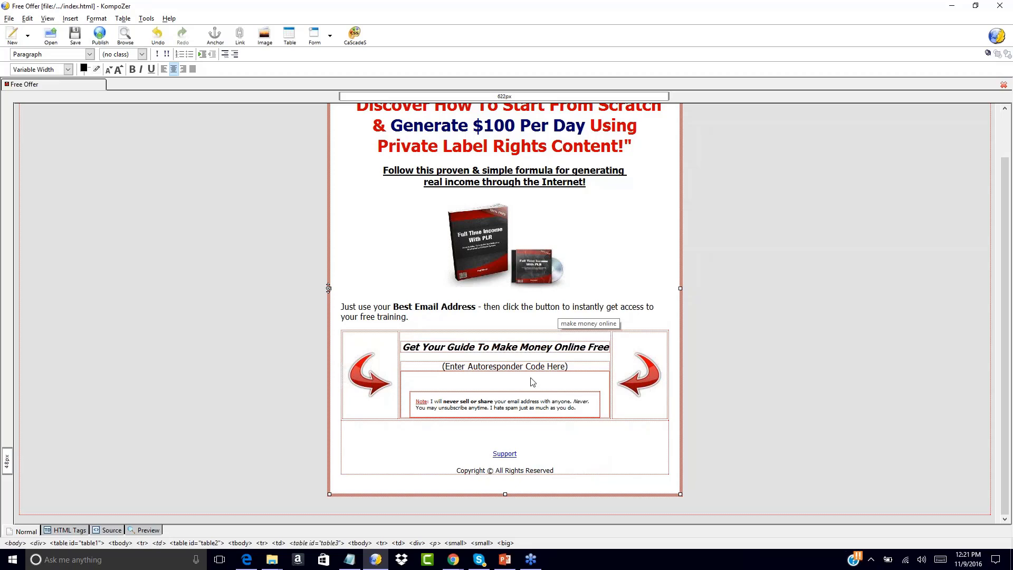
Save the page under the new name index-2.html in the Squeeze Page folder, as an HTML file.
scroll(260, 278, "up", 3)
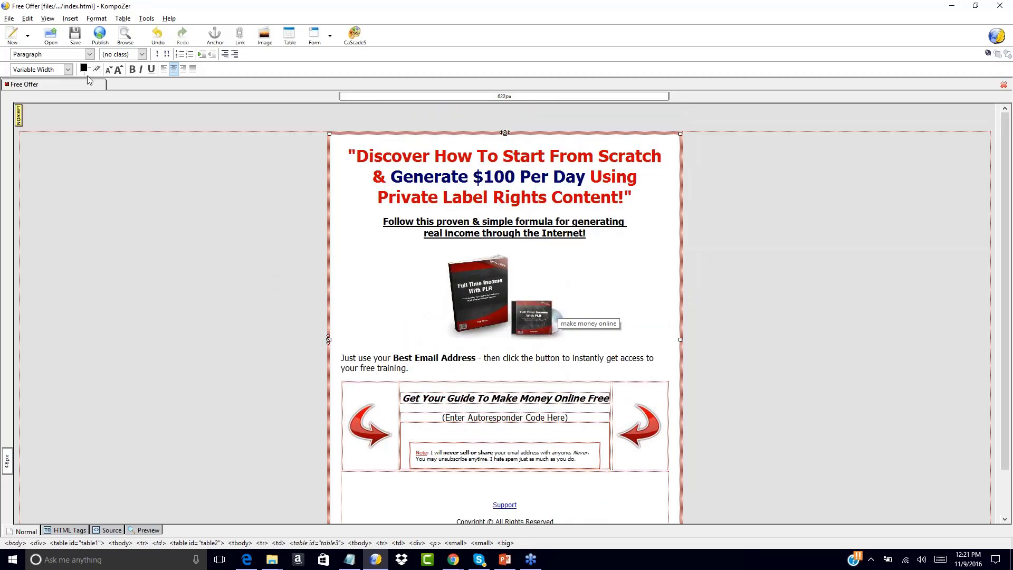
left_click(4, 19)
left_click(15, 103)
left_click(9, 19)
left_click(27, 104)
left_click(125, 263)
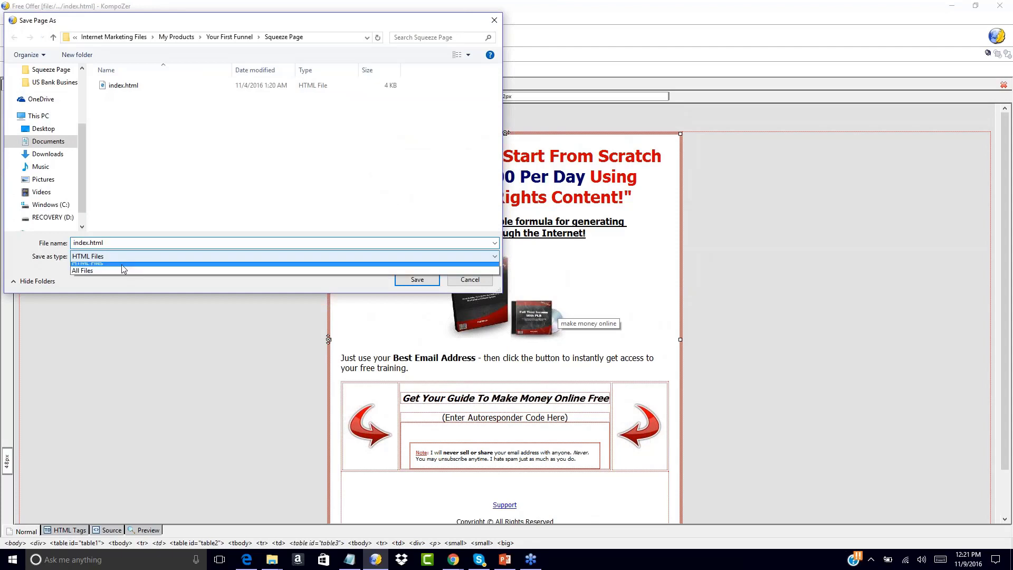
left_click(105, 265)
left_click(87, 243)
left_click(89, 242)
type("-2")
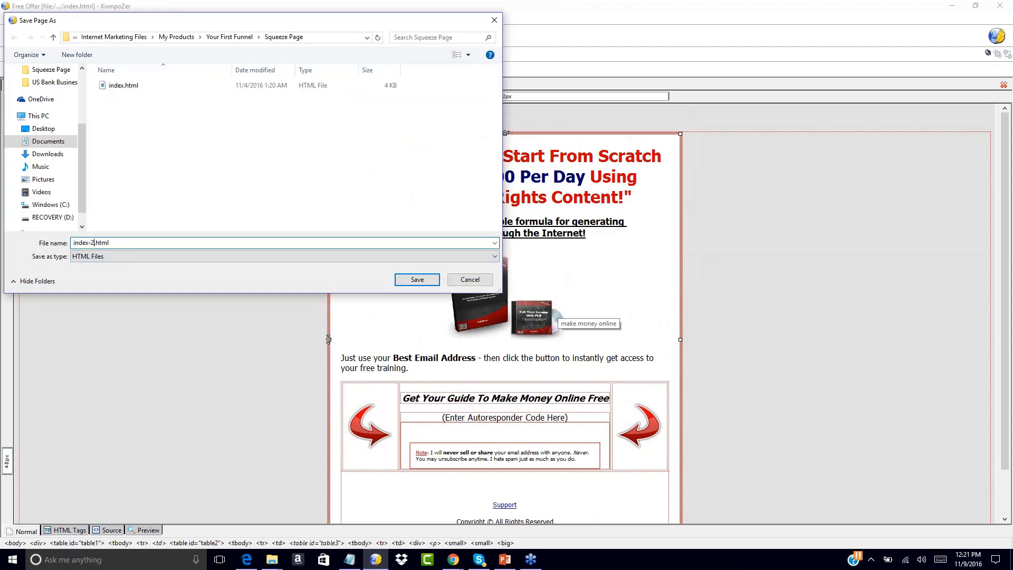
left_click(418, 283)
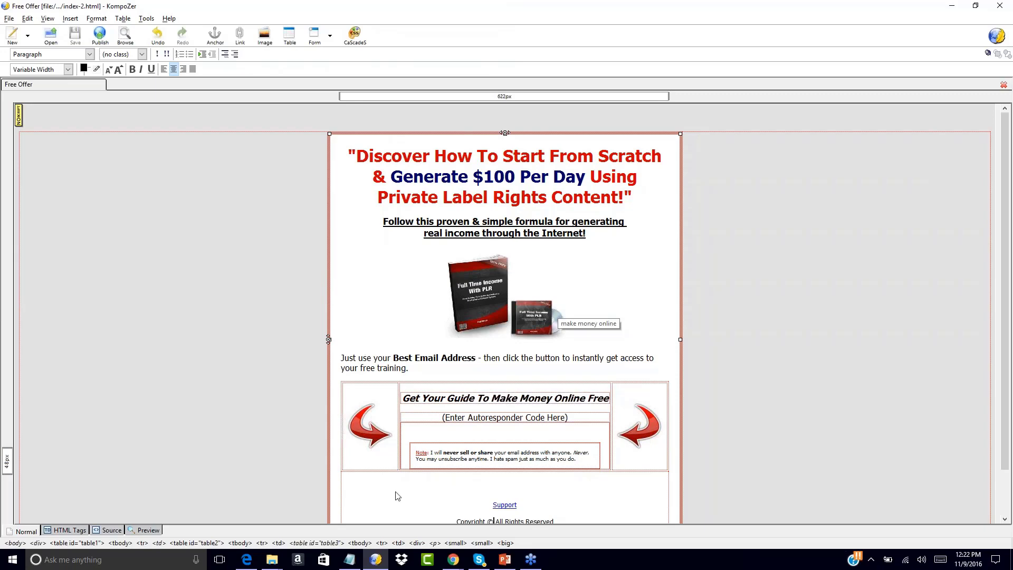
Switch to the Chrome window showing the KompoZer site and open godaddy.com there.
mouse_move(453, 559)
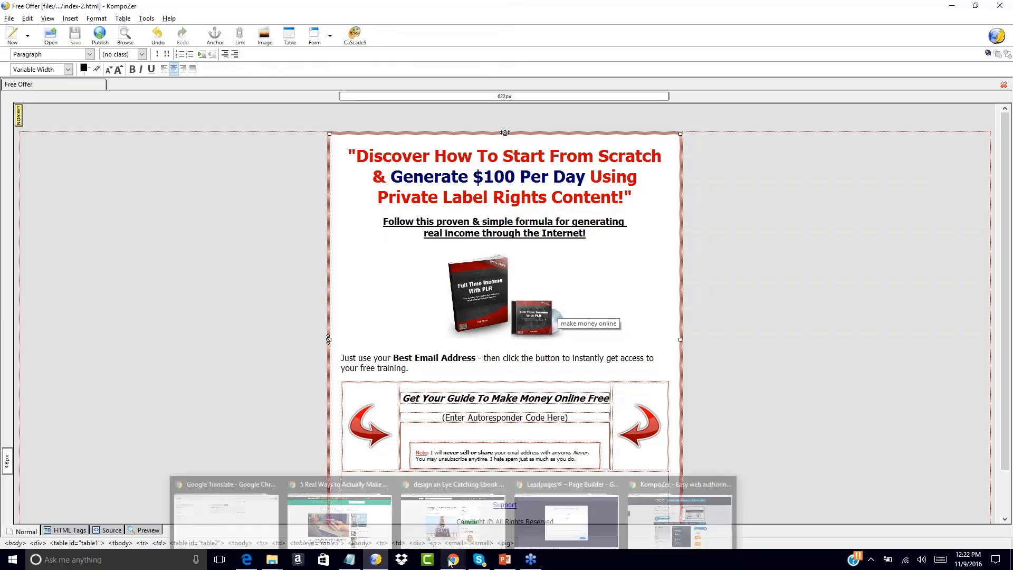
left_click(648, 519)
left_click(287, 25)
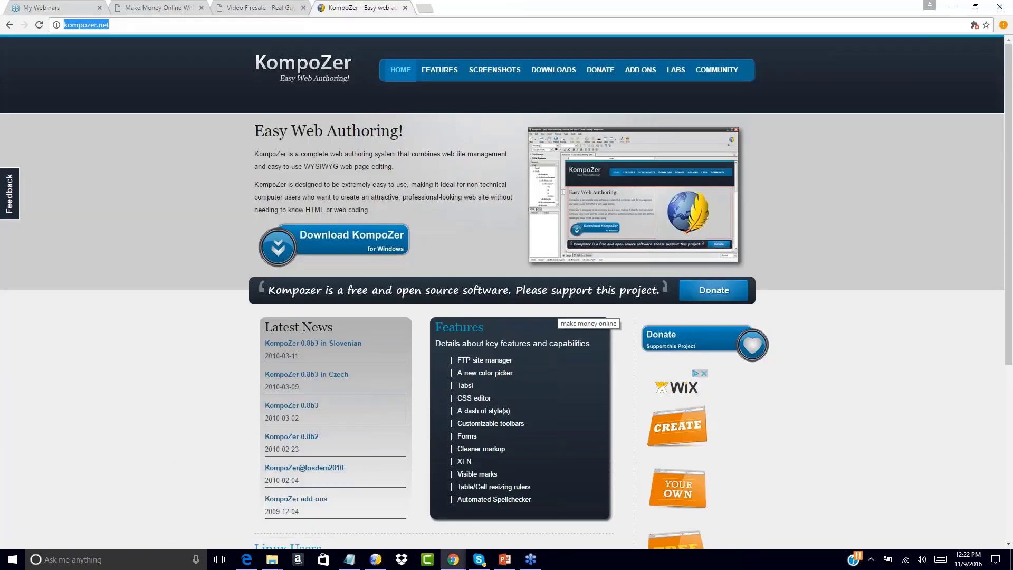
left_click(286, 26)
type("godad")
key("ctrl+a")
type("godaddy.com")
key("Return")
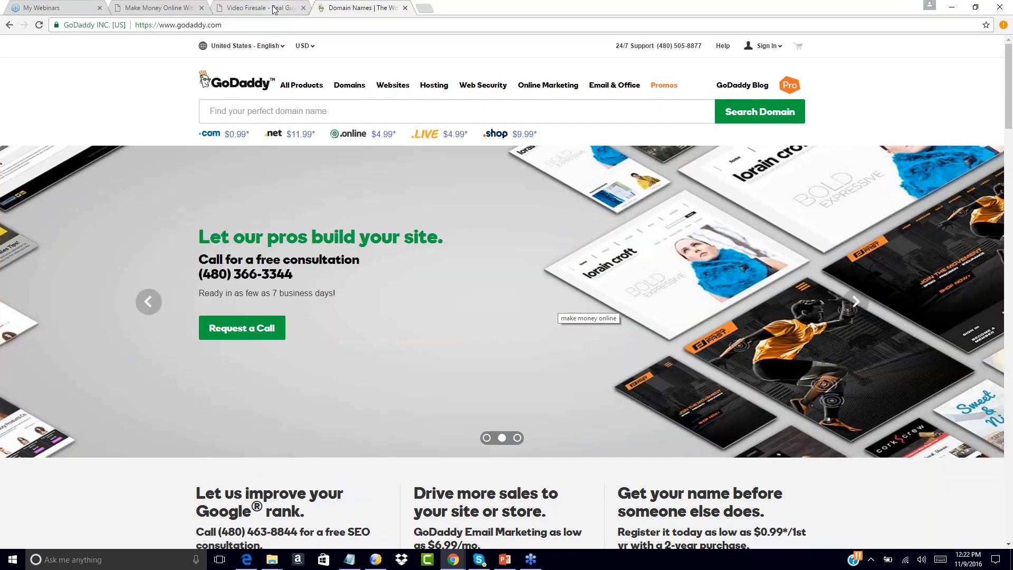
Check the live squeeze page's web address, return to GoDaddy and search for the domain "yourfitnessoffer".
left_click(276, 13)
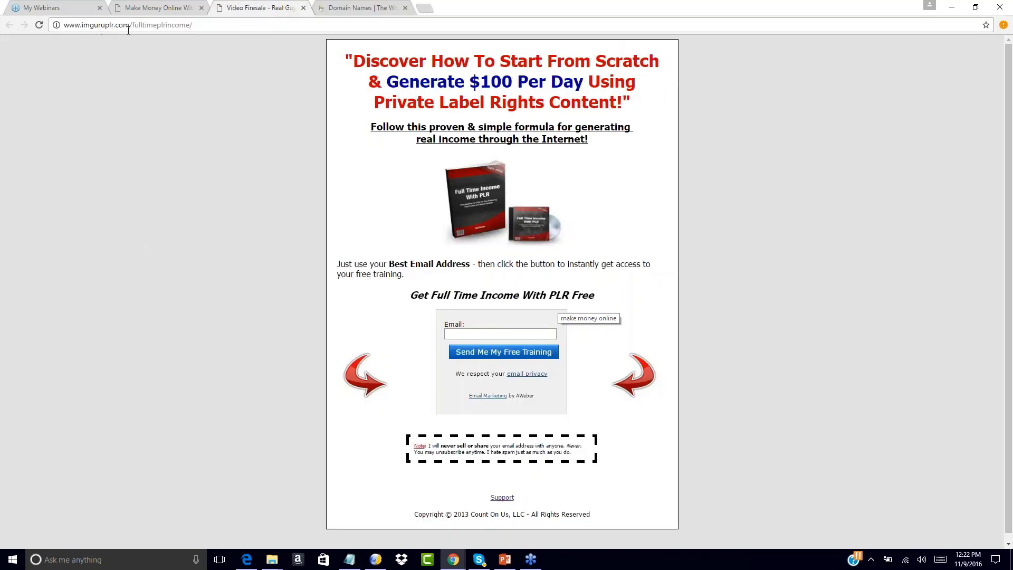
left_click(337, 6)
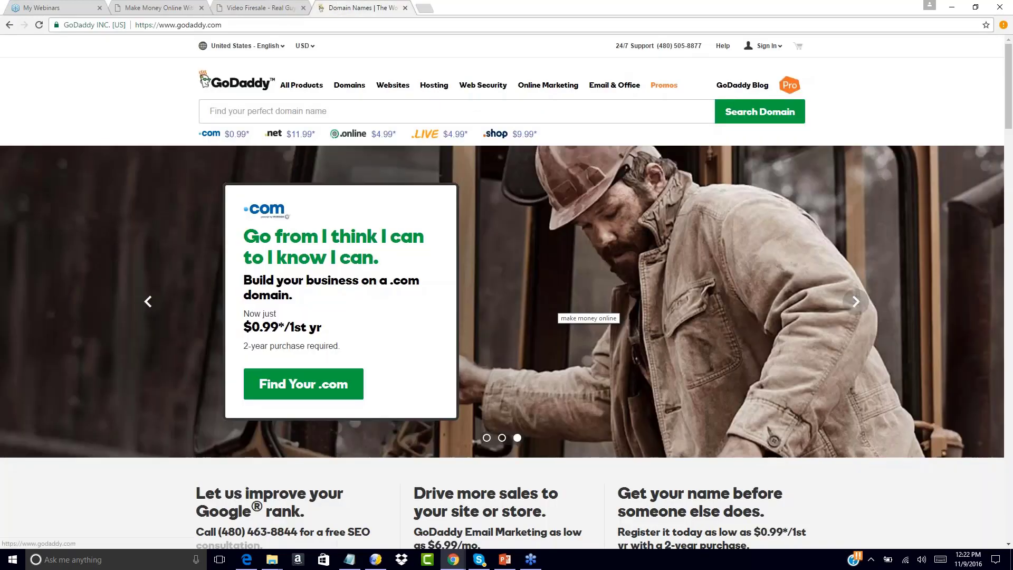
left_click(225, 109)
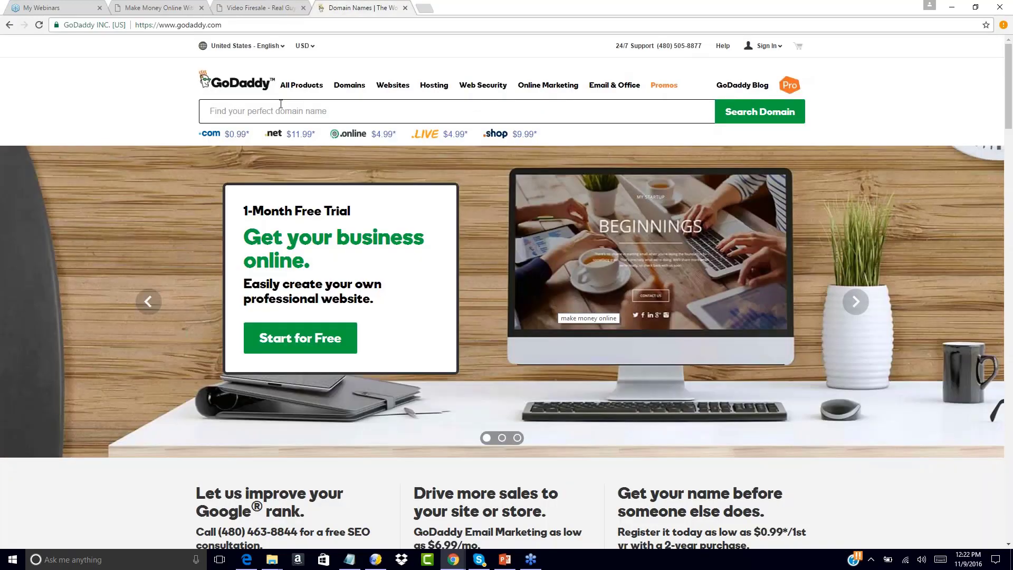
type("yourfitness")
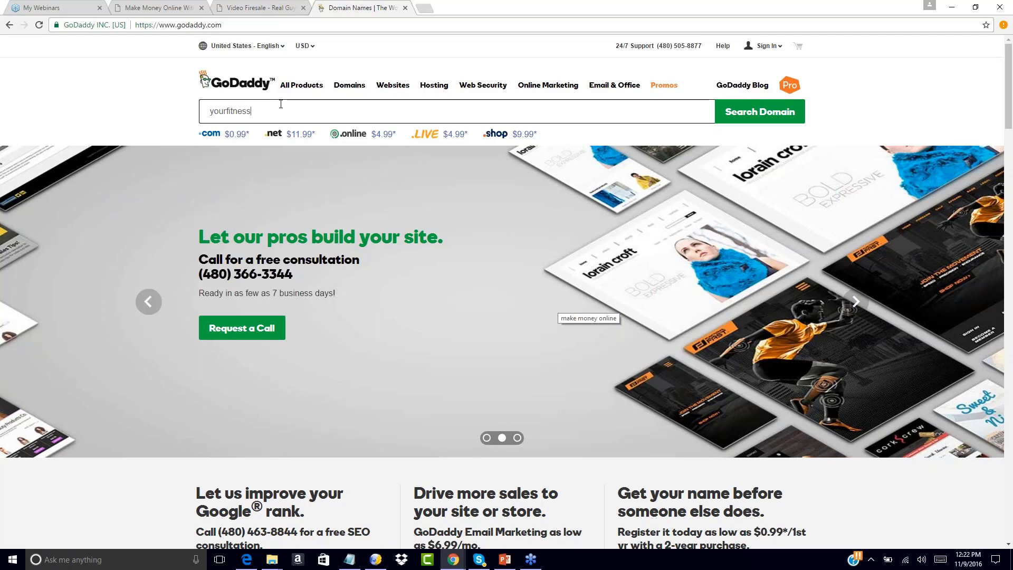
type("offer")
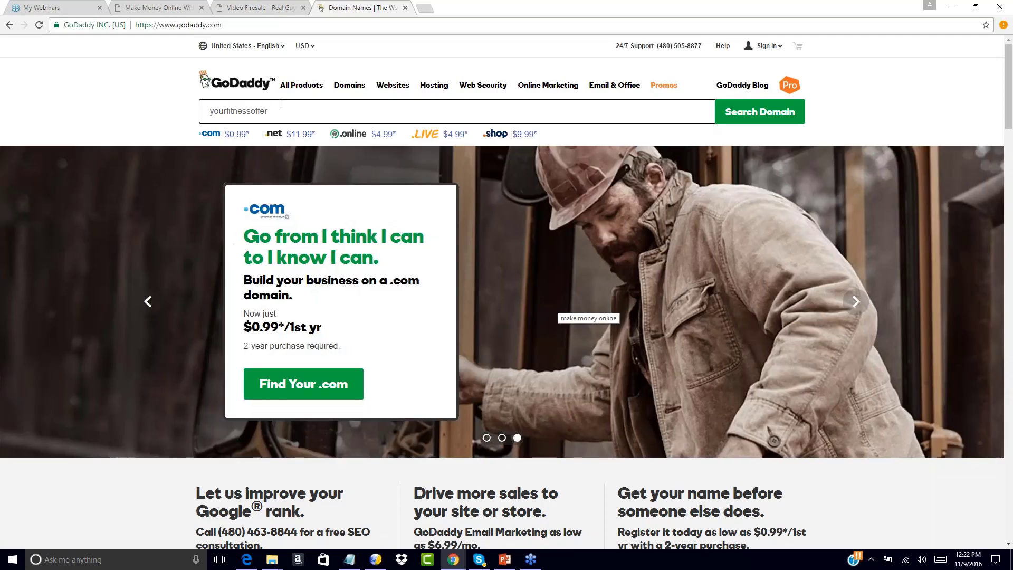
left_click(751, 112)
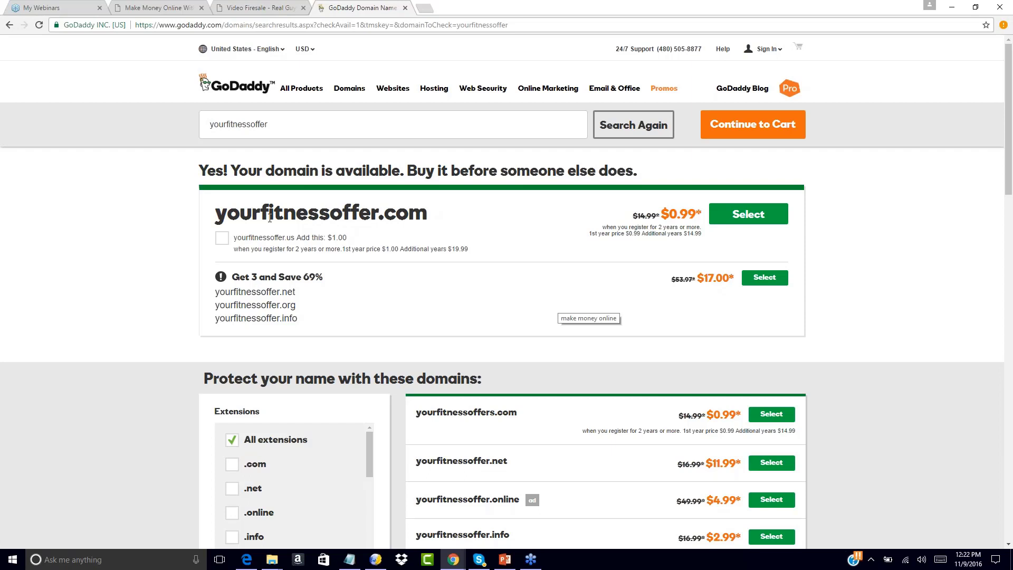
Add yourfitnessoffer.com to the cart and set its registration term to 1 Year.
left_click(741, 216)
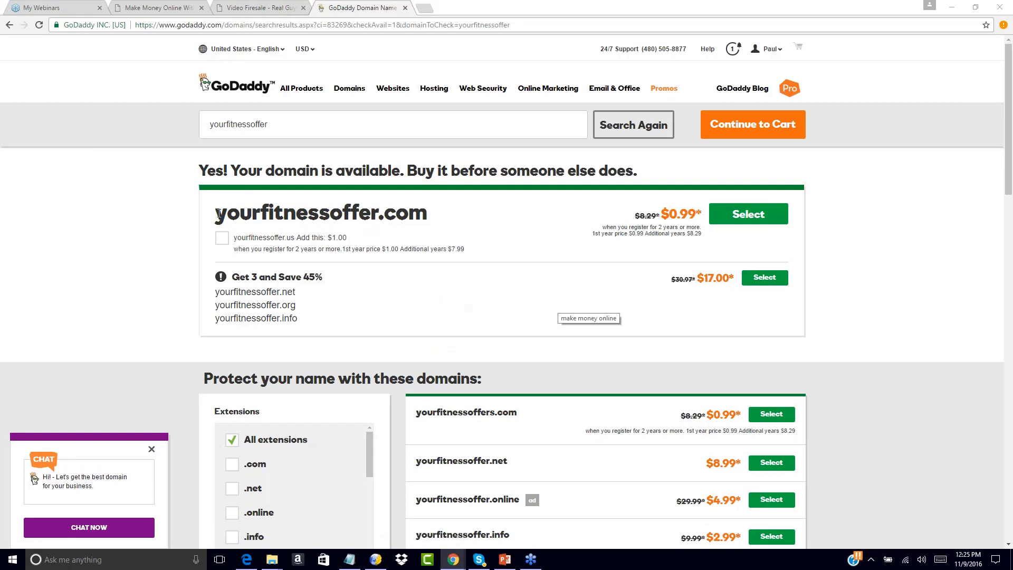
left_click_drag(219, 214, 437, 211)
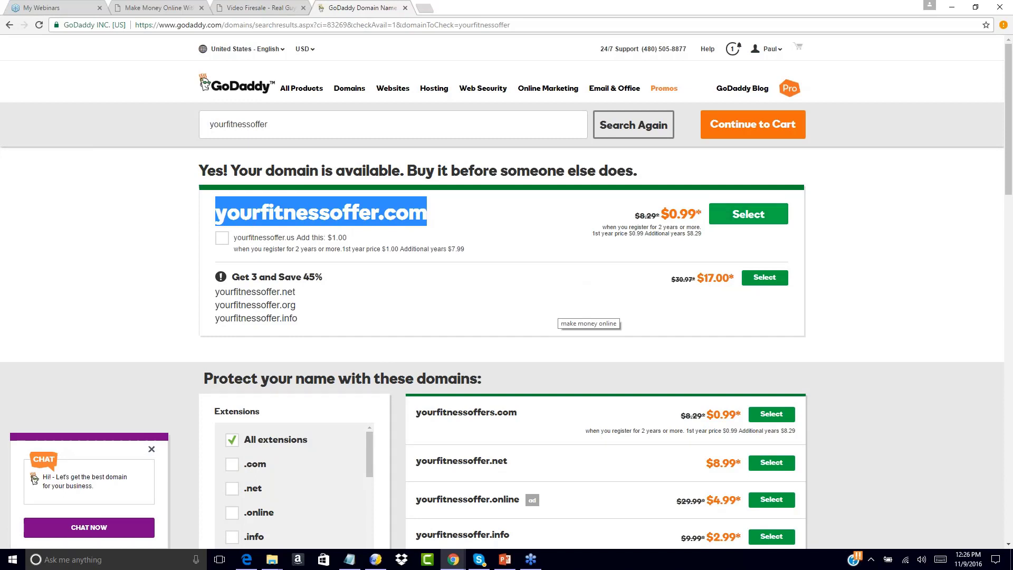
left_click(736, 213)
left_click(750, 131)
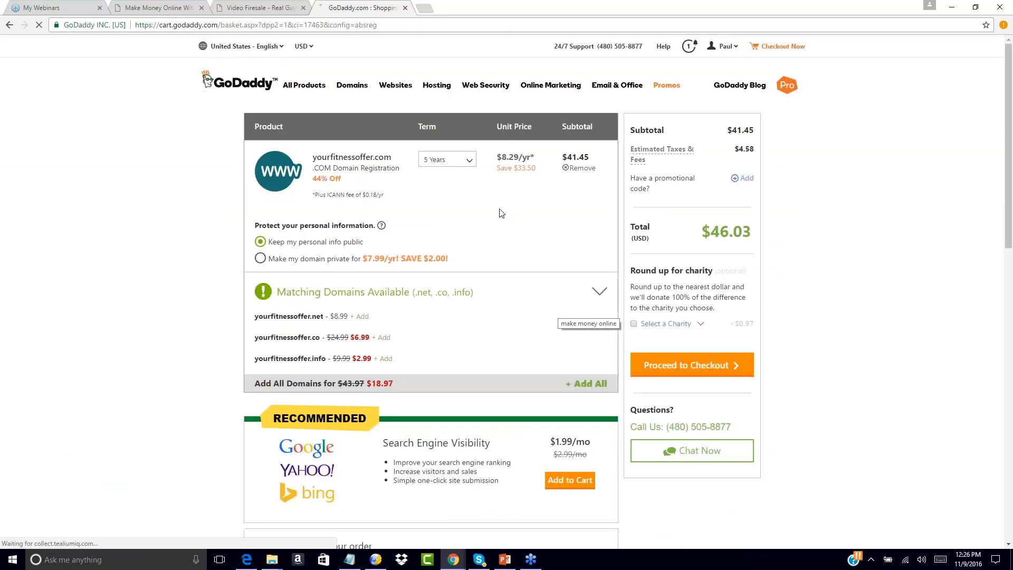
left_click(465, 166)
left_click(458, 177)
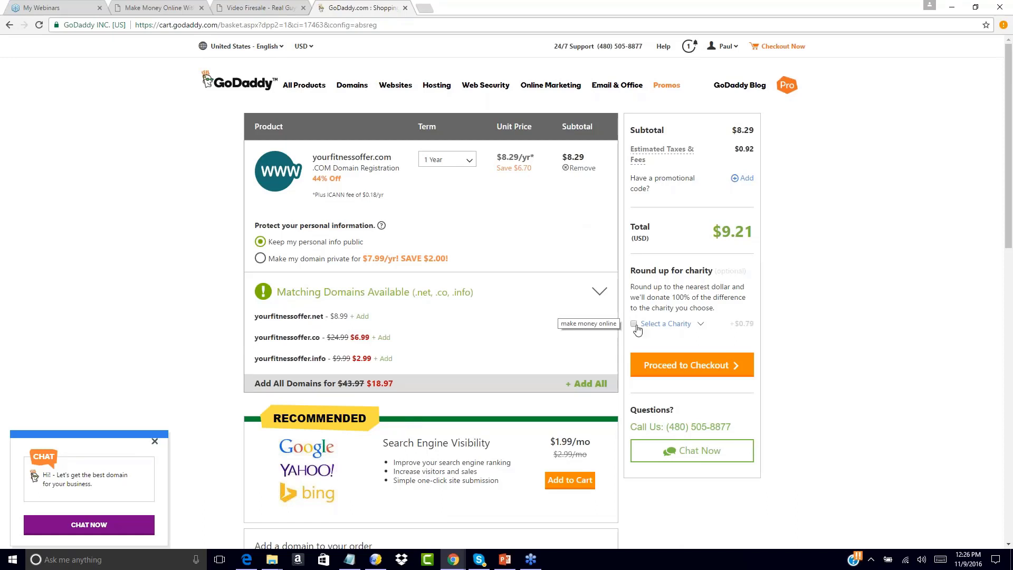
Proceed to checkout and place the domain order with the preferred payment method.
left_click(698, 367)
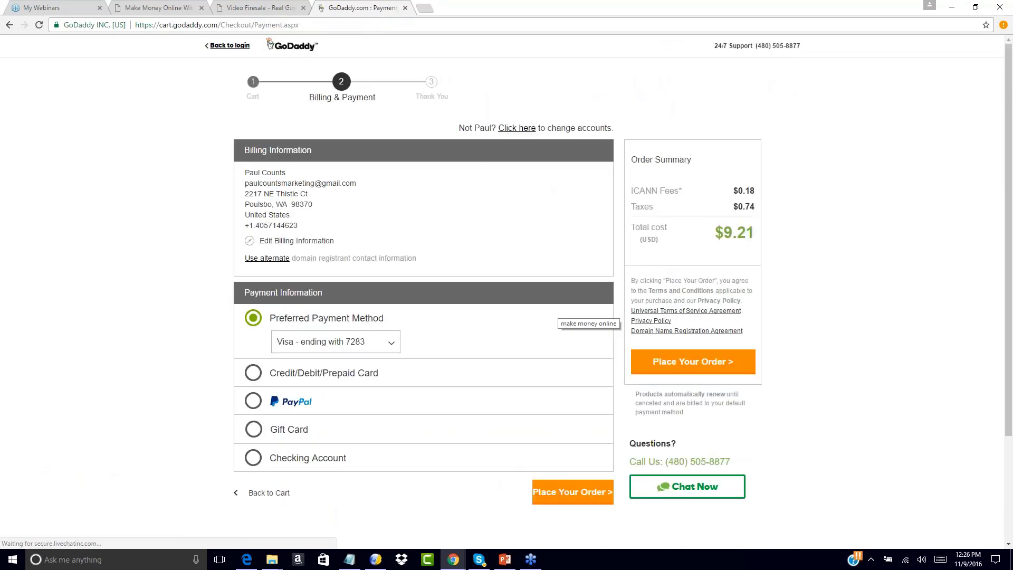
scroll(413, 210, "down", 2)
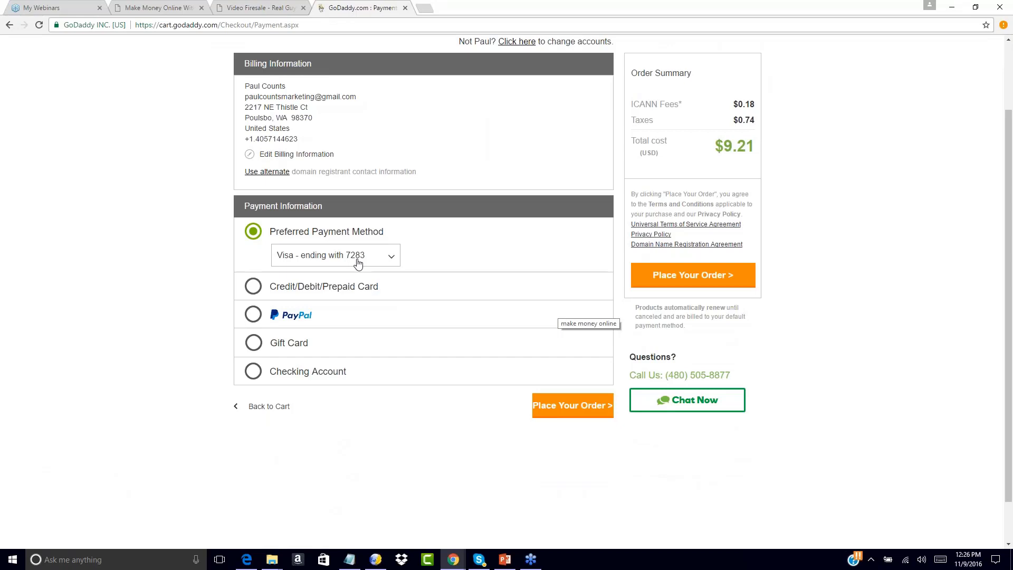
left_click(681, 278)
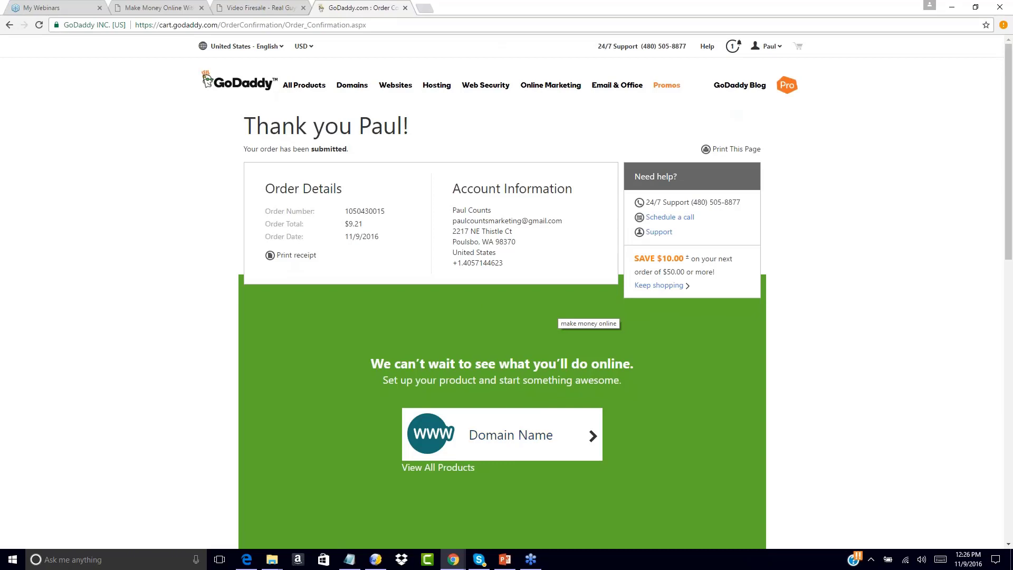
Open google.com in a new tab, search for "fitness" and examine the related searches, dismissing the location request.
key("ctrl+t")
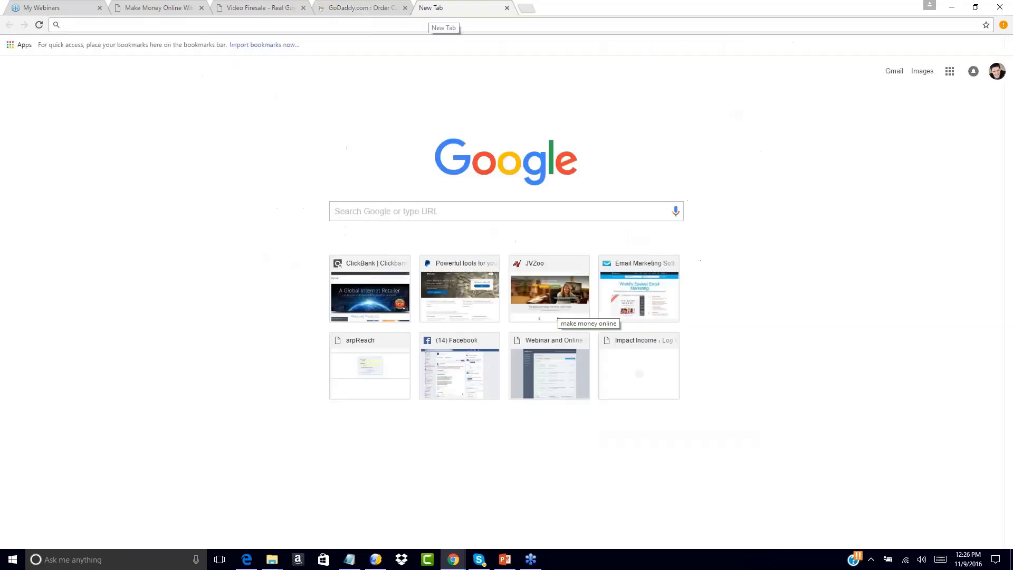
type("google.com")
key("Return")
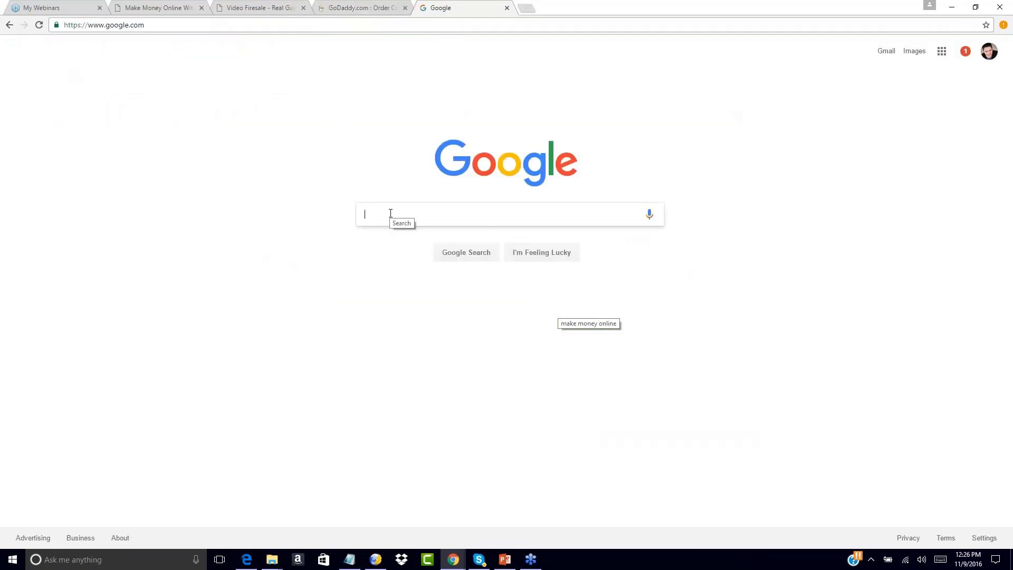
type("fitness")
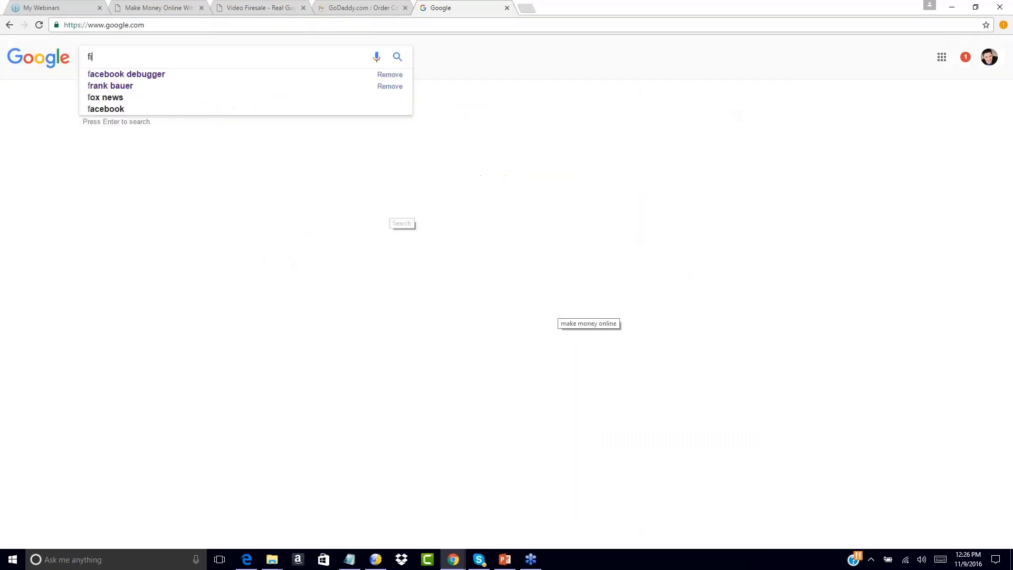
key("Return")
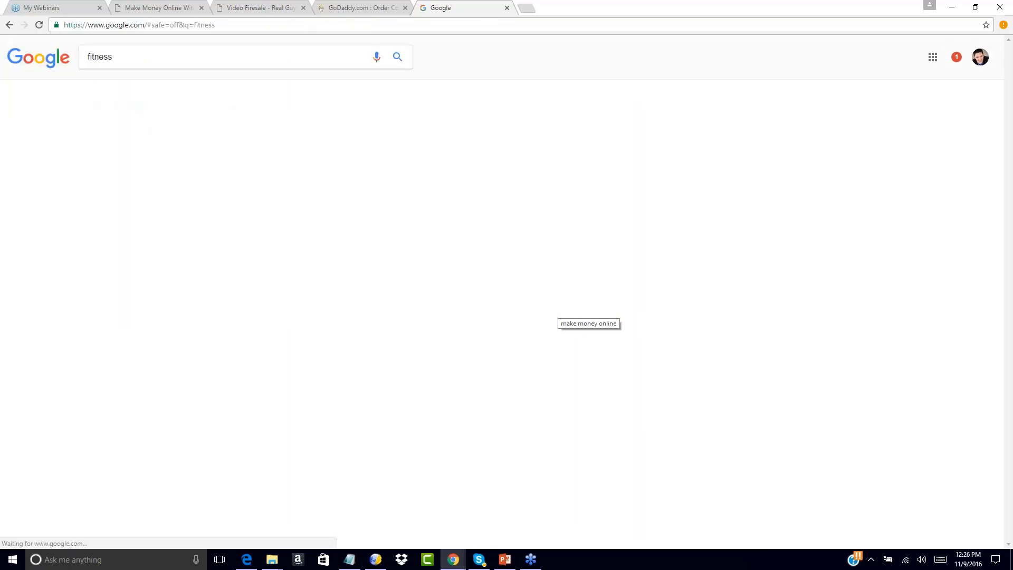
scroll(509, 280, "down", 4)
scroll(510, 280, "down", 5)
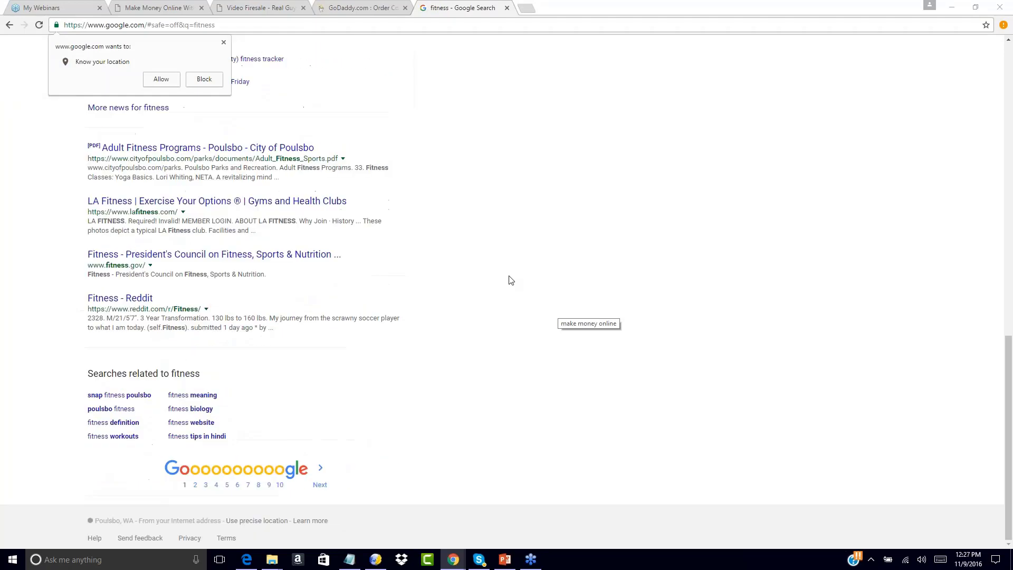
left_click(223, 43)
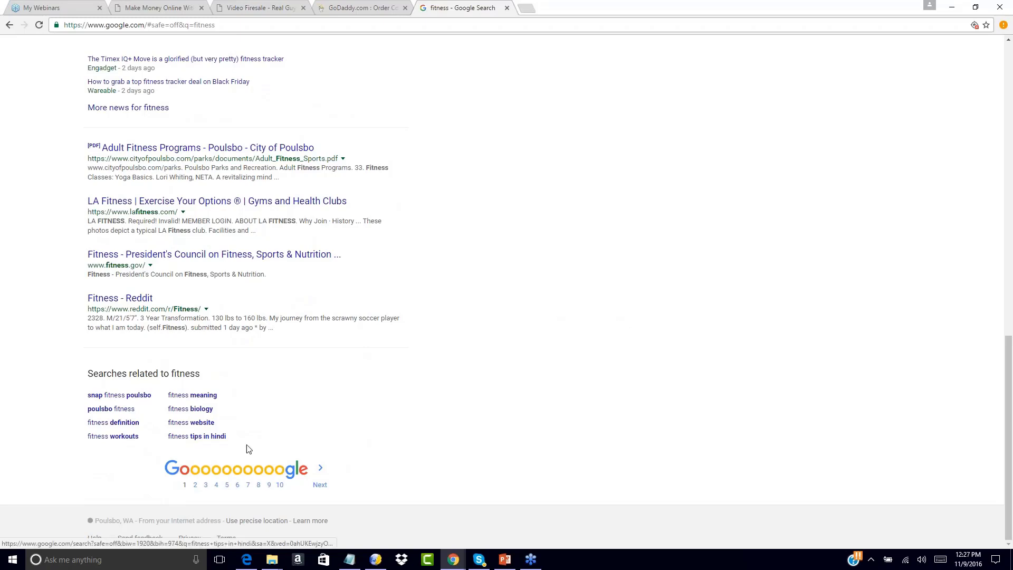
Search Google for "fitness website", "fitness tips" and the related "fitness tips of the day", and examine the results for each.
left_click(184, 422)
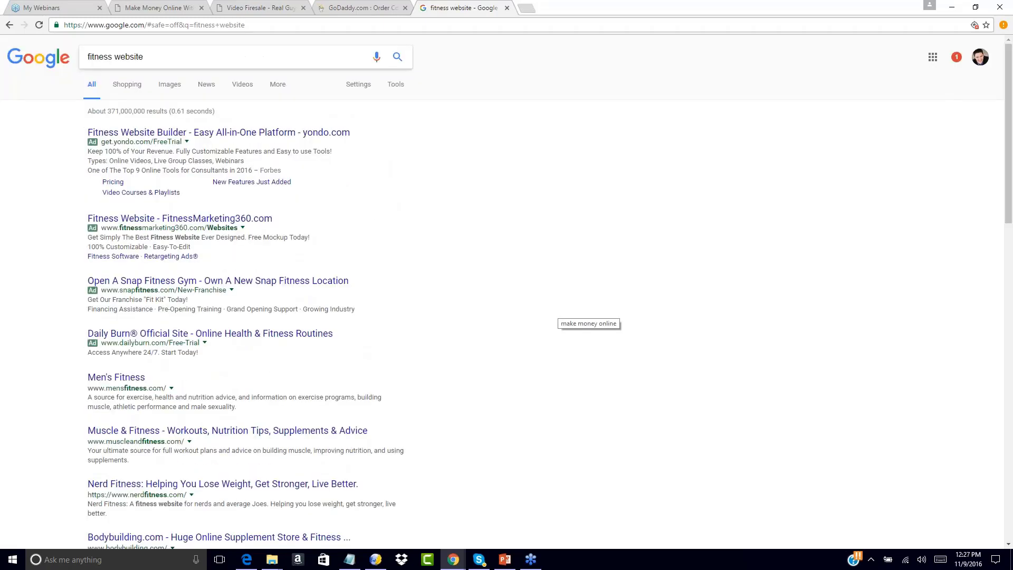
left_click_drag(153, 57, 26, 58)
type("fitness ti")
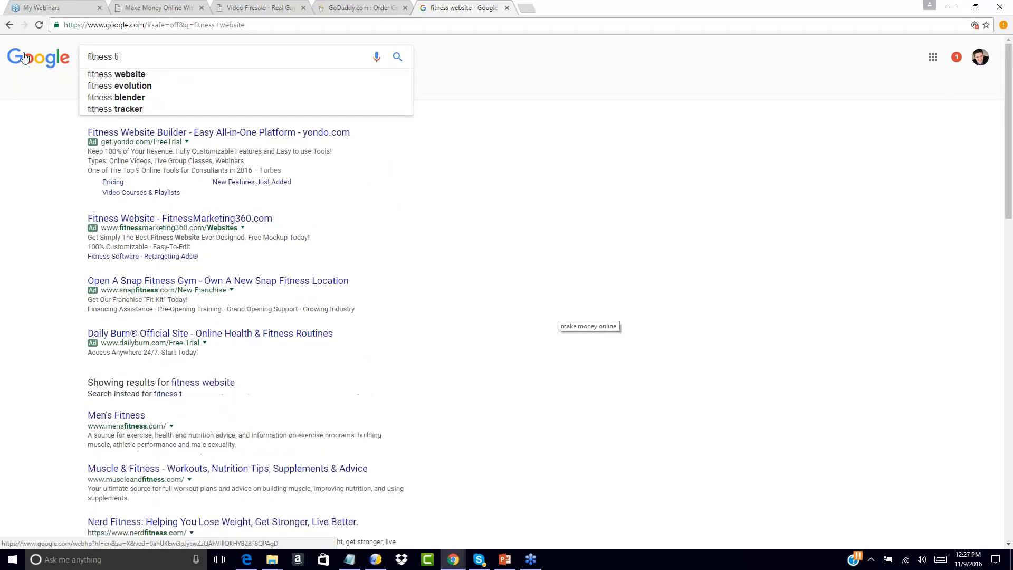
type("ps")
key("Return")
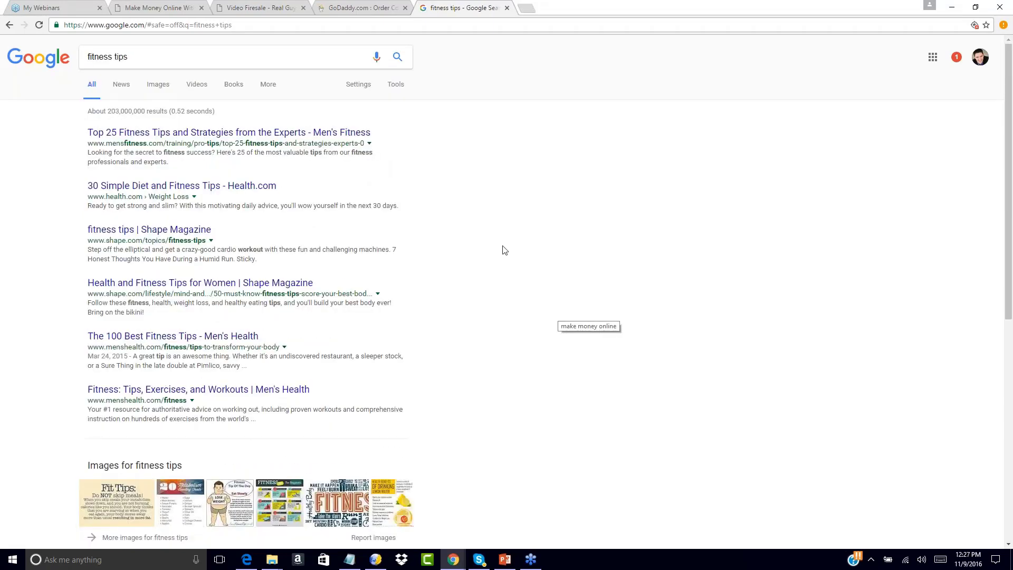
scroll(475, 237, "down", 8)
left_click_drag(74, 394, 153, 414)
left_click(153, 413)
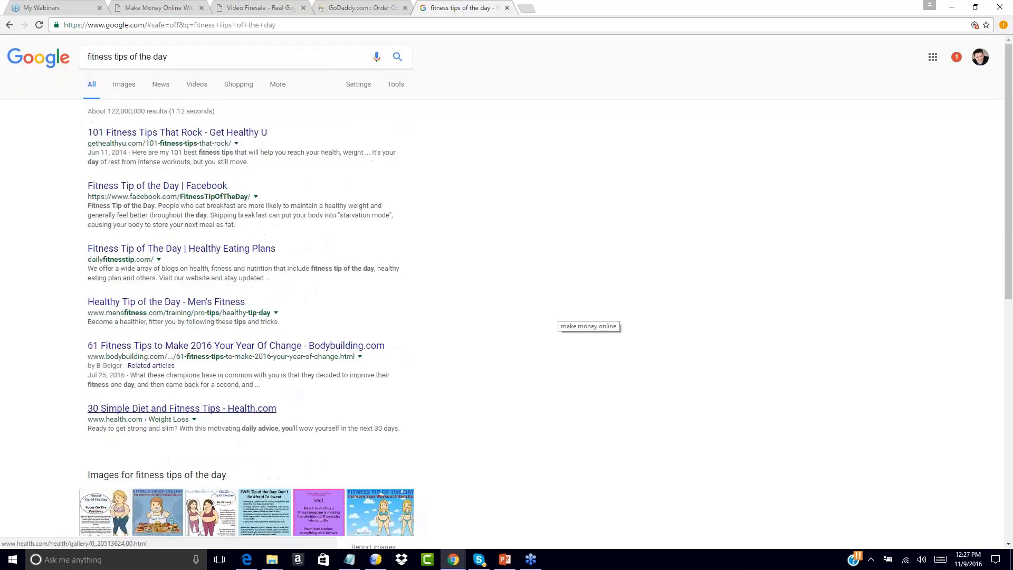
Review the GoDaddy order confirmation, switch to KompoZer and examine the squeeze page's headline.
left_click(383, 6)
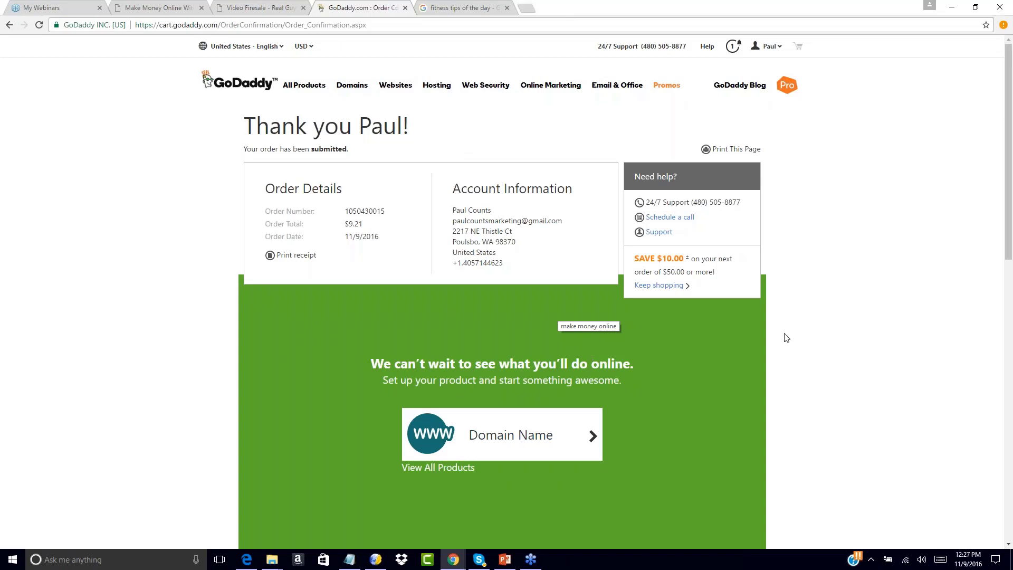
left_click(1003, 153)
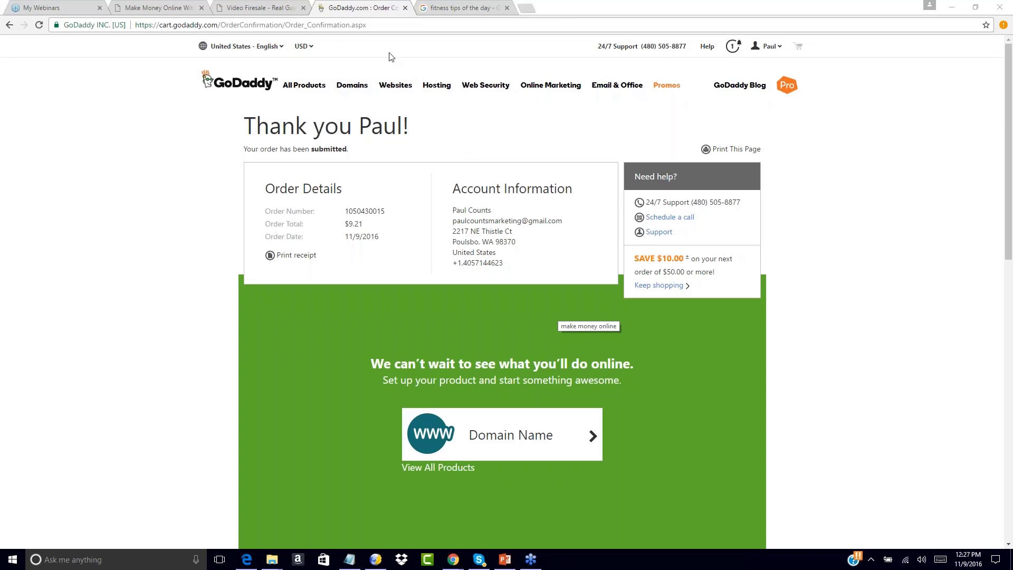
left_click(375, 559)
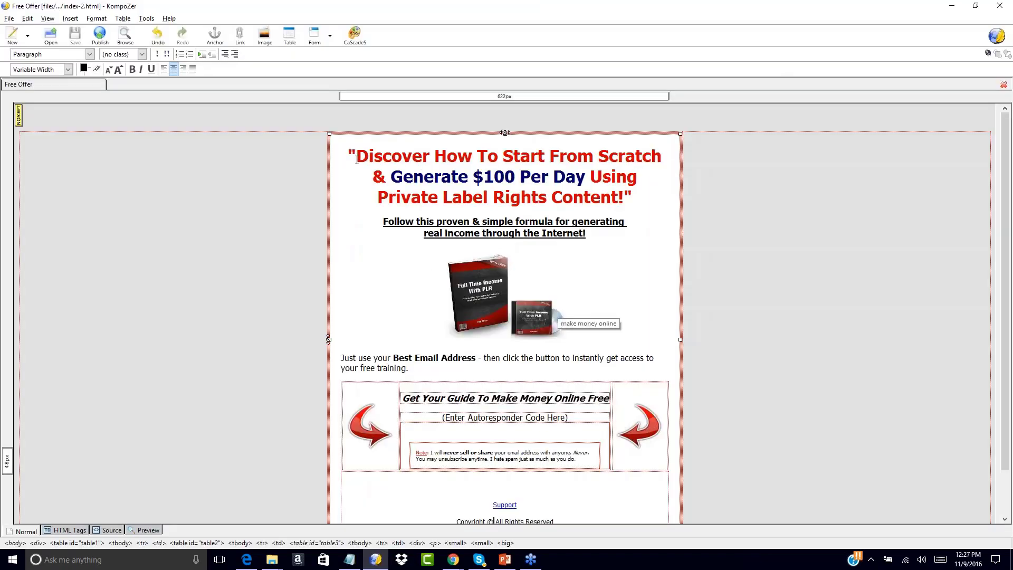
left_click_drag(356, 157, 627, 198)
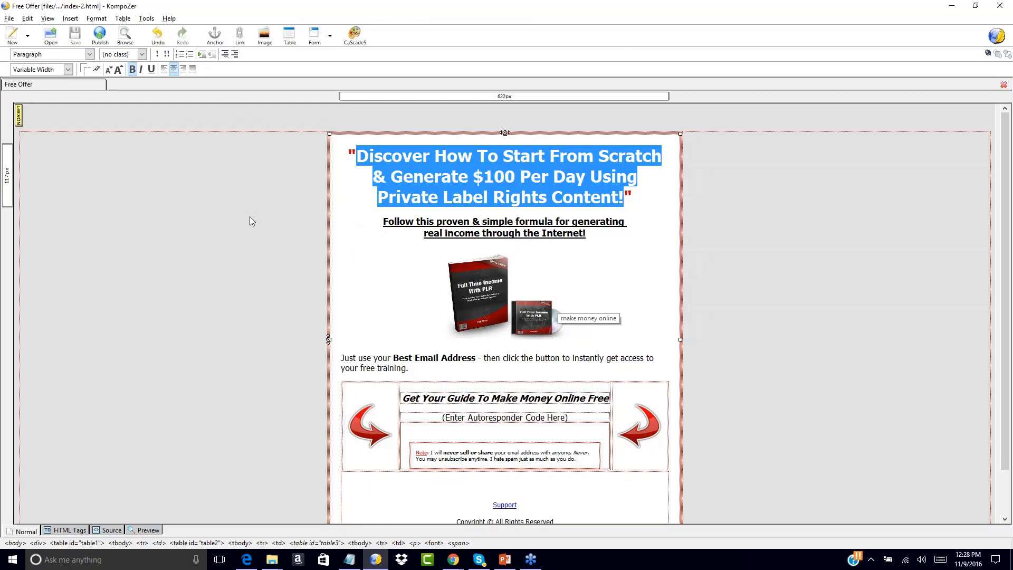
left_click(267, 220)
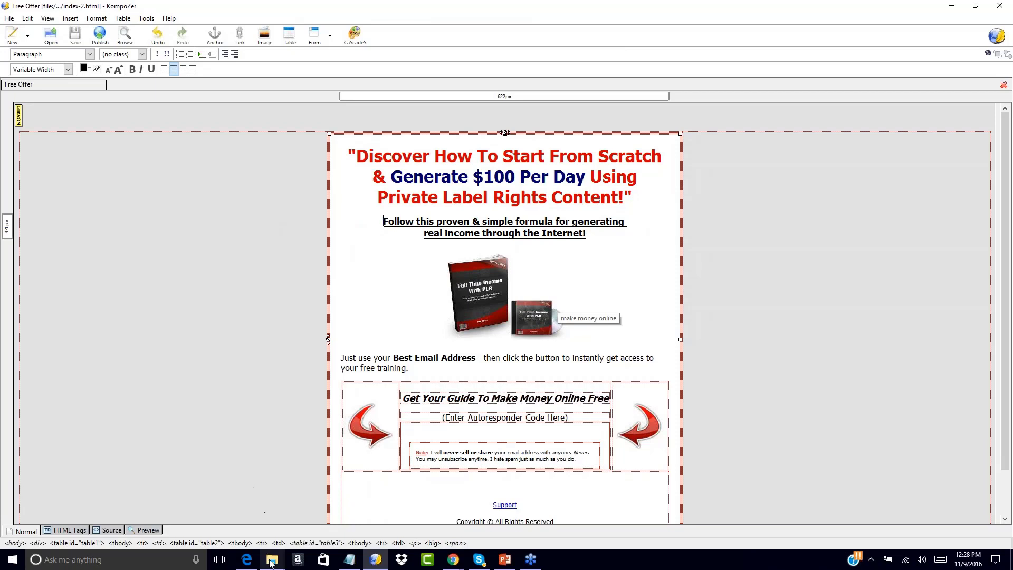
Open salespage.html from the NCIS-salessite2 folder inside Your First Funnel's Sales Page folder.
mouse_move(270, 561)
left_click(50, 34)
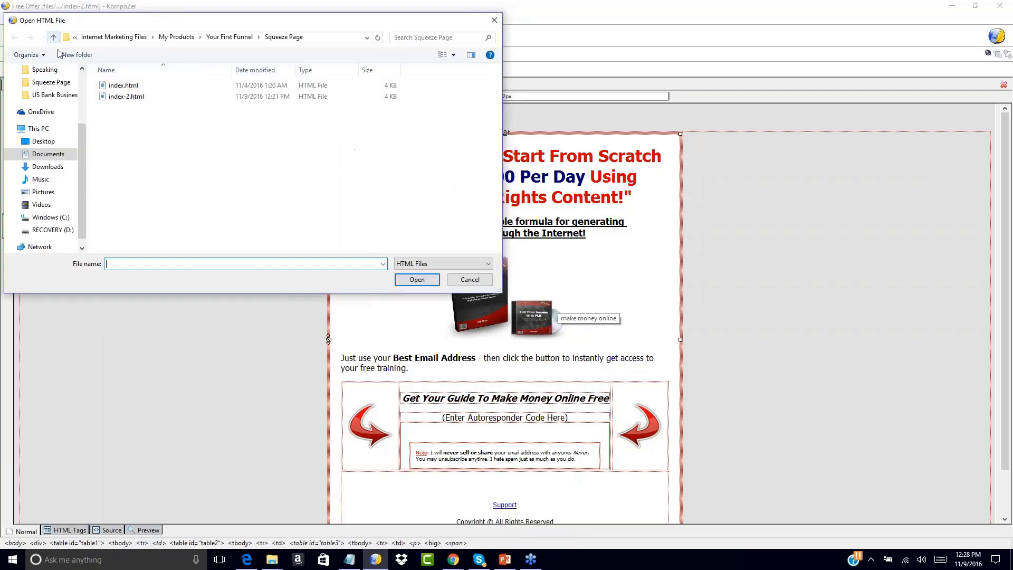
left_click(228, 37)
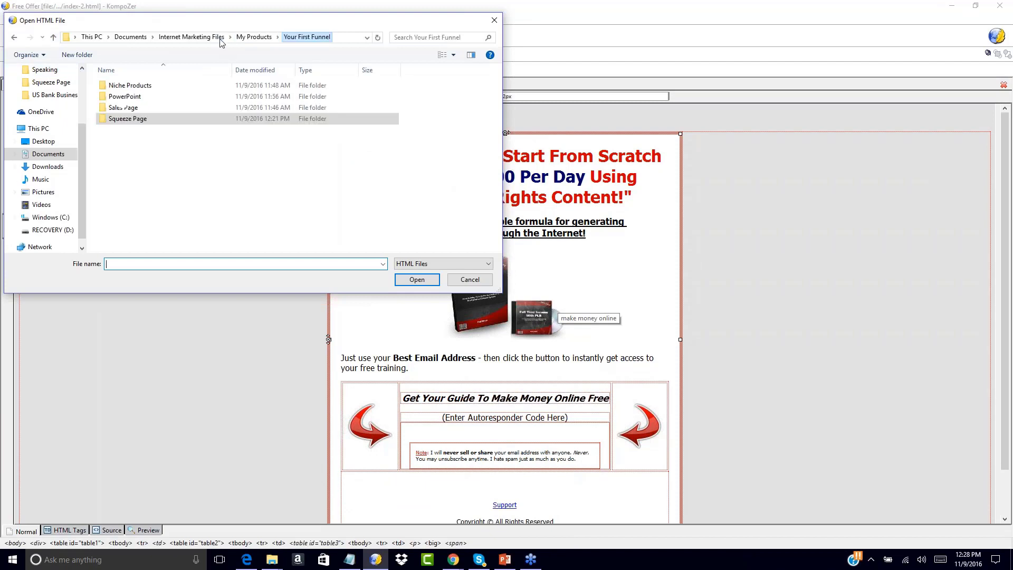
left_click(149, 173)
double_click(122, 110)
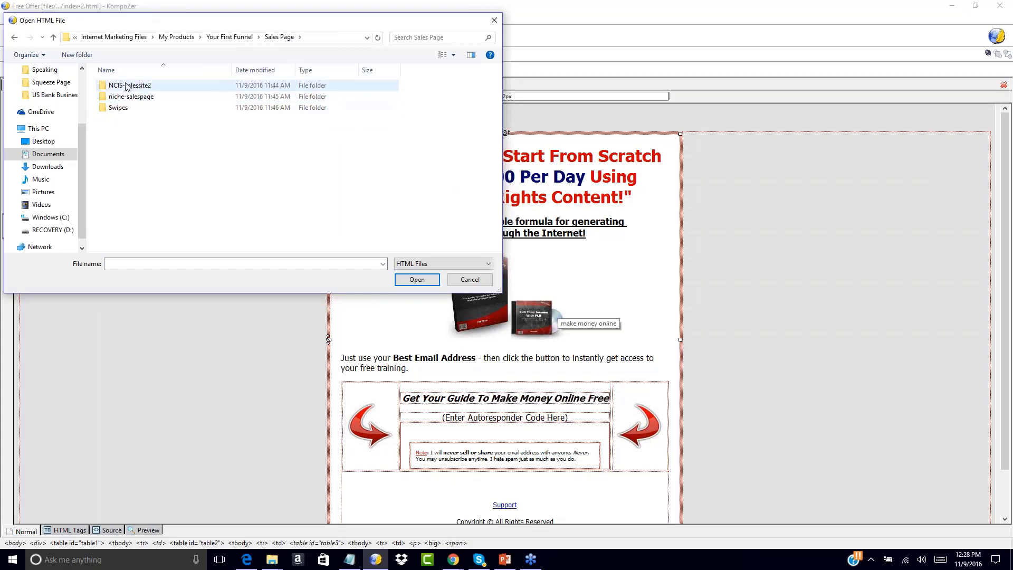
double_click(121, 86)
double_click(122, 86)
double_click(131, 107)
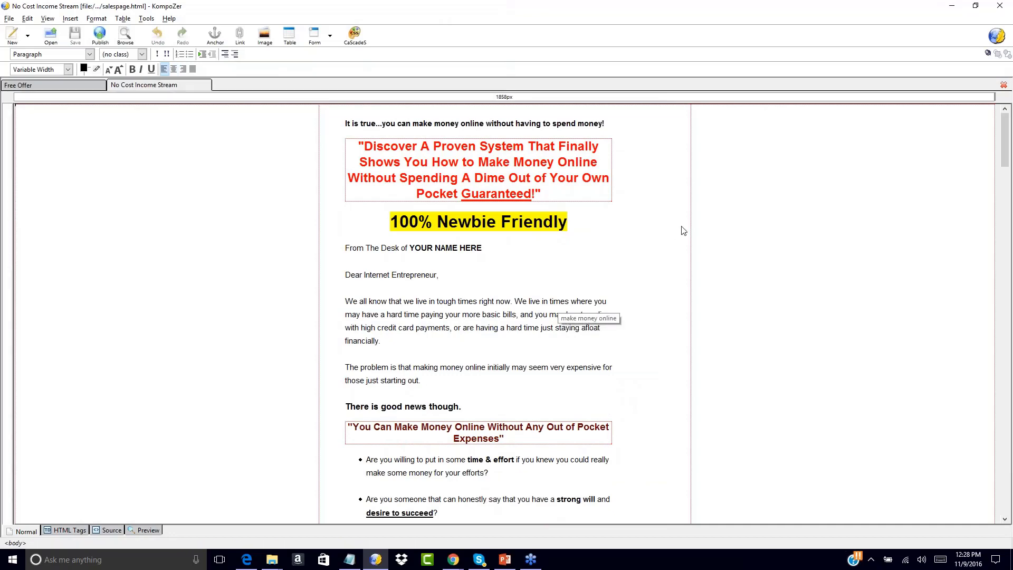
Examine the No Cost Income Stream sales page and compare it with the Free Offer squeeze page.
scroll(225, 354, "down", 5)
scroll(225, 354, "down", 20)
scroll(226, 353, "down", 6)
scroll(226, 353, "up", 20)
scroll(226, 354, "up", 20)
left_click(83, 86)
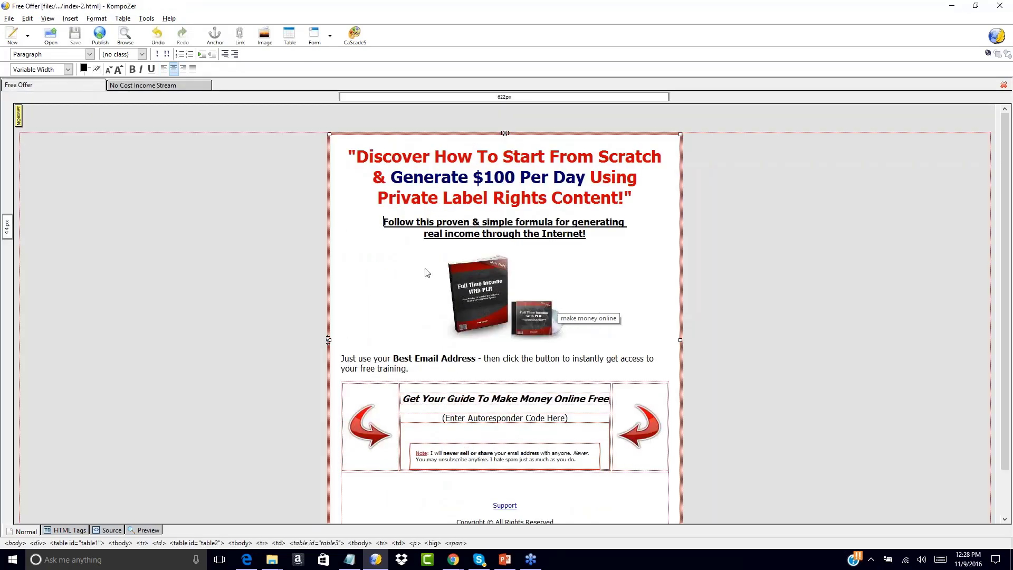
left_click(173, 85)
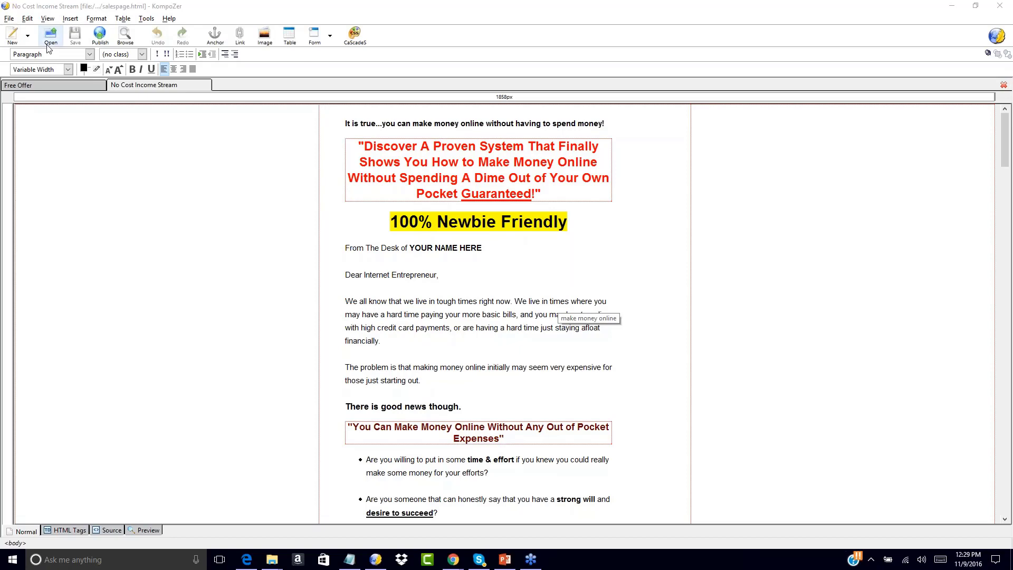
left_click(53, 84)
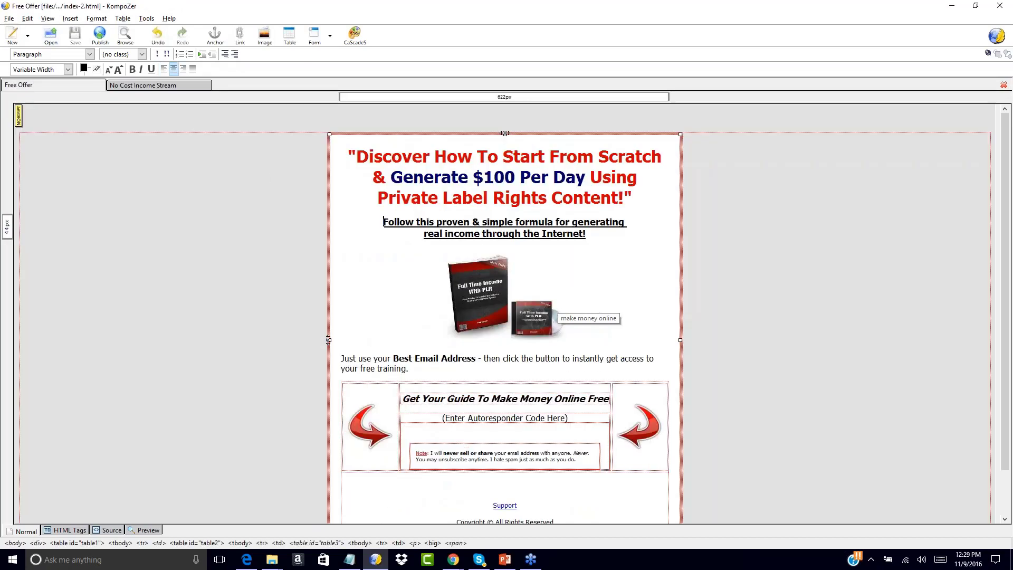
left_click(139, 87)
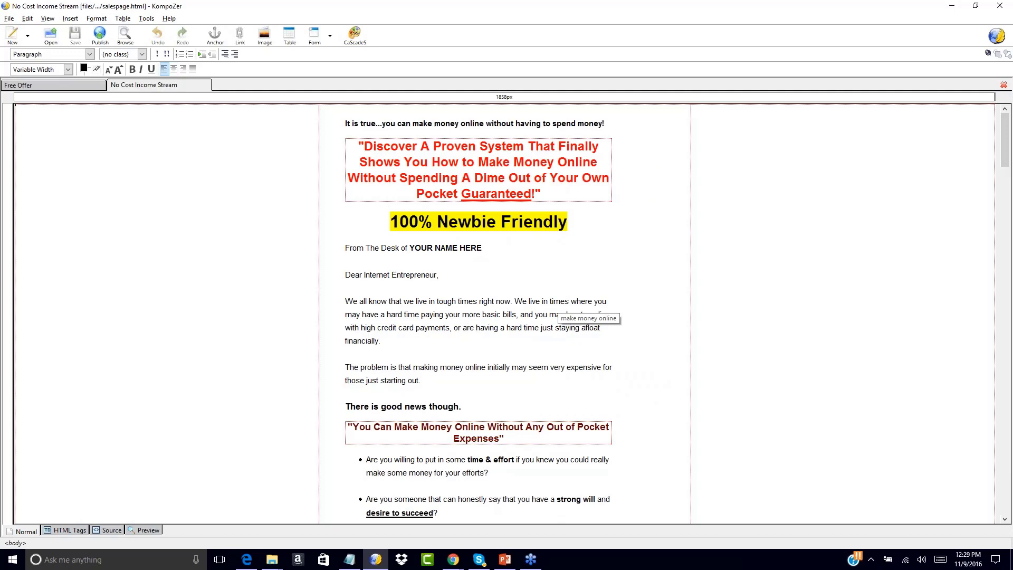
scroll(505, 314, "down", 3)
scroll(505, 313, "up", 3)
Add a centered line above the sales page's opening sentence, beginning with the text "Thank You For".
left_click(346, 123)
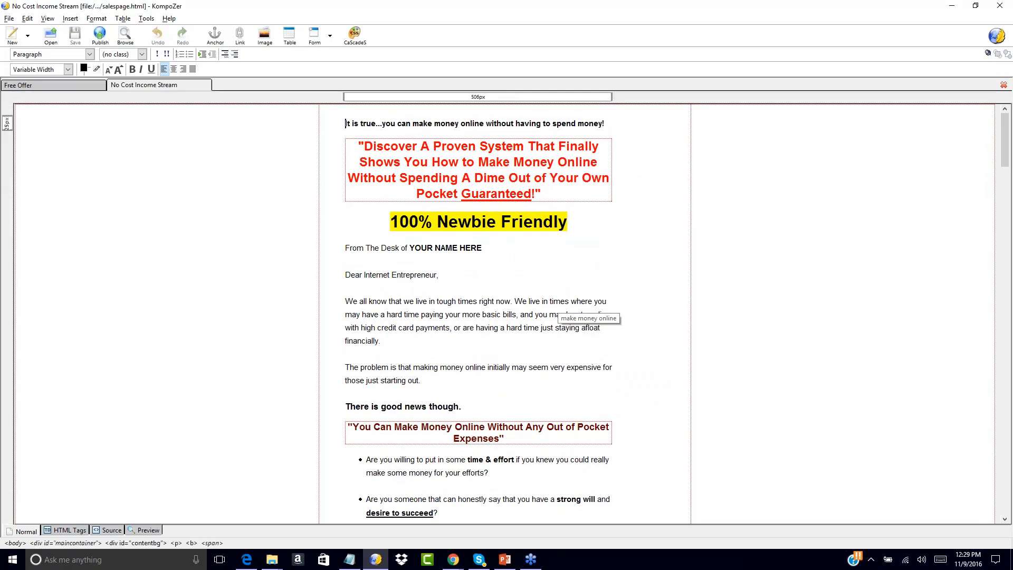
key("Return")
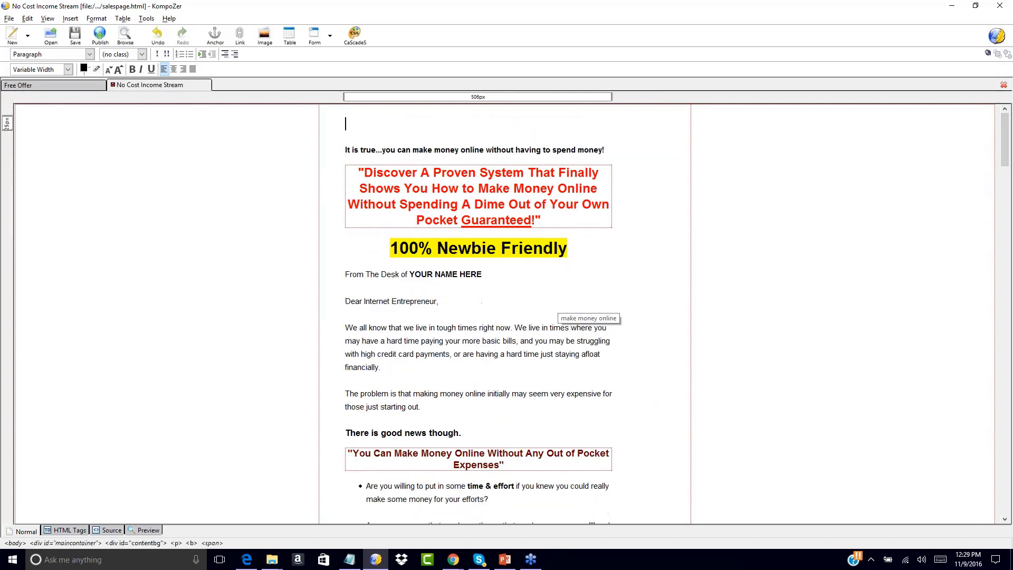
left_click(174, 69)
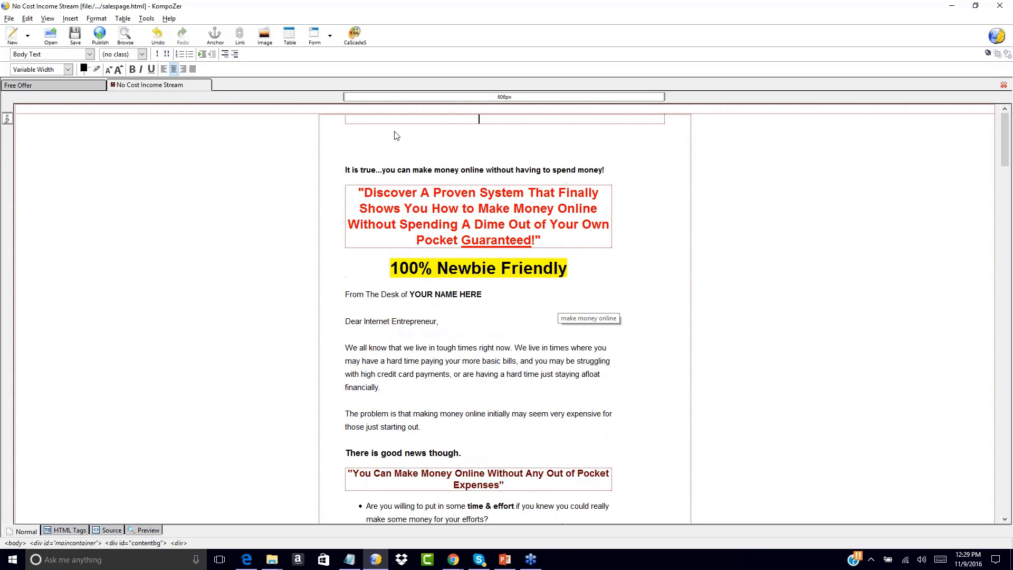
left_click(488, 146)
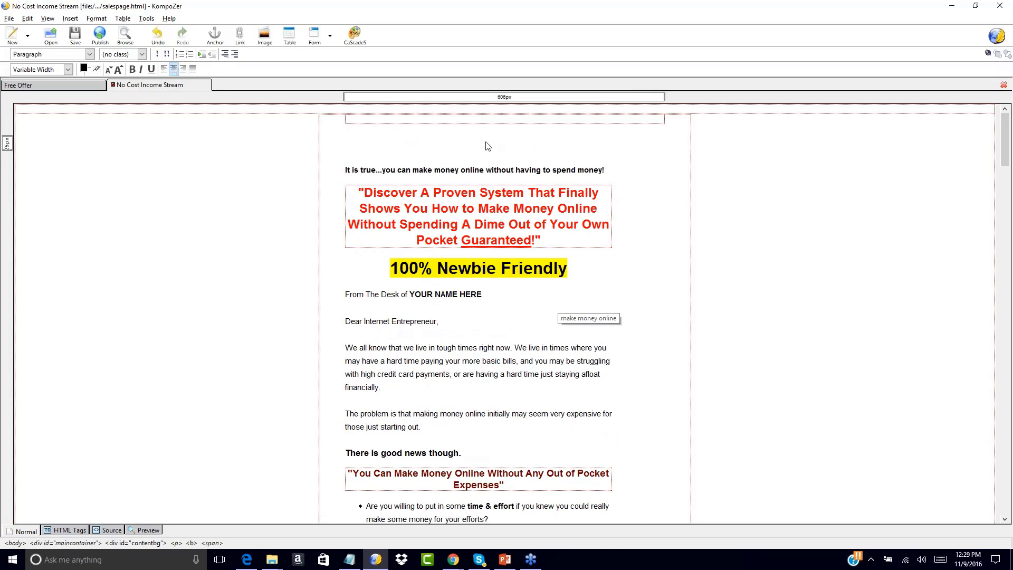
key("BackSpace")
type("Thank You For")
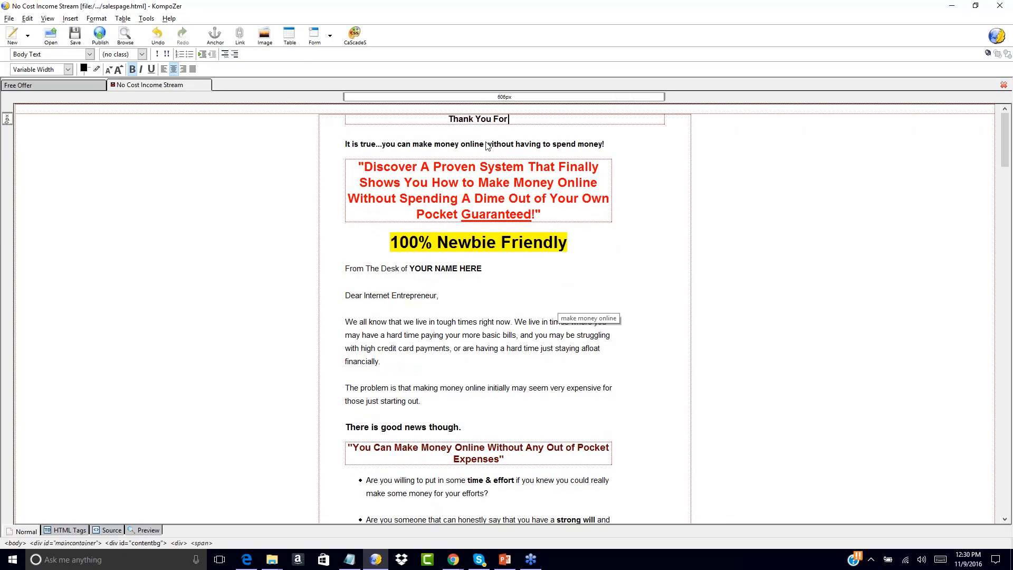
Check the Free Offer page's wording and continue the sales page's thank-you line with "Signing Up For The Free".
left_click(68, 85)
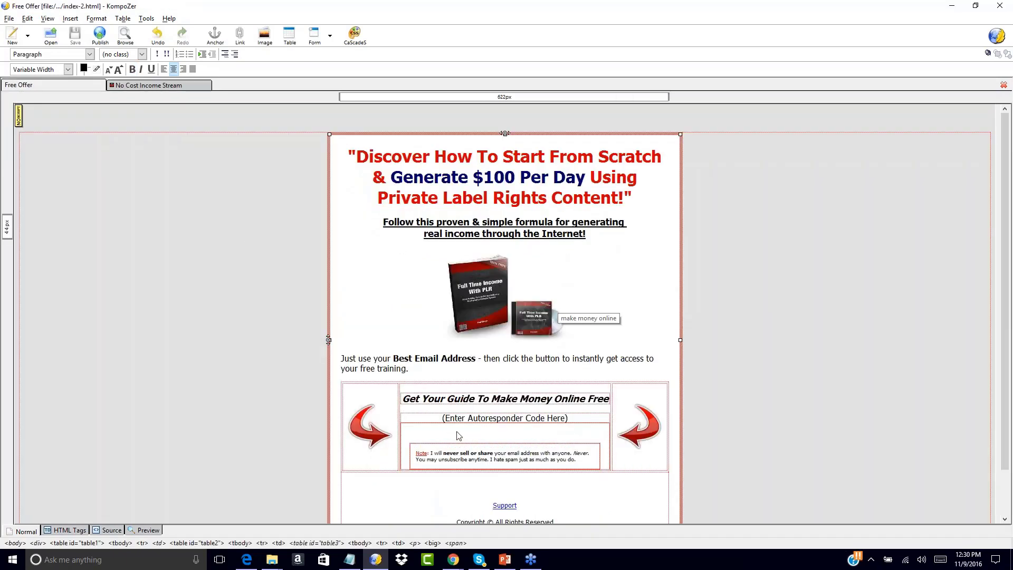
left_click(152, 86)
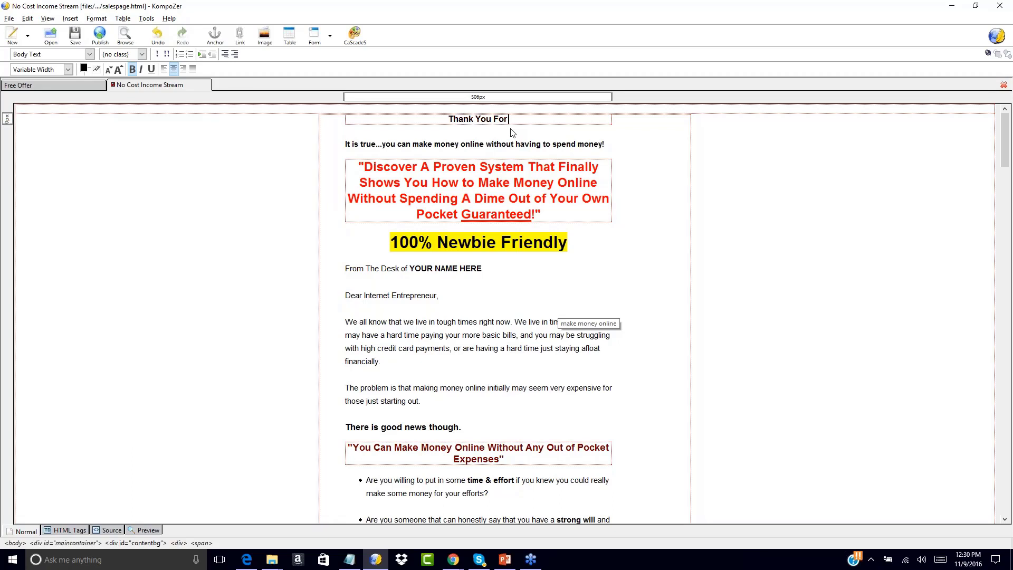
type("Signing Up Fr")
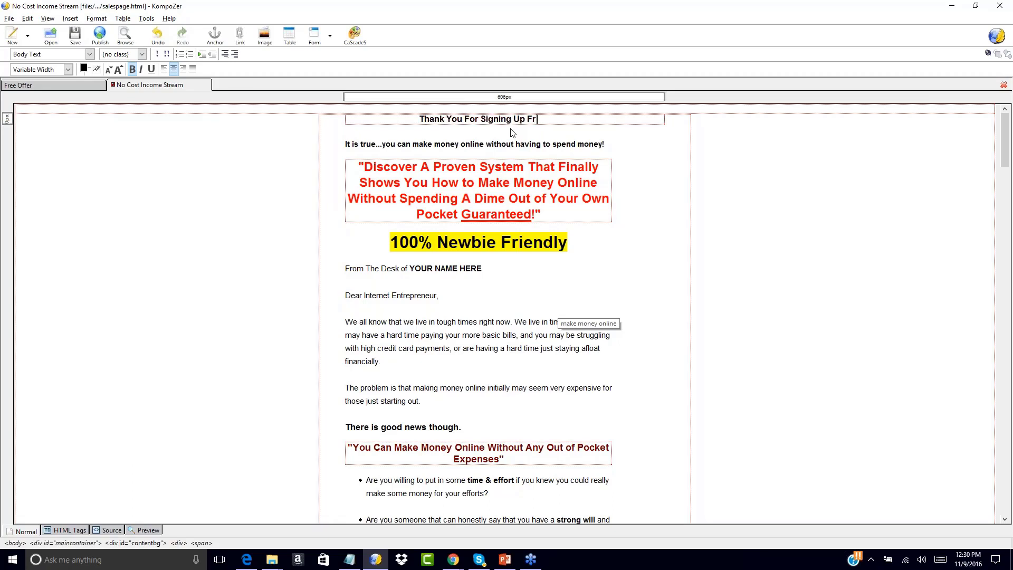
key("BackSpace")
type("or The Free")
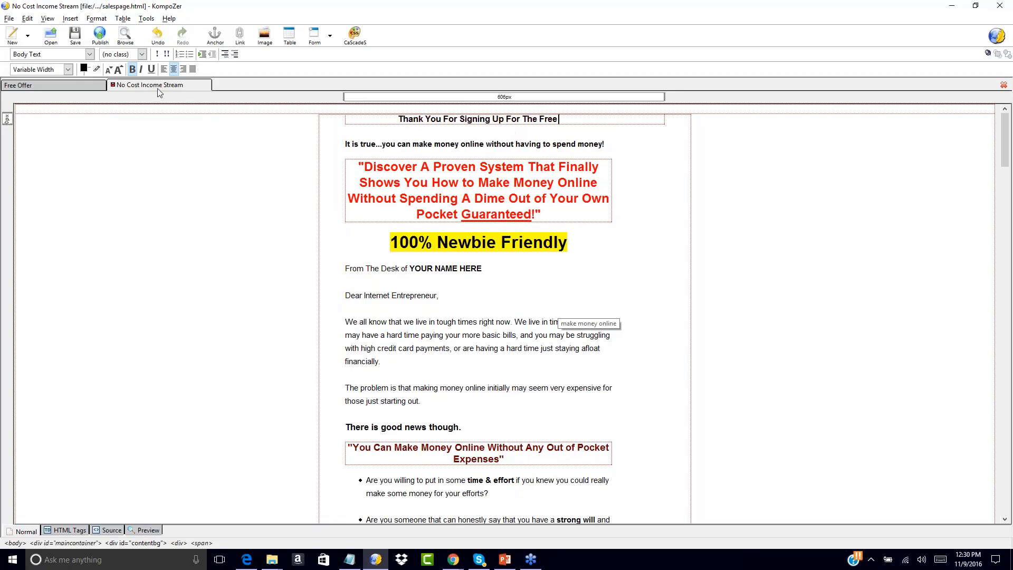
Check the product name on the Free Offer page and finish the thank-you sentence with ""Full Time Income with PLR" Training.".
left_click(46, 84)
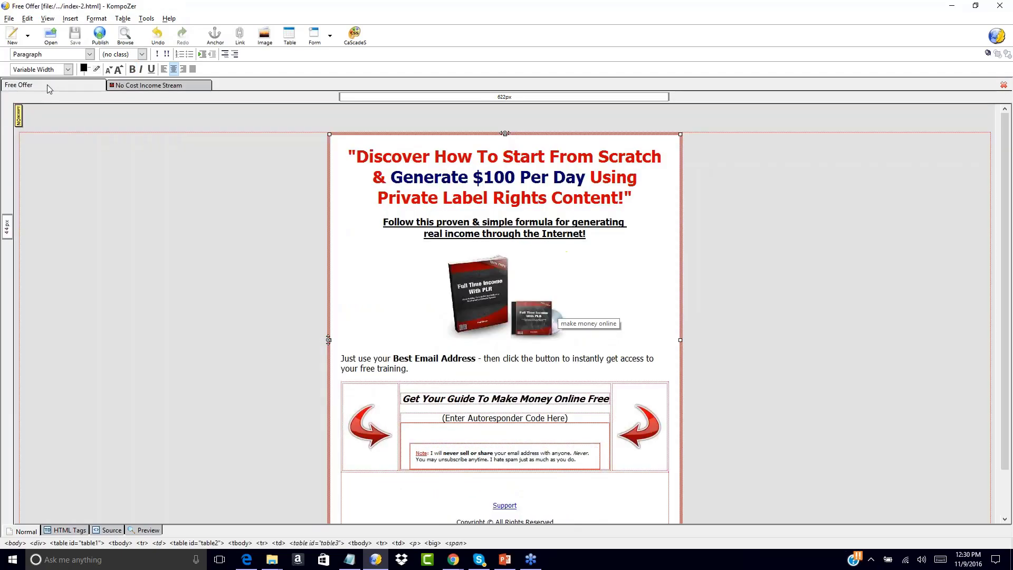
left_click(147, 85)
type("\"Fu")
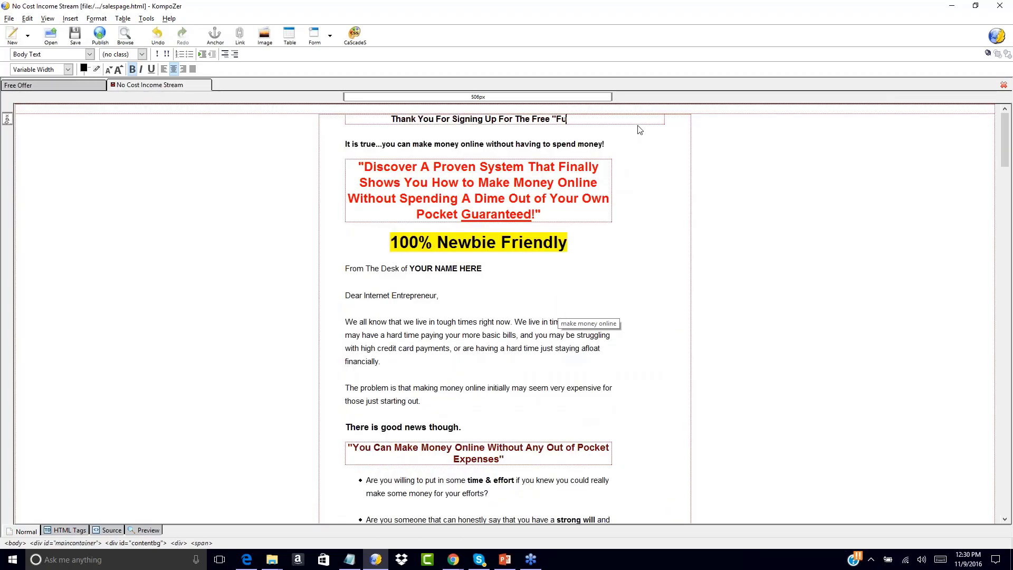
type("ll Time In")
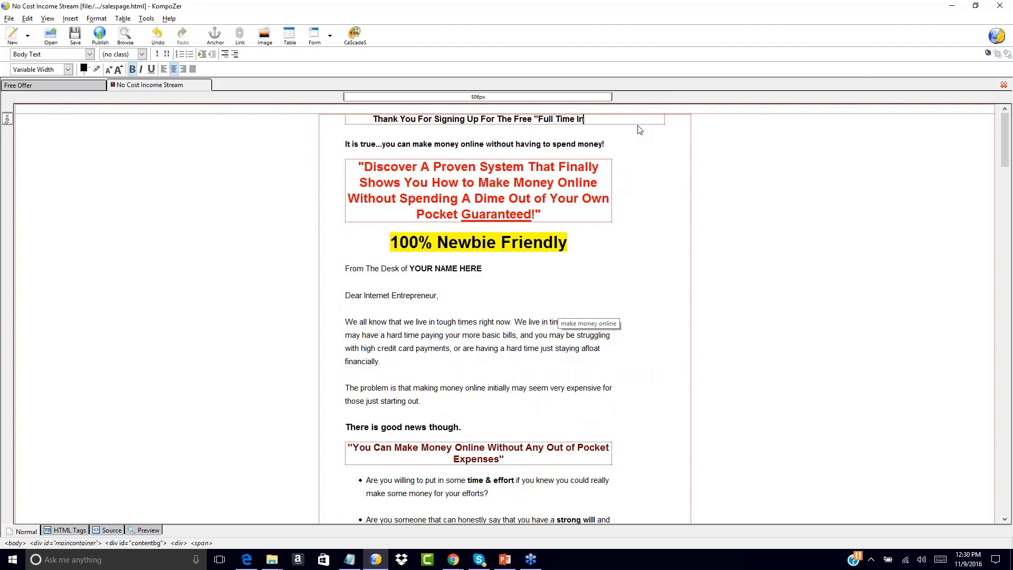
type("come with PLR\" Tr")
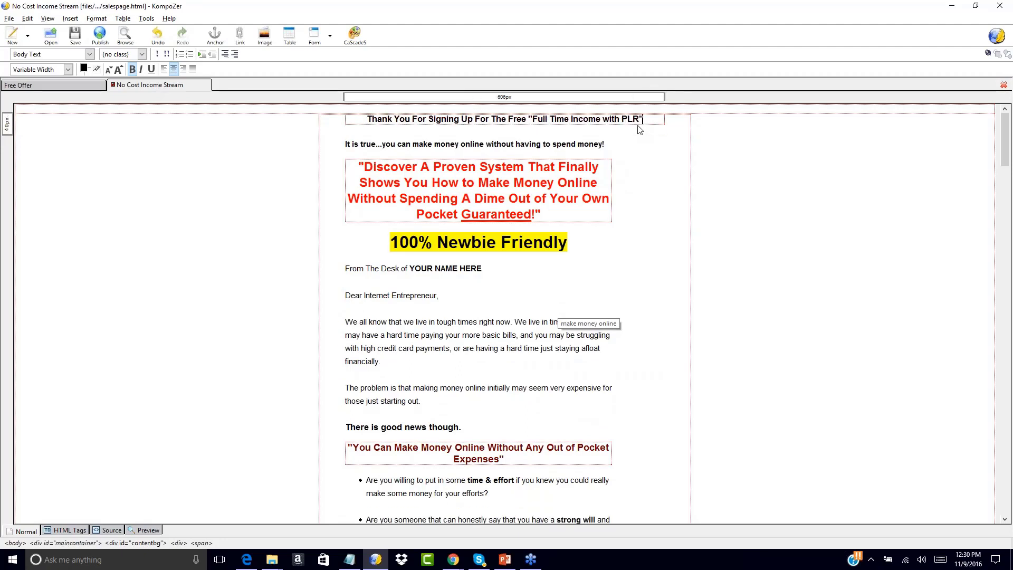
type("aiin")
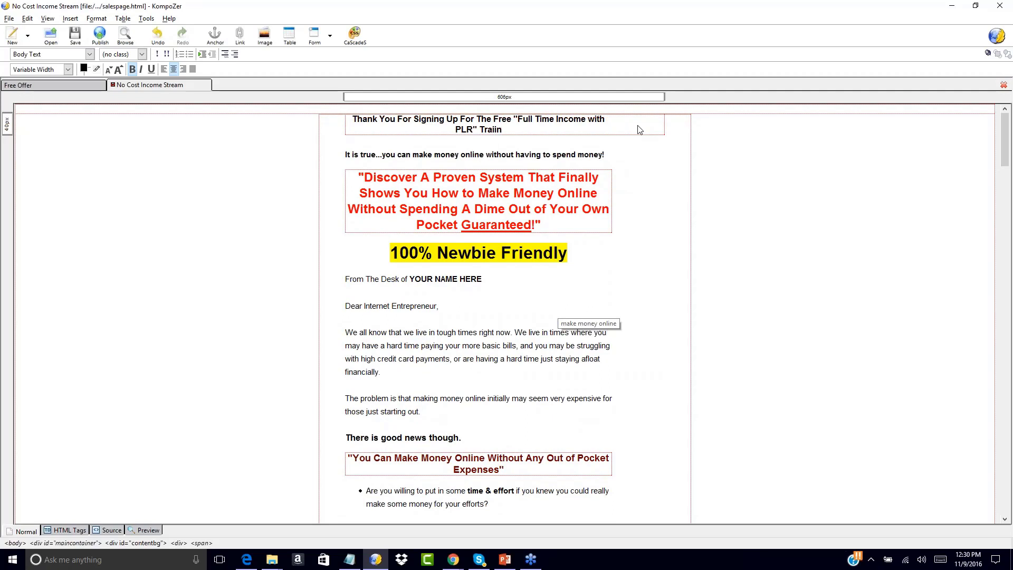
key("BackSpace")
key("BackSpace")
type("ning.")
type("Please")
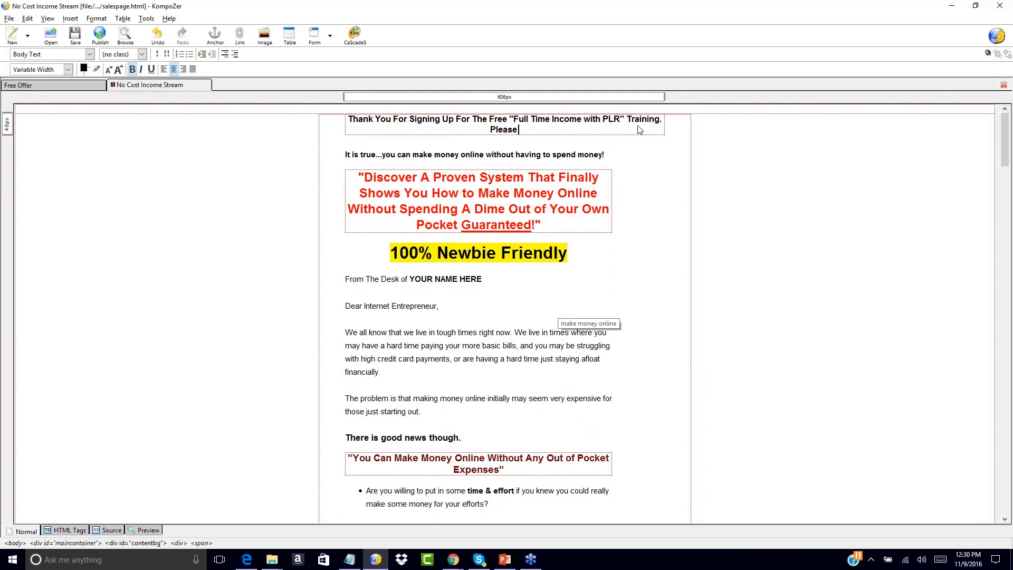
type(" Check You")
key("BackSpace")
key("BackSpace")
key("BackSpace")
key("BackSpace")
key("BackSpace")
key("BackSpace")
Add "Your Download Link Has Been Emailed To You. Please Check Your Inbox" after the thank-you sentence.
type("Your Download Link Has Been Email")
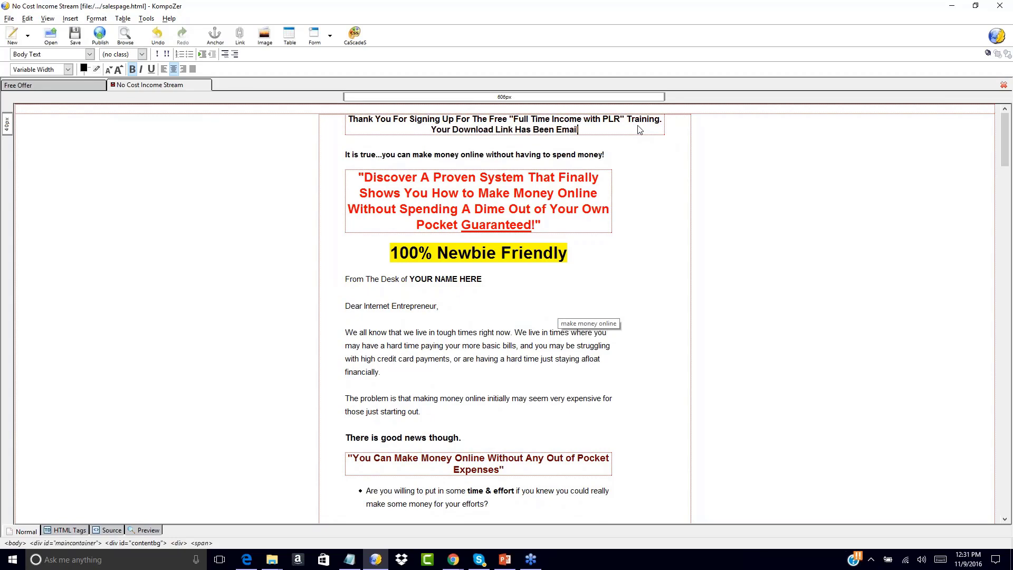
type("ed To You. Please Ch")
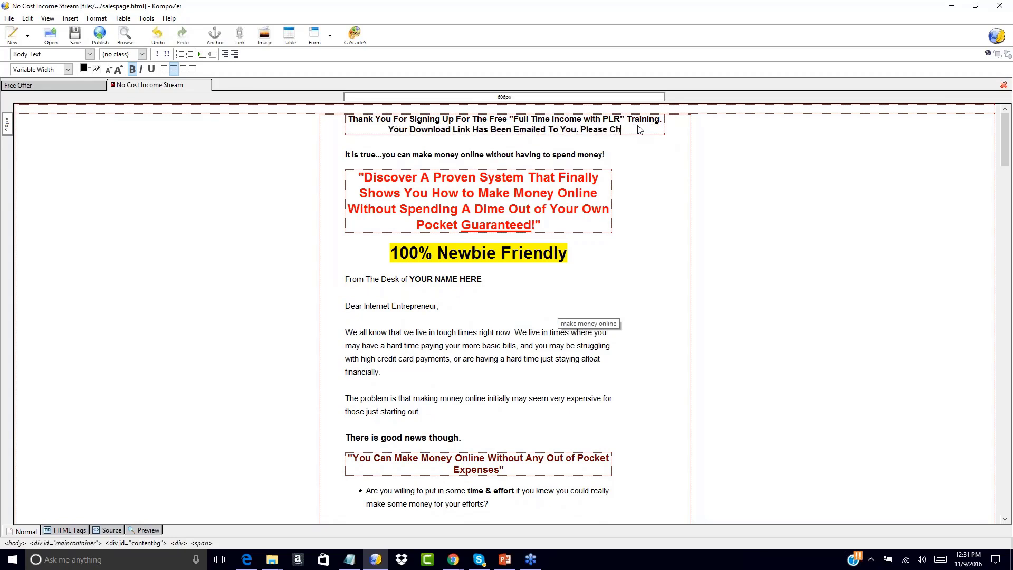
type("eck Your Inbox")
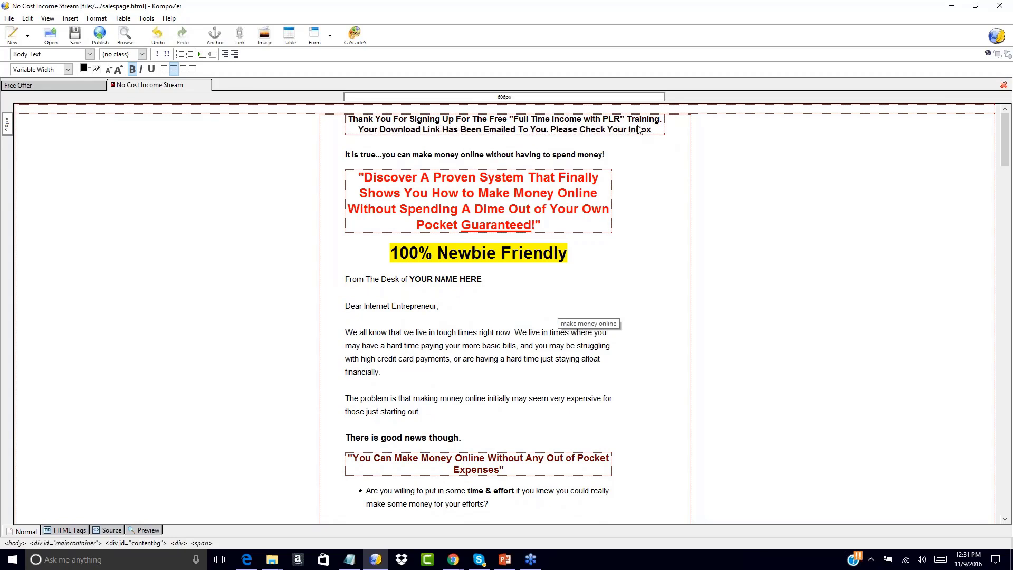
type(". After")
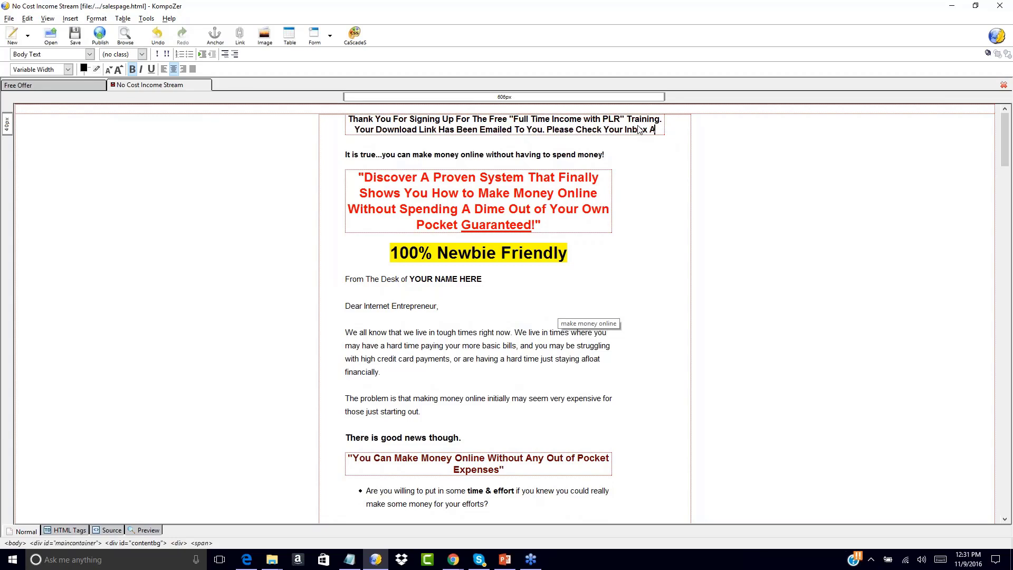
type(" You Review This Very Special Opportunity!")
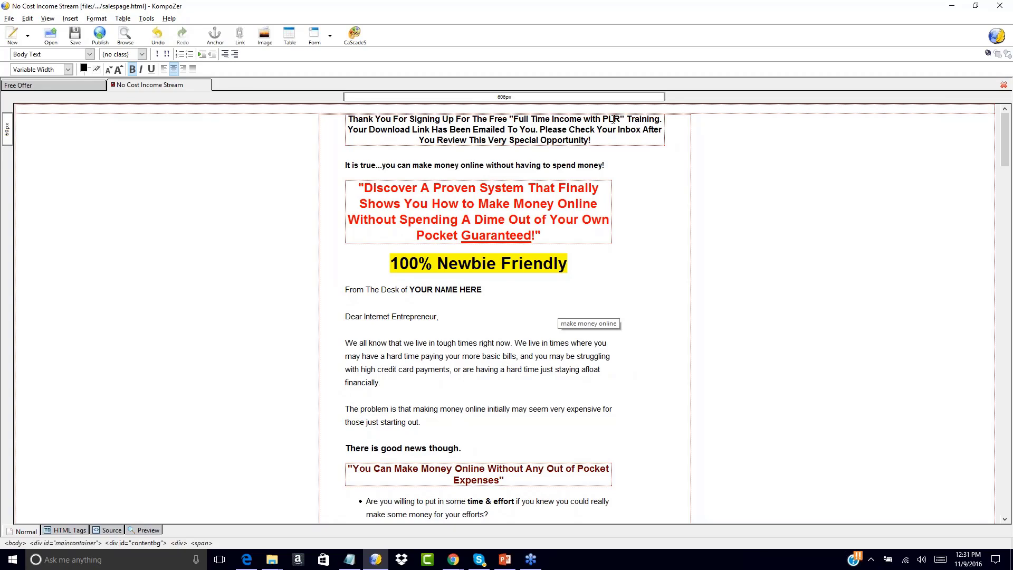
Finish the thank-you message with "After You Review This Very Special Opportunity!" and check it against the Free Offer page.
left_click(39, 85)
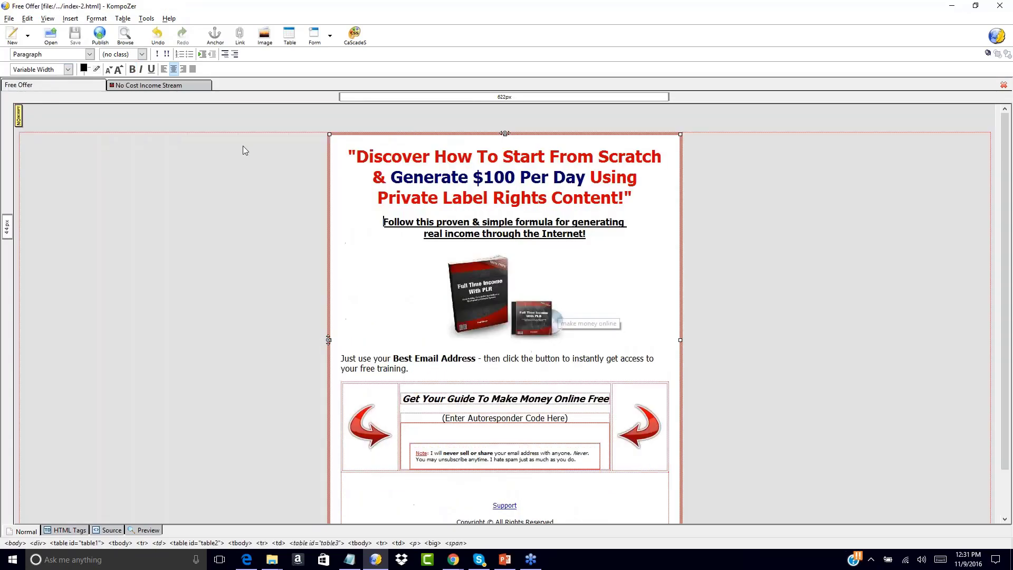
left_click(164, 85)
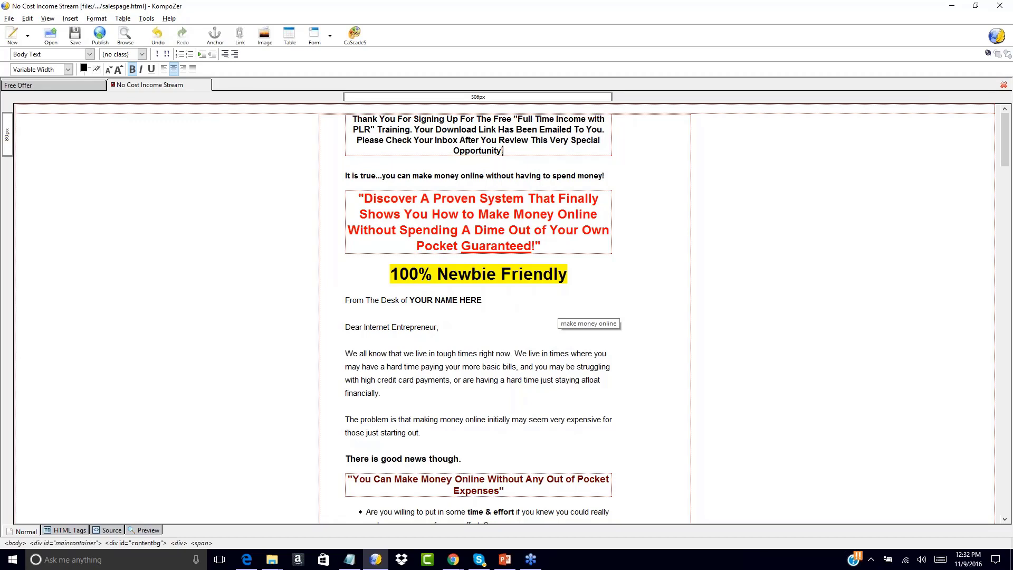
Enlarge the text of the entire thank-you message above the sales page's opening sentence by two size steps.
left_click_drag(353, 120, 511, 154)
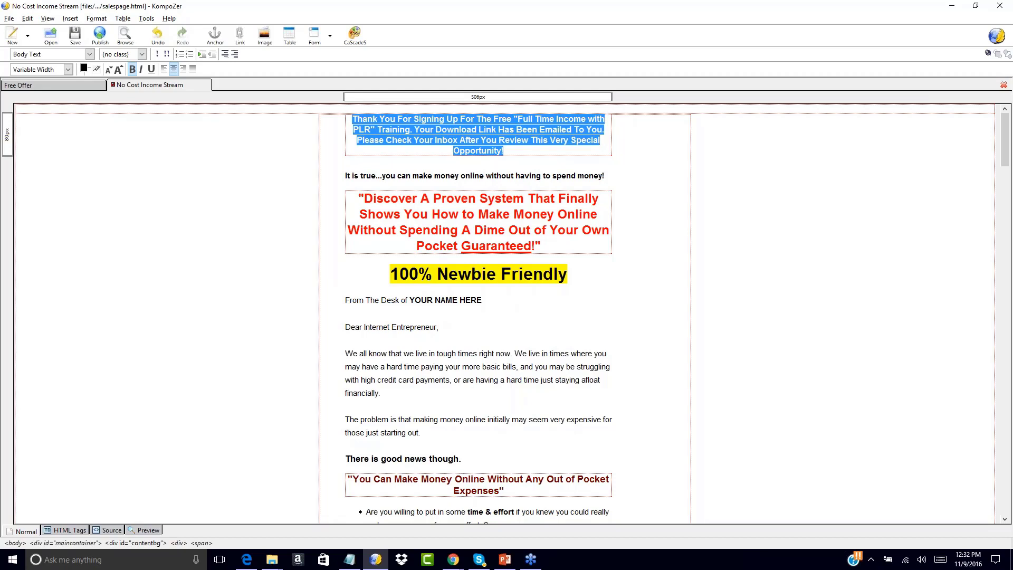
left_click(510, 155)
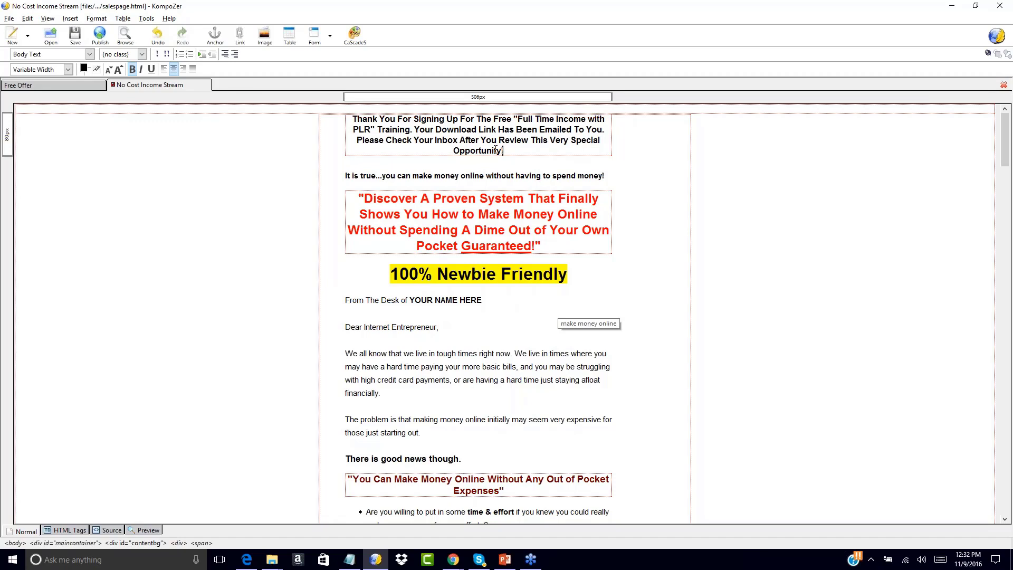
left_click_drag(354, 119, 530, 156)
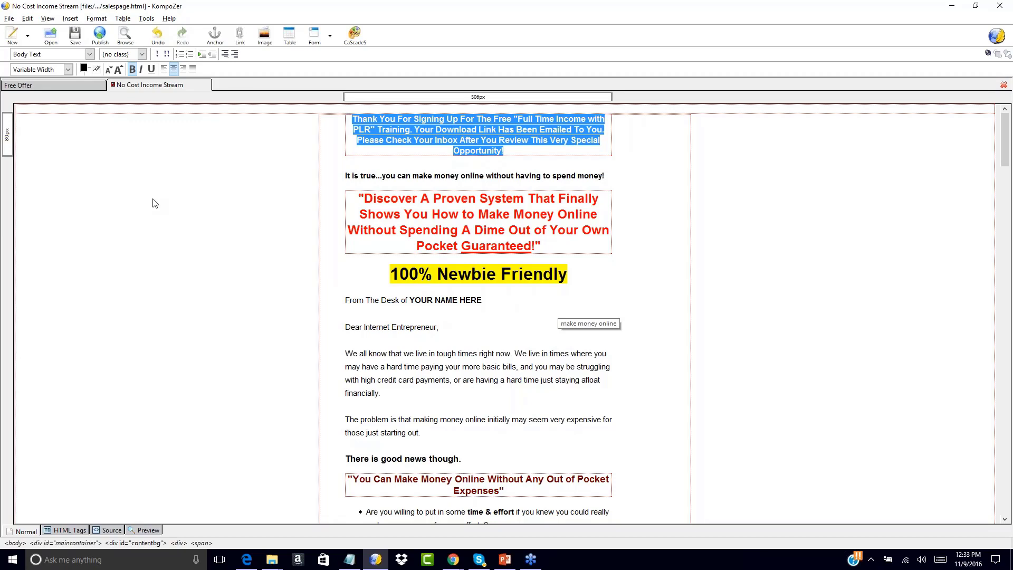
left_click(118, 69)
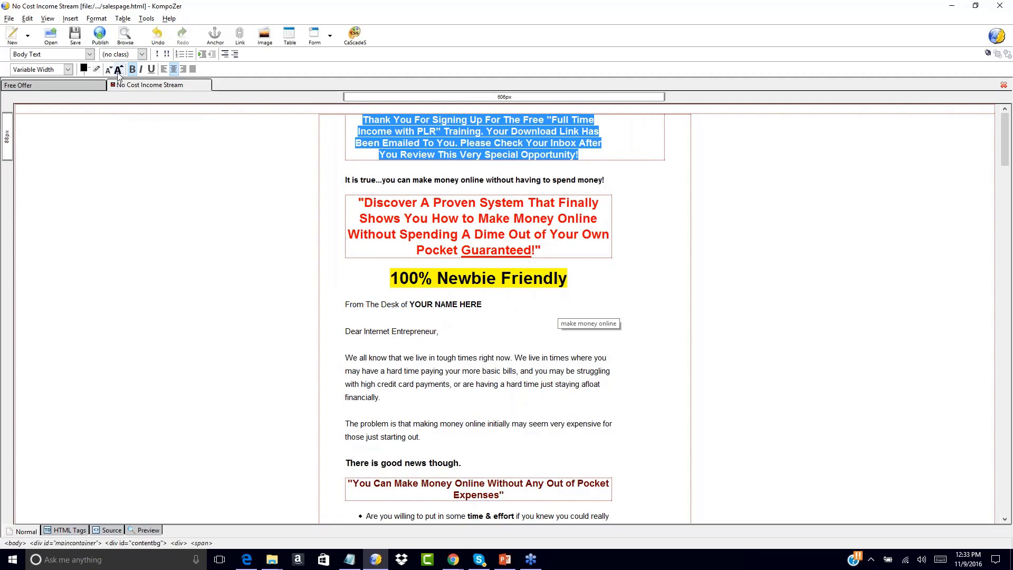
left_click(119, 74)
left_click(119, 73)
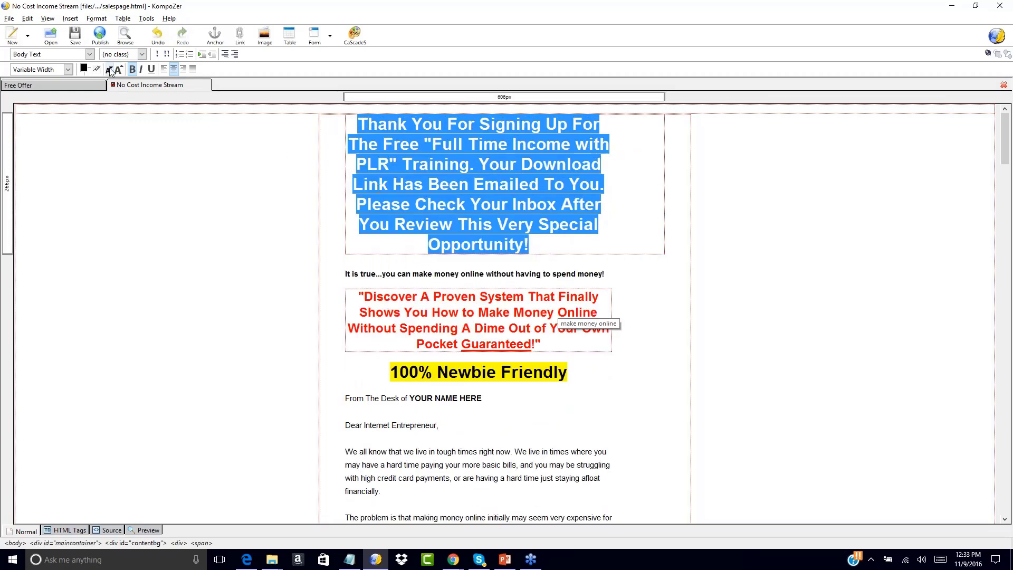
left_click(110, 70)
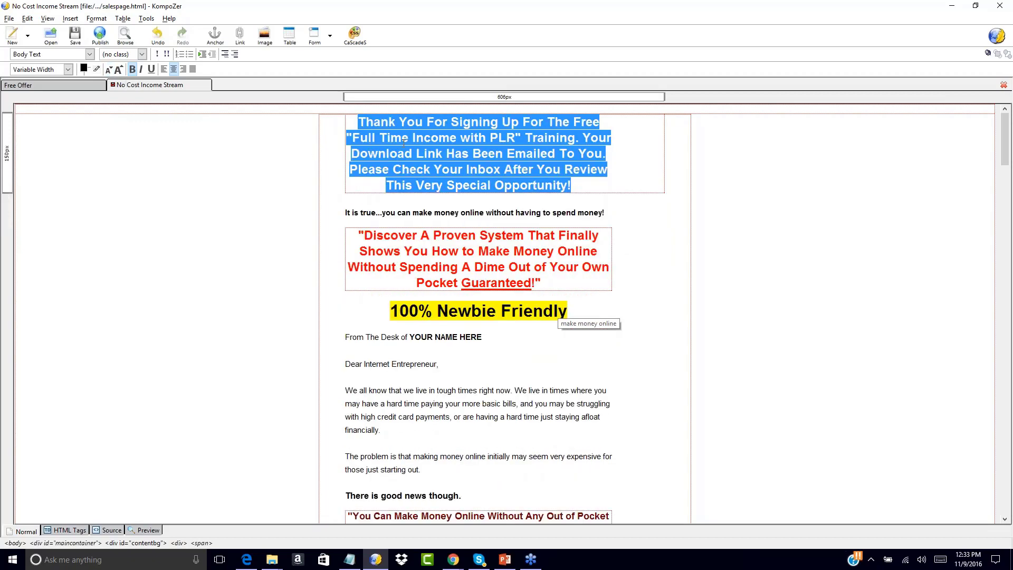
Highlight the thank-you message in light yellow, #FFFF66.
left_click(97, 69)
left_click(175, 66)
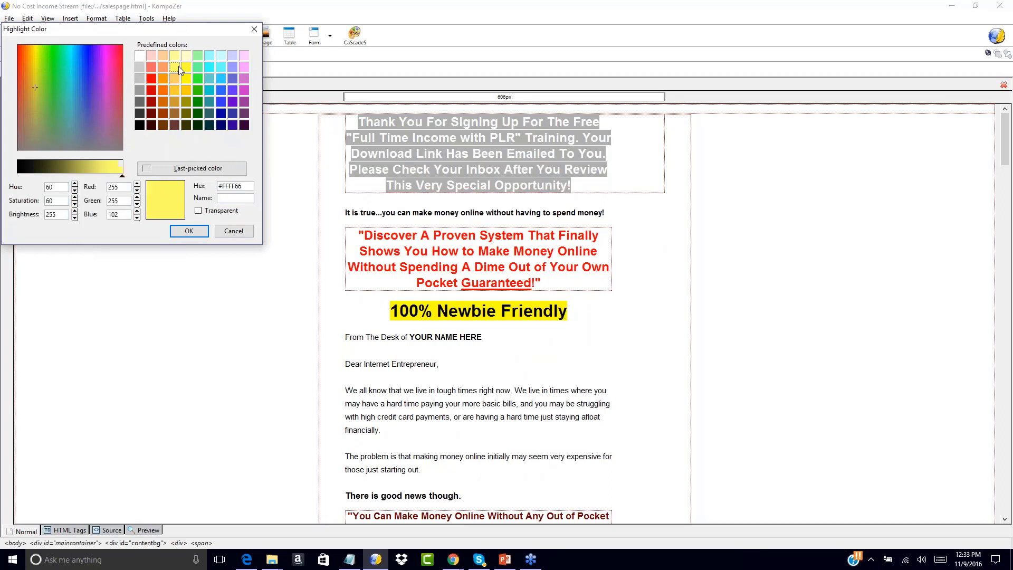
left_click(189, 231)
left_click(276, 232)
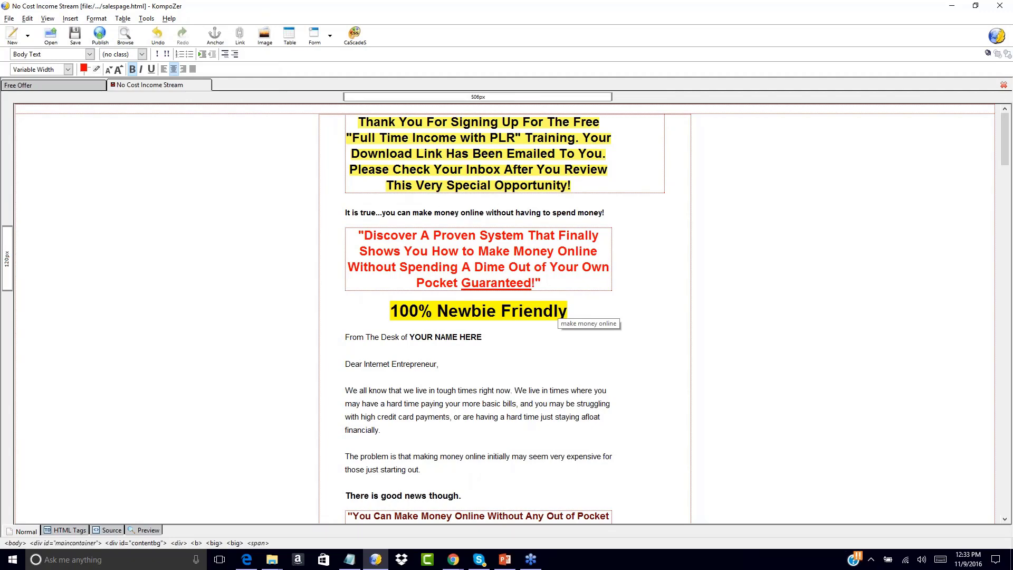
Replace the "YOUR NAME HERE" placeholder in the "From The Desk of" line with the sender's full name.
scroll(255, 285, "down", 10)
scroll(255, 285, "up", 10)
left_click_drag(412, 337, 483, 337)
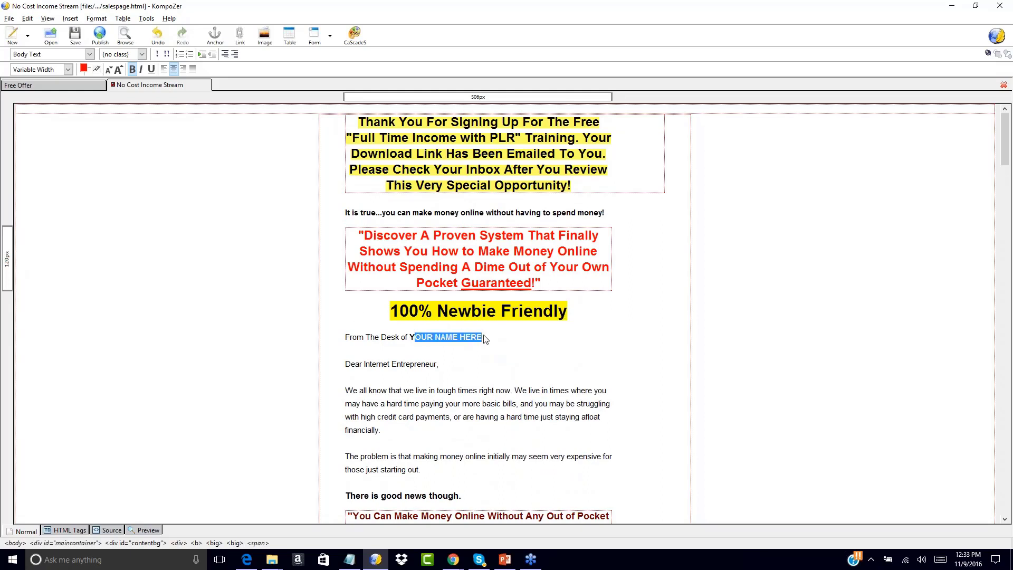
key("Delete")
type("Paul Counts")
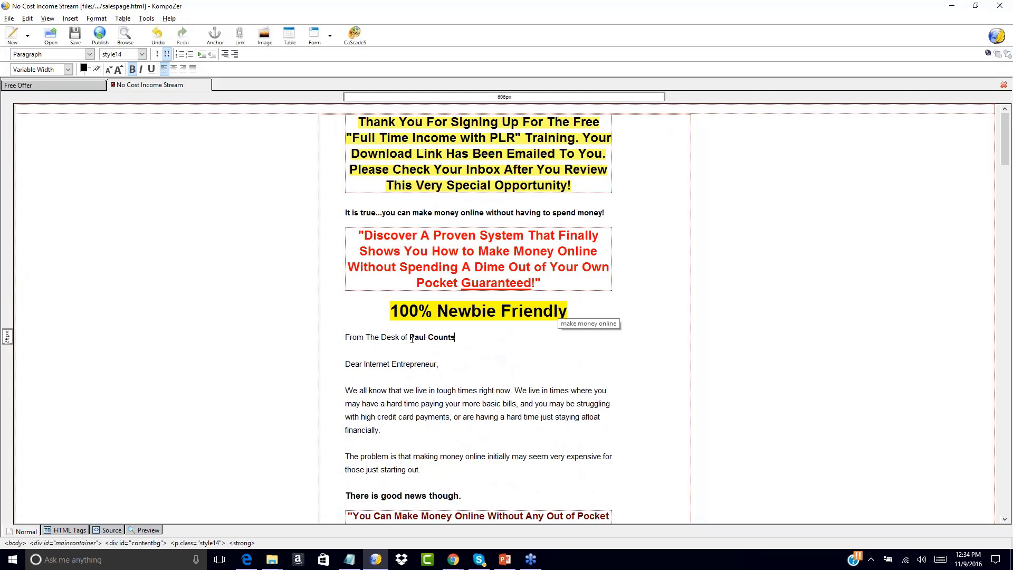
left_click_drag(409, 336, 470, 336)
type("John SMith")
key("BackSpace")
key("BackSpace")
key("BackSpace")
key("BackSpace")
type("mith")
Replace the "YOUR NAME" placeholder under "Sincerely," near the end of the sales page with the sender's full name.
scroll(611, 351, "down", 15)
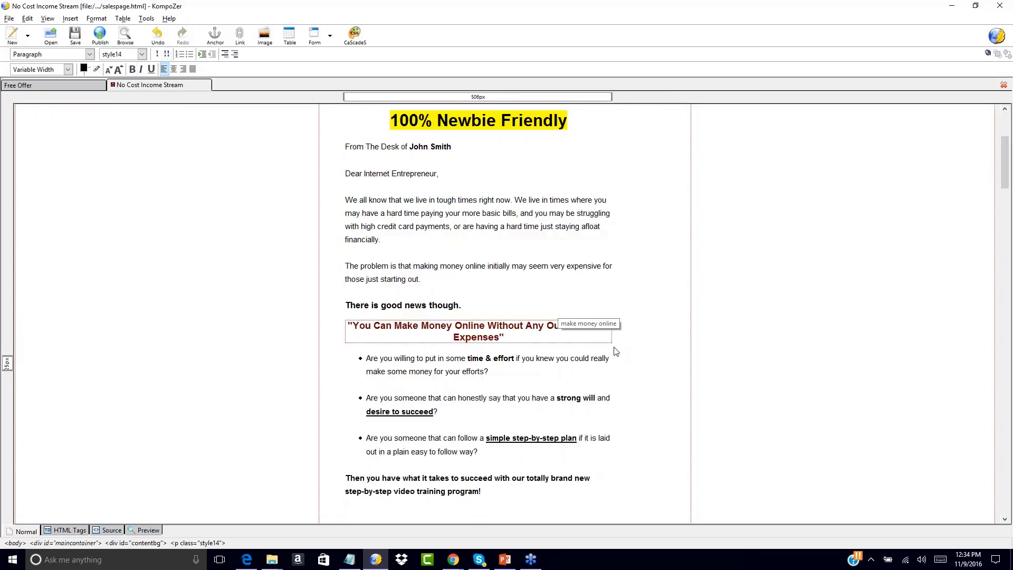
scroll(615, 351, "down", 20)
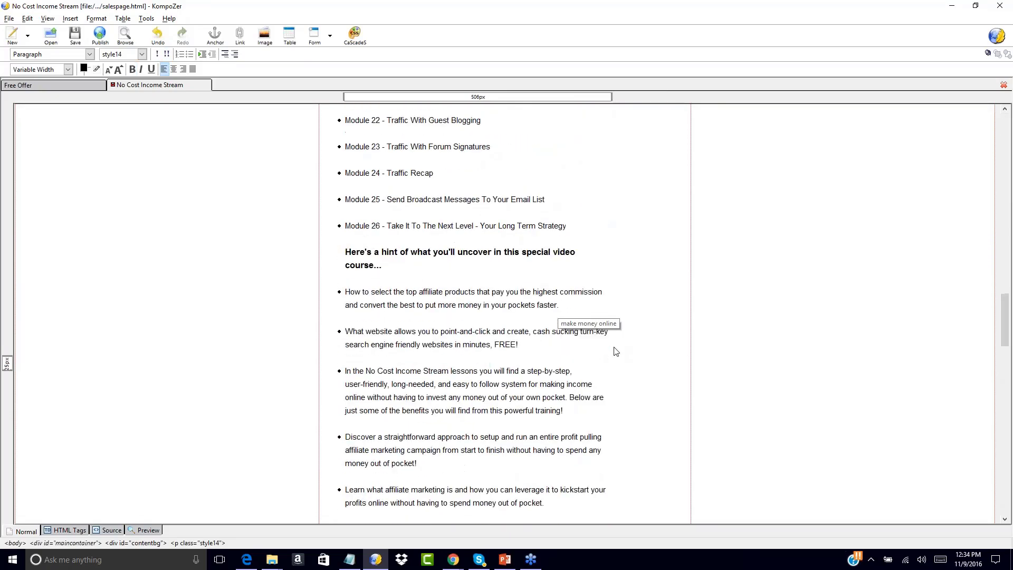
scroll(616, 350, "down", 20)
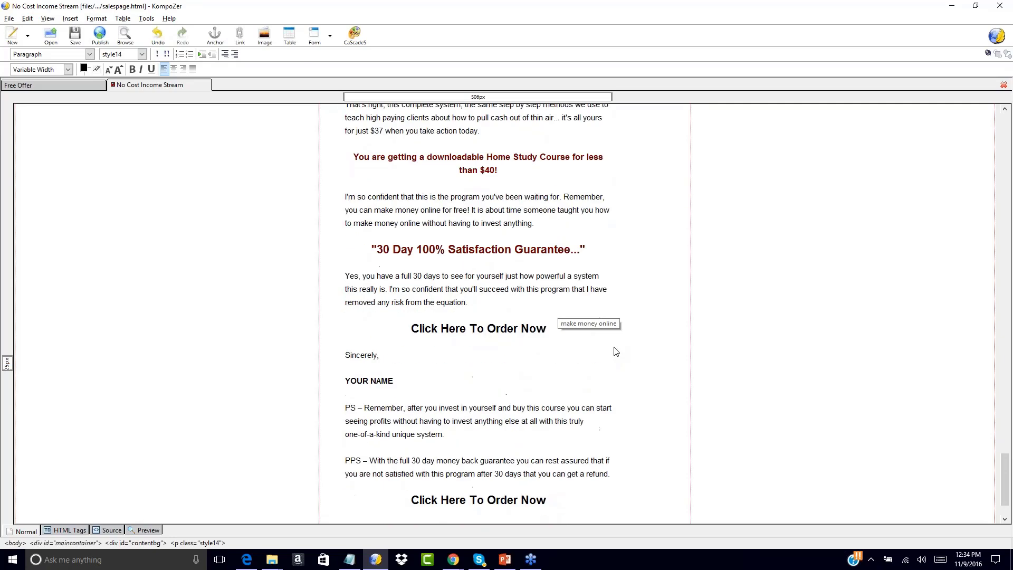
left_click_drag(411, 268, 546, 269)
left_click_drag(344, 320, 393, 321)
type("John Smith")
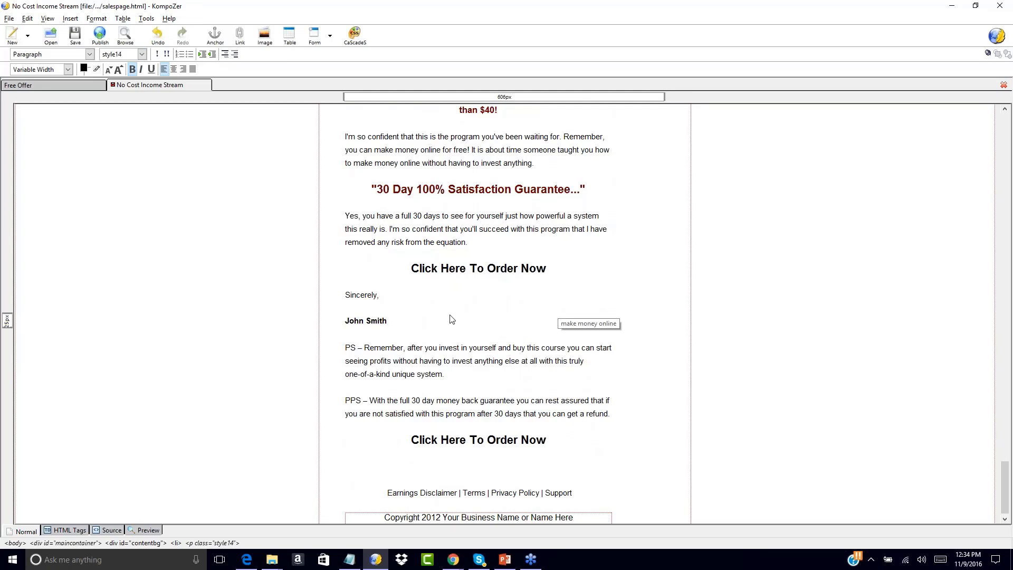
Change the year in the sales page's copyright line to 2016.
left_click(442, 518)
key("BackSpace")
type("6")
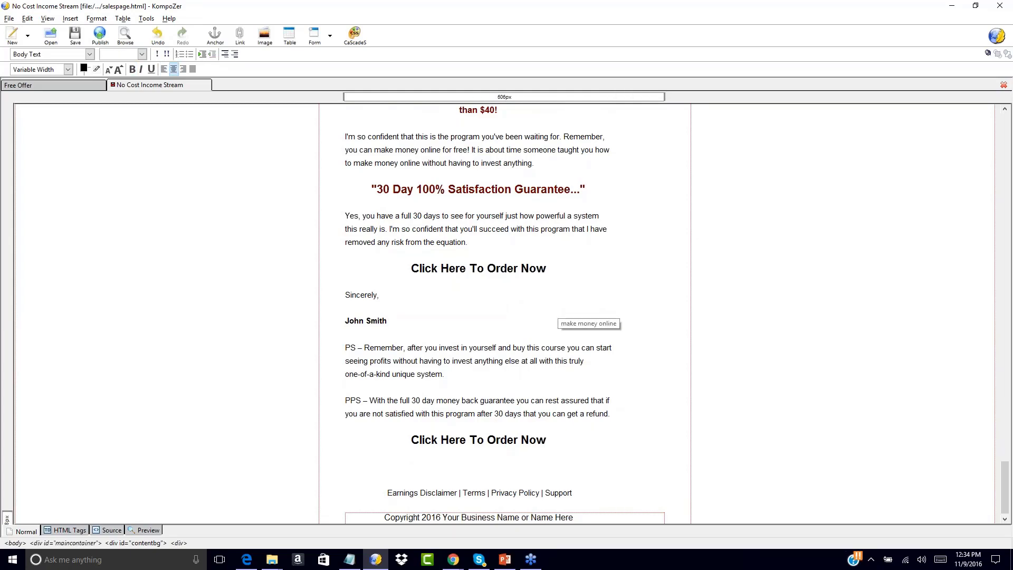
scroll(611, 231, "up", 10)
scroll(612, 231, "up", 20)
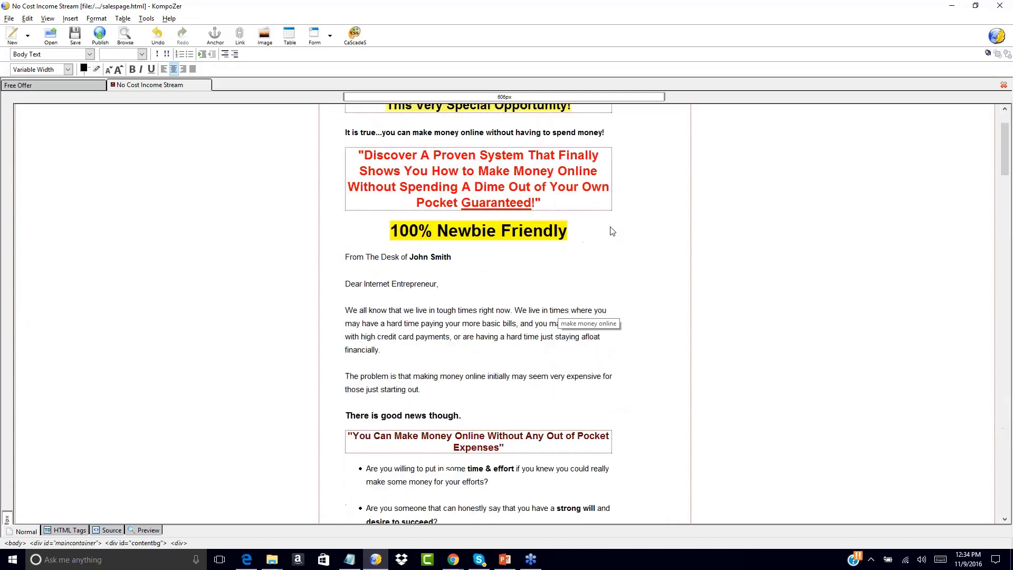
scroll(612, 231, "down", 1)
scroll(609, 228, "up", 3)
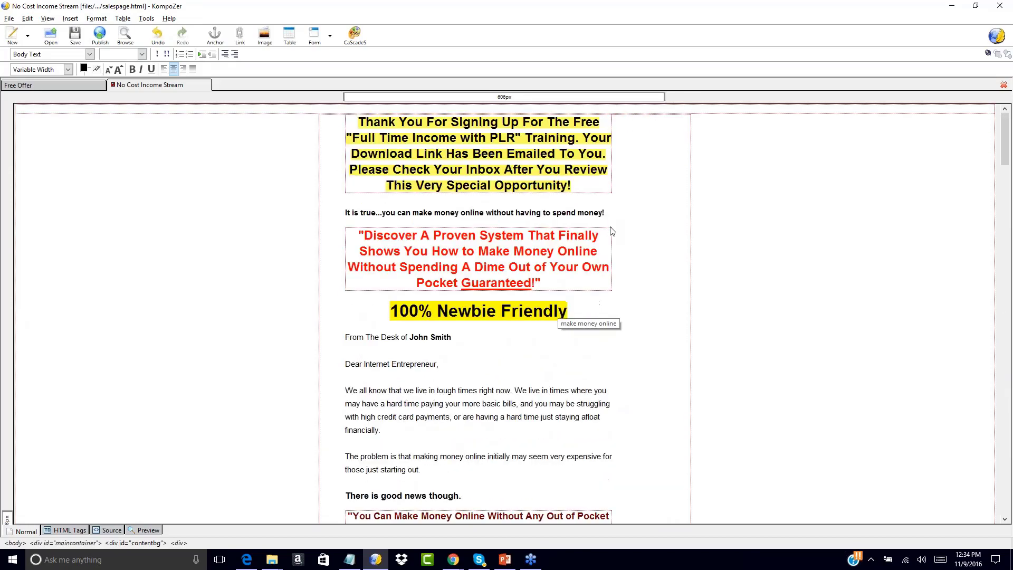
left_click(58, 83)
left_click(129, 89)
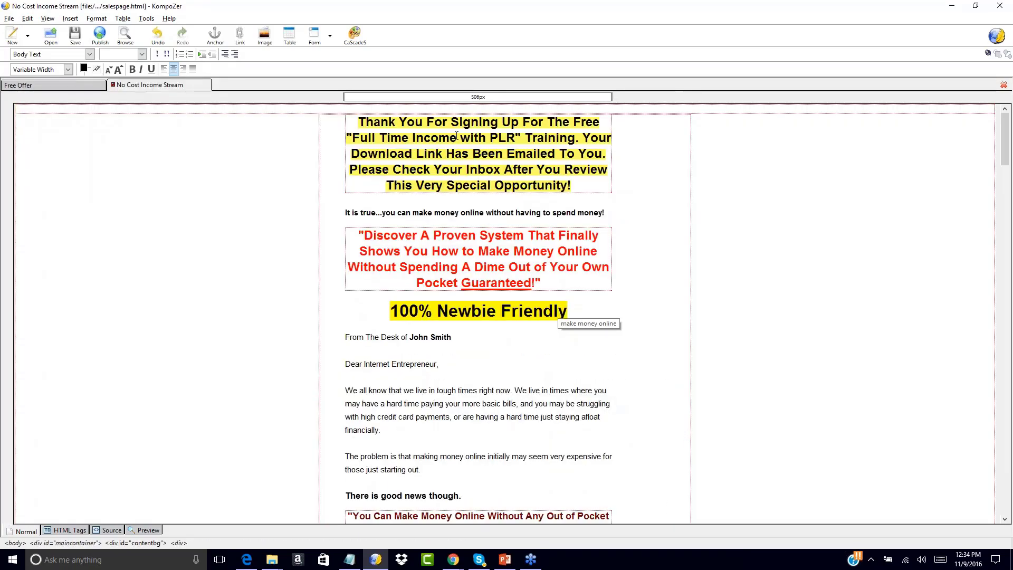
scroll(456, 136, "down", 20)
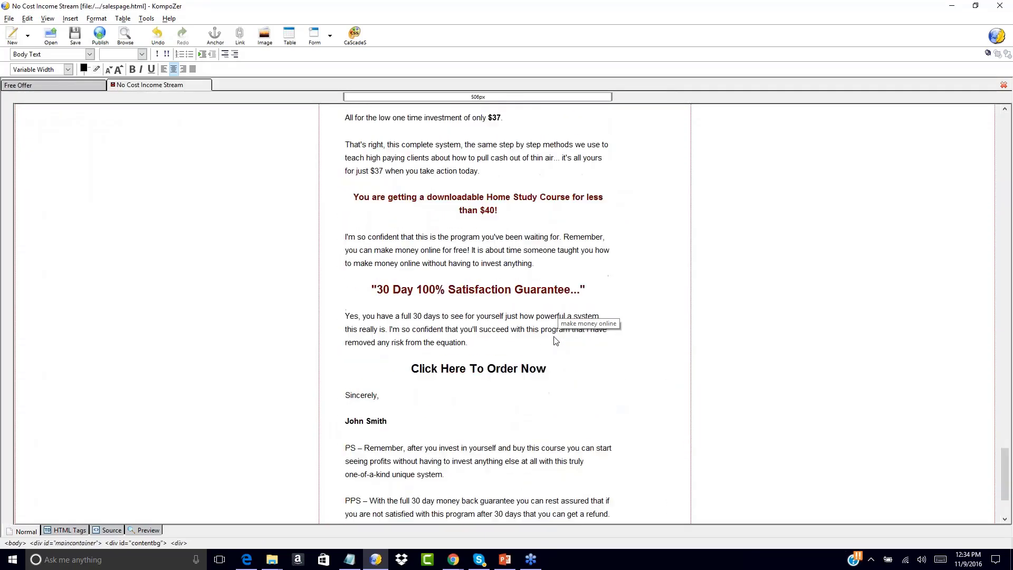
left_click(559, 263)
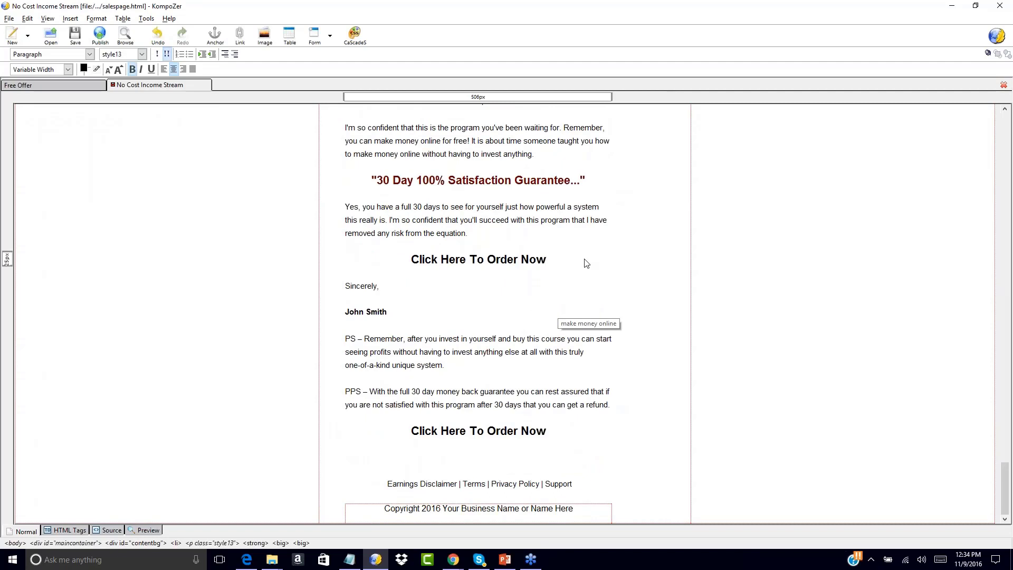
key("Return")
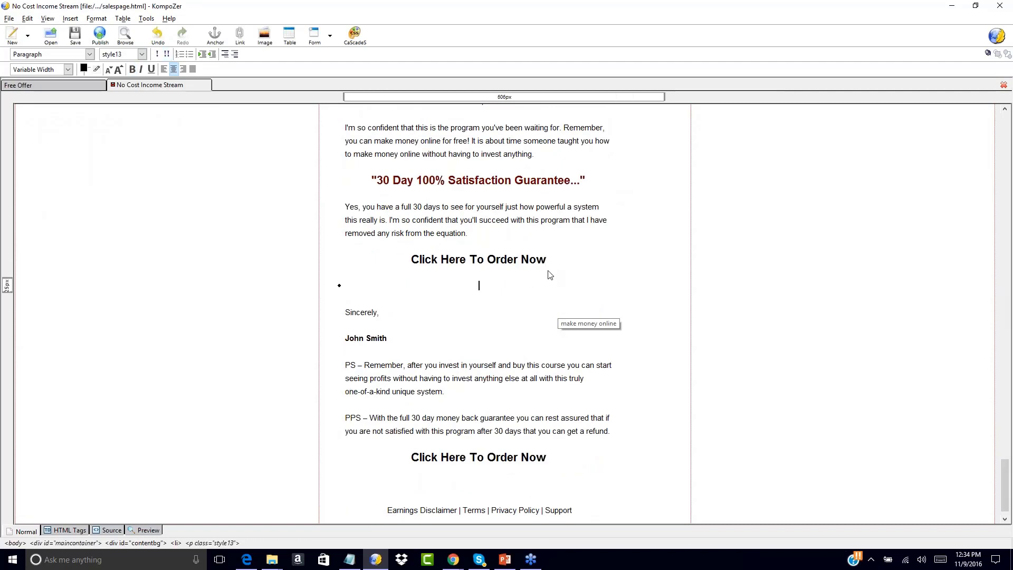
key("BackSpace")
key("ctrl+z")
key("ctrl+z")
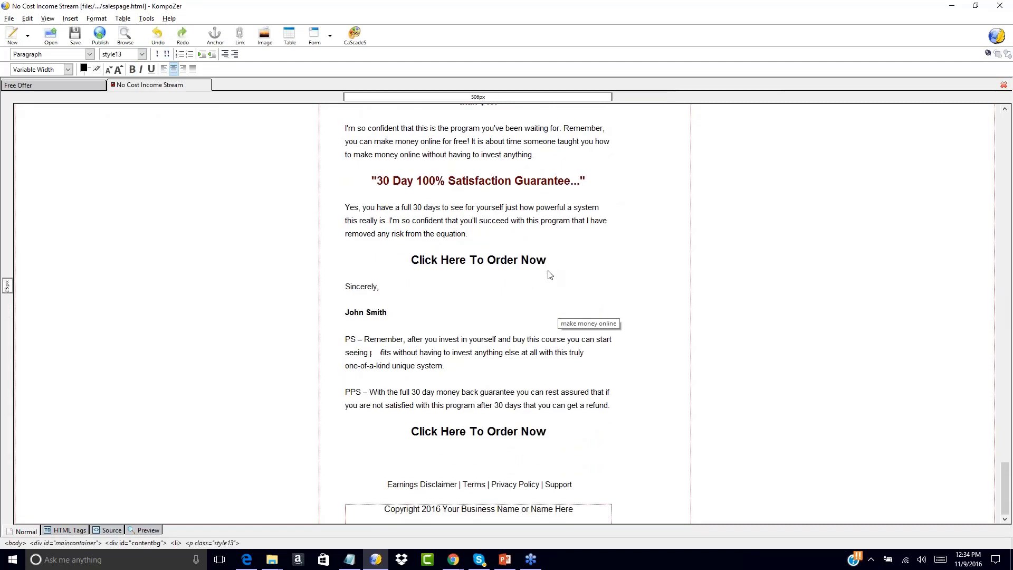
Below the "Click Here To Order Now" line above "Sincerely,", add a centered line beginning "No Thanks, I Will Pass On This".
key("Return")
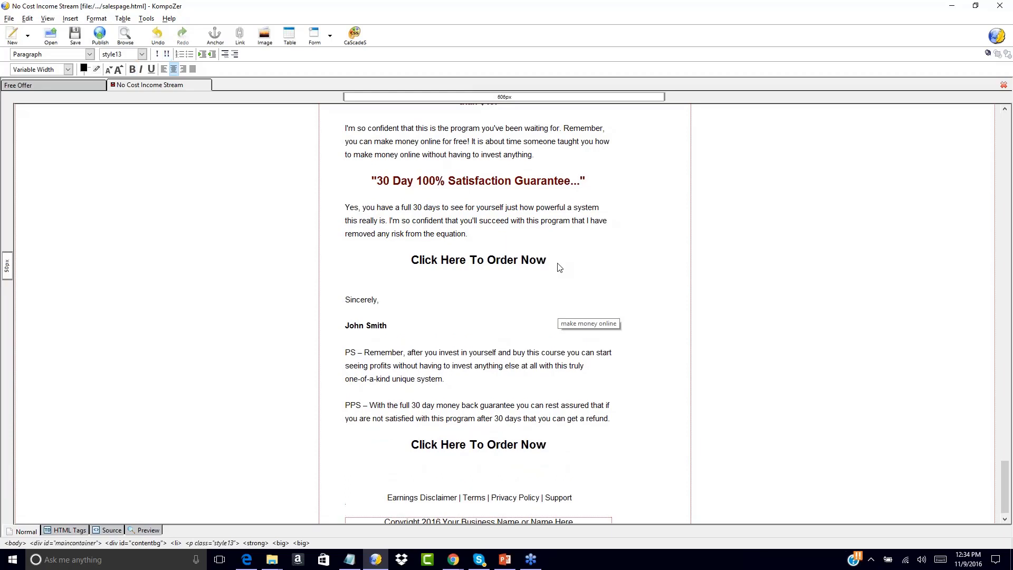
key("Return")
key("Return")
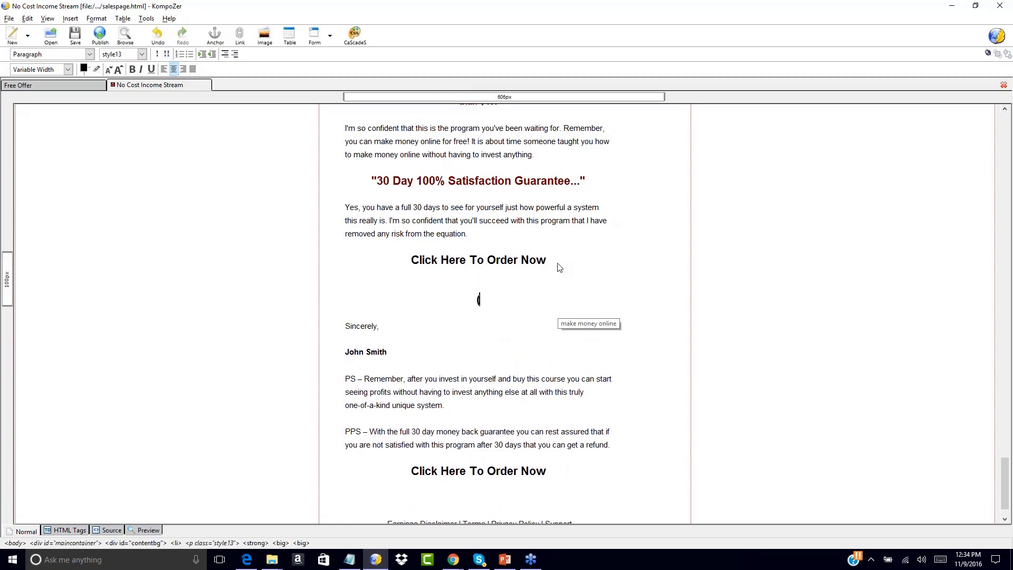
type("No Thanks")
type(", I")
type(" Will Pass On This")
type(" Oppo")
Complete the "No Thanks" line with the words "Special Upgrade Opportunity.".
key("BackSpace")
key("BackSpace")
key("BackSpace")
key("BackSpace")
type("Upgrade")
key("BackSpace")
key("BackSpace")
key("BackSpace")
key("BackSpace")
key("BackSpace")
key("BackSpace")
key("BackSpace")
type("Special Upgrade ")
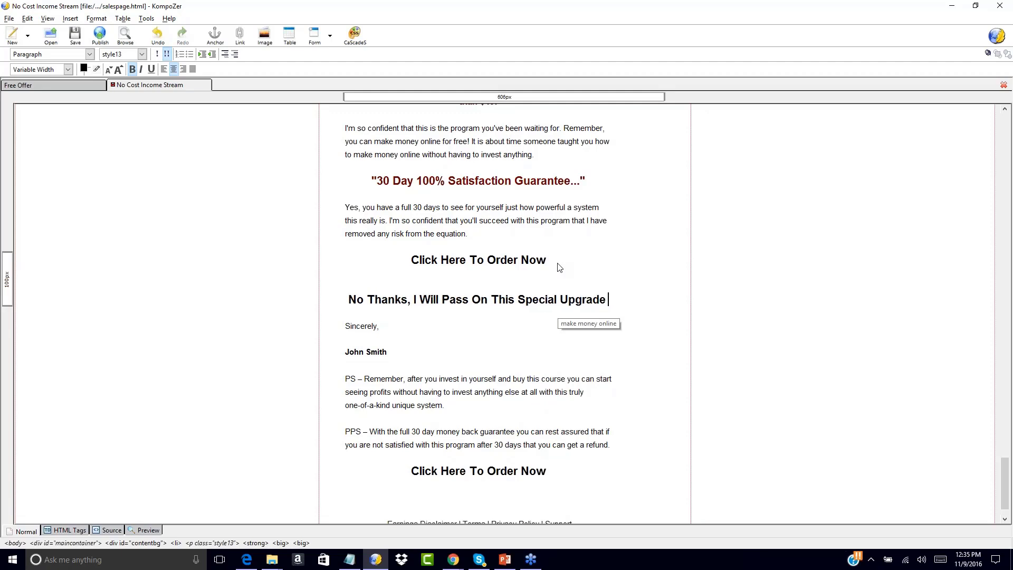
type("Opportunity.")
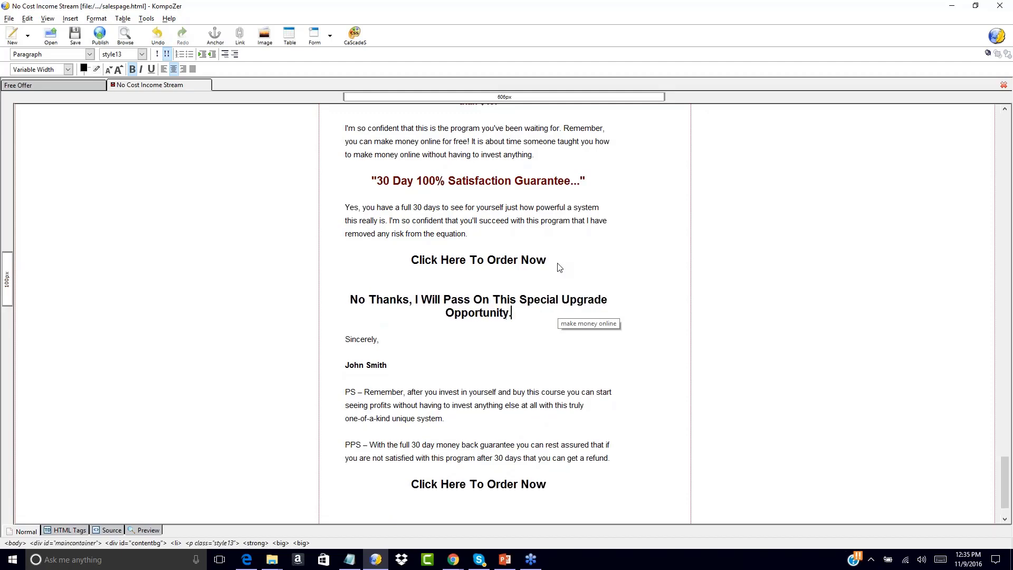
Make the "No Thanks" line one size smaller and non-bold, and remove the blank line above it.
left_click_drag(352, 299, 526, 317)
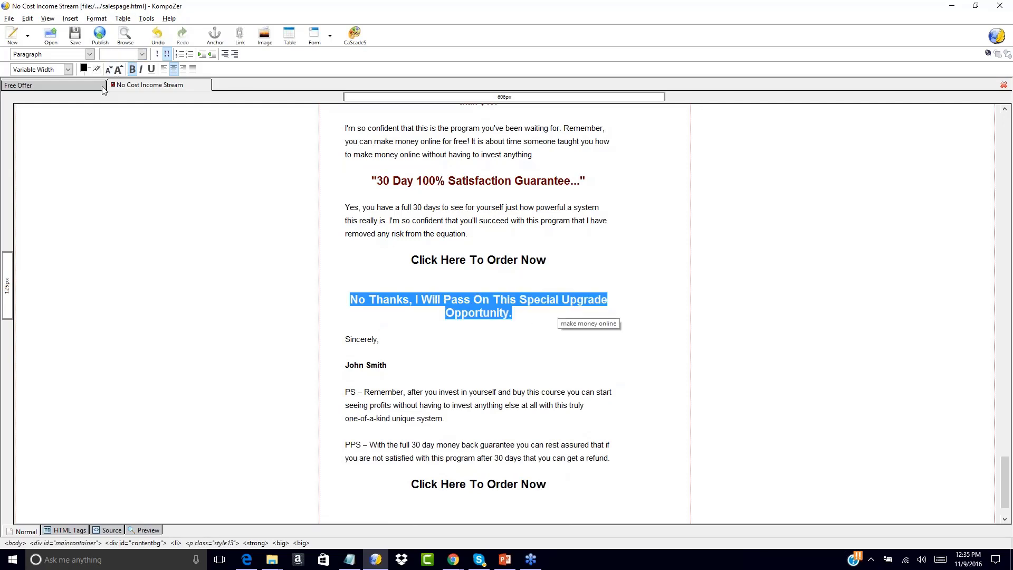
left_click(110, 70)
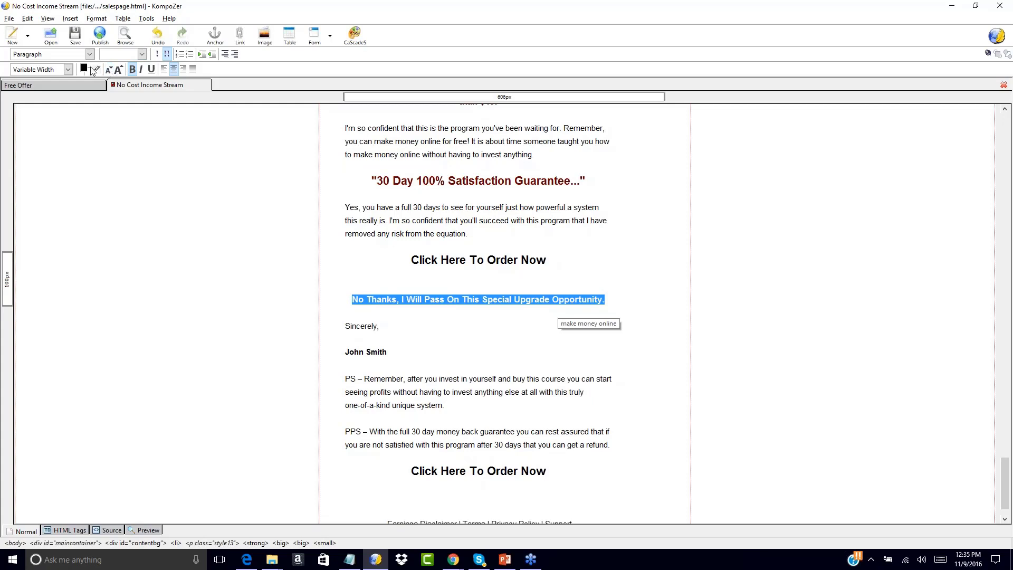
left_click(132, 69)
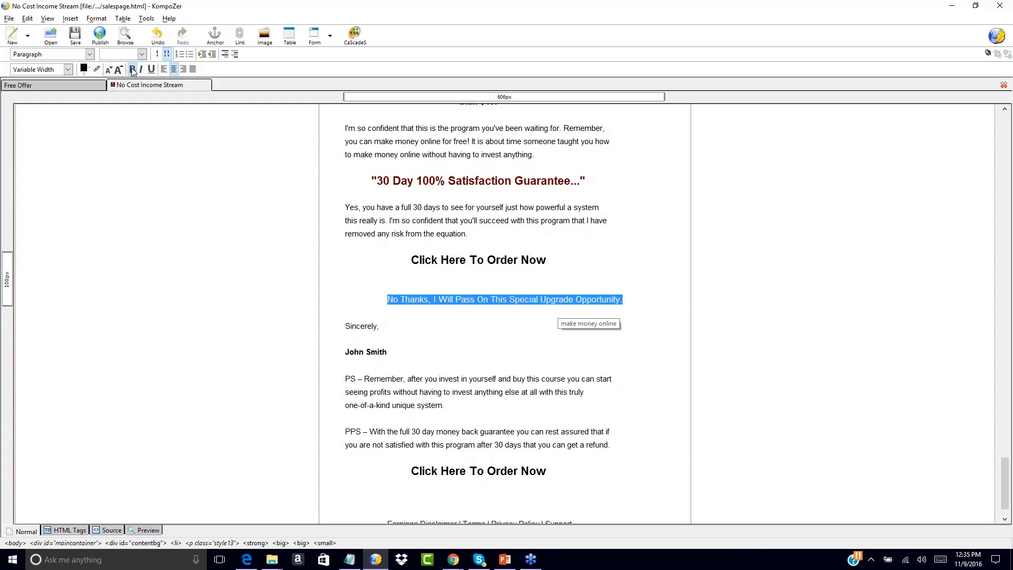
left_click(470, 301)
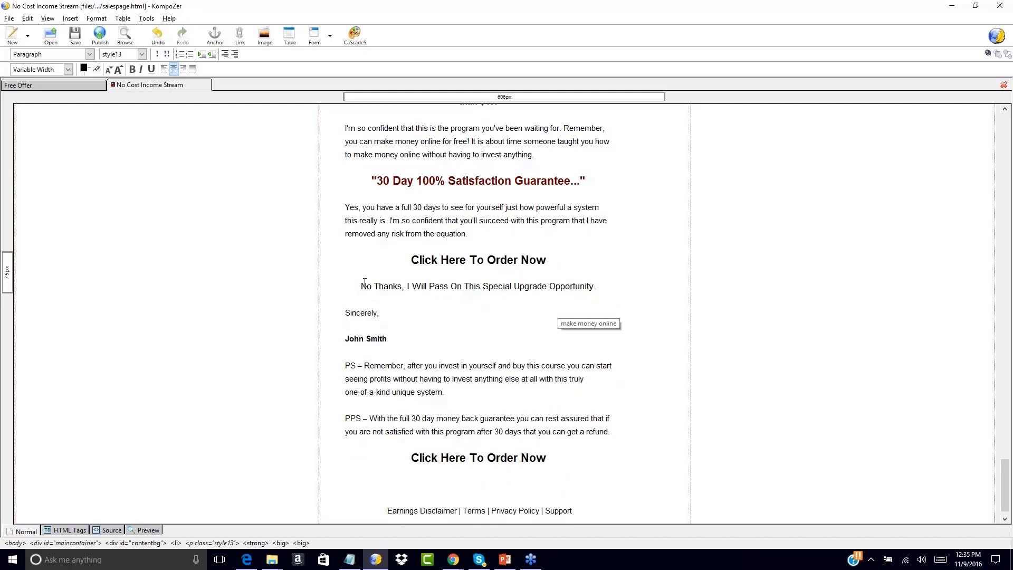
left_click_drag(363, 286, 596, 286)
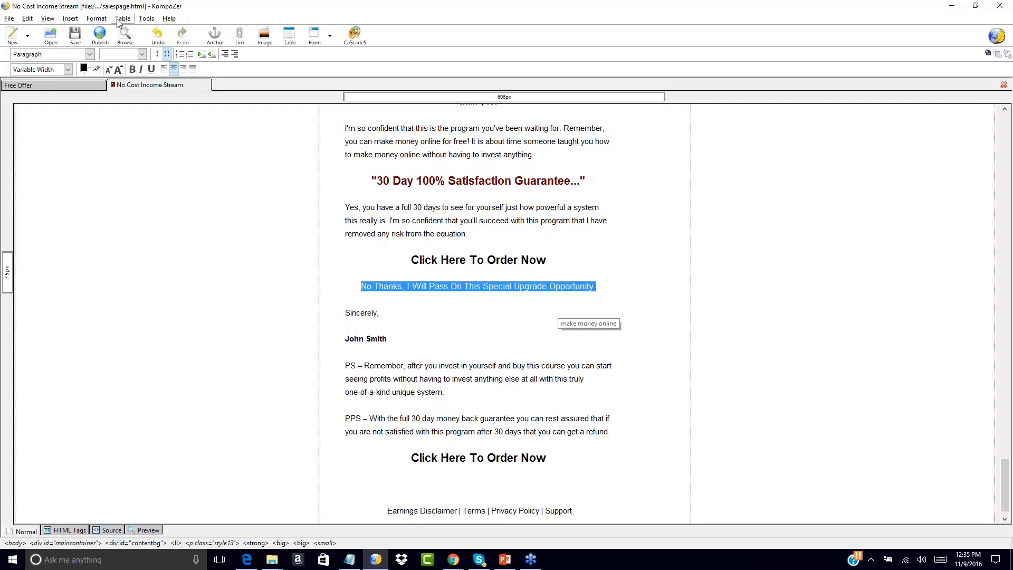
left_click(70, 19)
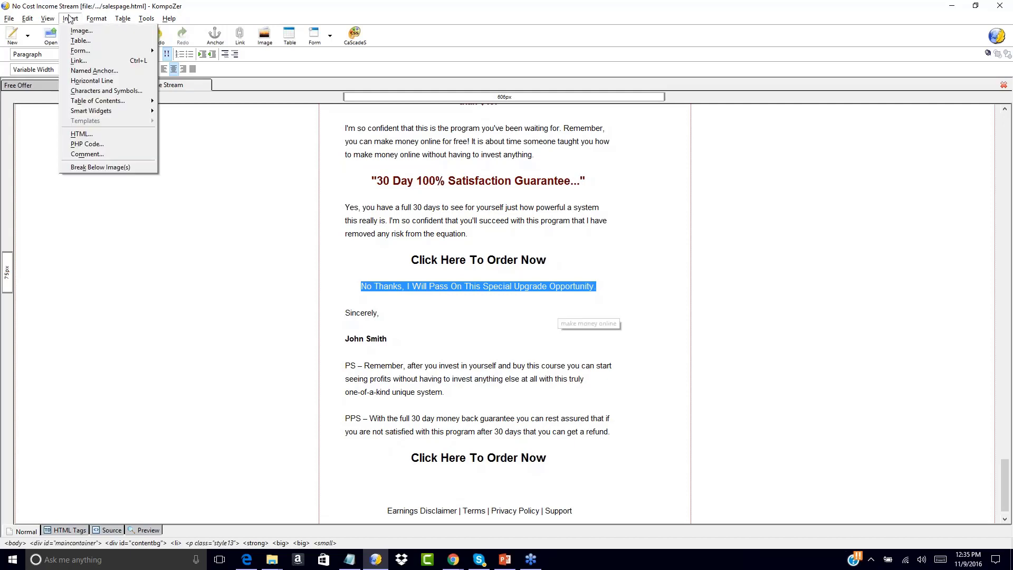
left_click(77, 62)
type("http://www.yourdomain.com/")
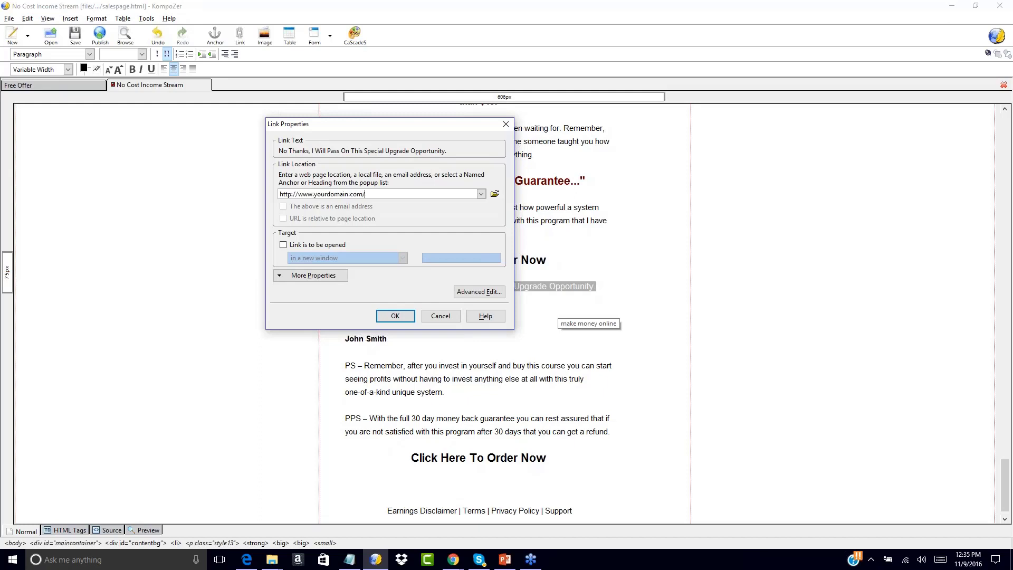
type("upgrade")
key("BackSpace")
key("BackSpace")
key("BackSpace")
key("BackSpace")
key("BackSpace")
key("BackSpace")
type("ownloadpage.html")
left_click(395, 316)
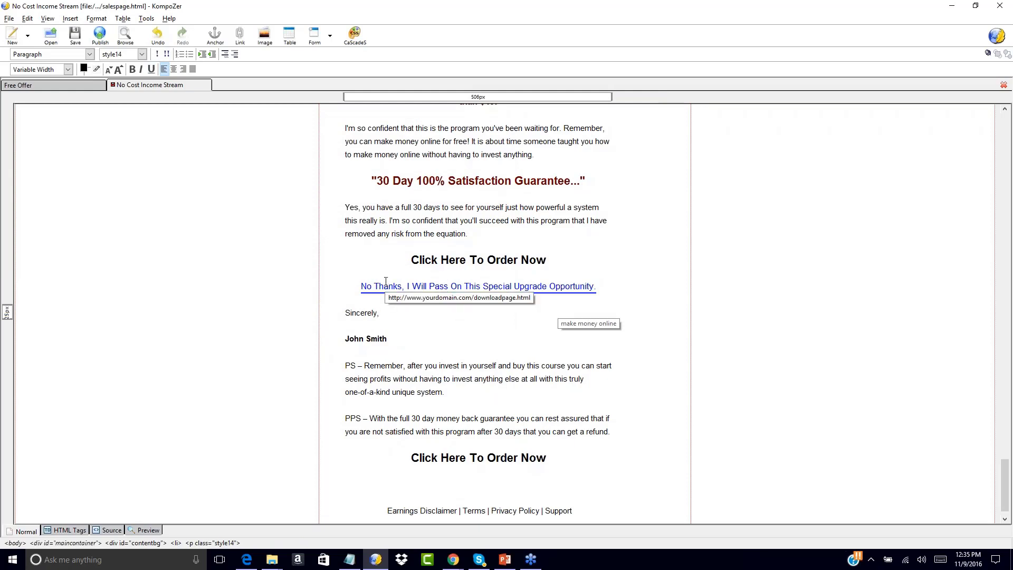
Copy the linked "No Thanks" line into the blank line below the last "Click Here To Order Now".
scroll(400, 232, "up", 7)
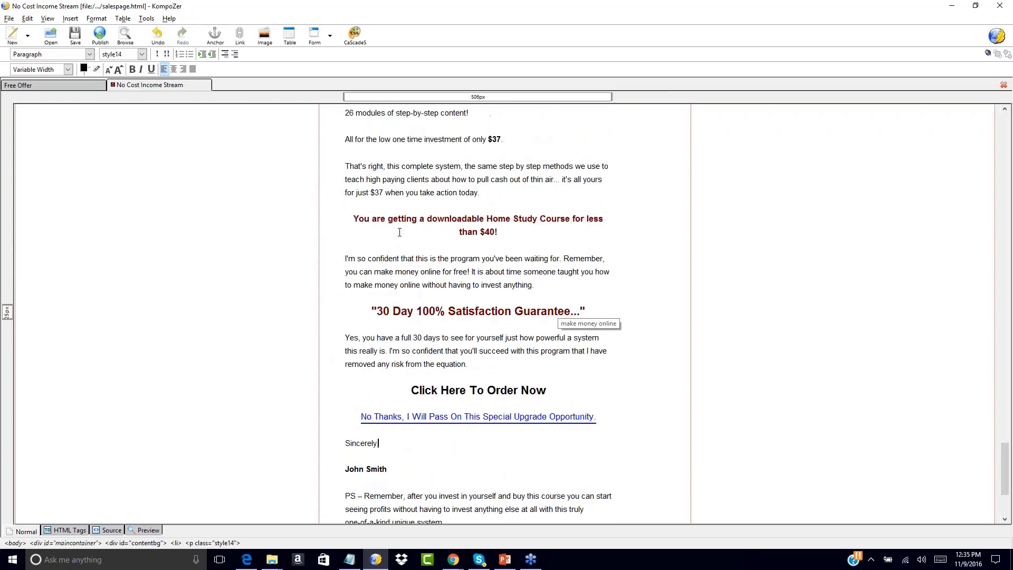
scroll(400, 232, "down", 8)
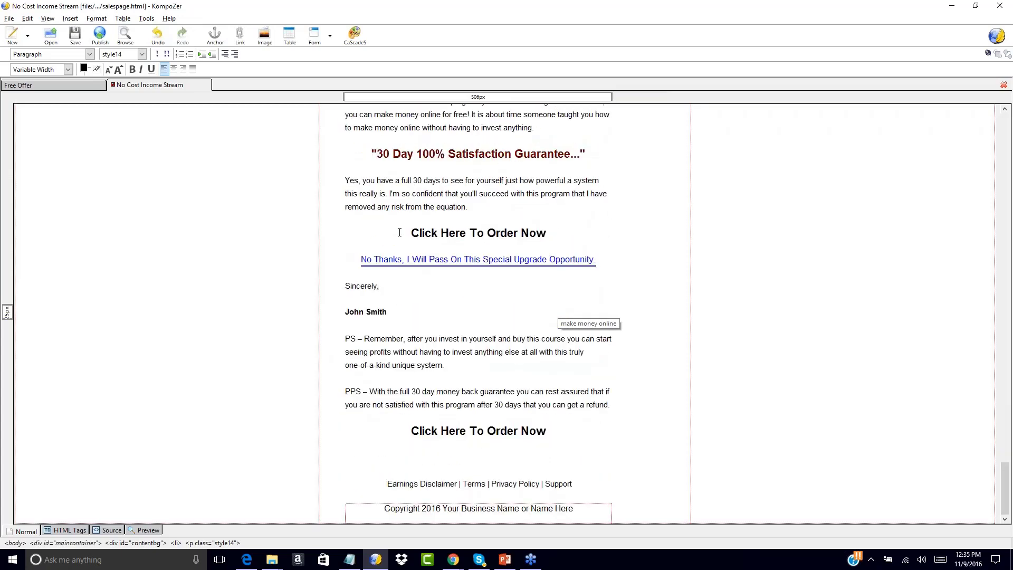
left_click_drag(360, 259, 600, 259)
key("ctrl+c")
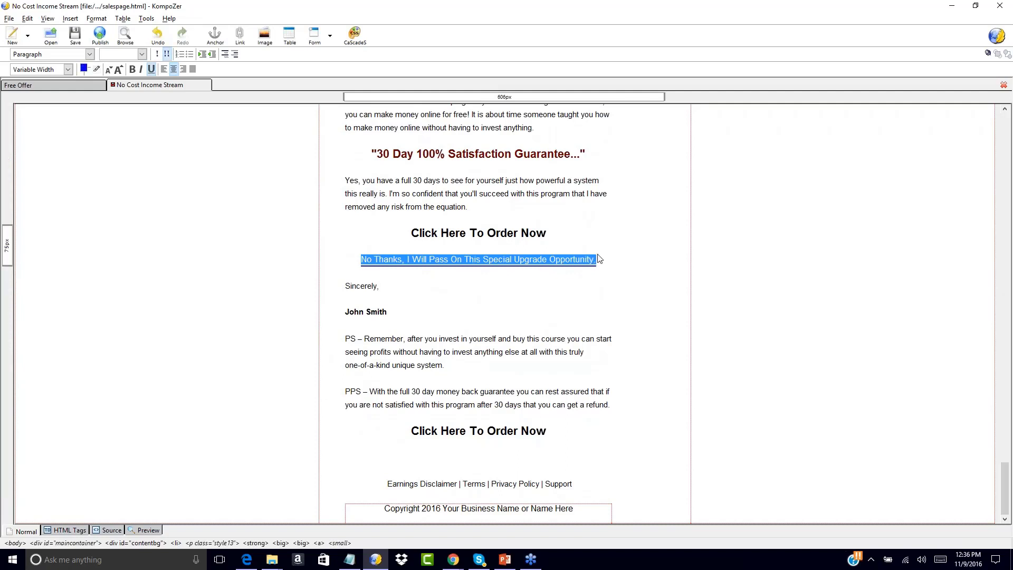
left_click(462, 455)
key("ctrl+v")
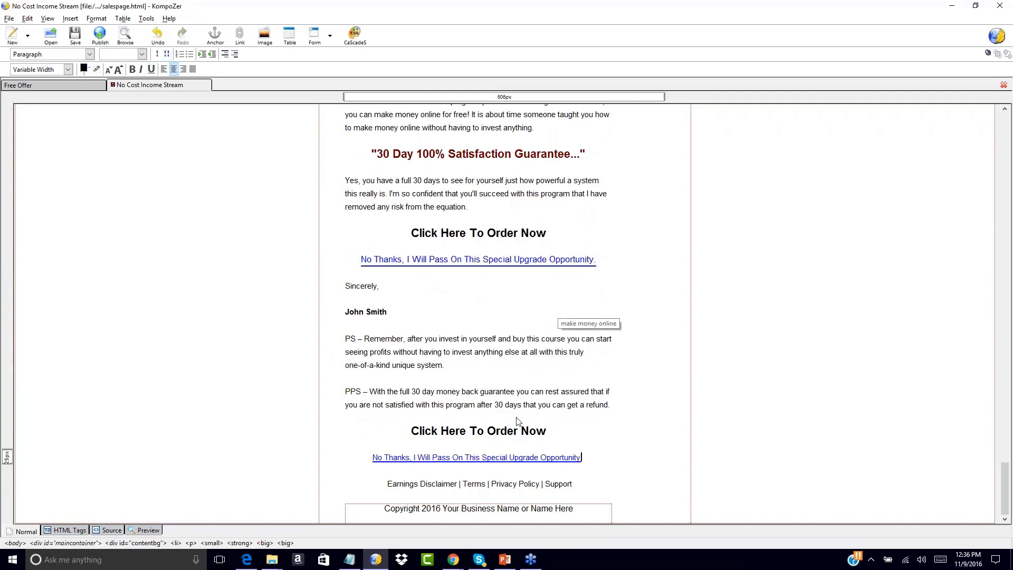
Append "Scroll To The Bottom To Continue To The Download Page!" to the thank-you message at the start of the sales page.
scroll(590, 362, "up", 20)
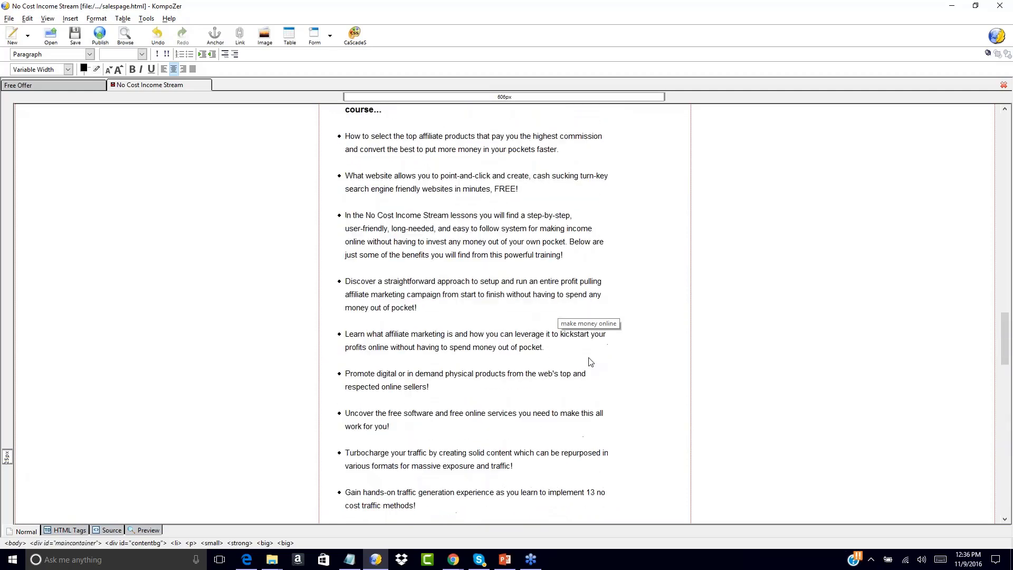
scroll(590, 361, "up", 5)
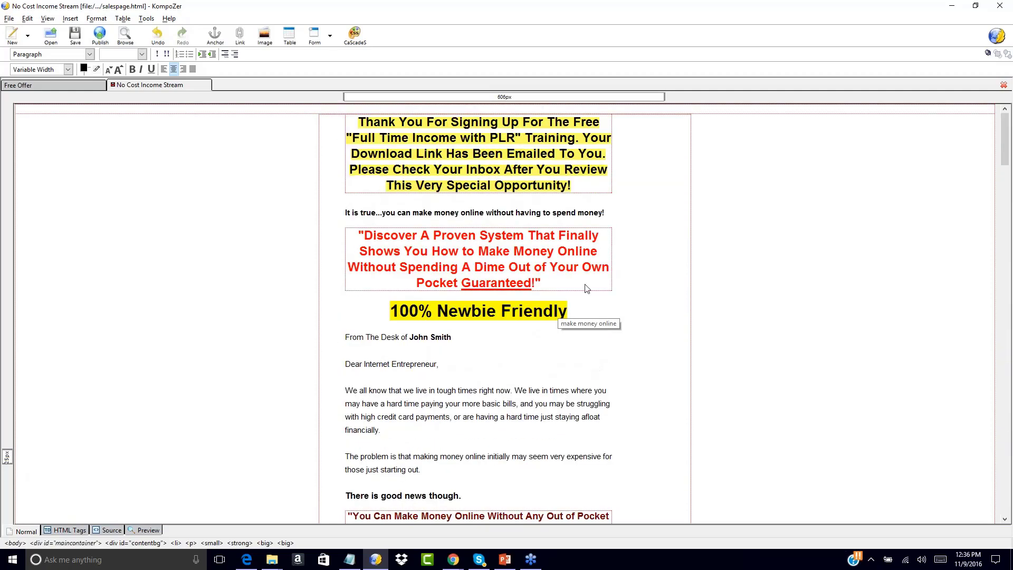
left_click(579, 188)
type("Scroll To The B")
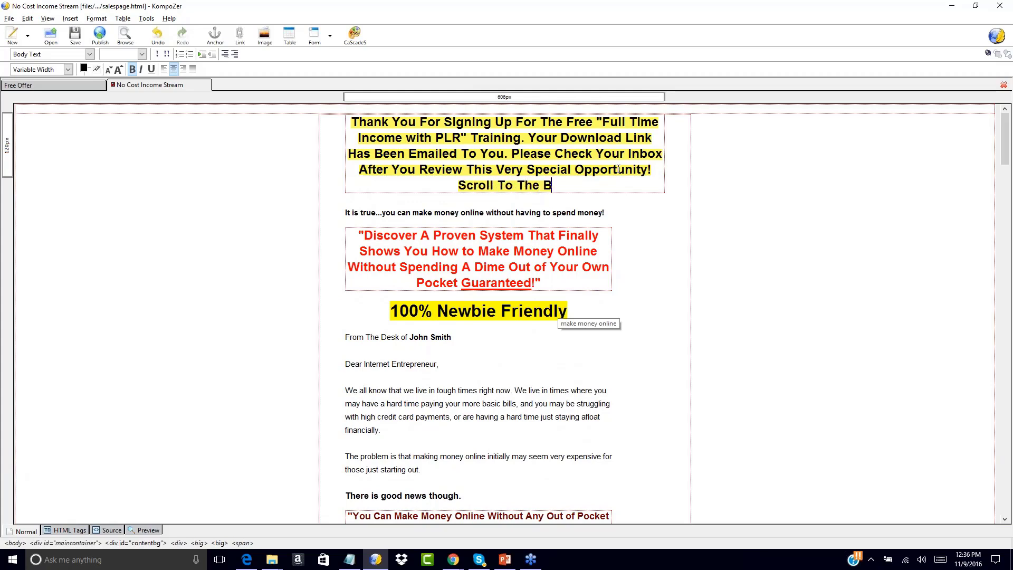
type("ottom To Continue")
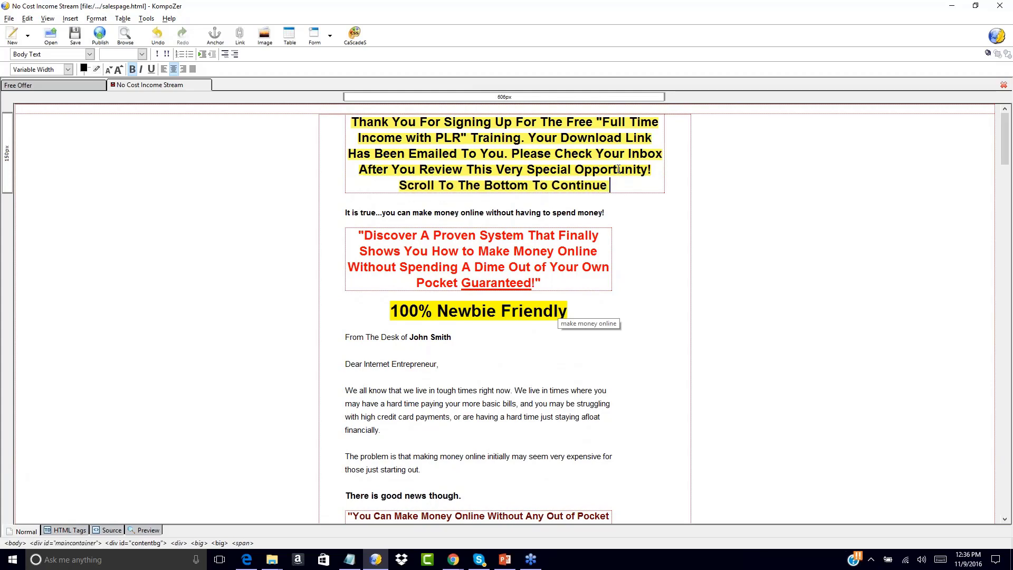
type(" To The Downloa")
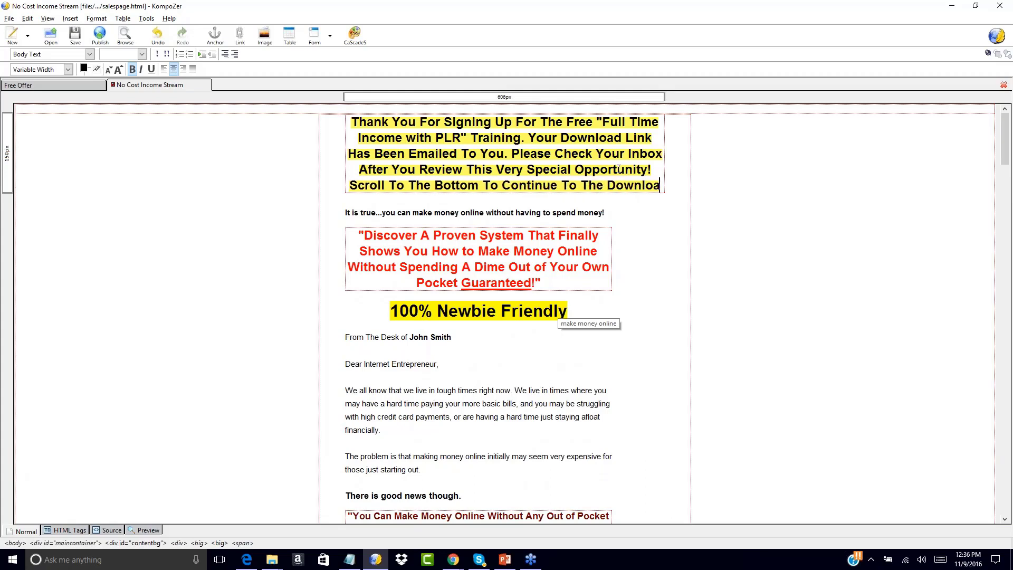
type("d Page!")
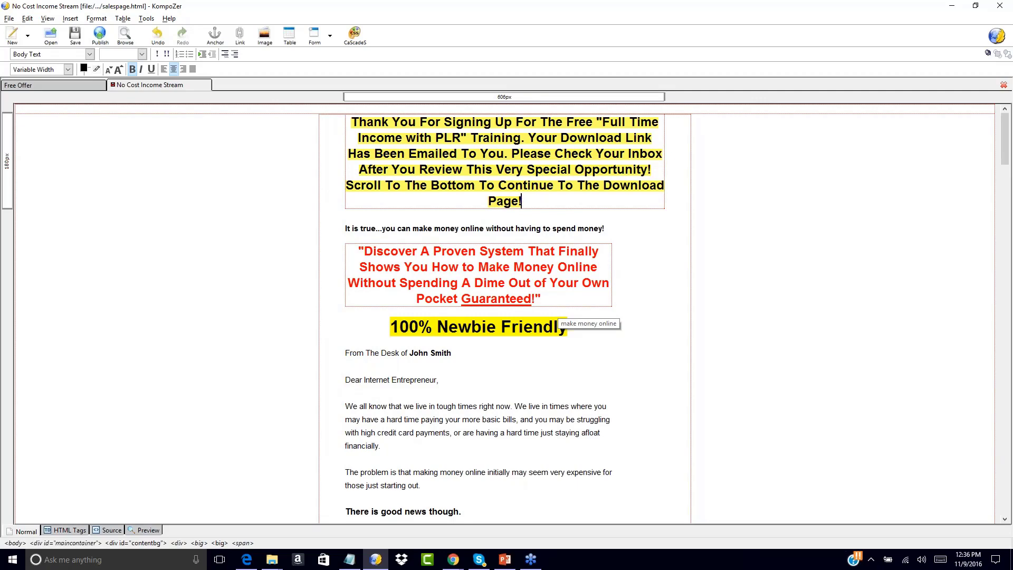
Make the whole thank-you message one size smaller.
left_click_drag(522, 201, 343, 124)
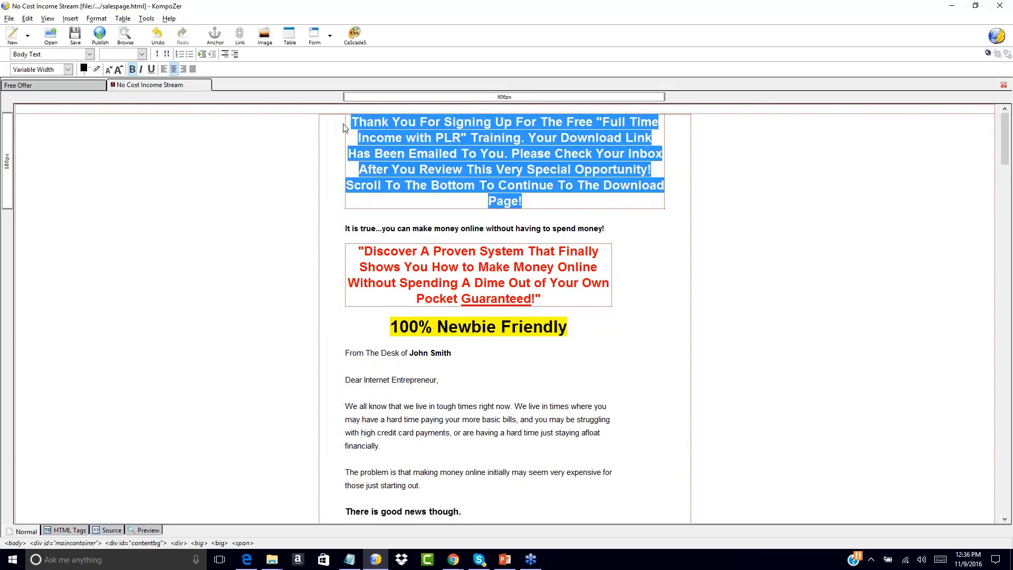
left_click(108, 70)
left_click(455, 139)
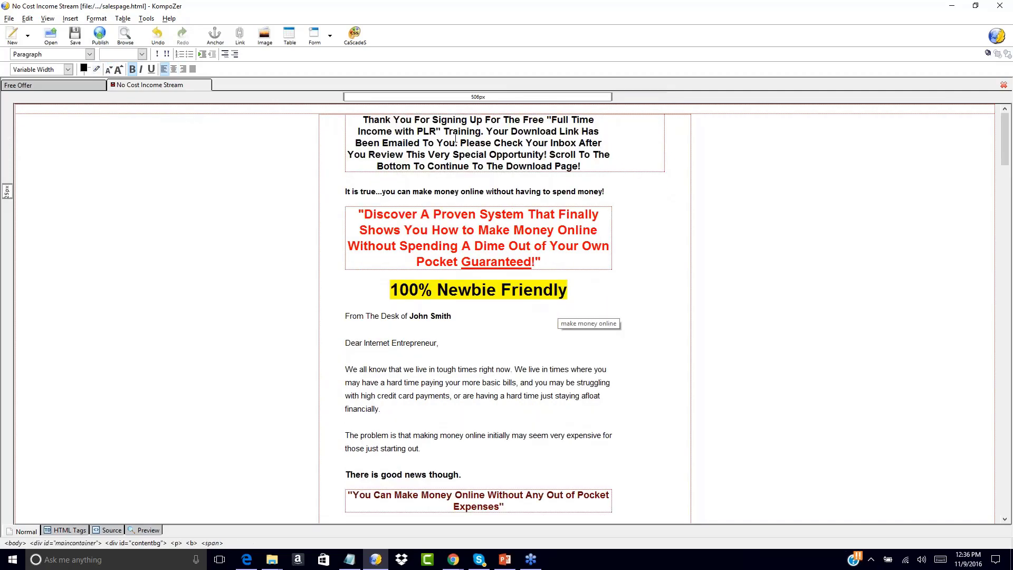
Give the thank-you message block a light yellow background, #FFFF66.
left_click_drag(364, 118, 580, 167)
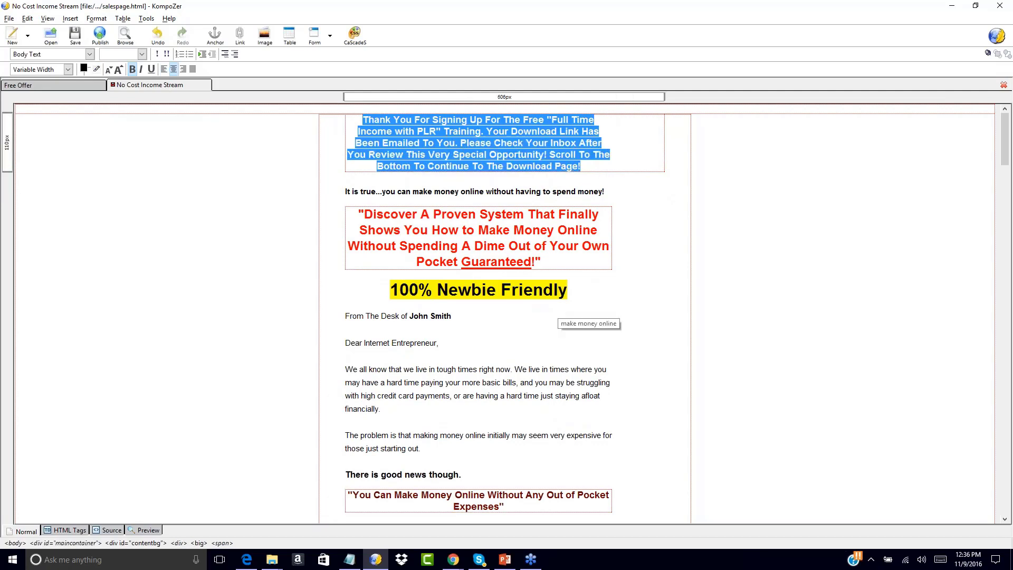
left_click(89, 73)
left_click(173, 66)
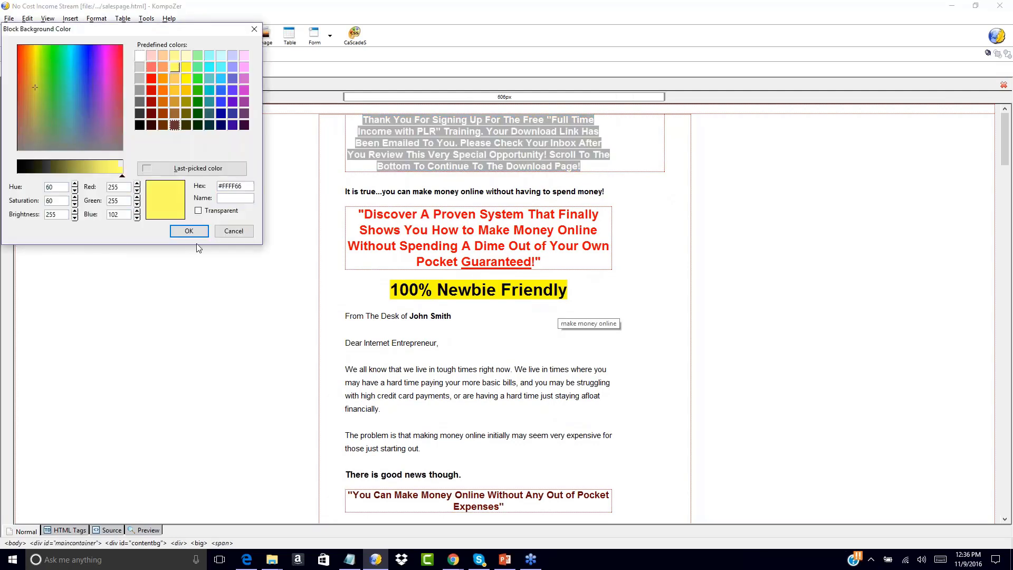
left_click(189, 231)
left_click(706, 166)
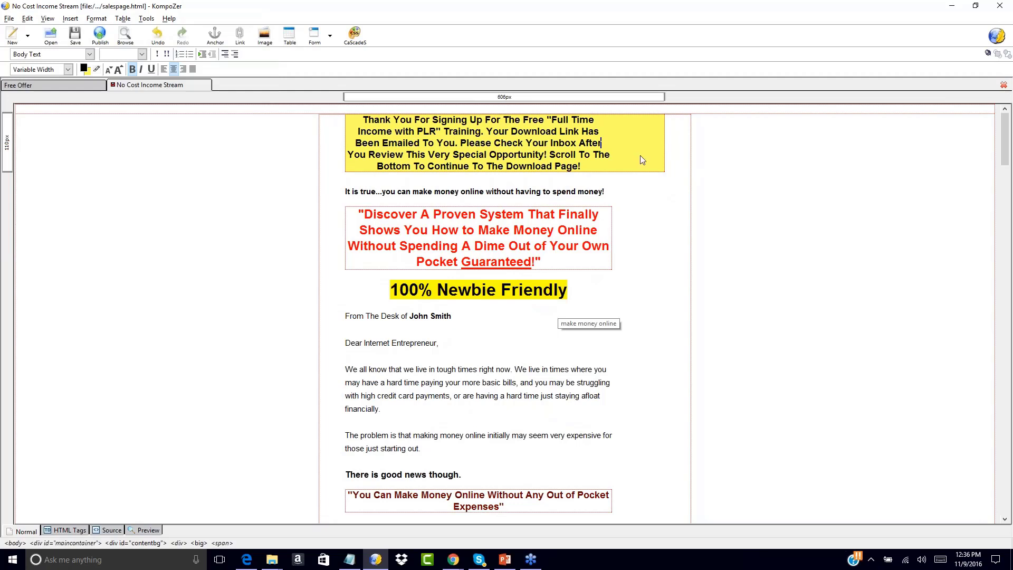
left_click(595, 169)
scroll(652, 237, "down", 2)
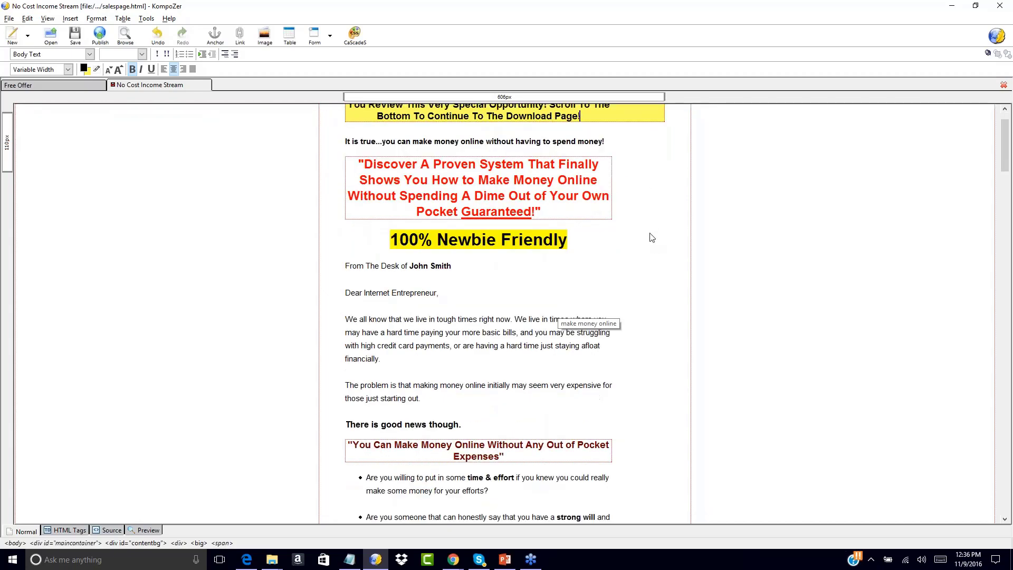
double_click(652, 238)
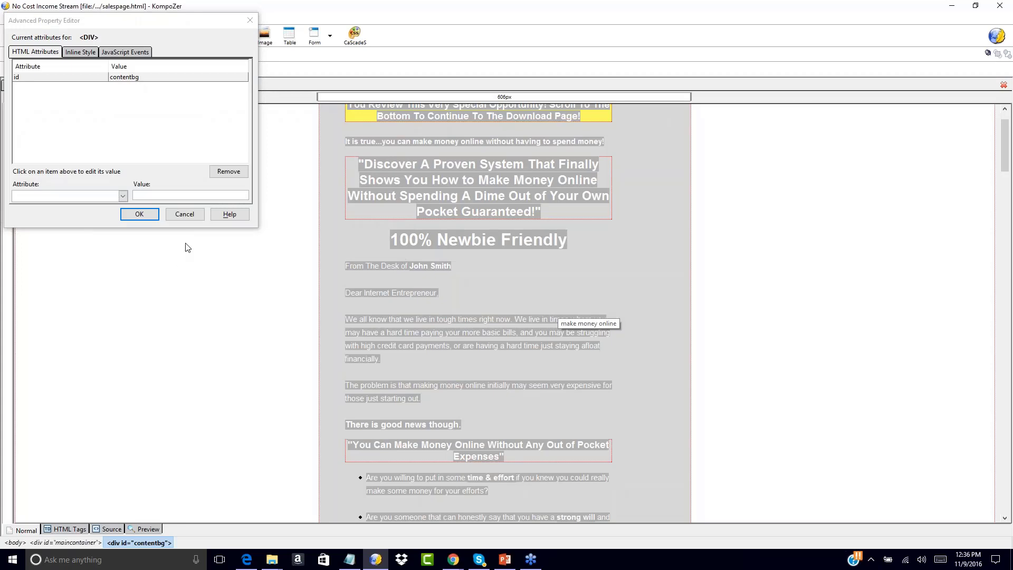
left_click(185, 217)
left_click(279, 198)
scroll(279, 198, "up", 2)
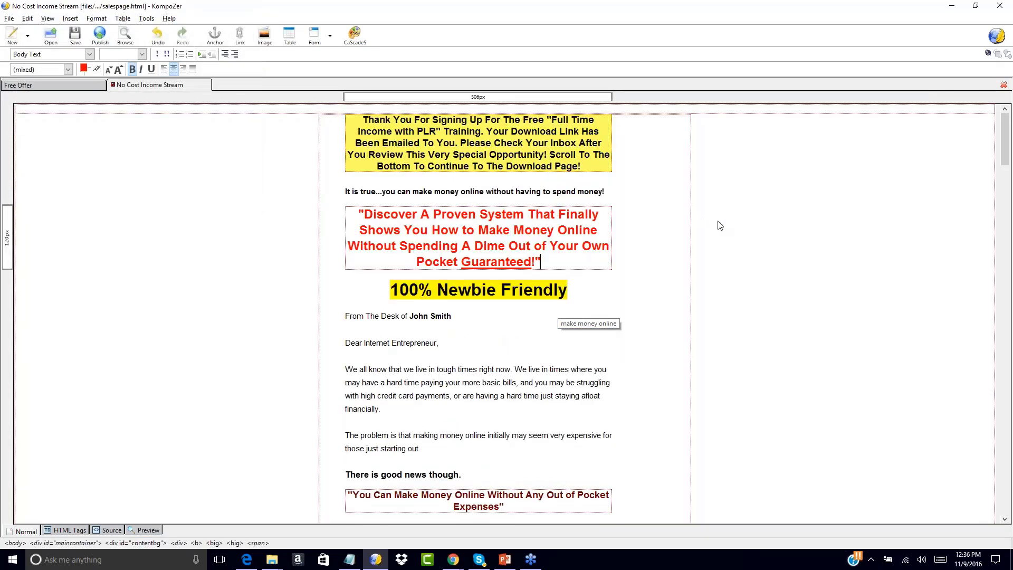
Review the sales page from the thank-you message down to both "No Thanks" links, and look at the Free Offer squeeze page.
scroll(720, 225, "down", 20)
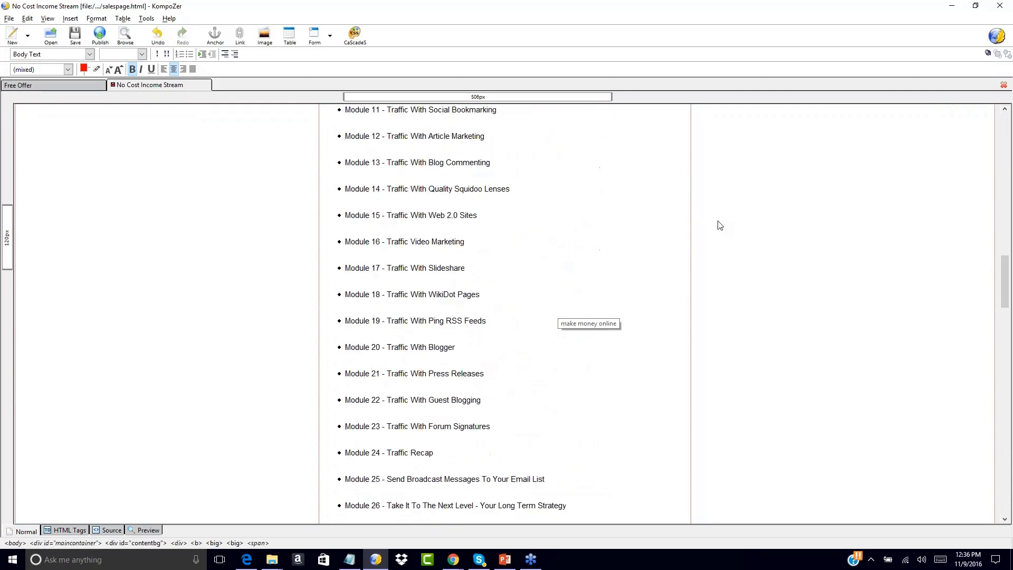
scroll(720, 226, "down", 15)
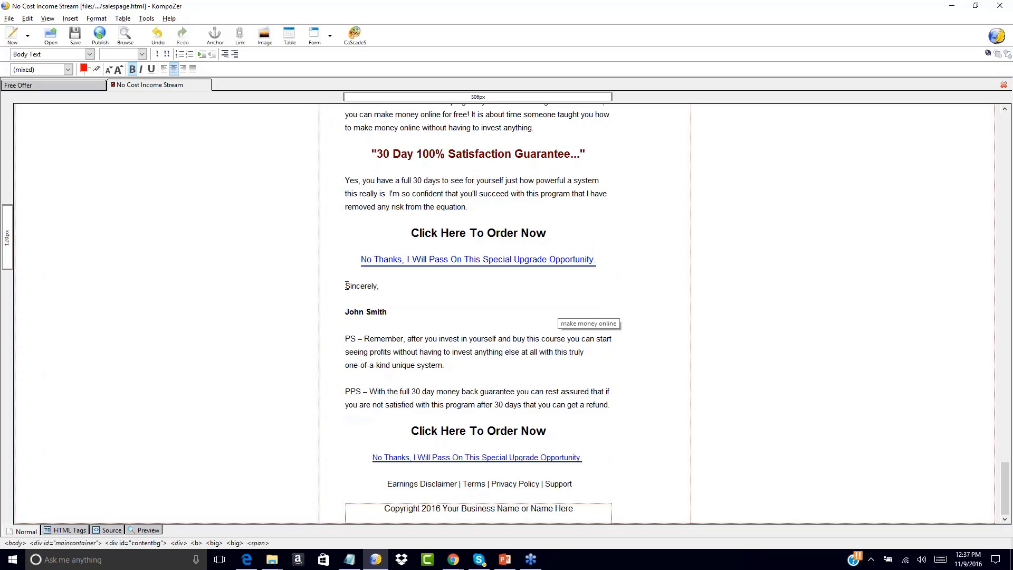
scroll(341, 227, "up", 10)
scroll(341, 226, "up", 15)
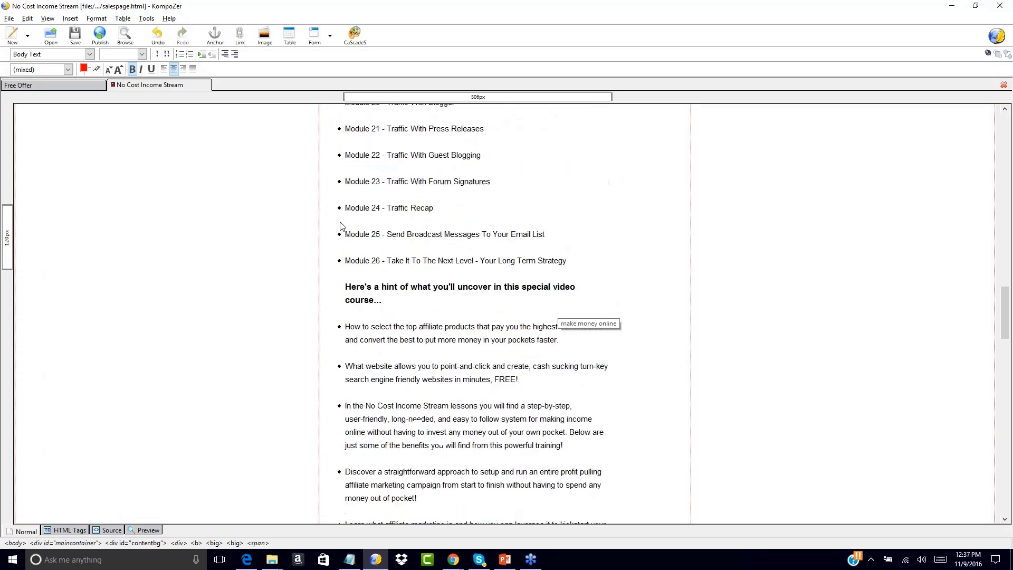
scroll(341, 227, "up", 8)
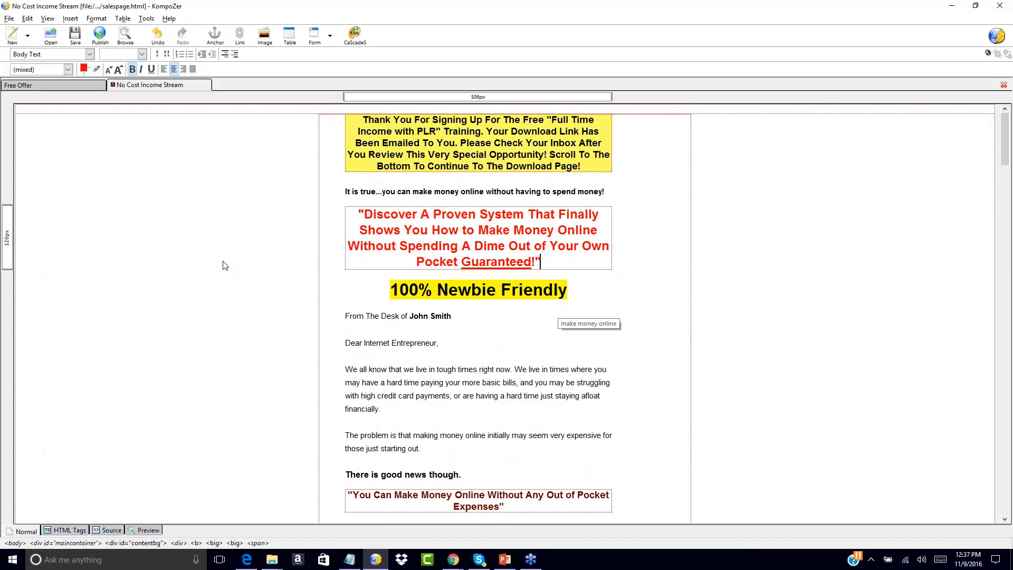
left_click(67, 86)
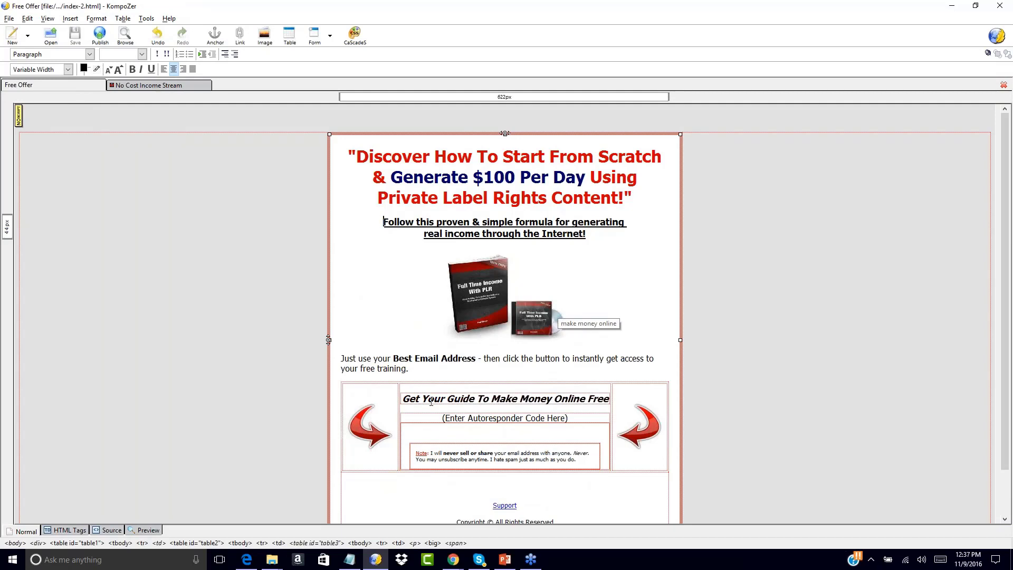
left_click(166, 86)
scroll(273, 269, "down", 15)
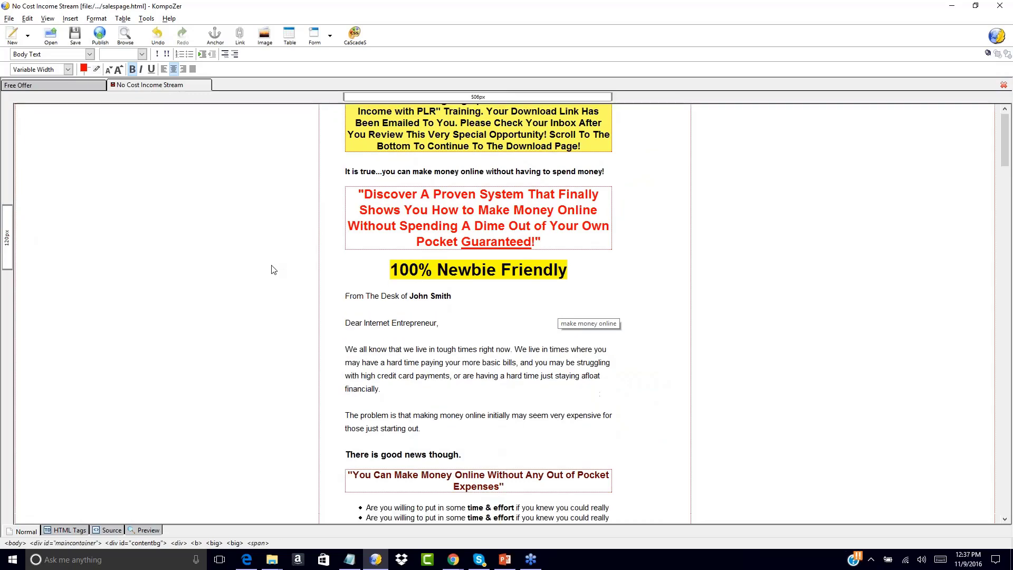
scroll(273, 269, "down", 2)
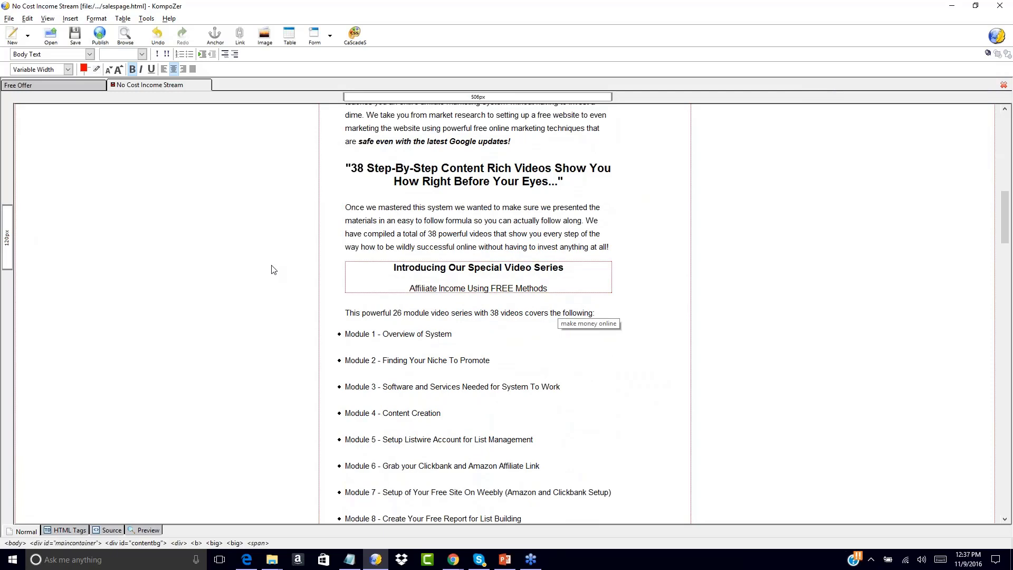
scroll(308, 213, "up", 20)
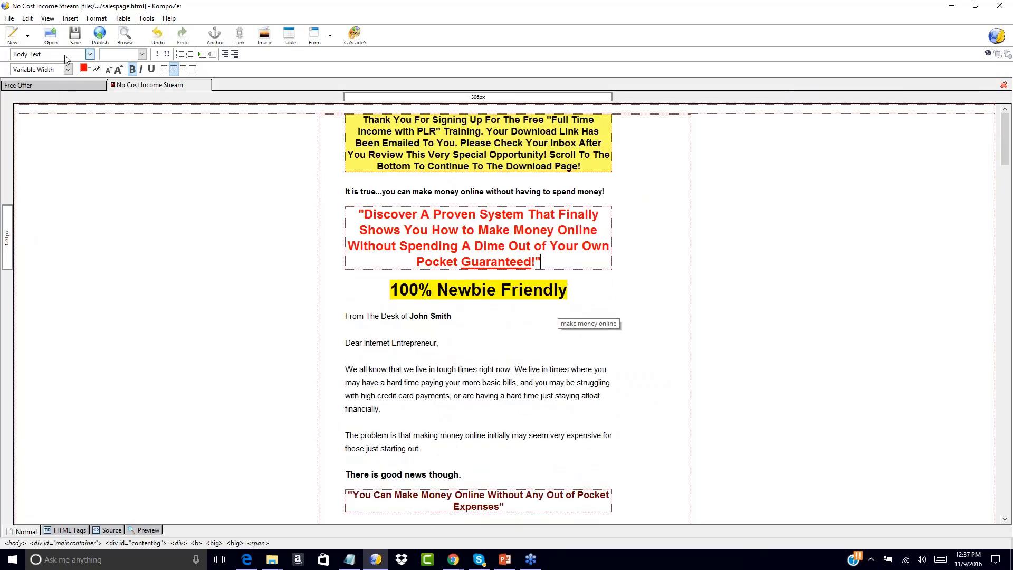
Start saving the sales page under a new name, with All Files as the file type.
left_click(9, 19)
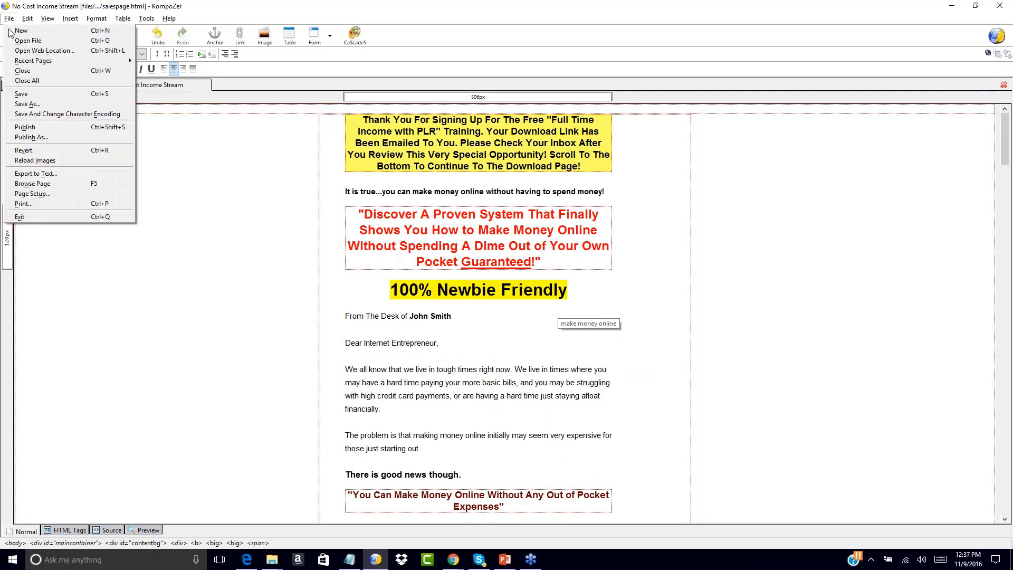
left_click(33, 106)
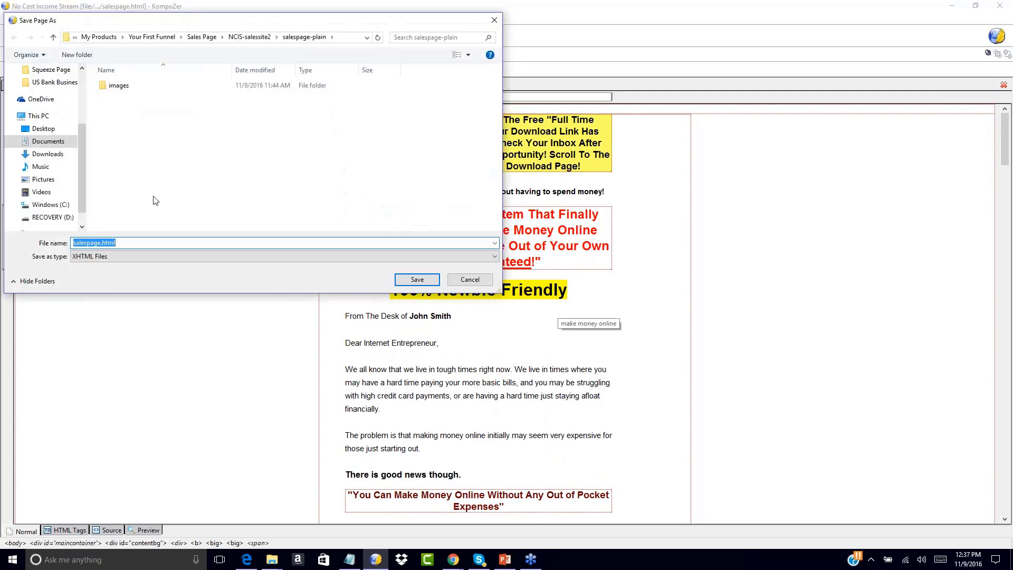
left_click(116, 257)
left_click(95, 273)
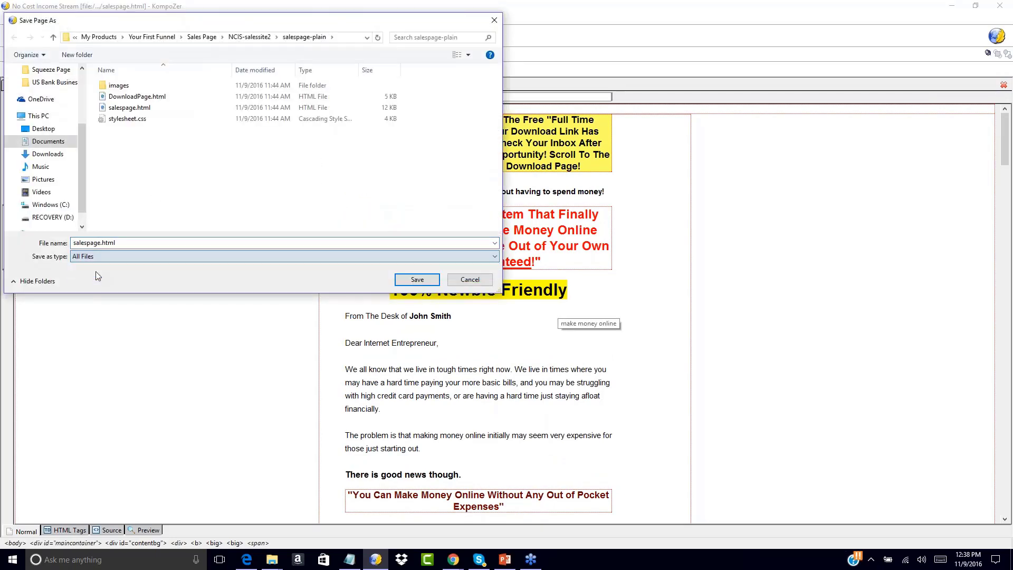
Save the sales page in the salespage-plain folder under the new name funnel1-upsell1-dl568.html.
double_click(101, 242)
left_click(101, 242)
key("BackSpace")
key("BackSpace")
key("BackSpace")
key("BackSpace")
key("BackSpace")
key("BackSpace")
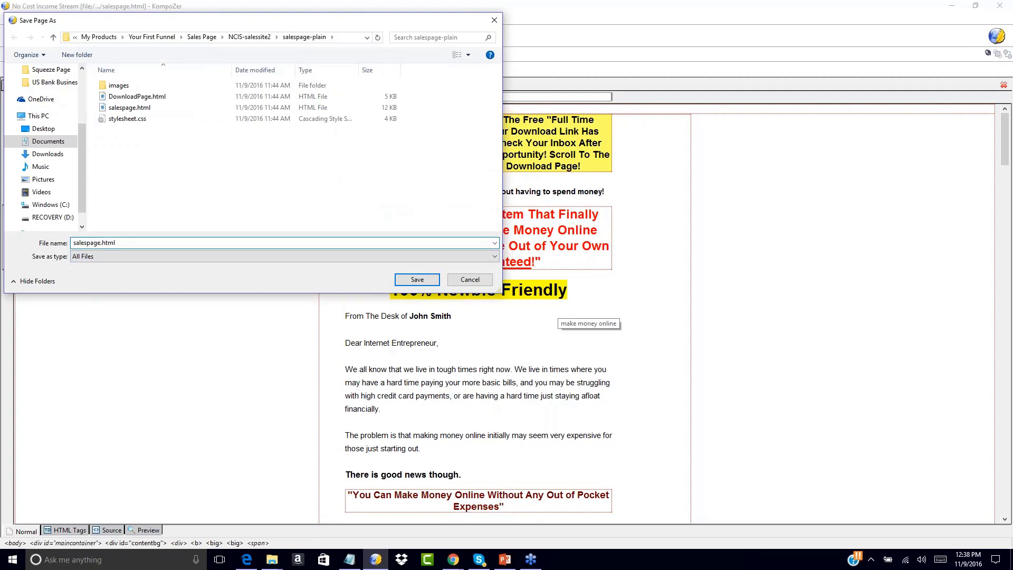
key("BackSpace")
key("BackSpace")
key("BackSpace")
type("funnel1-upsell1-dl568")
left_click(417, 279)
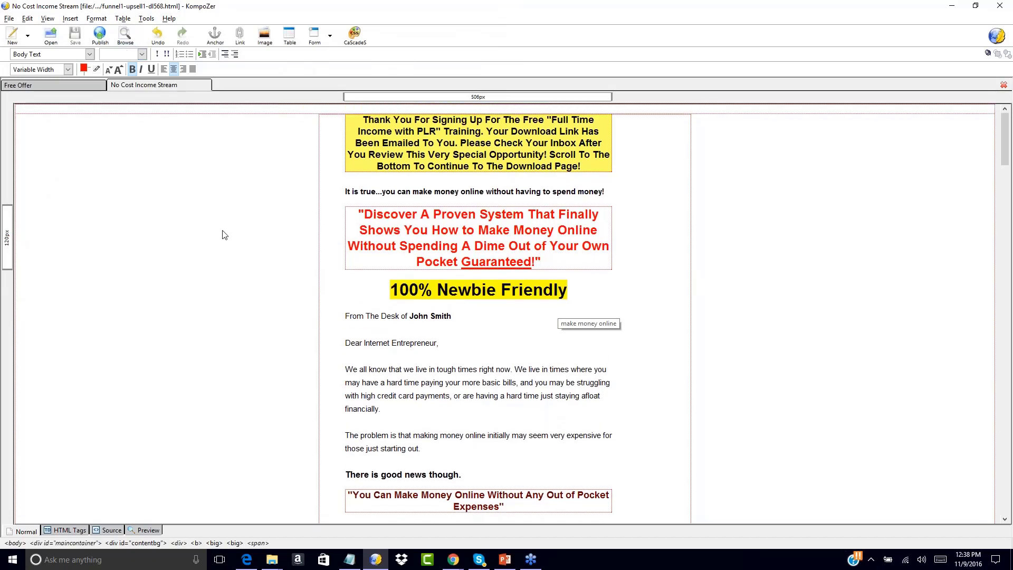
Review the saved upsell page down to its order and "No Thanks" links, and look at the Free Offer squeeze page.
scroll(217, 324, "down", 20)
scroll(217, 323, "down", 15)
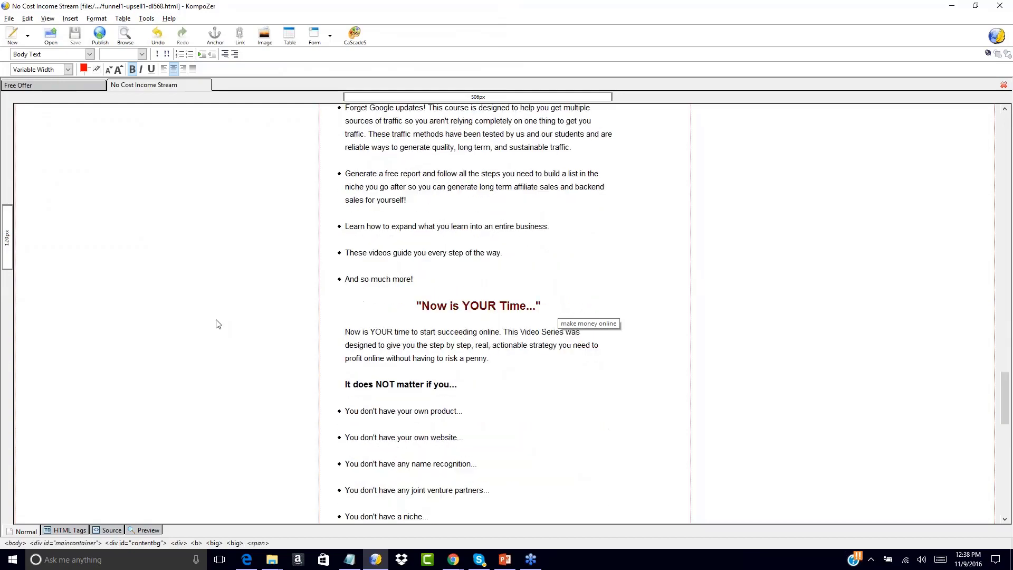
scroll(216, 323, "down", 12)
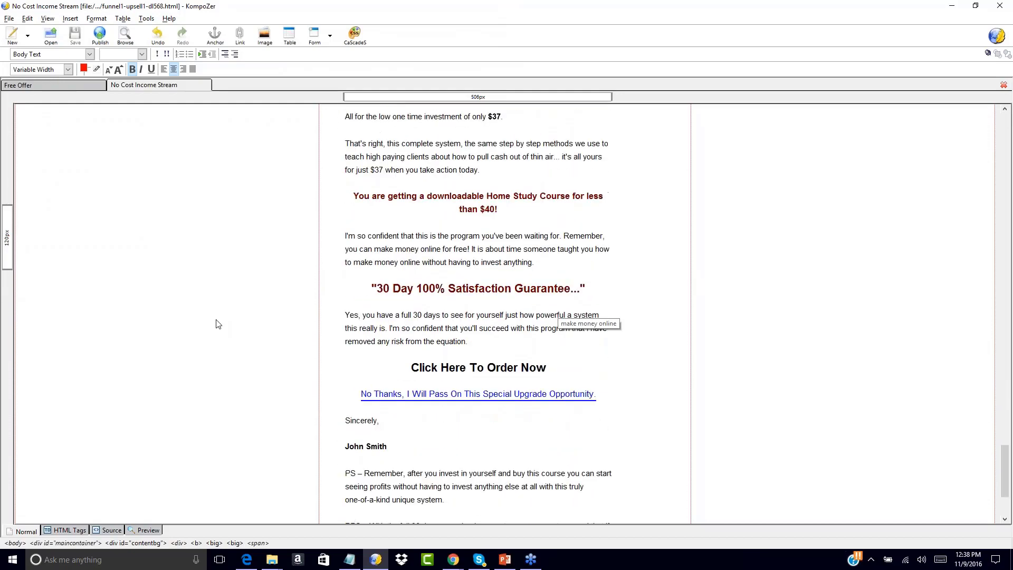
scroll(216, 323, "up", 20)
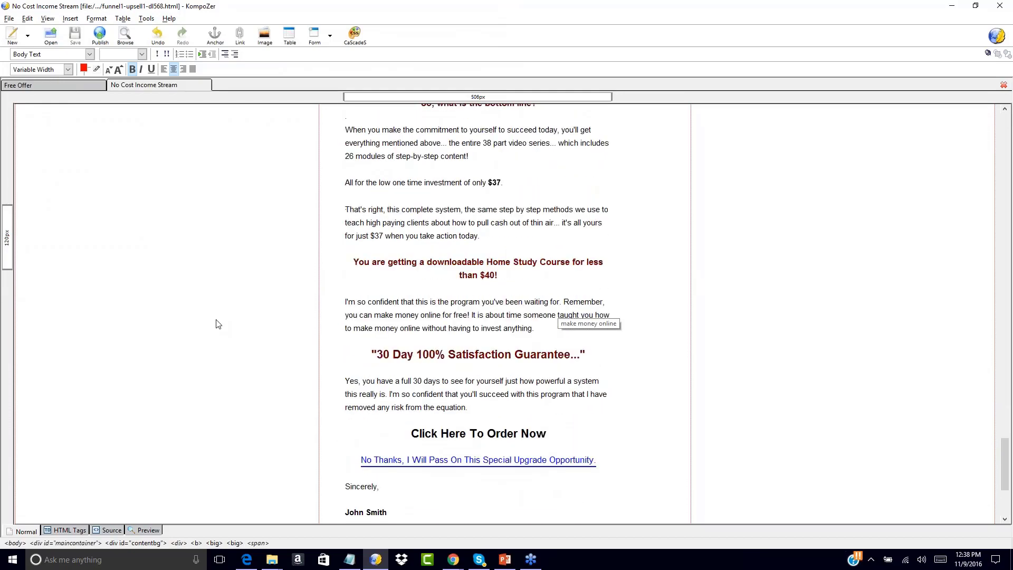
scroll(218, 323, "up", 10)
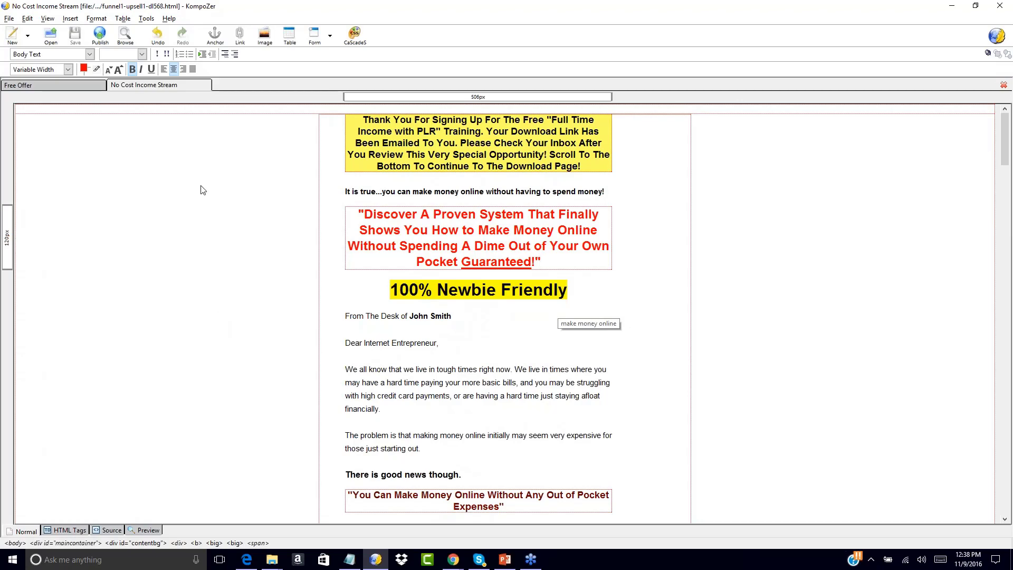
left_click(77, 90)
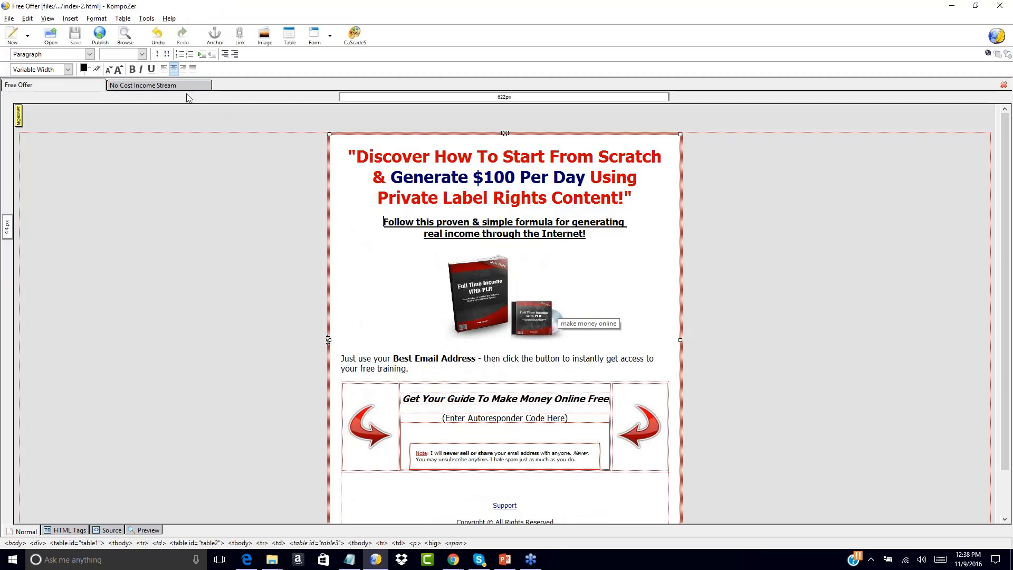
left_click(148, 87)
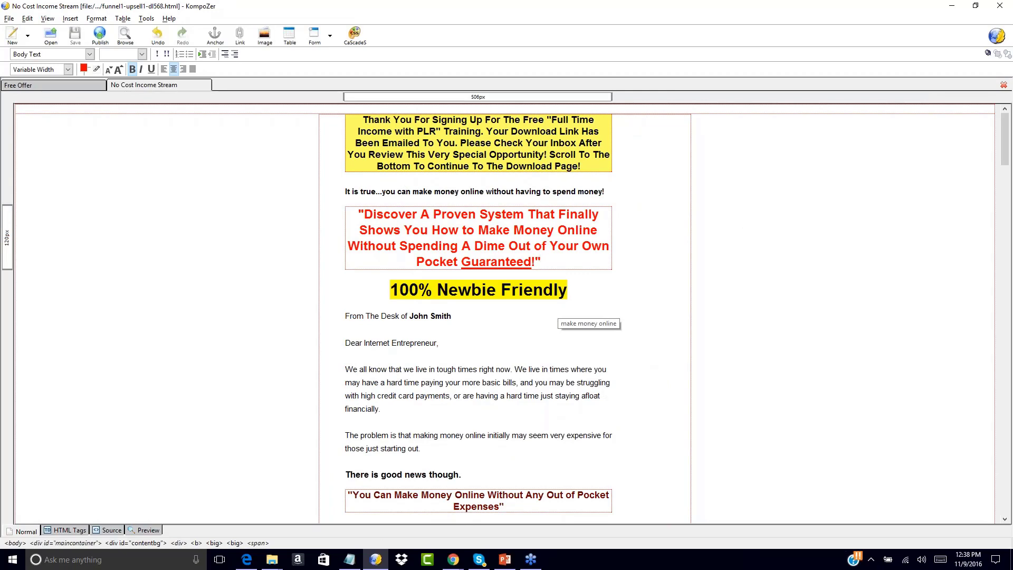
scroll(769, 267, "down", 10)
scroll(768, 267, "up", 10)
Open the original salespage.html from the salespage-plain folder of NCIS-salessite2.
left_click(13, 20)
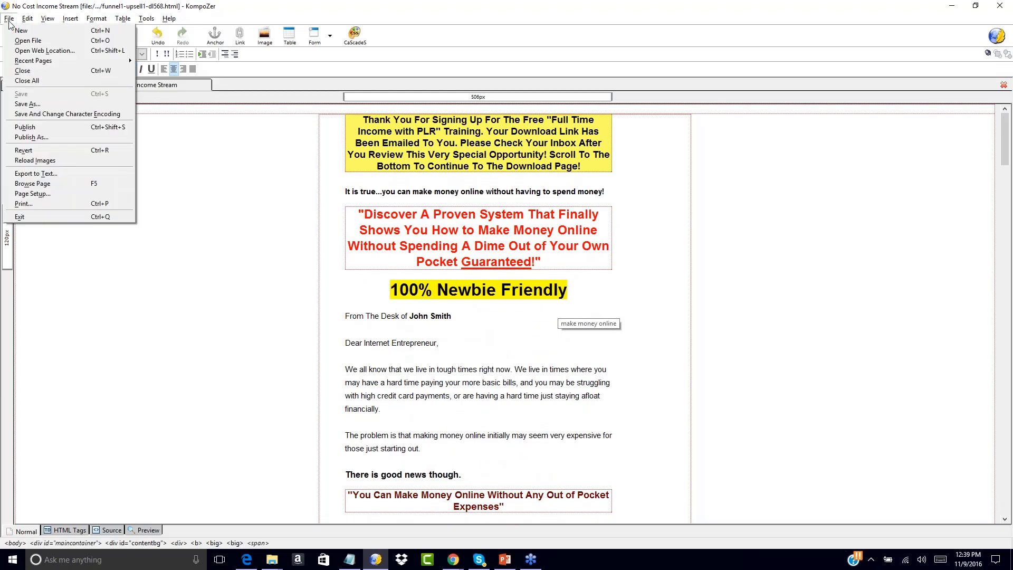
left_click(29, 41)
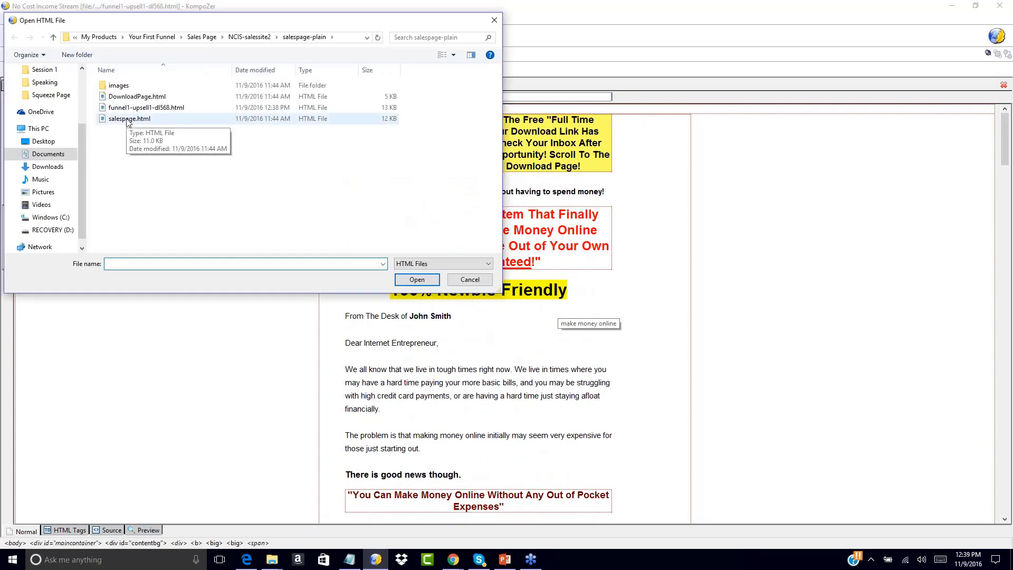
left_click(236, 37)
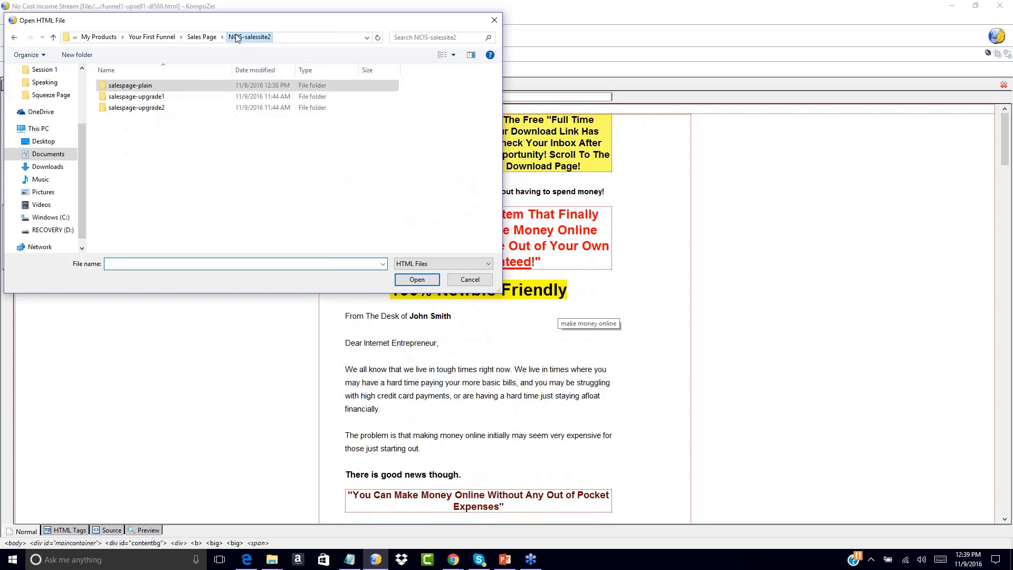
double_click(139, 87)
double_click(135, 118)
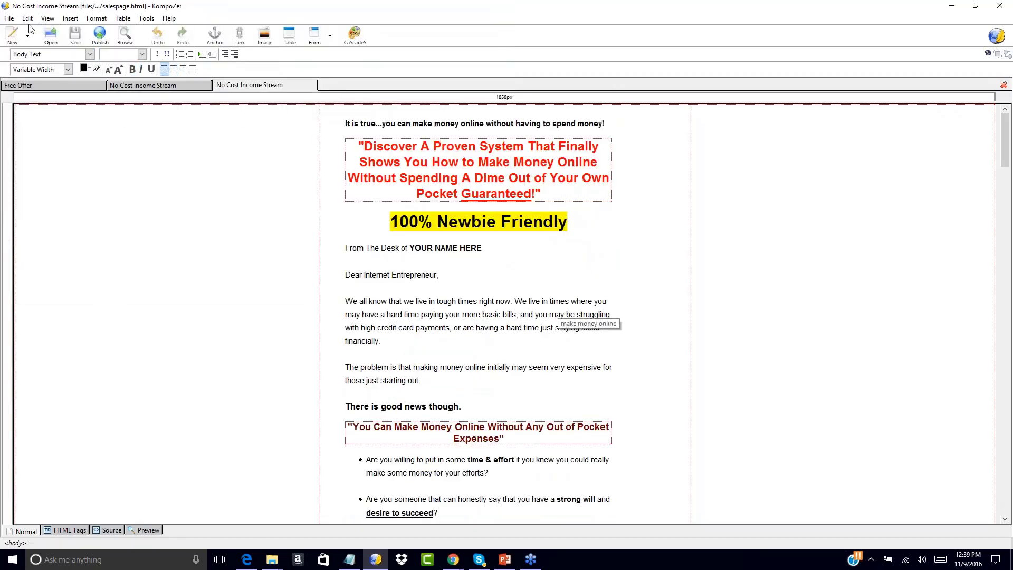
Save a copy of the original sales page as salespage1.html, with All Files as the file type.
left_click(9, 19)
left_click(26, 104)
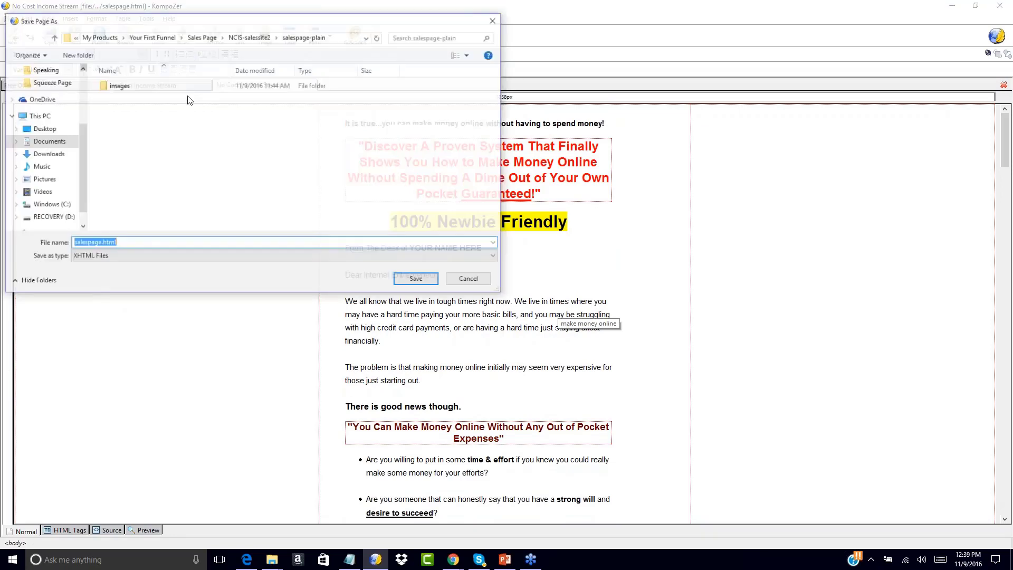
left_click(119, 256)
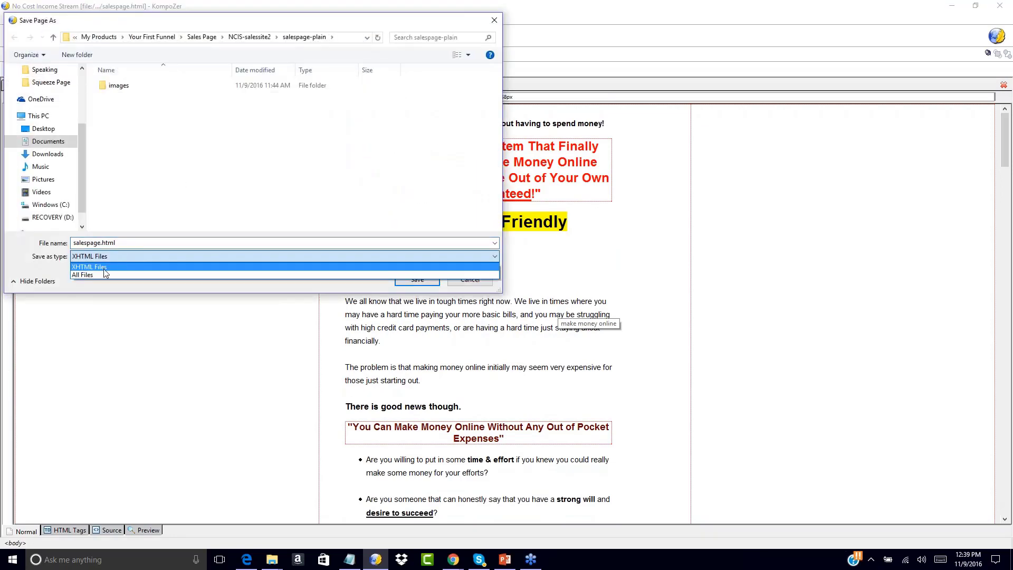
left_click(104, 268)
left_click(96, 244)
left_click(101, 242)
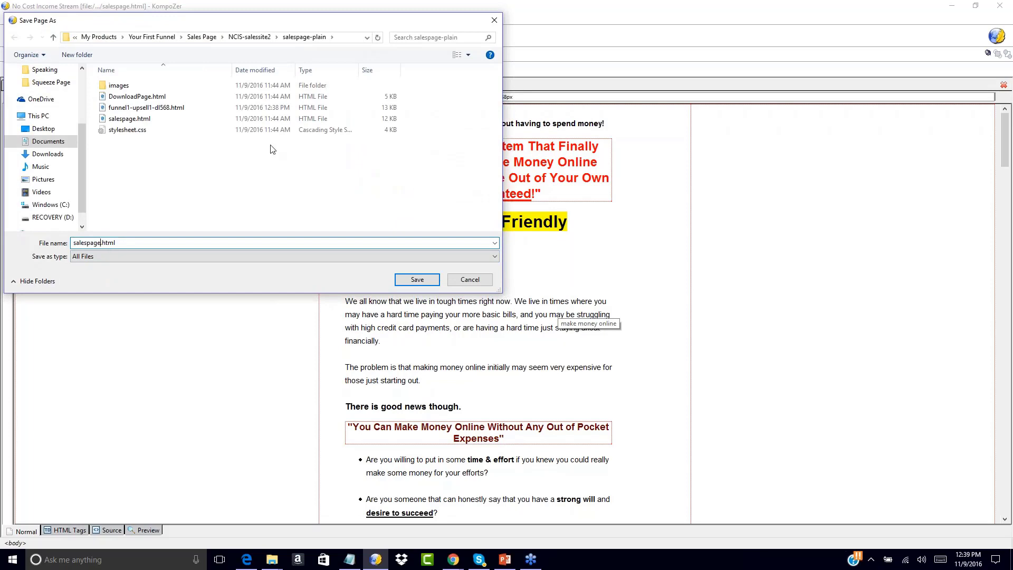
type("1")
left_click(422, 280)
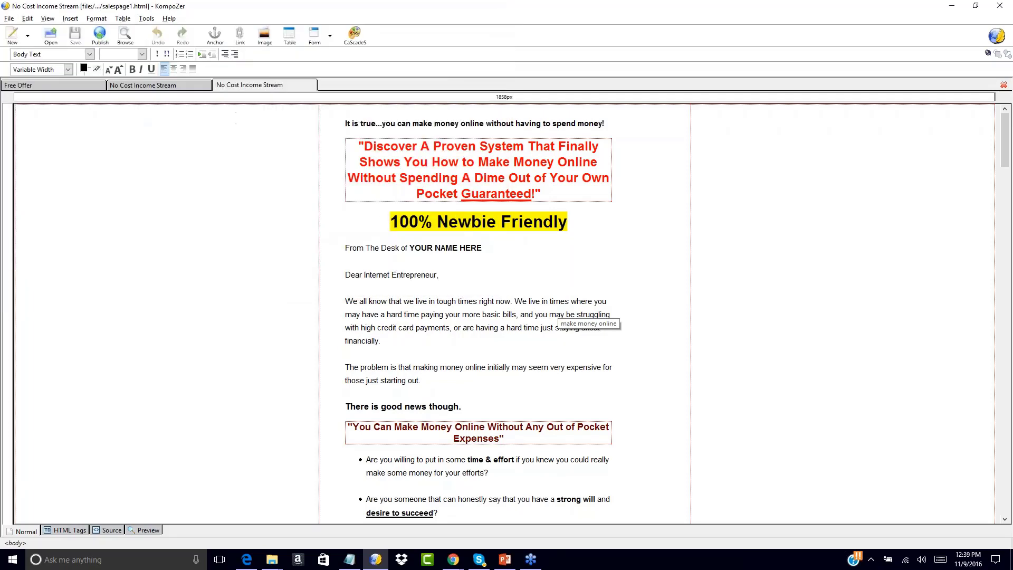
Compare the Free Offer squeeze page, the upsell page with the thank-you message and the plain salespage1.html copy.
left_click(175, 85)
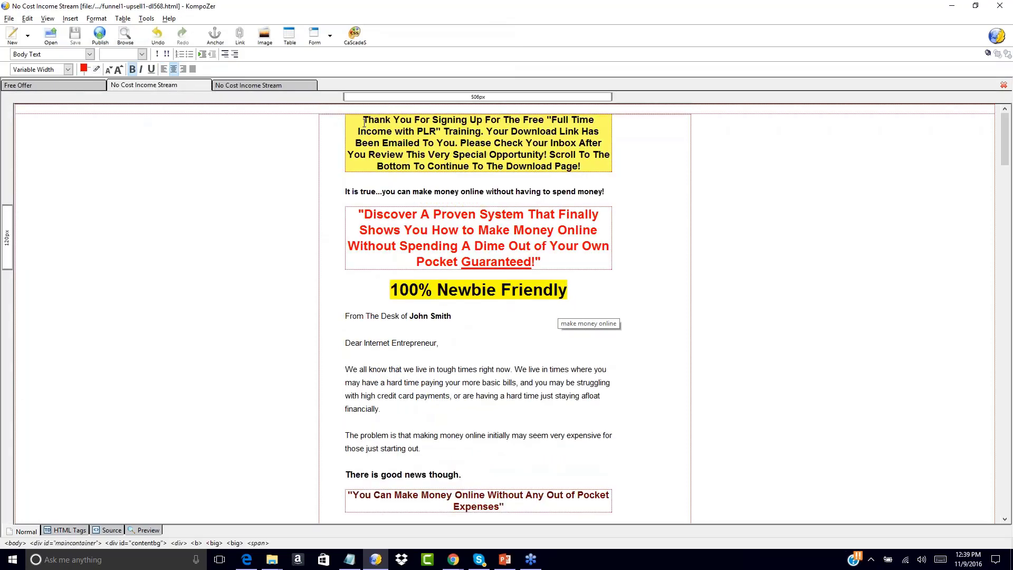
left_click(83, 84)
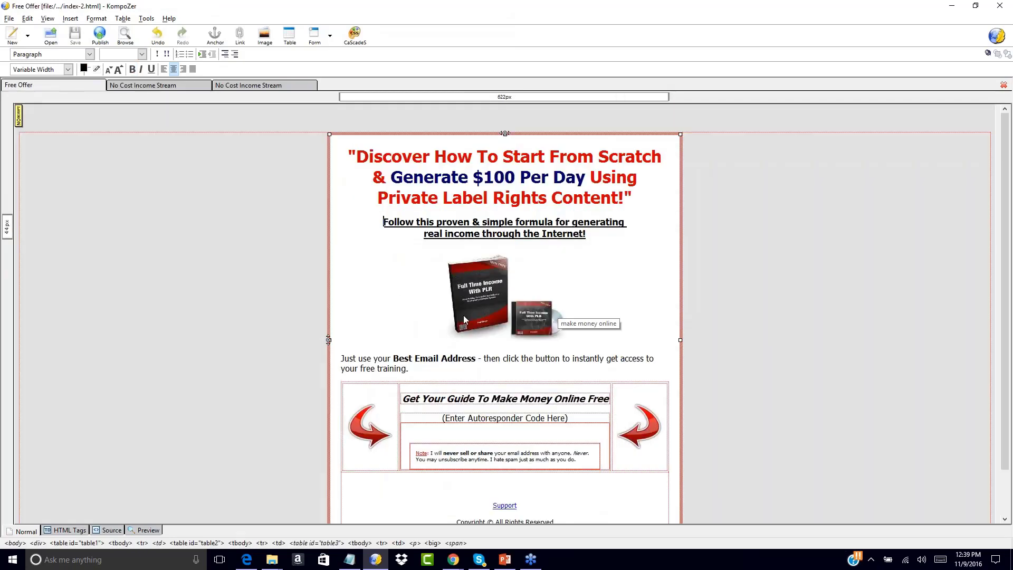
left_click(131, 85)
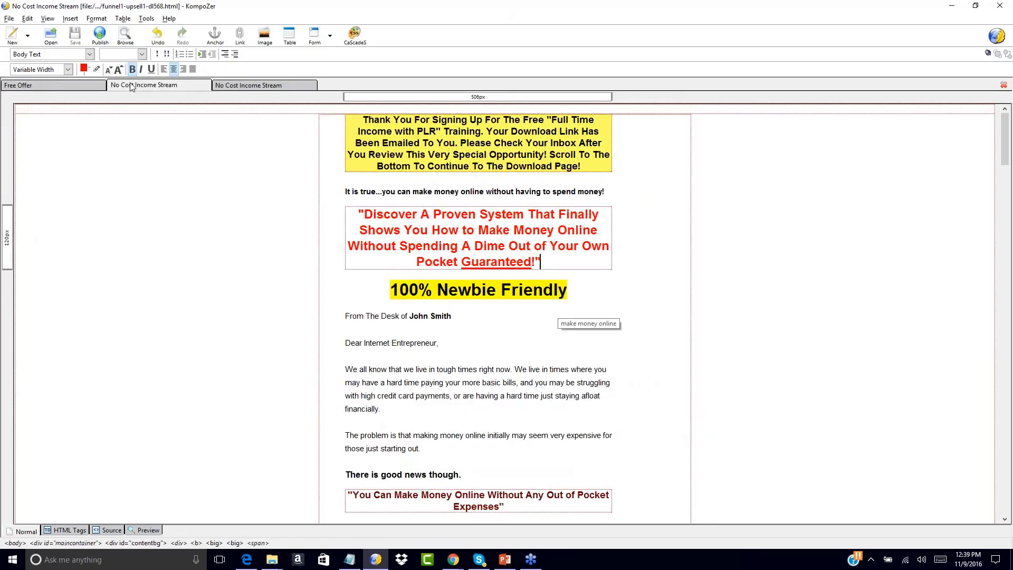
left_click(260, 85)
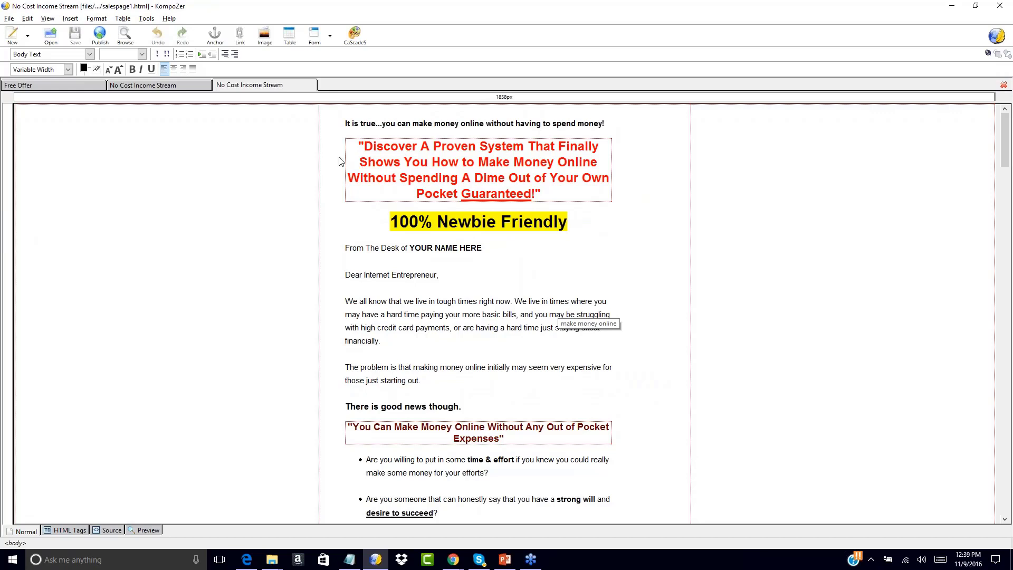
left_click(175, 87)
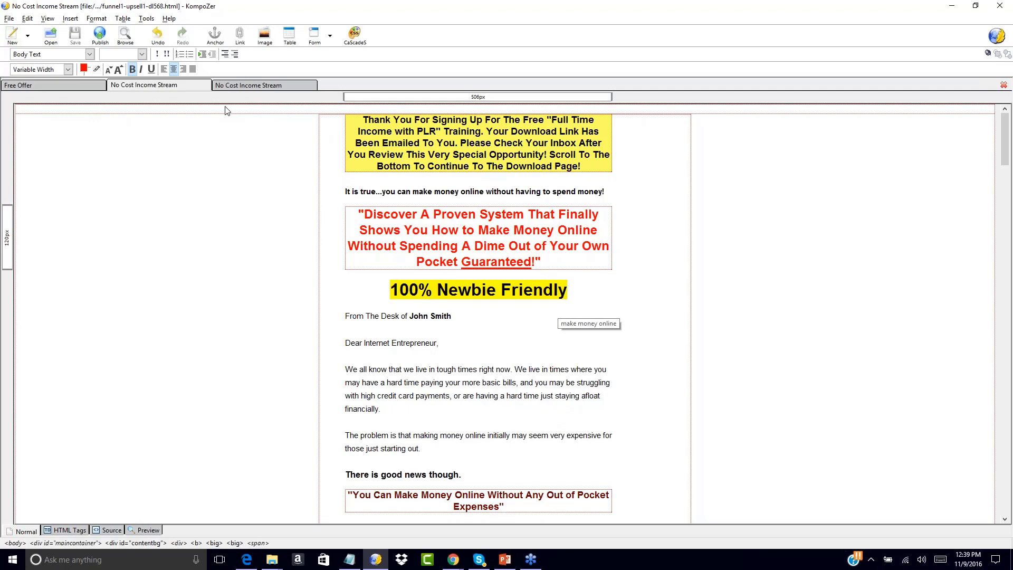
left_click(248, 84)
left_click(186, 83)
left_click(72, 83)
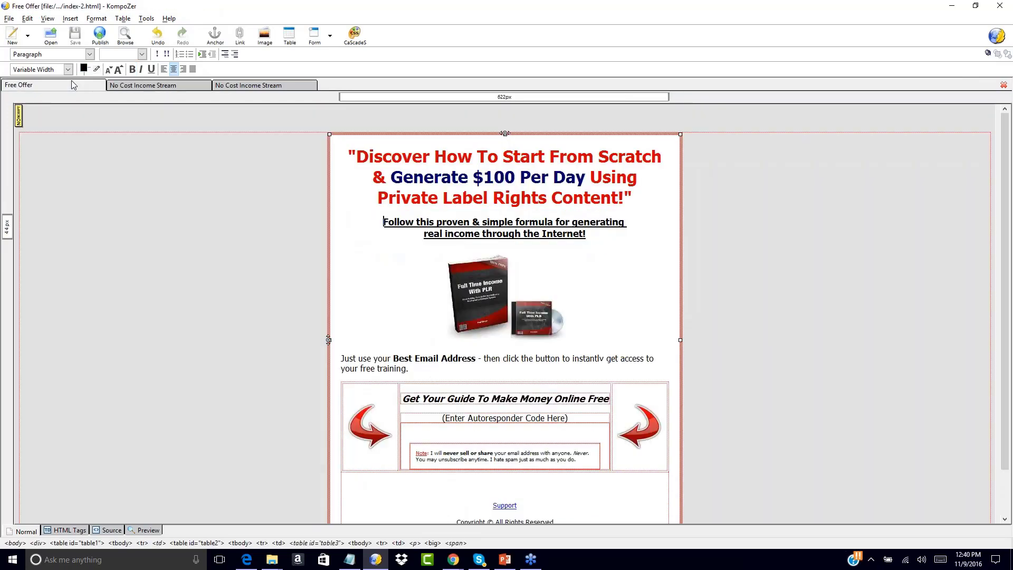
left_click(158, 85)
left_click(221, 84)
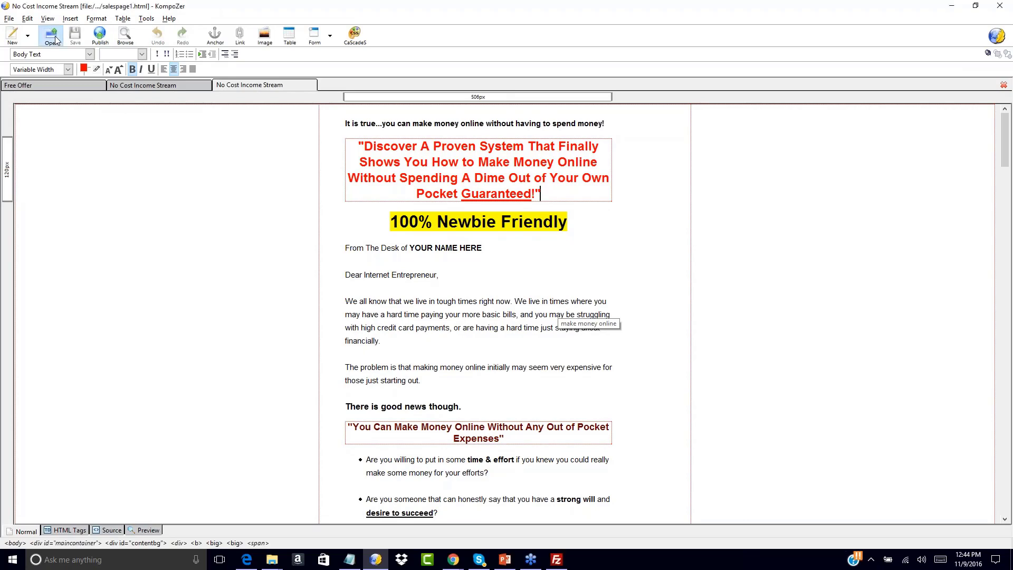
Open the download page dl_fulltime_plr_jp.html from the Download Page folder of Your First Funnel.
left_click(51, 36)
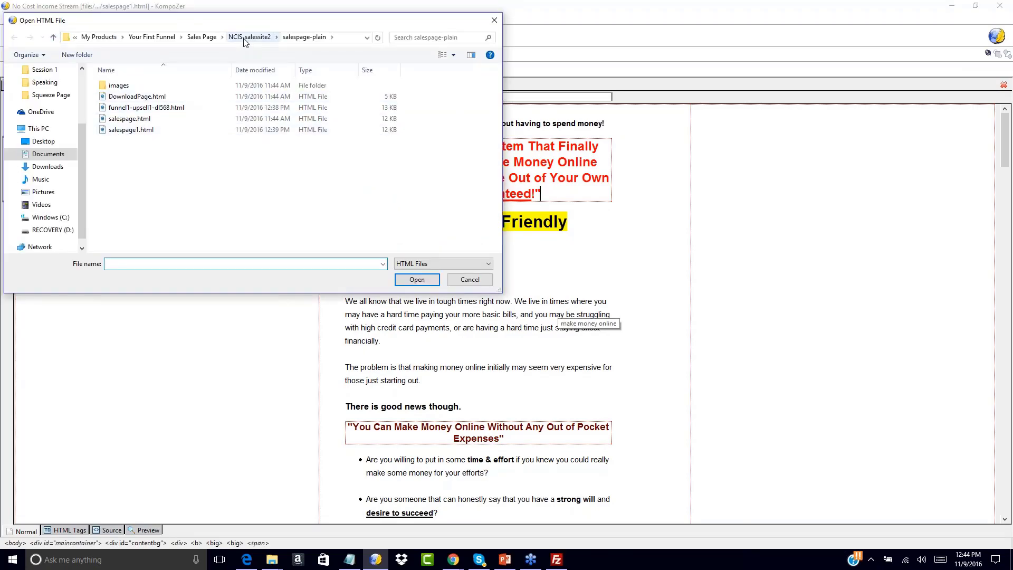
left_click(201, 37)
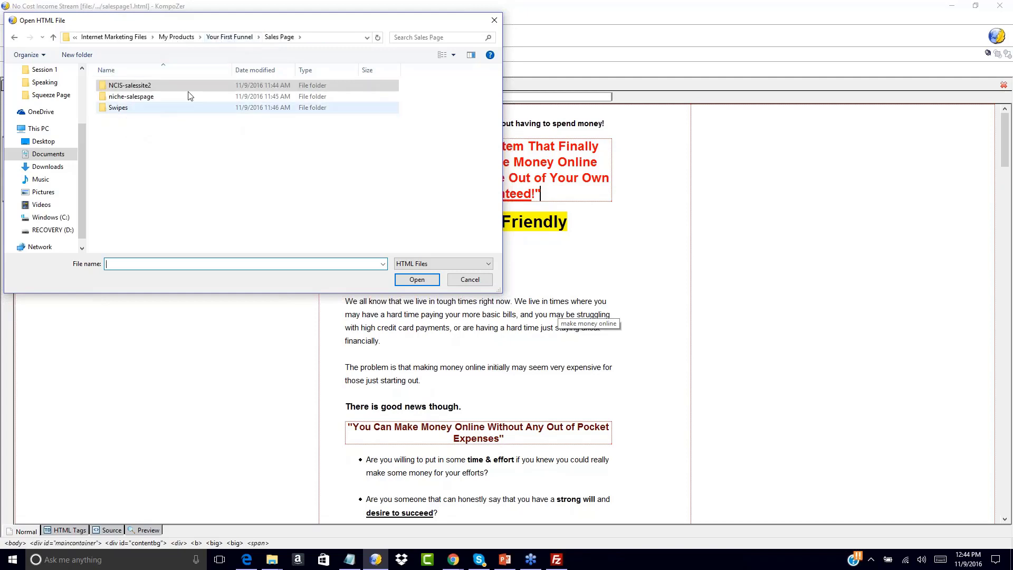
left_click(214, 37)
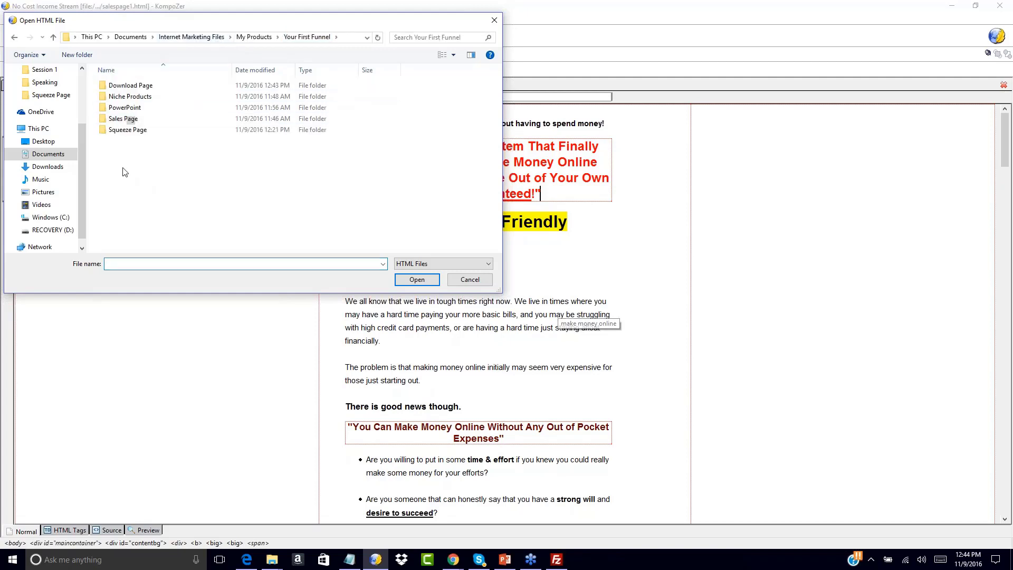
double_click(124, 86)
double_click(113, 86)
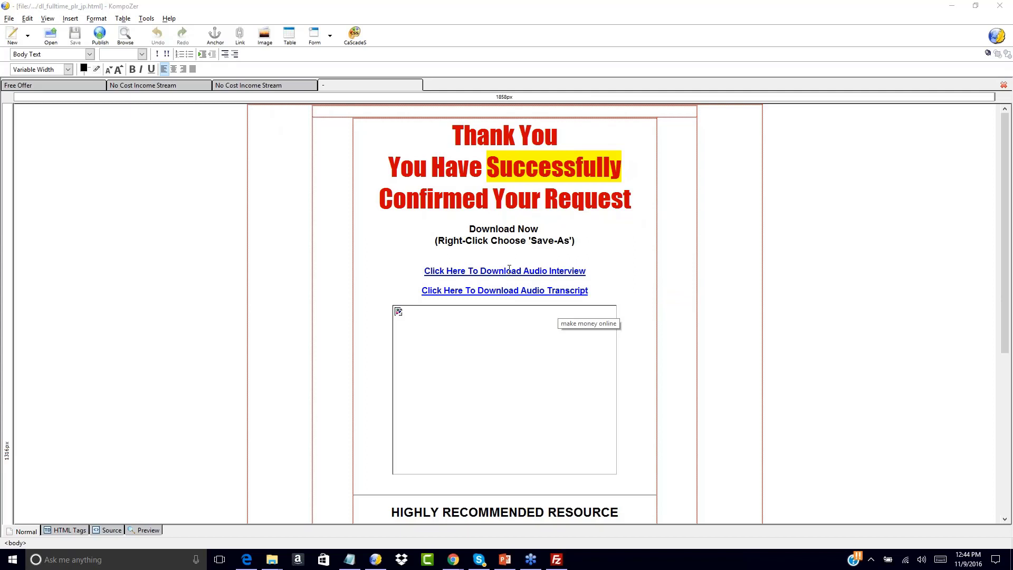
Delete the broken product image below the audio transcript link, along with the extra line it leaves.
double_click(487, 351)
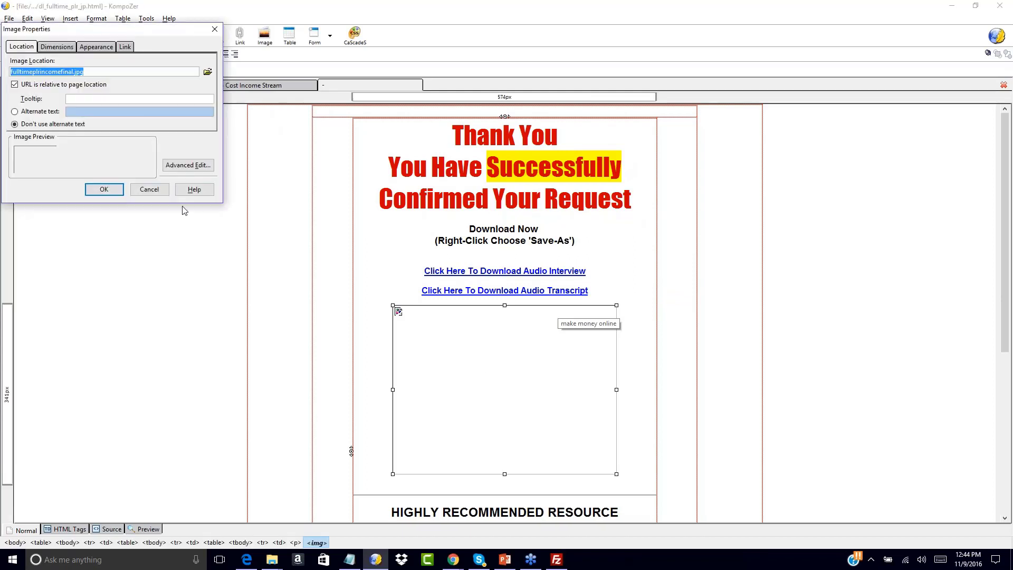
left_click(149, 189)
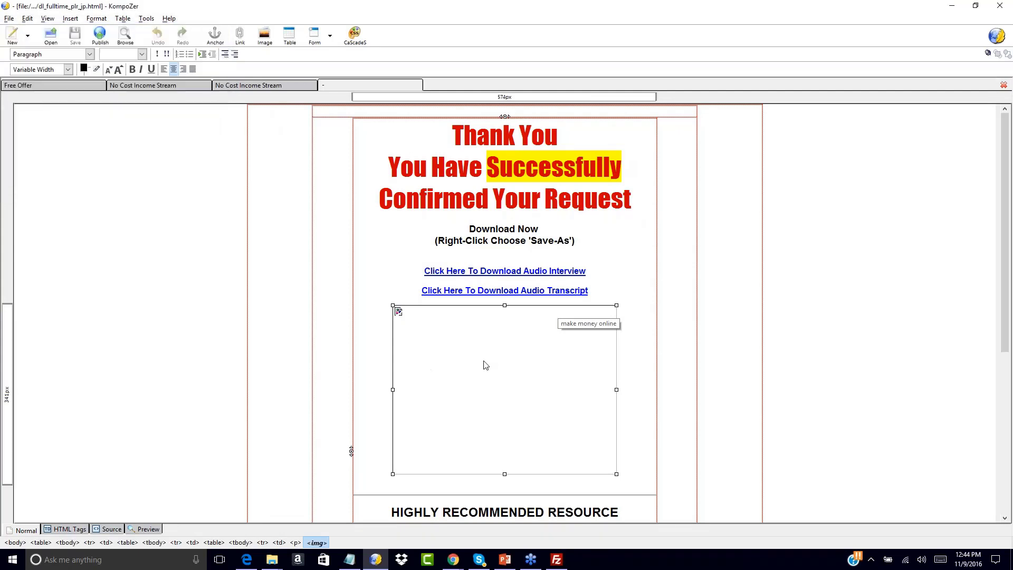
key("Delete")
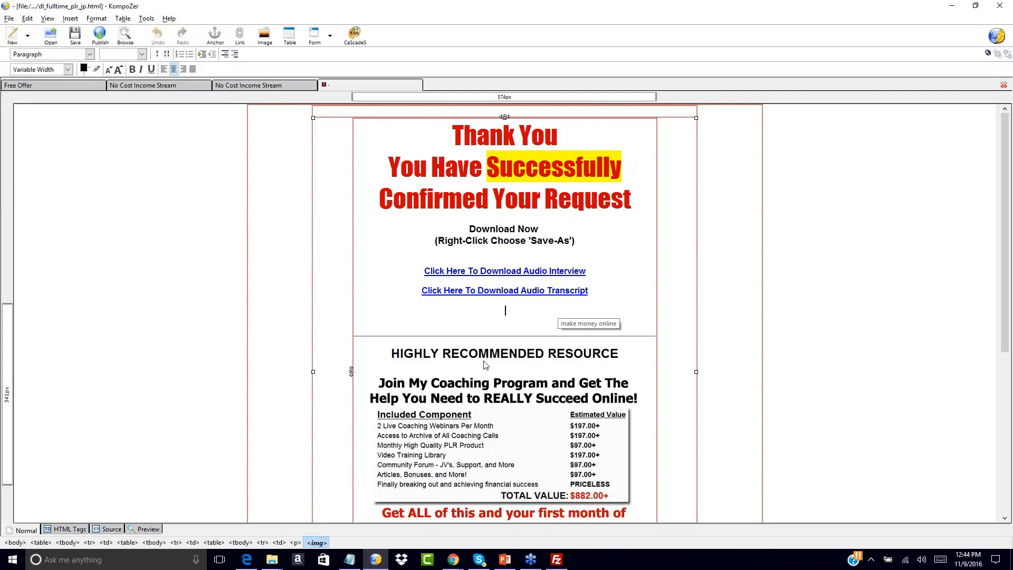
key("BackSpace")
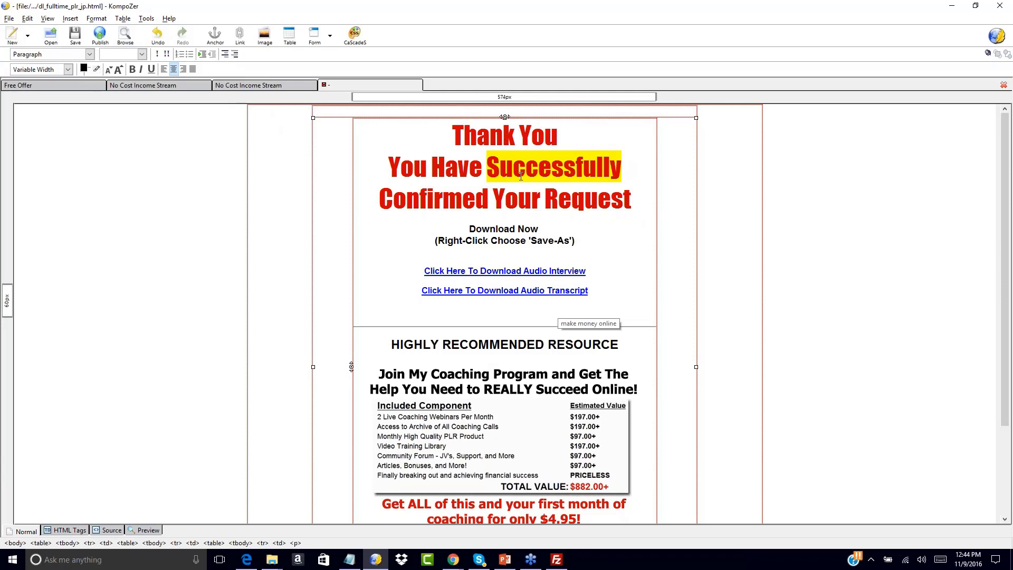
Reword the red headline under Thank You on the download page as "Your Free Offer Can Be Downloaded Below!".
left_click_drag(487, 167, 632, 200)
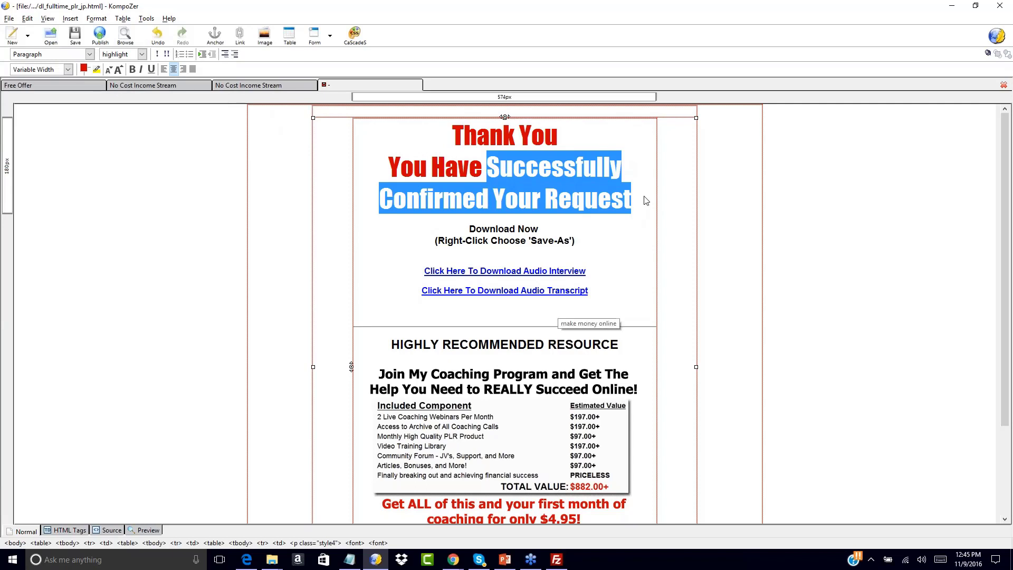
key("BackSpace")
key("BackSpace")
key("BackSpace")
key("BackSpace")
key("BackSpace")
key("BackSpace")
key("BackSpace")
type("r D")
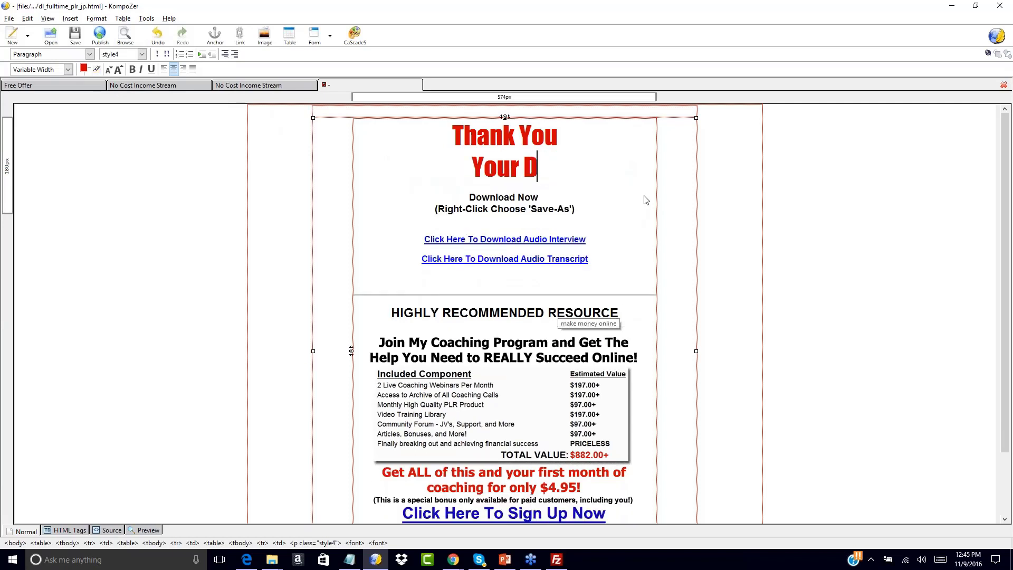
key("BackSpace")
type("Free Offer ")
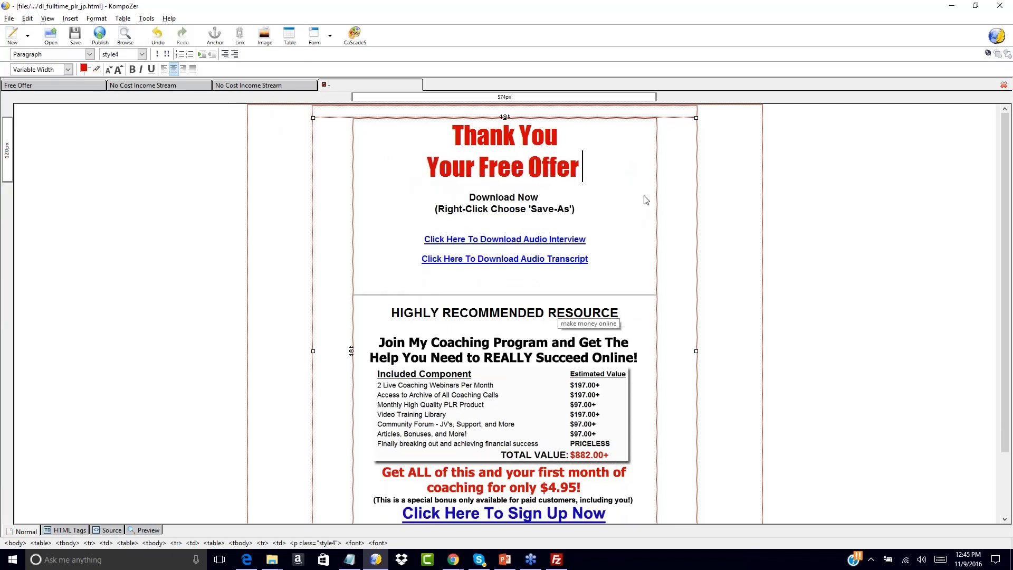
type("Can Be Dow")
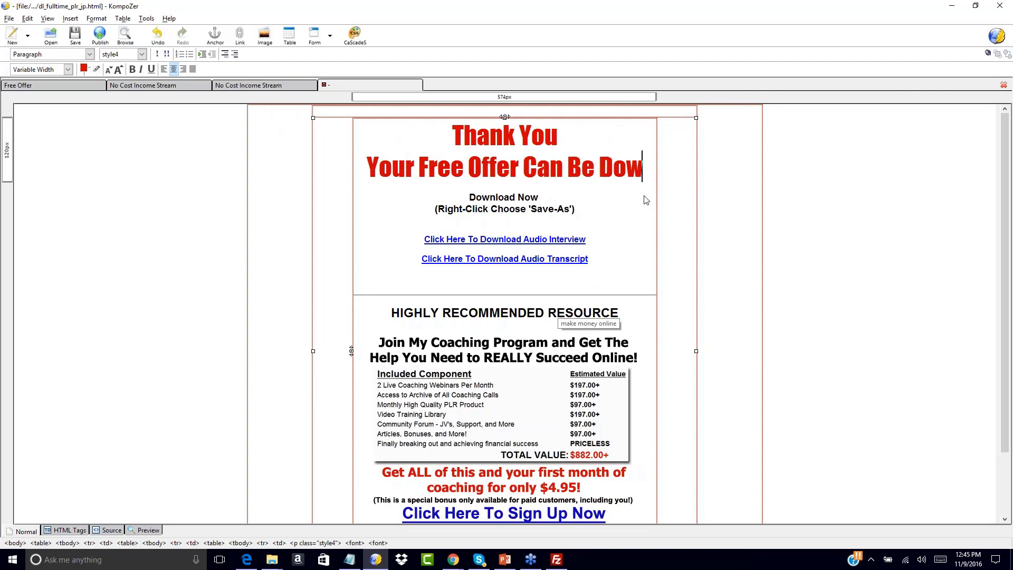
type("nloaded Brlow")
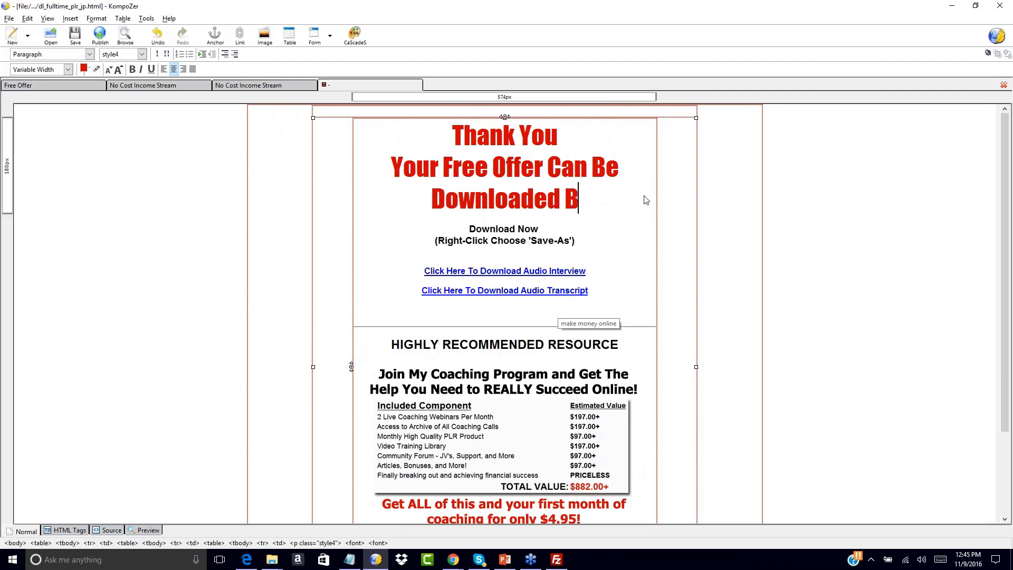
key("BackSpace")
key("BackSpace")
key("BackSpace")
key("BackSpace")
type("elow!")
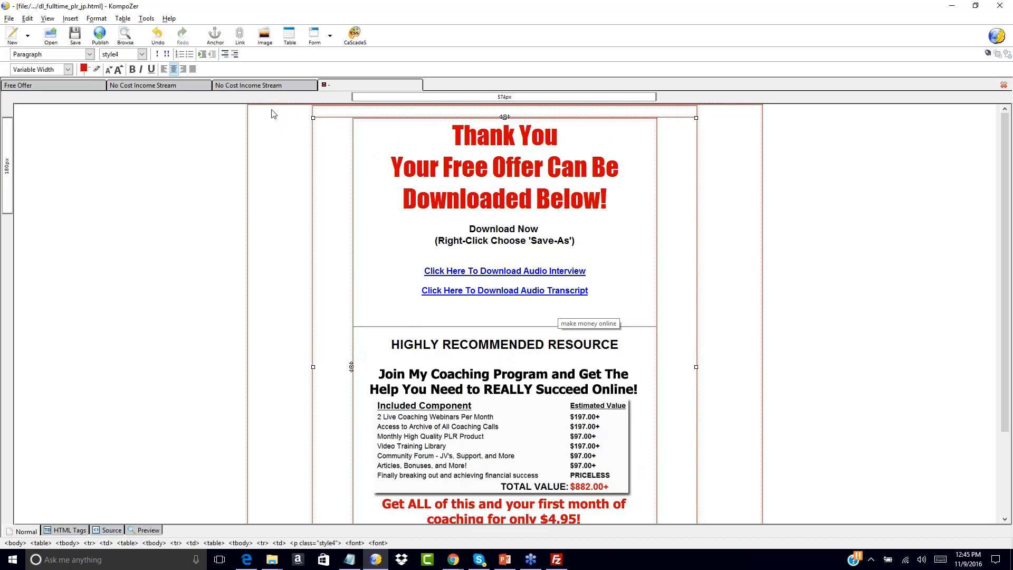
Compare the closing section of salespage1.html with the opt-out lines and signature at the end of the upsell page.
left_click(262, 84)
scroll(291, 331, "down", 20)
scroll(295, 331, "down", 4)
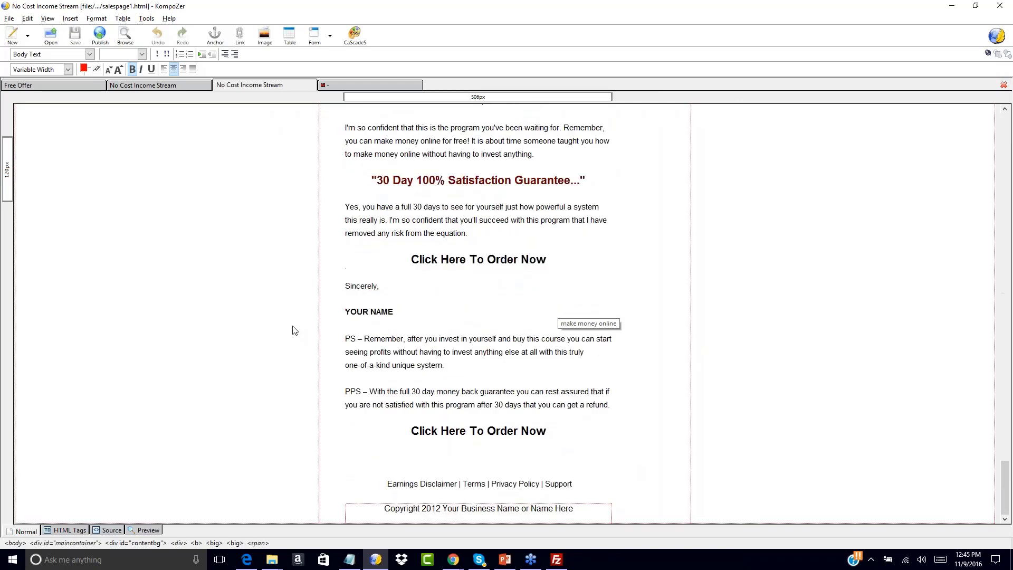
left_click(147, 85)
scroll(345, 365, "down", 20)
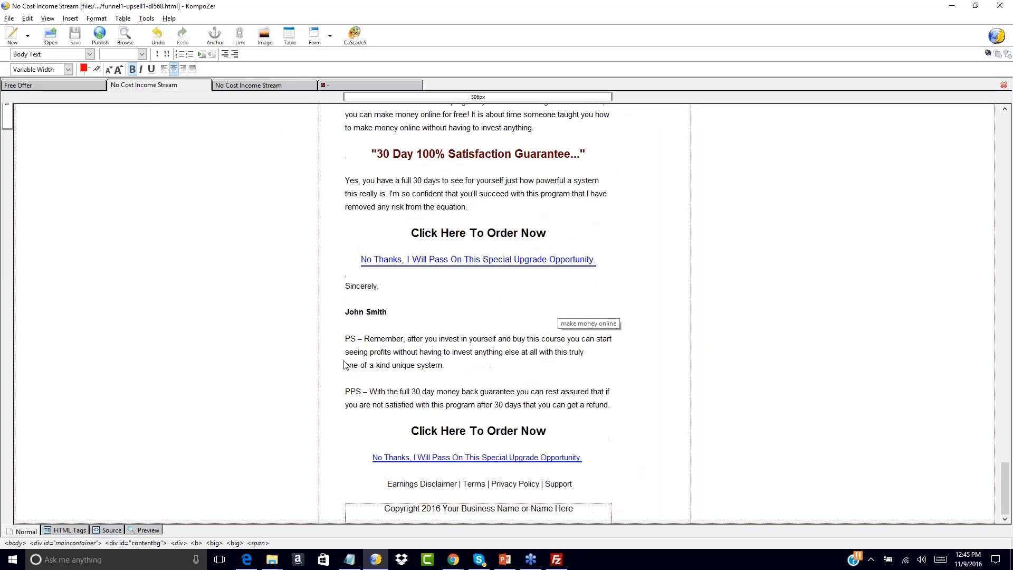
left_click_drag(344, 364, 420, 338)
left_click(412, 283)
type(",")
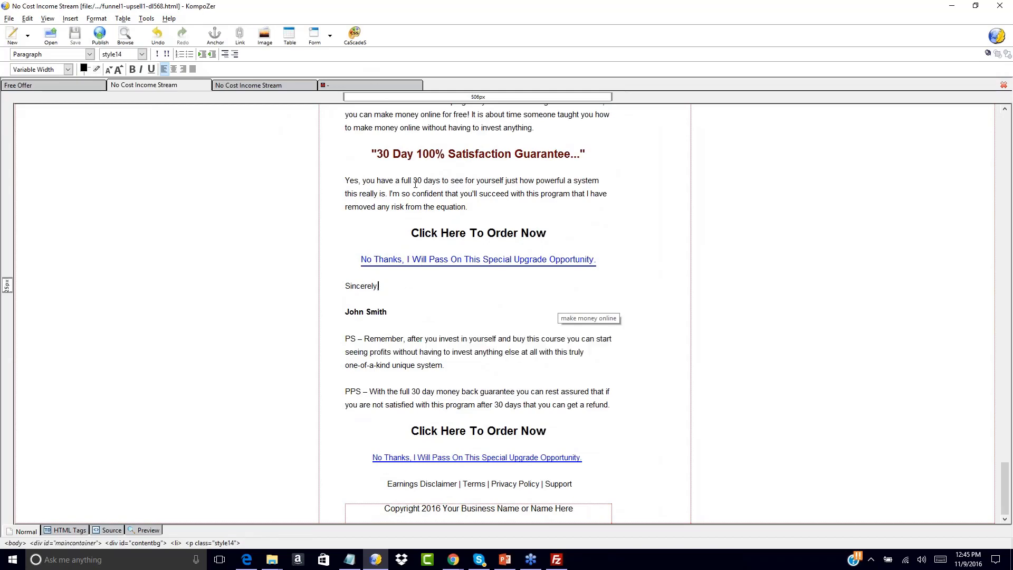
Review the download page's links and recommended coaching offer, and check the opening of salespage1.html.
left_click(353, 87)
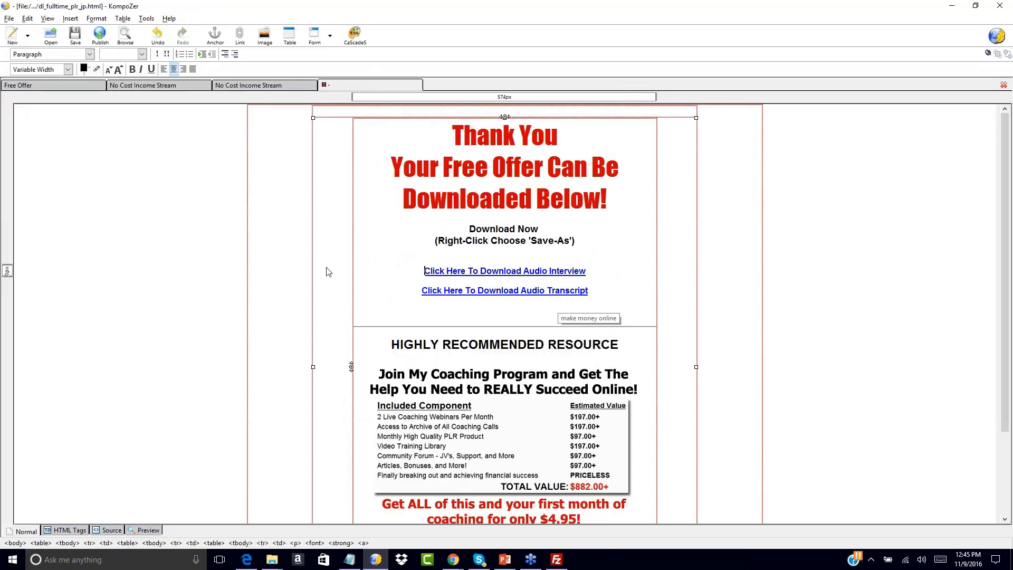
scroll(388, 332, "down", 2)
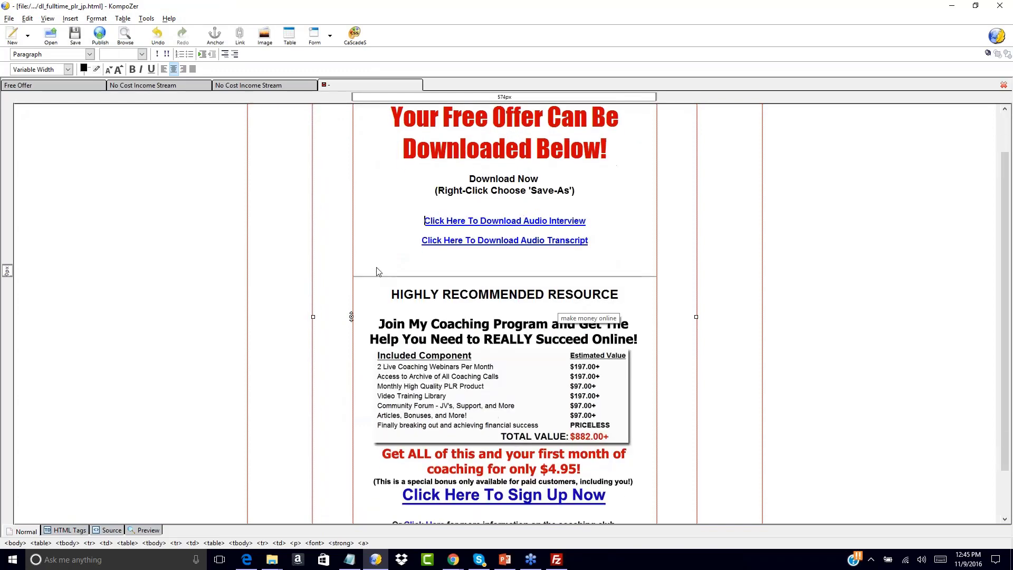
scroll(377, 231, "up", 2)
scroll(377, 287, "down", 4)
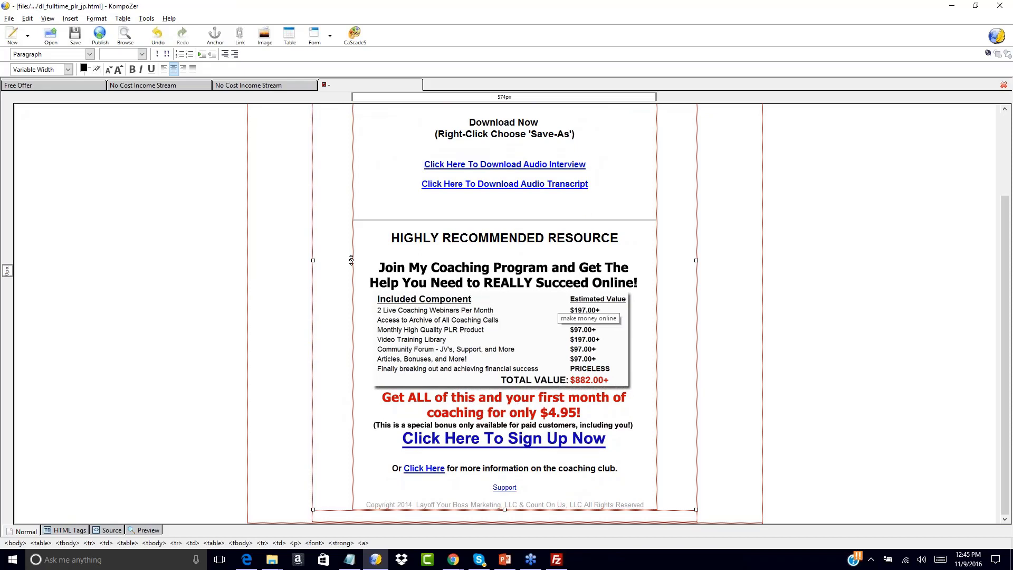
scroll(435, 231, "up", 3)
scroll(391, 322, "down", 3)
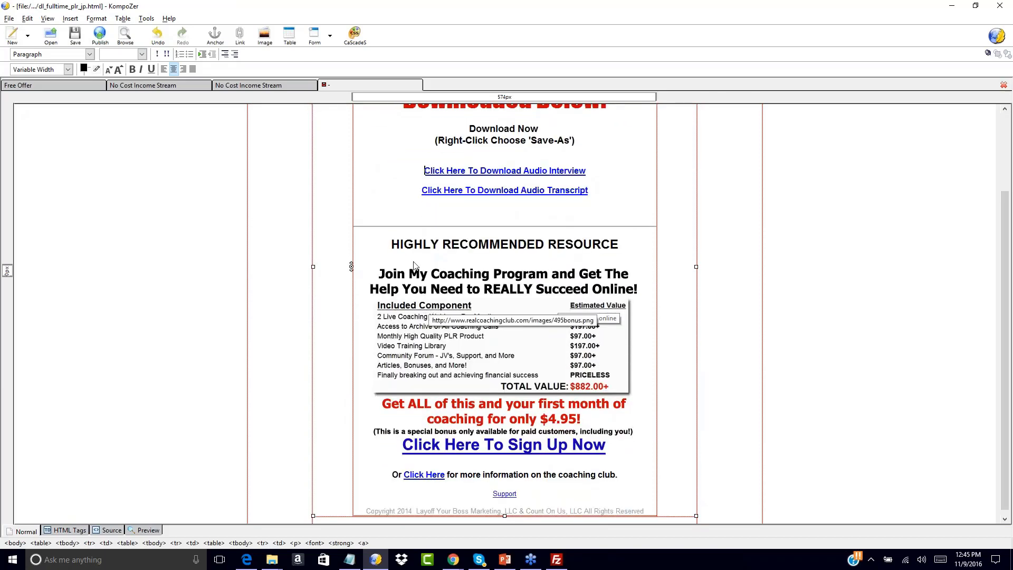
left_click(261, 90)
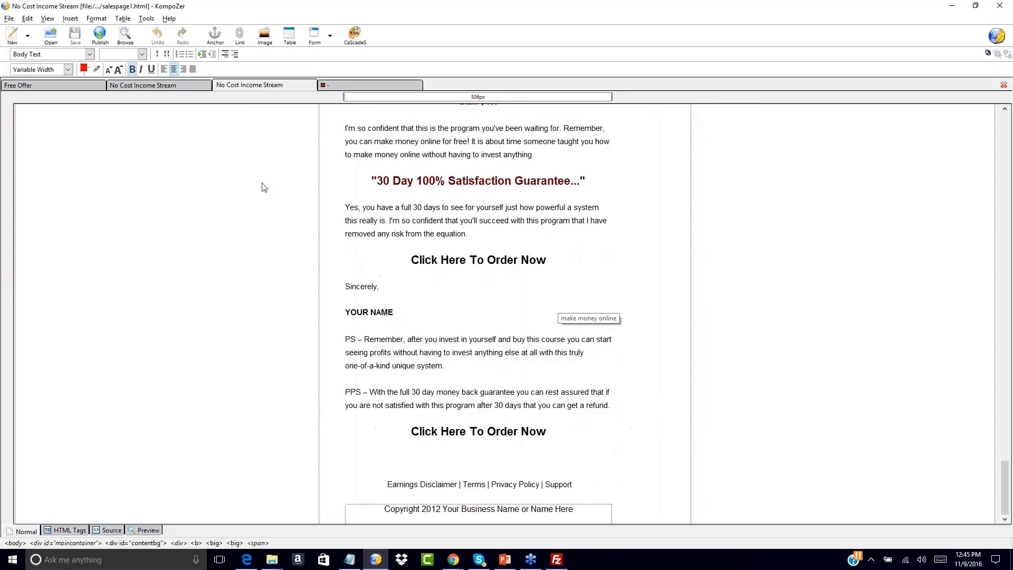
scroll(315, 220, "up", 10)
scroll(559, 311, "up", 15)
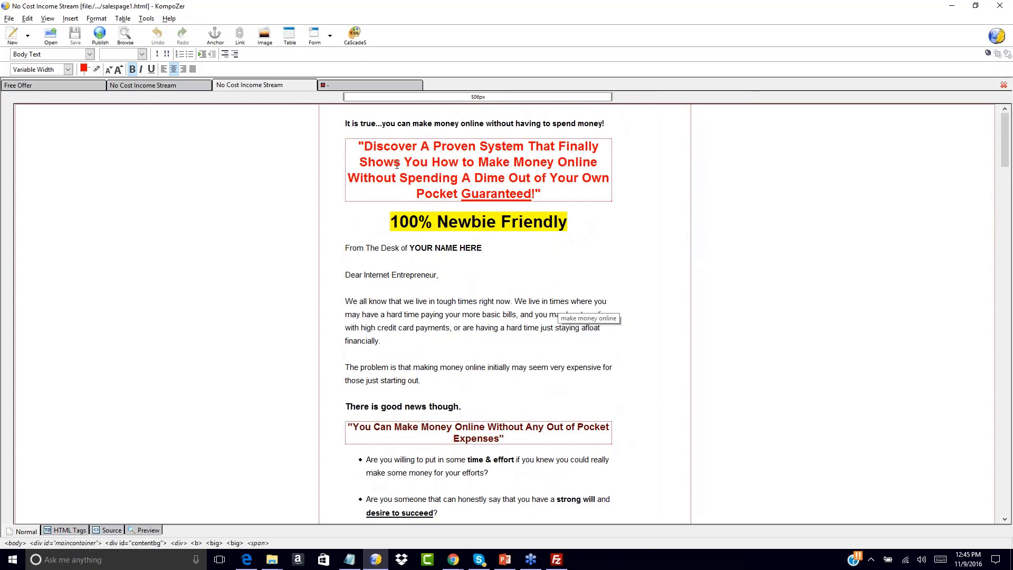
left_click(342, 83)
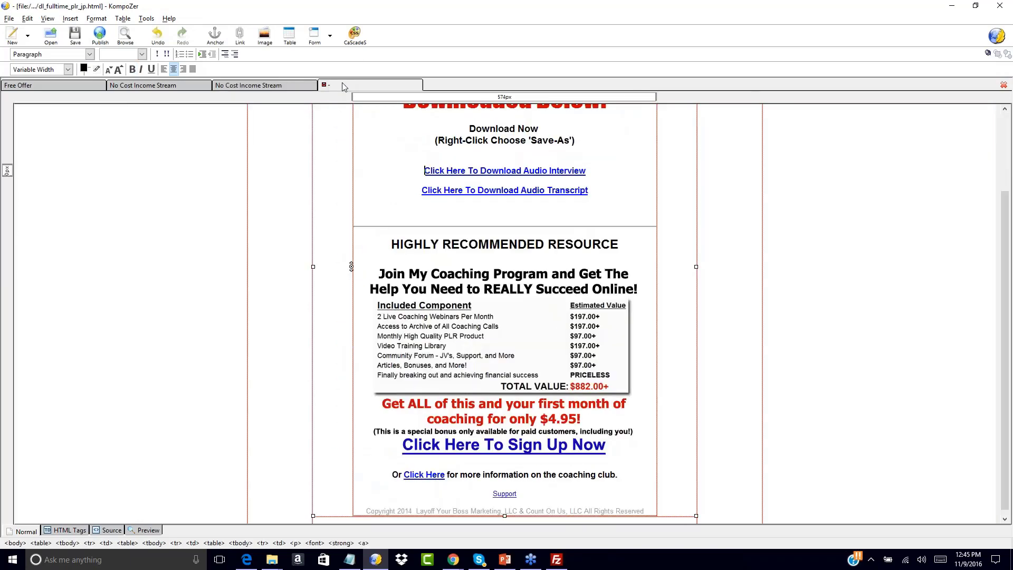
left_click(428, 286)
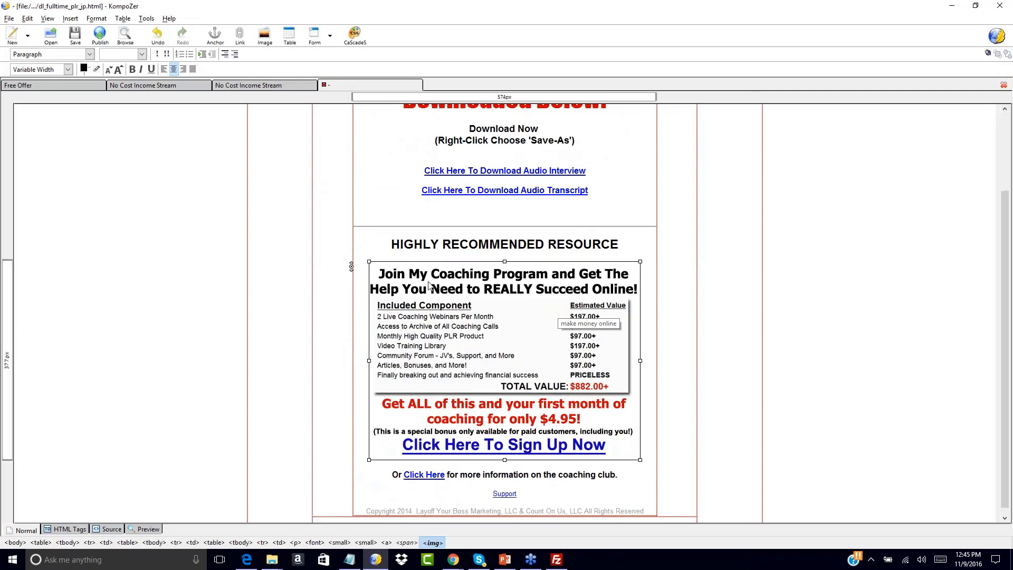
left_click(643, 292)
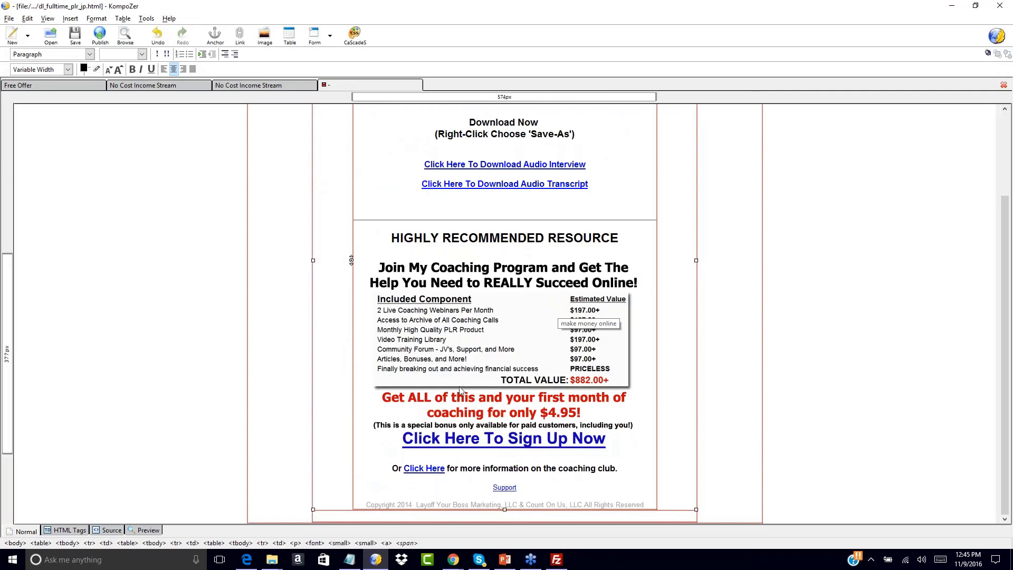
Set the download page's footer copyright year to 2016 and delete the company names from that line.
left_click(413, 504)
key("BackSpace")
type("6")
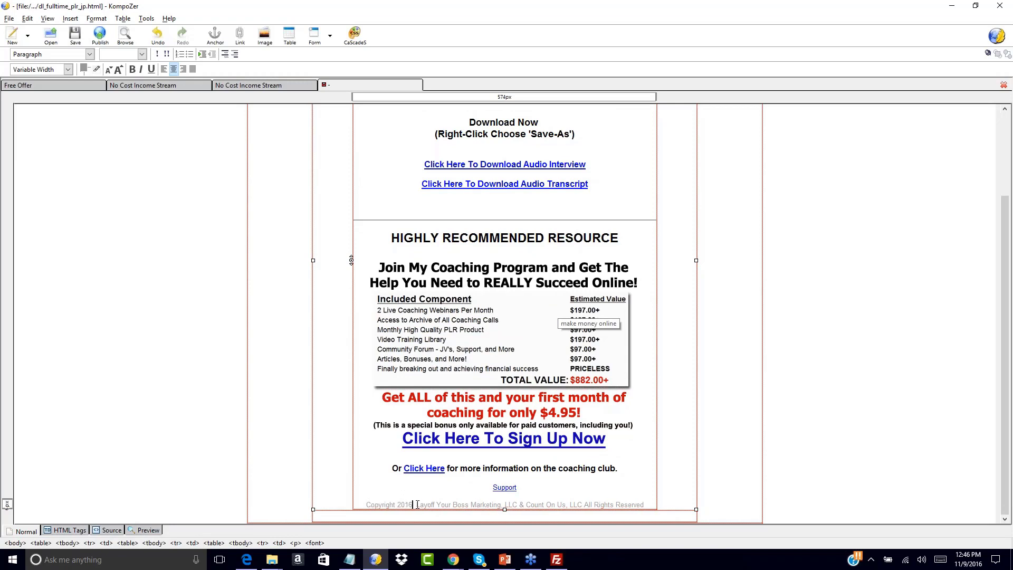
left_click_drag(416, 504, 582, 501)
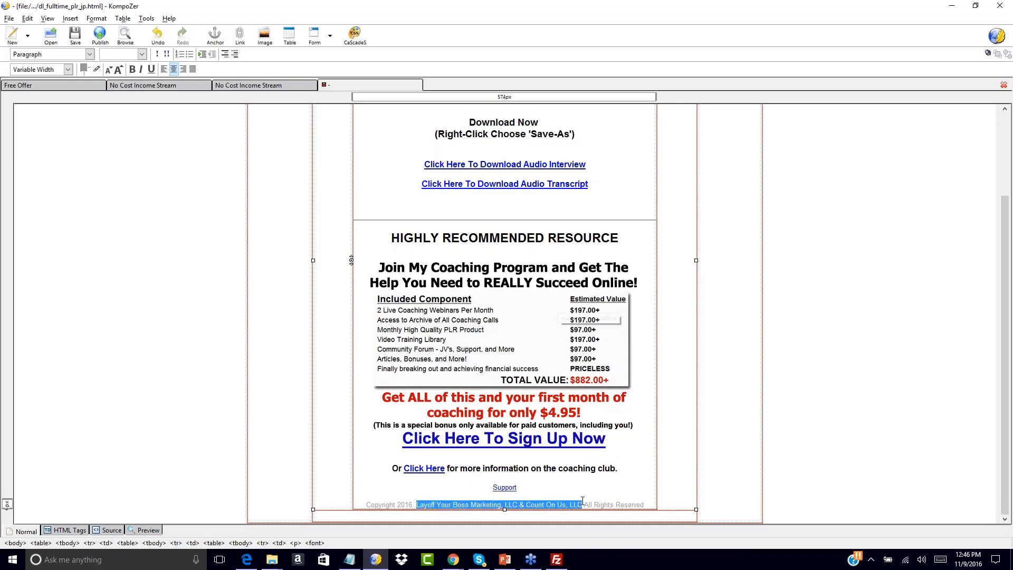
key("Delete")
key("BackSpace")
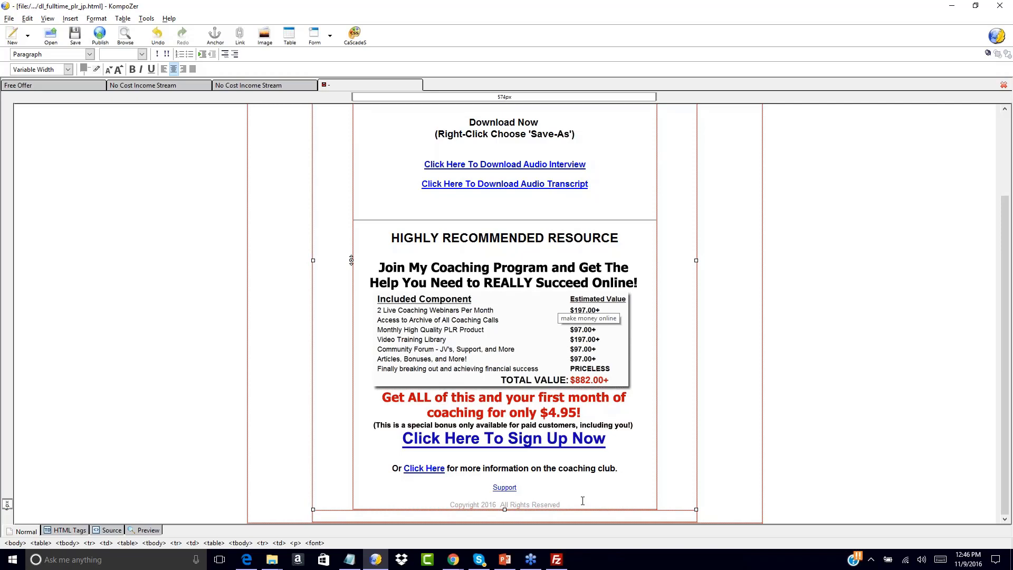
Change the Support link's location in the download page footer to the placeholder #.
double_click(504, 487)
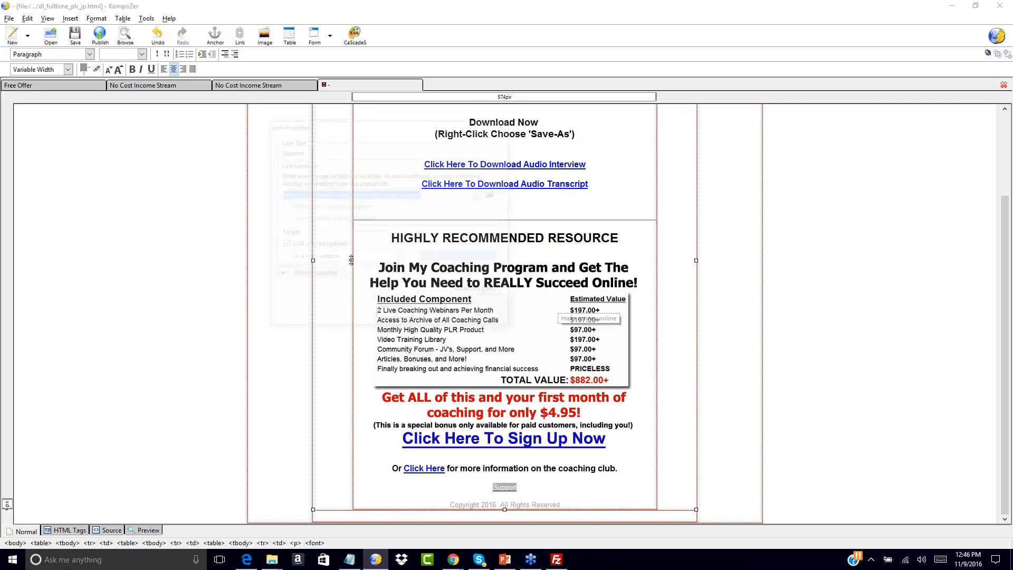
type("#")
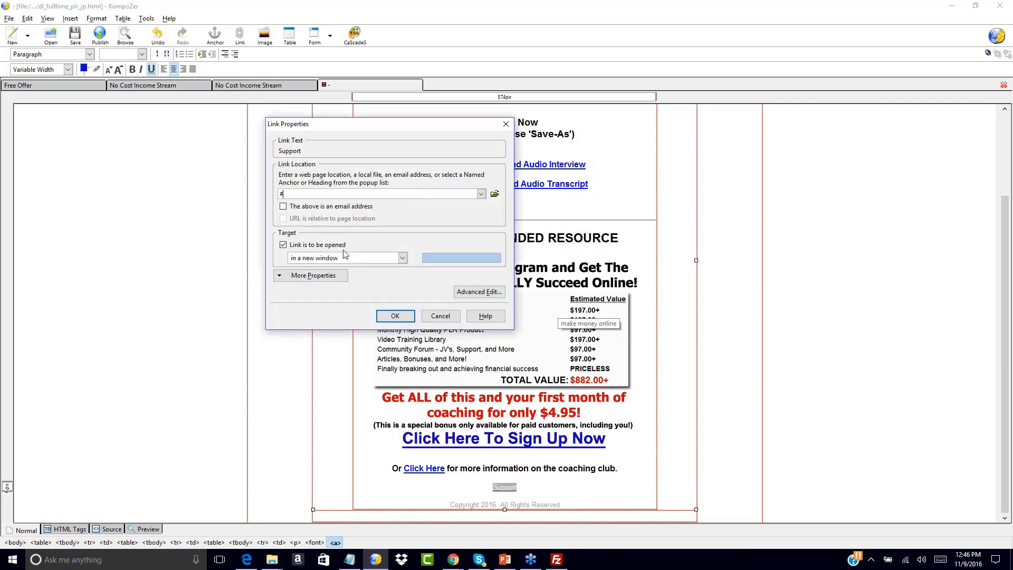
left_click(395, 316)
left_click(575, 479)
Examine the link location behind the Click Here To Download Audio Interview line.
scroll(590, 404, "up", 3)
scroll(591, 404, "up", 1)
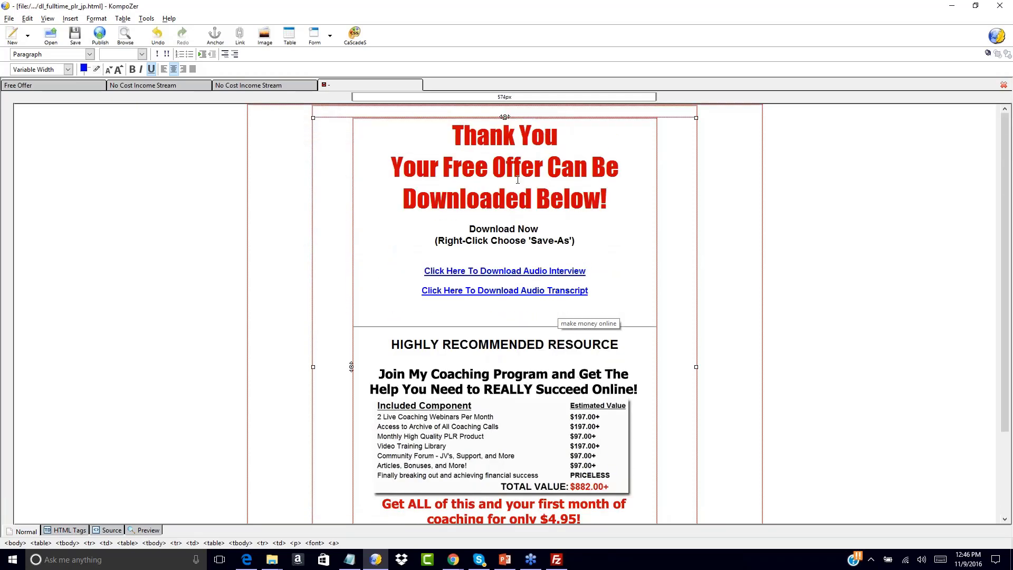
scroll(404, 219, "down", 4)
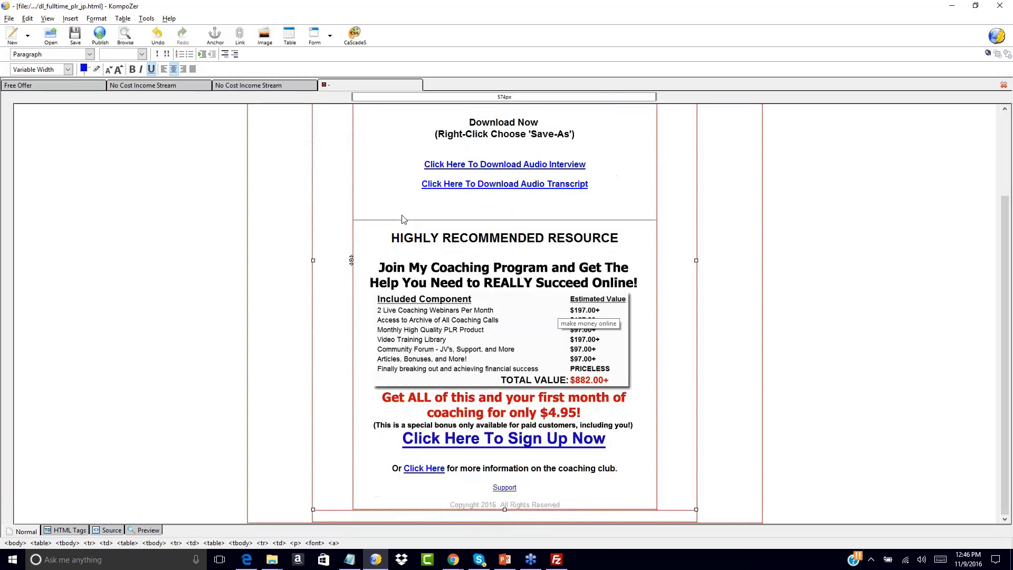
scroll(404, 219, "up", 4)
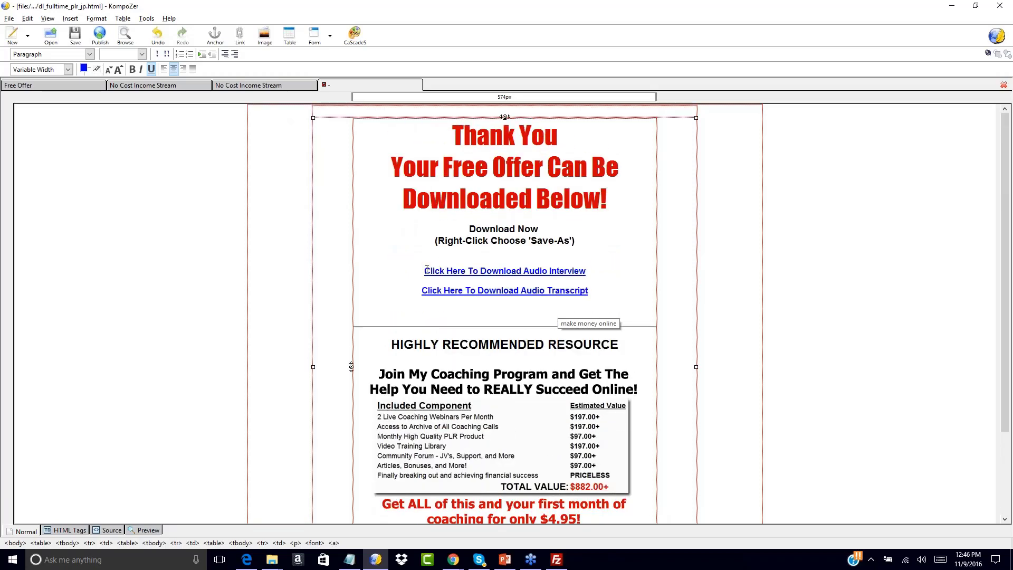
left_click_drag(425, 270, 586, 270)
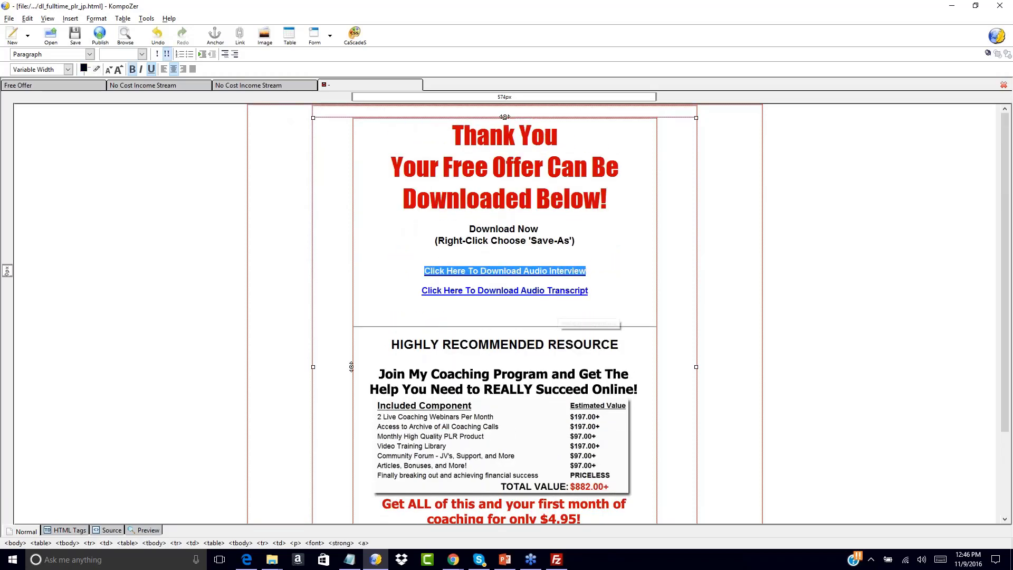
left_click(70, 18)
left_click(1, 169)
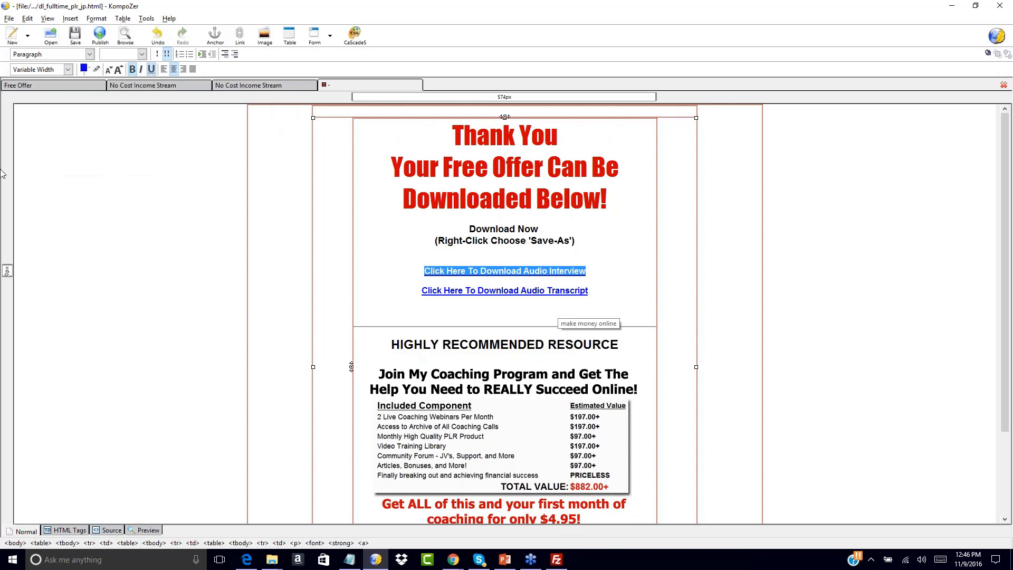
left_click(71, 19)
left_click(75, 61)
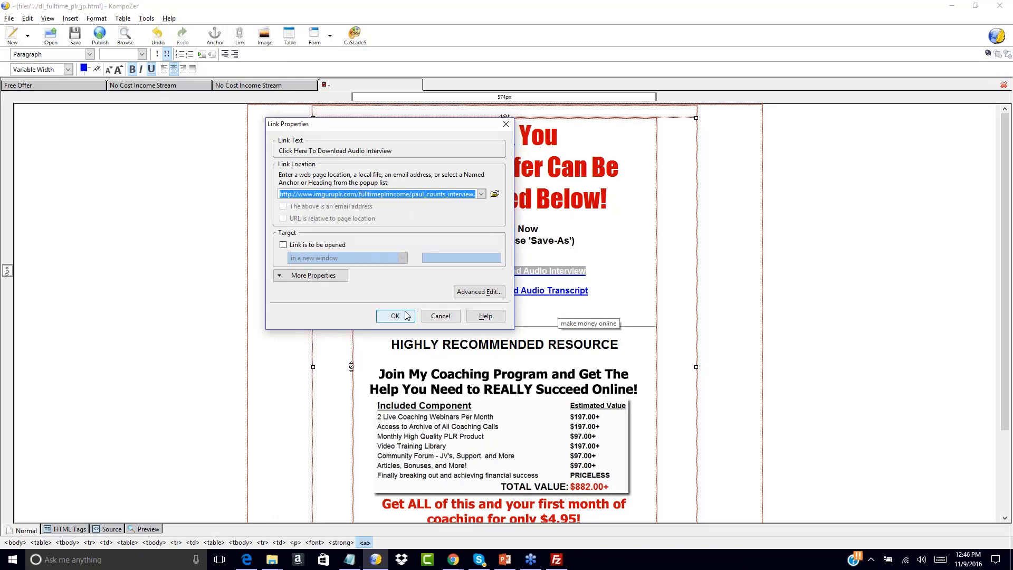
key("Return")
left_click(642, 244)
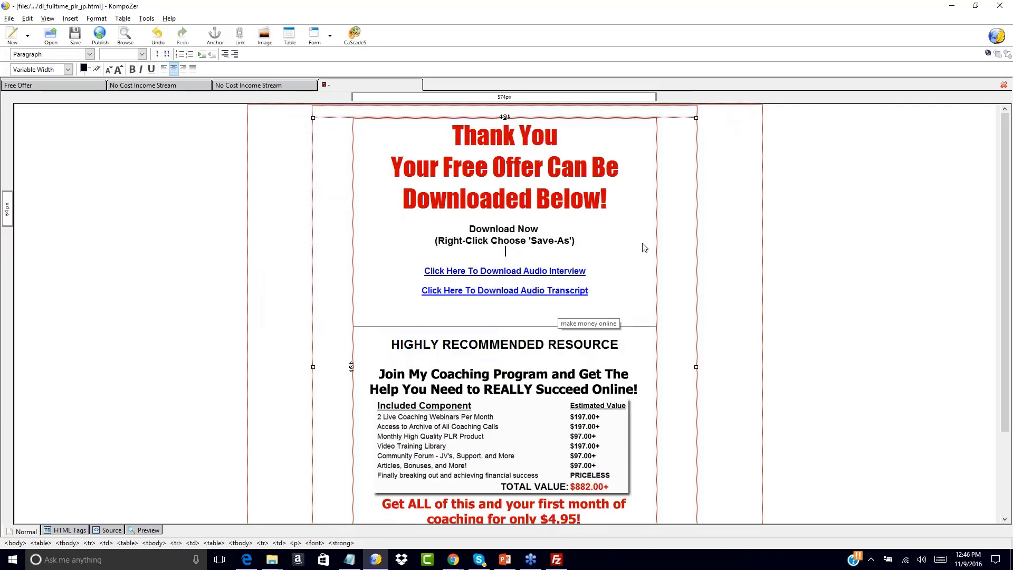
left_click(508, 165)
left_click(421, 290)
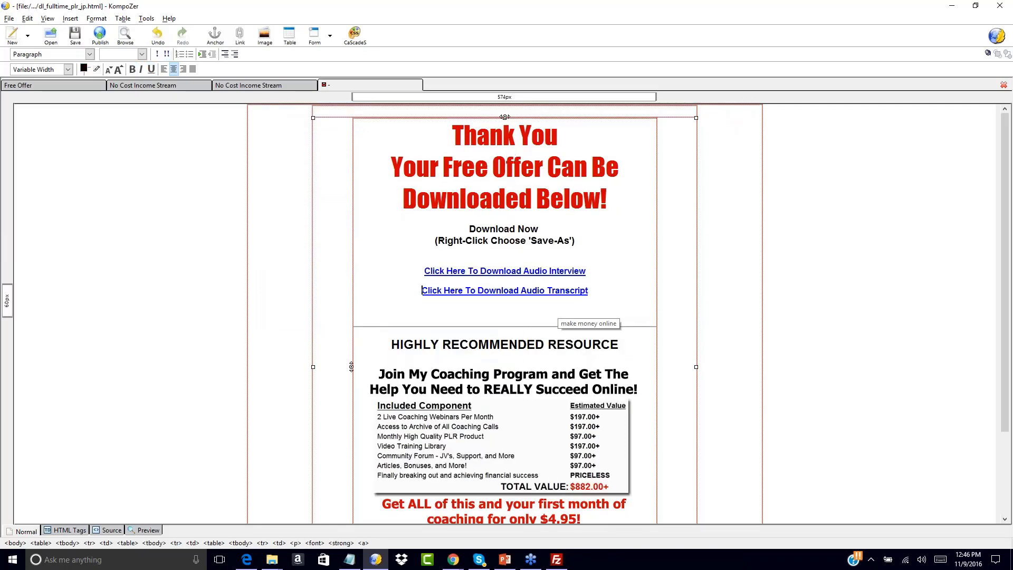
left_click(486, 168)
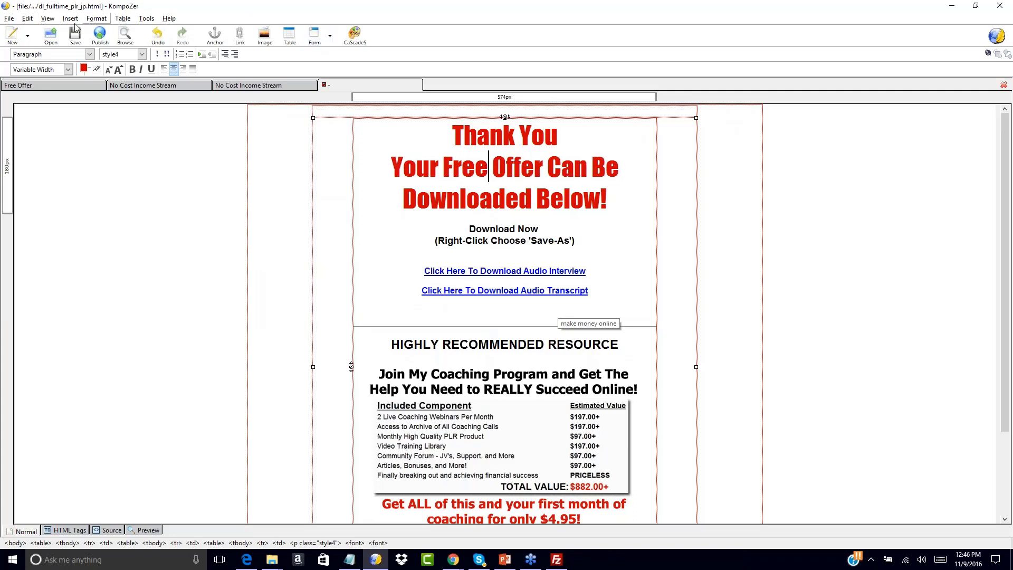
Save the download page under the new file name dl_fulltime_plr_income.html in the Download Page folder.
left_click(9, 18)
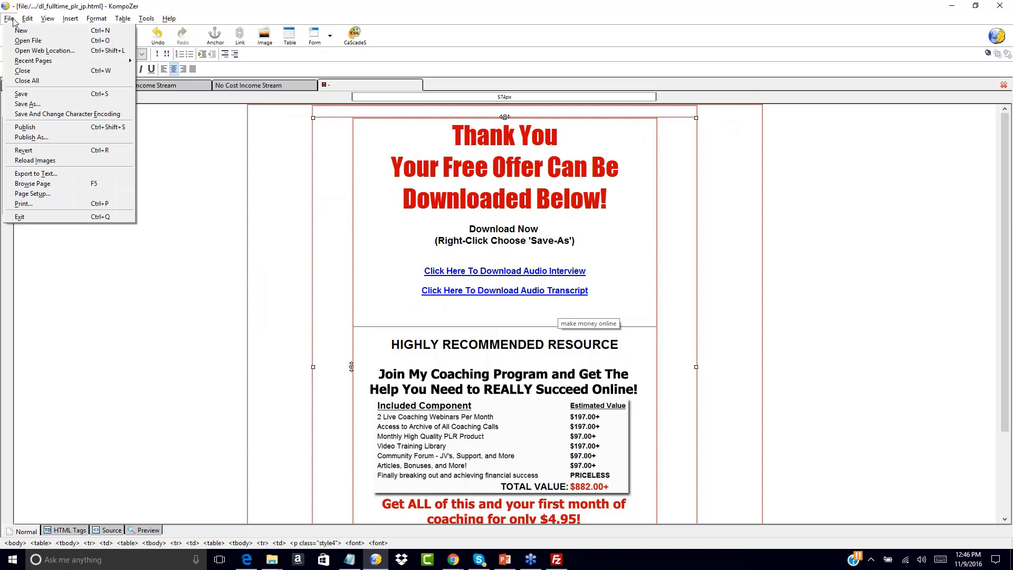
left_click(37, 95)
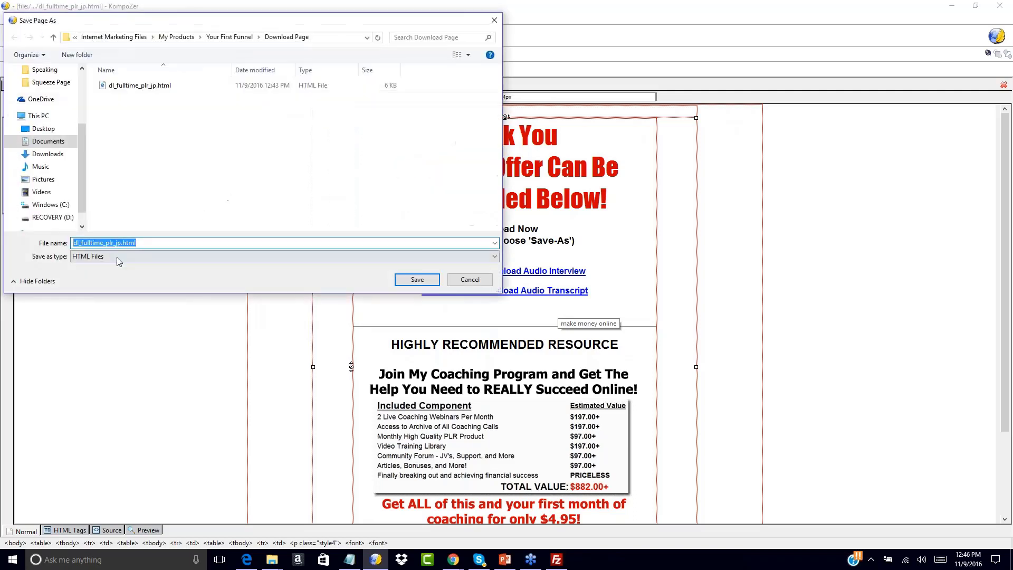
left_click(95, 243)
left_click(121, 243)
key("BackSpace")
key("BackSpace")
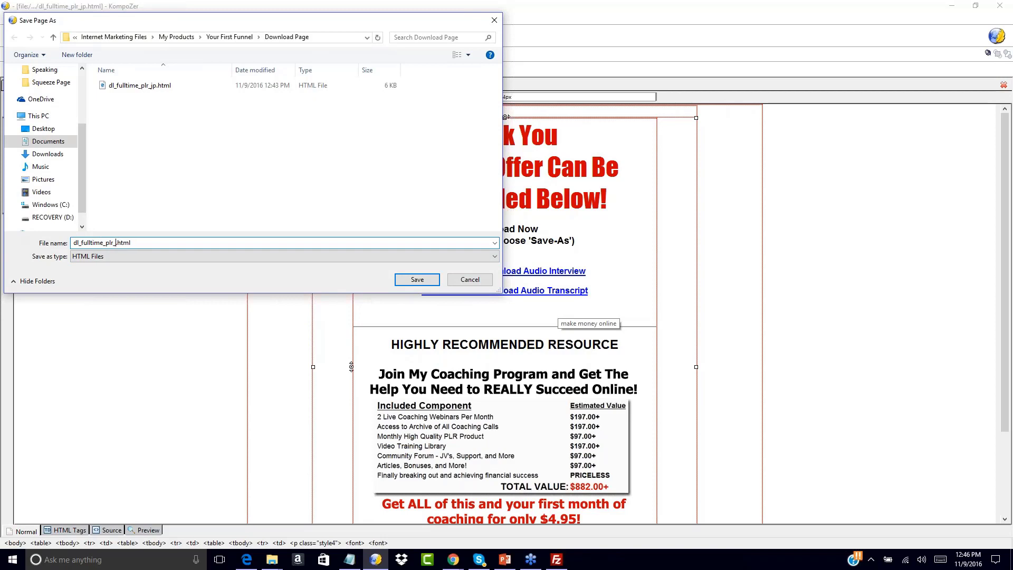
type("income")
left_click(405, 279)
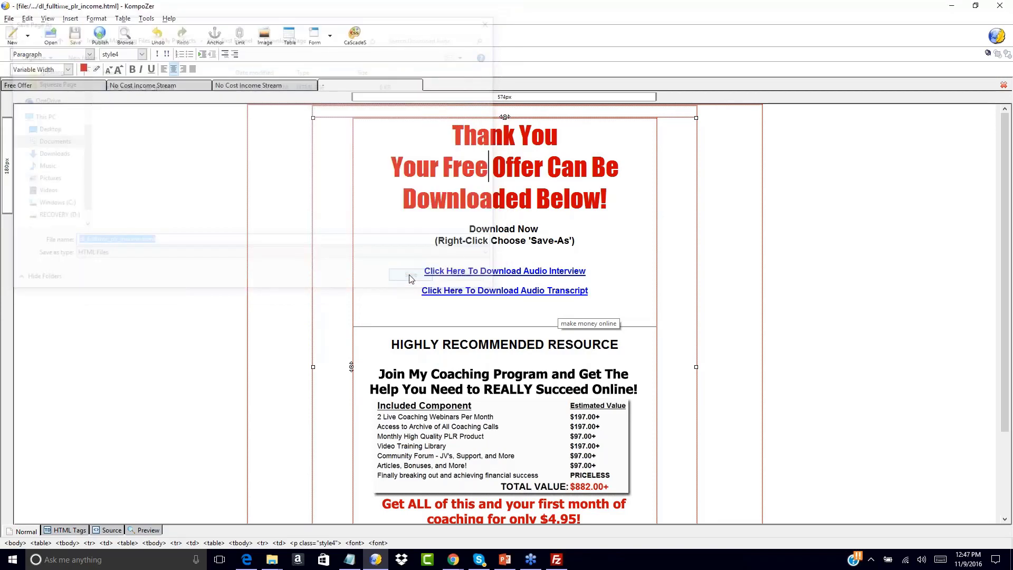
left_click(731, 213)
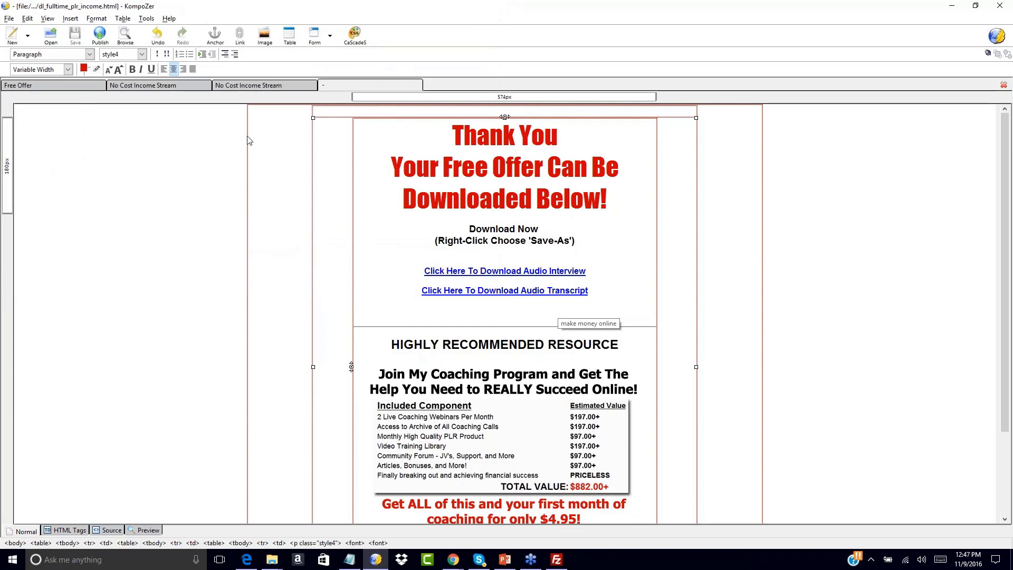
Review the open funnel pages in order: the Free Offer squeeze page, both No Cost Income Stream sales pages and the download page.
left_click(55, 85)
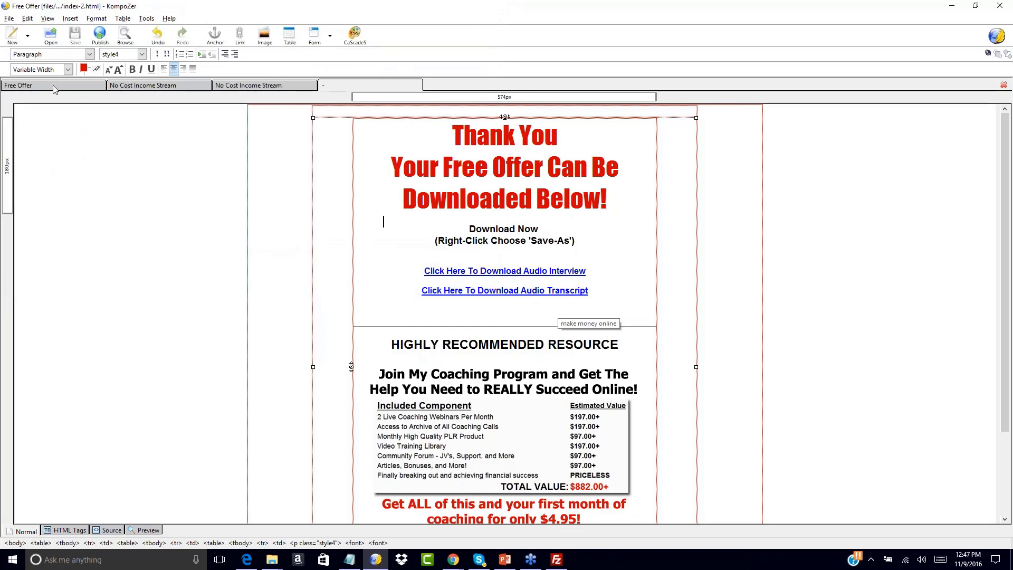
left_click(151, 89)
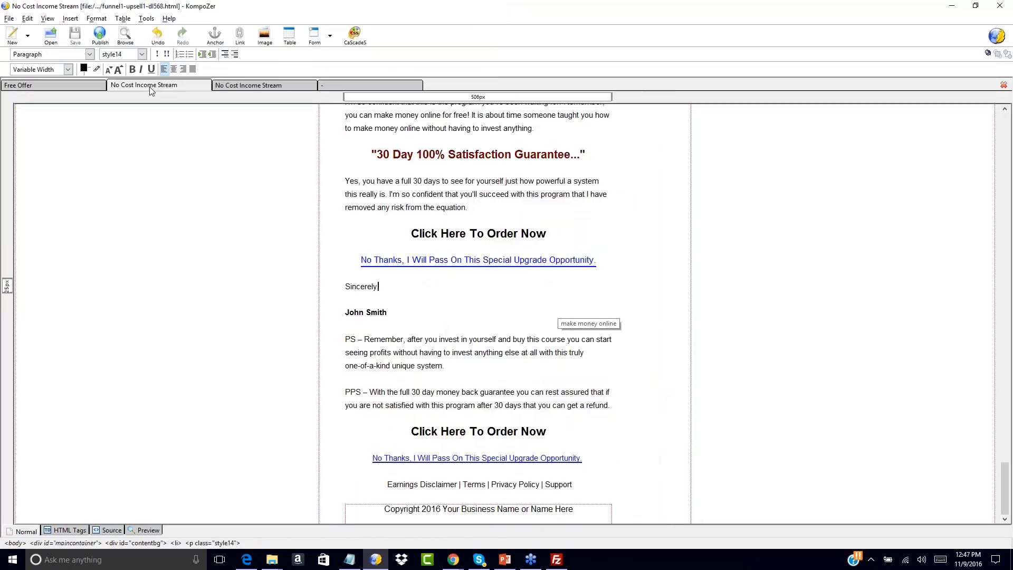
scroll(236, 190, "up", 15)
scroll(236, 190, "up", 15)
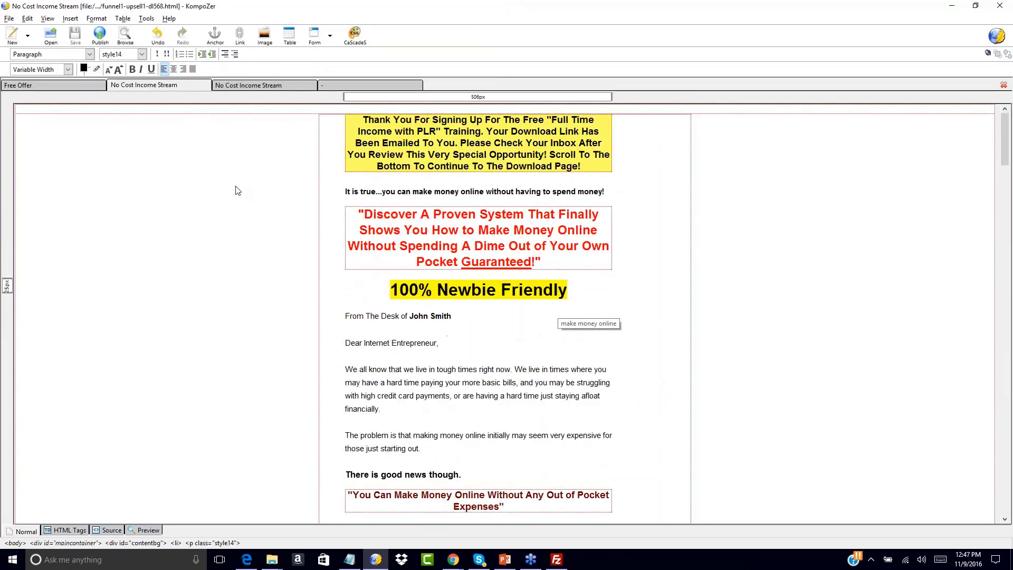
left_click(278, 89)
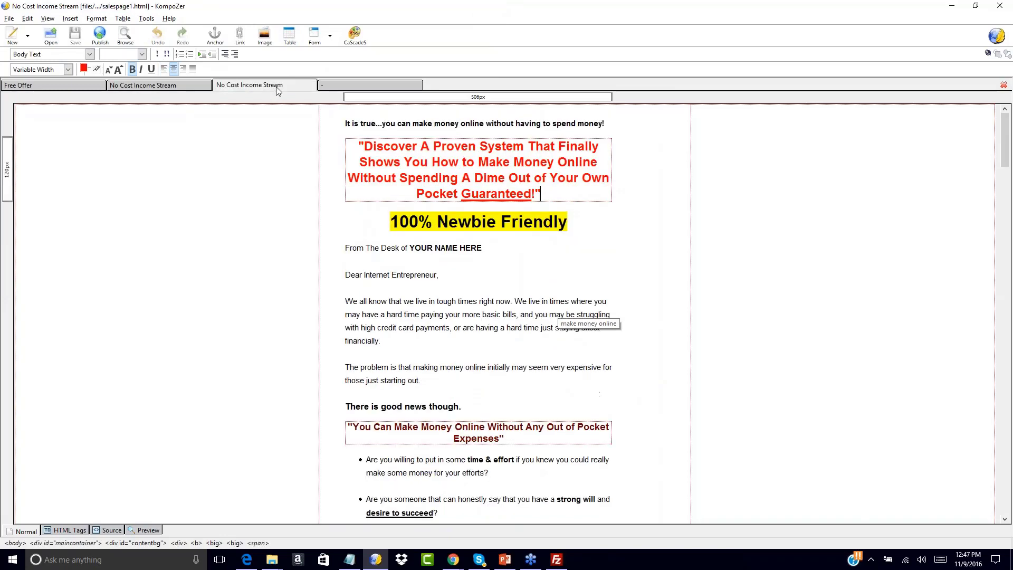
left_click(341, 86)
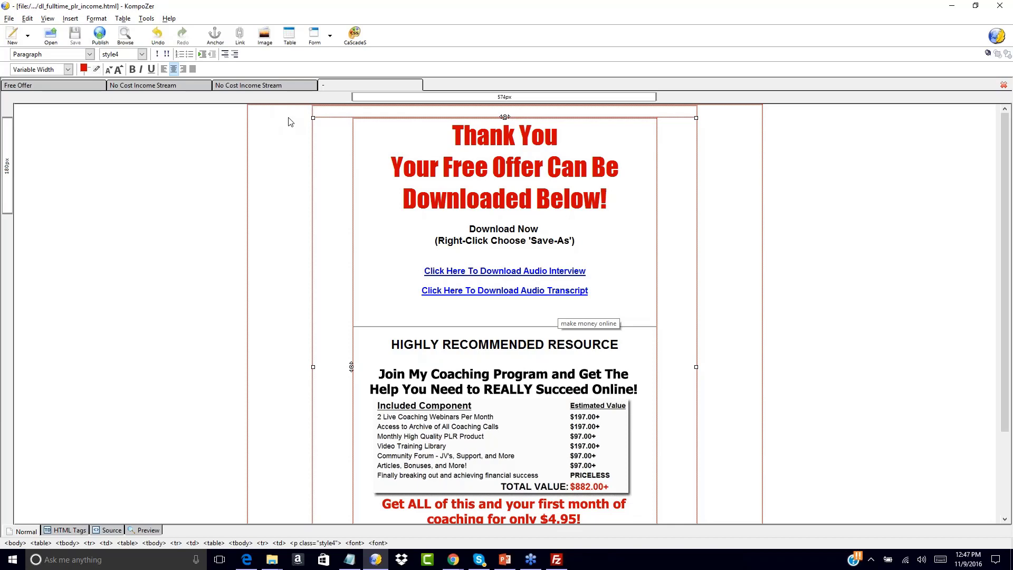
left_click(62, 84)
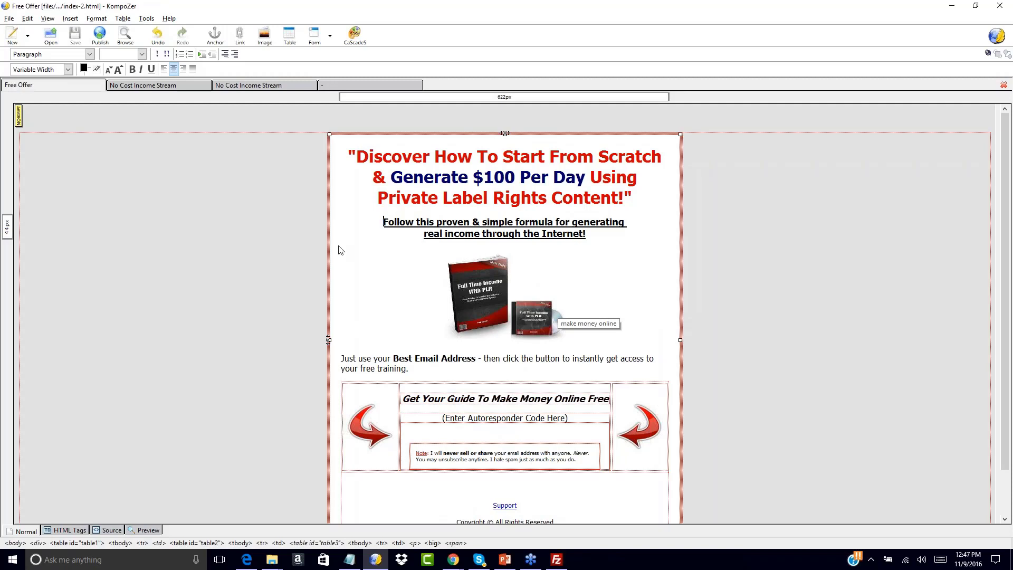
left_click(174, 87)
left_click(359, 87)
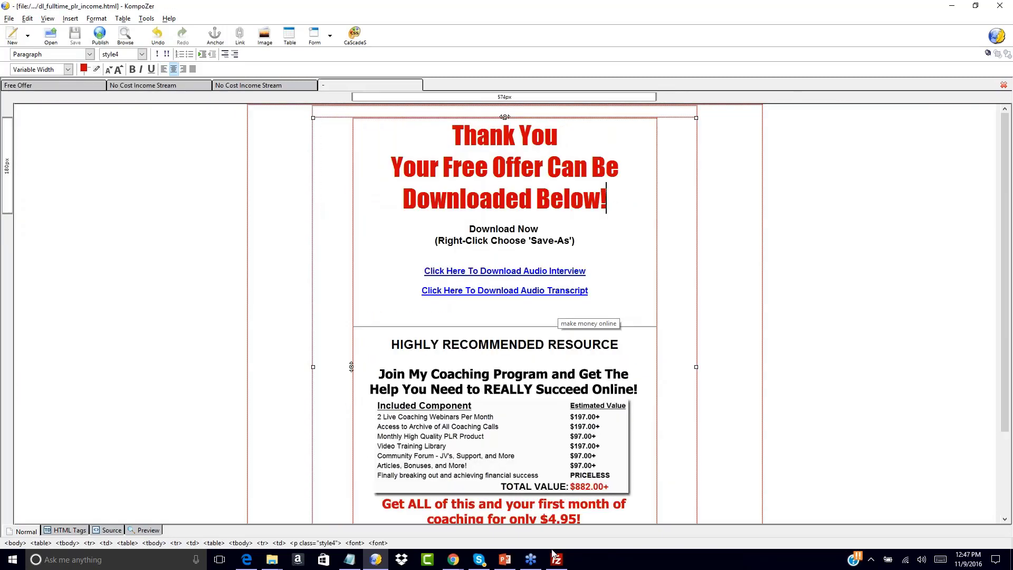
Switch to Chrome, search Google for filezilla, and open the FileZilla Client download page on the project's site.
left_click(666, 508)
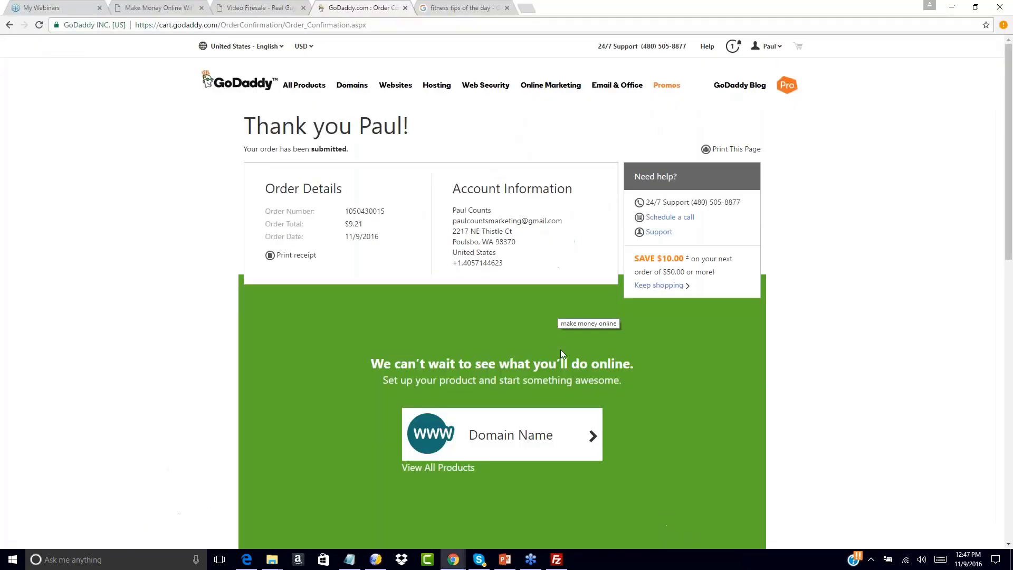
left_click(462, 8)
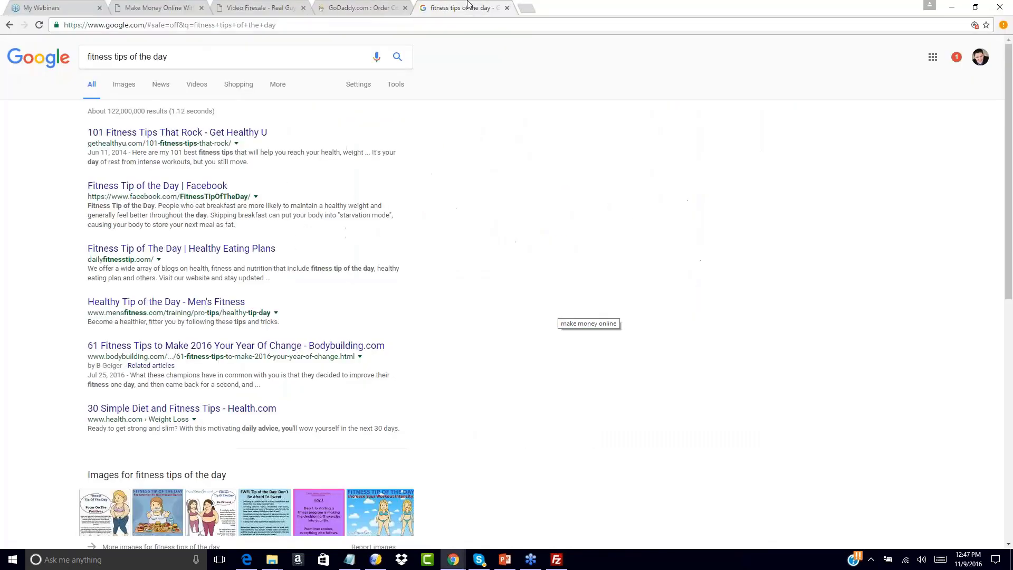
left_click(436, 22)
type("filezilla")
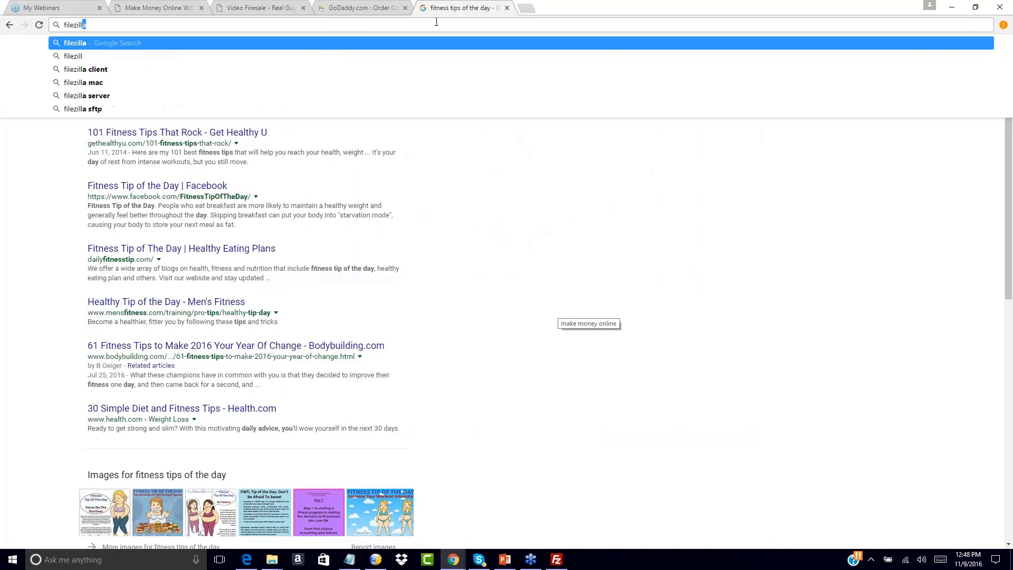
key("Return")
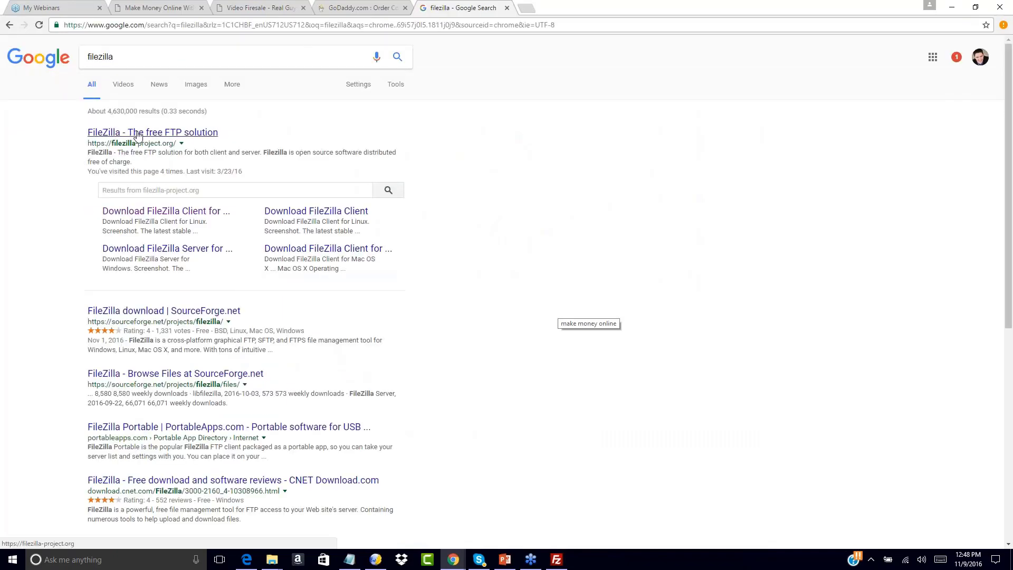
left_click(106, 136)
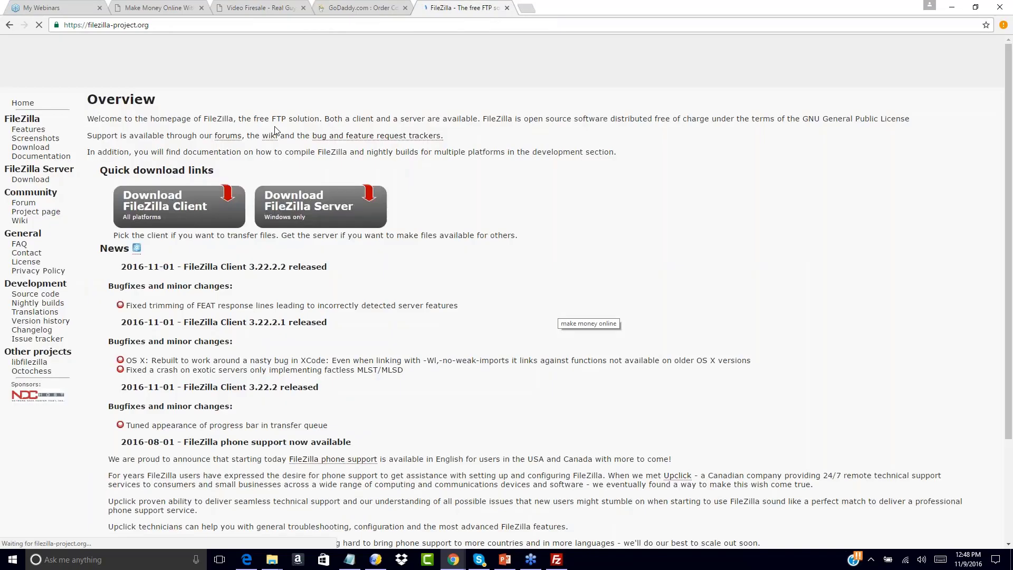
left_click(163, 208)
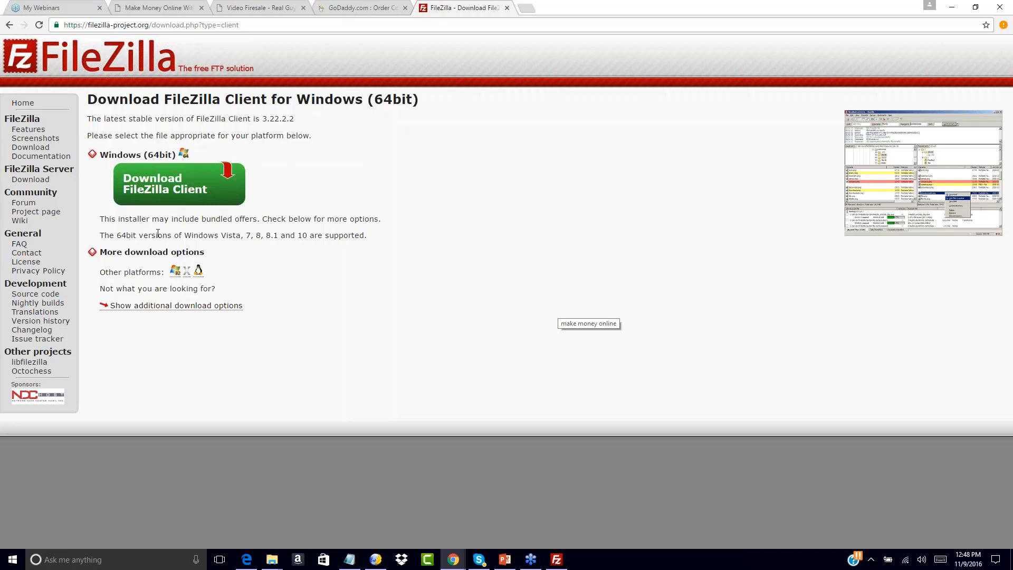
Open hostingcounts.com in a new browser tab and look over the Bluehost hosting home page.
left_click(526, 8)
type("hostingc")
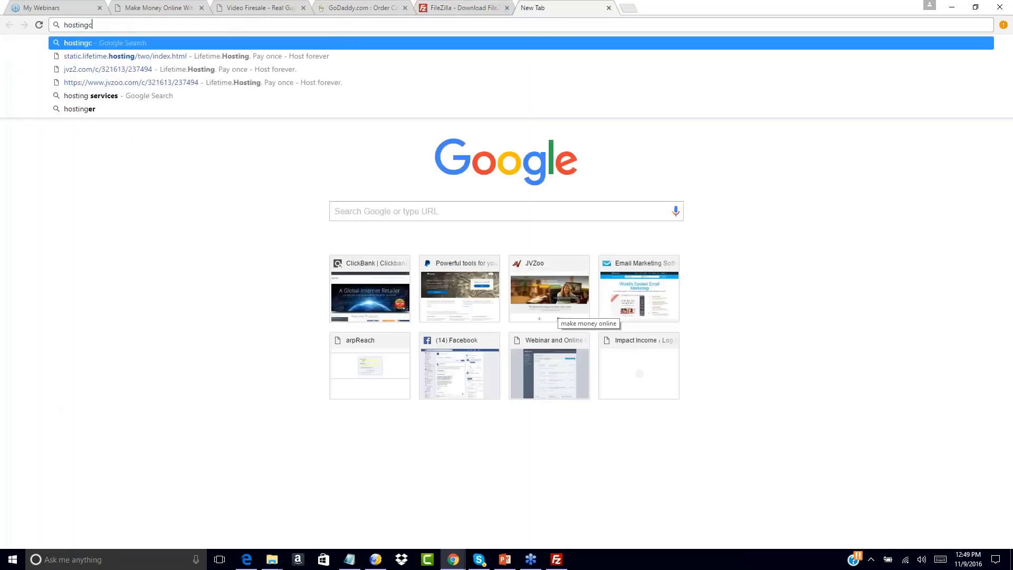
type("ounts.com")
key("Return")
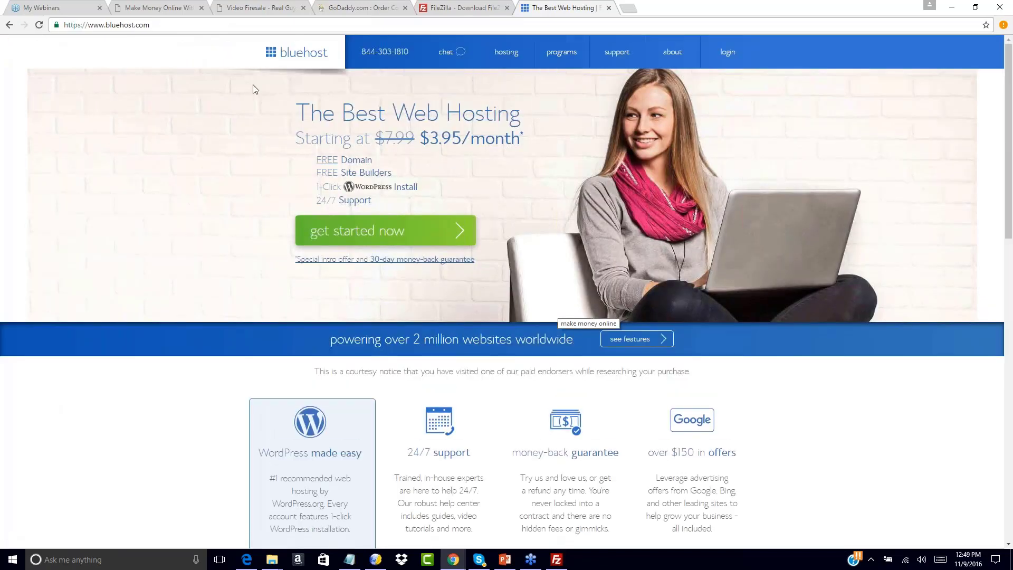
mouse_move(584, 46)
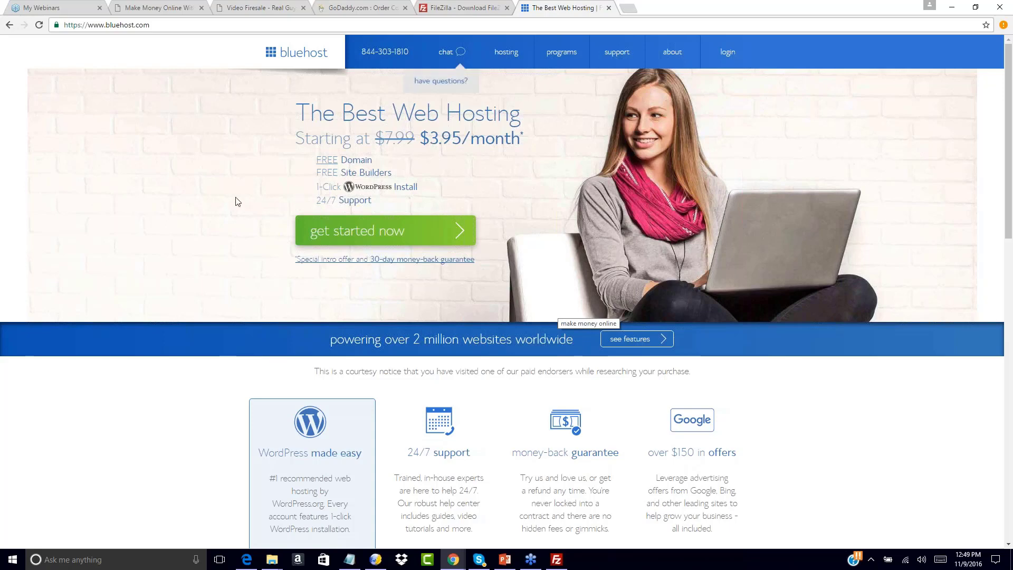
scroll(238, 201, "down", 2)
scroll(237, 201, "up", 3)
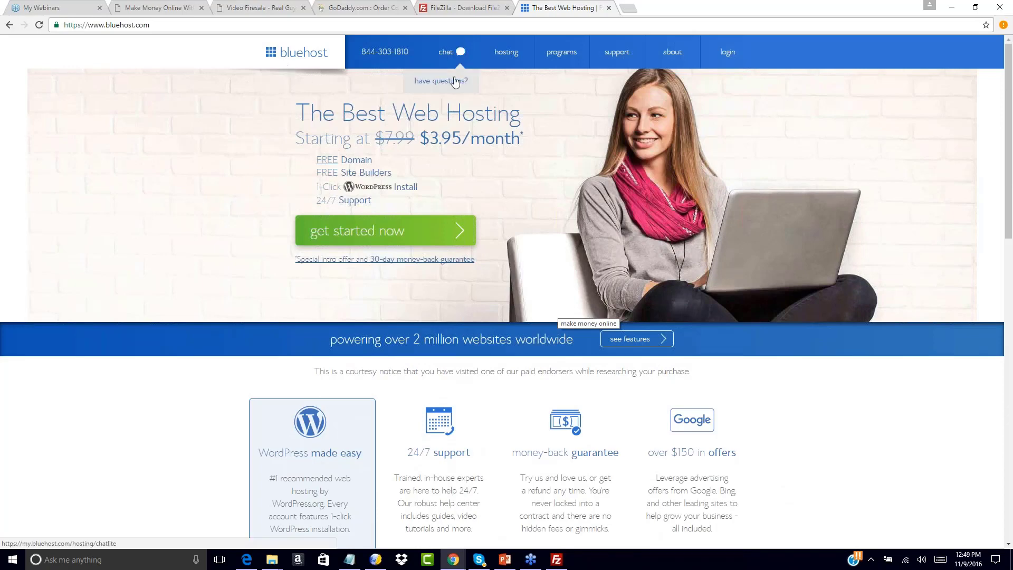
Open hostgator.com in another new browser tab and compare its home page with Bluehost's.
left_click(631, 9)
type("hostgator.com")
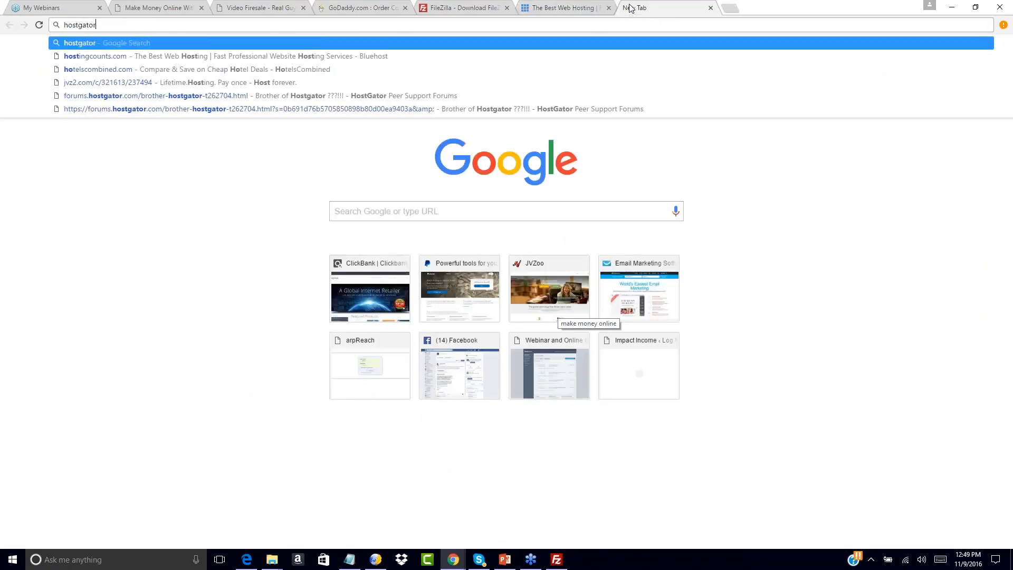
key("Return")
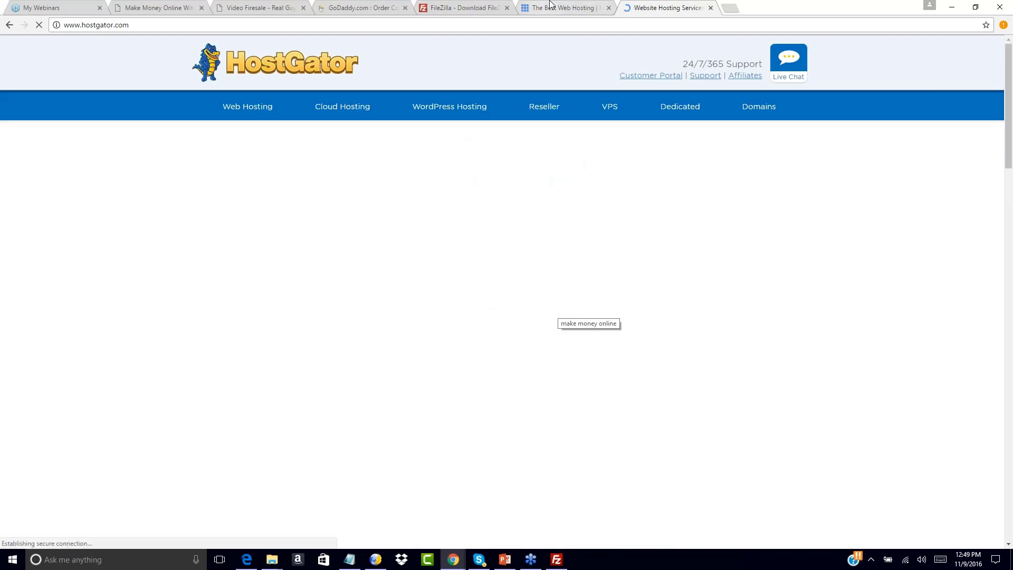
left_click(602, 7)
left_click(656, 7)
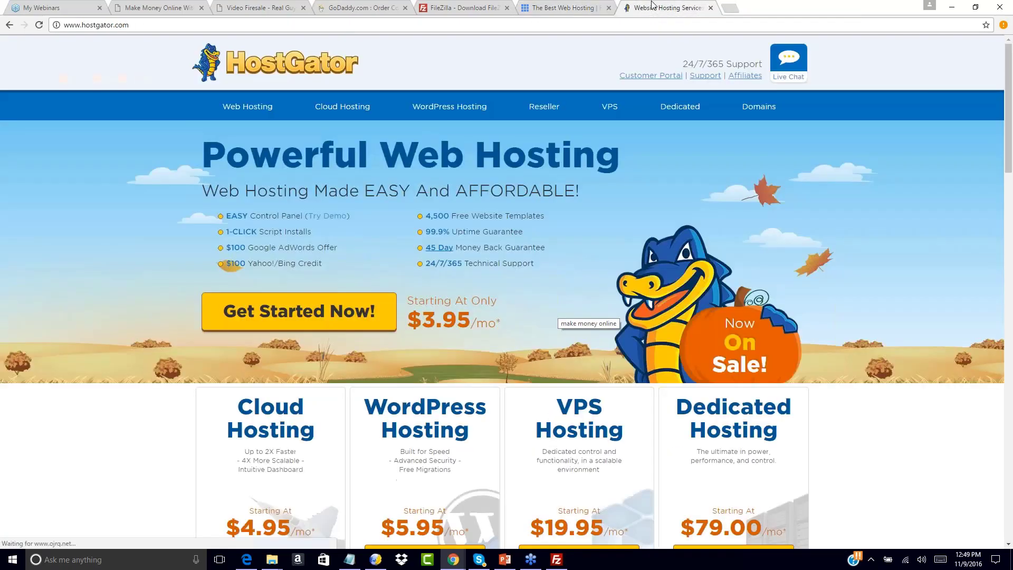
left_click(576, 5)
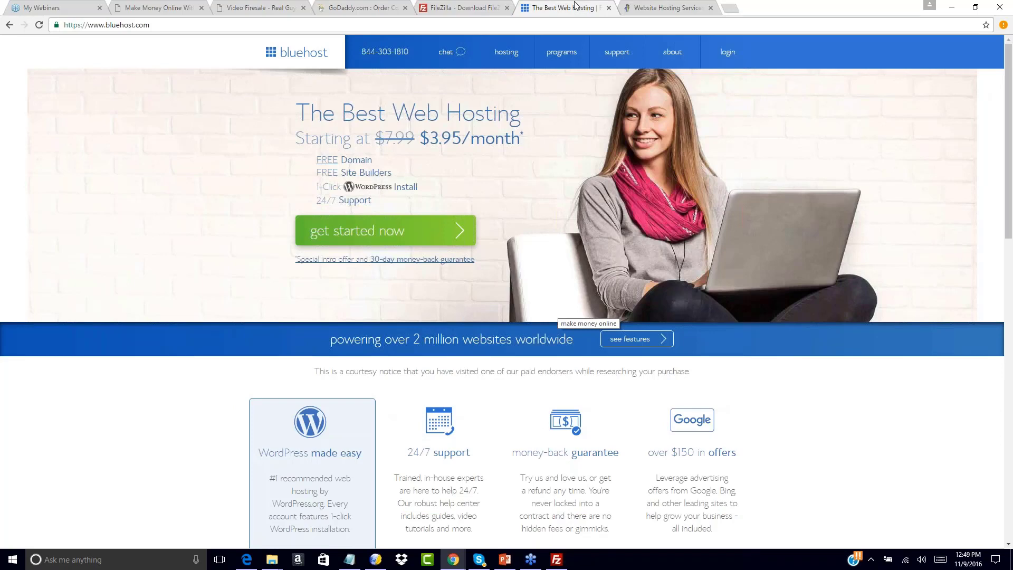
left_click(658, 8)
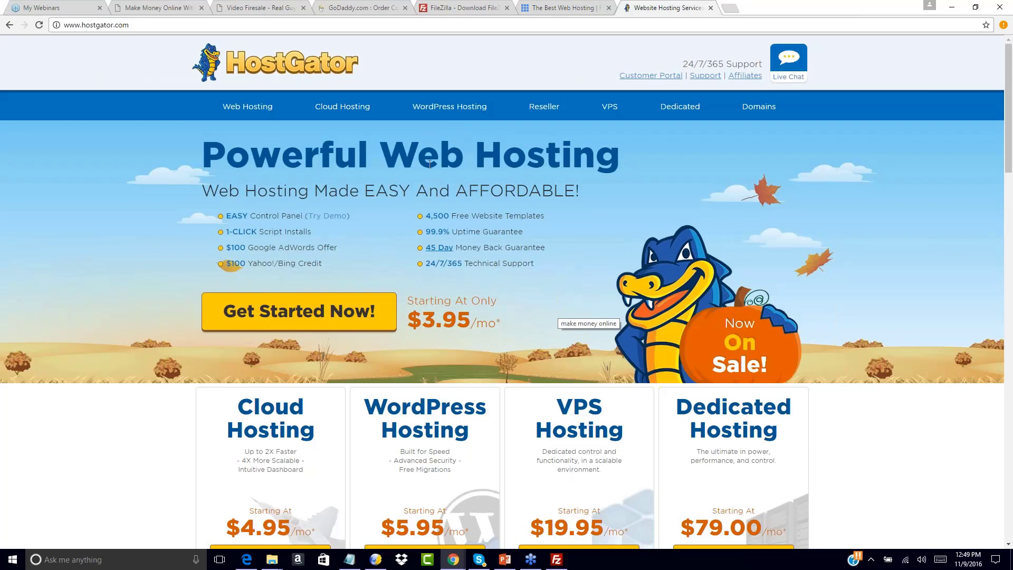
left_click(555, 7)
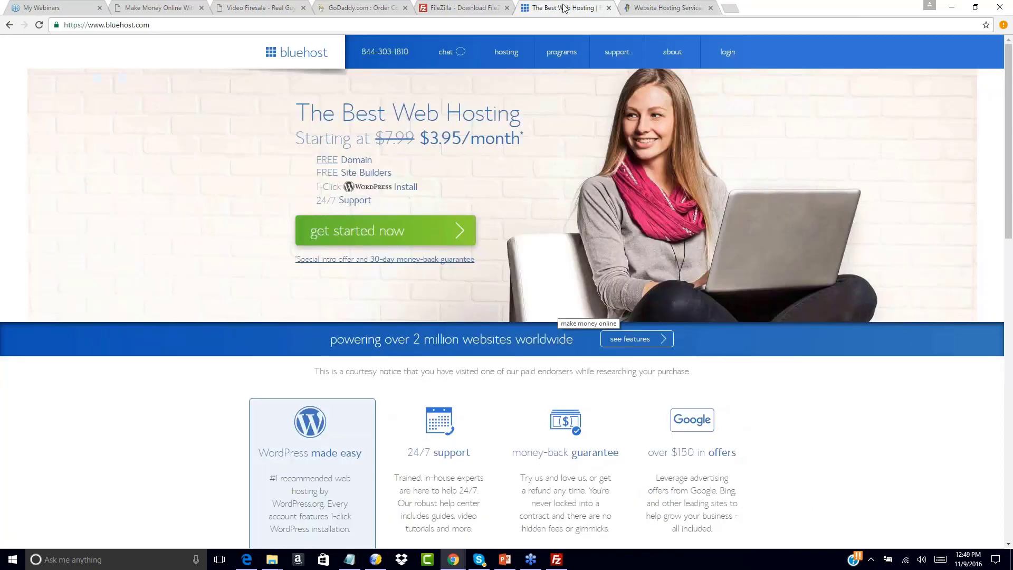
left_click(663, 7)
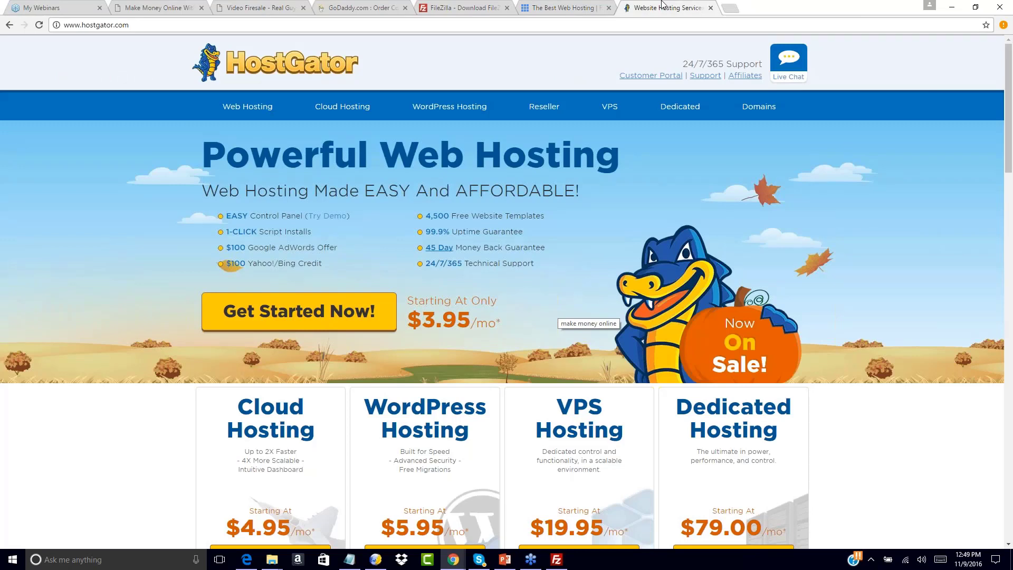
Visit Bluehost's self-help support page and return to its home page.
left_click(580, 7)
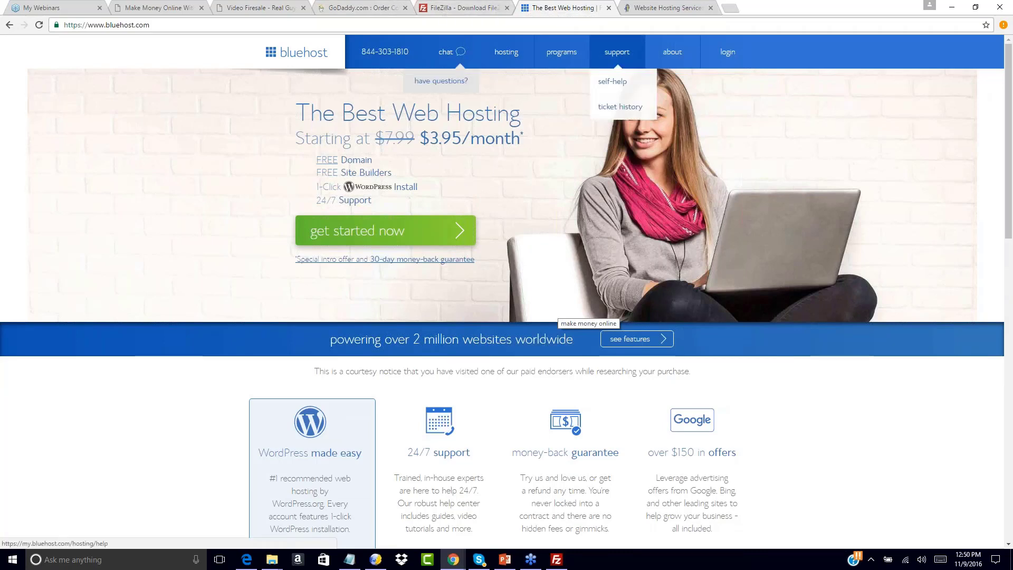
left_click(612, 81)
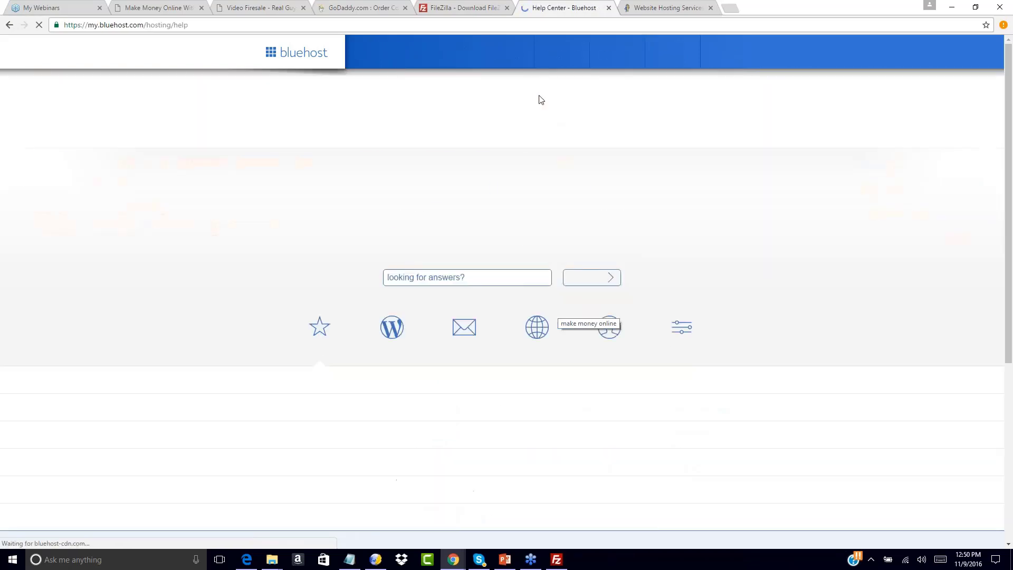
left_click(9, 25)
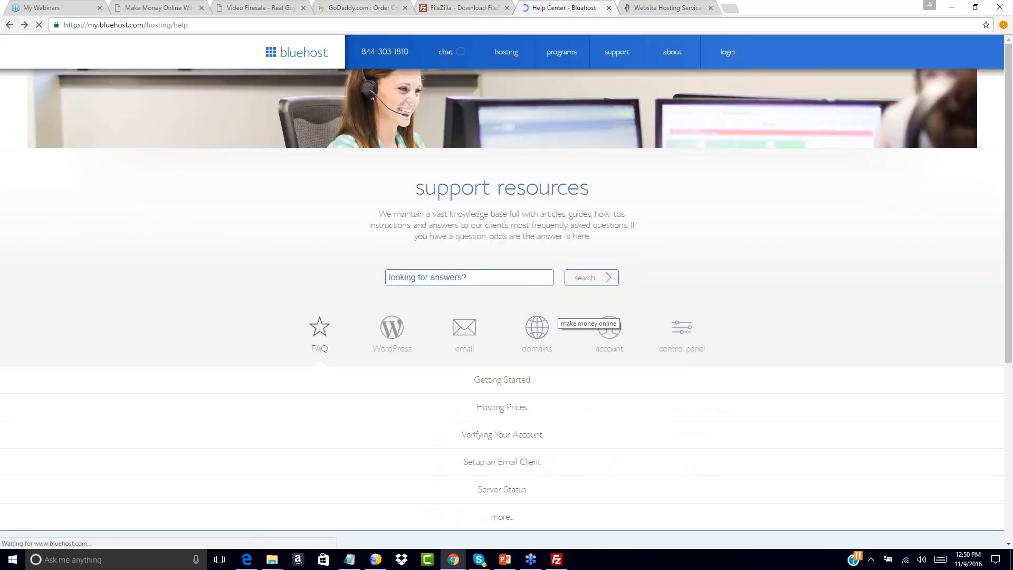
Close the FileZilla download page in the browser and switch to the FileZilla client.
left_click(456, 8)
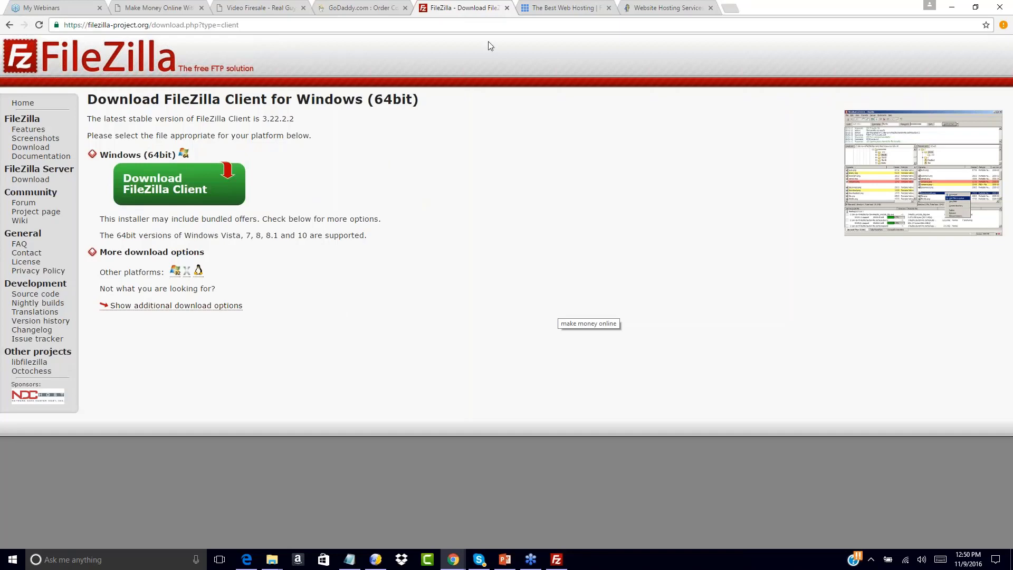
left_click(506, 8)
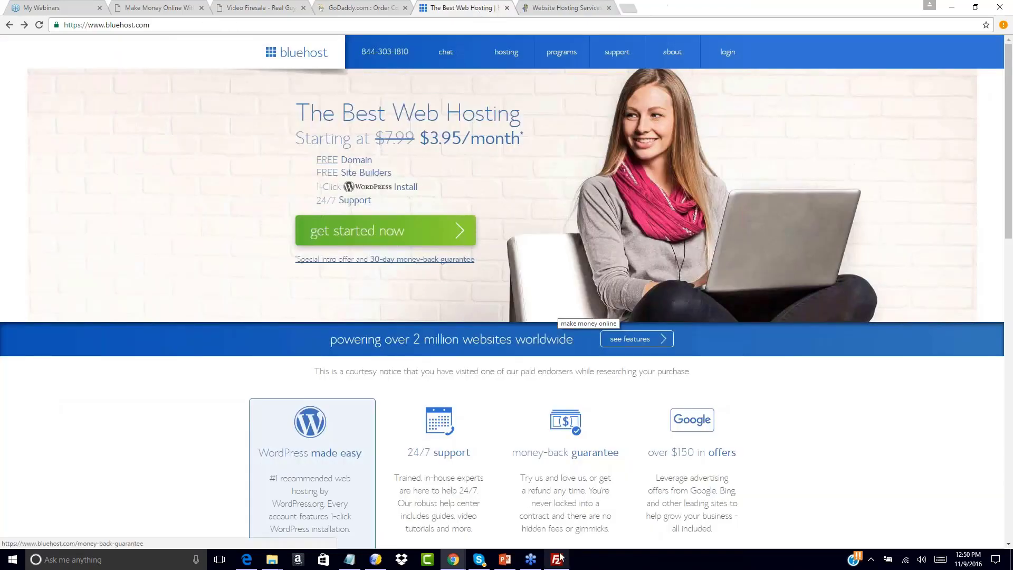
left_click(557, 559)
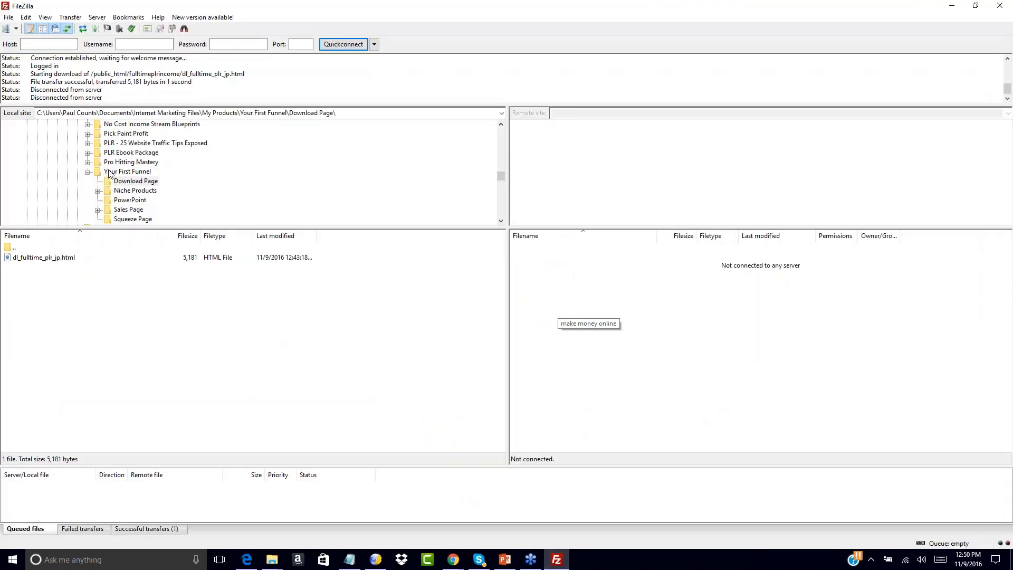
Add a new site entry to My Sites in the Site Manager.
left_click(17, 29)
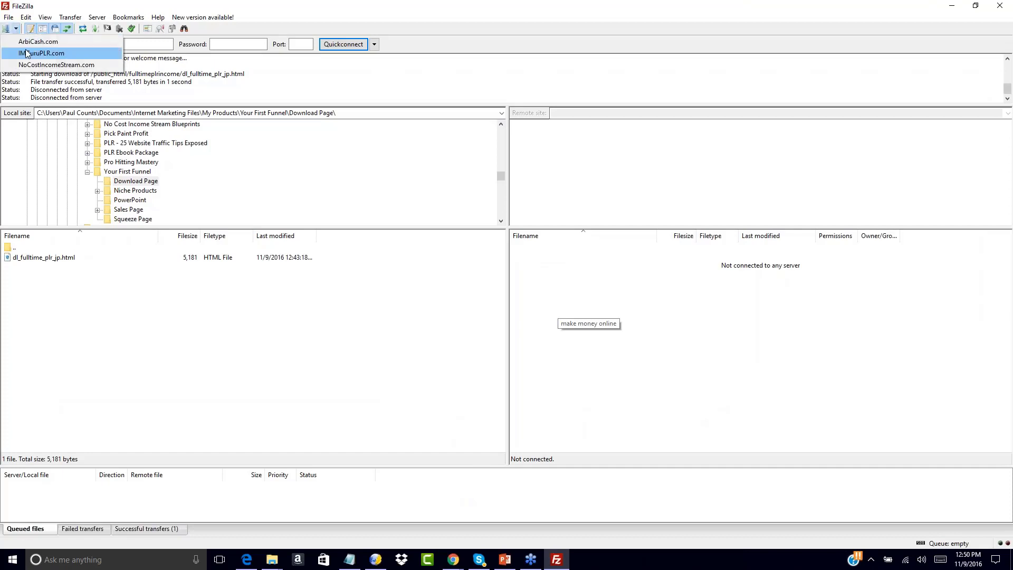
left_click(7, 30)
left_click(7, 30)
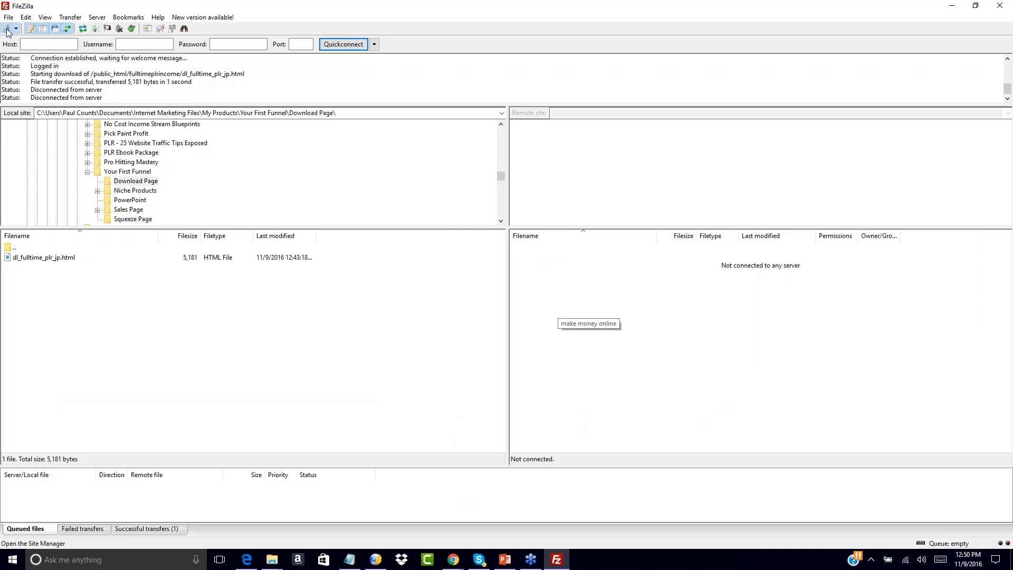
left_click(369, 336)
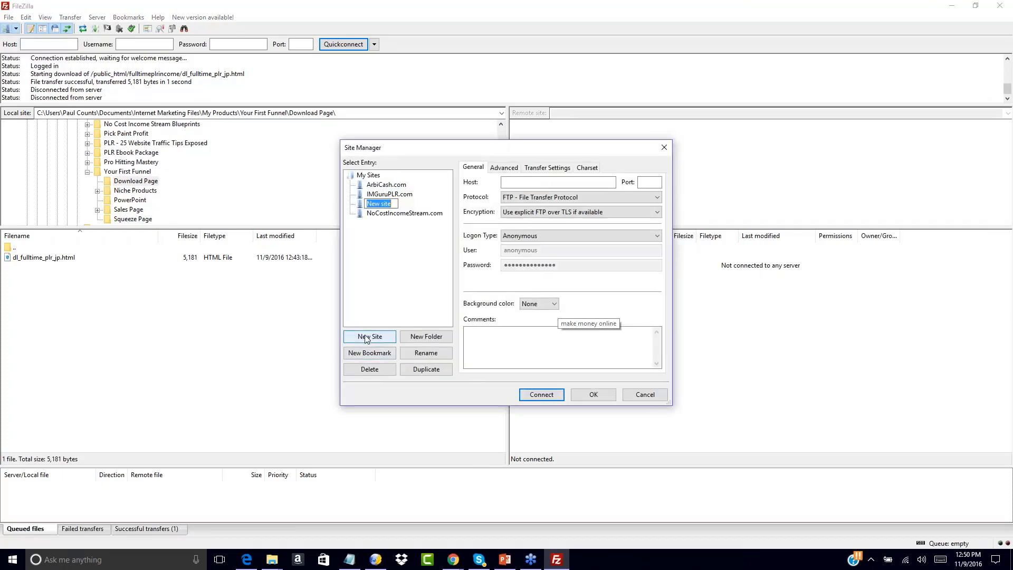
left_click(514, 183)
type("your")
key("BackSpace")
key("BackSpace")
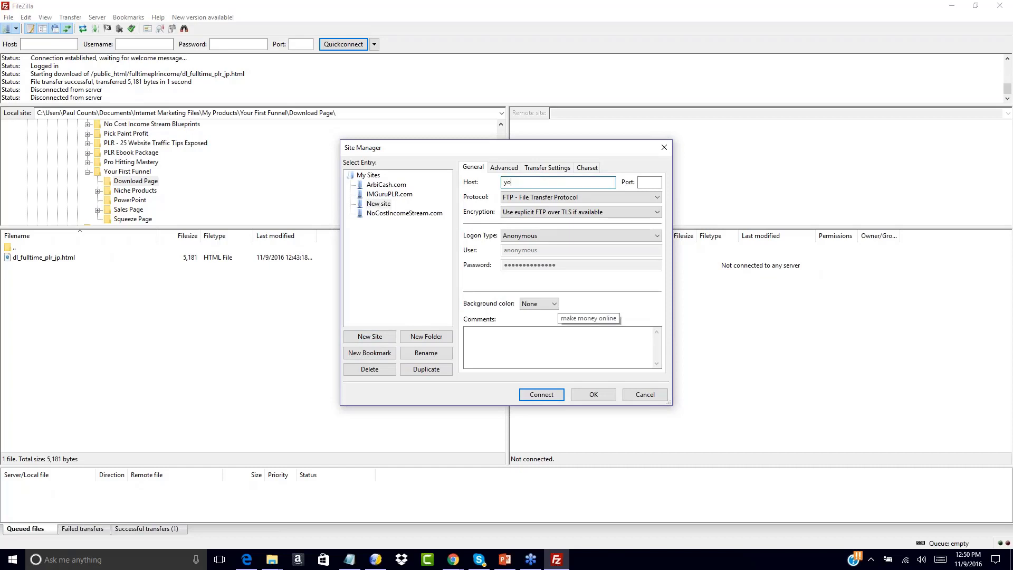
left_click(376, 204)
right_click(377, 206)
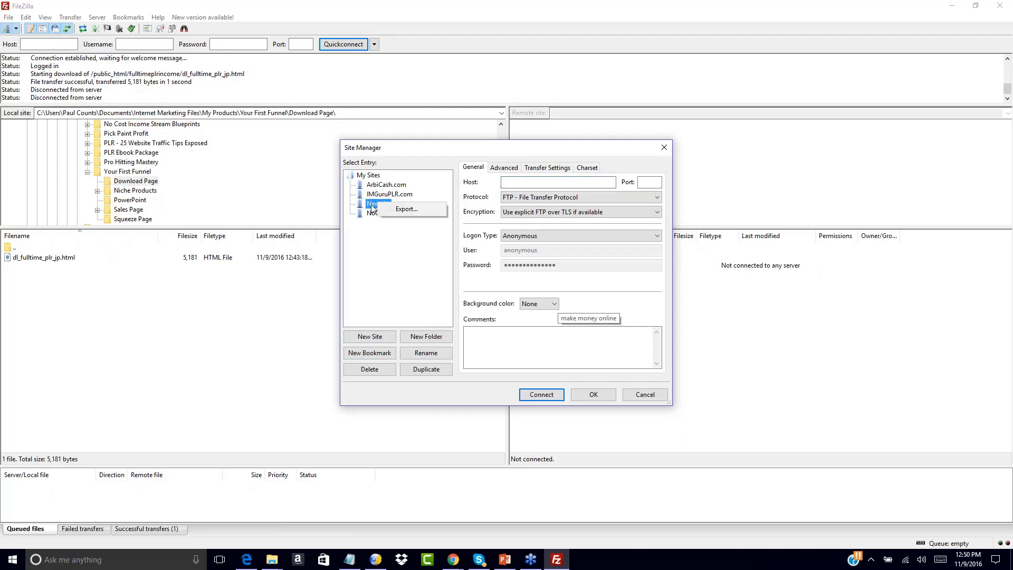
double_click(373, 205)
left_click(544, 319)
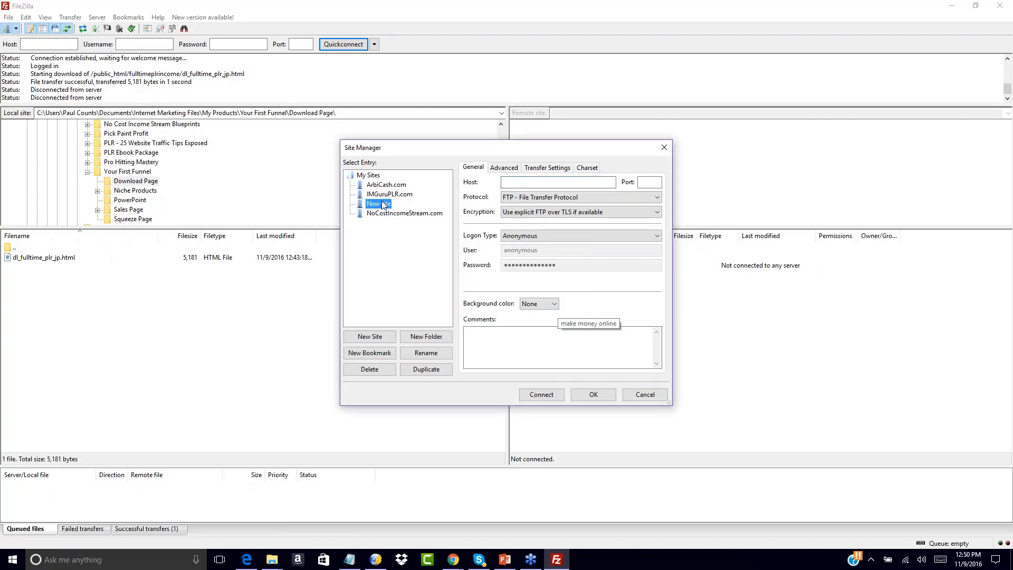
left_click(420, 353)
left_click(442, 336)
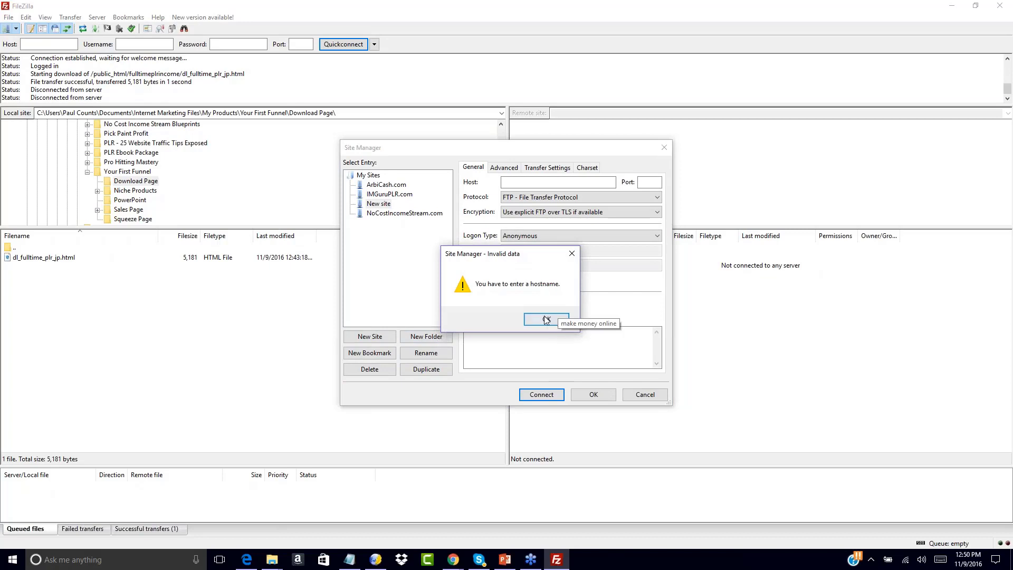
left_click(546, 318)
Rename the new site entry as YourFitnessOffer.com.
left_click(379, 203)
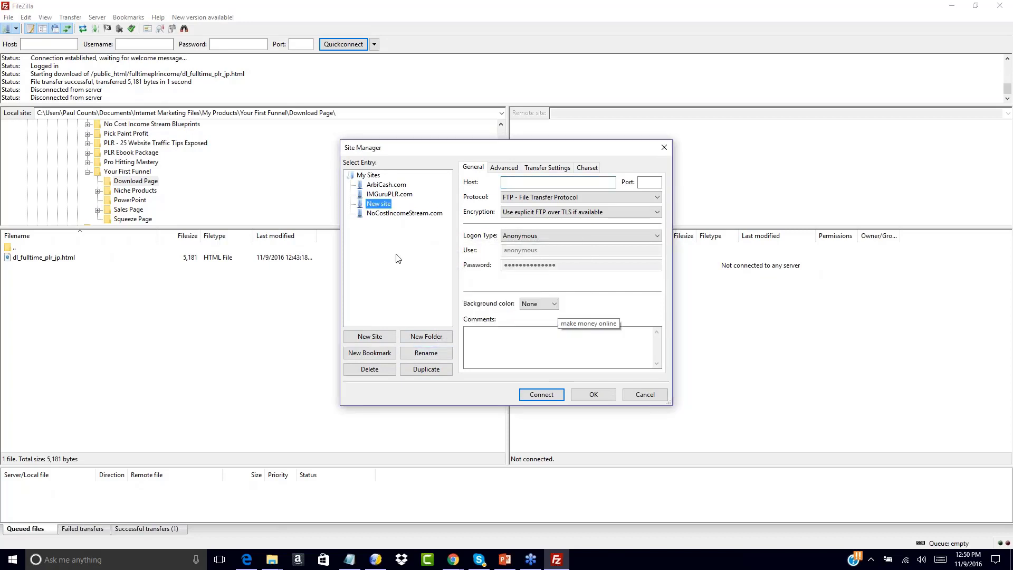
left_click(415, 354)
type("YourFitnessOffer.com")
key("Return")
Set the site's host to yourfitnessoffer.com, keep the FTP - File Transfer Protocol option, and set encryption to Only use plain FTP (insecure).
left_click(511, 181)
type("yourfitness")
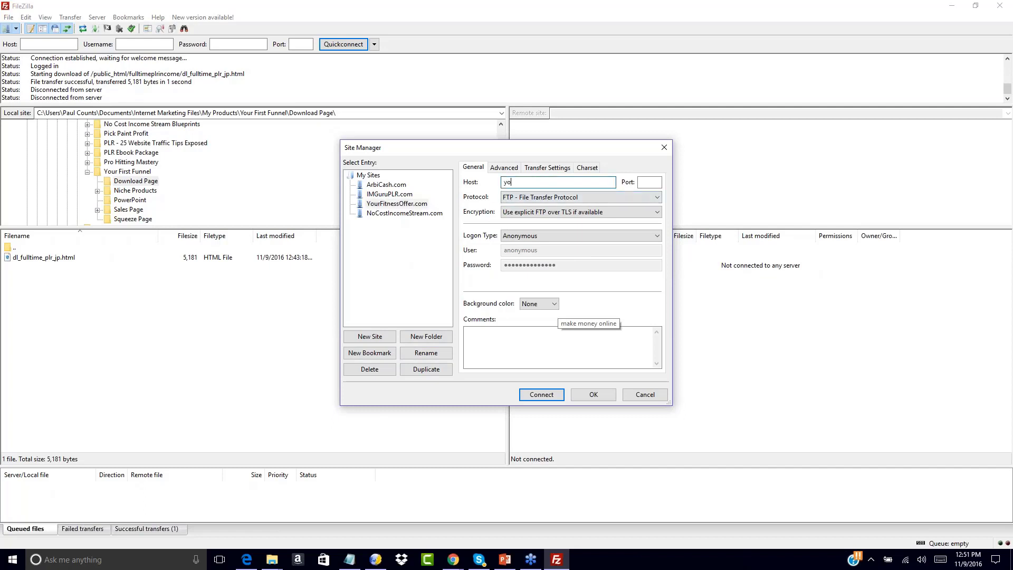
type("offer.com")
left_click(584, 198)
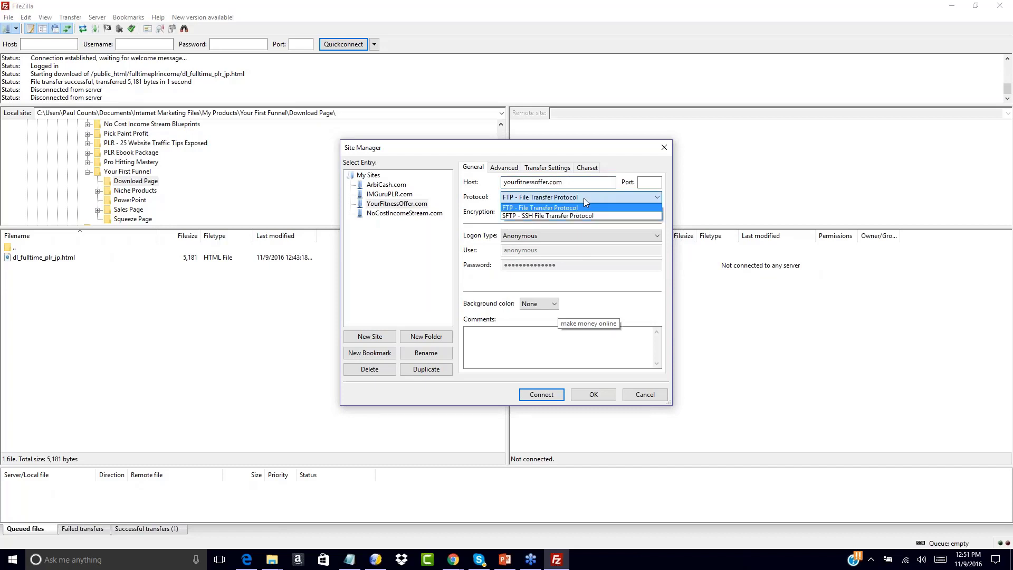
left_click(525, 208)
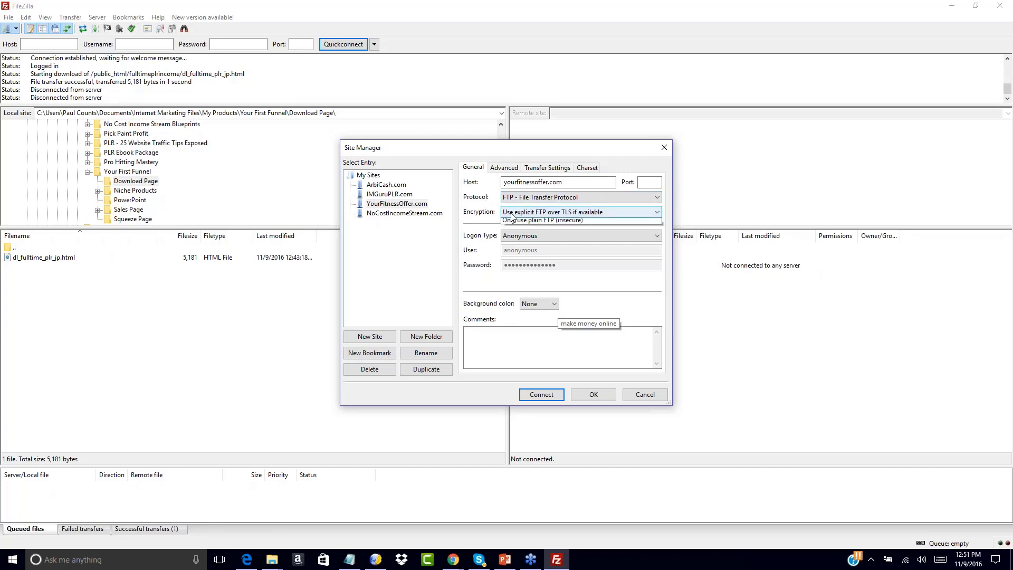
left_click(511, 214)
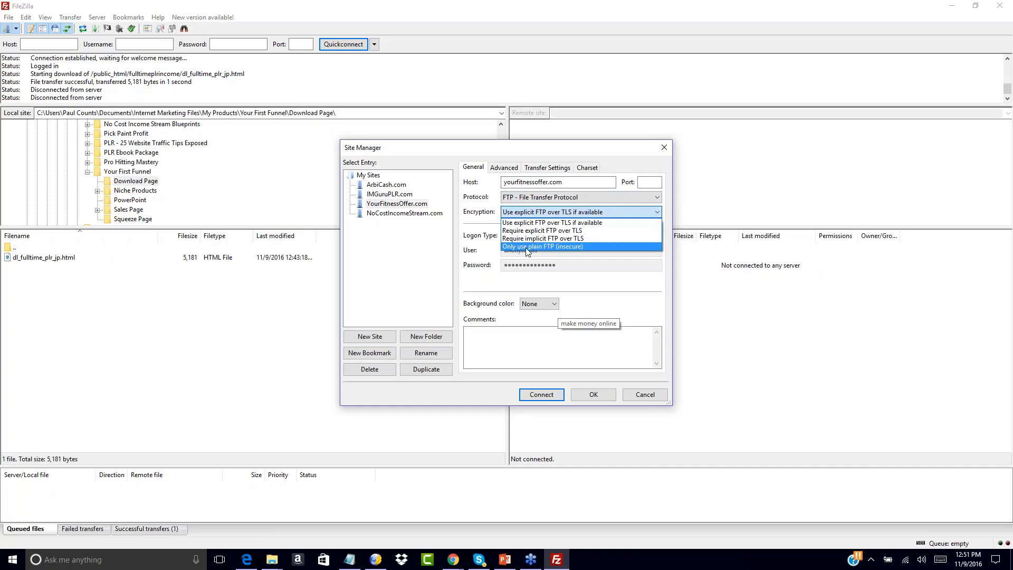
left_click(525, 248)
Set the logon type to Normal, enter username as the user, fill in the account password, and save the site entry.
left_click(518, 237)
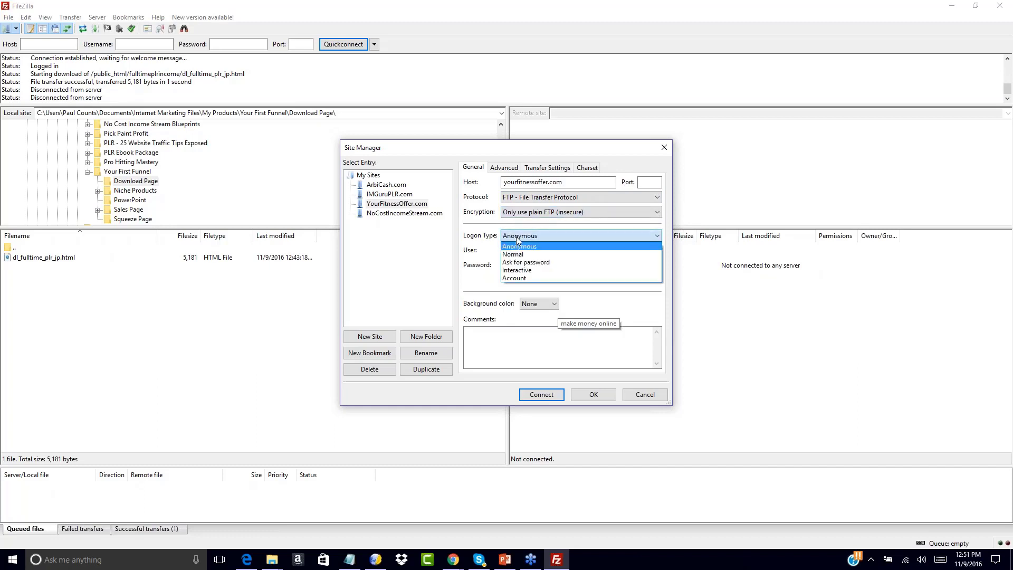
left_click(513, 252)
double_click(542, 252)
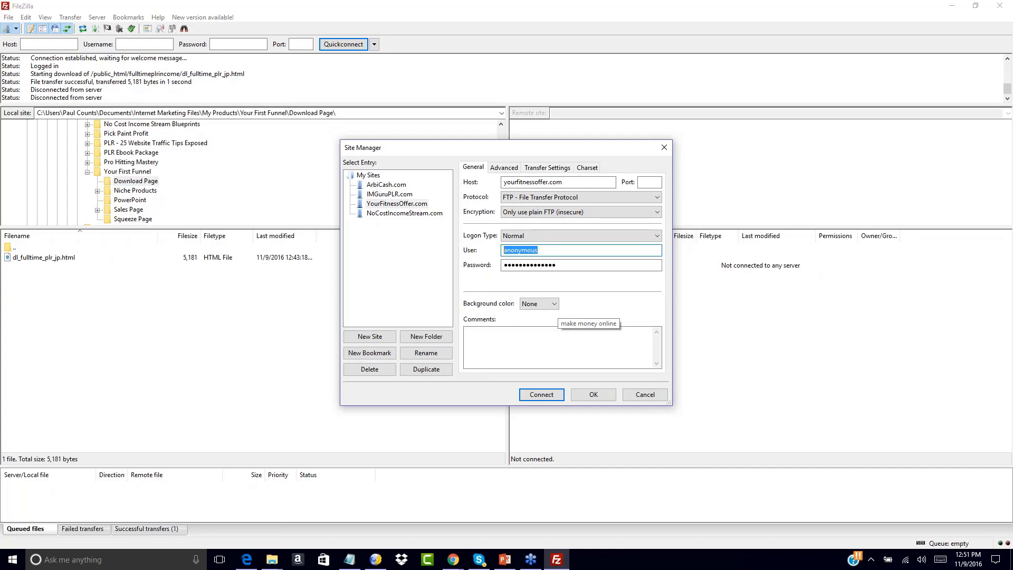
type("username")
key("Tab")
type("password123")
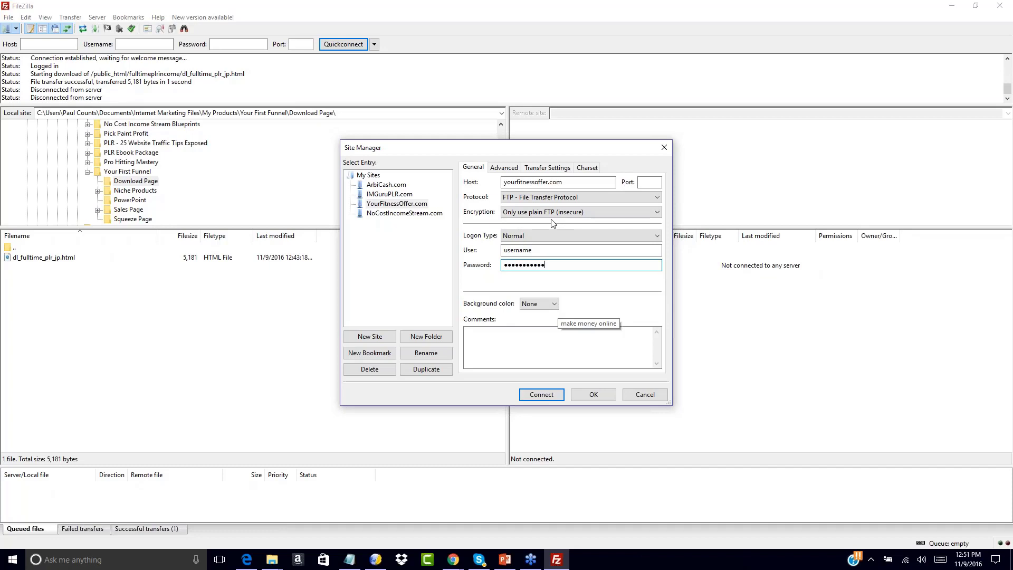
left_click(573, 182)
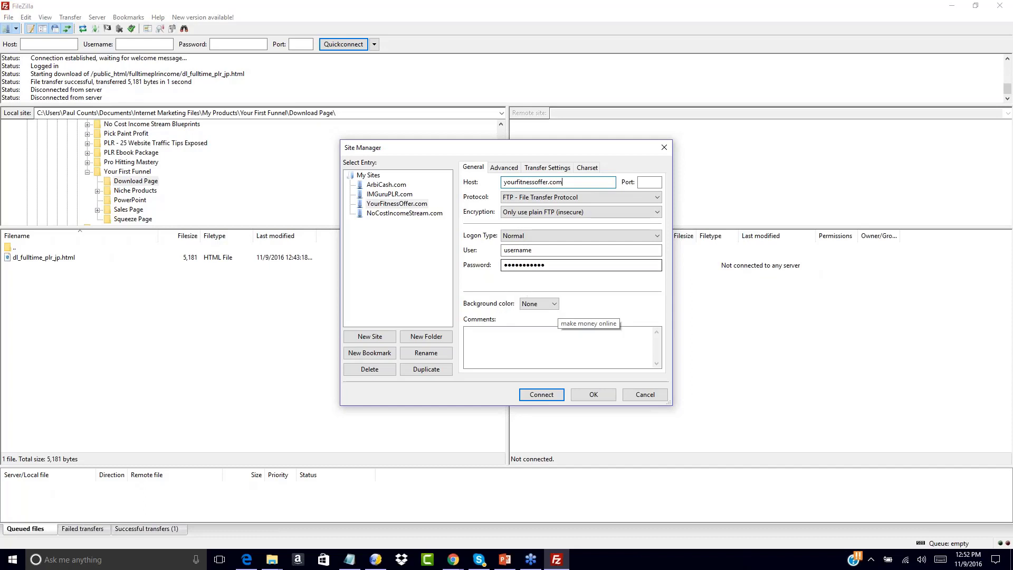
left_click(590, 397)
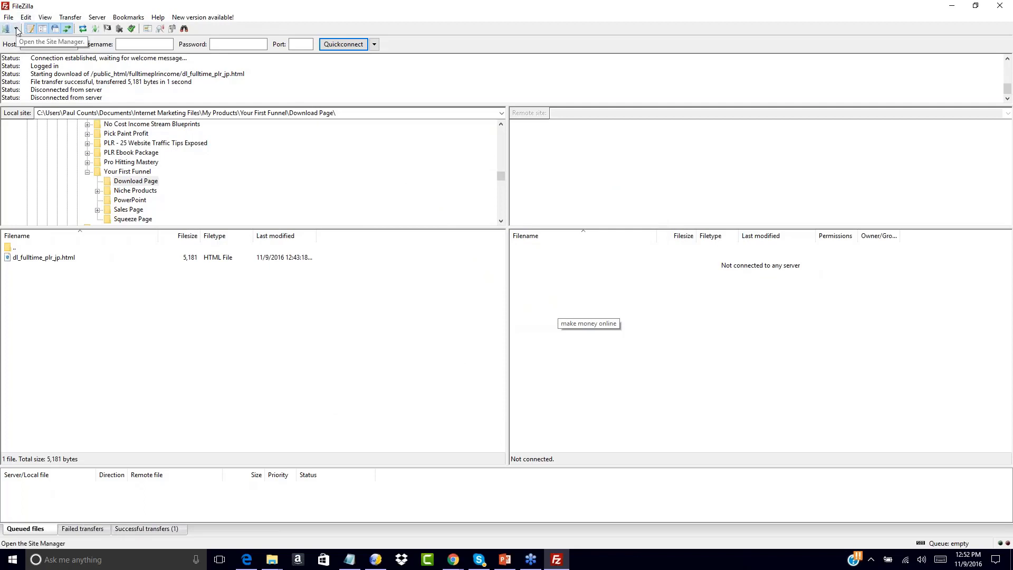
Try to connect to the saved YourFitnessOffer.com site.
left_click(13, 559)
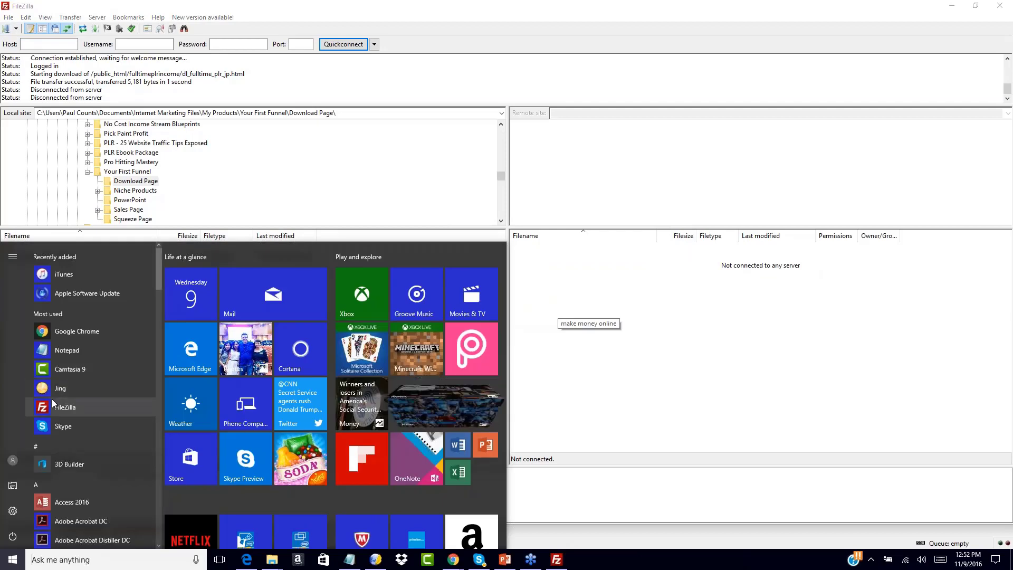
left_click(10, 560)
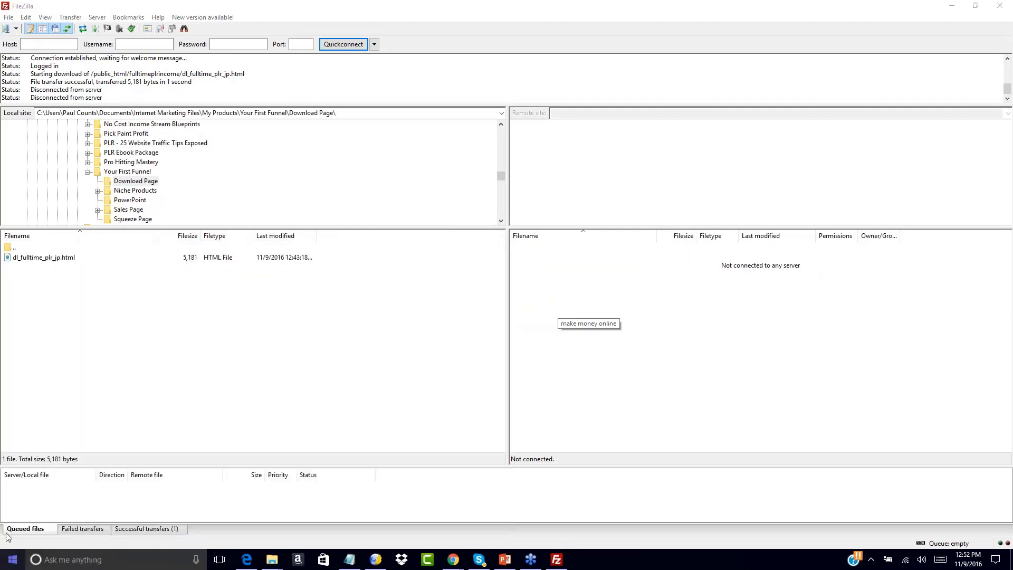
left_click(16, 29)
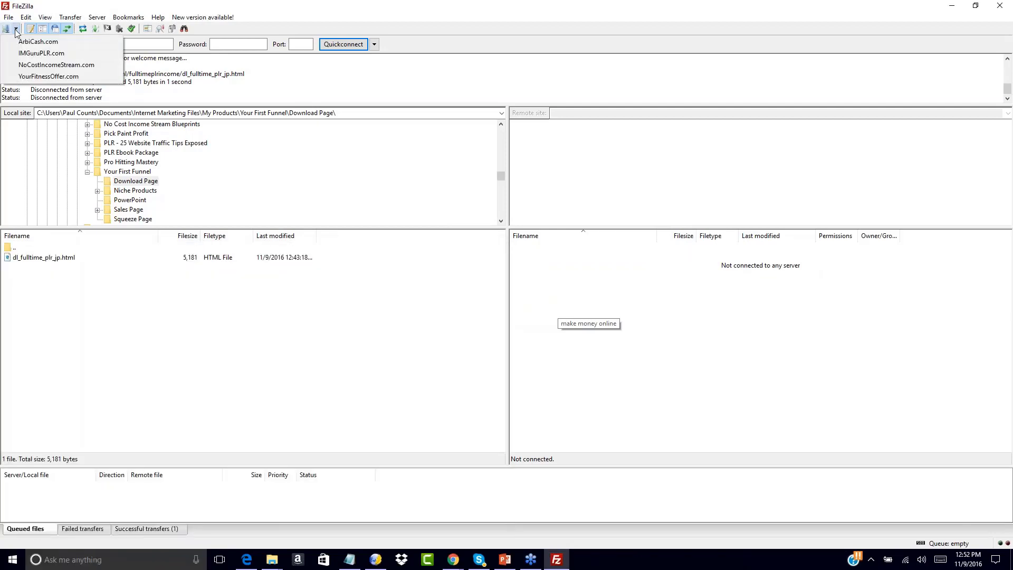
left_click(27, 77)
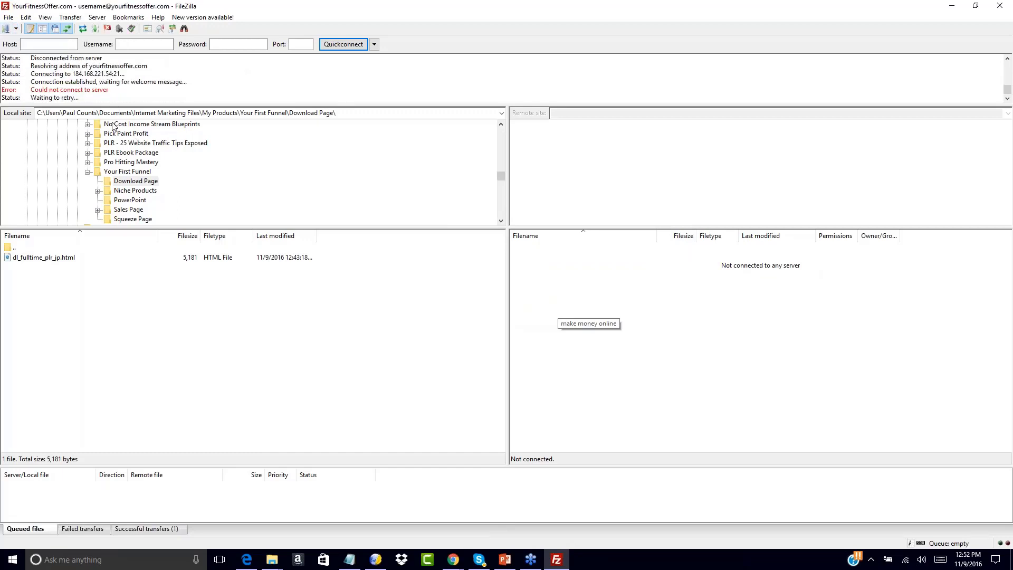
Connect to the saved IMGuruPLR.com site and open its public_html folder on the server.
left_click(16, 30)
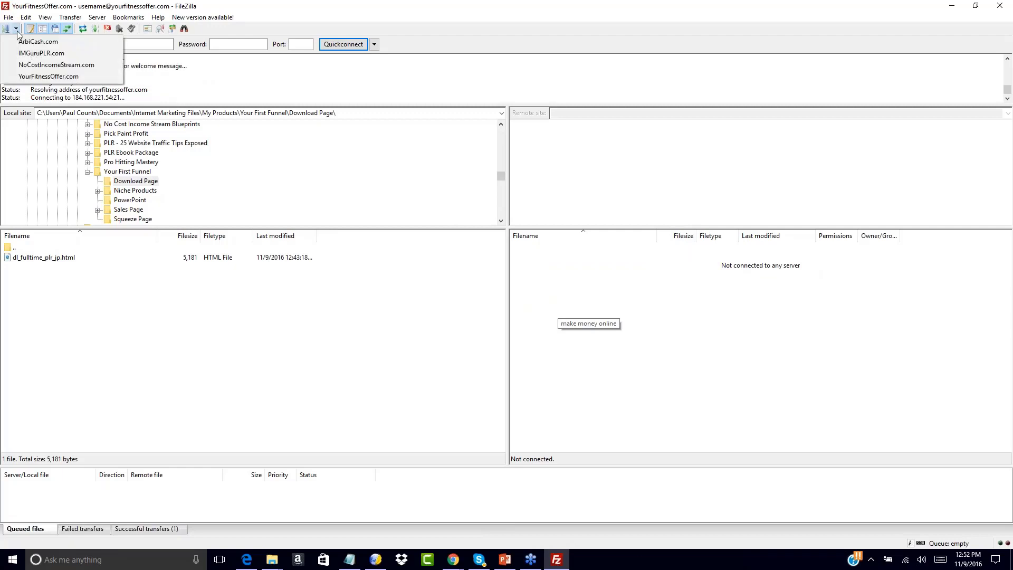
left_click(42, 53)
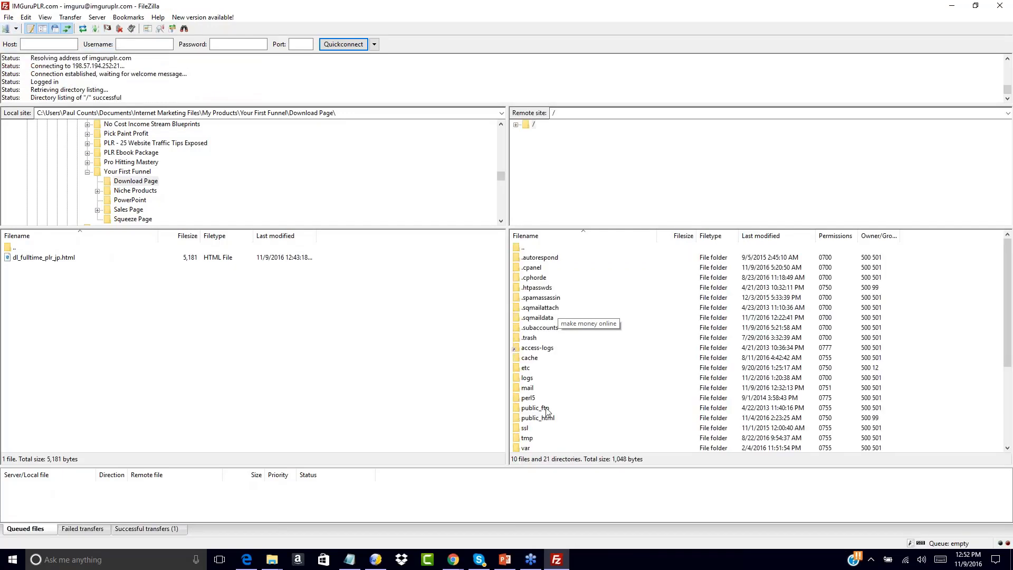
double_click(517, 420)
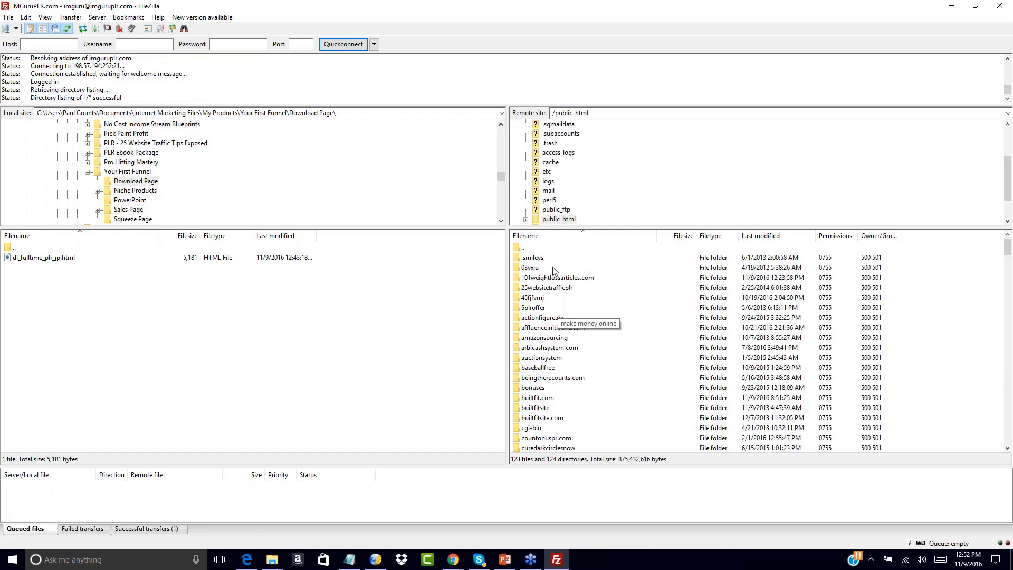
double_click(518, 246)
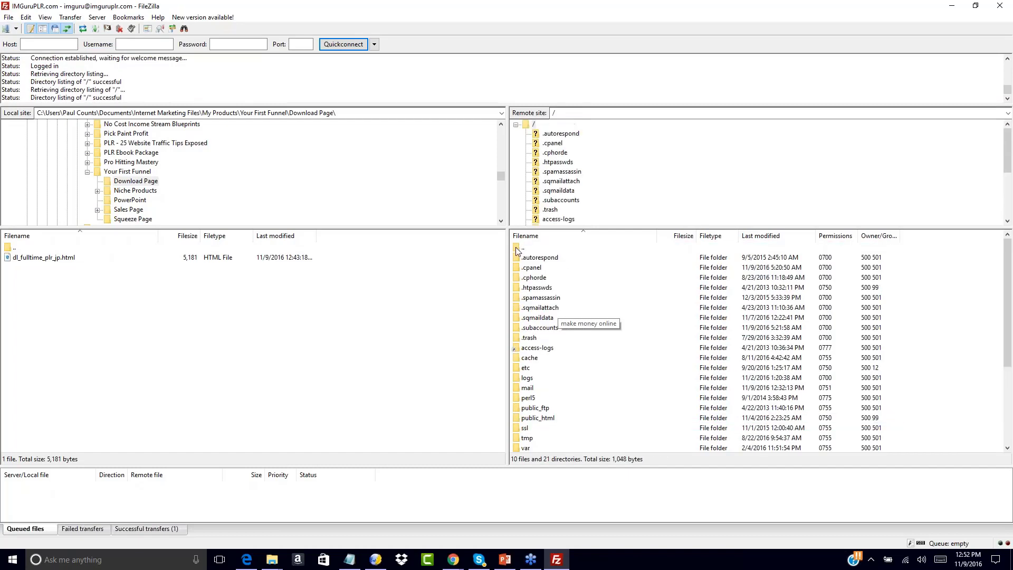
double_click(523, 418)
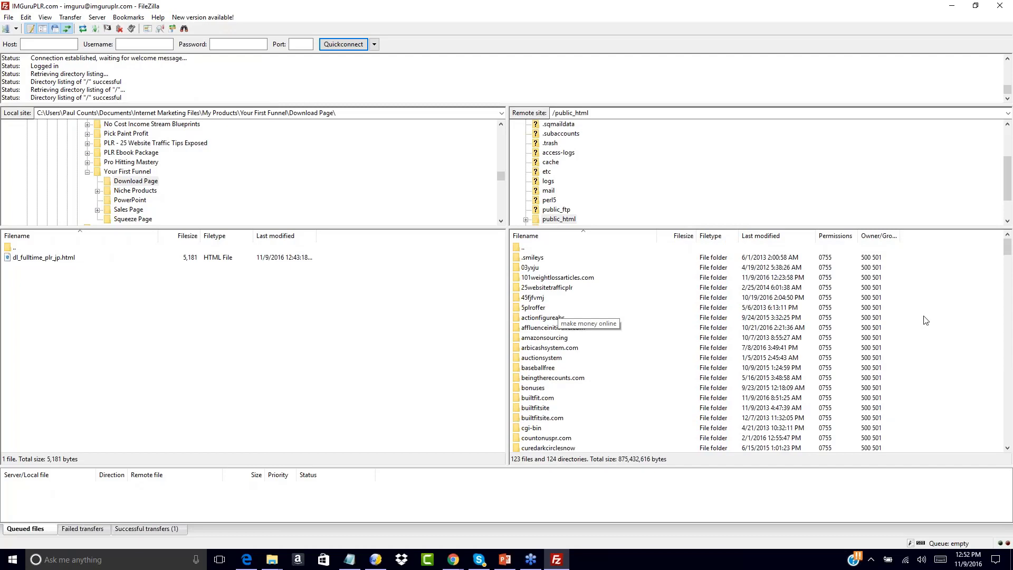
Look through the existing site folders inside the server's public_html directory.
scroll(933, 319, "down", 3)
scroll(933, 320, "up", 3)
scroll(934, 316, "down", 3)
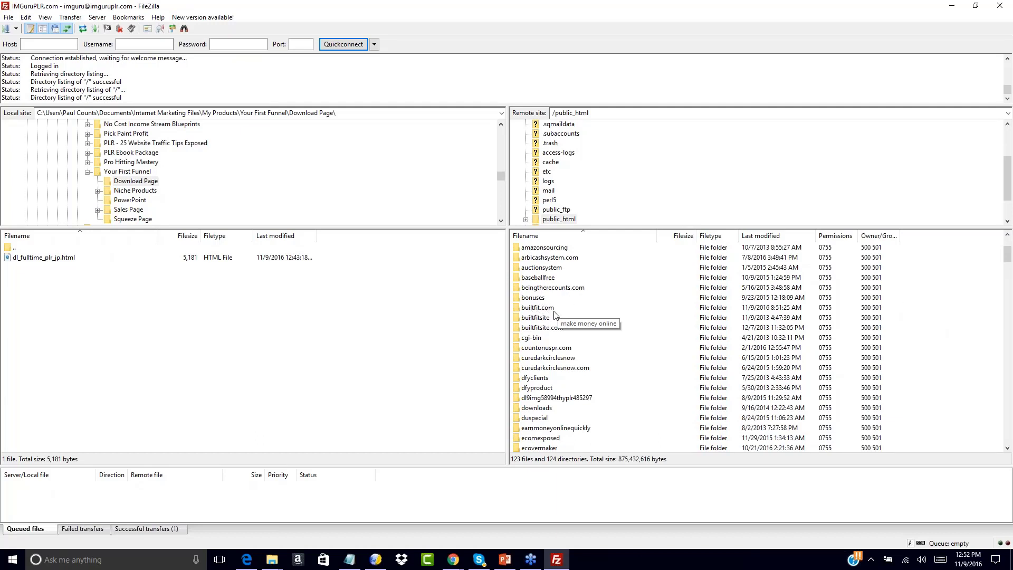
scroll(905, 344, "down", 1)
scroll(912, 331, "down", 1)
scroll(913, 331, "down", 1)
scroll(913, 331, "down", 4)
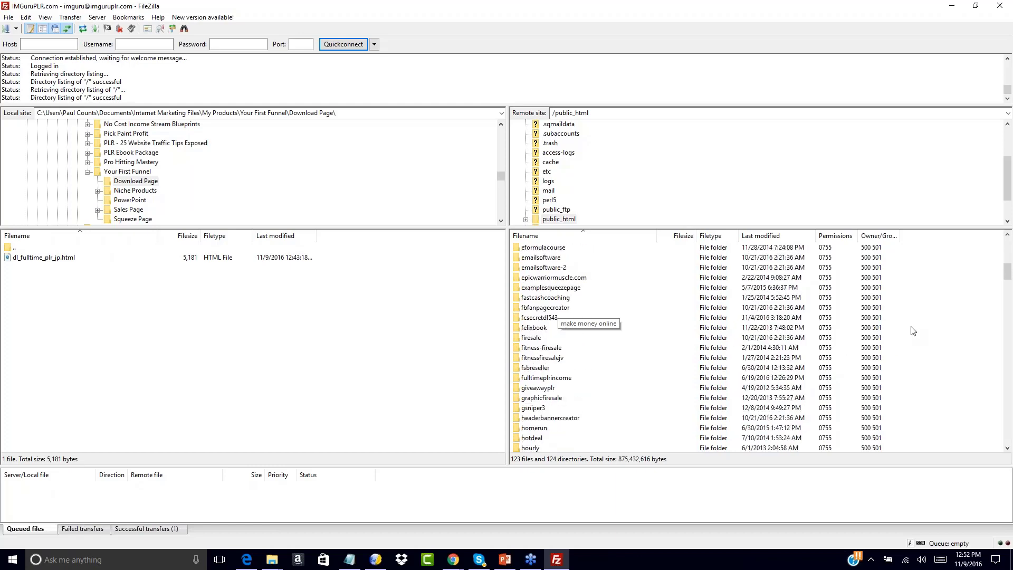
scroll(913, 330, "up", 10)
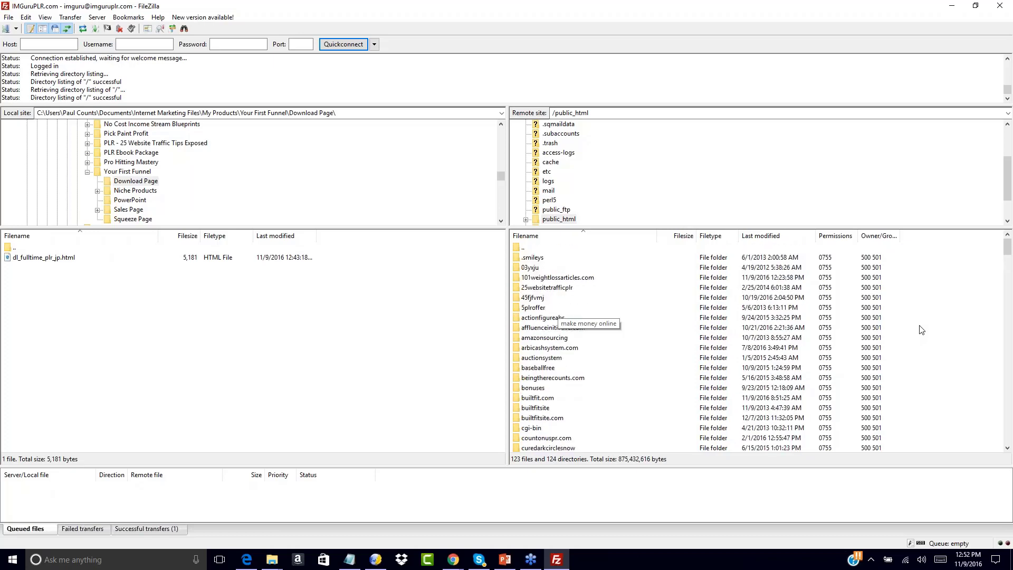
Create a directory named freeoffer1 inside the server's public_html folder and open it.
right_click(921, 330)
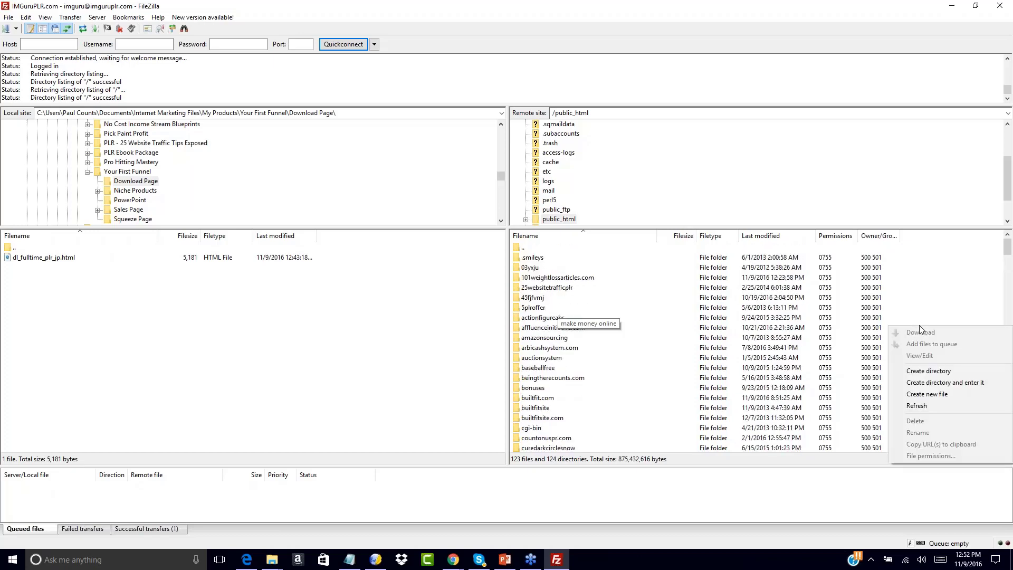
left_click(921, 371)
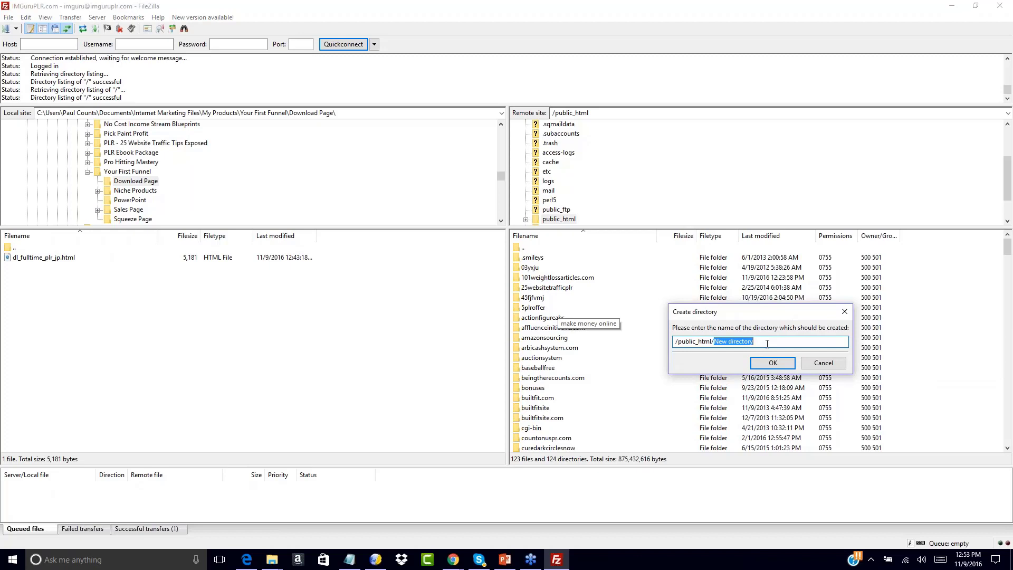
type("freeoffer1")
left_click(762, 364)
scroll(941, 356, "down", 10)
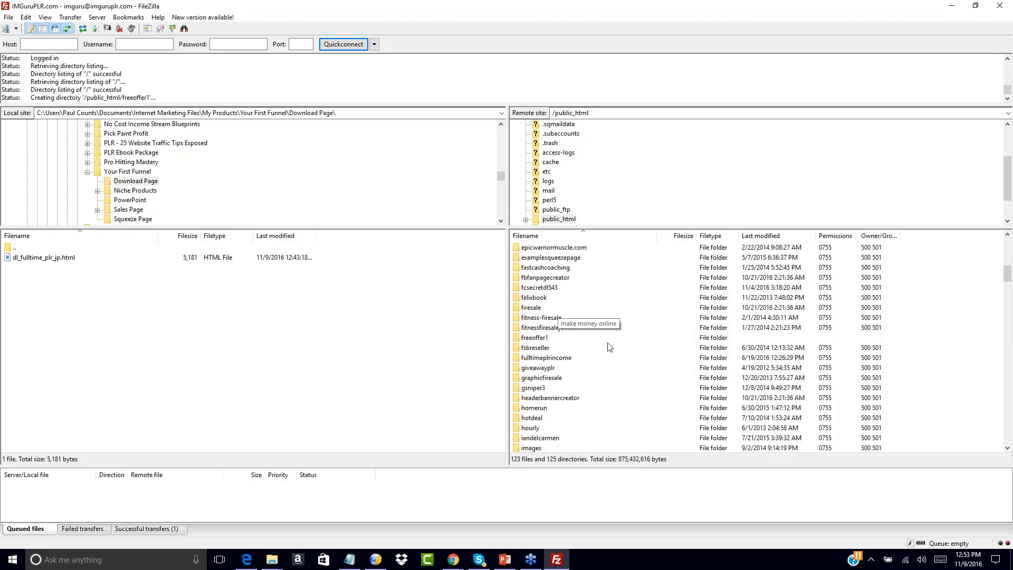
double_click(517, 341)
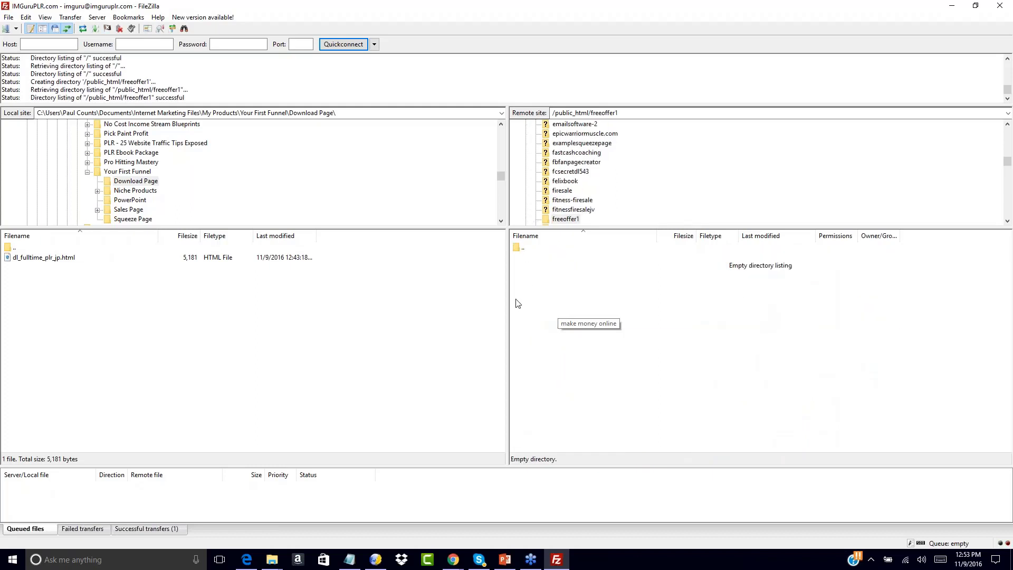
Browse the local files to the Squeeze Page folder inside Your First Funnel.
double_click(9, 248)
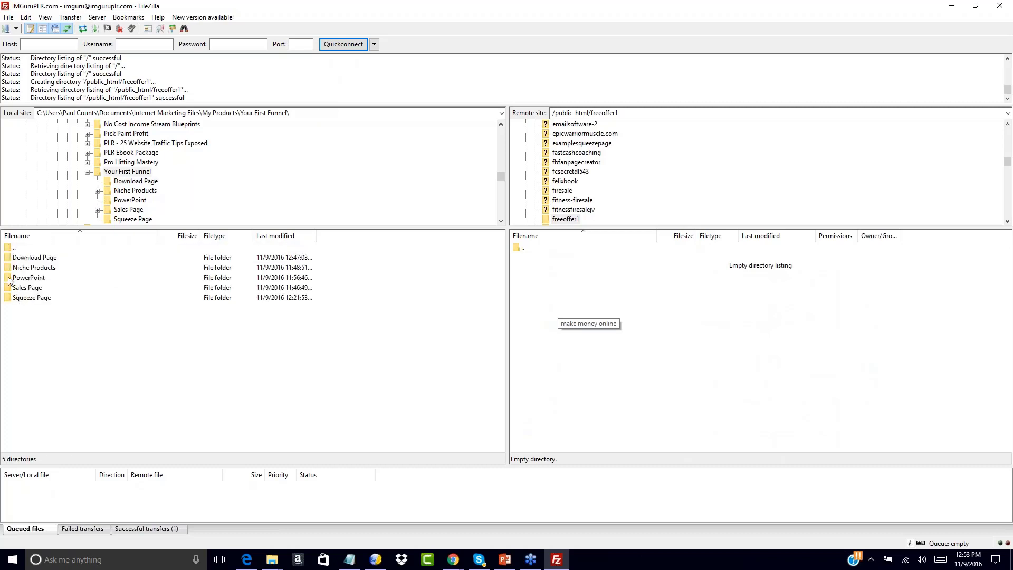
double_click(9, 248)
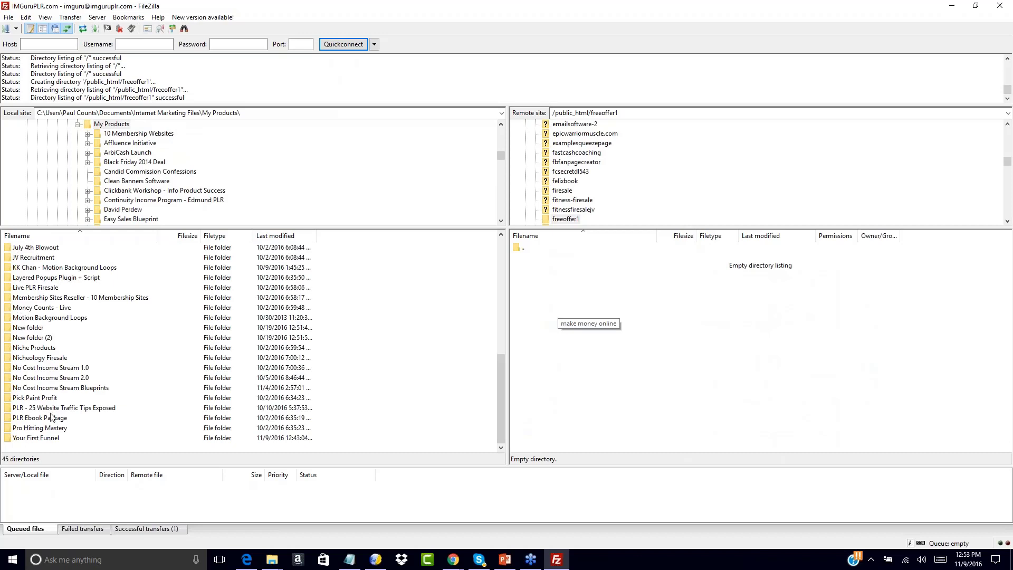
double_click(10, 440)
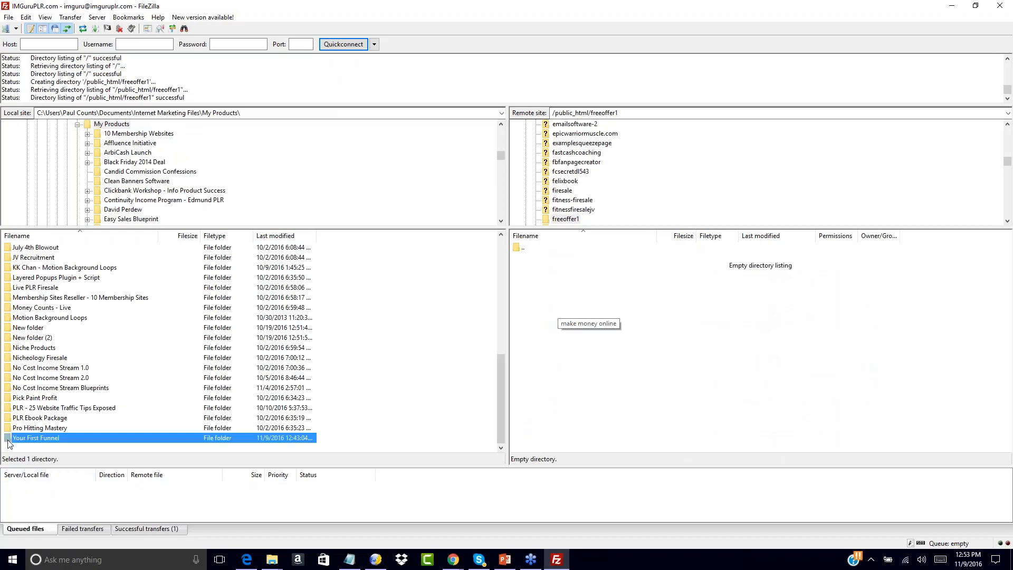
left_click(10, 299)
double_click(10, 298)
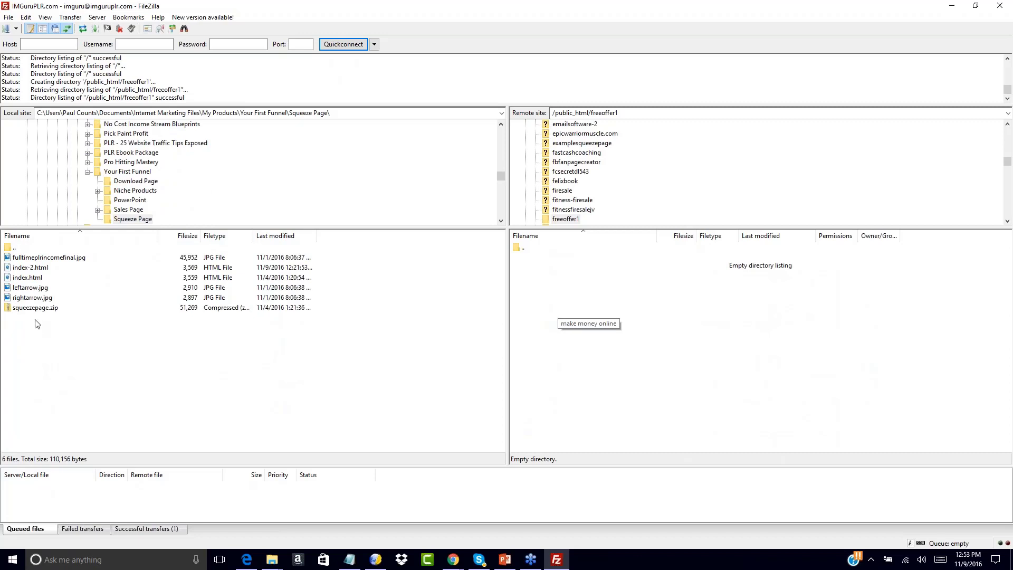
Upload fulltimeplrincomefinal.jpg, index-2.html, index.html, leftarrow.jpg and rightarrow.jpg to the freeoffer1 folder, leaving out squeezepage.zip.
left_click_drag(98, 297, 22, 299)
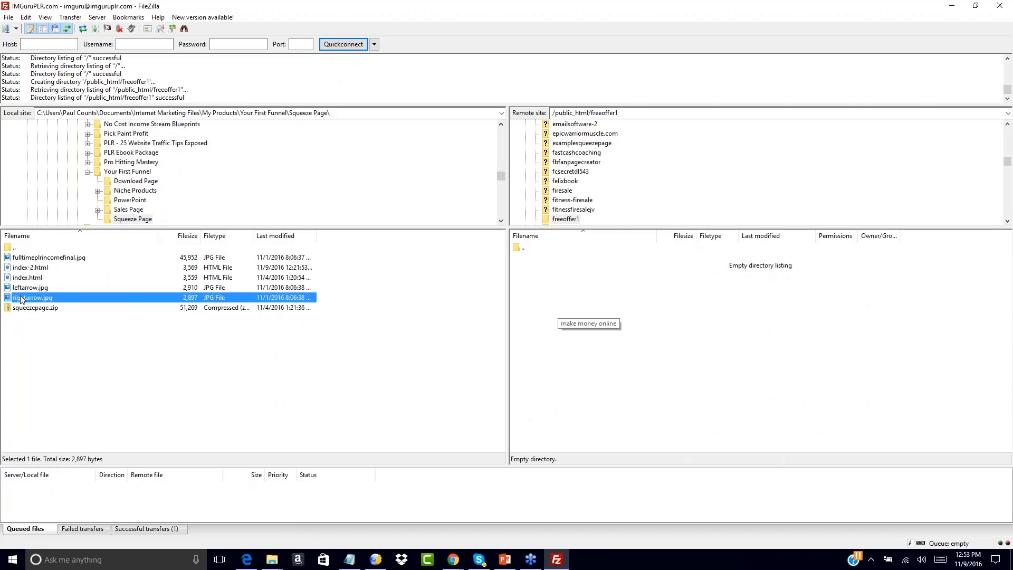
left_click_drag(9, 298, 8, 263)
right_click(8, 266)
left_click(23, 269)
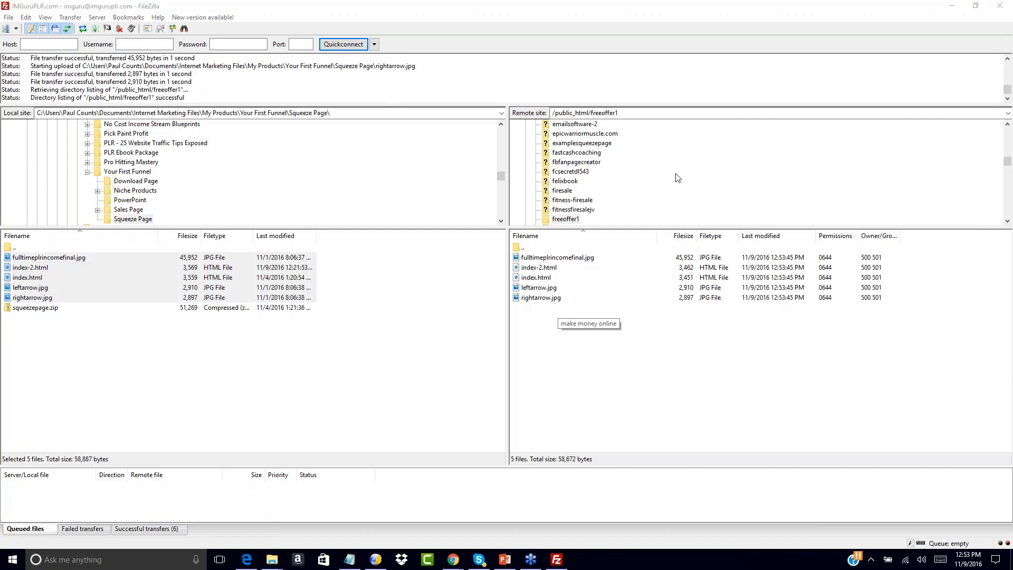
Open the local salespage-plain folder inside Sales Page's NCIS-salessite2 folder.
double_click(15, 247)
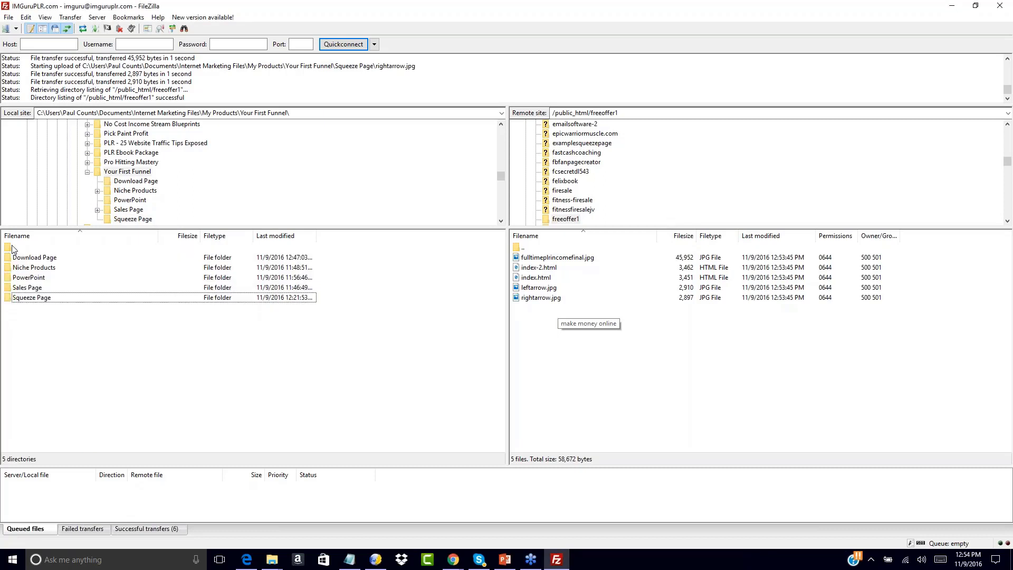
double_click(16, 288)
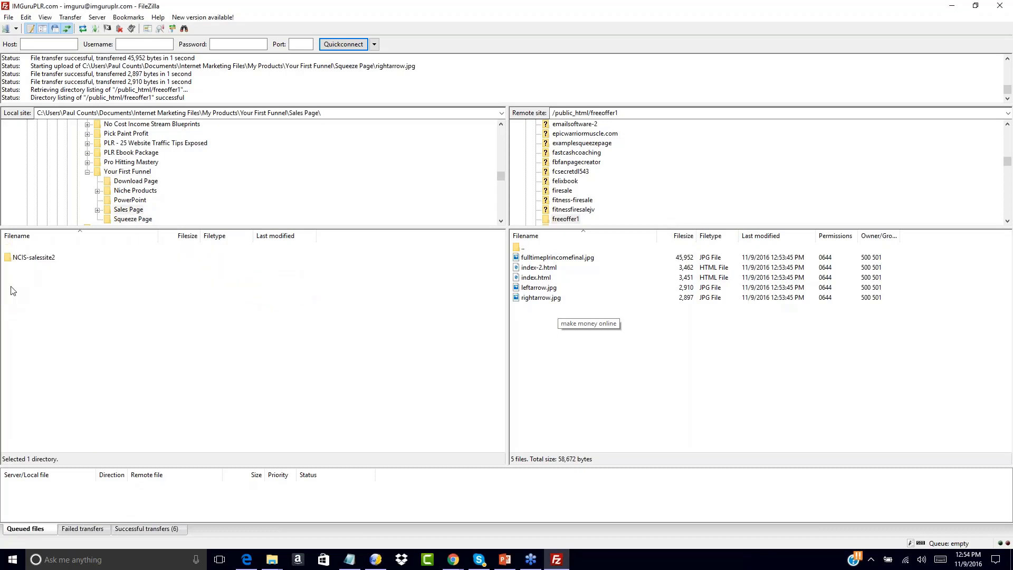
double_click(10, 257)
double_click(11, 257)
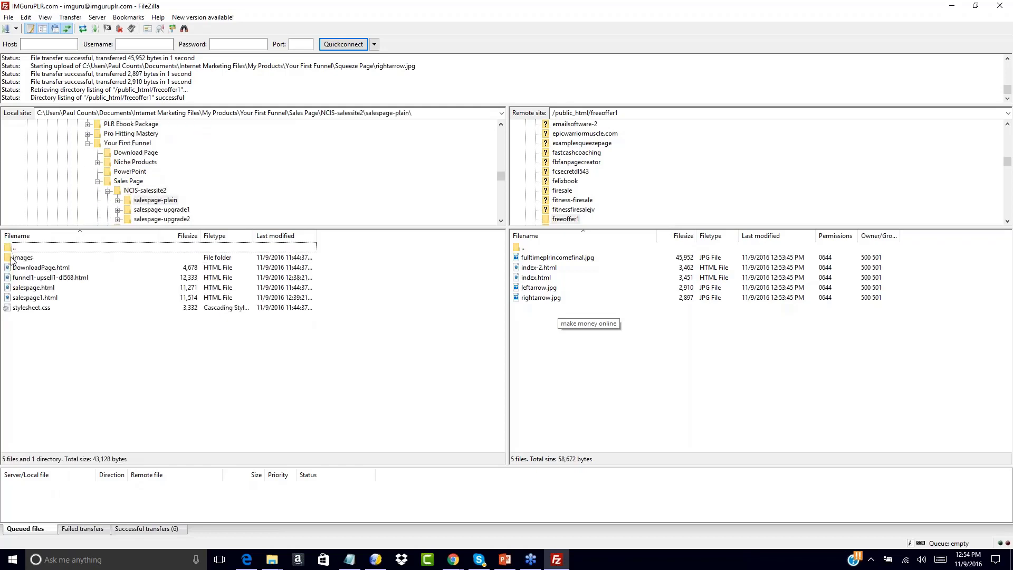
left_click(8, 277)
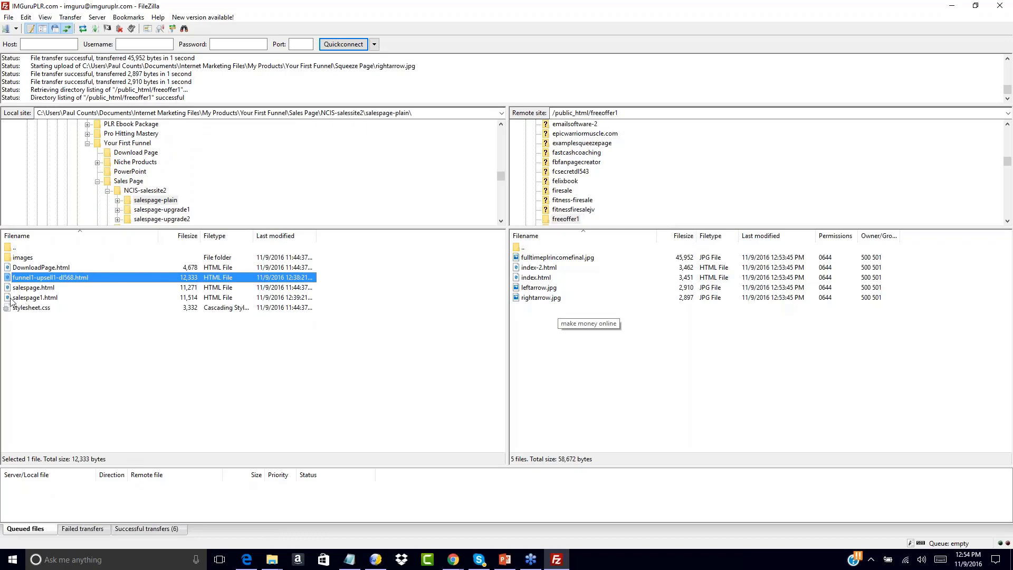
left_click(11, 298, "ctrl")
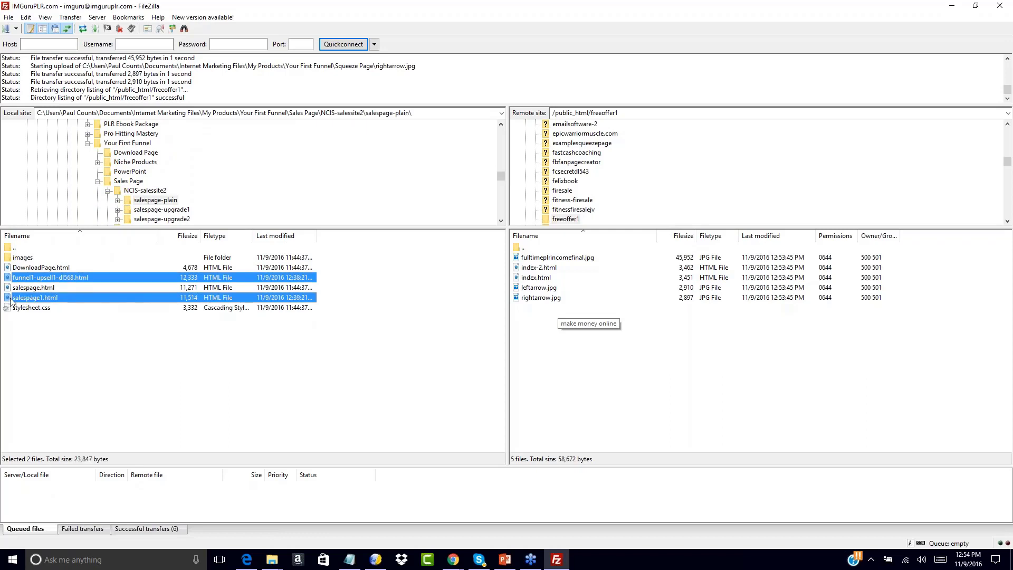
left_click(16, 308, "ctrl")
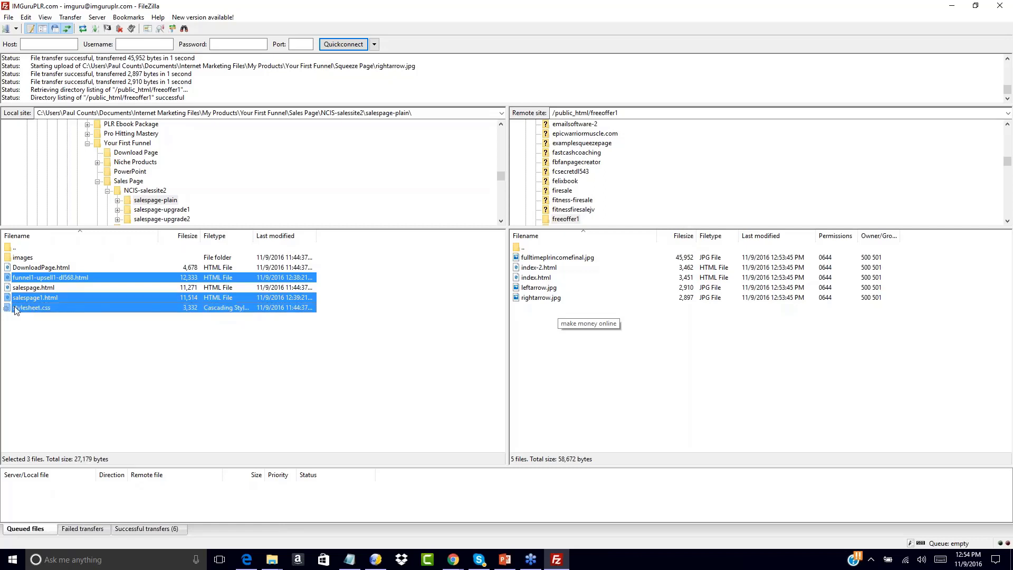
left_click(12, 258, "ctrl")
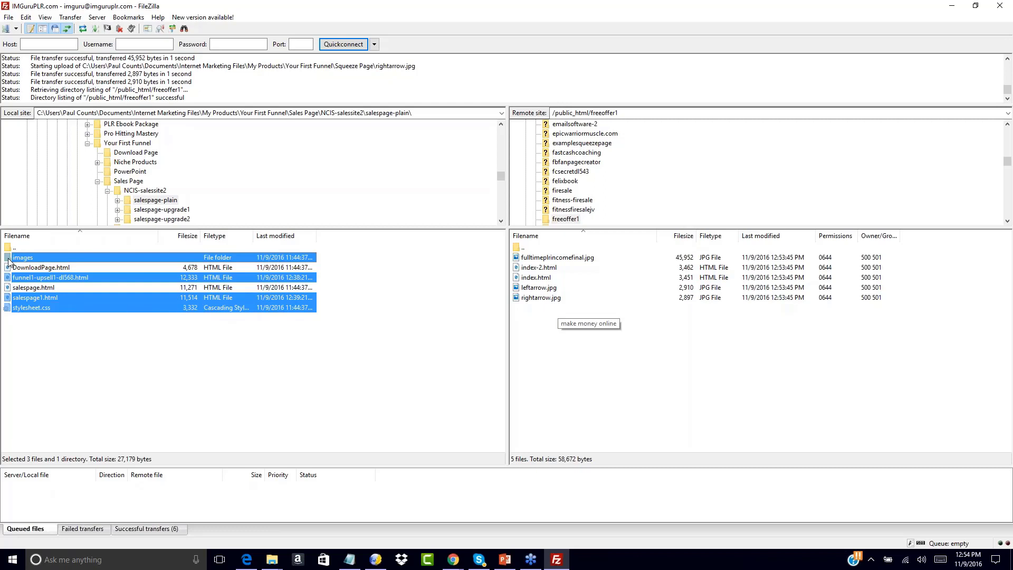
right_click(8, 260)
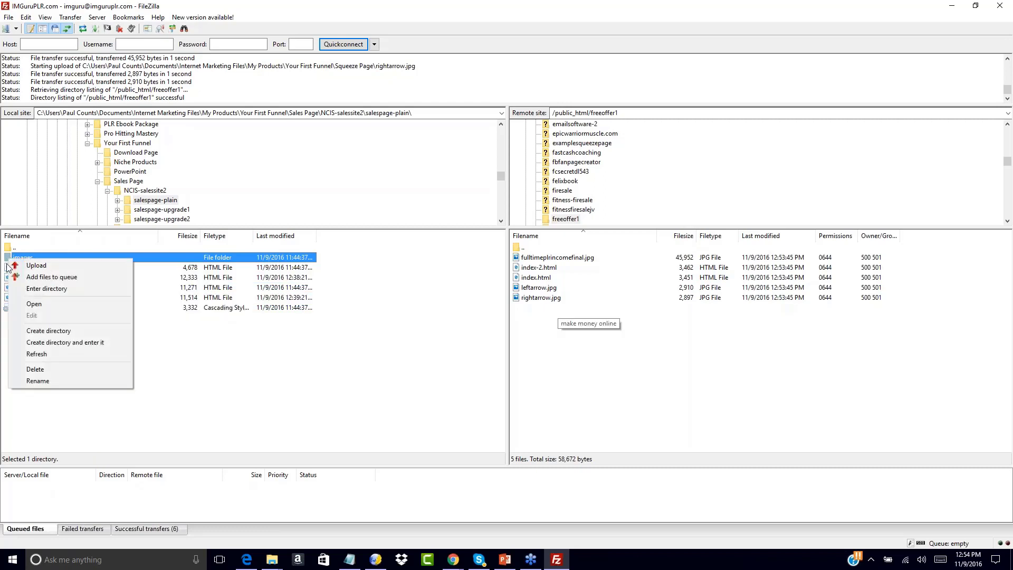
left_click(172, 353)
left_click(172, 352)
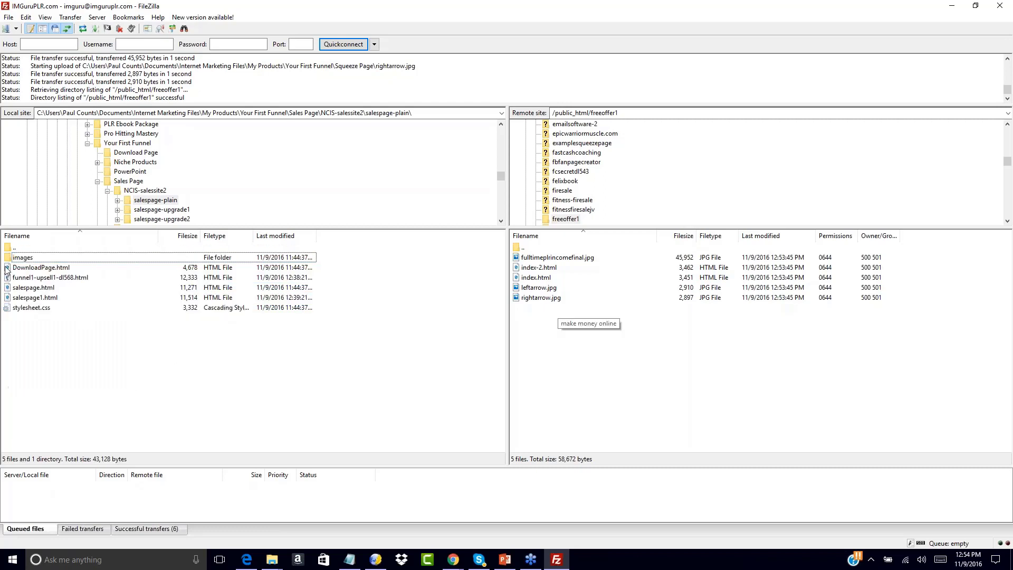
Upload the images folder, funnel1-upsell1-dl568.html, salespage1.html and stylesheet.css to freeoffer1, always overwriting files that already exist there.
left_click(10, 259)
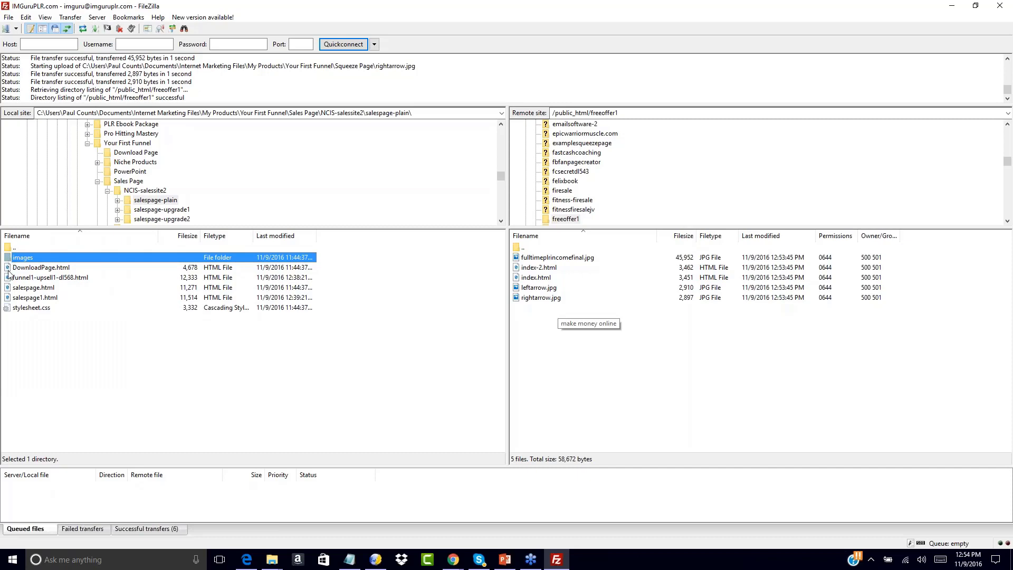
left_click(9, 279, "ctrl")
left_click(8, 298, "ctrl")
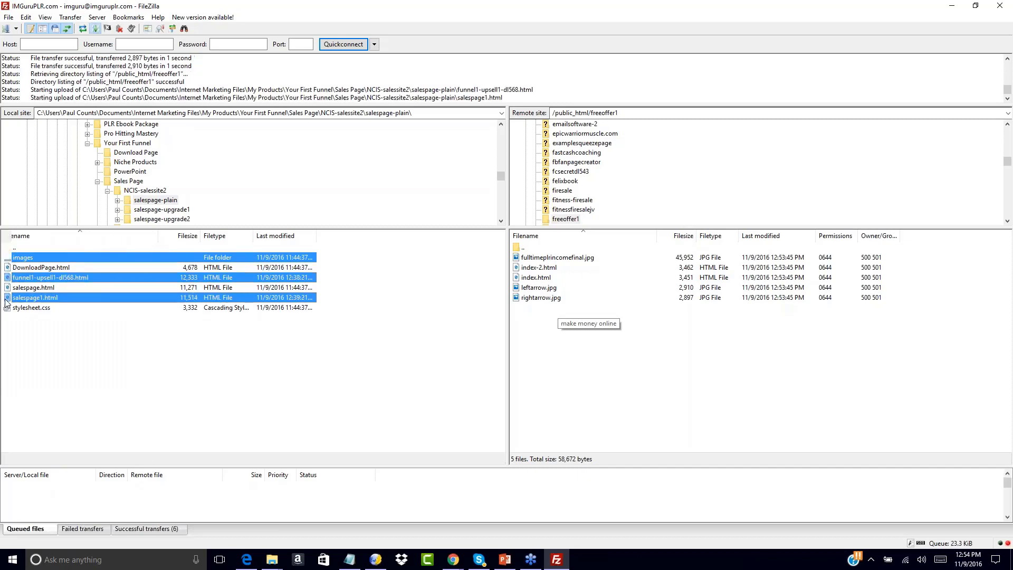
left_click(9, 308, "ctrl")
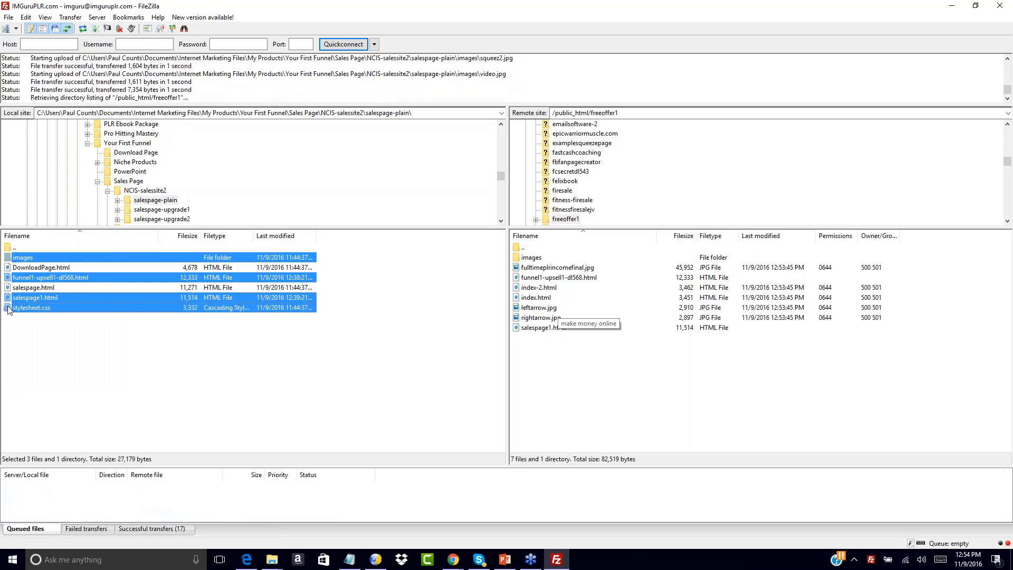
right_click(9, 309)
left_click(20, 312)
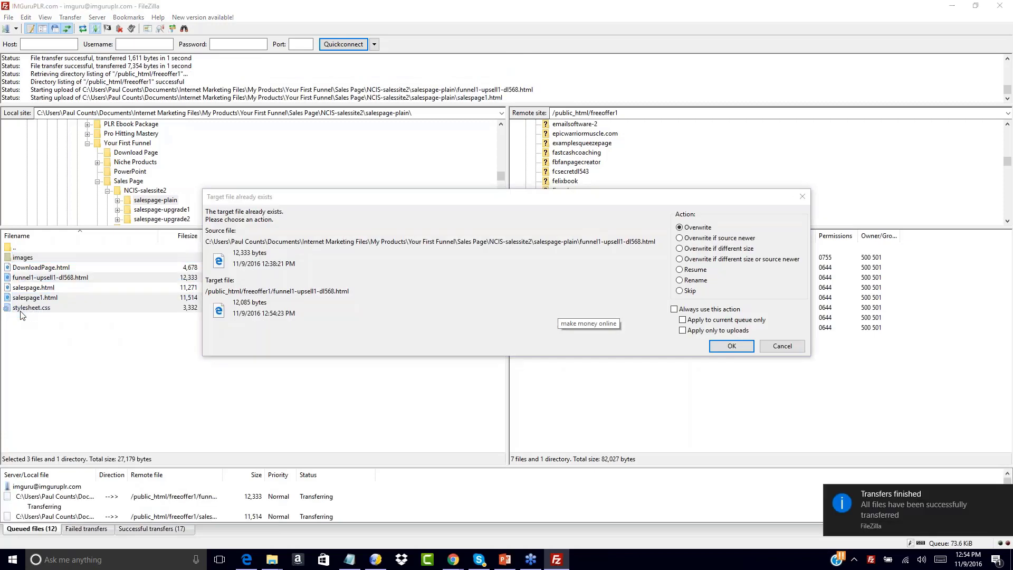
left_click(674, 309)
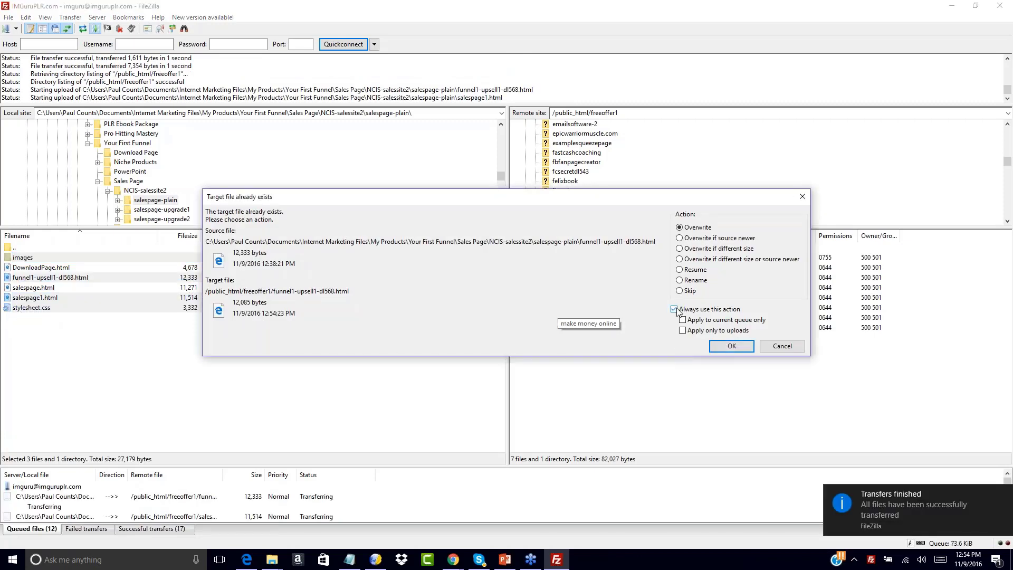
left_click(731, 345)
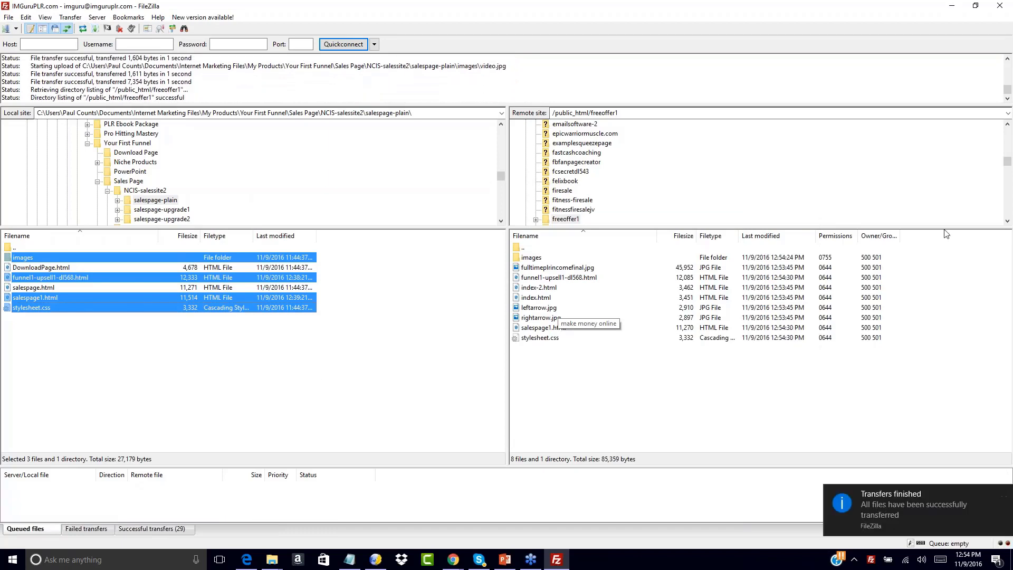
left_click(1007, 24)
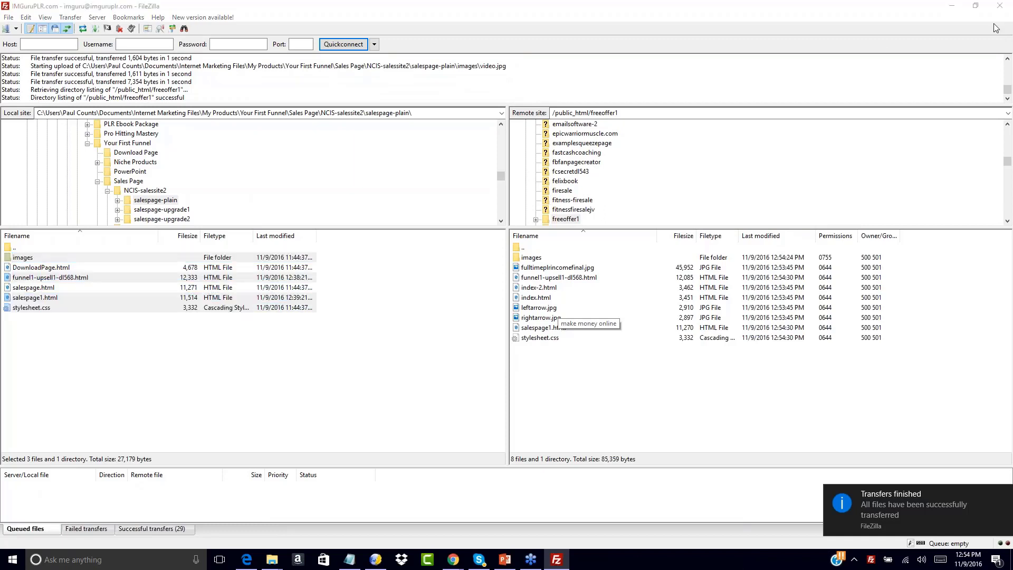
left_click(579, 218)
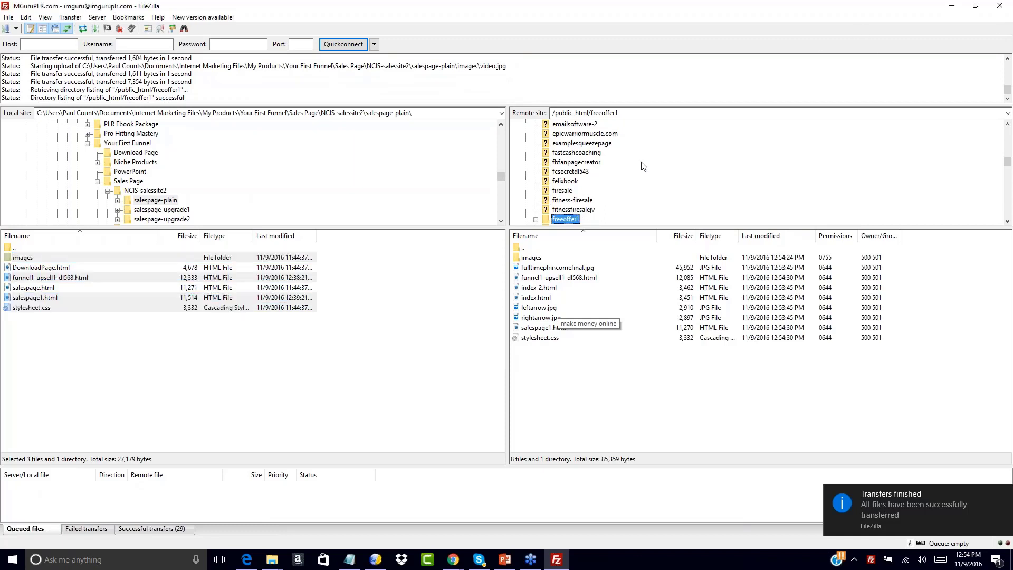
left_click(152, 354)
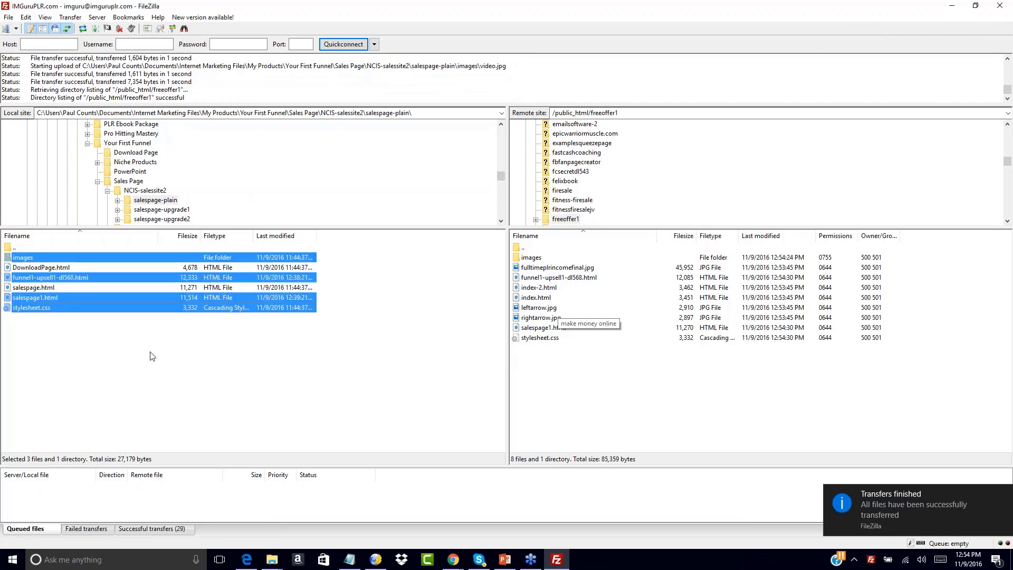
Go back up the local folders to Your First Funnel and open its Download Page folder.
double_click(11, 247)
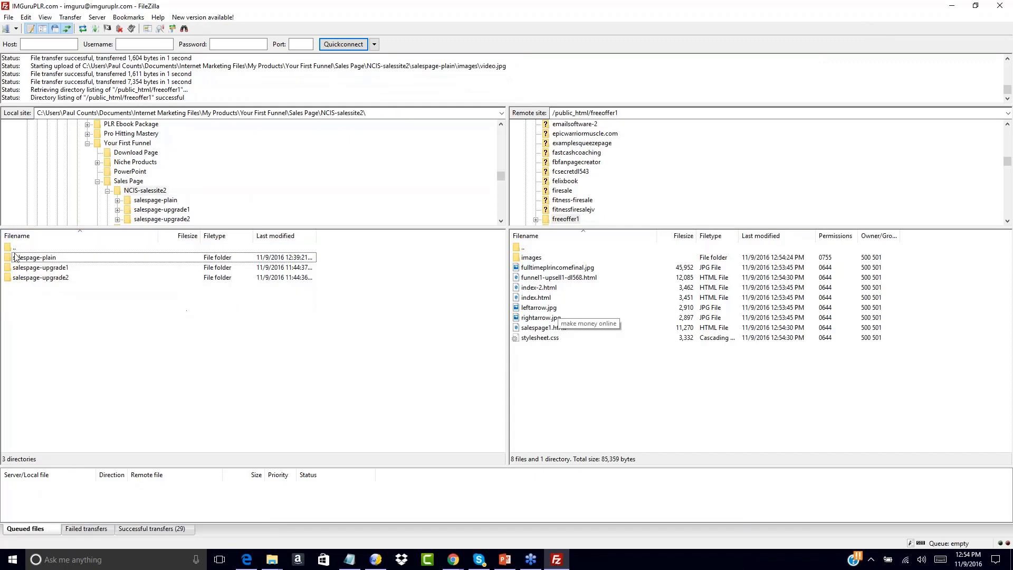
double_click(11, 247)
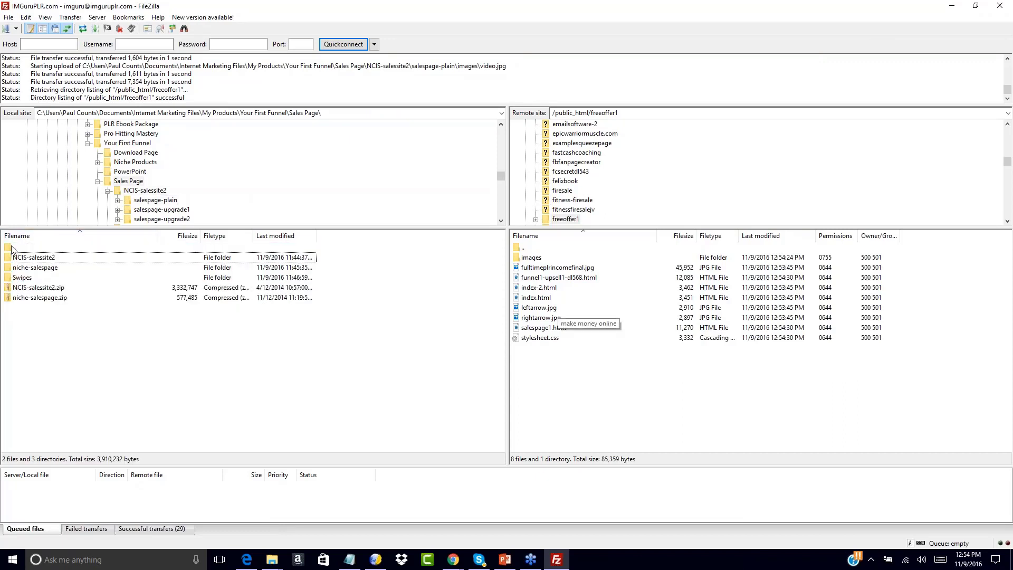
double_click(12, 248)
double_click(13, 258)
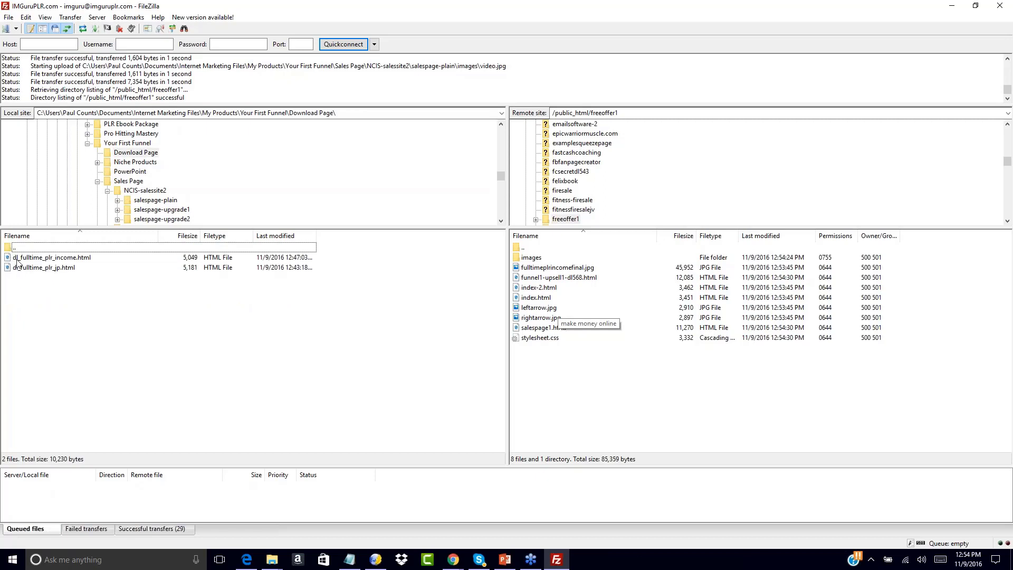
Upload dl_fulltime_plr_income.html to the server's freeoffer1 folder.
left_click(15, 258)
right_click(15, 260)
left_click(27, 265)
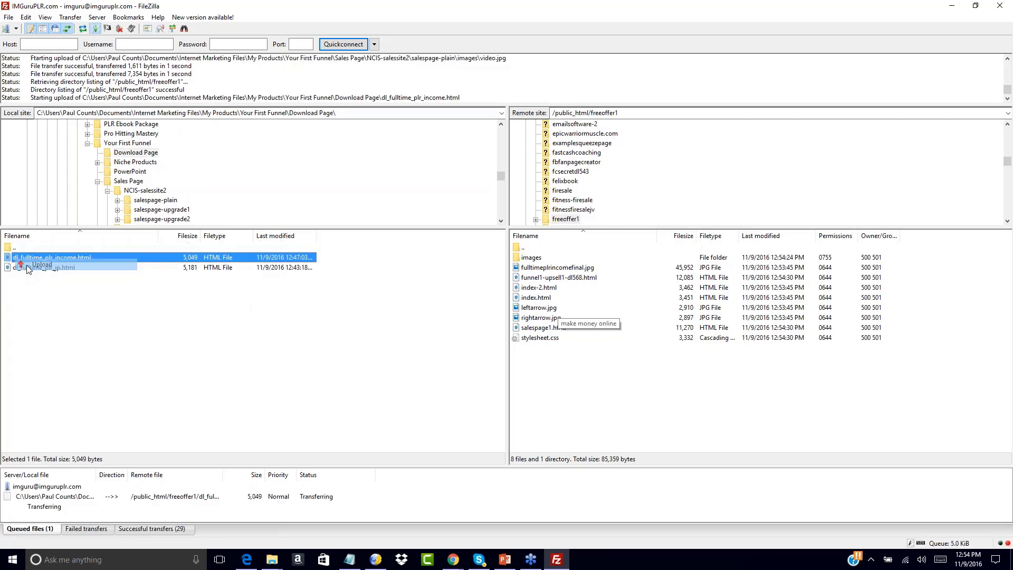
left_click(572, 380)
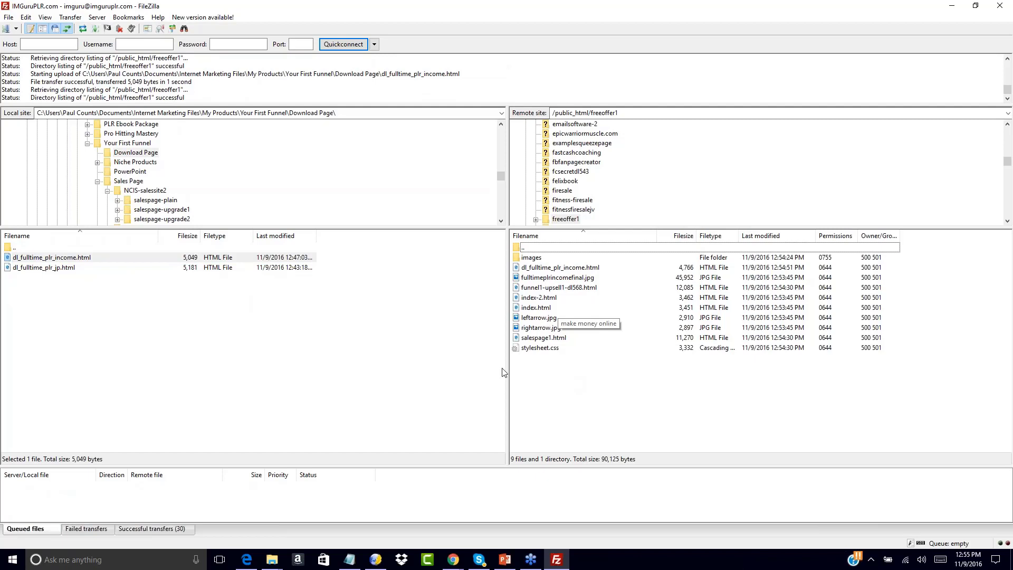
left_click(350, 559)
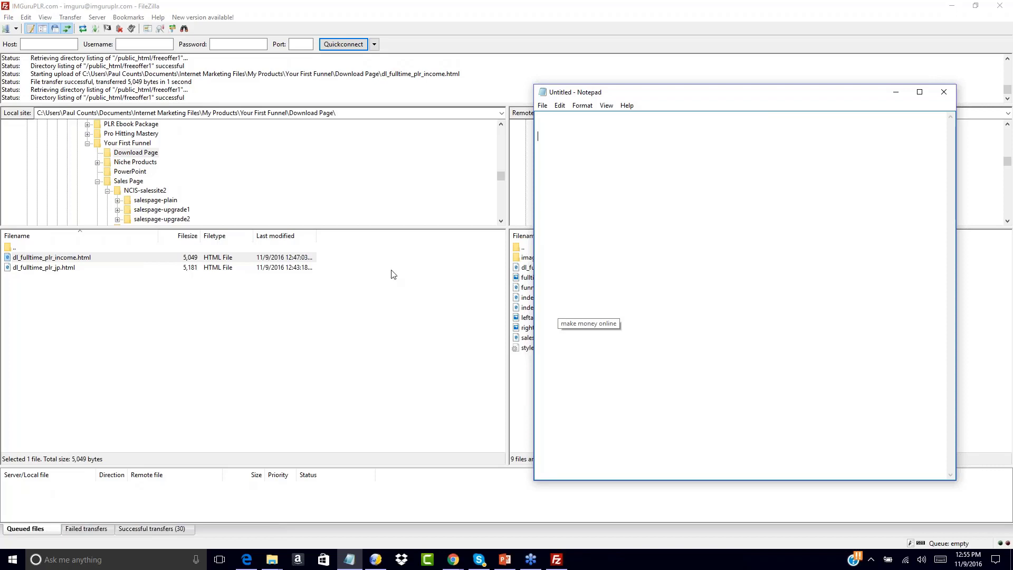
left_click(520, 388)
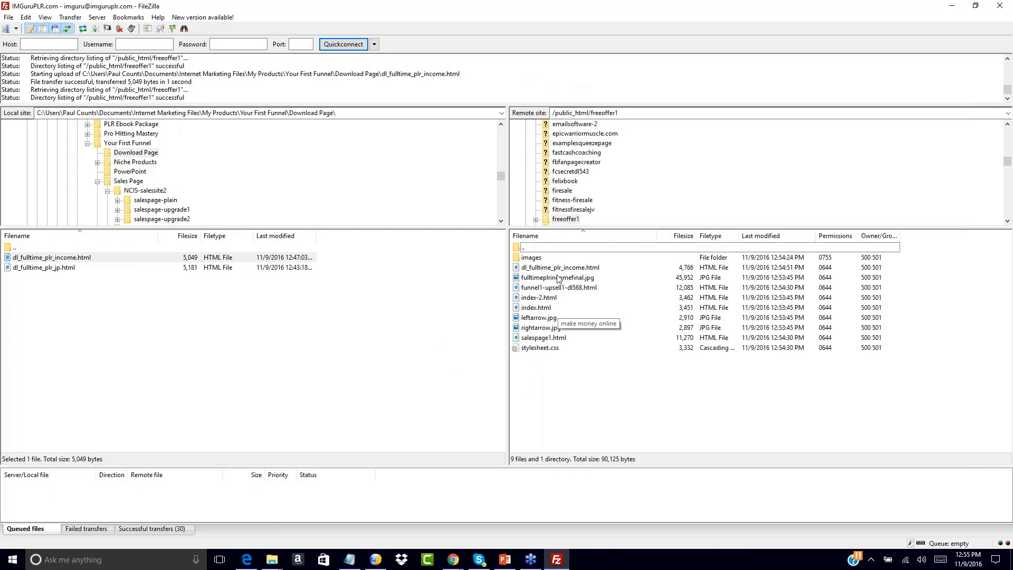
left_click(543, 268)
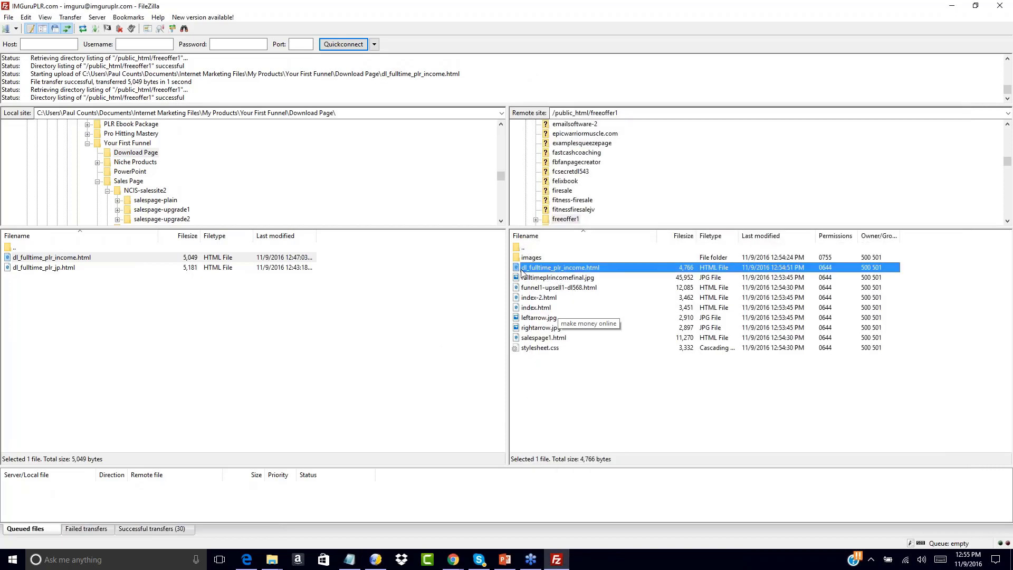
left_click(550, 365)
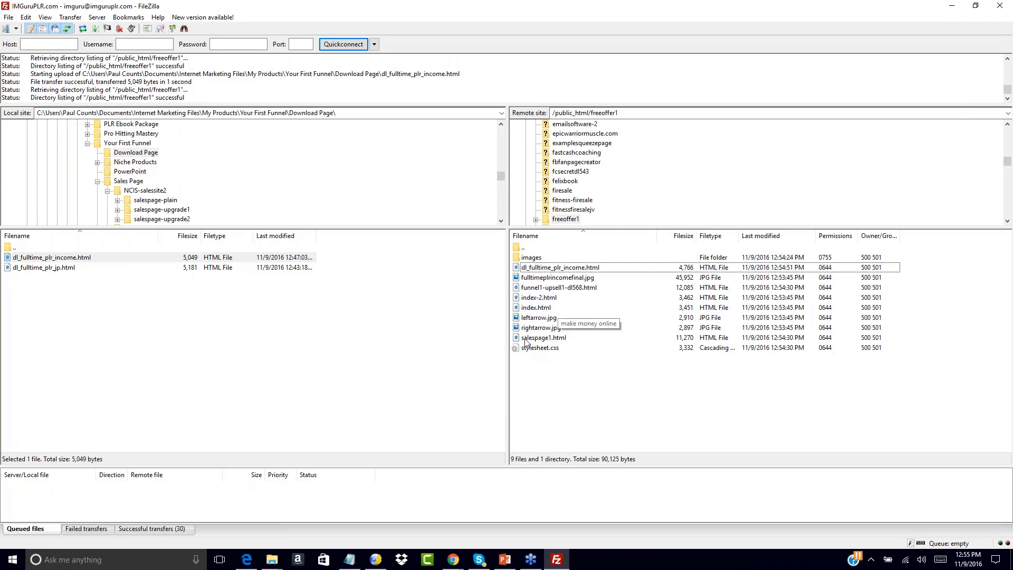
Copy the server URL of funnel1-upsell1-dl568.html and paste it into the blank Notepad document.
left_click(522, 288)
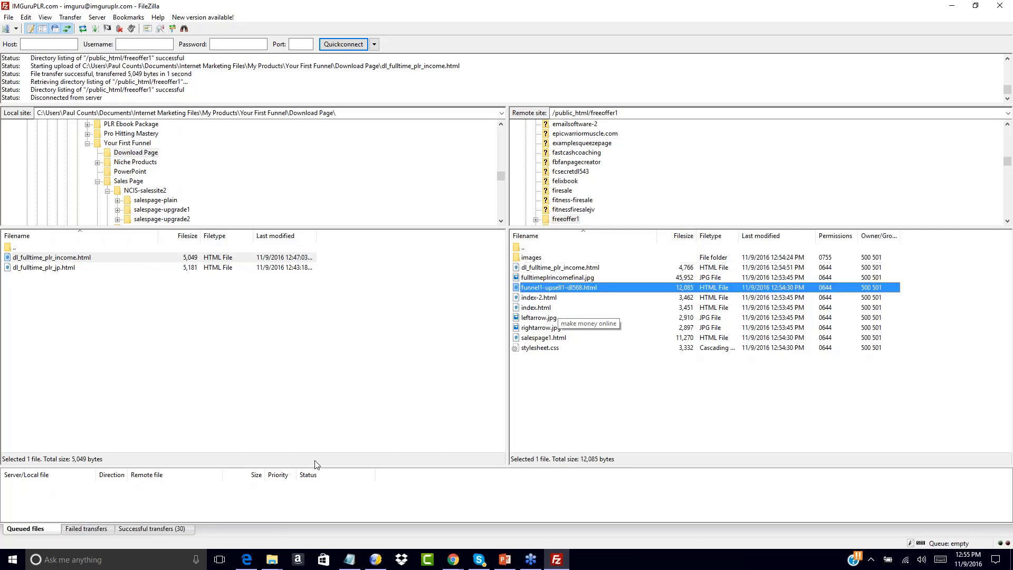
right_click(517, 288)
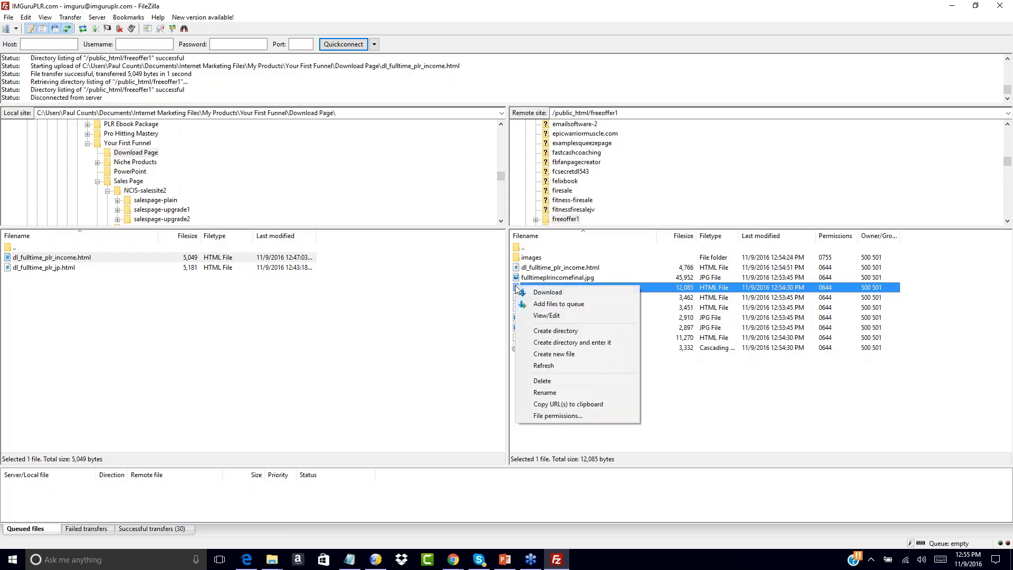
left_click(547, 404)
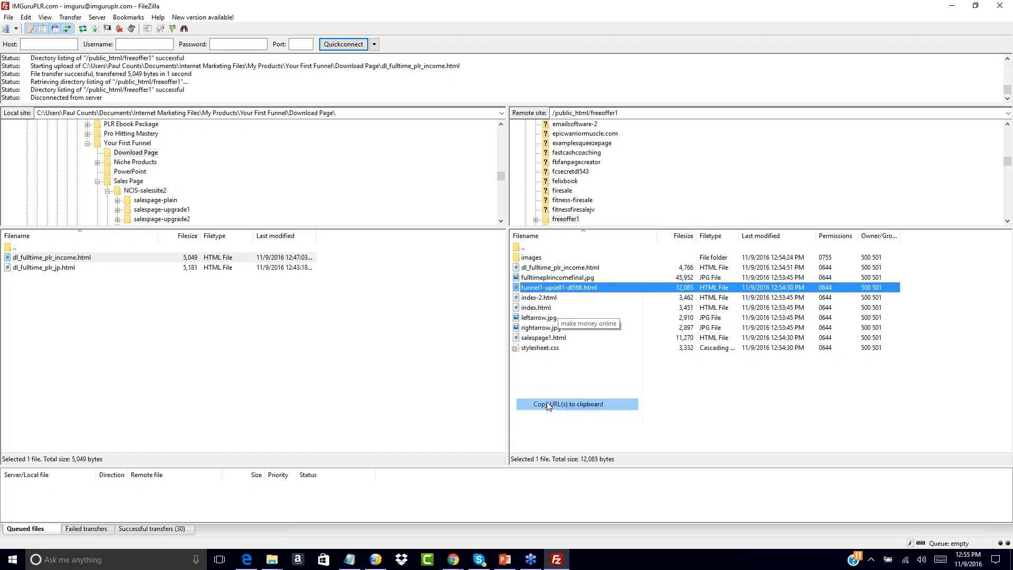
left_click(350, 560)
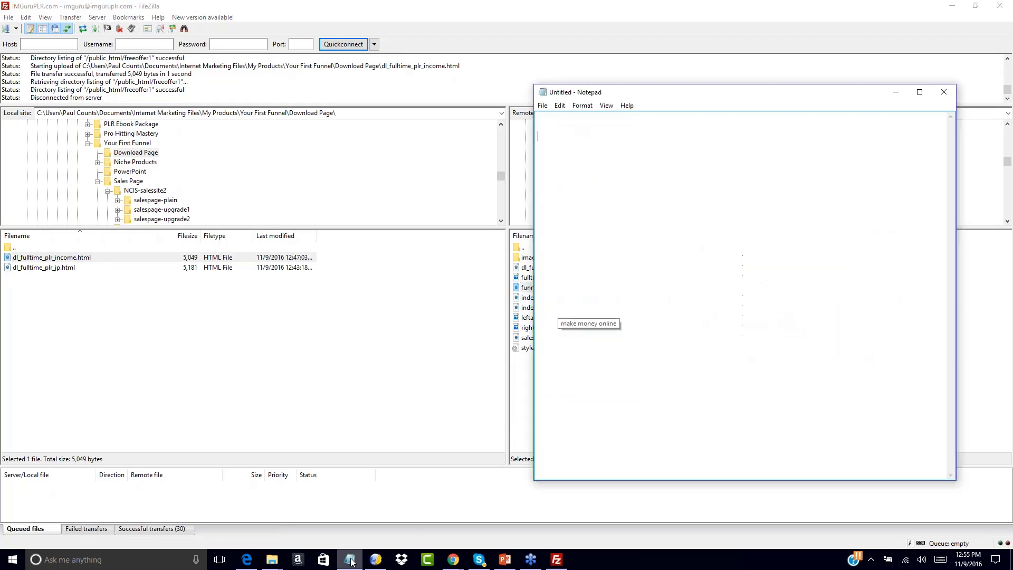
right_click(551, 138)
left_click(480, 190)
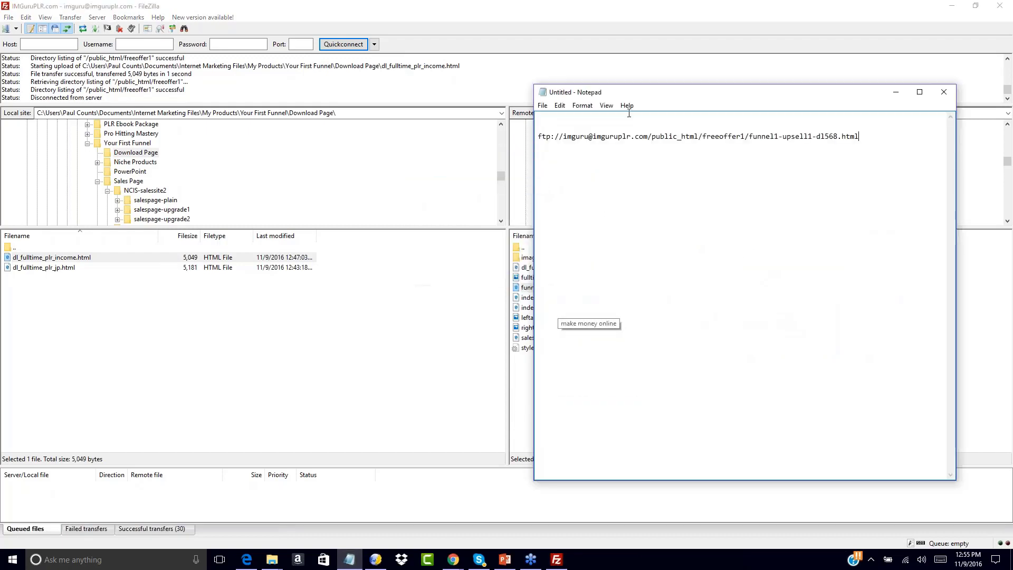
left_click_drag(703, 136, 715, 136)
left_click(612, 148)
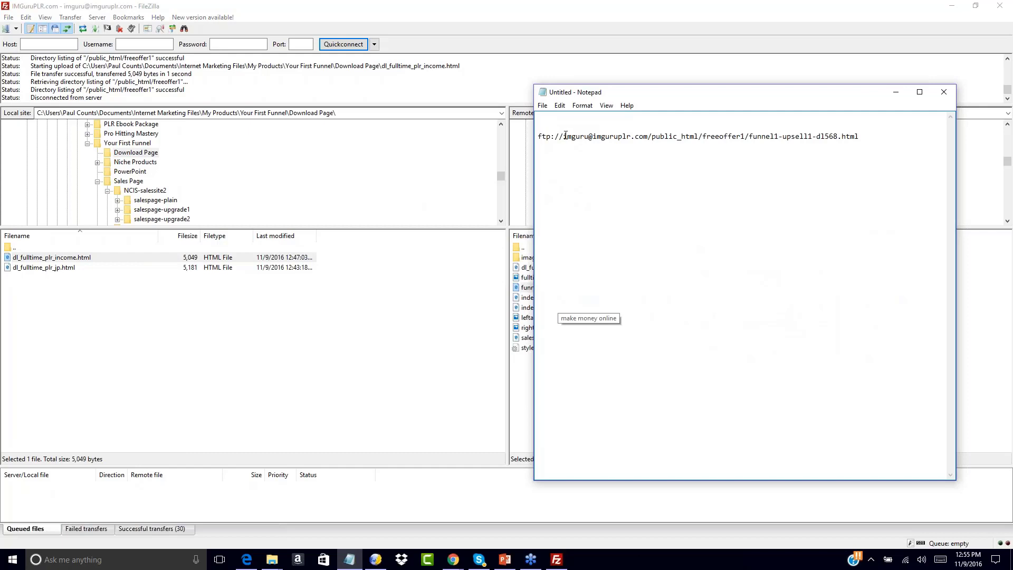
left_click_drag(563, 137, 527, 150)
left_click(701, 137)
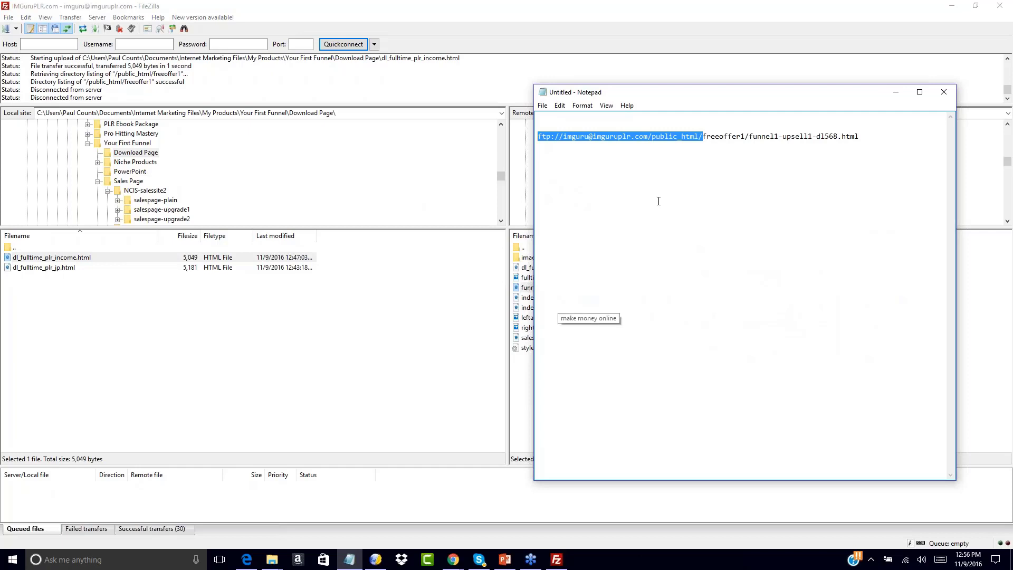
type("http://")
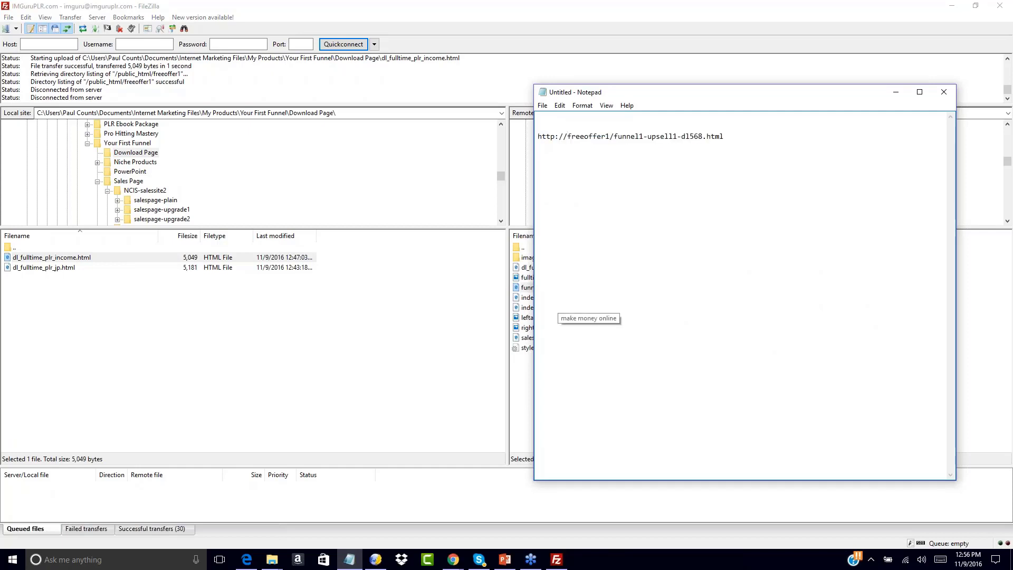
type("www.imgu")
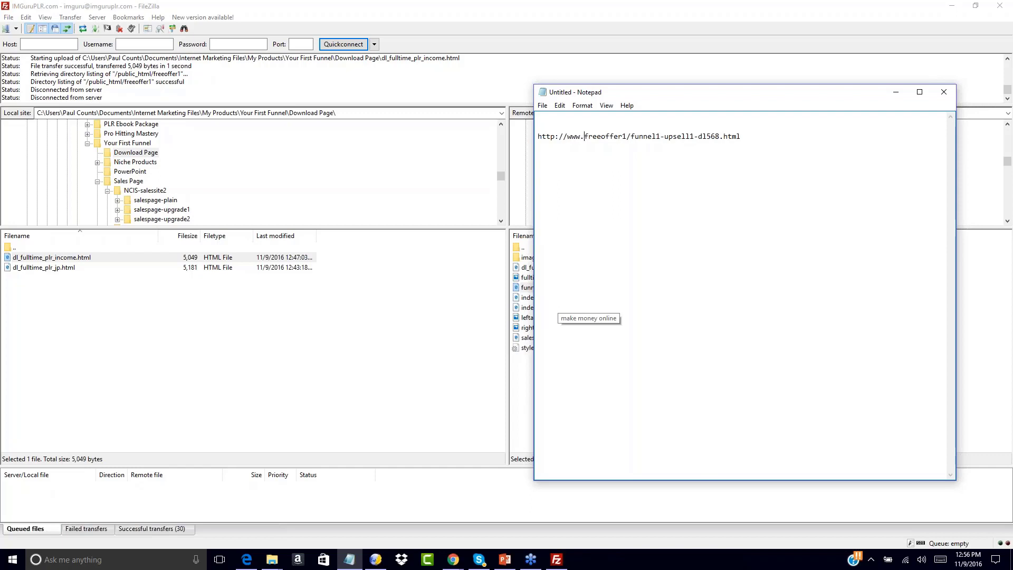
type("ruplr.com")
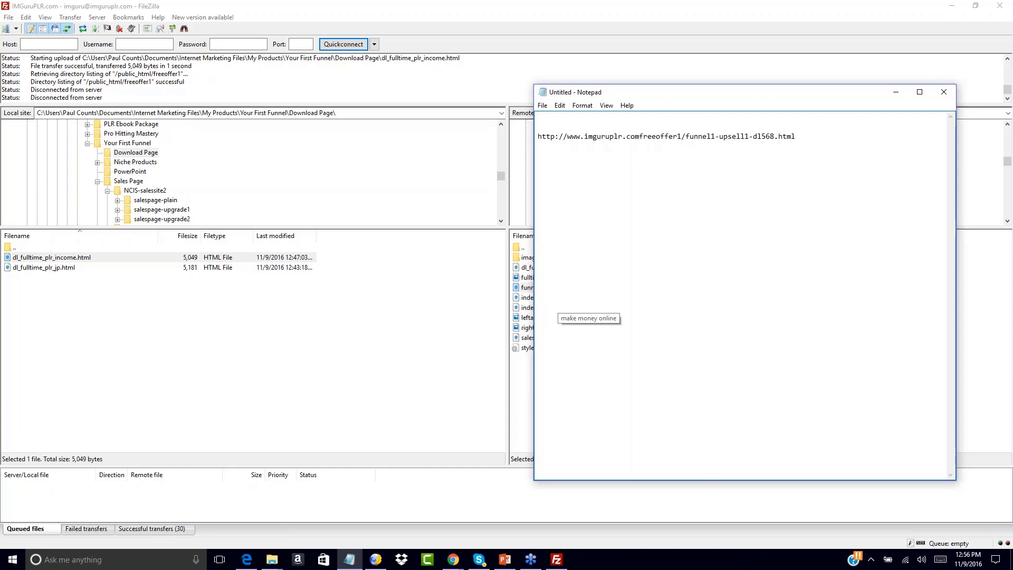
type("/")
left_click_drag(643, 136, 686, 139)
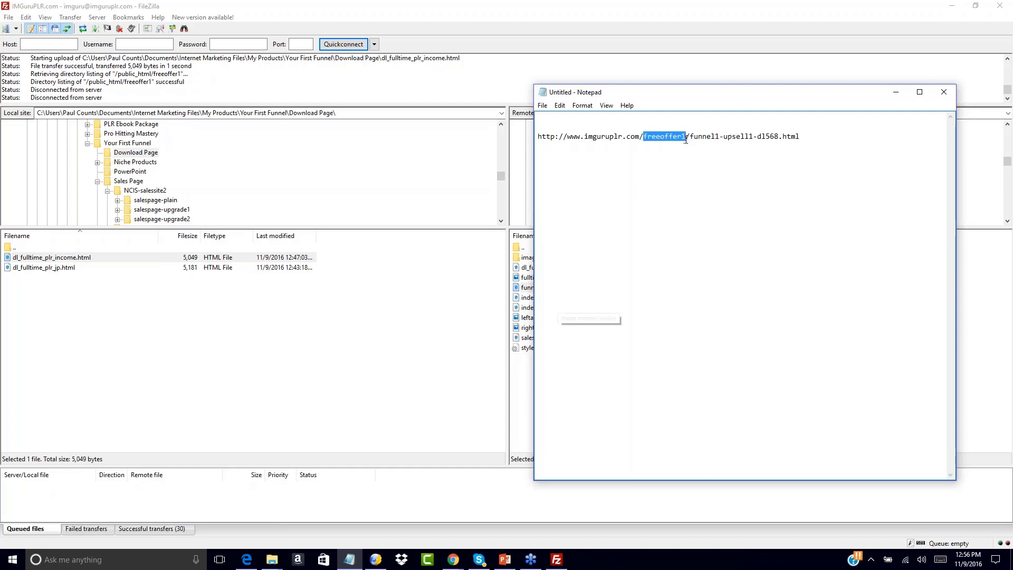
left_click(640, 162)
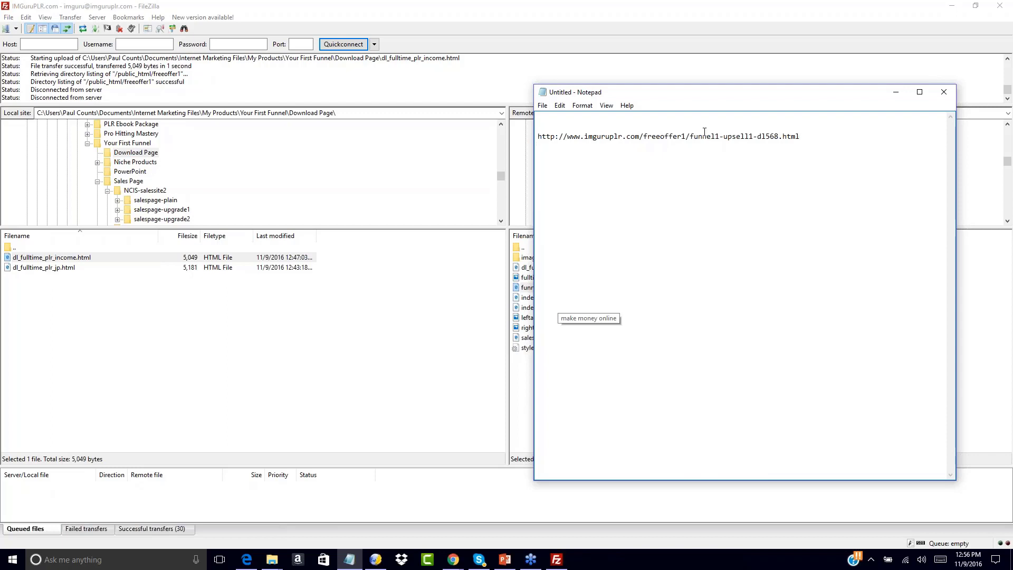
Copy the server URL of salespage1.html in FileZilla and paste it into the Notepad list below the upsell page's address.
left_click(516, 376)
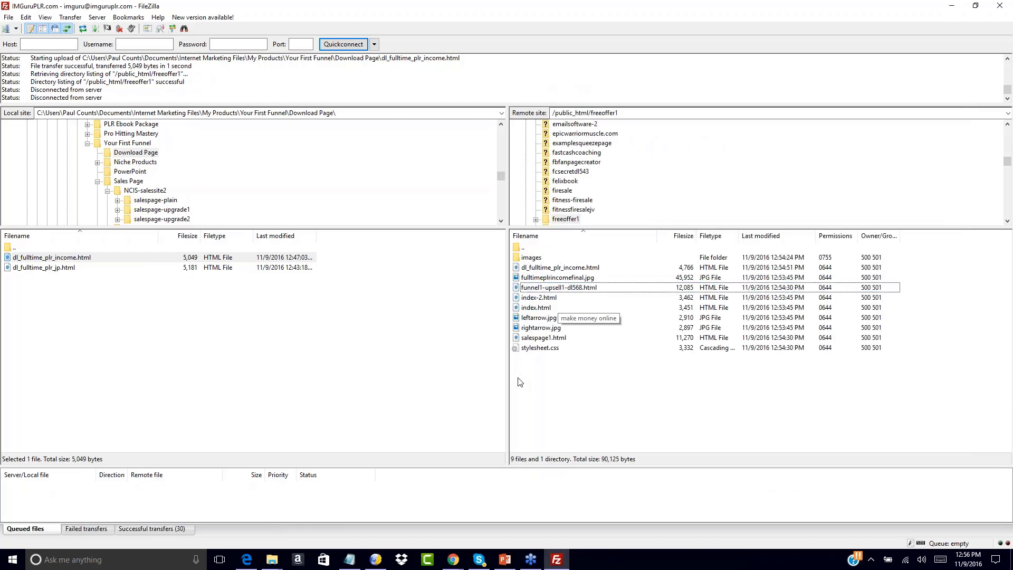
left_click(538, 287)
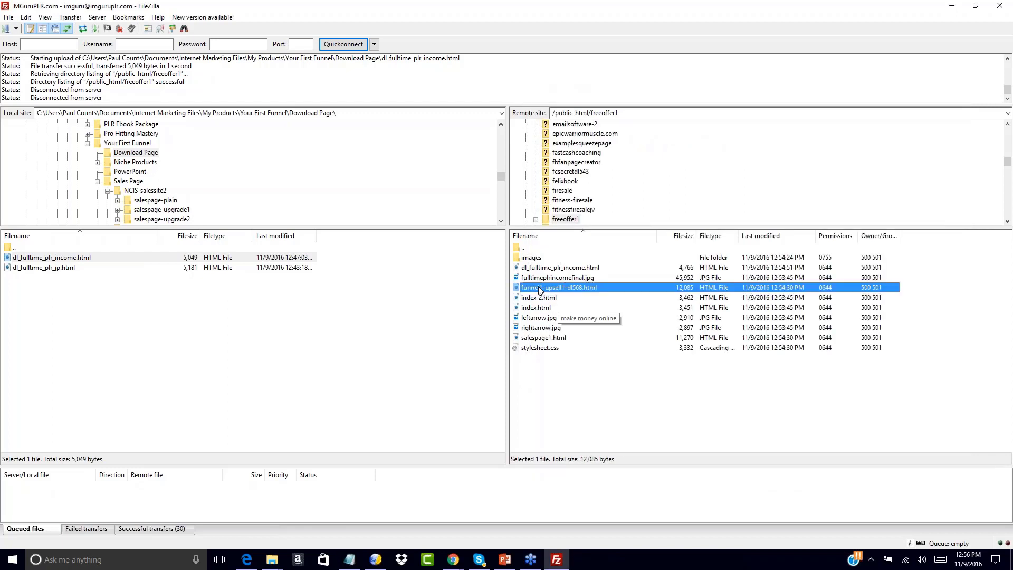
left_click(548, 365)
left_click(535, 340)
right_click(534, 339)
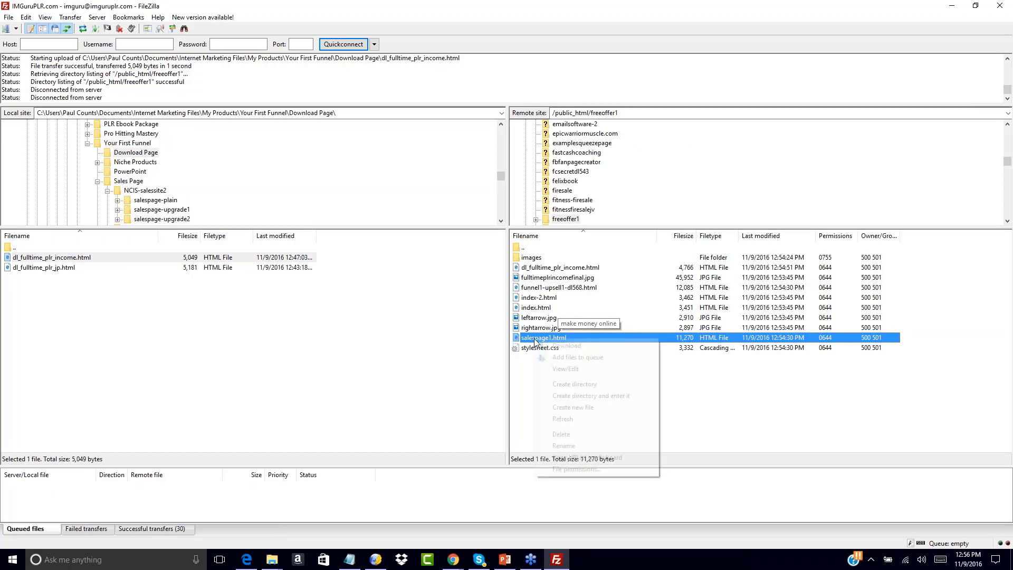
left_click(562, 457)
left_click(349, 561)
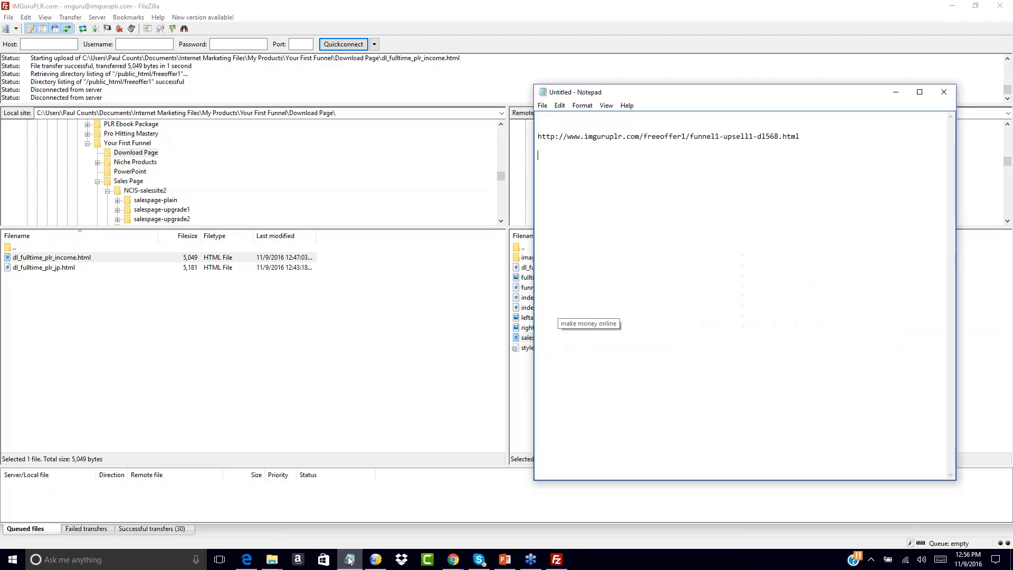
right_click(548, 154)
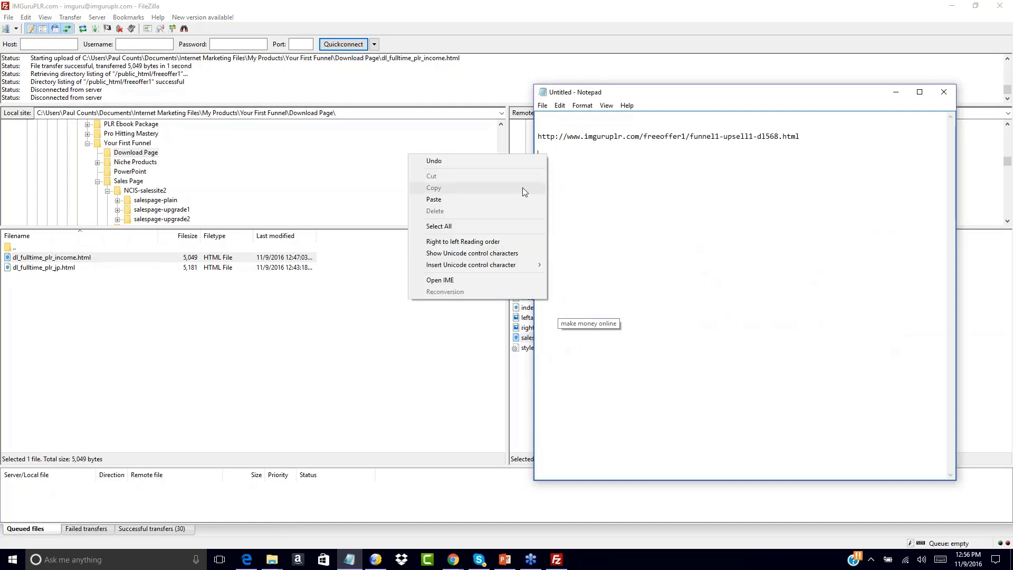
left_click(510, 200)
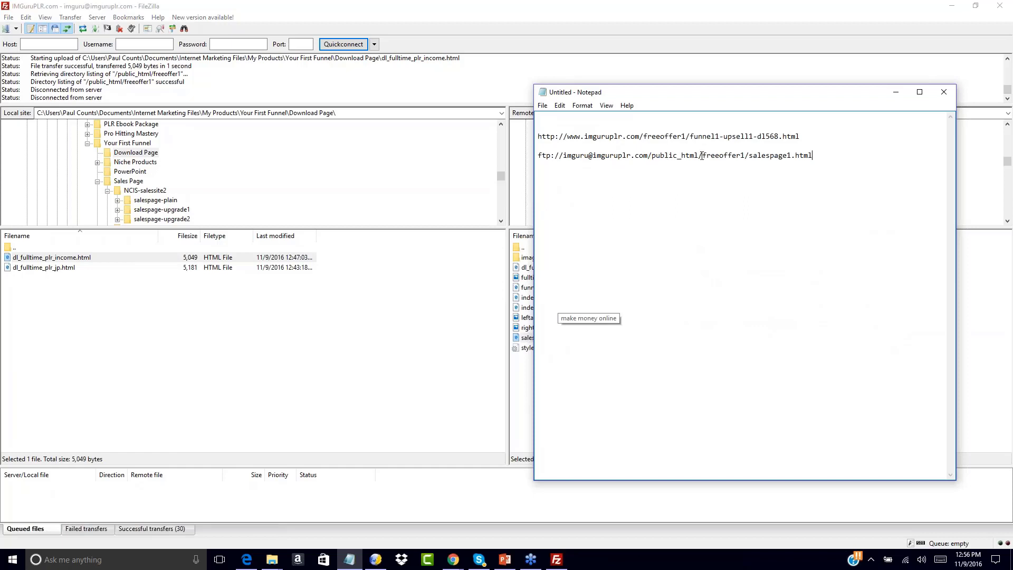
left_click_drag(702, 155, 521, 162)
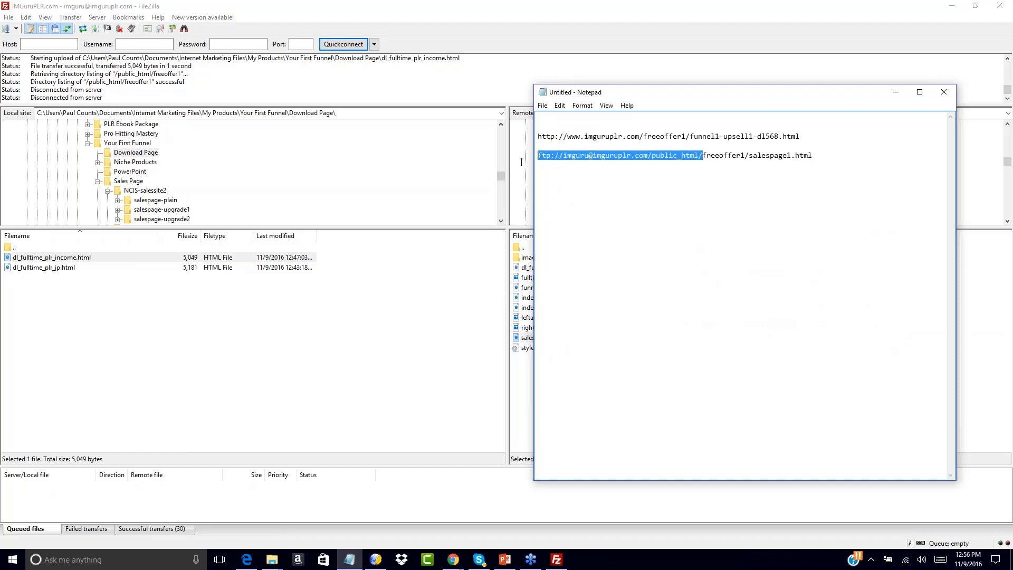
left_click(642, 219)
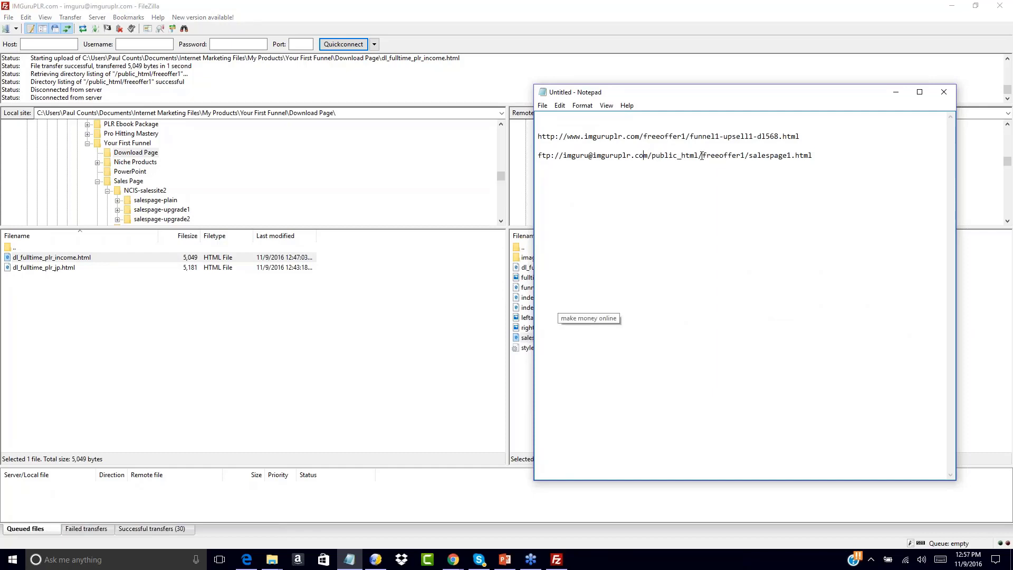
left_click_drag(701, 155, 534, 156)
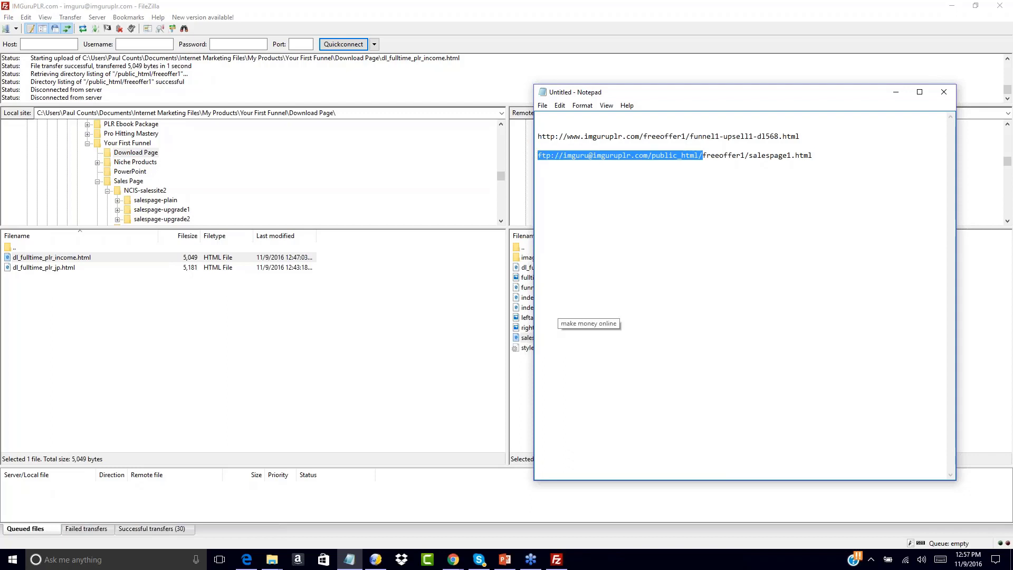
type("http://www.imguruplr.com/")
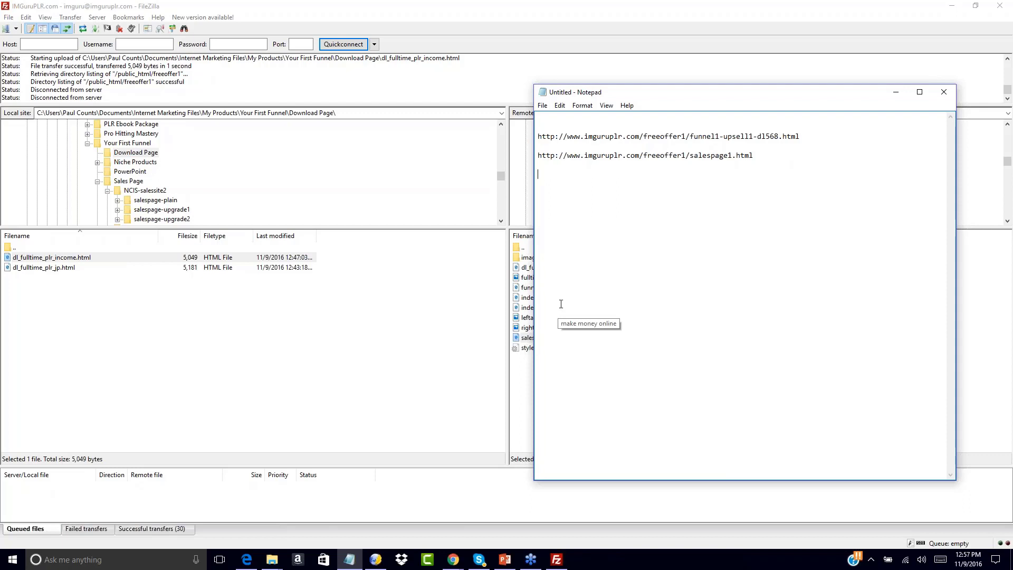
Copy the server URL of dl_fulltime_plr_income.html in FileZilla and paste it as the last entry in the Notepad list.
left_click(526, 369)
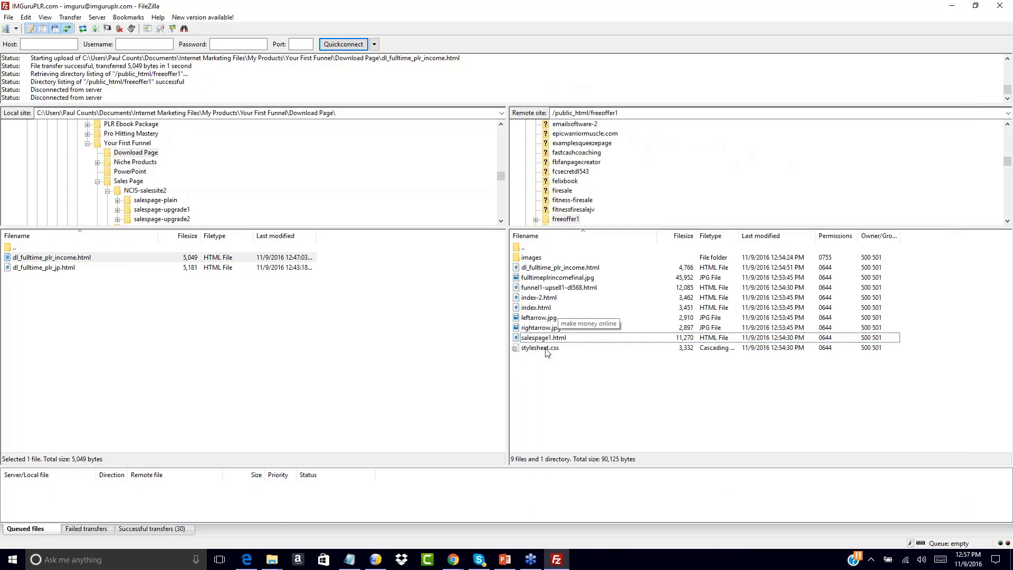
left_click(527, 269)
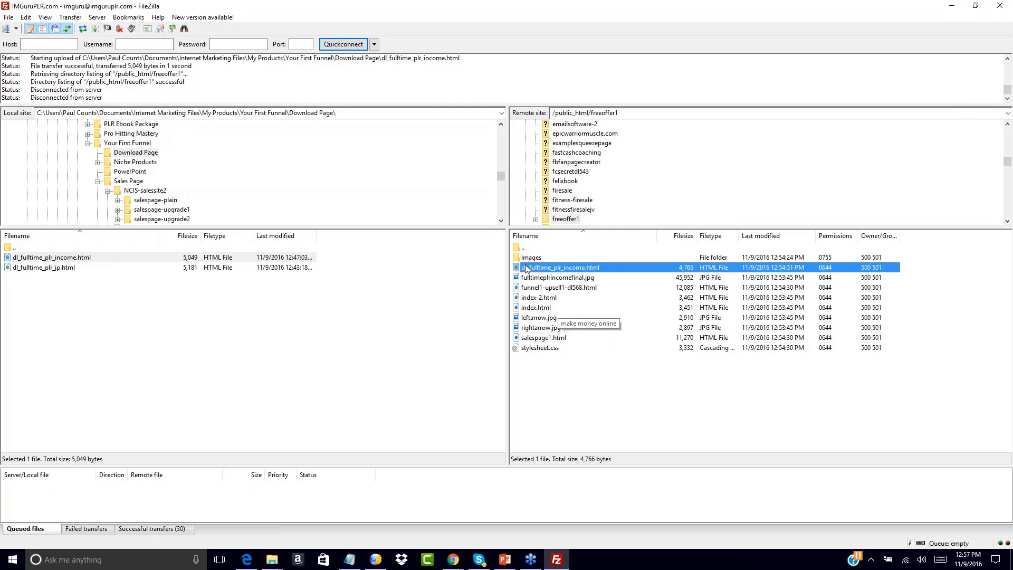
right_click(526, 269)
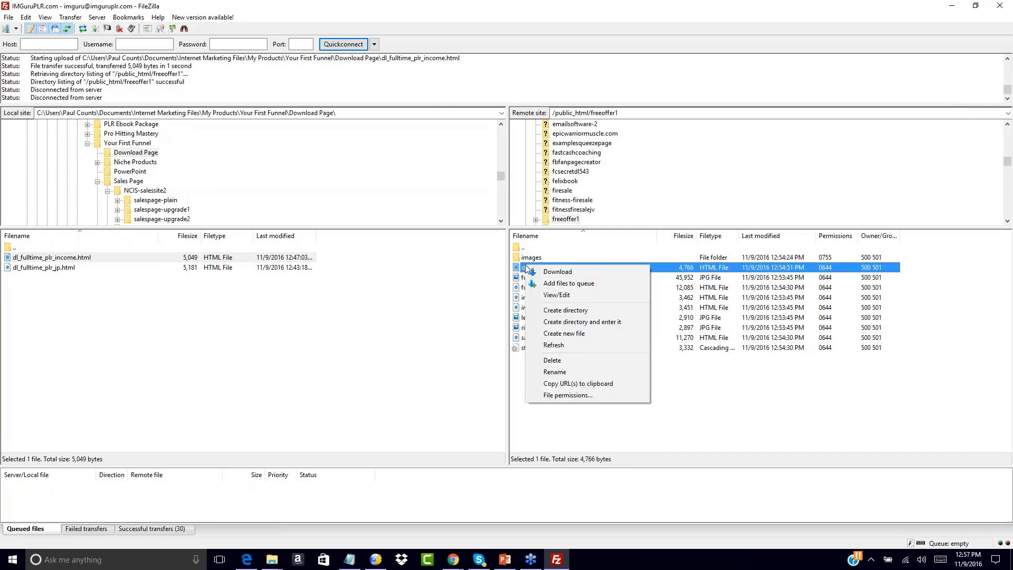
left_click(566, 383)
left_click(349, 559)
key("ctrl+v")
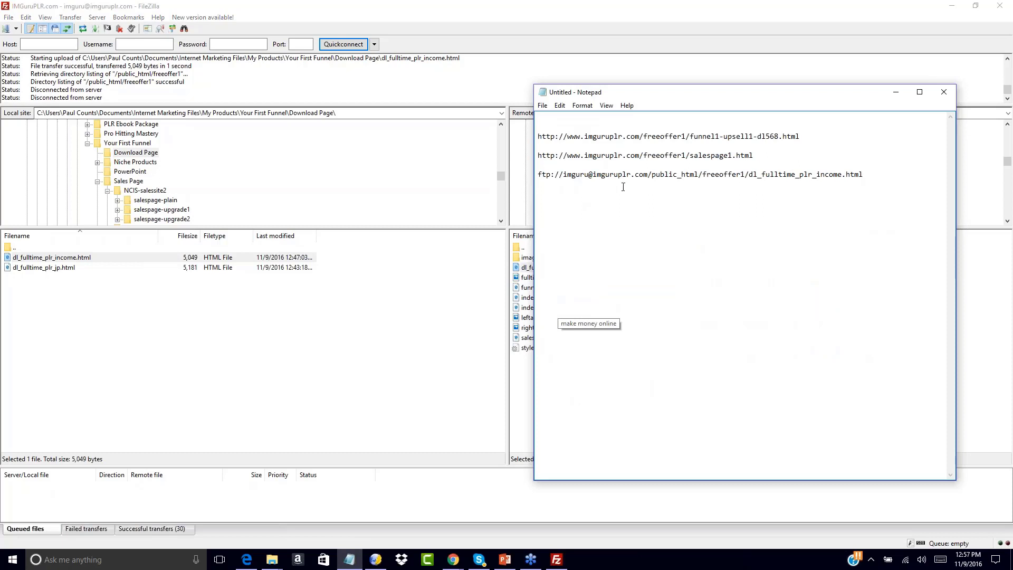
left_click_drag(704, 174, 512, 181)
type("http://")
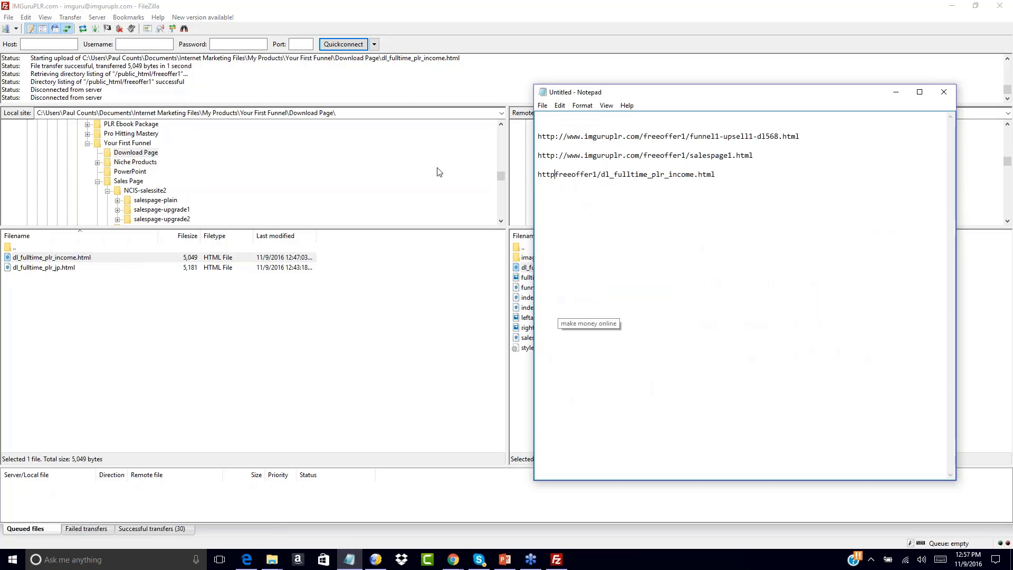
type("www.imguruplr.com")
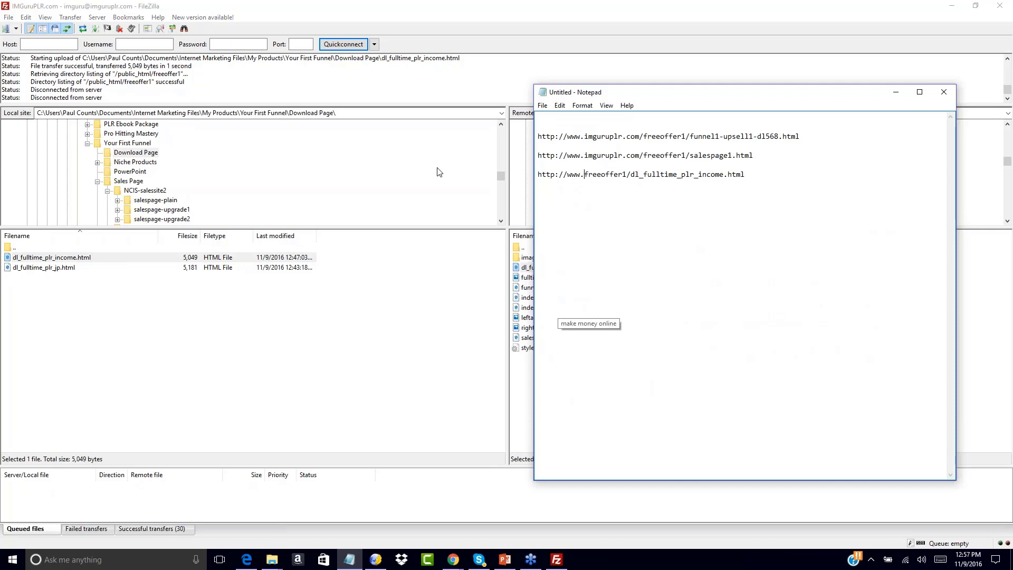
type("/")
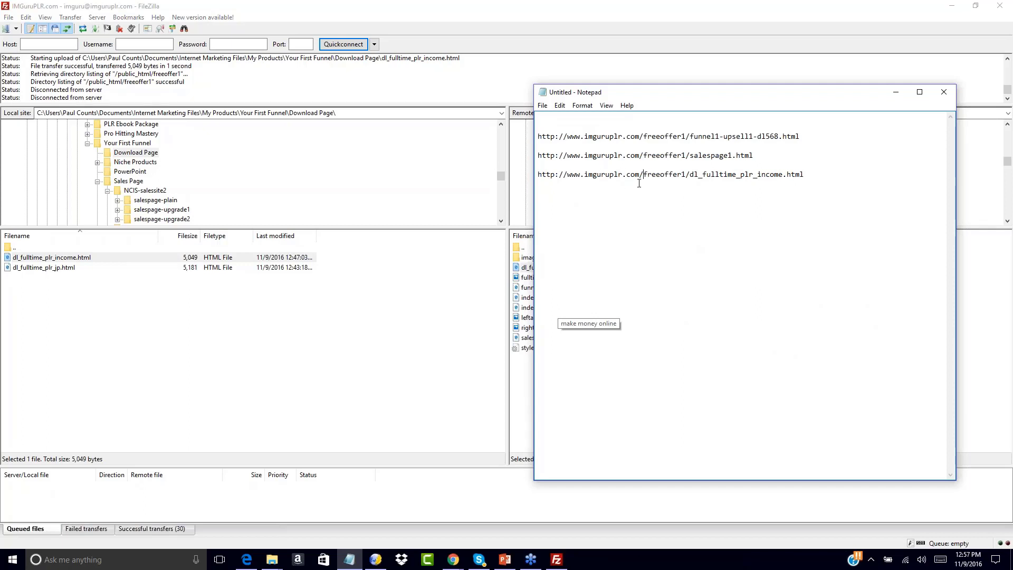
left_click_drag(643, 176, 688, 177)
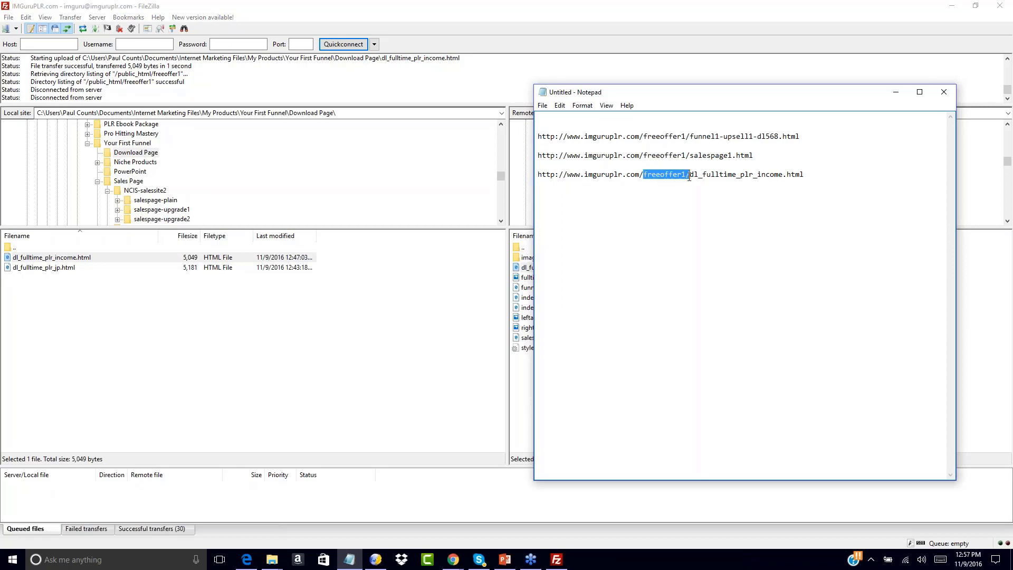
left_click(689, 177)
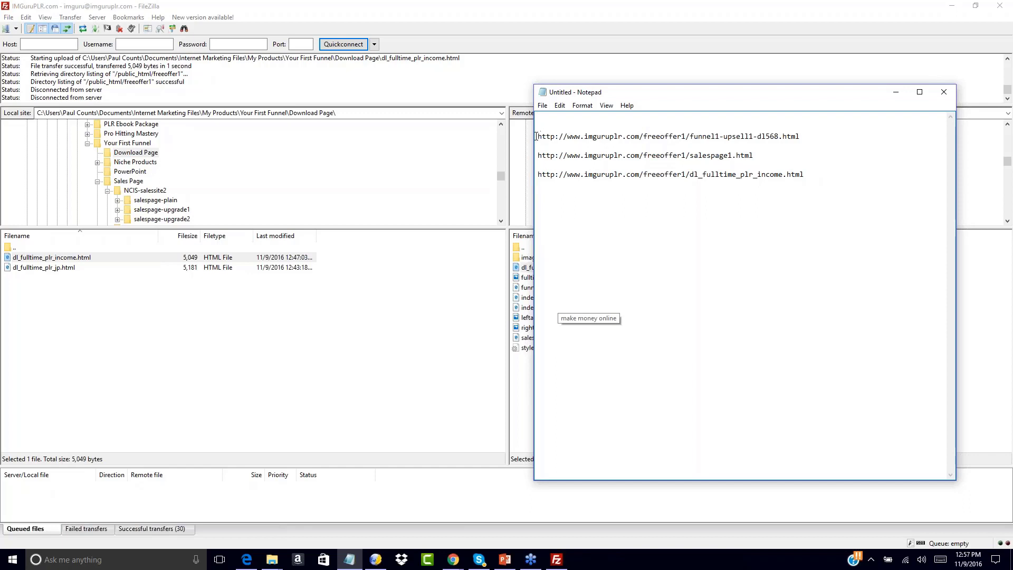
left_click_drag(538, 136, 822, 138)
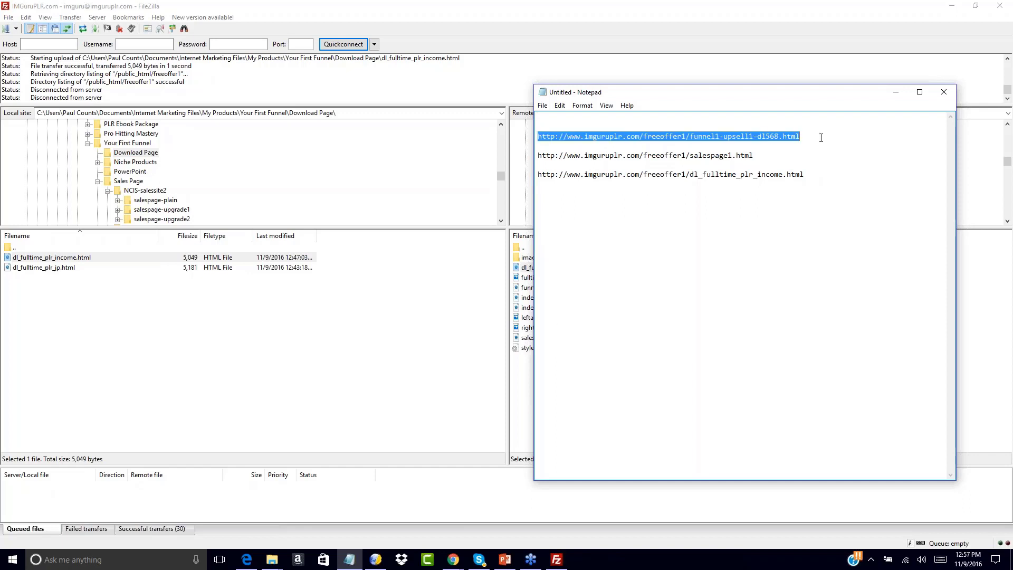
left_click(614, 119)
key("Return")
key("Up")
key("ctrl+v")
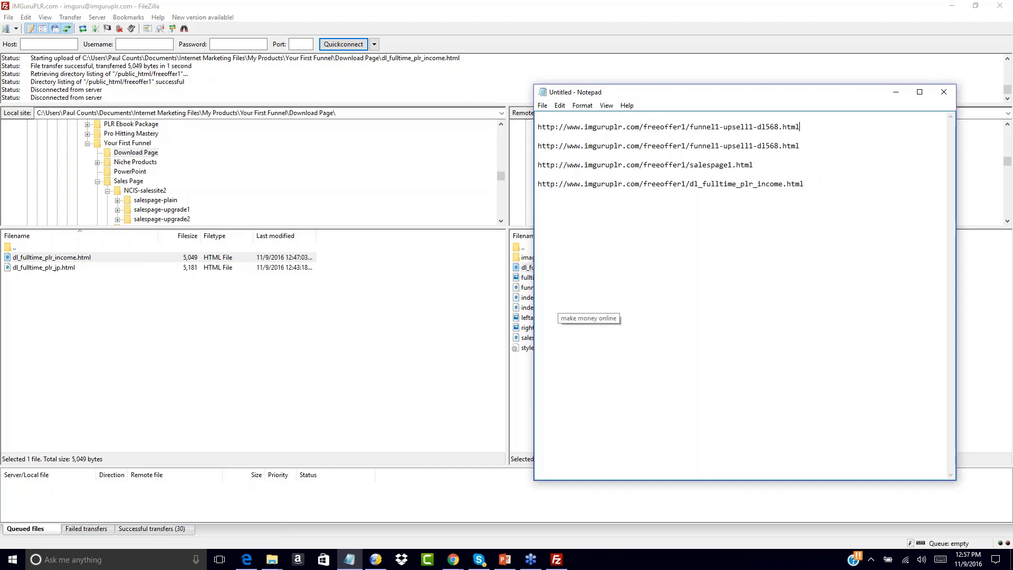
left_click_drag(692, 126, 848, 138)
key("Delete")
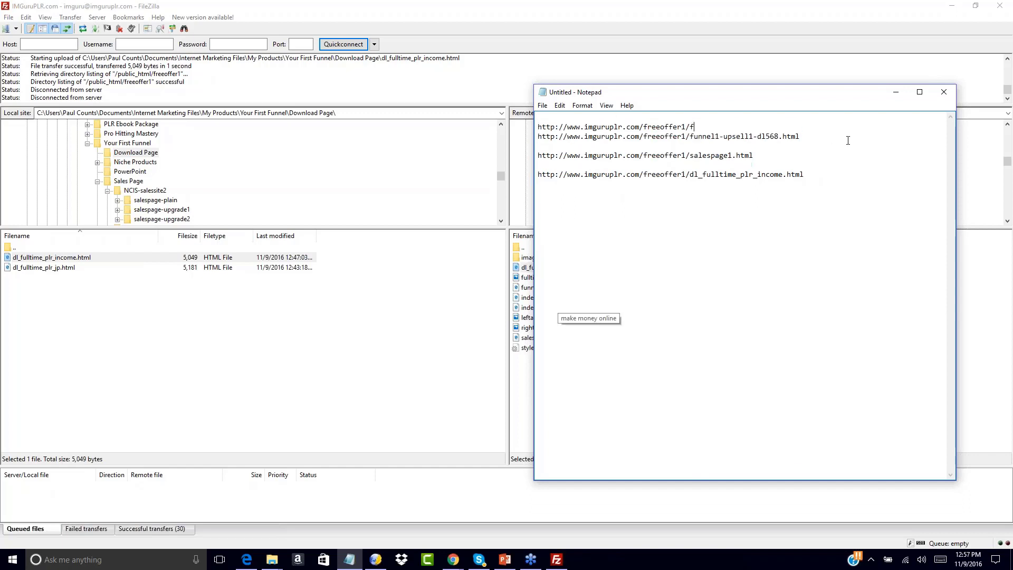
key("Return")
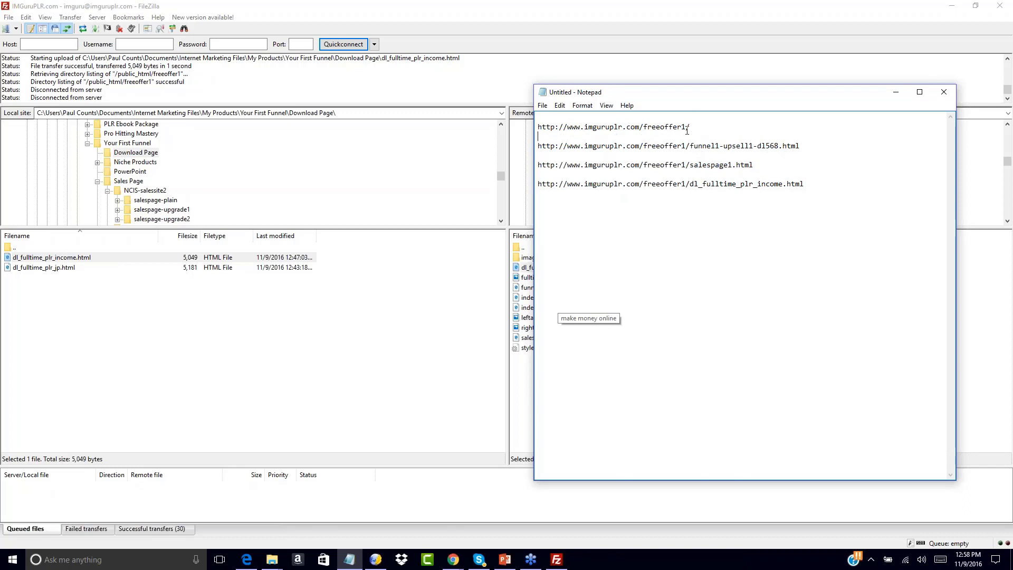
Copy the squeeze page's address from Notepad and open it in Chrome in place of the Bluehost page.
left_click_drag(691, 128, 535, 128)
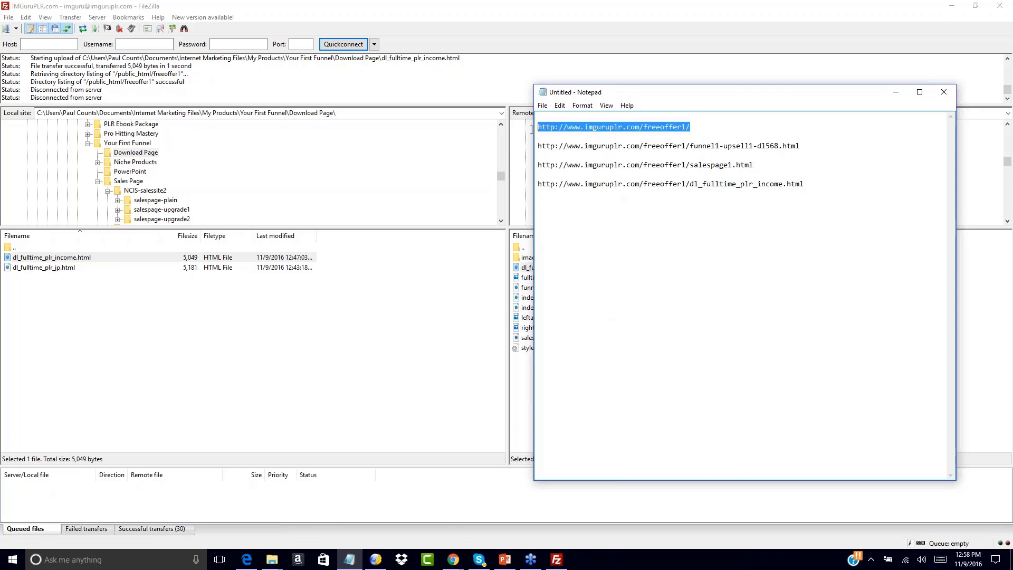
mouse_move(453, 558)
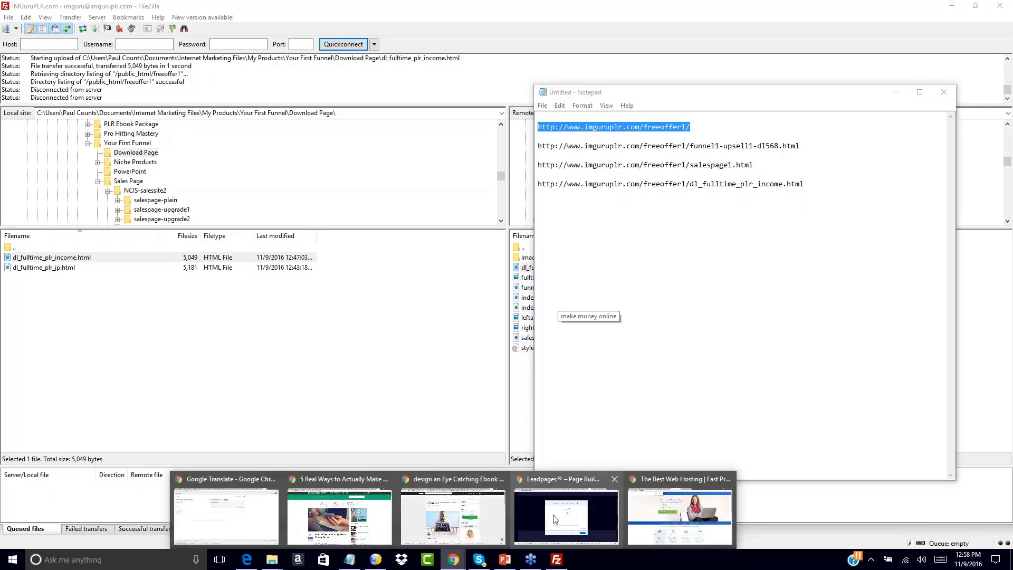
left_click(679, 511)
left_click(346, 26)
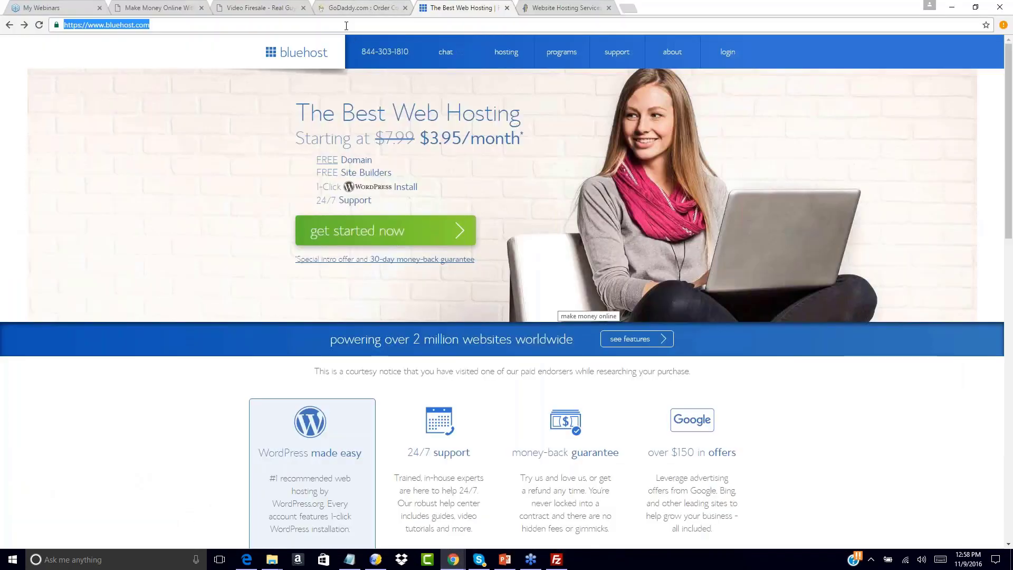
key("ctrl+v")
key("Return")
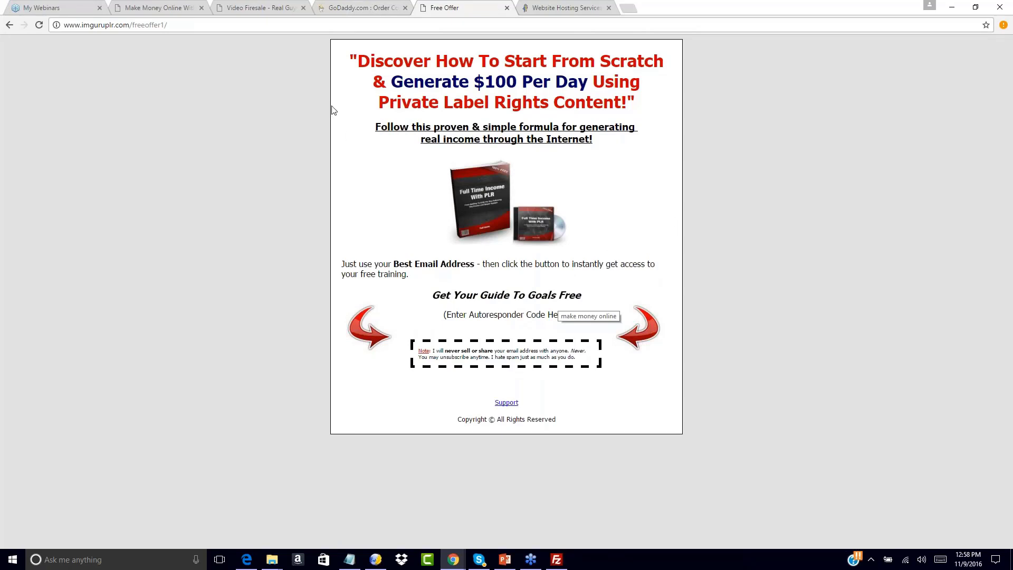
Open the listed funnel1-upsell1-dl568.html address in Chrome and check the page down to the order and no-thanks links at its end.
left_click(350, 559)
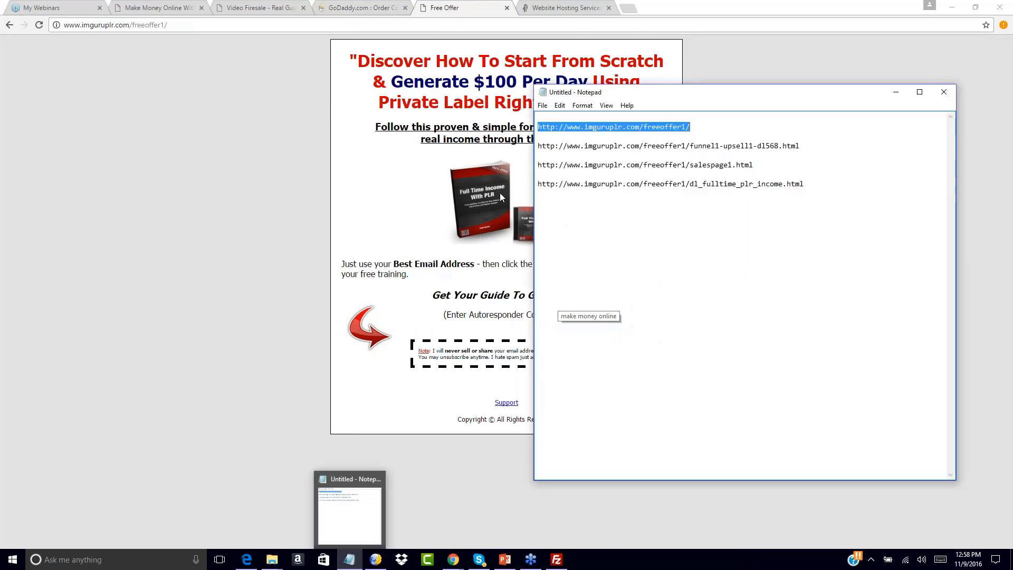
left_click_drag(539, 147, 816, 147)
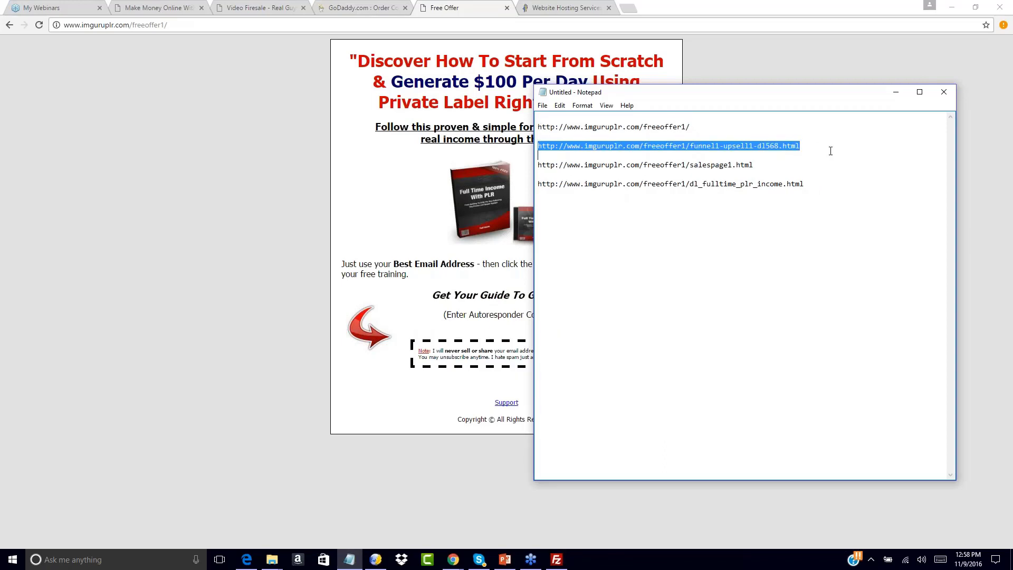
left_click(322, 25)
key("ctrl+v")
key("Return")
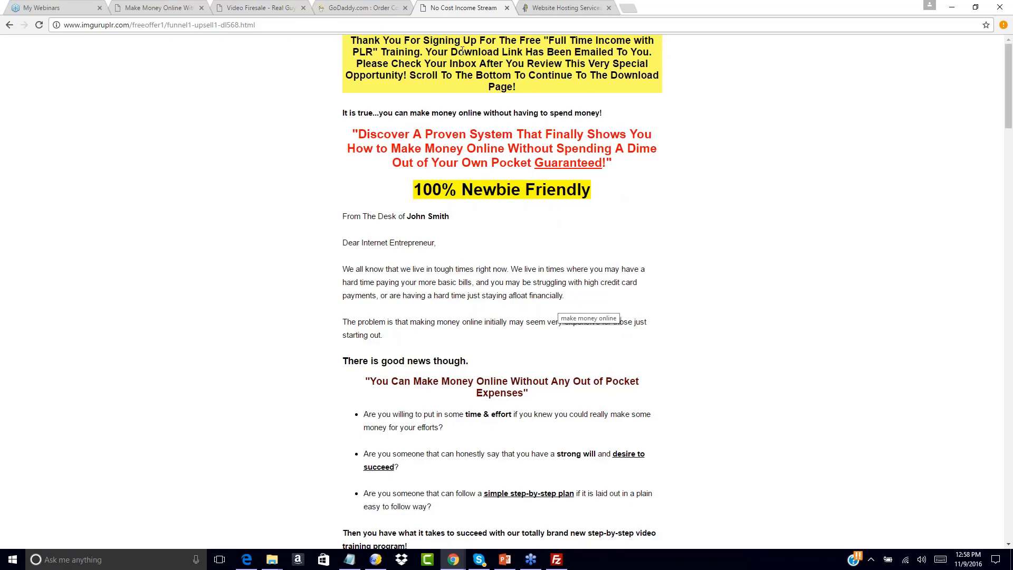
scroll(459, 248, "down", 20)
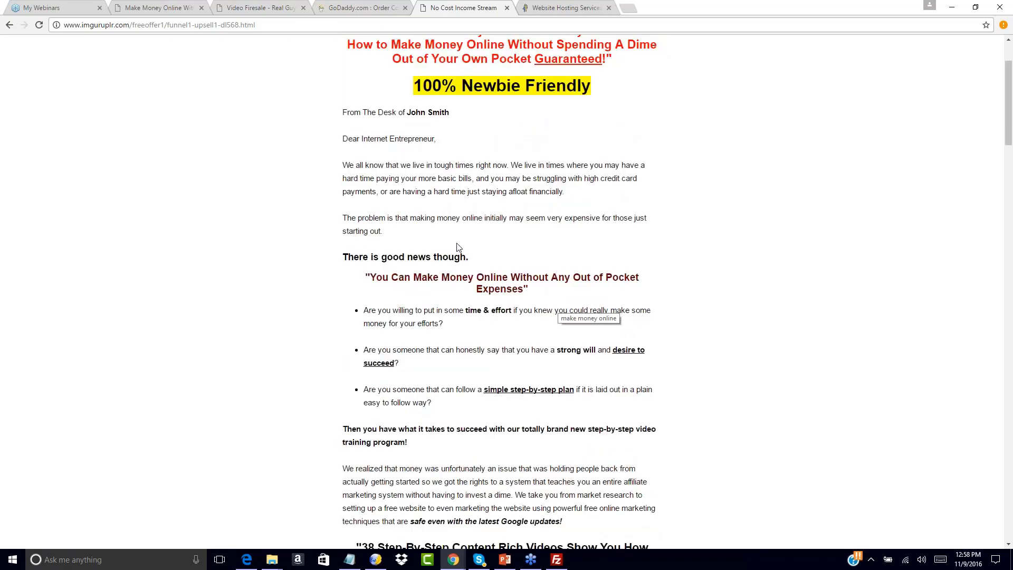
scroll(456, 309, "down", 20)
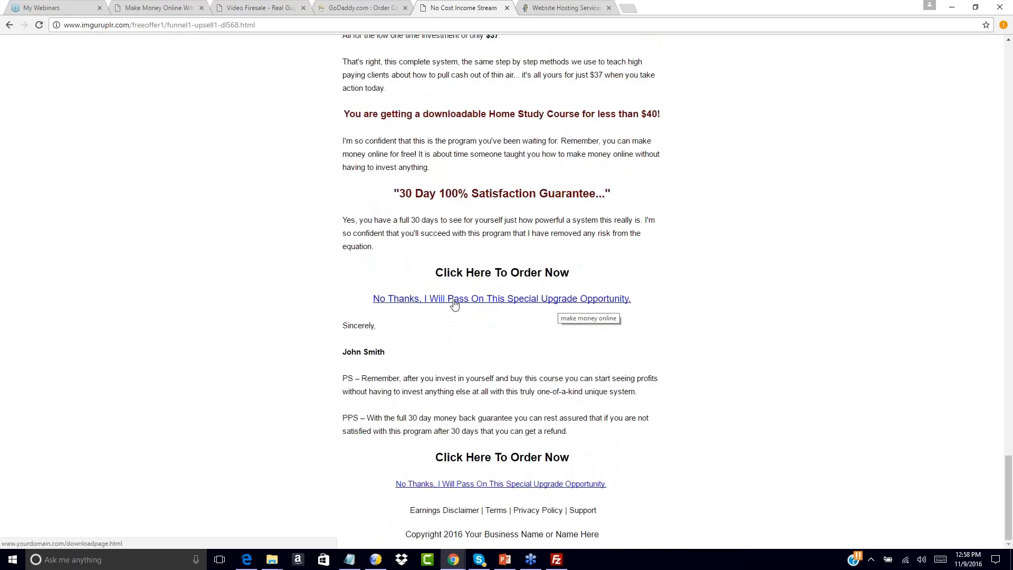
Bring up funnel1-upsell1-dl568.html in KompoZer and copy the dl_fulltime_plr_income.html address from Notepad.
left_click(378, 560)
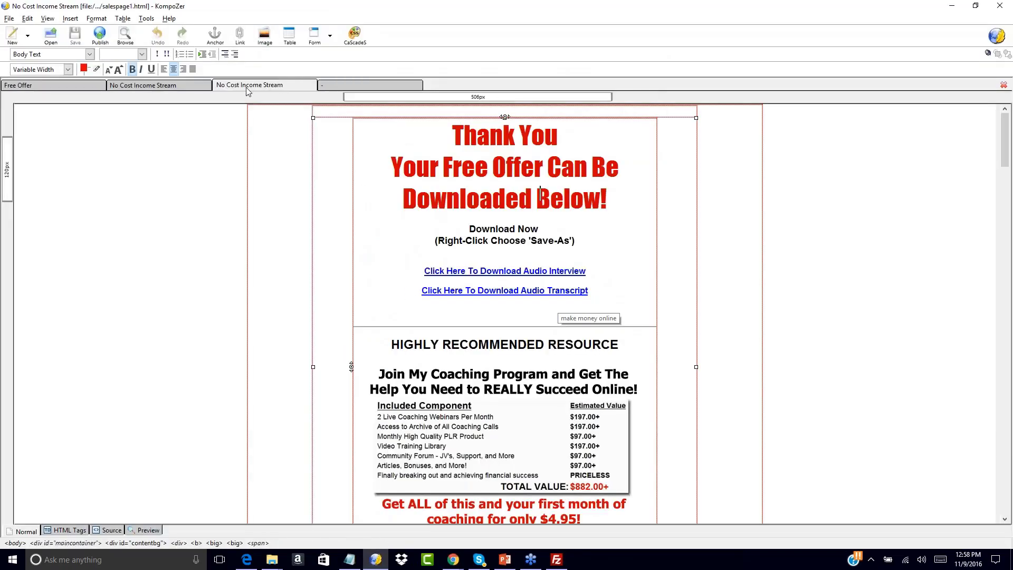
left_click(250, 89)
left_click(181, 88)
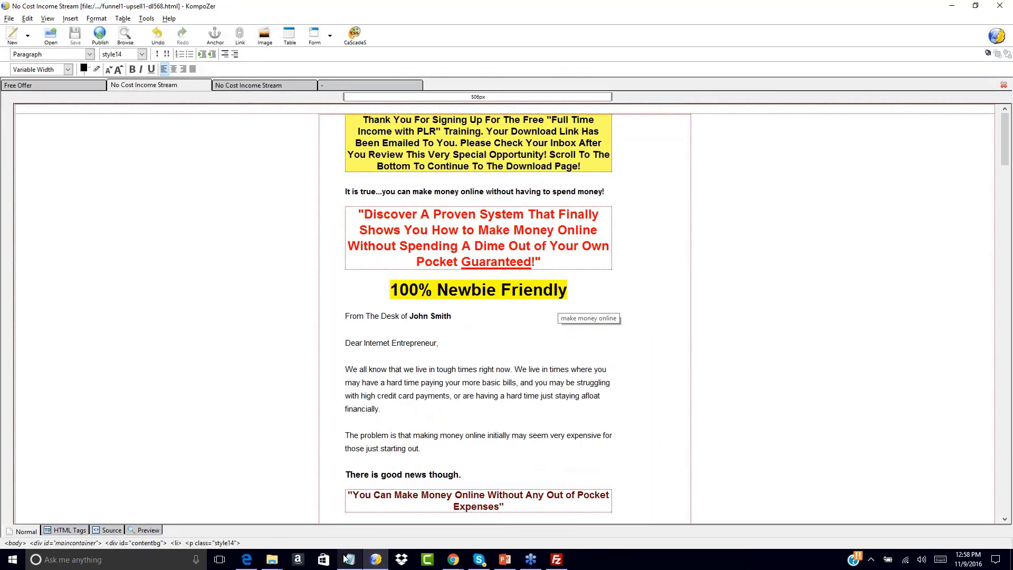
left_click(348, 560)
left_click_drag(804, 184, 537, 185)
key("ctrl+c")
left_click(307, 353)
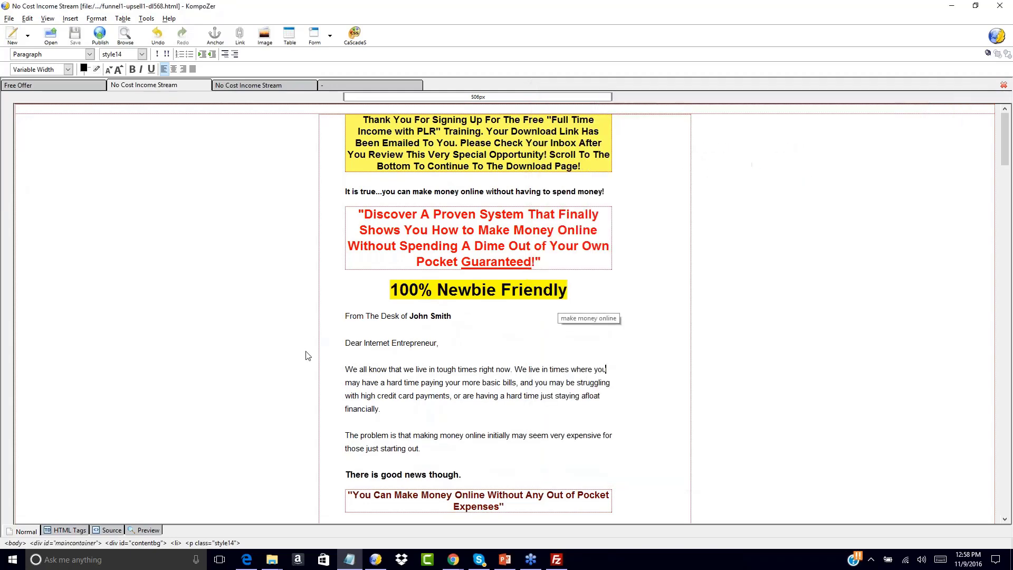
scroll(307, 353, "down", 5)
scroll(307, 353, "down", 15)
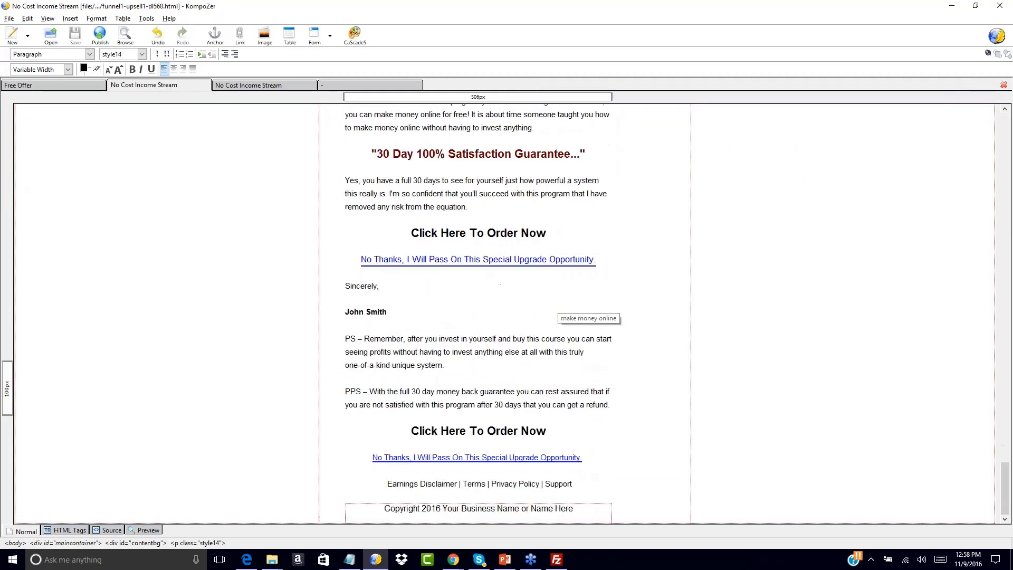
left_click_drag(362, 259, 593, 259)
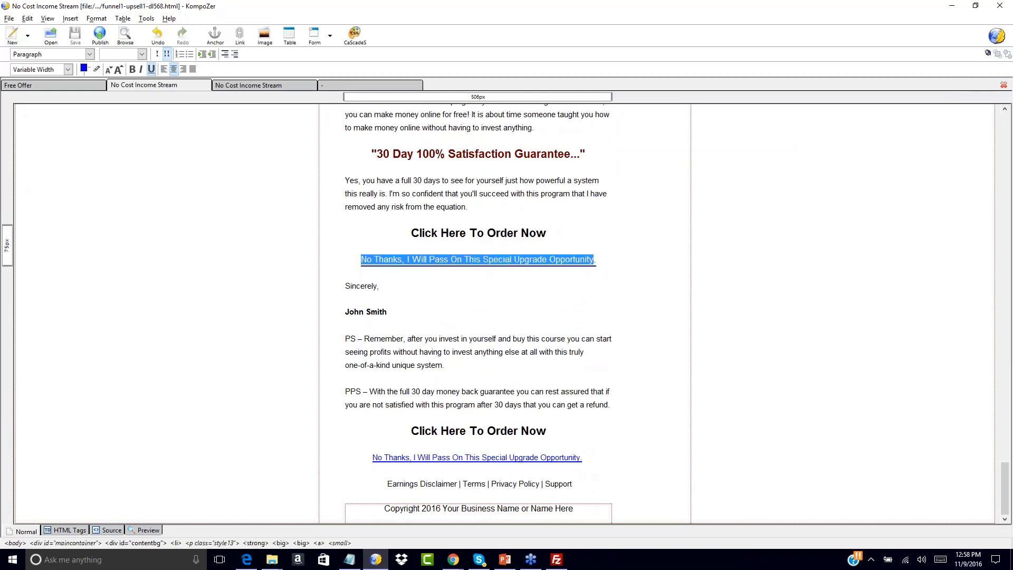
left_click(71, 19)
left_click(79, 62)
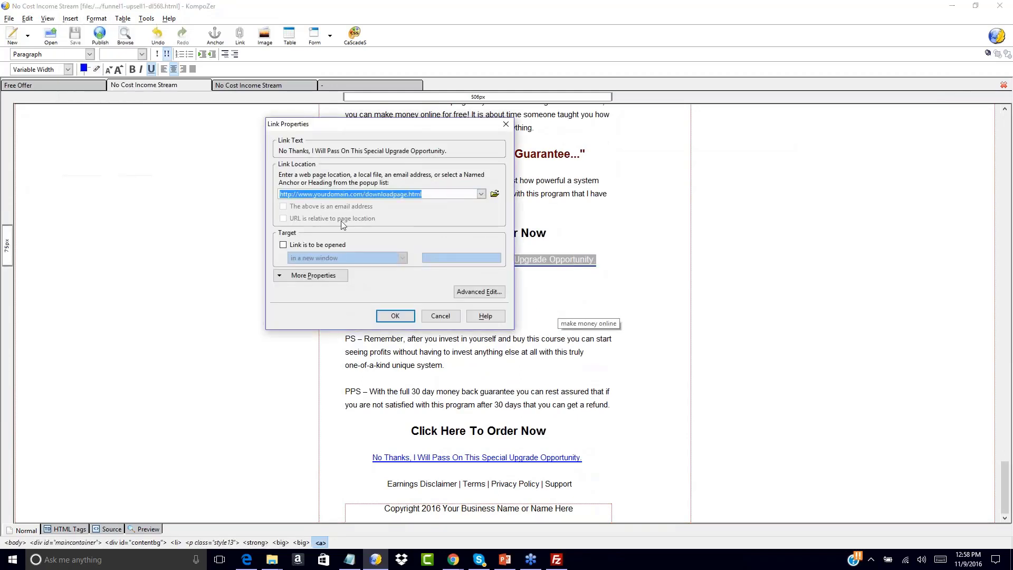
left_click(396, 316)
left_click_drag(374, 457, 585, 457)
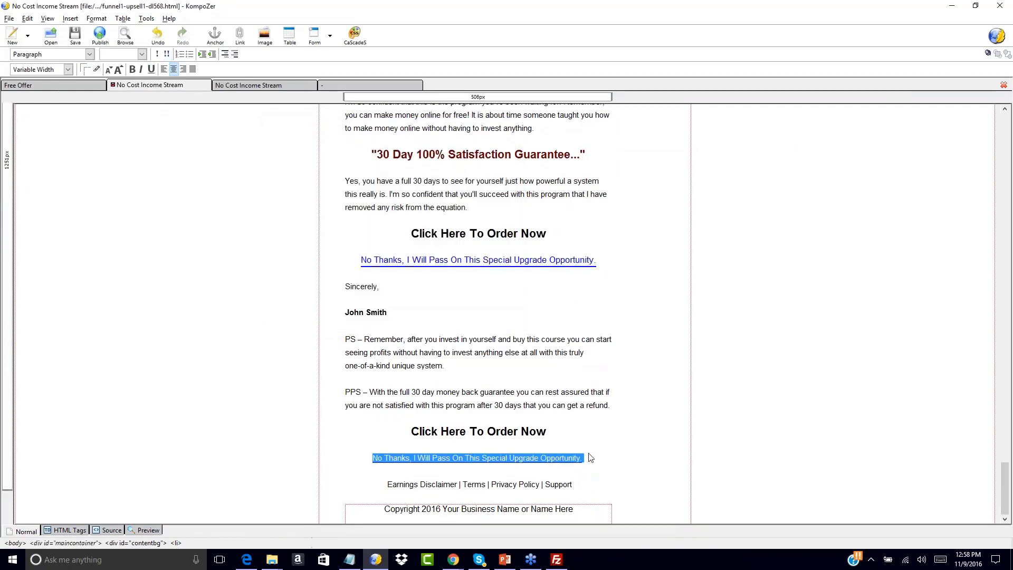
left_click(70, 18)
left_click(79, 61)
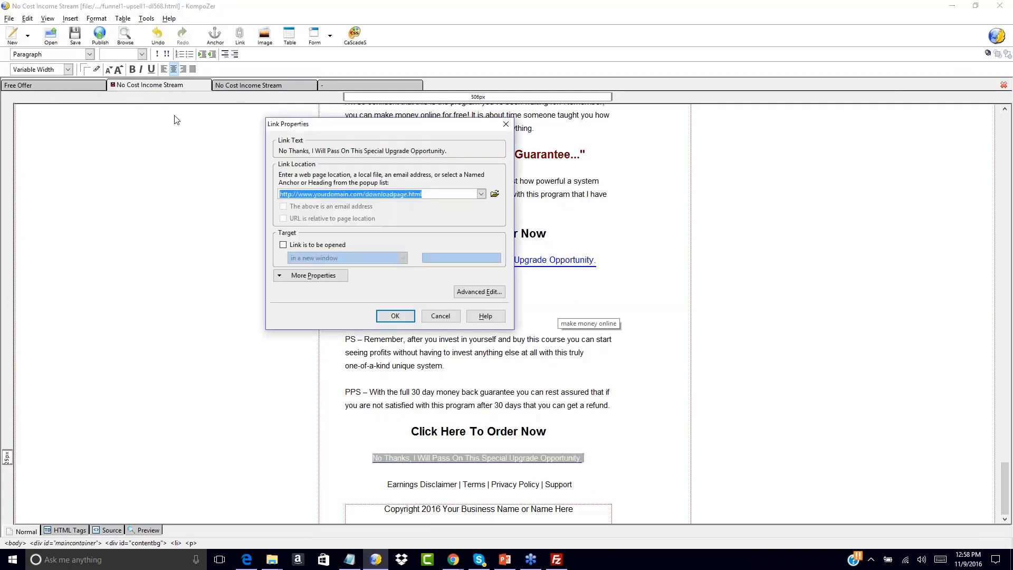
key("ctrl+v")
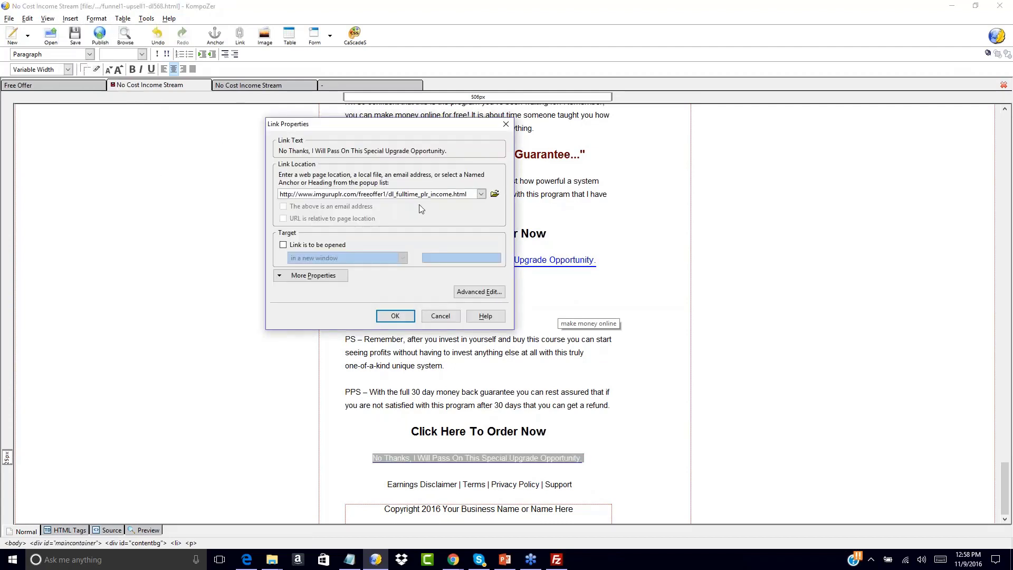
left_click(395, 315)
left_click(489, 338)
left_click(74, 35)
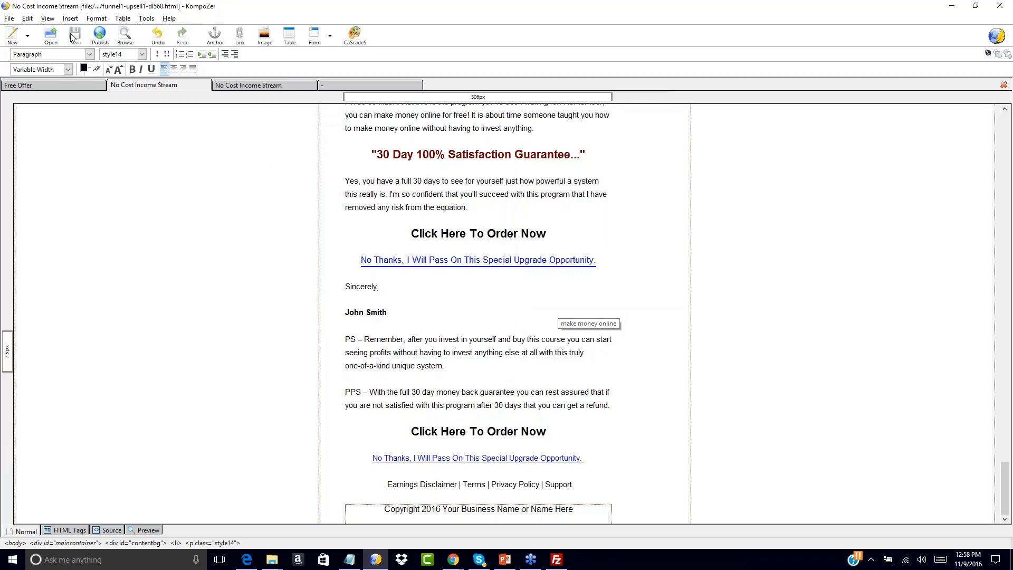
Upload the edited funnel1-upsell1-dl568.html from the local Sales Page\NCIS-salessite2\salespage-plain folder to freeoffer1 with FileZilla.
left_click(279, 83)
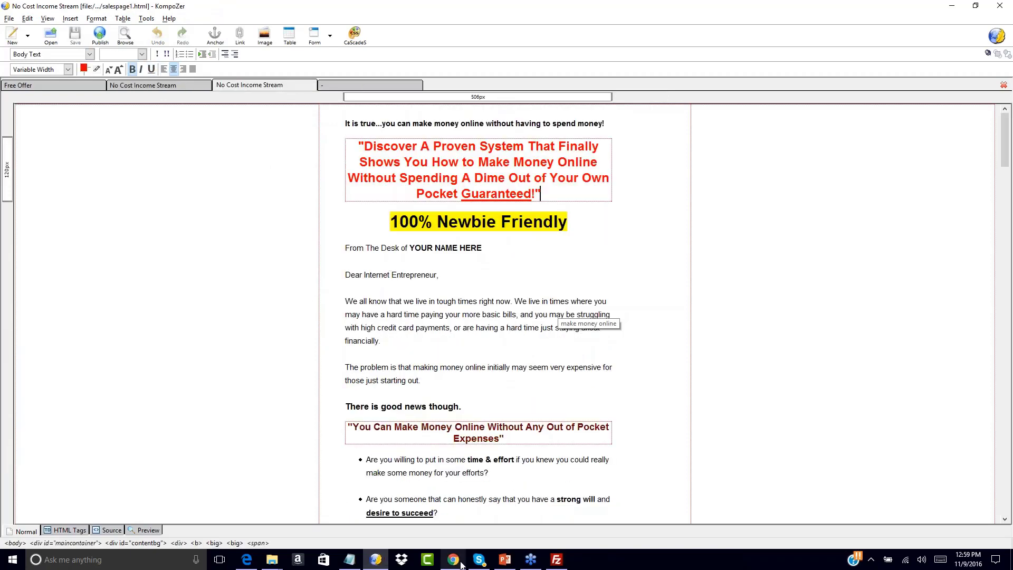
left_click(556, 559)
left_click(267, 339)
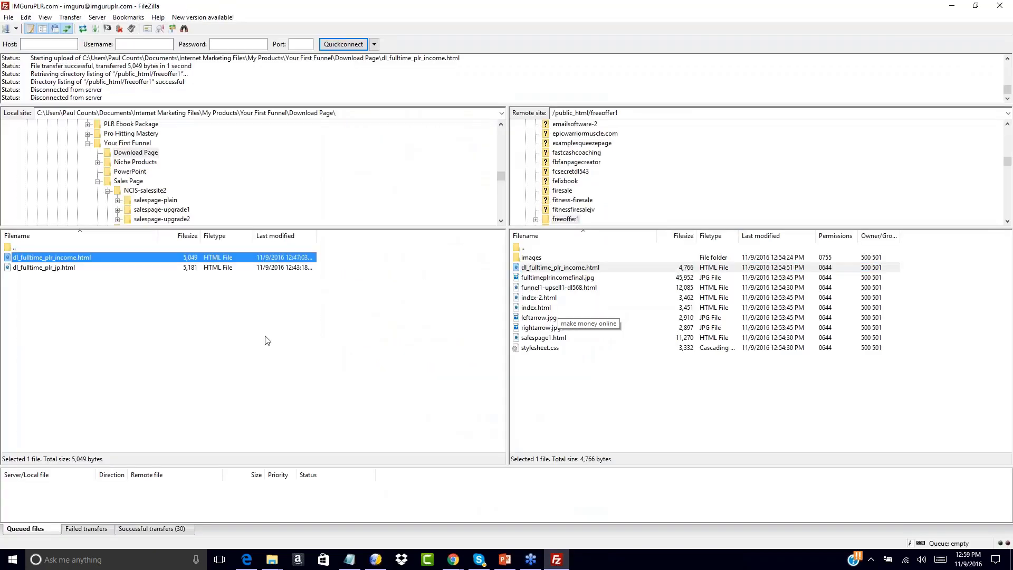
double_click(9, 247)
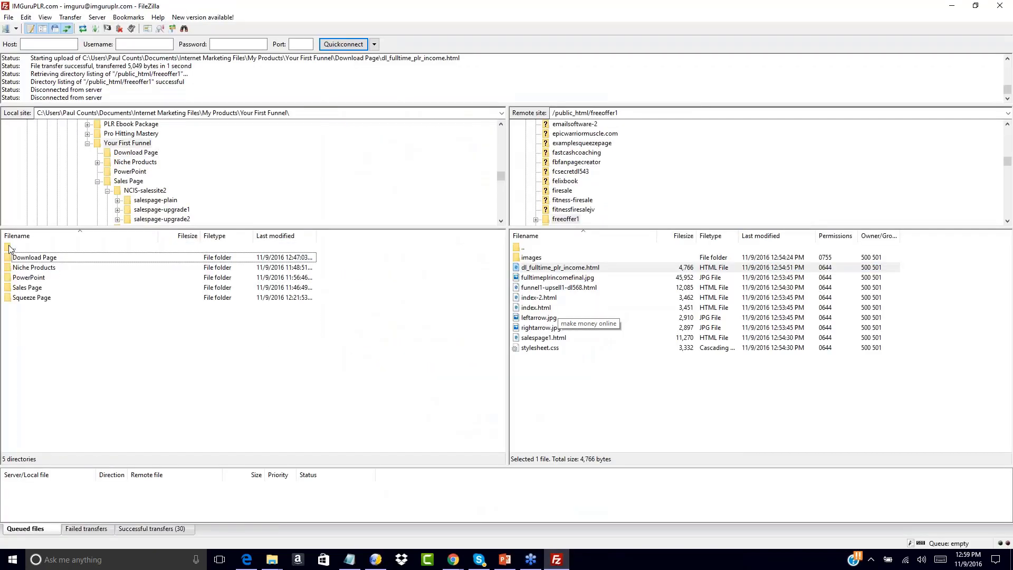
double_click(14, 287)
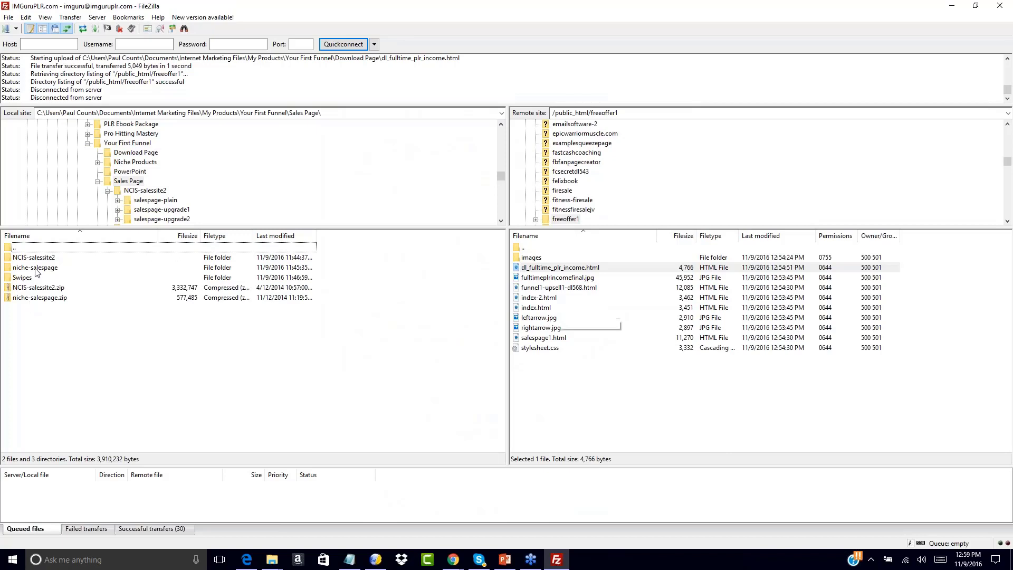
double_click(23, 258)
double_click(19, 258)
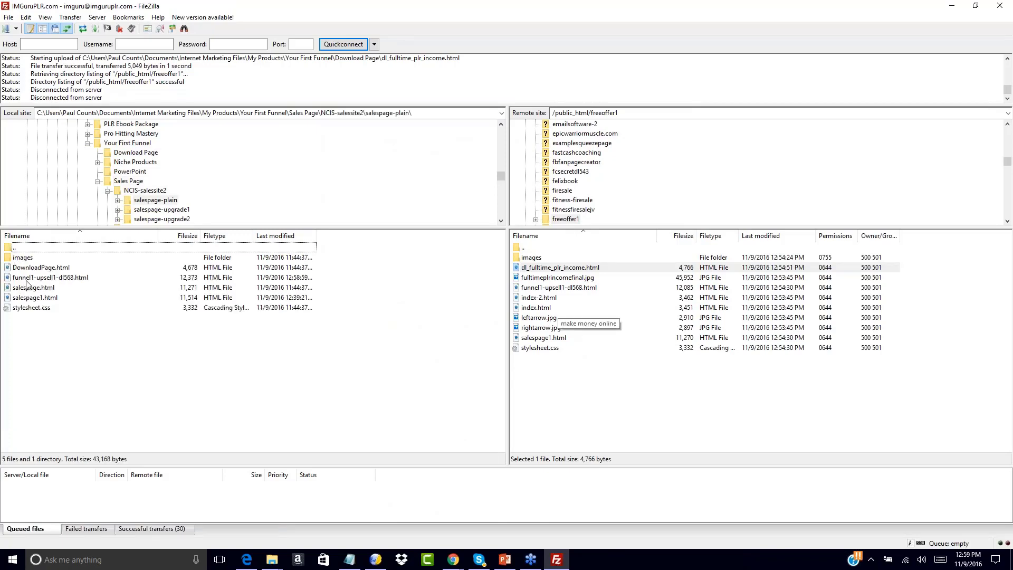
double_click(27, 278)
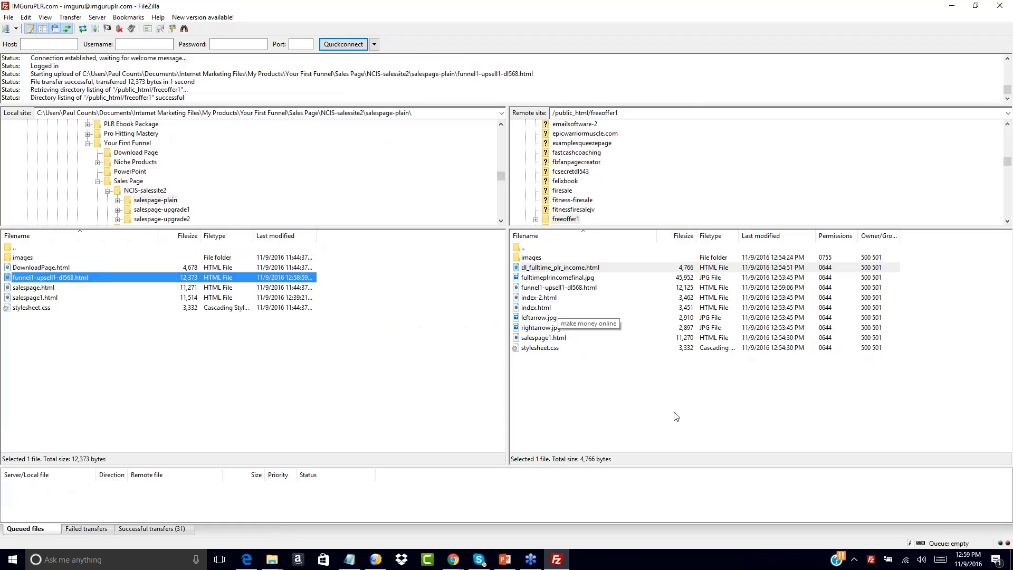
Reload the upsell page in Chrome and check its No Thanks links and opening section.
left_click(453, 560)
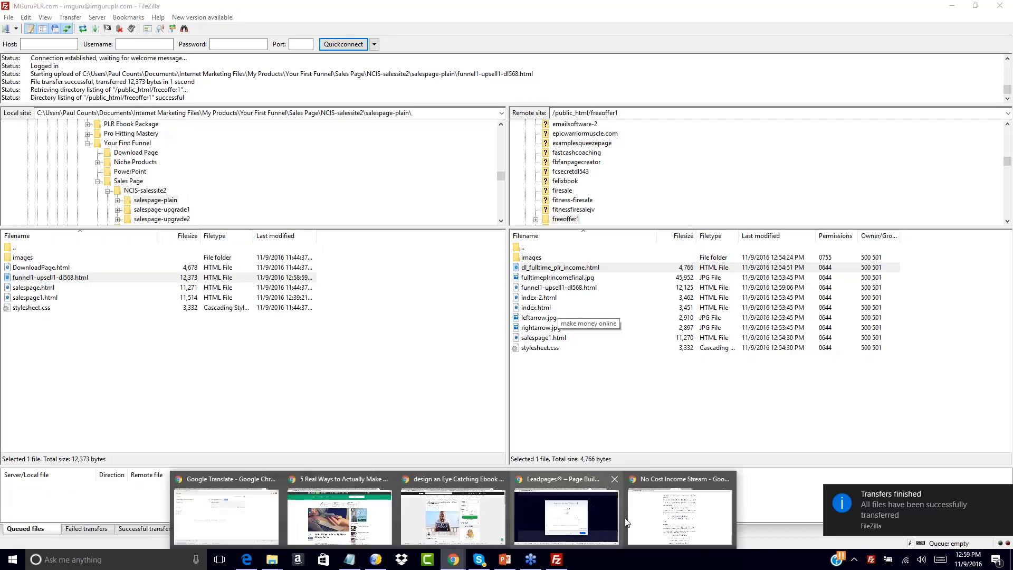
left_click(597, 522)
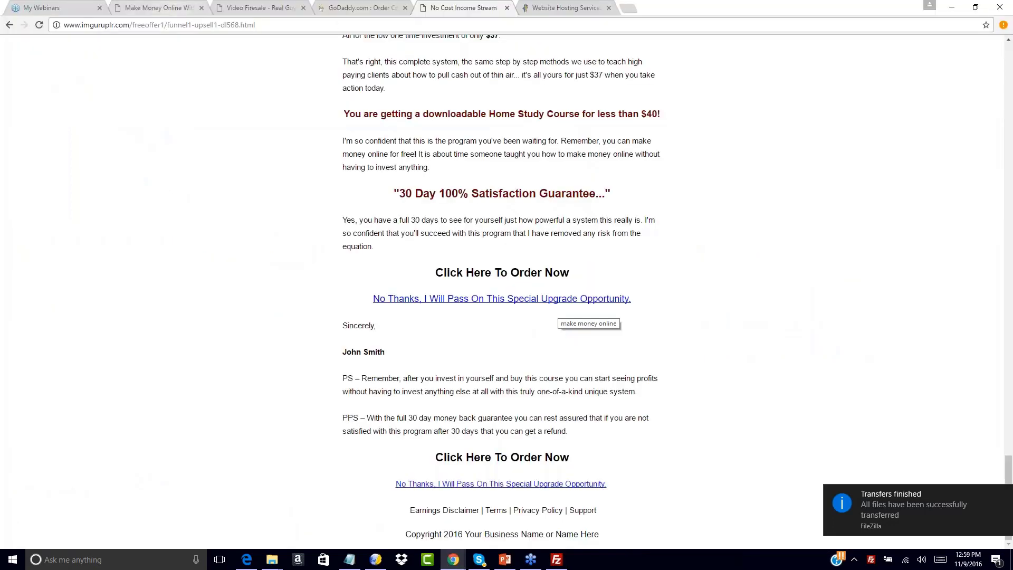
left_click(39, 25)
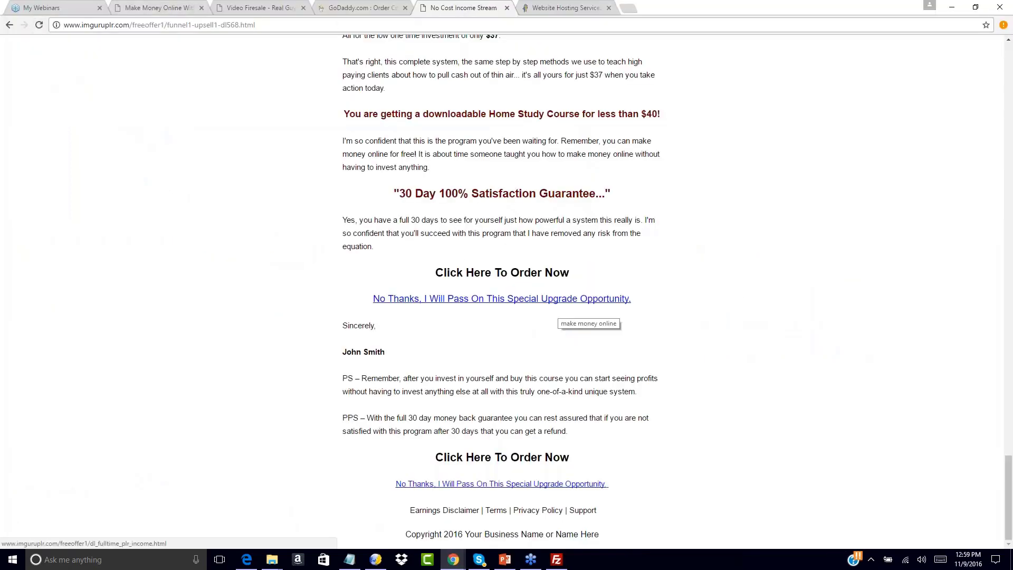
scroll(440, 302, "up", 20)
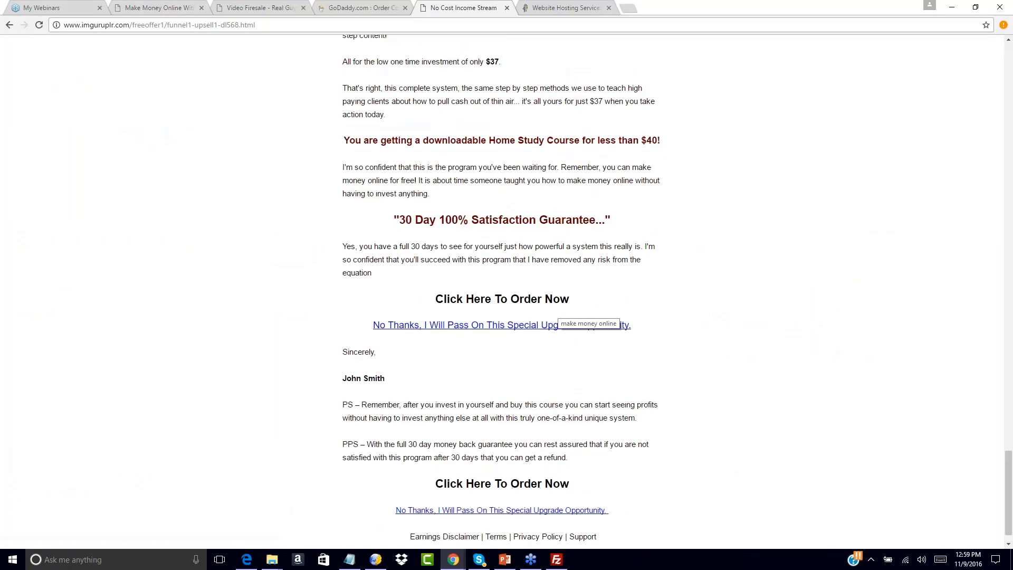
scroll(559, 311, "up", 4)
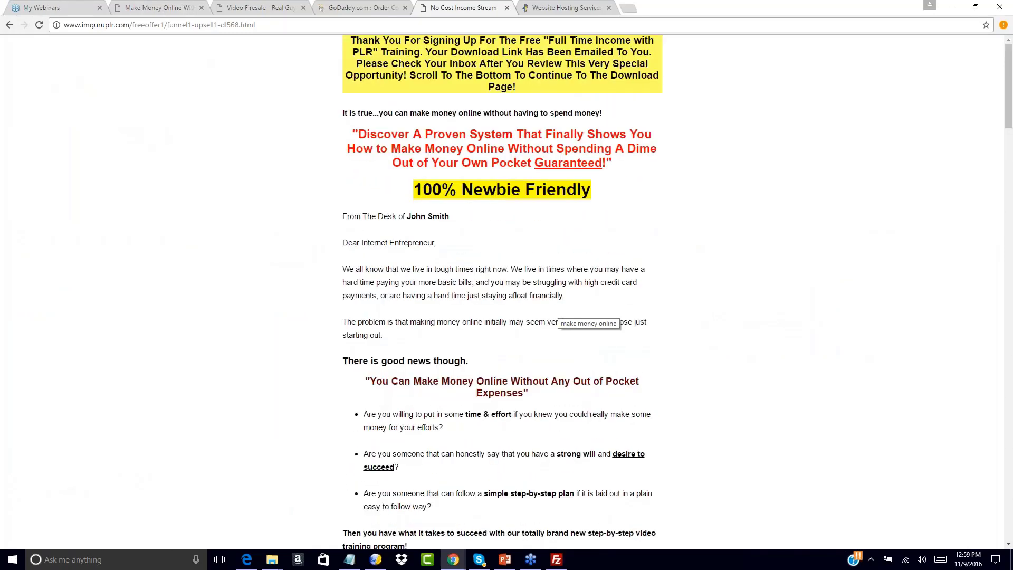
Walk through the funnel from the squeeze page to the upsell page and follow its upper No Thanks link to the download page.
left_click(9, 24)
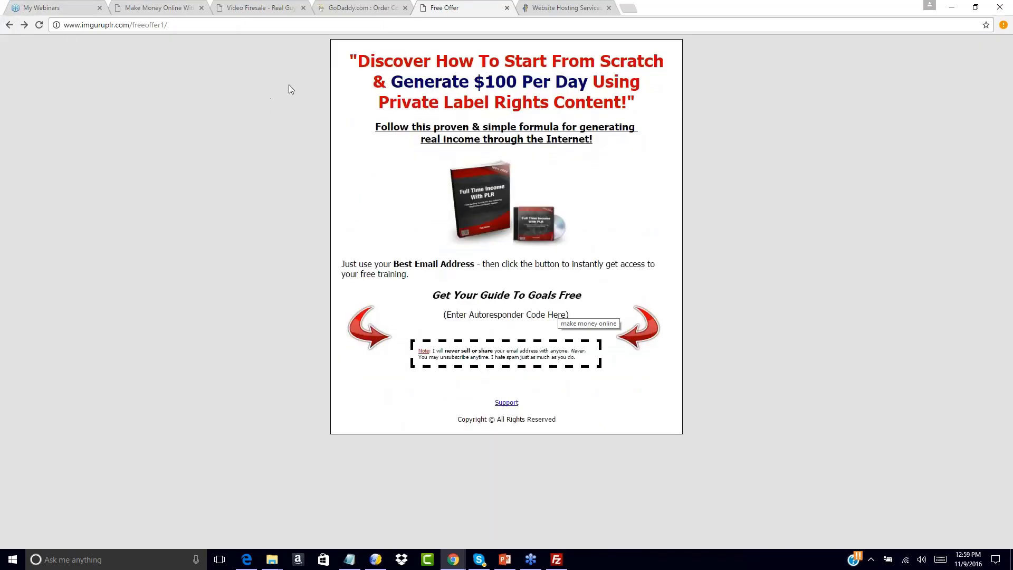
left_click(24, 25)
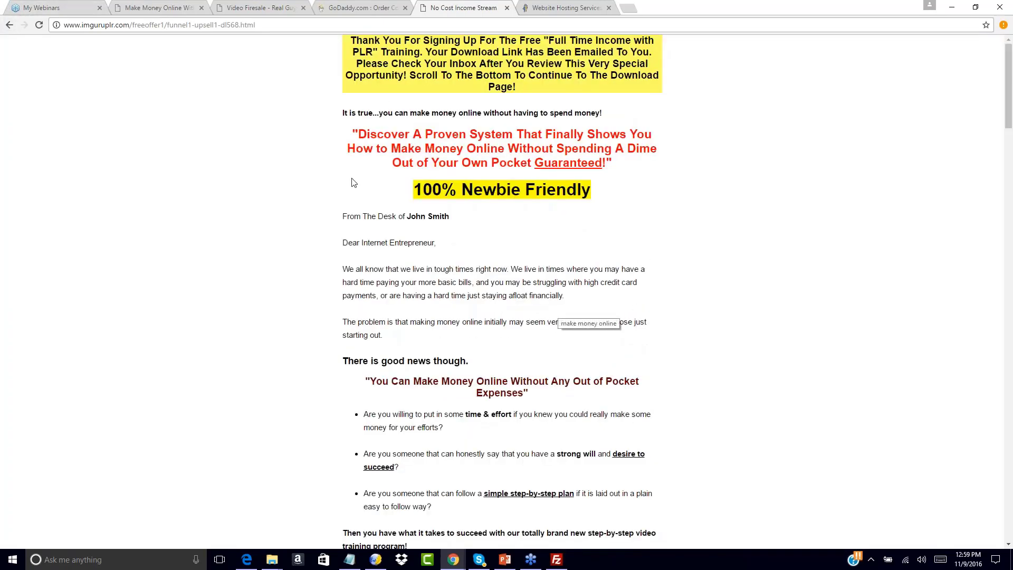
scroll(353, 183, "down", 20)
scroll(437, 309, "down", 8)
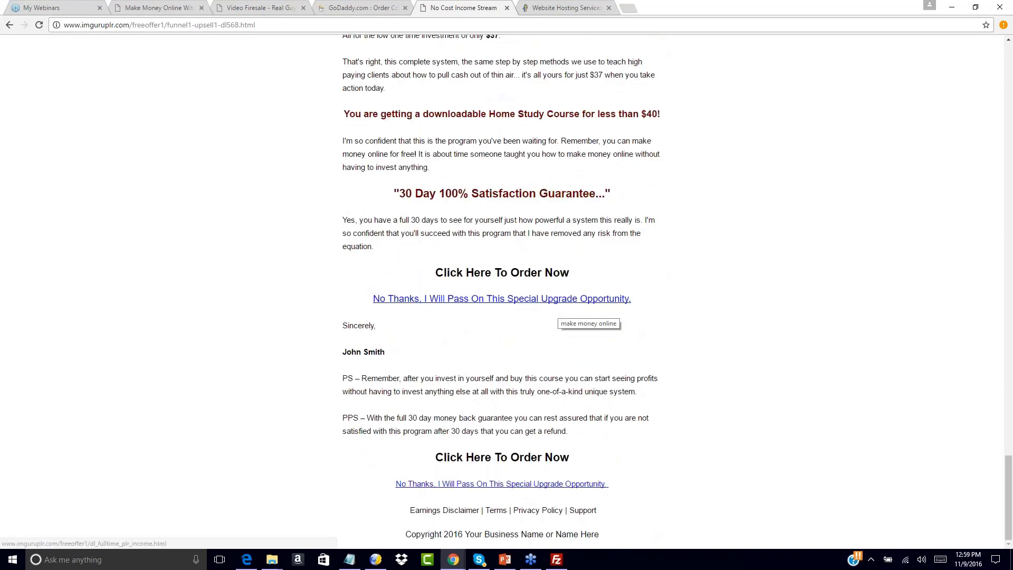
left_click(426, 302)
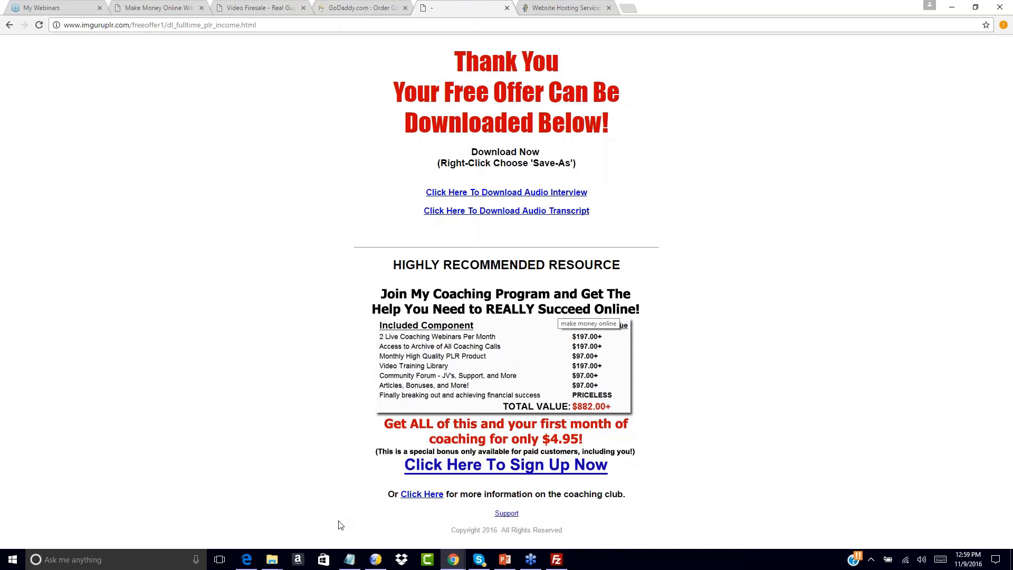
Review the funnel page addresses listed in Notepad.
left_click(350, 560)
left_click(643, 240)
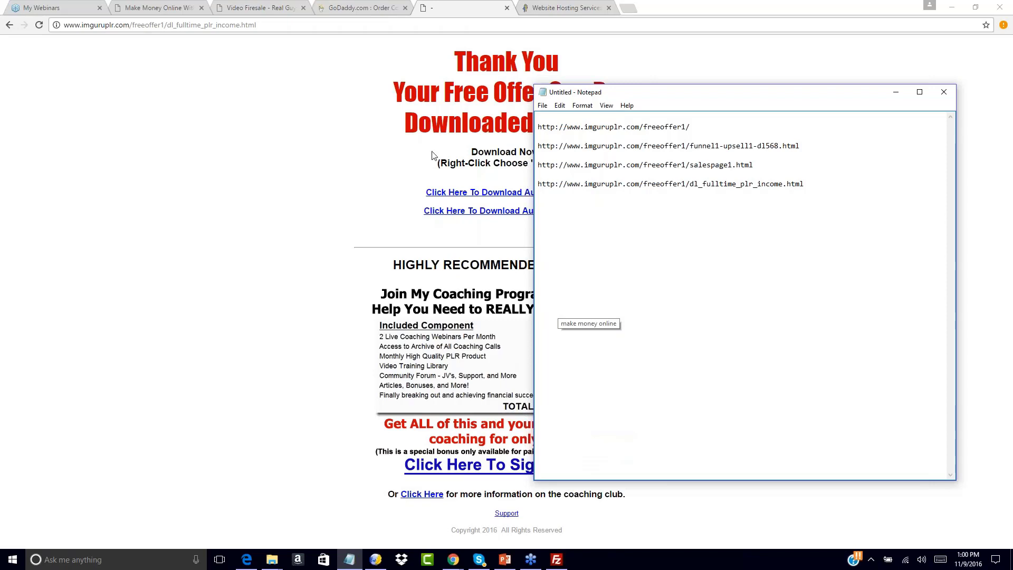
left_click(362, 124)
left_click(565, 7)
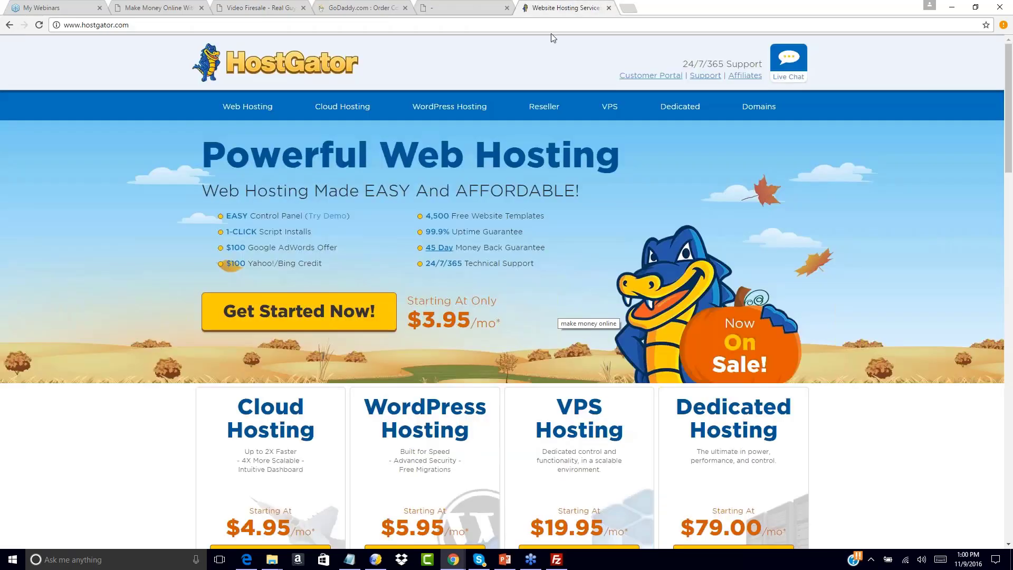
left_click(552, 25)
type("www.aweber.com")
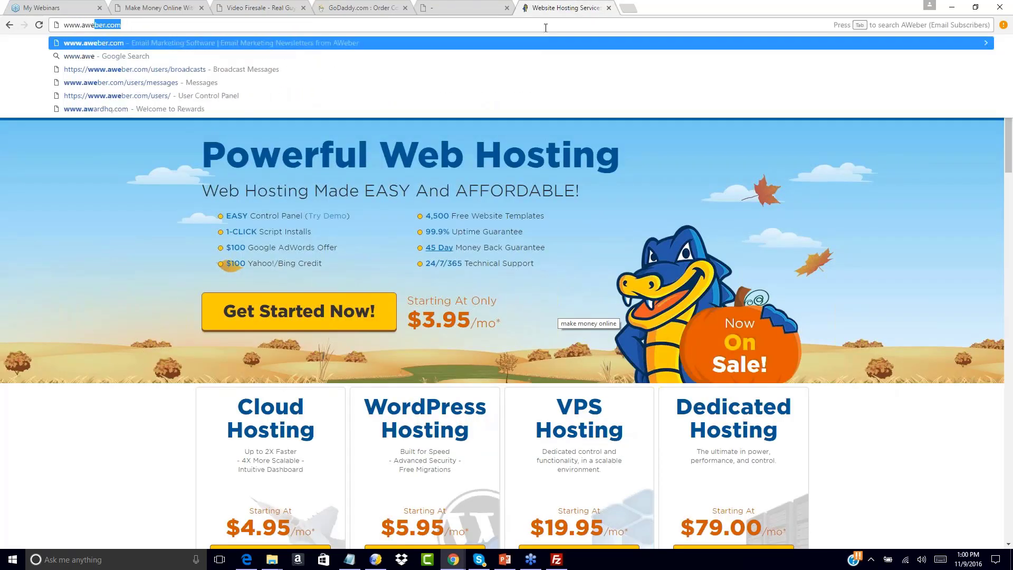
key("Return")
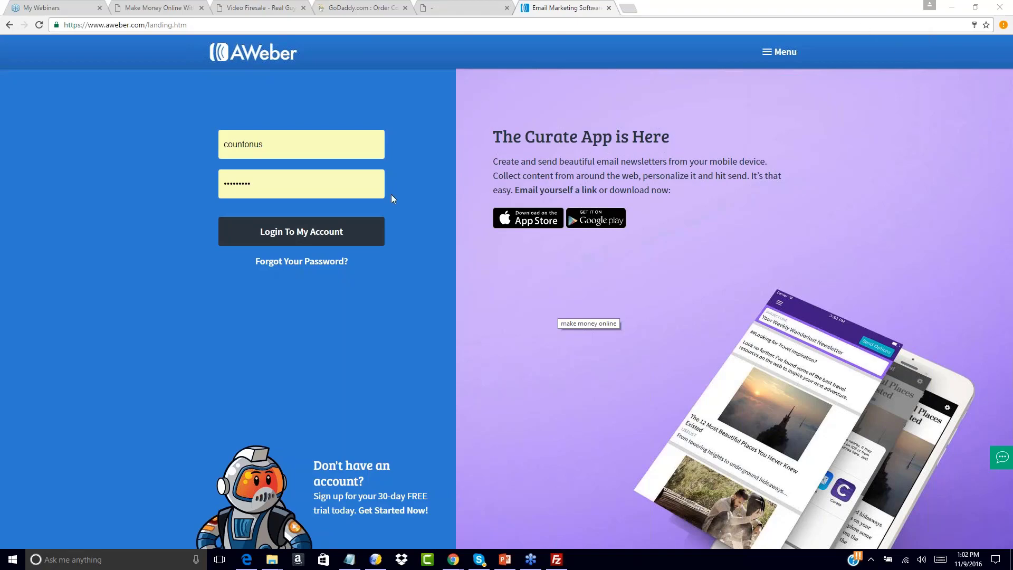
left_click(315, 240)
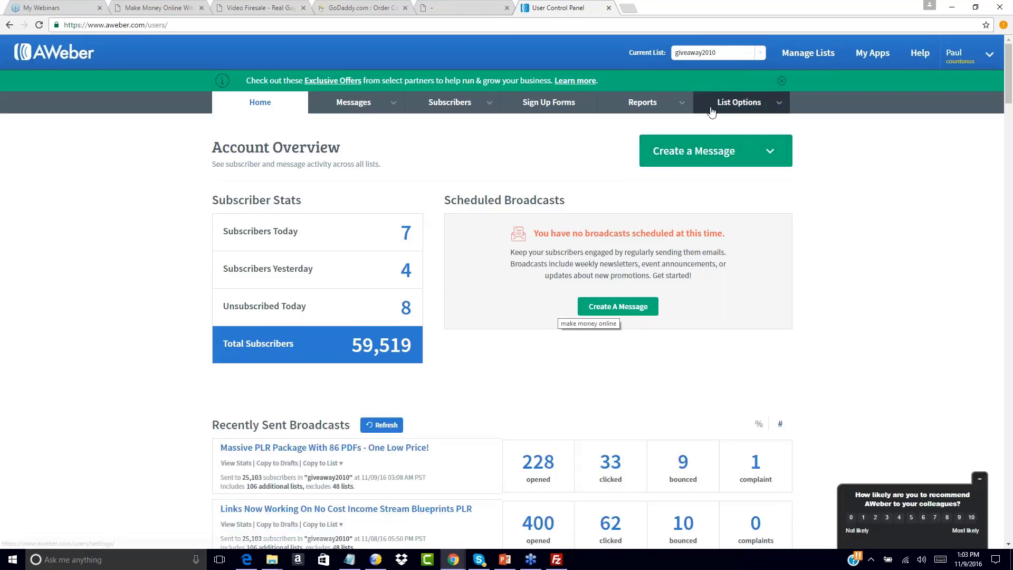
Open the AWeber list management page and start creating a new list.
mouse_move(738, 105)
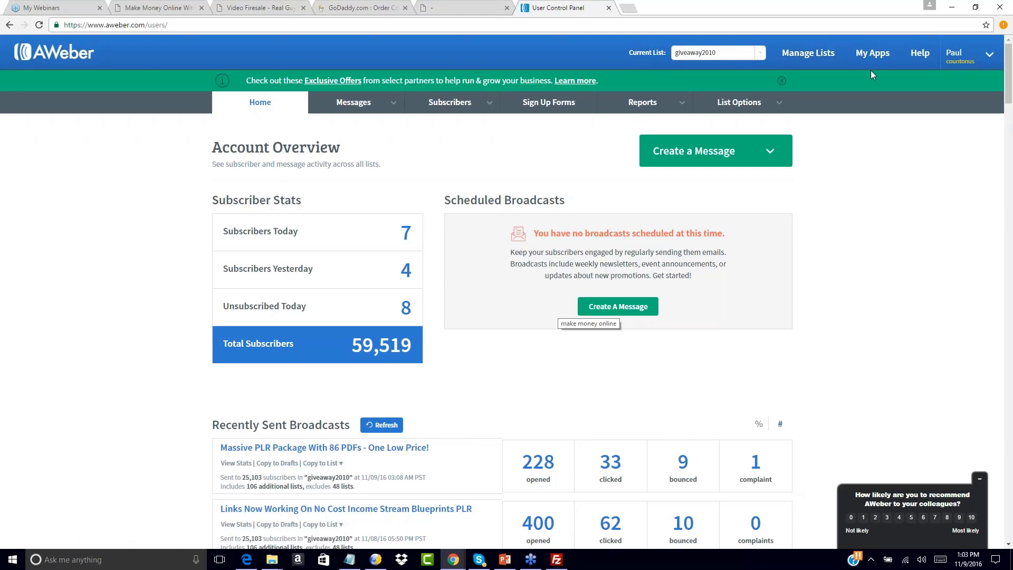
left_click(819, 55)
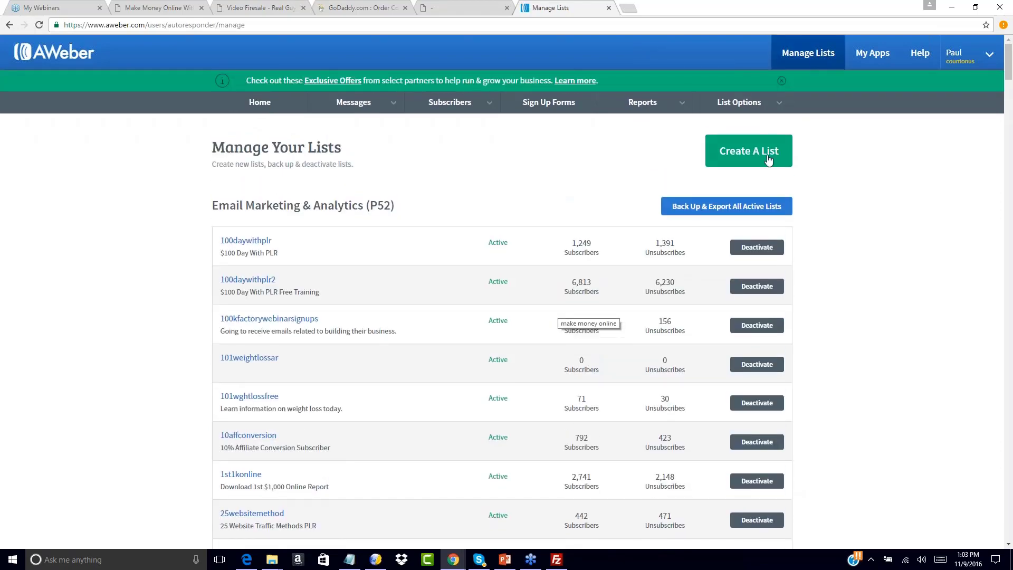
left_click(745, 151)
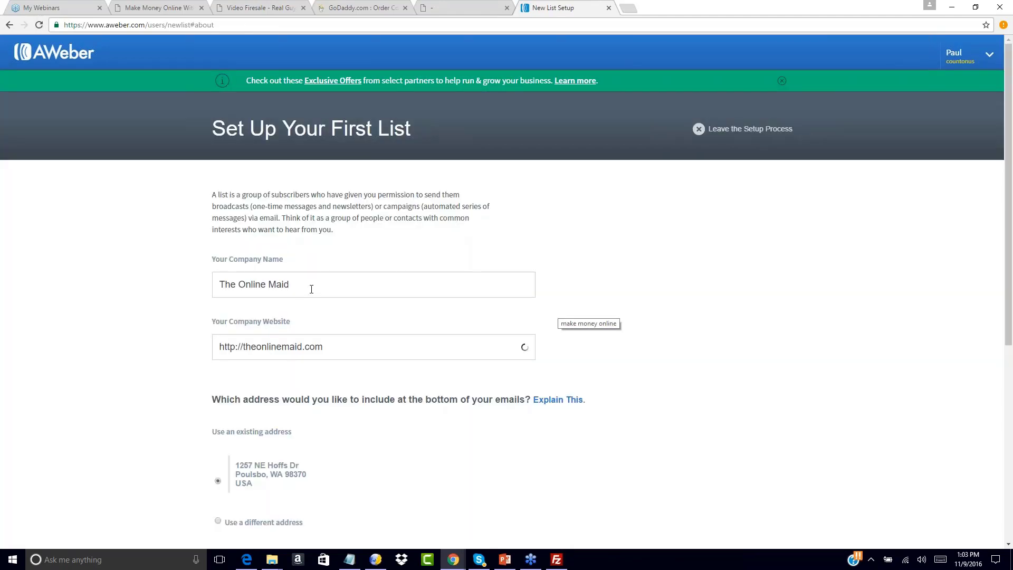
Replace the company name in the new list setup with Count On Us LLC.
left_click_drag(309, 287, 220, 286)
key("BackSpace")
type("Comp")
key("BackSpace")
key("BackSpace")
type("un")
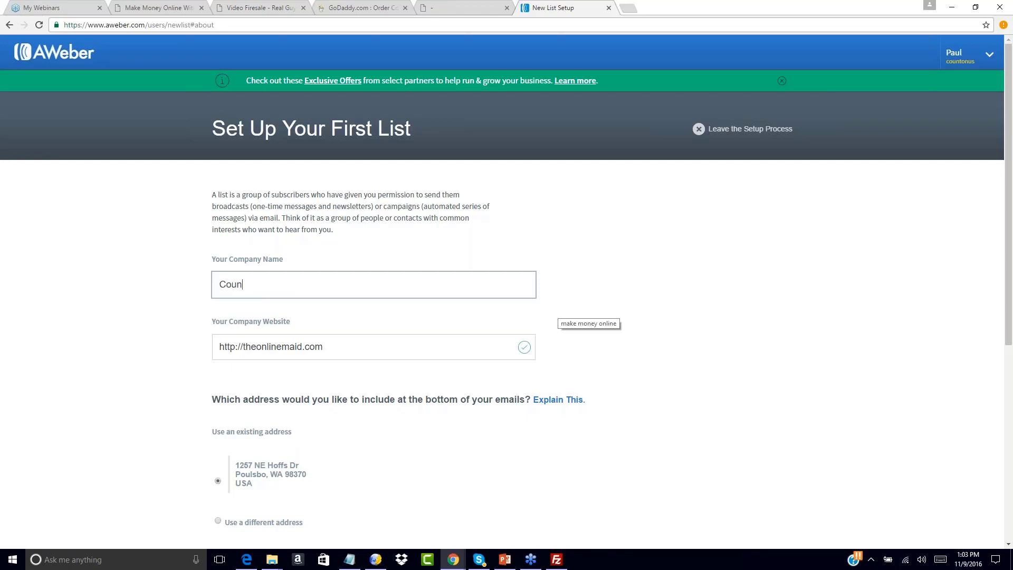
key("BackSpace")
key("BackSpace")
key("BackSpace")
key("BackSpace")
type("Count On Us LLC")
key("Tab")
type("ht")
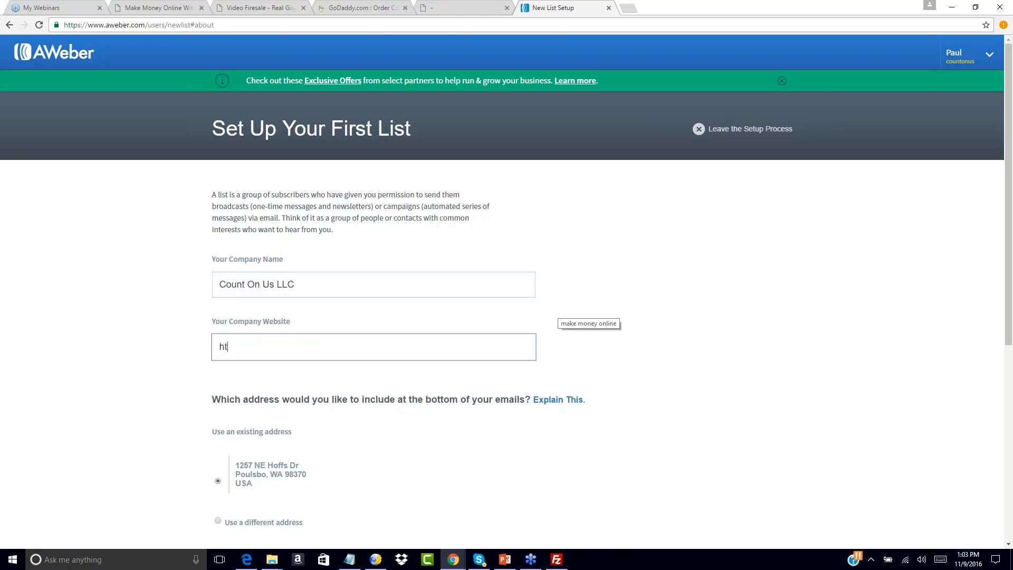
type("tp://")
left_click(349, 559)
left_click_drag(715, 126, 537, 127)
key("ctrl+c")
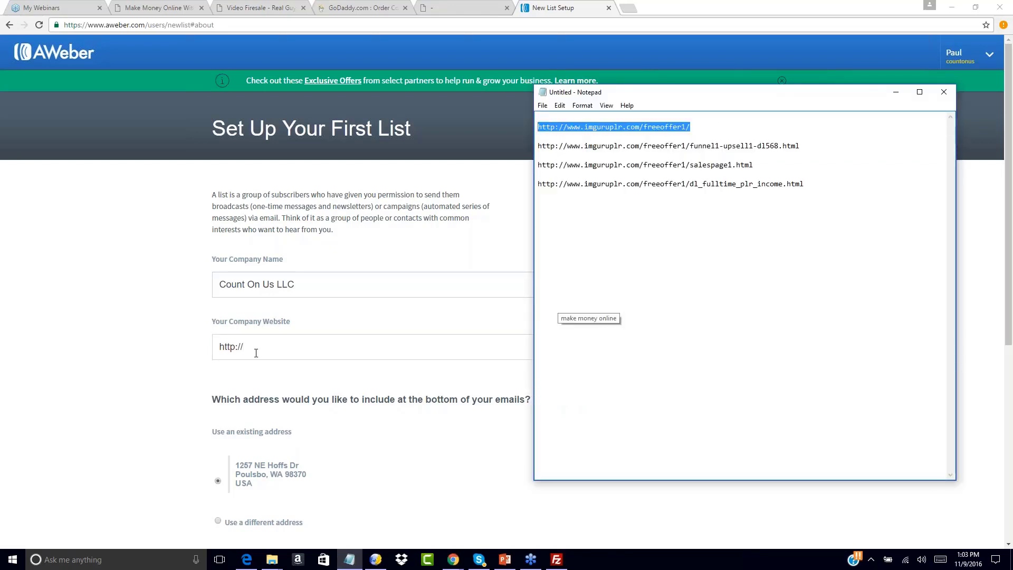
left_click(256, 353)
left_click_drag(265, 348, 158, 351)
key("ctrl+v")
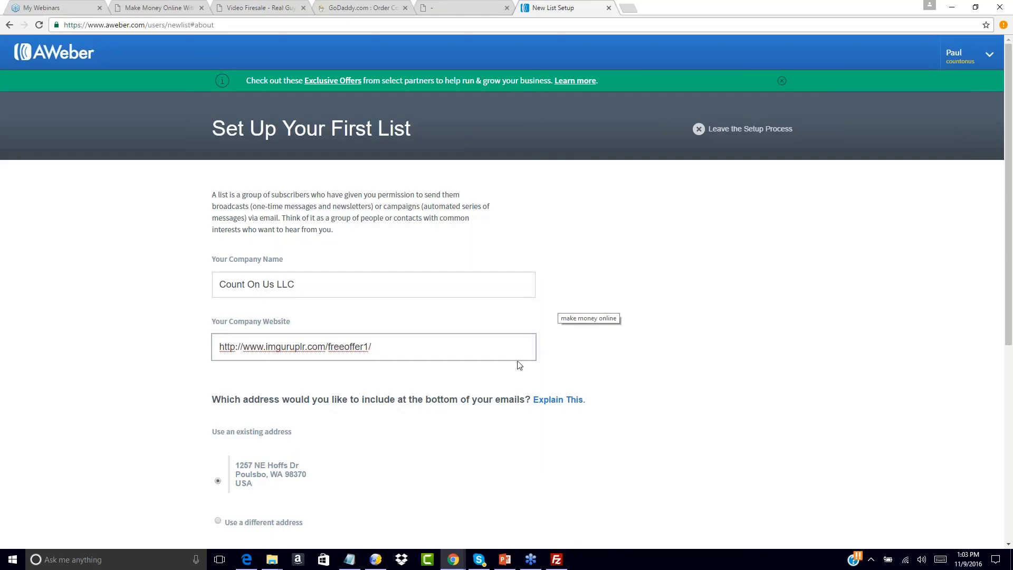
left_click(669, 355)
scroll(670, 355, "down", 5)
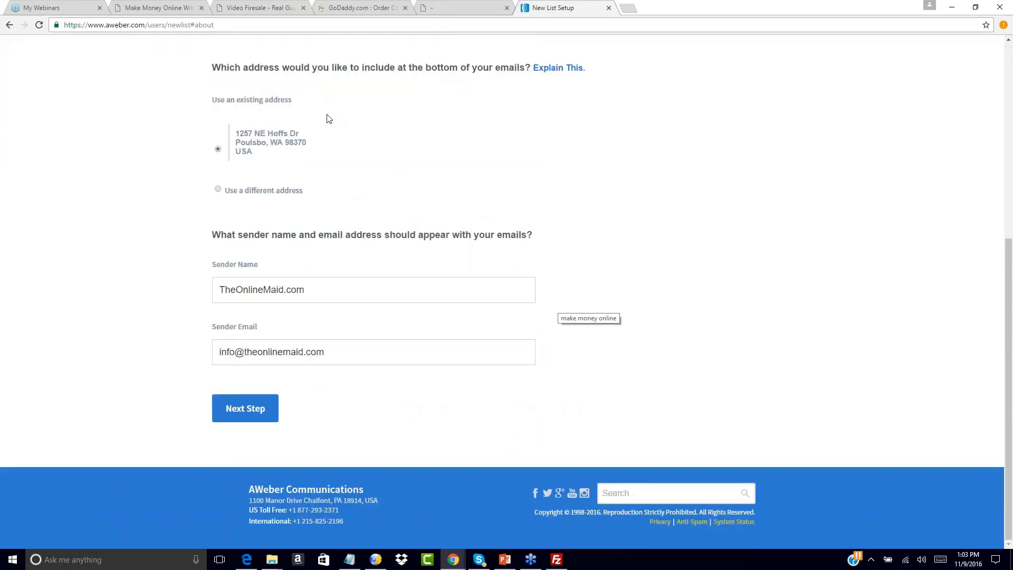
Replace the sender name for the new list's emails with the new sender's full name.
left_click(322, 286)
left_click_drag(321, 287, 154, 296)
key("BackSpace")
type("Paul")
key("BackSpace")
key("BackSpace")
key("BackSpace")
key("BackSpace")
type("John Smith")
key("Tab")
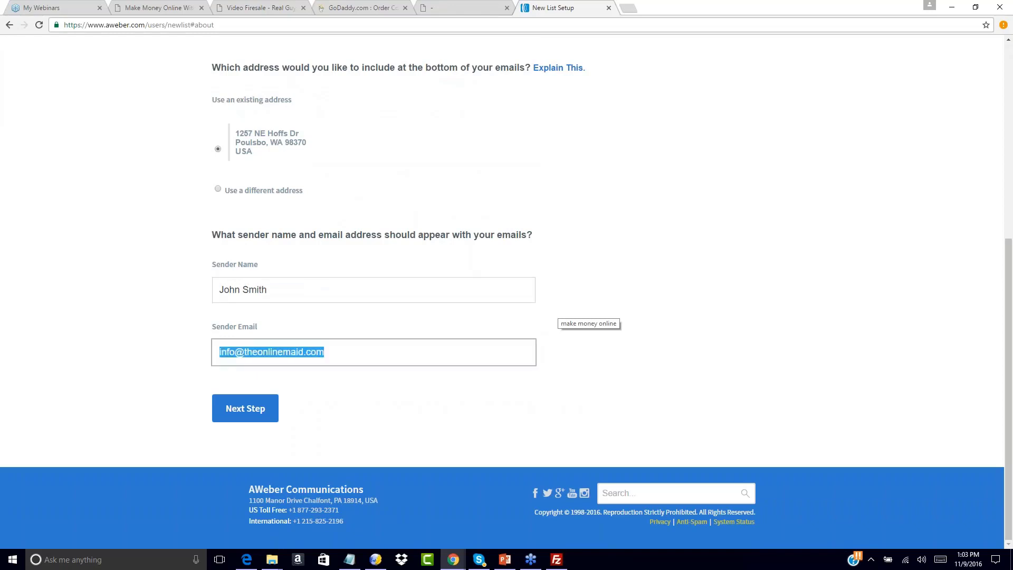
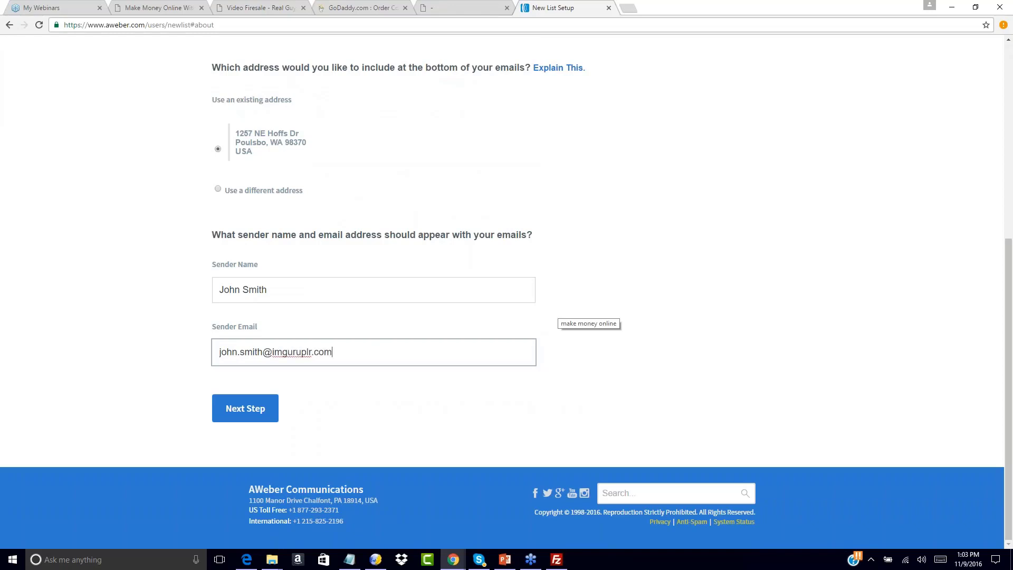
Replace the sender email with the new sender's address at imguruplr.com and continue to the list description page.
left_click(262, 410)
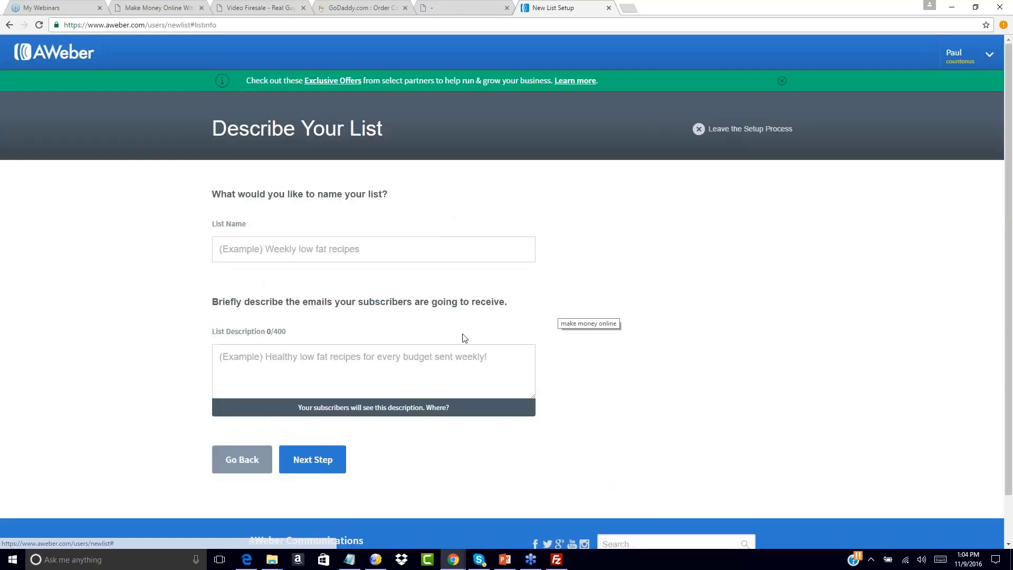
Name the new list 100dayfunnel1.
left_click(327, 249)
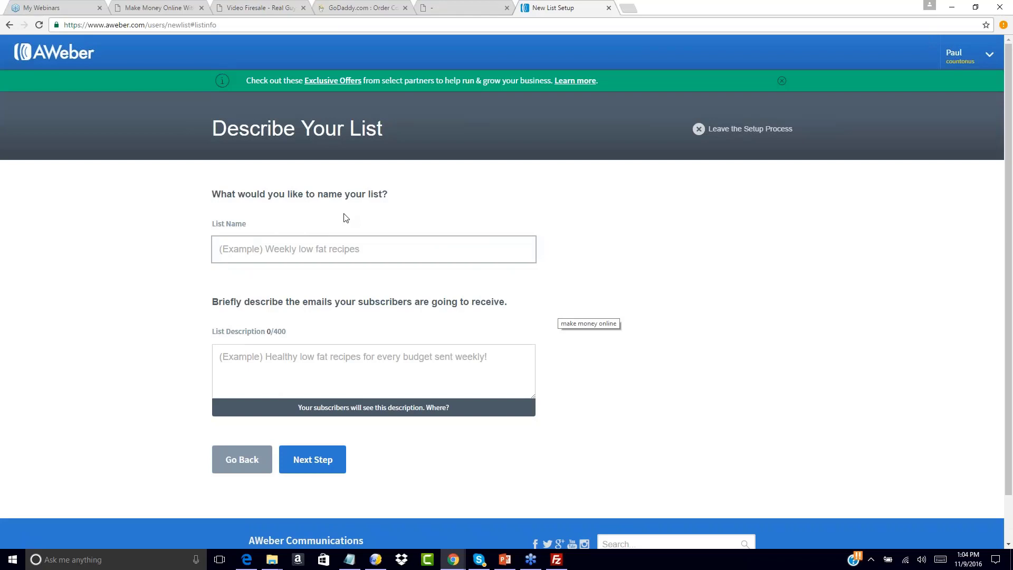
type("1")
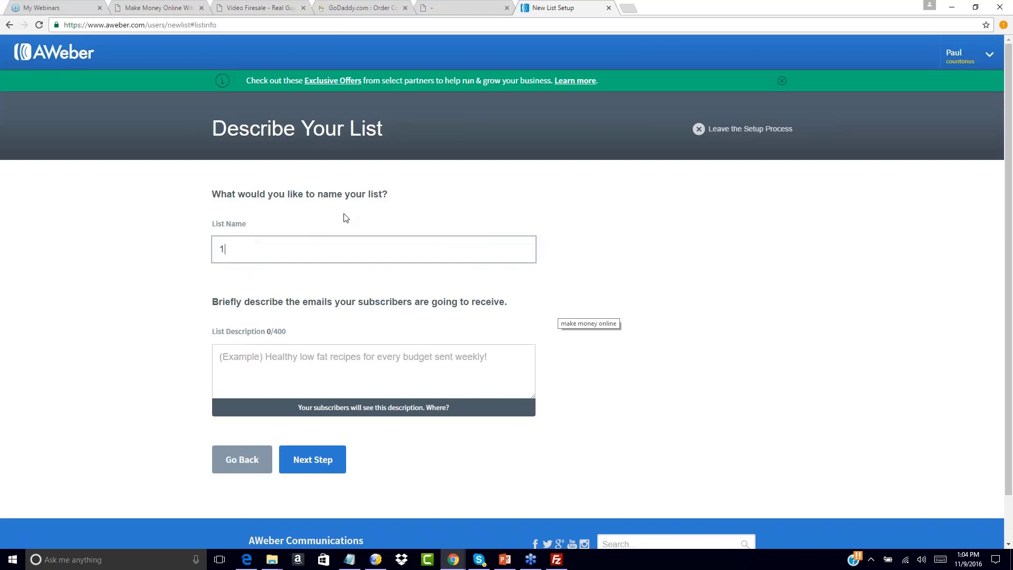
type("00dayfunnel1")
left_click(345, 217)
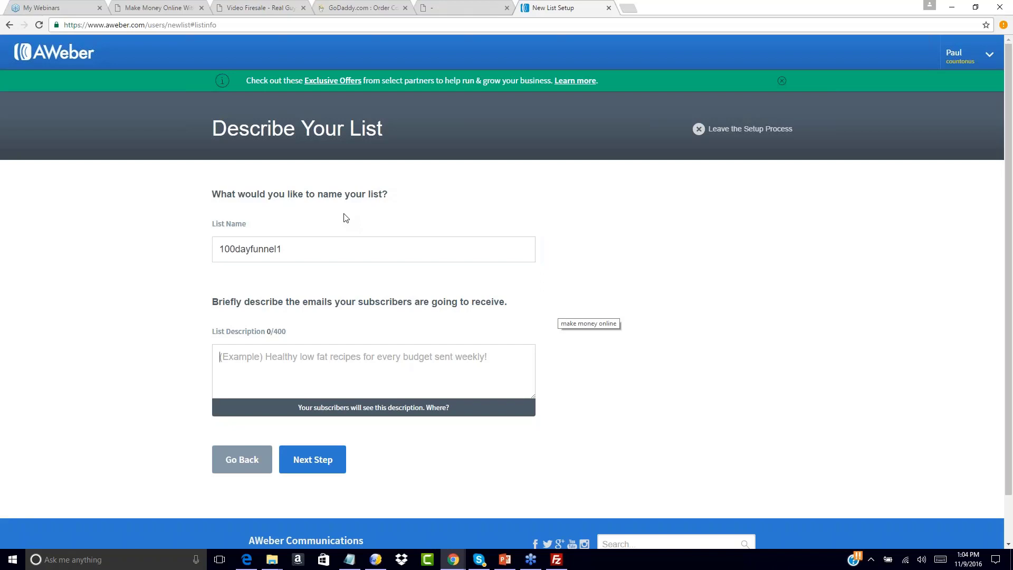
Enter the list description "You will receive free training on how to earn a full time income with PLR!".
left_click(243, 359)
type("You will r")
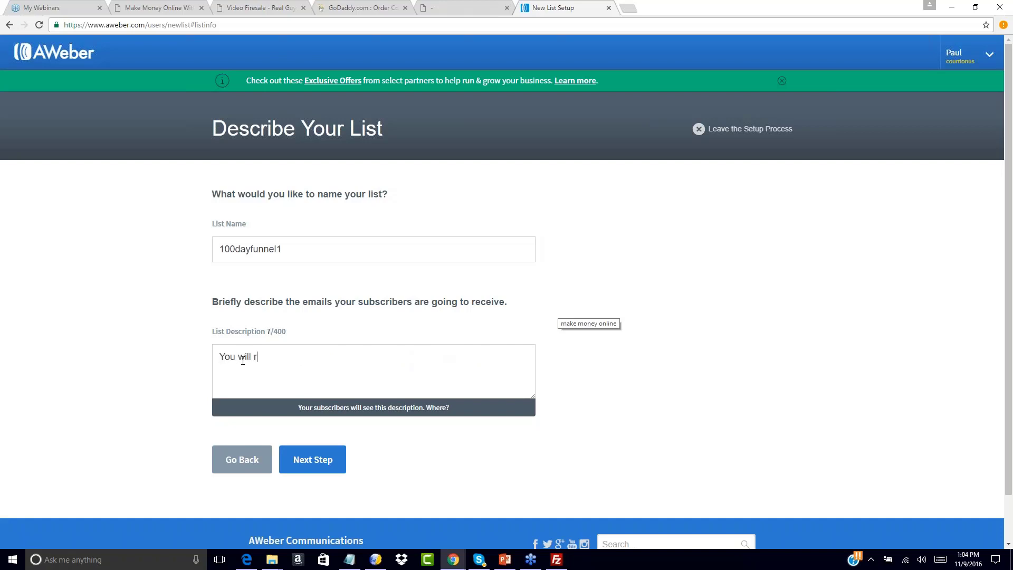
type("eceive free trainingo n")
key("BackSpace")
key("BackSpace")
key("BackSpace")
key("BackSpace")
type("on how to ")
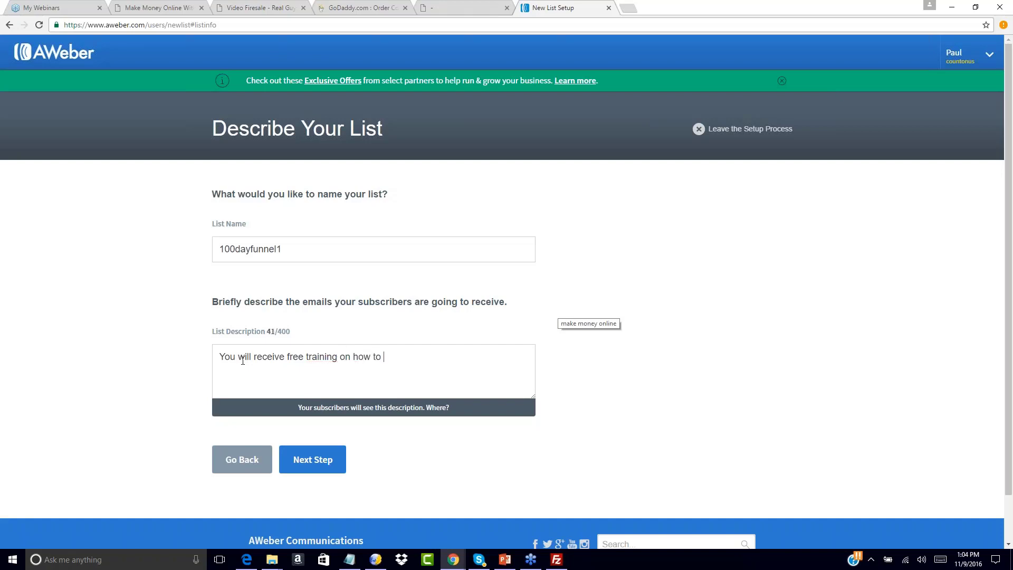
type("earn a full time income with PLR!")
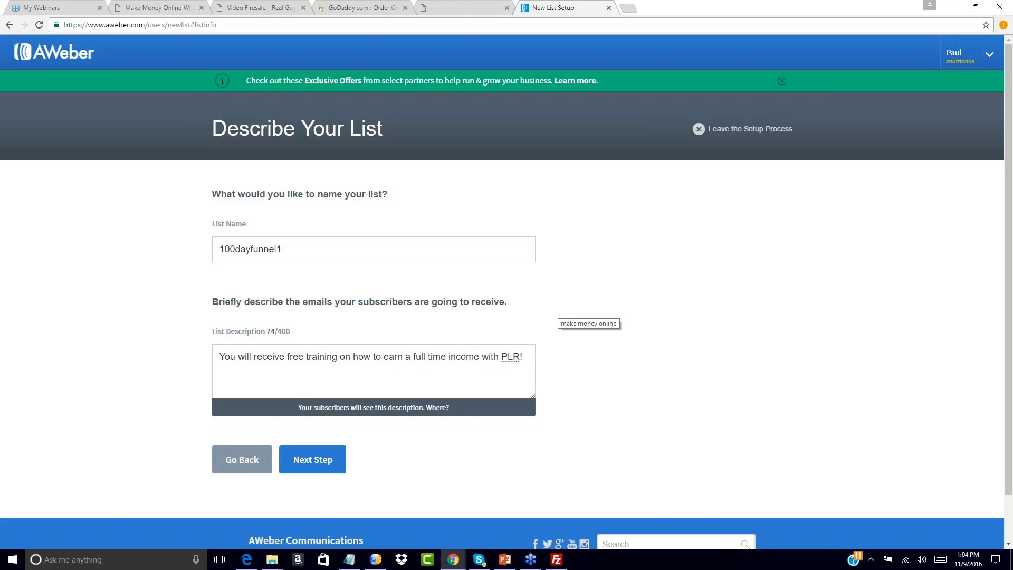
Continue to the confirmation message and choose the pre-approved subject "Response Required: Please confirm your request for information.".
left_click(332, 463)
left_click(333, 305)
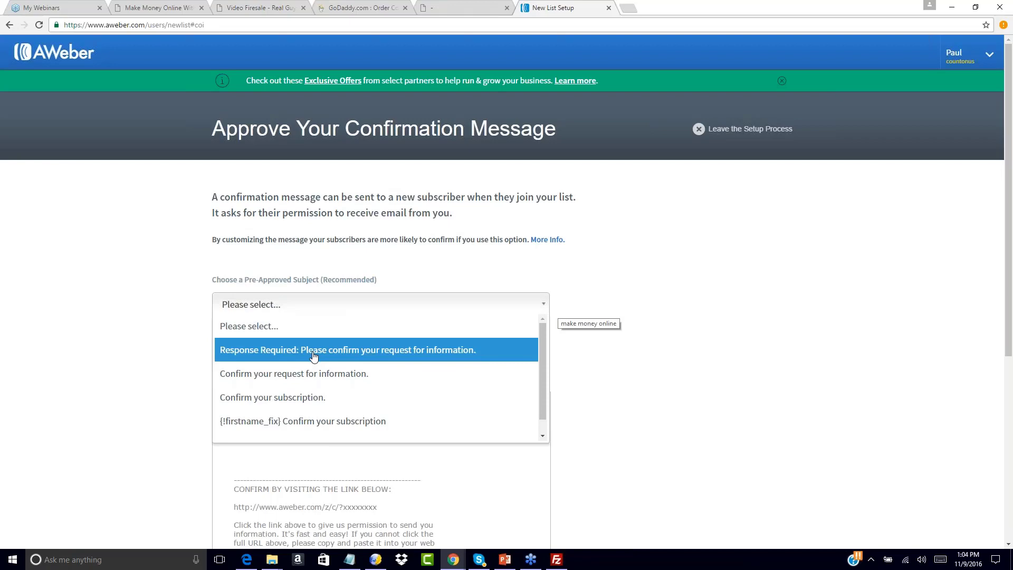
left_click(313, 350)
Edit the confirmation message's opening sentence so that it ends with "your free giveaway product!" instead of the list name.
scroll(533, 362, "down", 2)
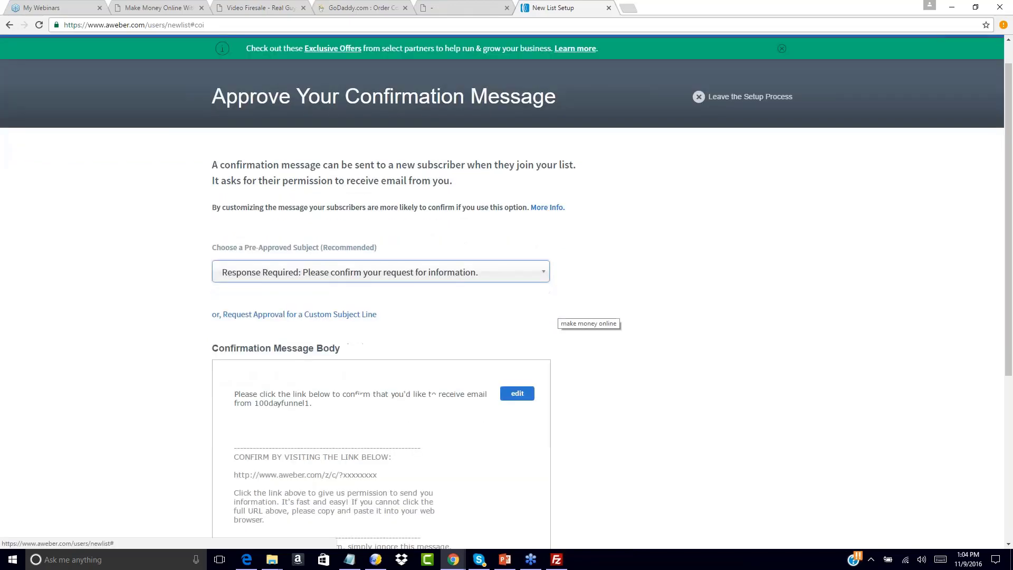
left_click(341, 342)
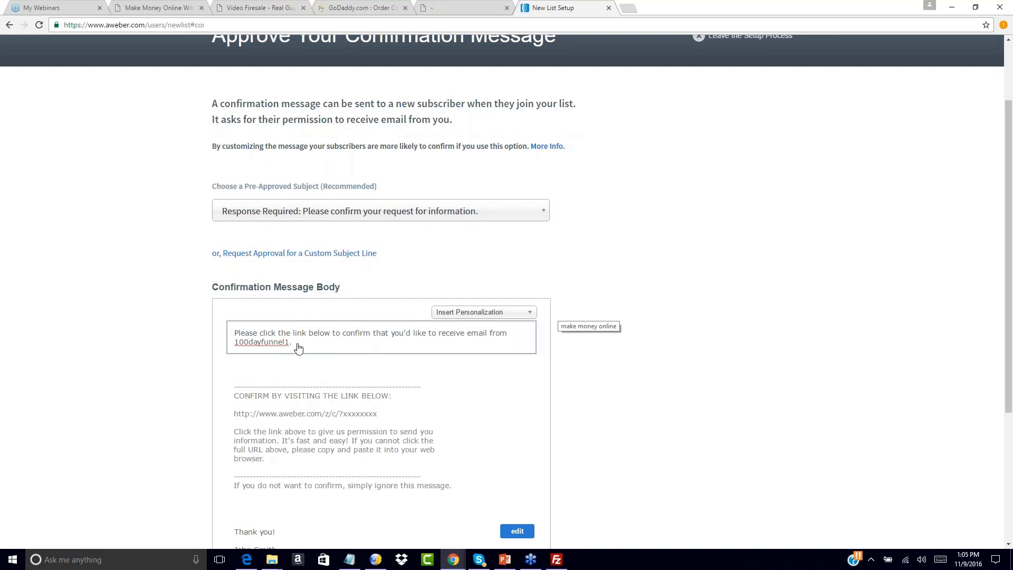
left_click_drag(290, 343, 181, 321)
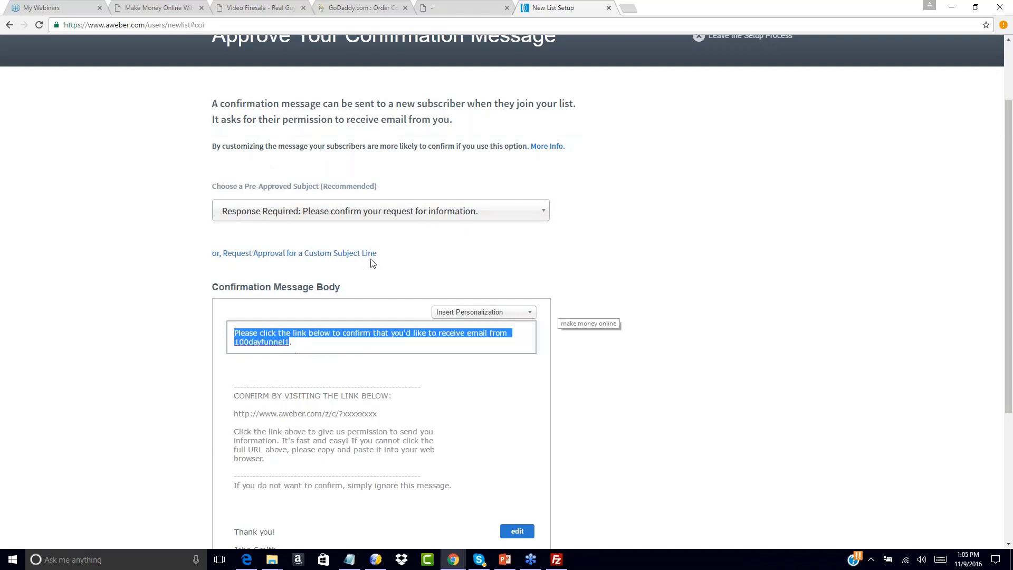
scroll(242, 316, "down", 1)
left_click(241, 328)
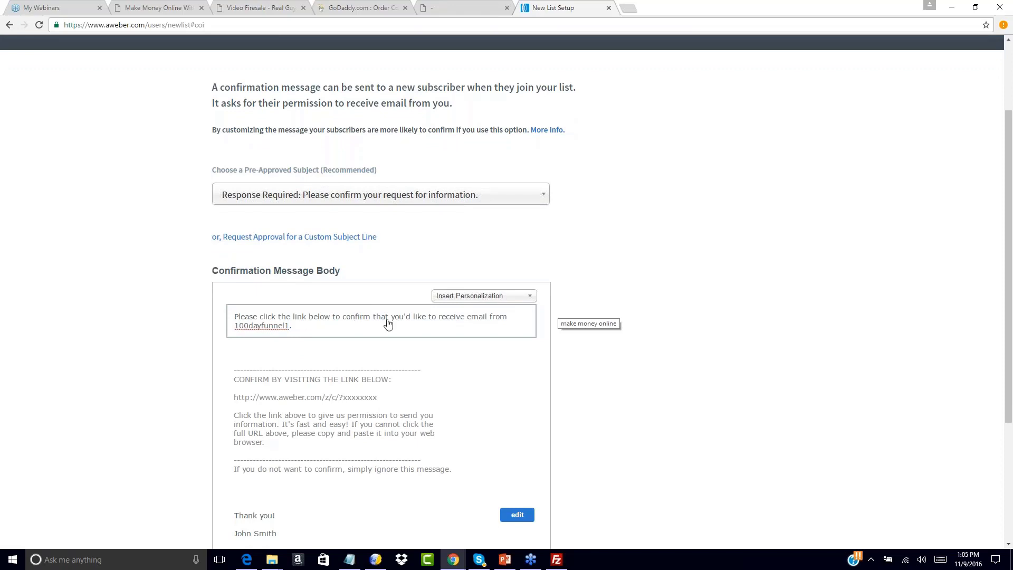
left_click_drag(467, 317, 524, 338)
type("your fre")
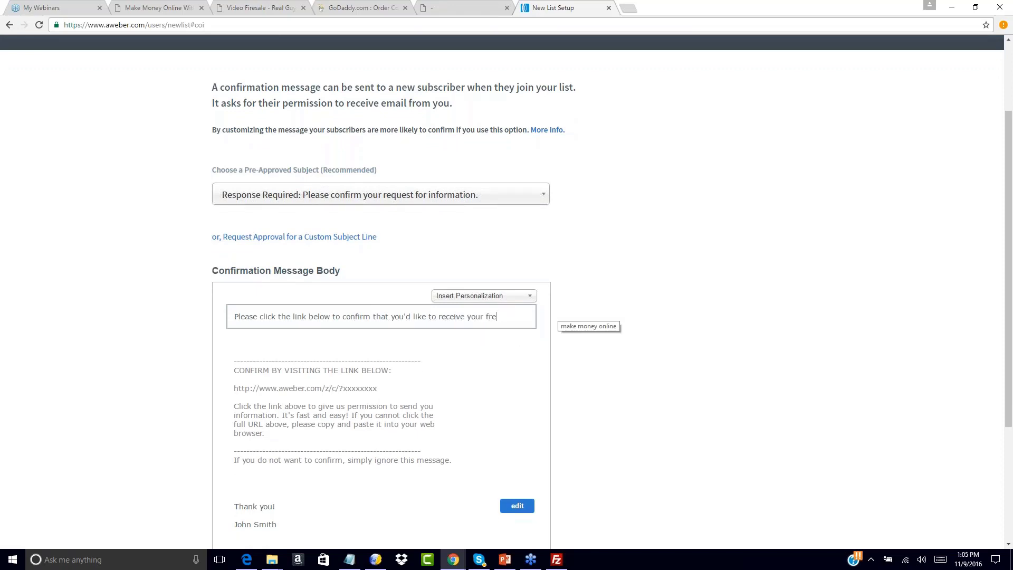
type("e giveaway product!")
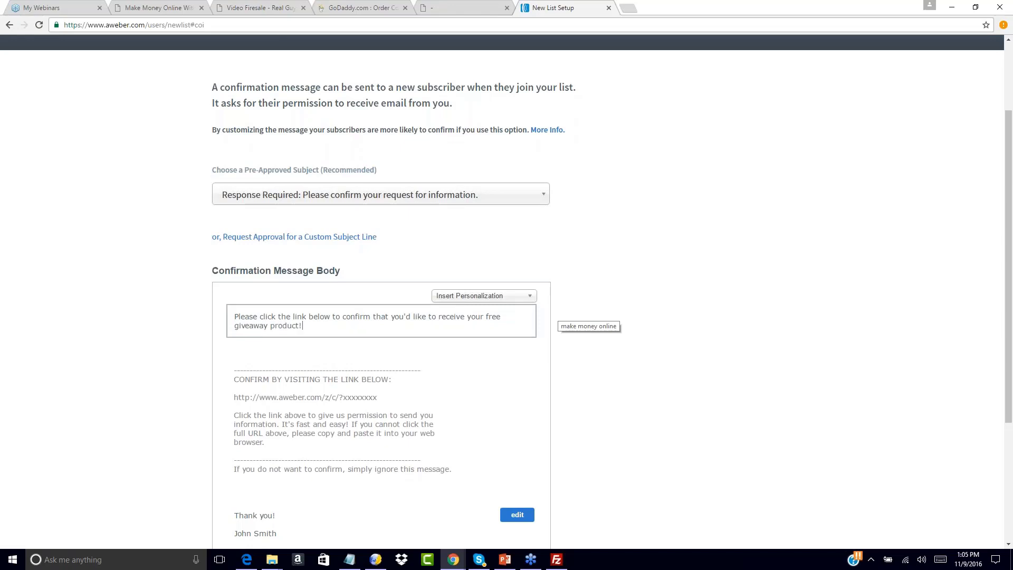
Review the whole confirmation message, then approve it and create the list.
scroll(673, 387, "down", 4)
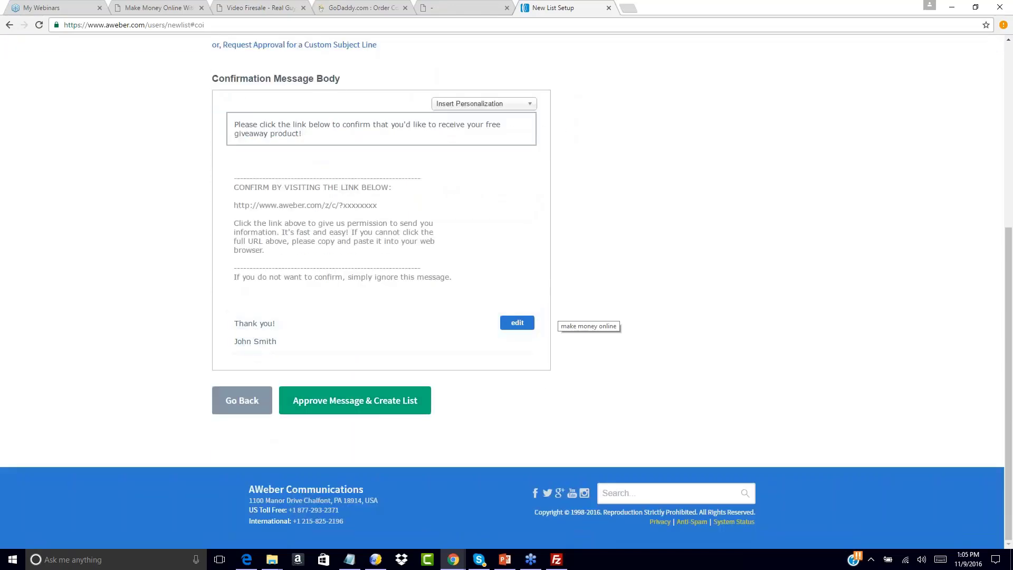
scroll(317, 327, "up", 6)
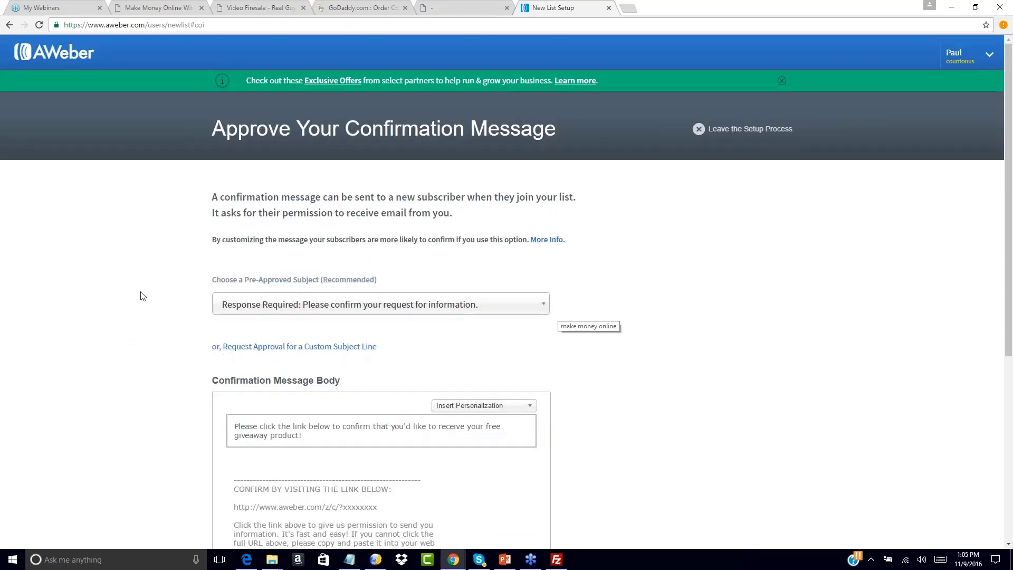
scroll(140, 295, "down", 5)
scroll(140, 295, "down", 1)
left_click(344, 398)
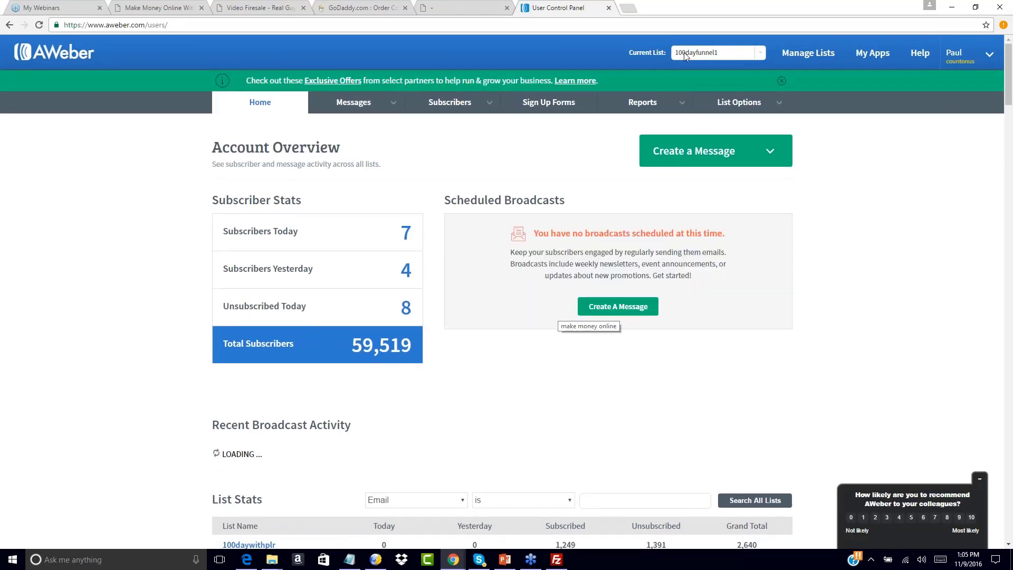
Choose 100dayfunnel1 as the account's current list.
left_click(753, 58)
mouse_move(759, 73)
left_mouse_down()
mouse_move(750, 172)
mouse_move(761, 67)
left_mouse_up()
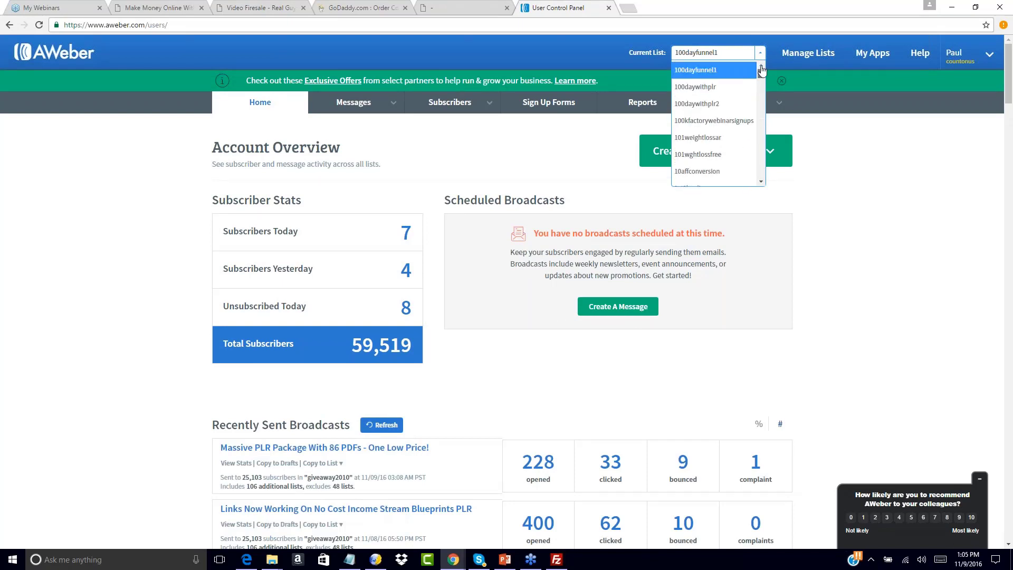
left_click(877, 148)
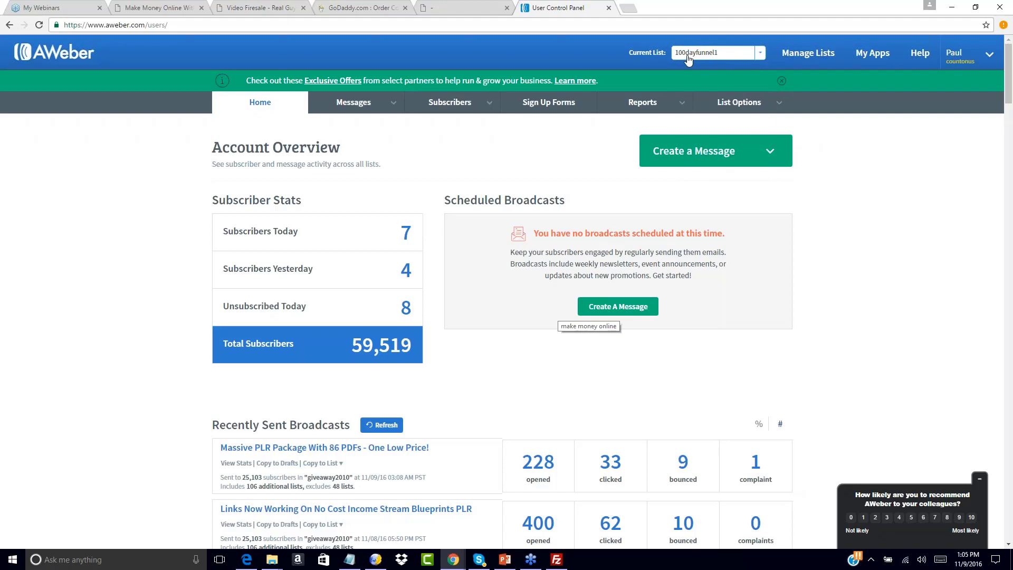
left_click(763, 55)
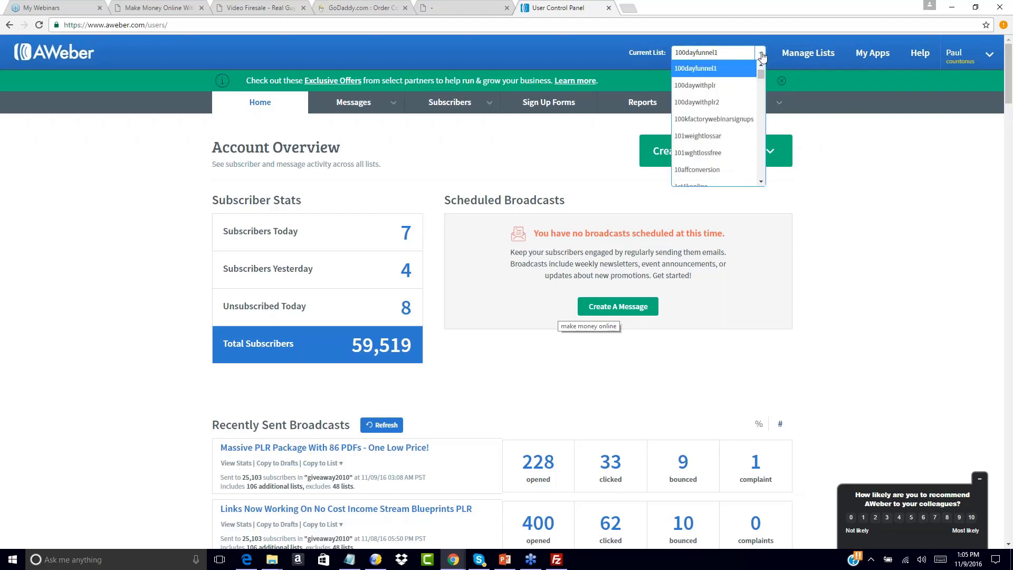
left_click(697, 73)
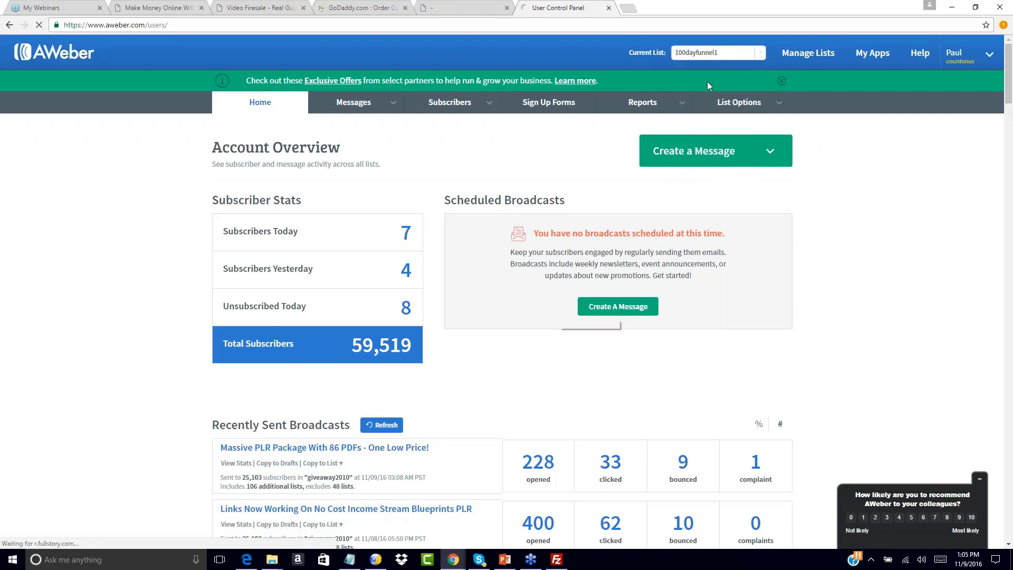
Open the list settings of 100dayfunnel1 and check its basic information.
mouse_move(779, 106)
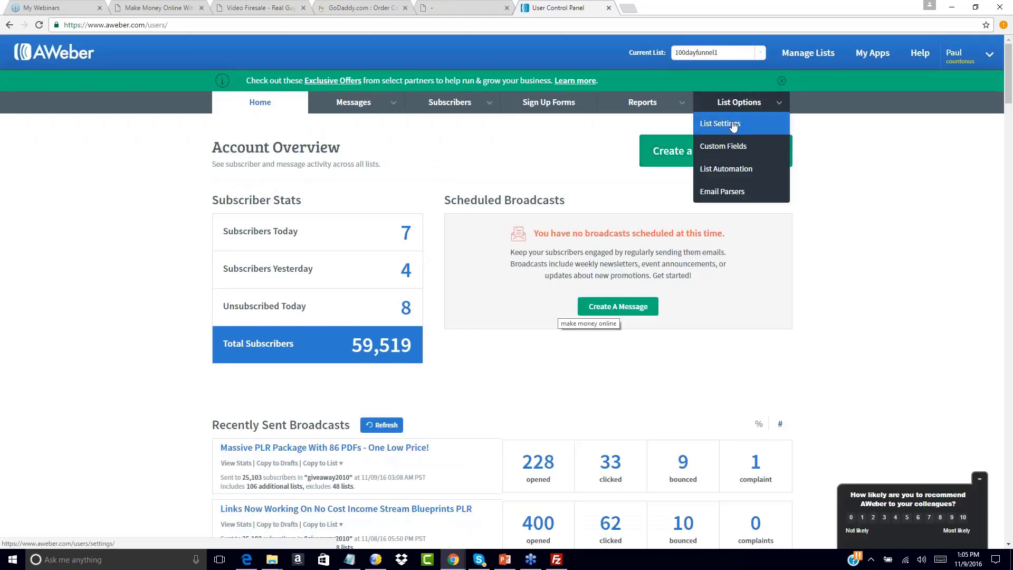
left_click(733, 125)
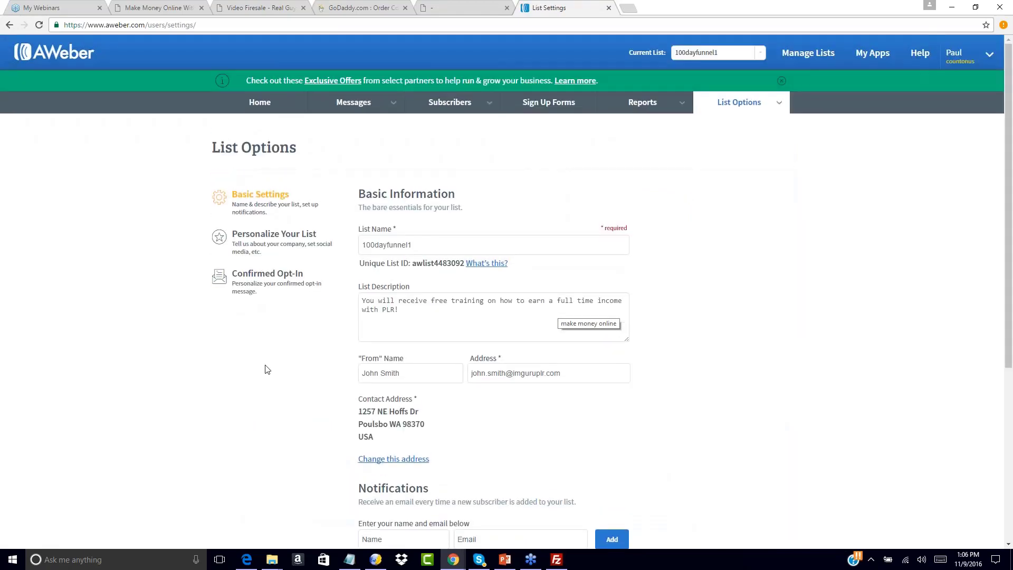
scroll(250, 399, "down", 4)
scroll(251, 399, "up", 4)
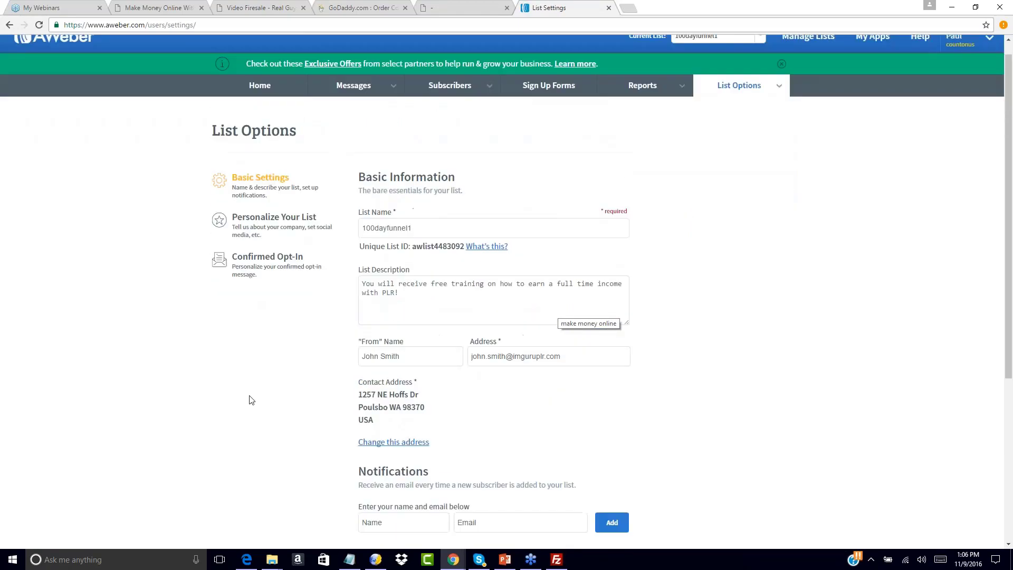
scroll(250, 399, "up", 1)
Review the list's personalization settings, including company branding, email signature and social media sharing.
left_click(273, 233)
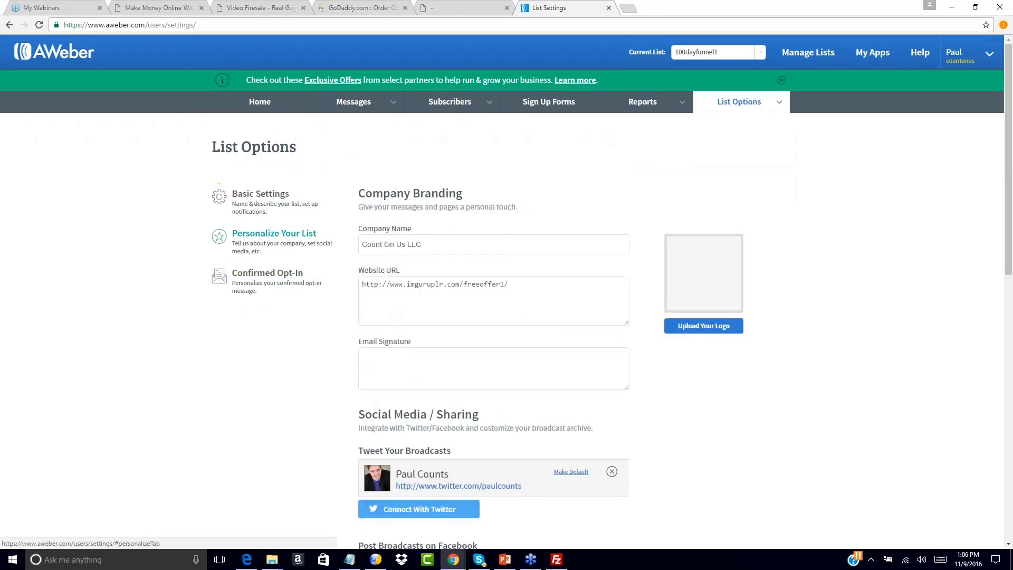
left_click(384, 355)
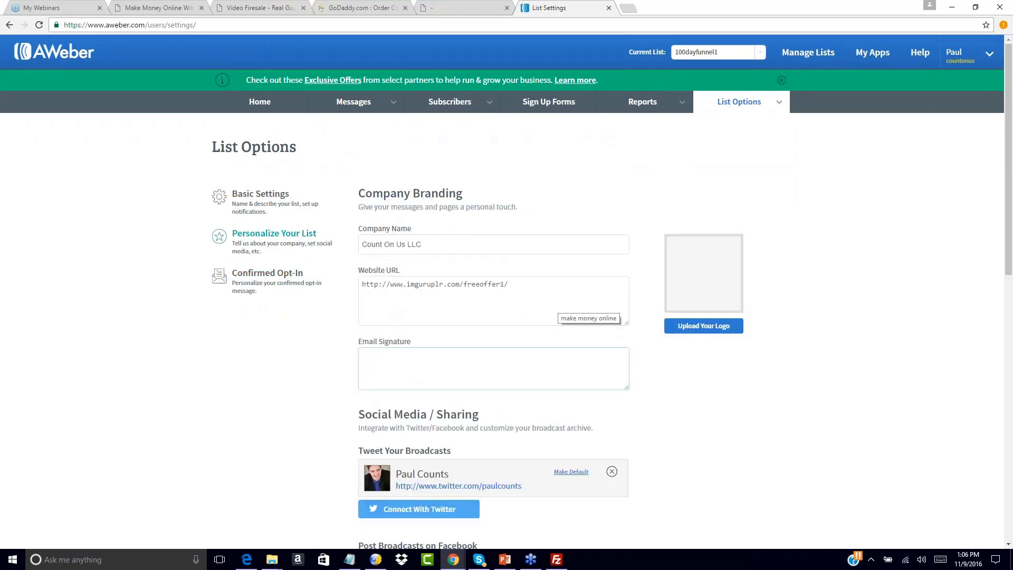
scroll(289, 387, "down", 5)
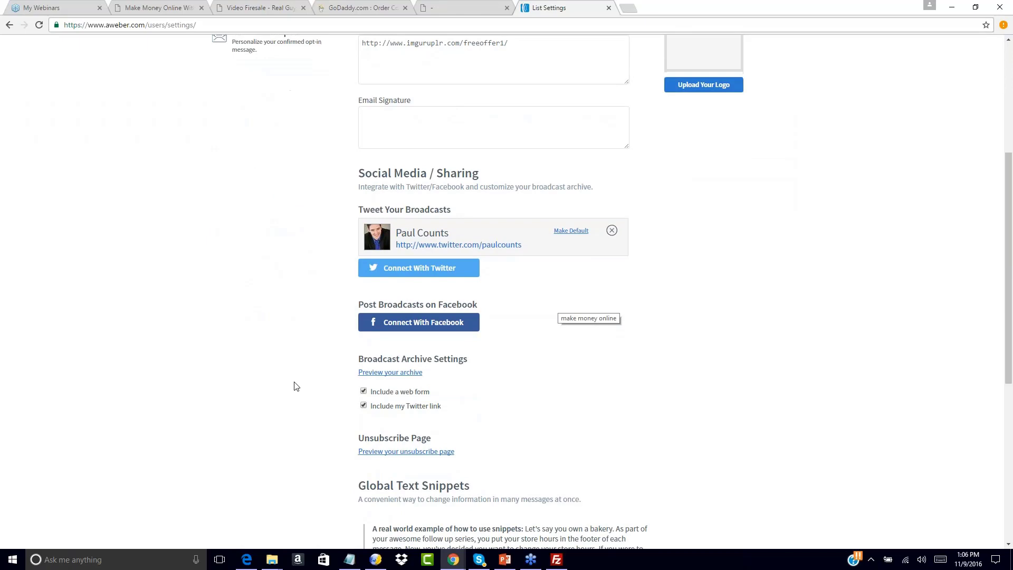
scroll(248, 220, "up", 1)
scroll(287, 224, "up", 4)
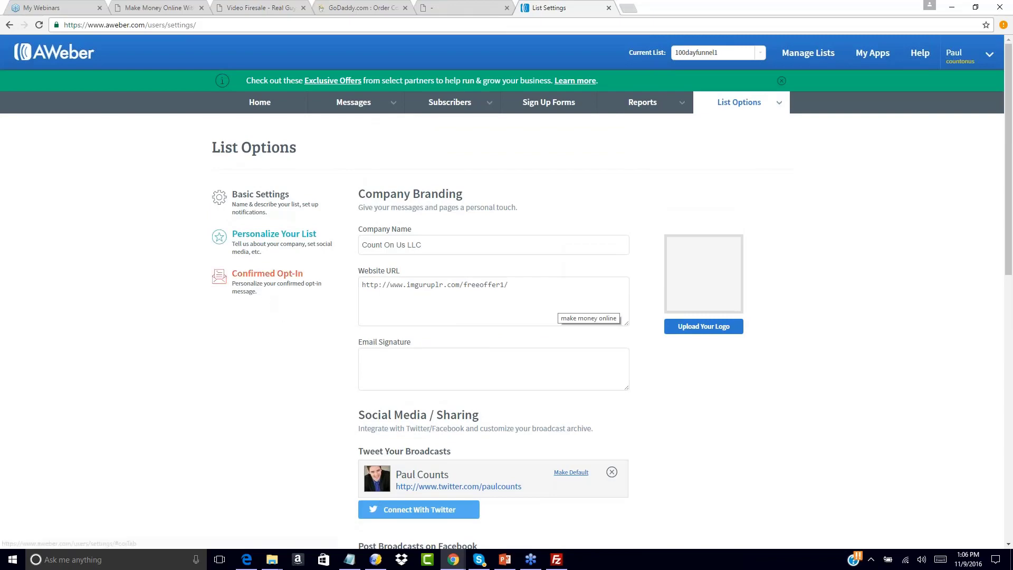
Turn off the confirmed opt-in email for web forms in the list's confirmed opt-in settings.
left_click(267, 274)
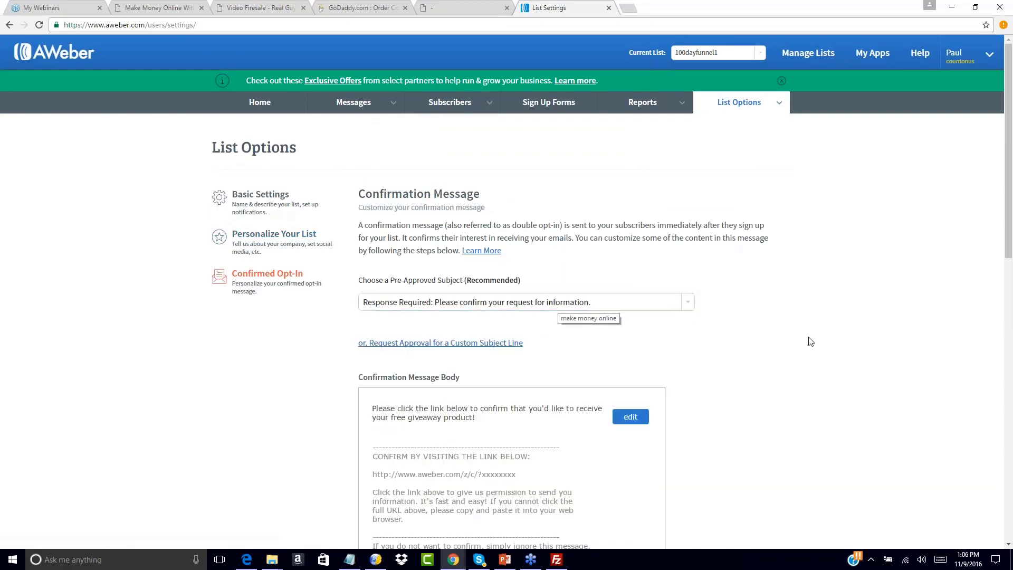
scroll(808, 340, "down", 3)
scroll(810, 341, "down", 2)
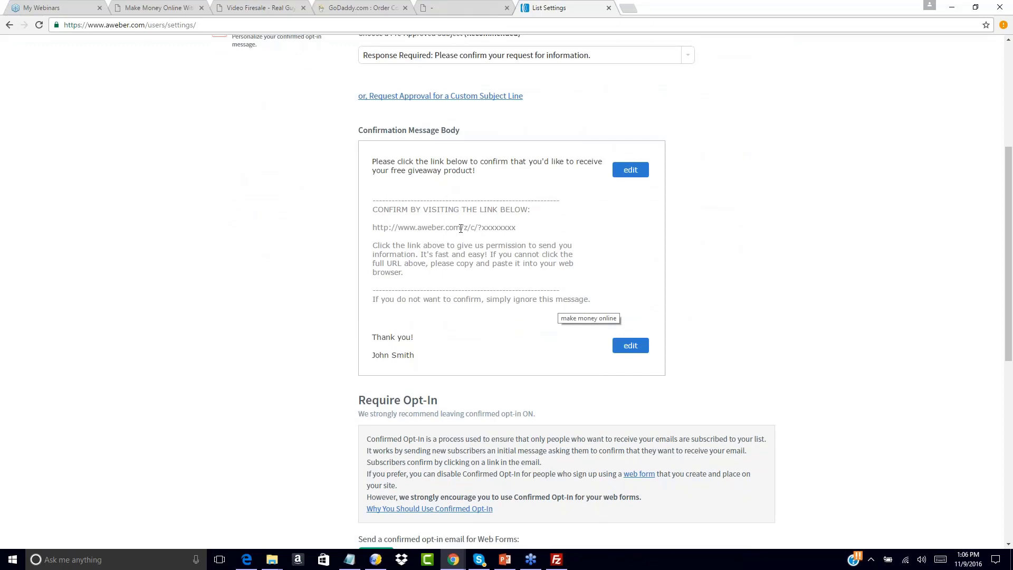
scroll(362, 374, "down", 4)
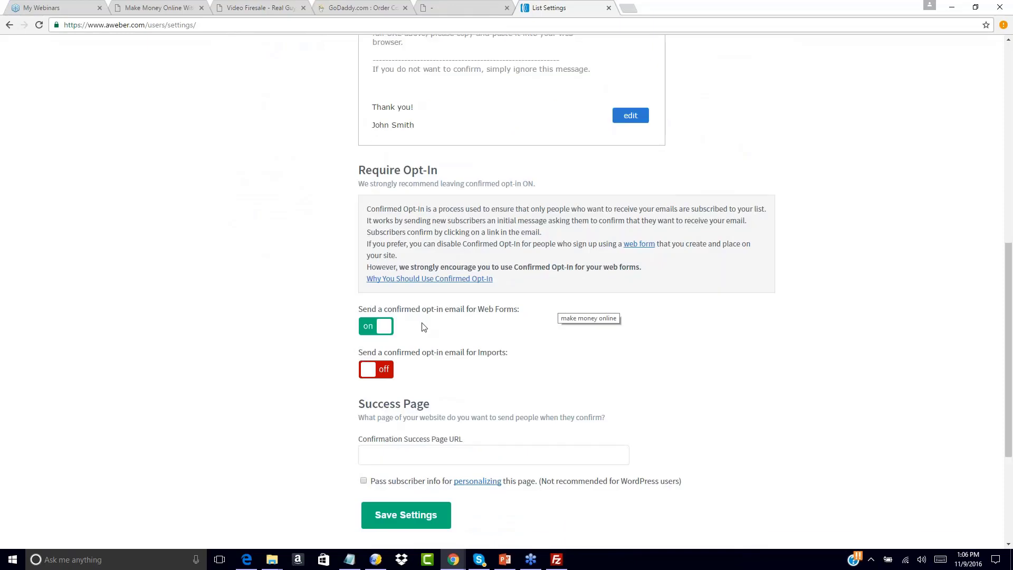
left_click(383, 328)
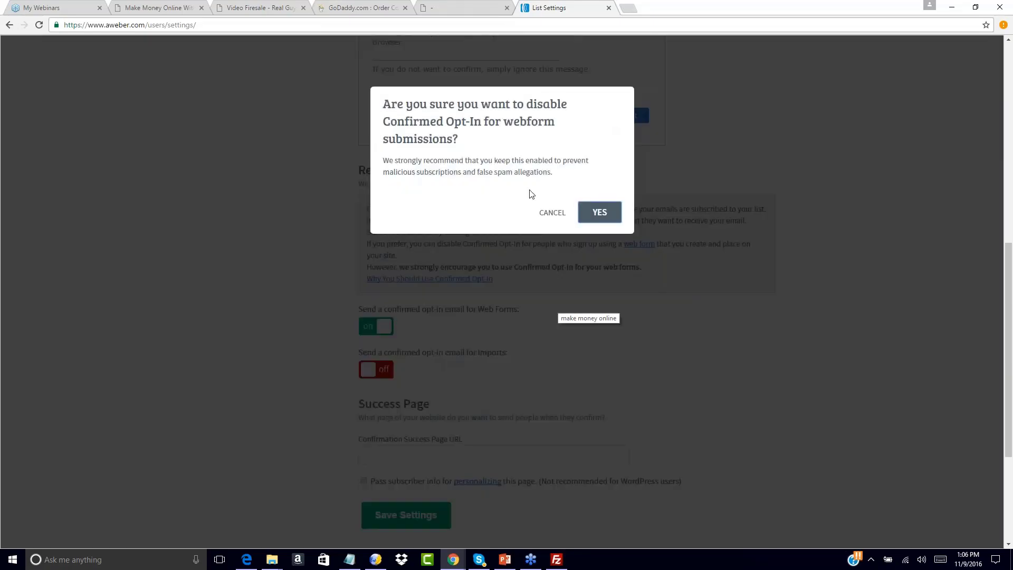
left_click(602, 213)
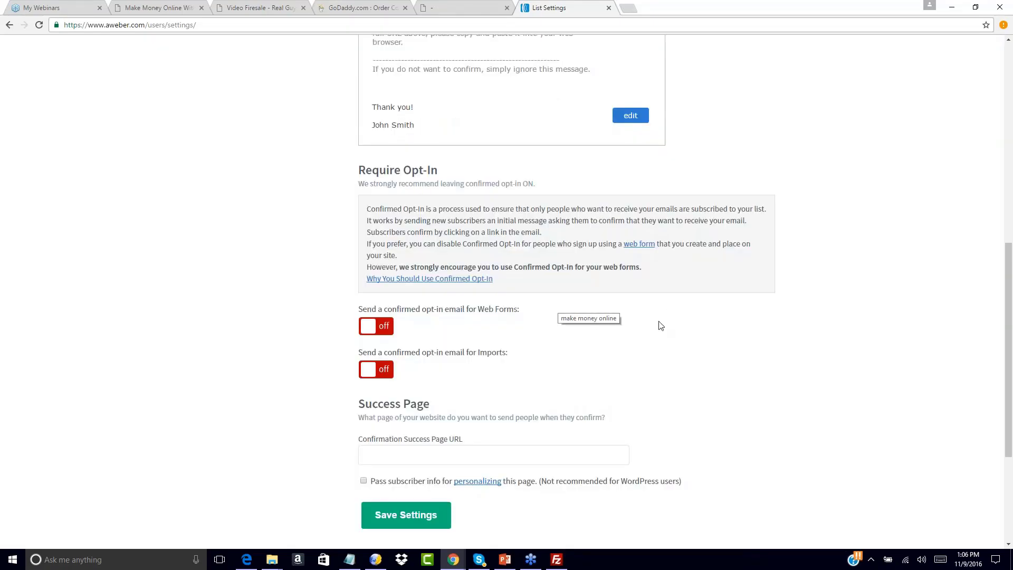
Review the list's confirmed opt-in settings, from the confirmation message and subject to the opt-in switches and success page.
scroll(659, 321, "up", 1)
scroll(659, 321, "down", 1)
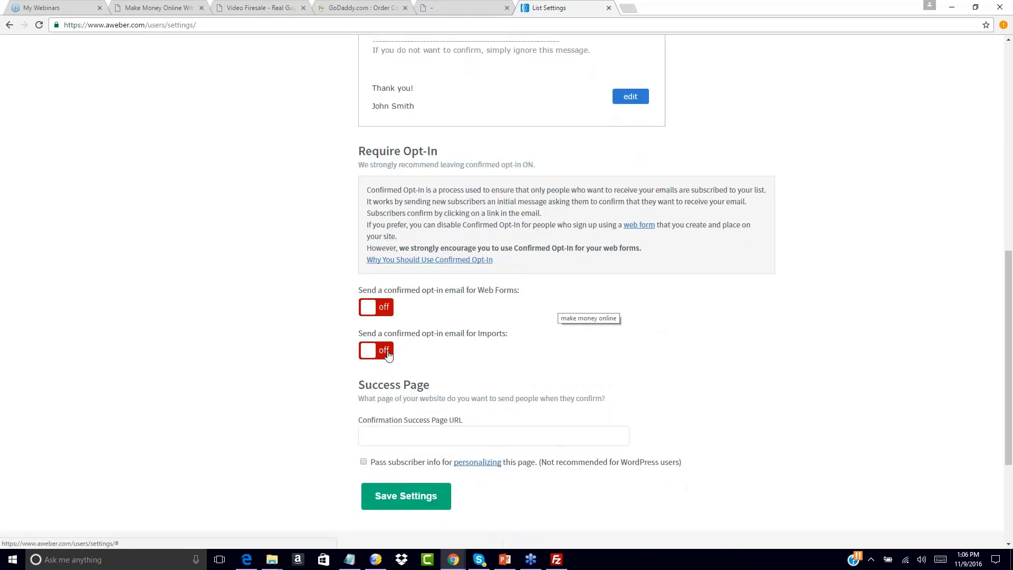
scroll(463, 316, "up", 4)
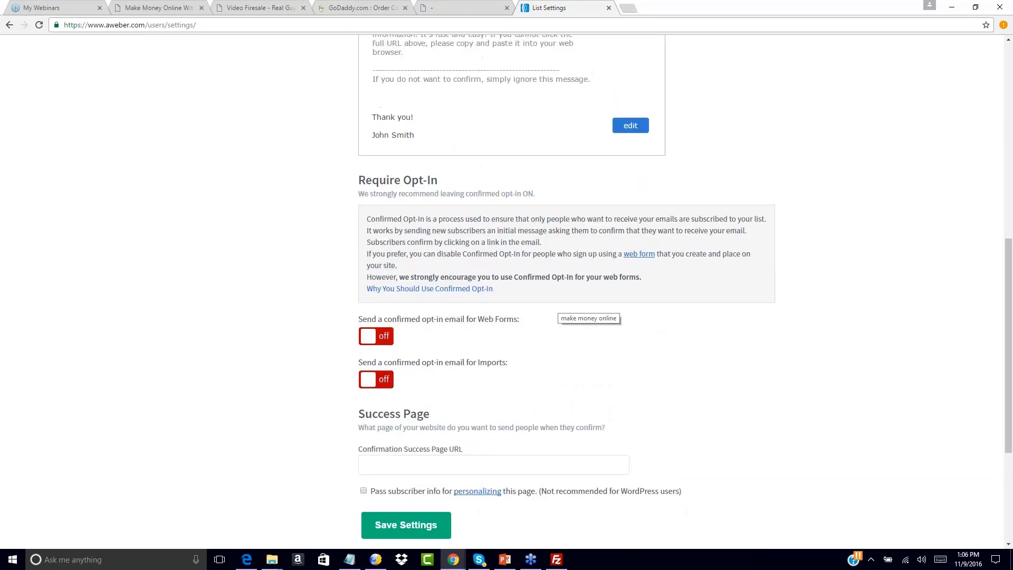
scroll(470, 327, "up", 5)
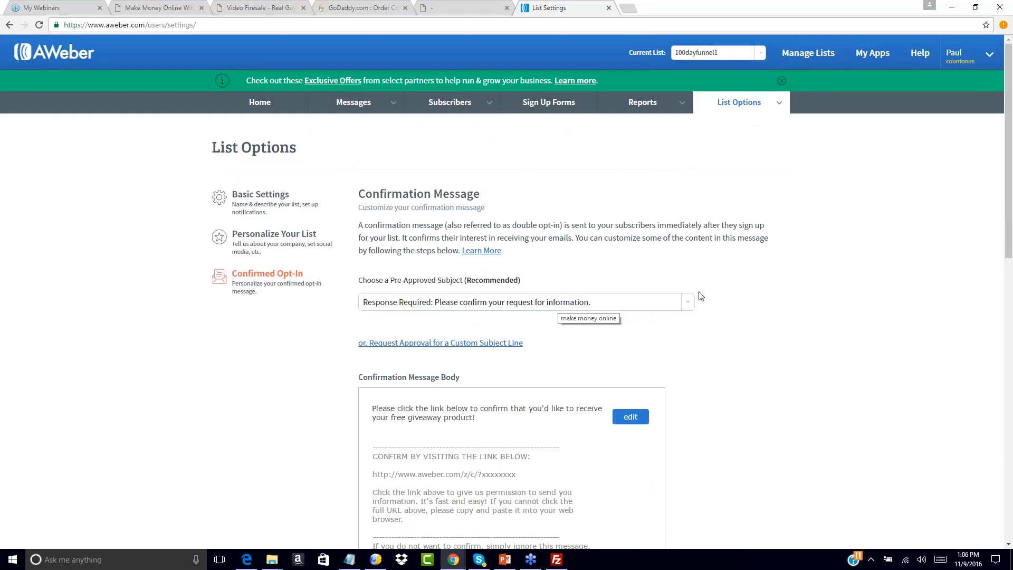
scroll(757, 301, "down", 12)
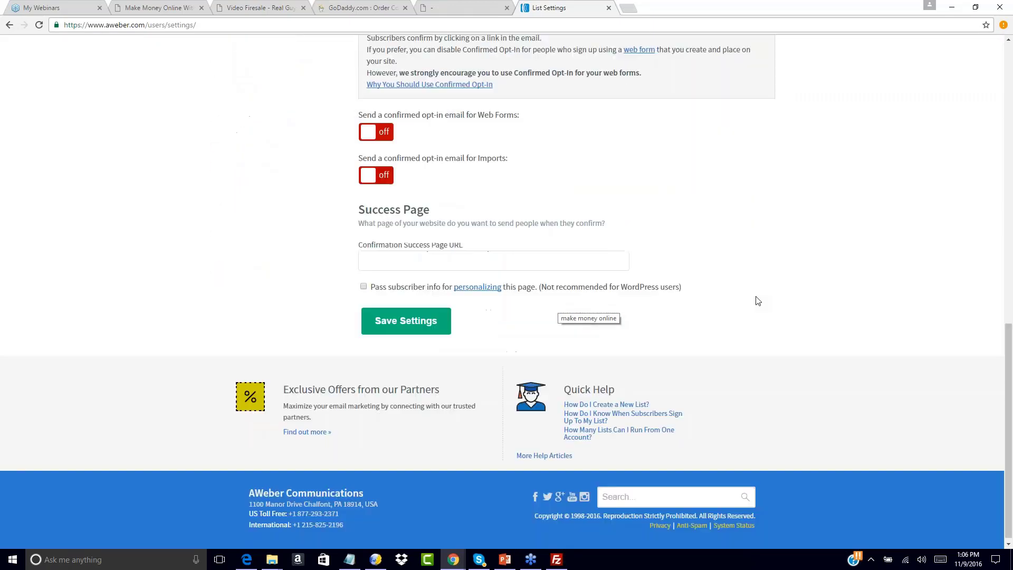
scroll(668, 146, "up", 2)
scroll(668, 145, "down", 2)
scroll(668, 145, "down", 1)
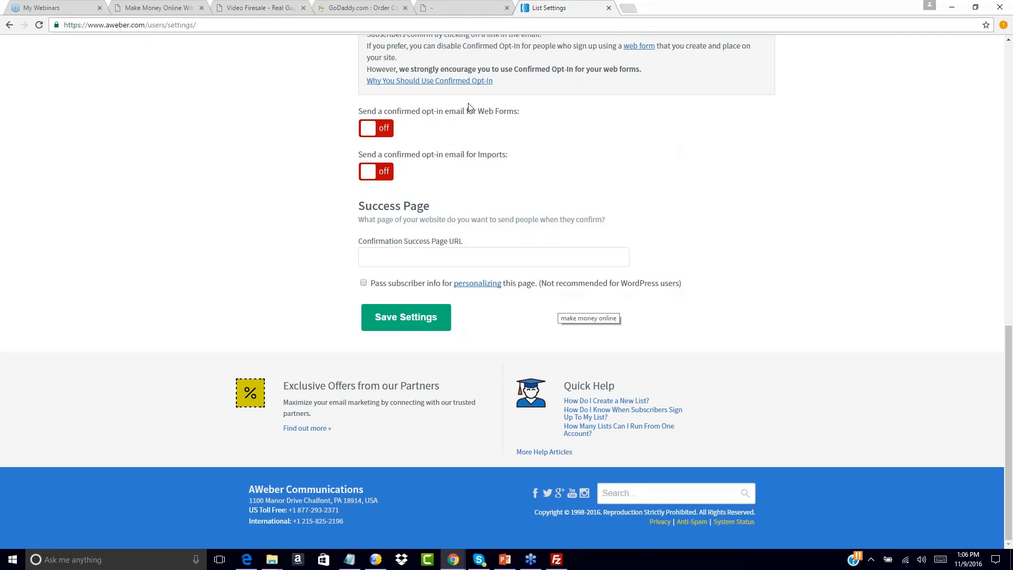
left_click(361, 252)
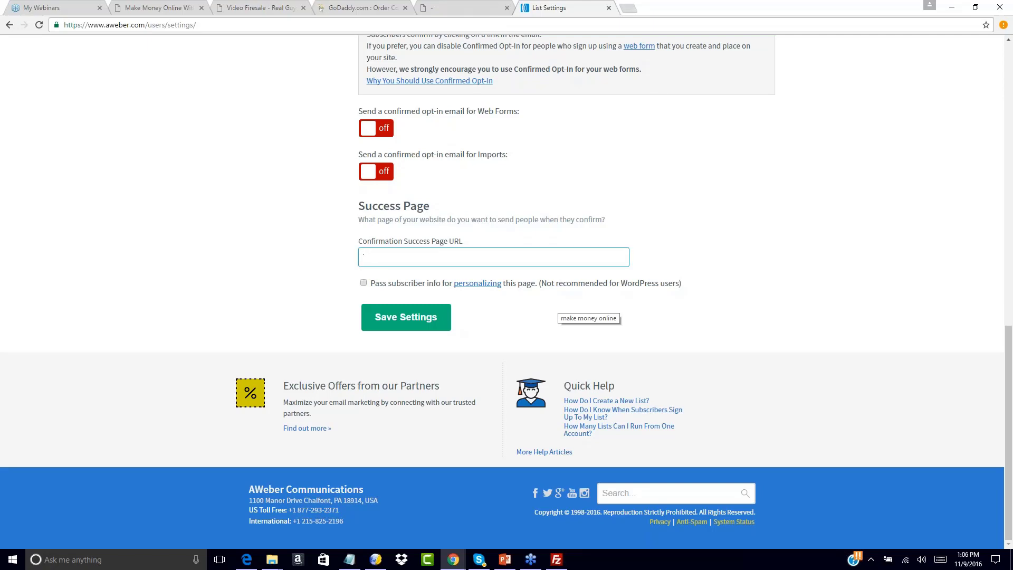
left_click(349, 559)
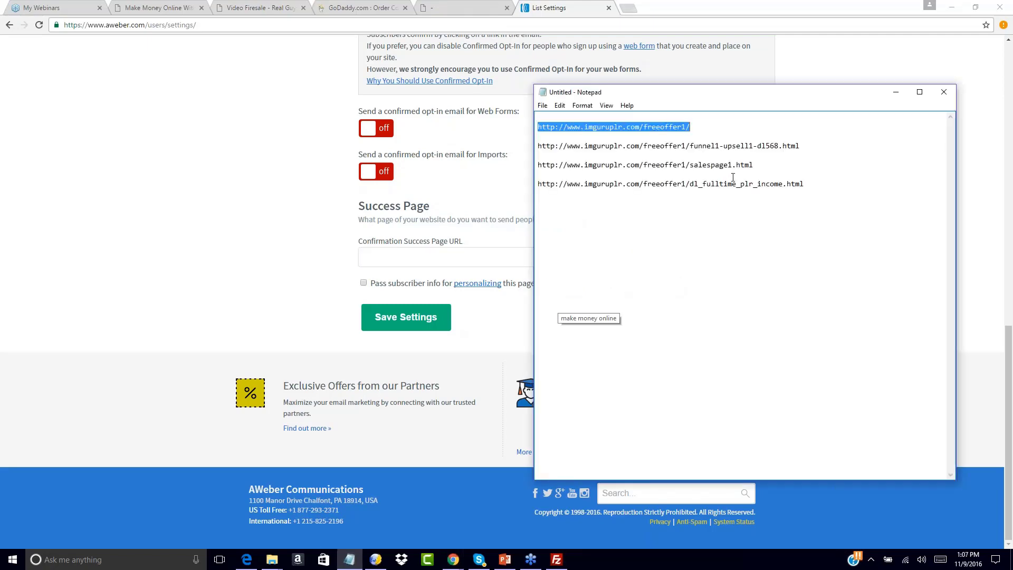
left_click(809, 142)
key("shift+Home")
key("ctrl+c")
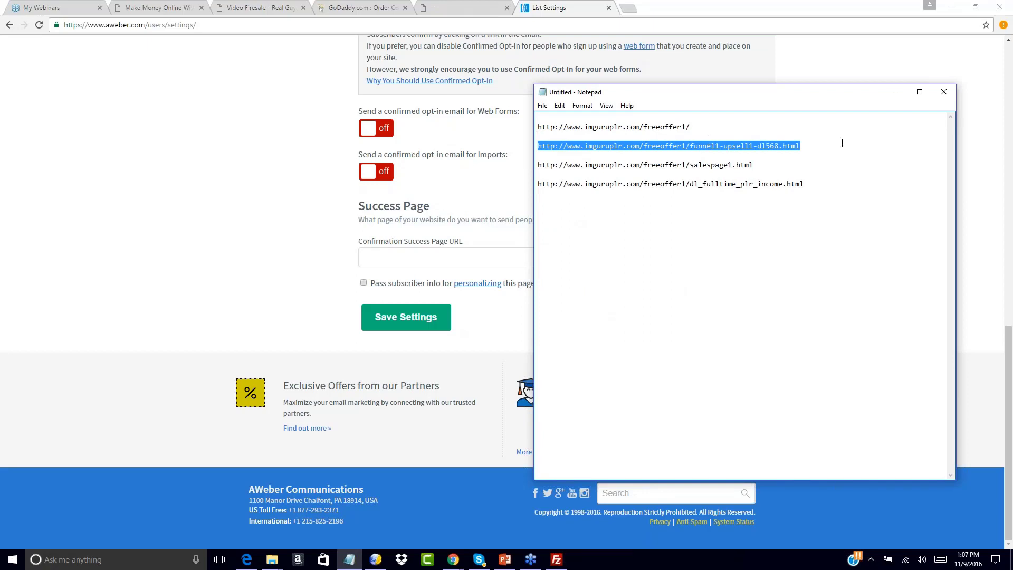
left_click(830, 139)
left_click_drag(804, 145, 527, 143)
left_click(371, 259)
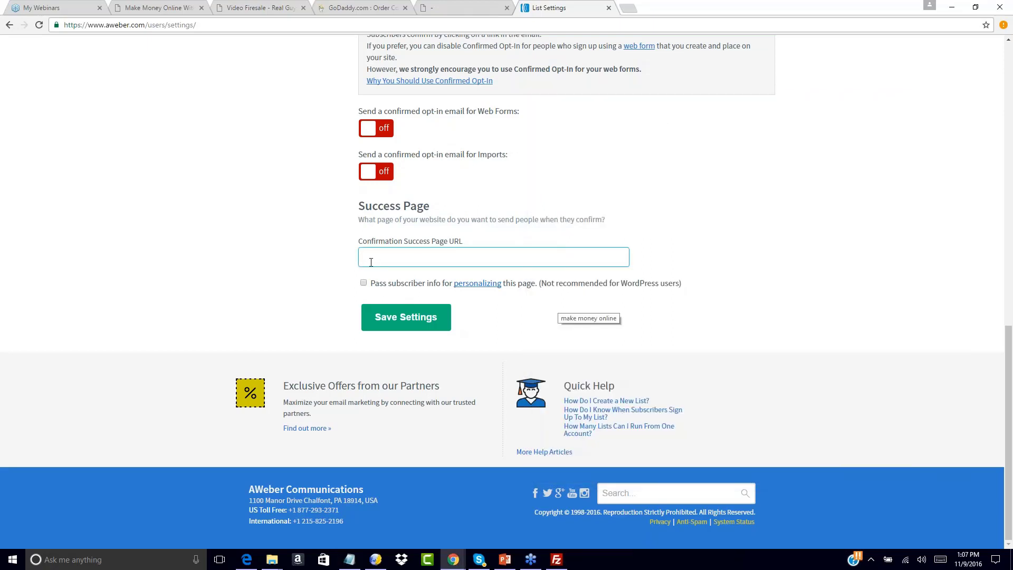
key("ctrl+v")
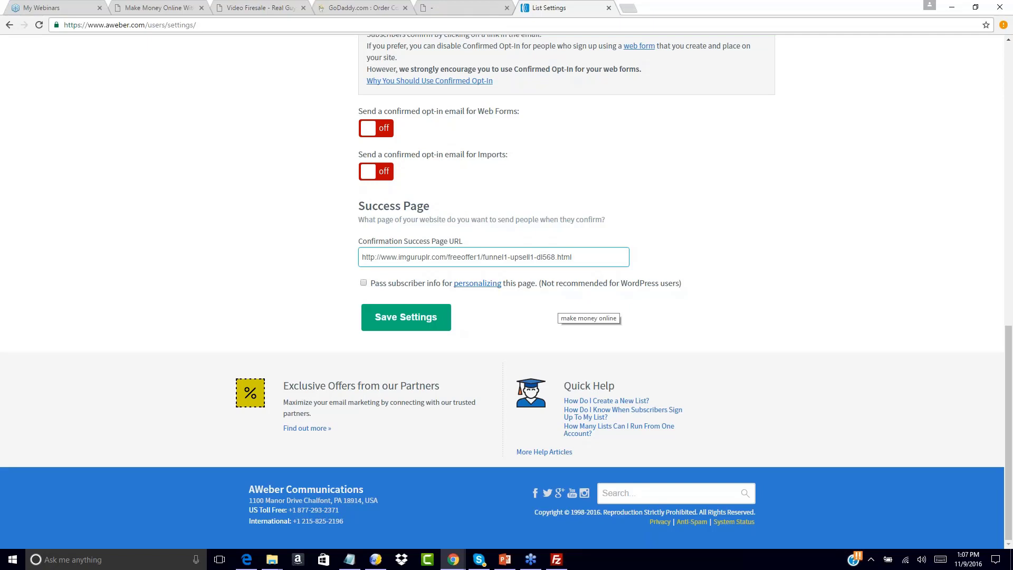
left_click(395, 320)
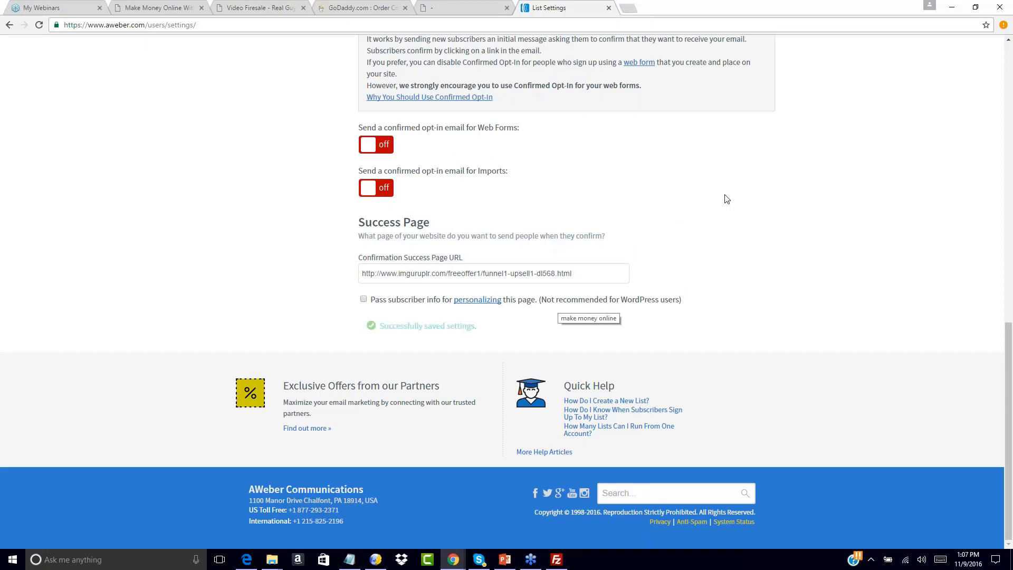
Start creating the first sign-up form for 100dayfunnel1 and look over its default design.
scroll(726, 199, "up", 15)
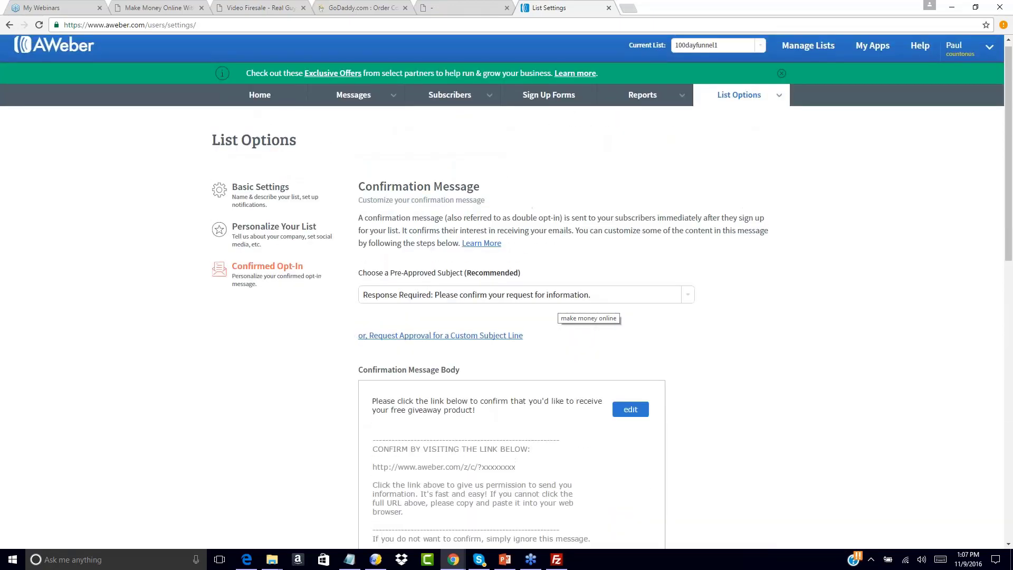
scroll(751, 208, "down", 4)
scroll(751, 207, "down", 8)
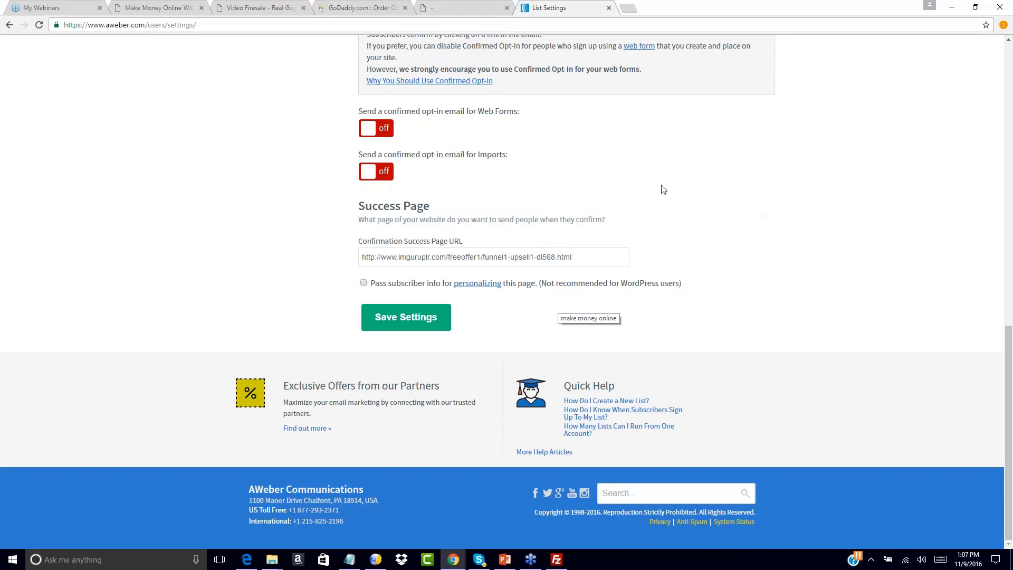
scroll(663, 190, "up", 12)
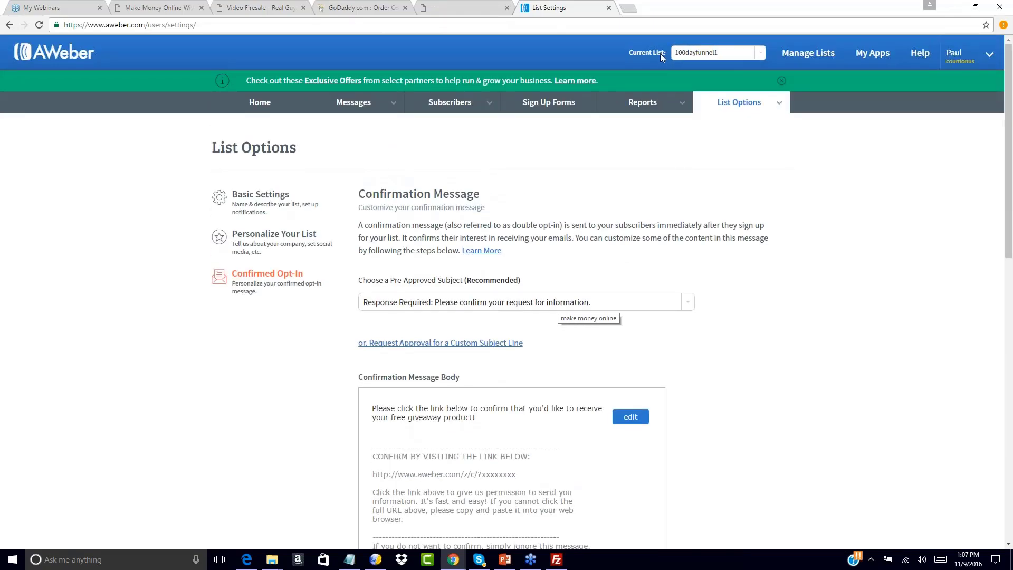
left_click(542, 104)
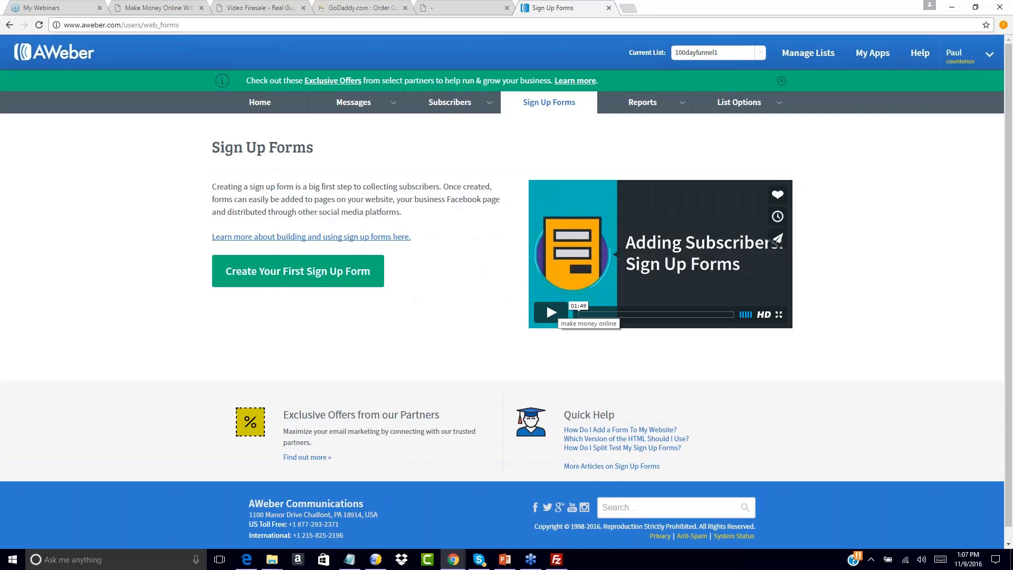
left_click(267, 272)
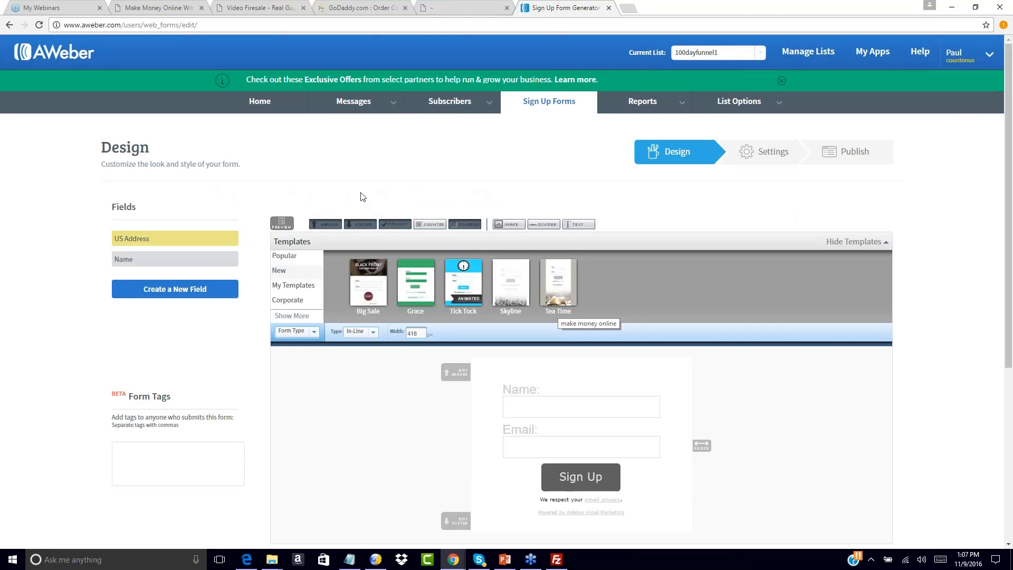
scroll(700, 296, "down", 2)
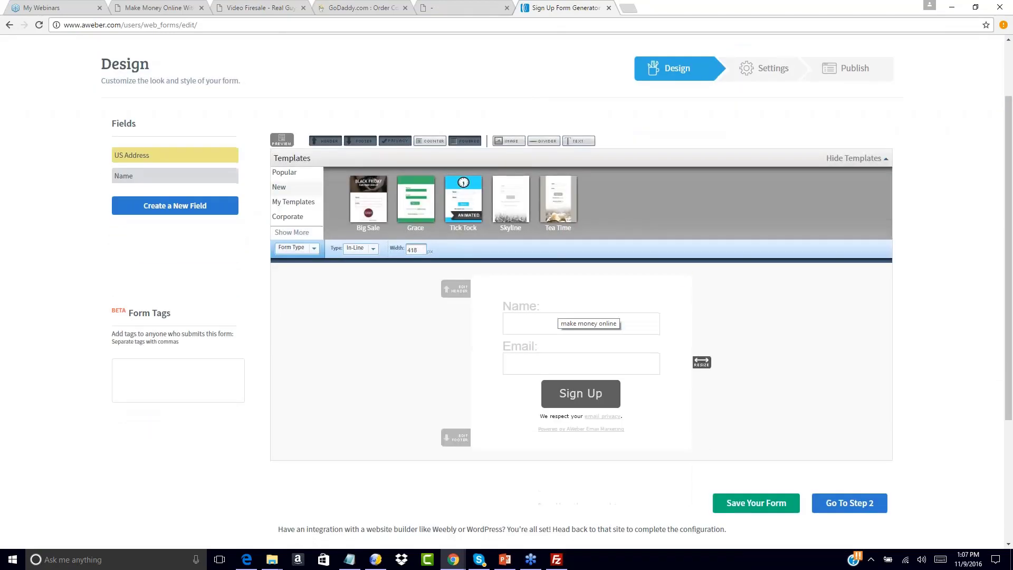
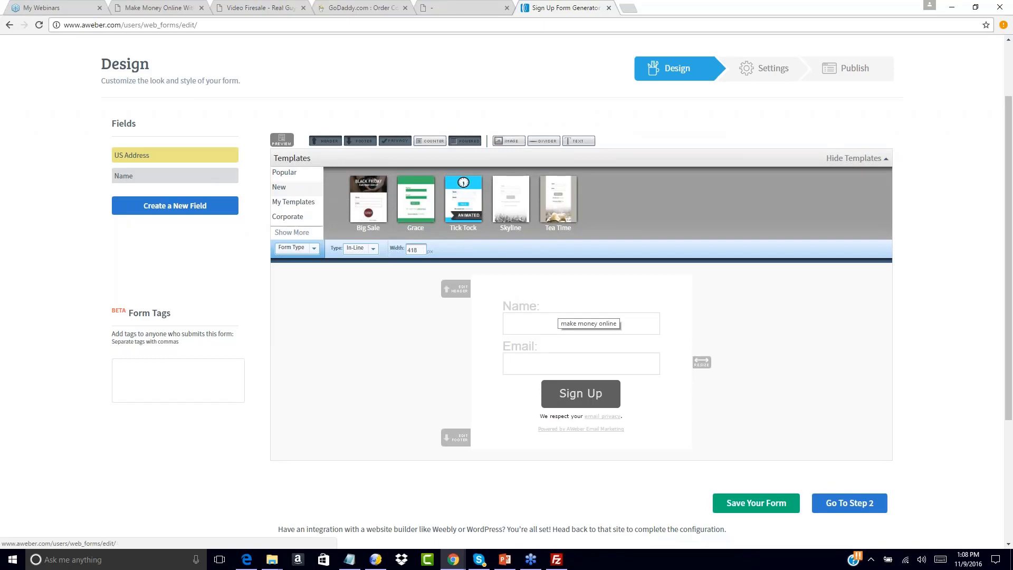
Check the free offer's download page and the fulltimeplrincome squeeze page for the opt-in form layout to imitate.
left_click(474, 5)
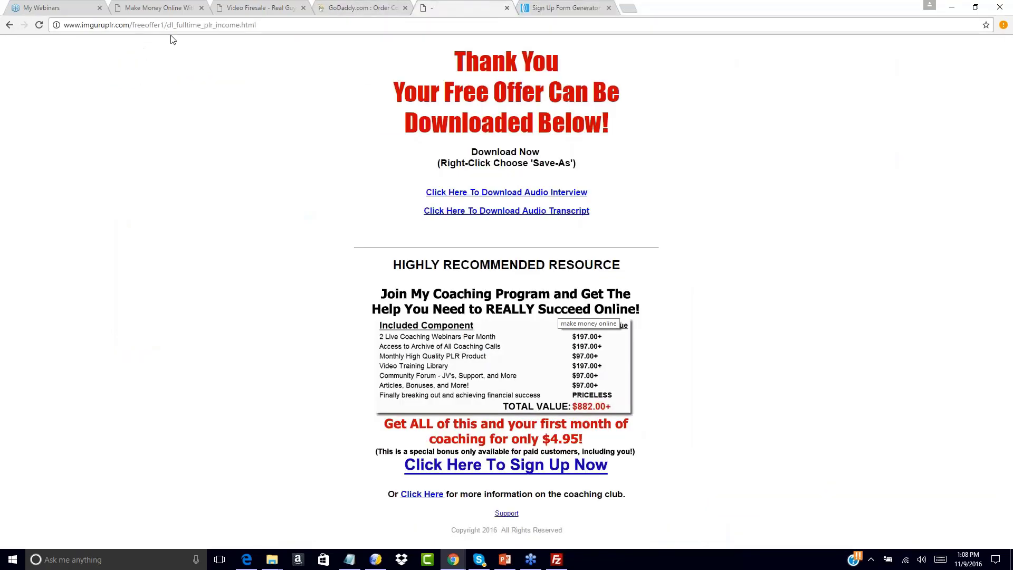
left_click_drag(172, 25, 256, 25)
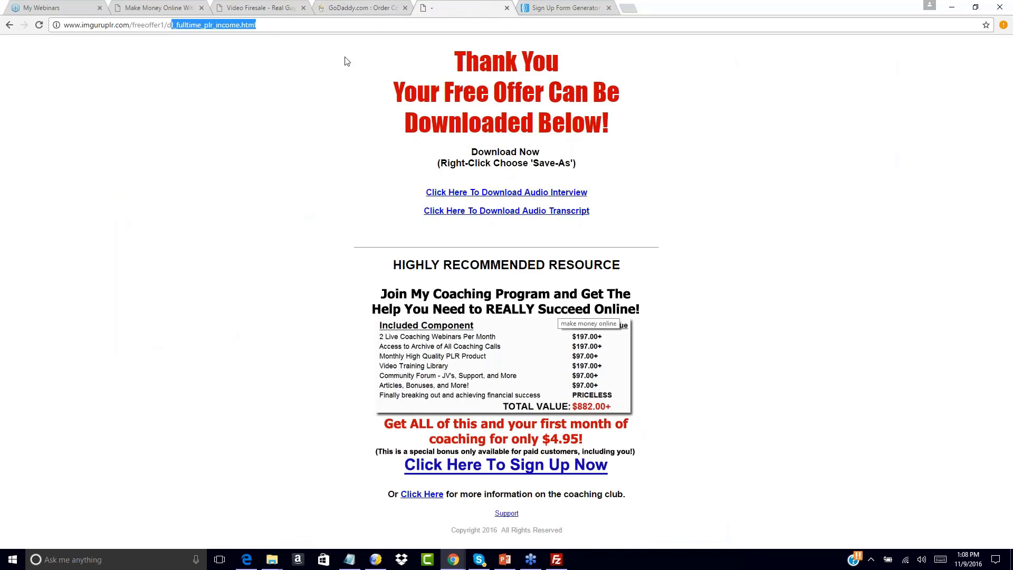
left_click(255, 5)
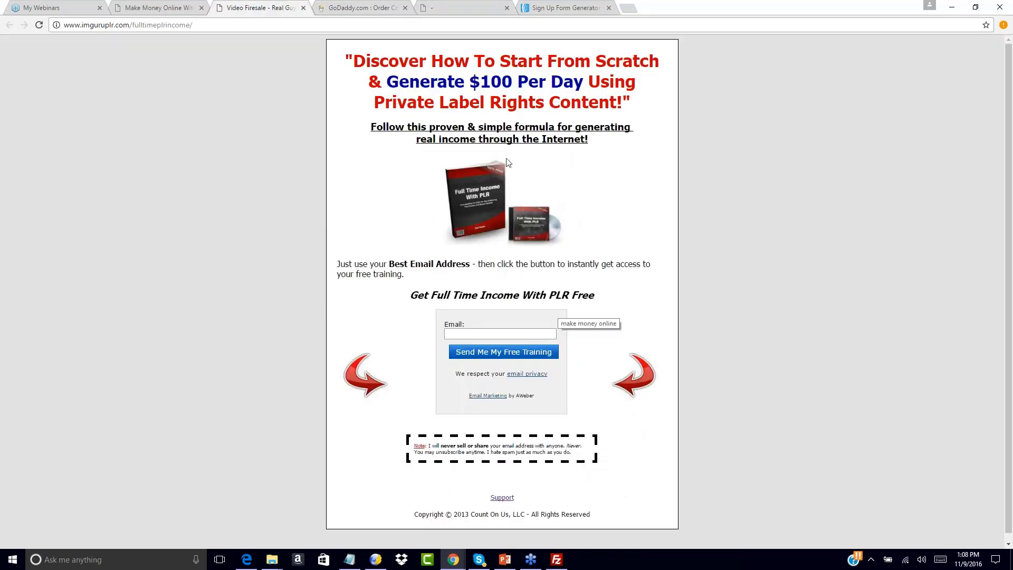
left_click(567, 7)
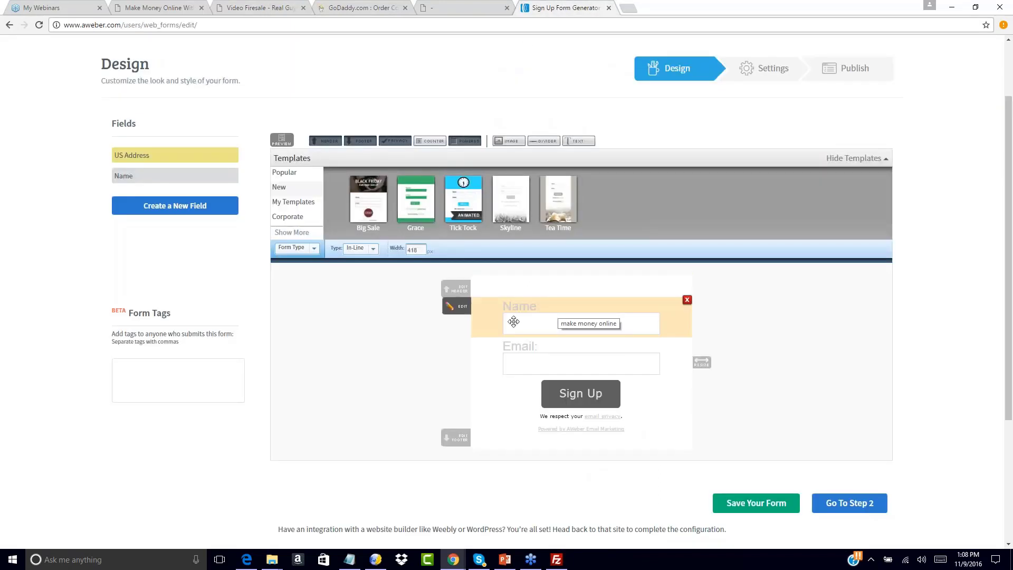
Load the popular Download template in the Royal color scheme into the sign-up form.
left_click(293, 173)
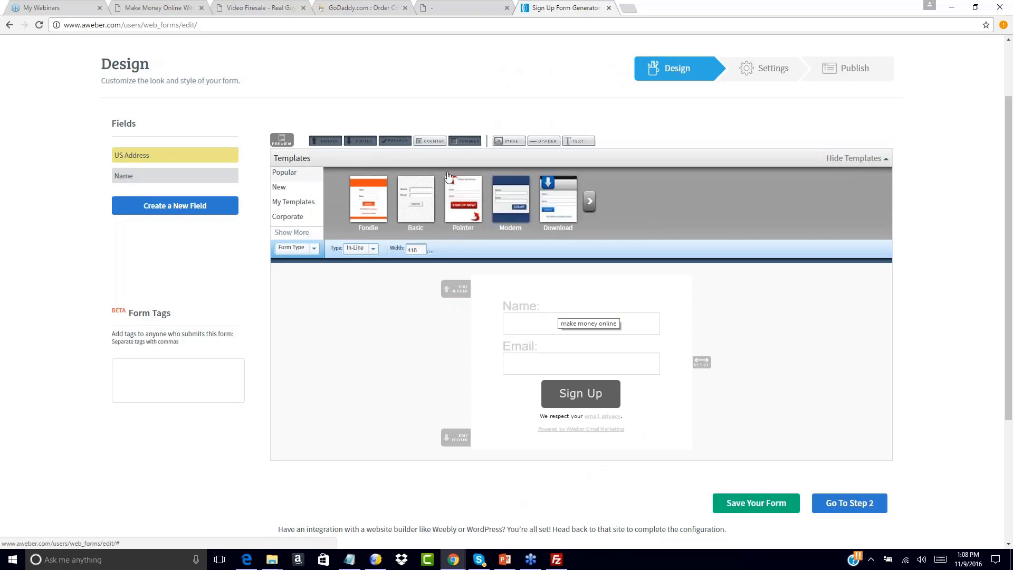
left_click(560, 188)
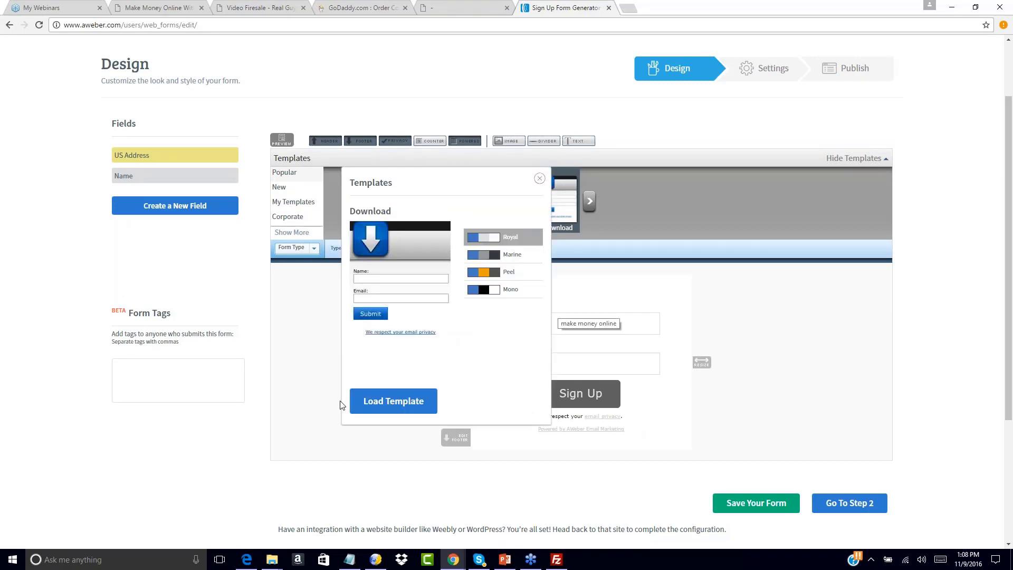
left_click(393, 401)
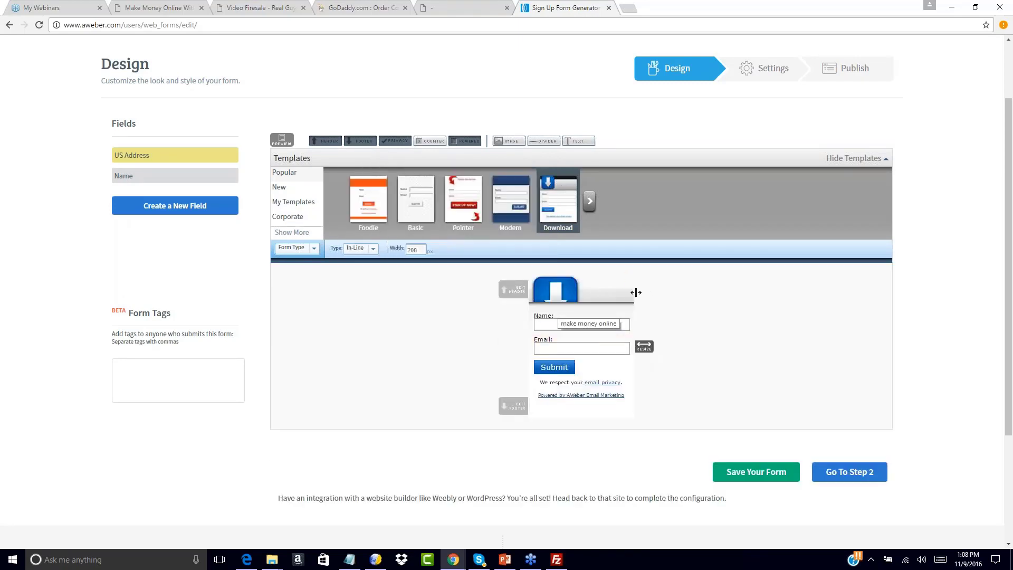
Remove the header with the download arrow and widen the sign-up form to 293 px.
left_click(630, 280)
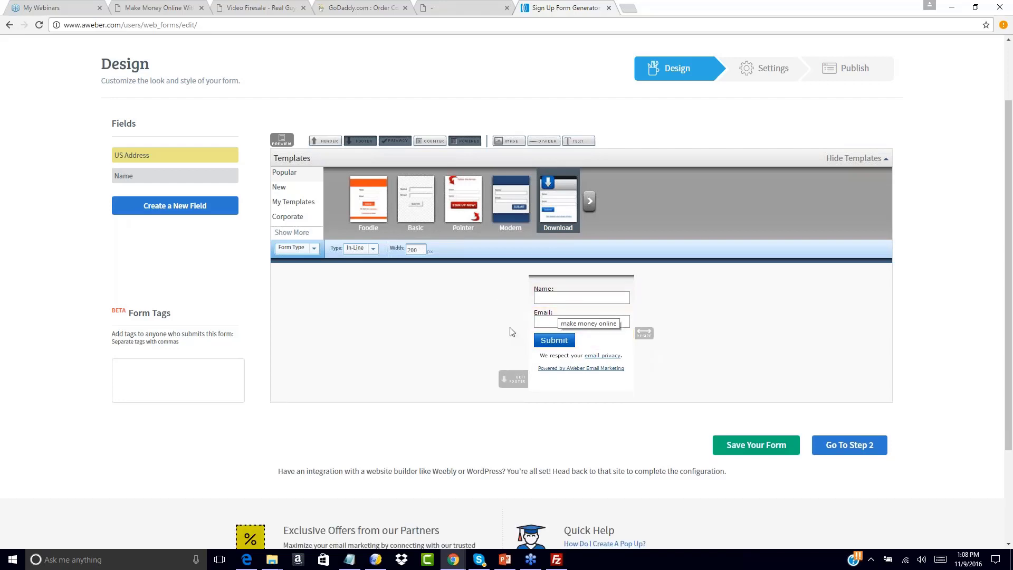
left_click_drag(654, 337, 680, 334)
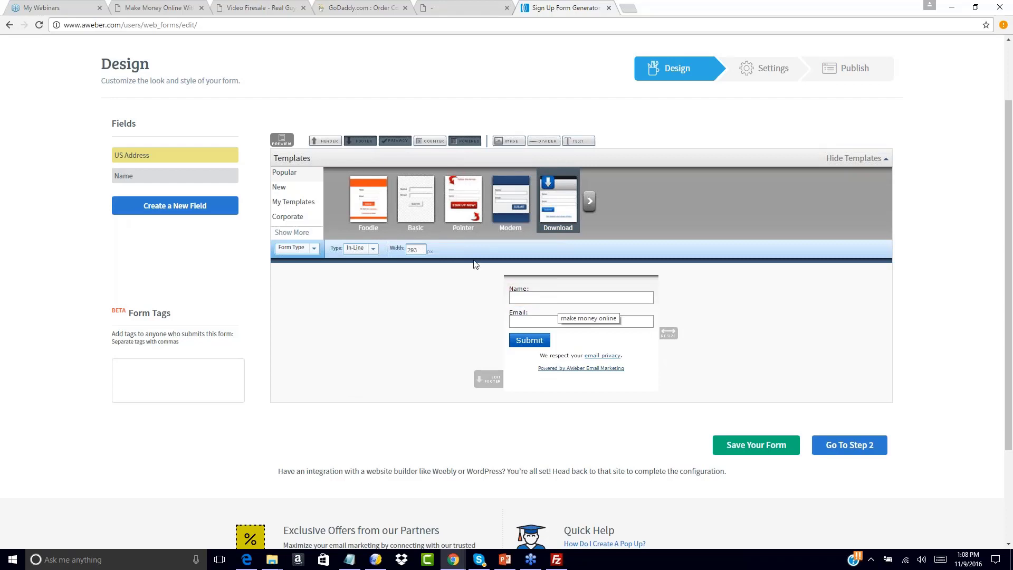
left_click(320, 142)
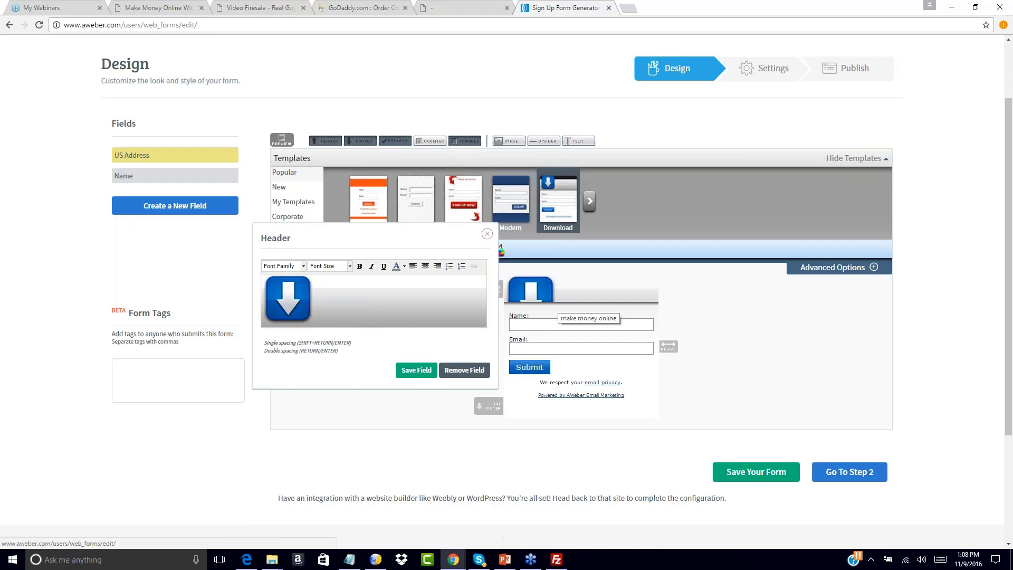
left_click(487, 233)
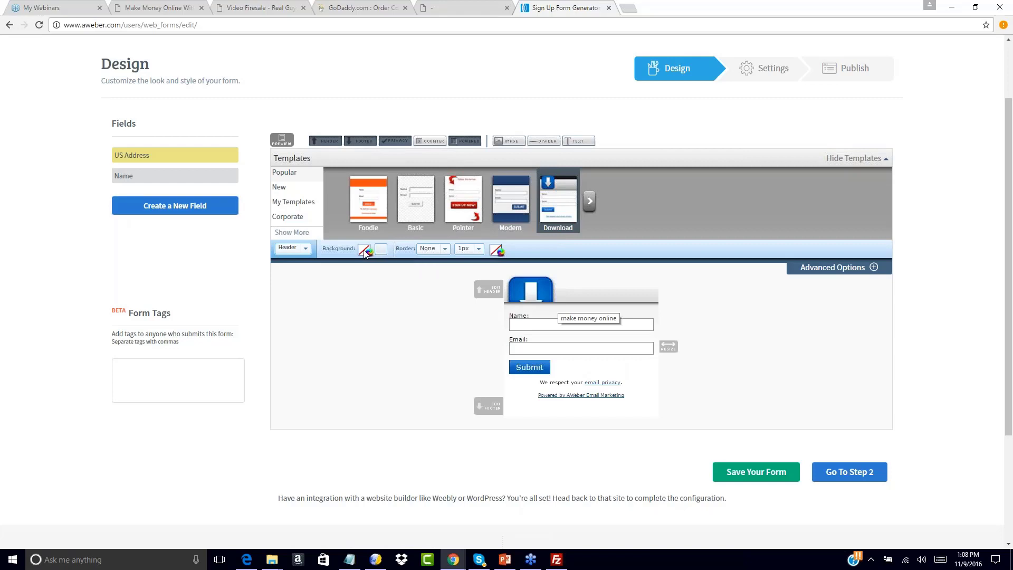
left_click(380, 252)
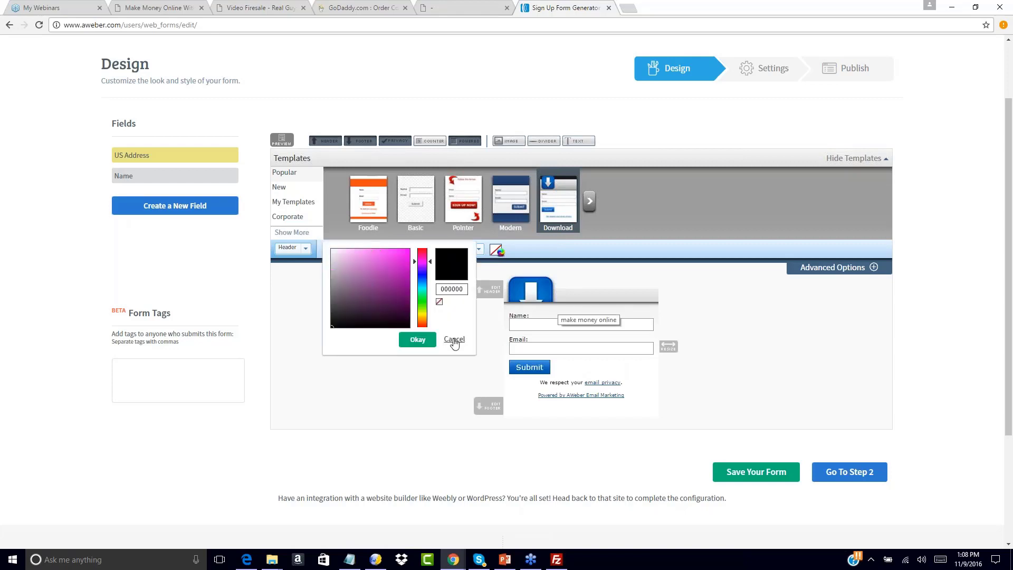
left_click(397, 265)
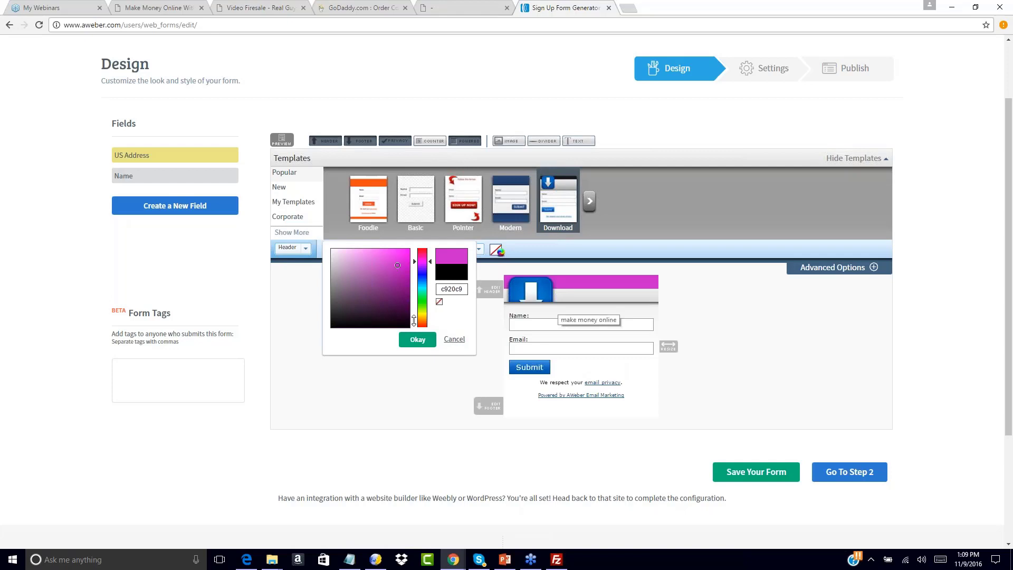
left_click(453, 340)
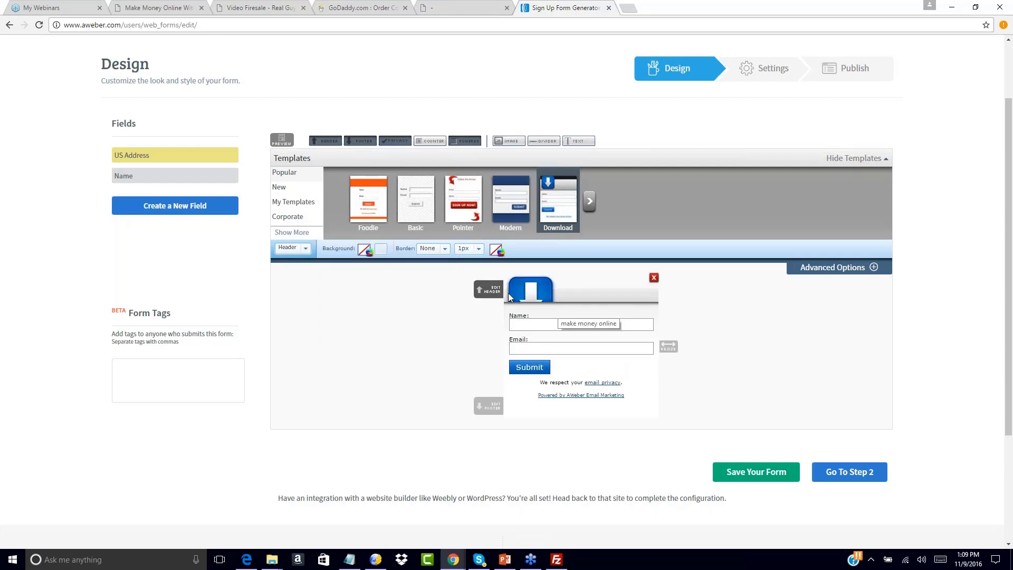
left_click(653, 281)
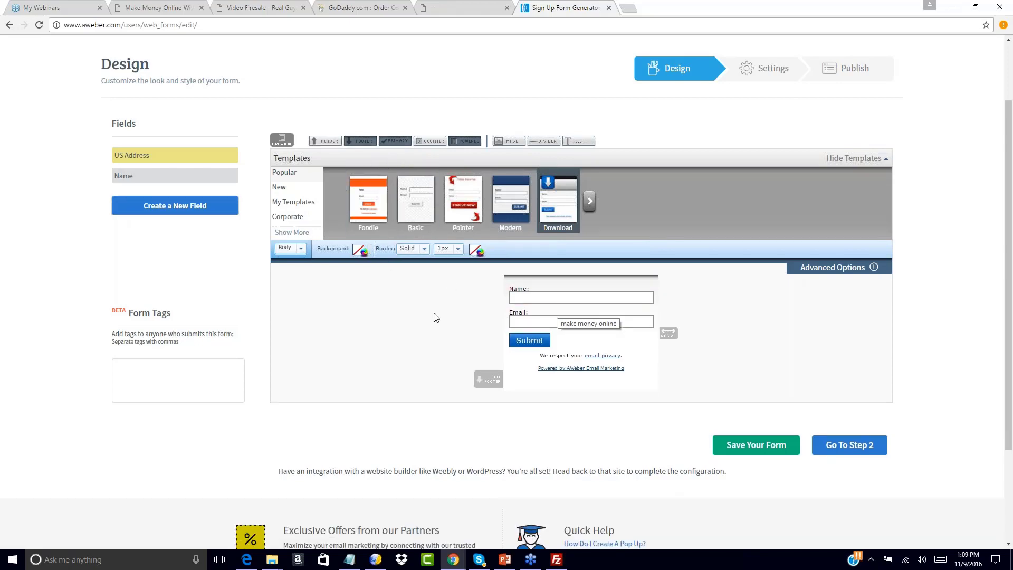
Try to apply background color 000000 to the body of the sign-up form.
left_click(289, 248)
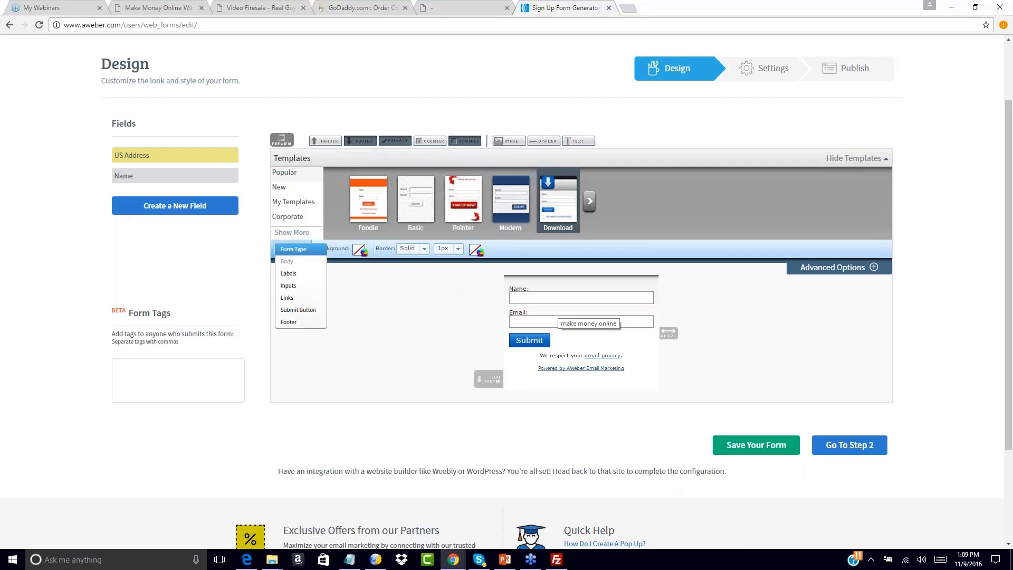
left_click(295, 249)
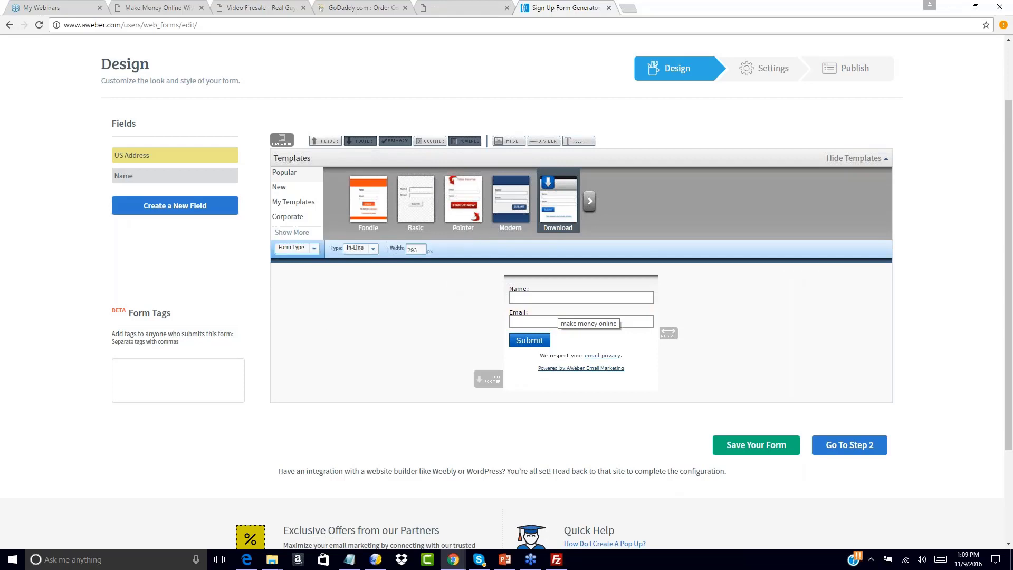
left_click(315, 250)
left_click(290, 261)
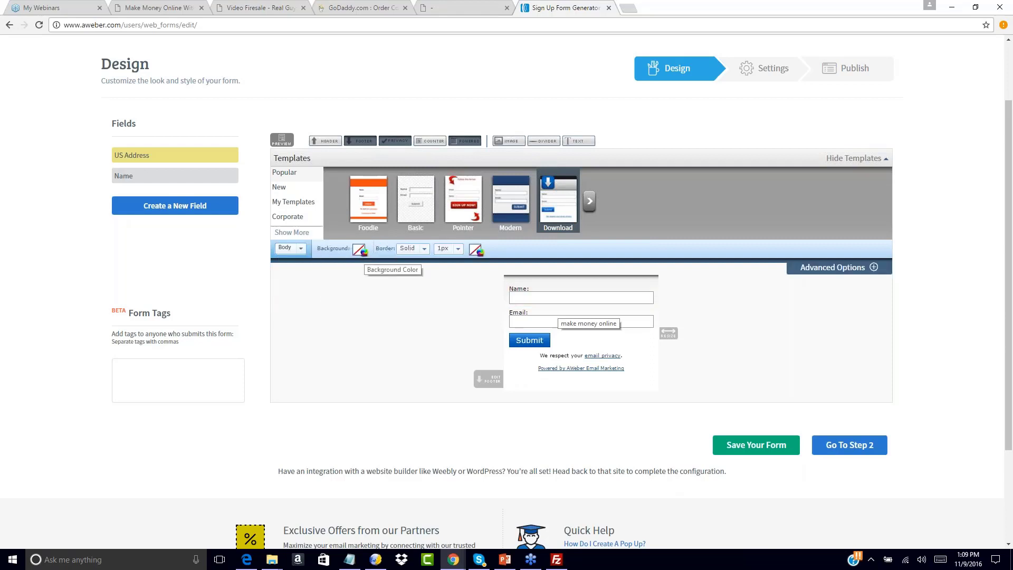
left_click(361, 250)
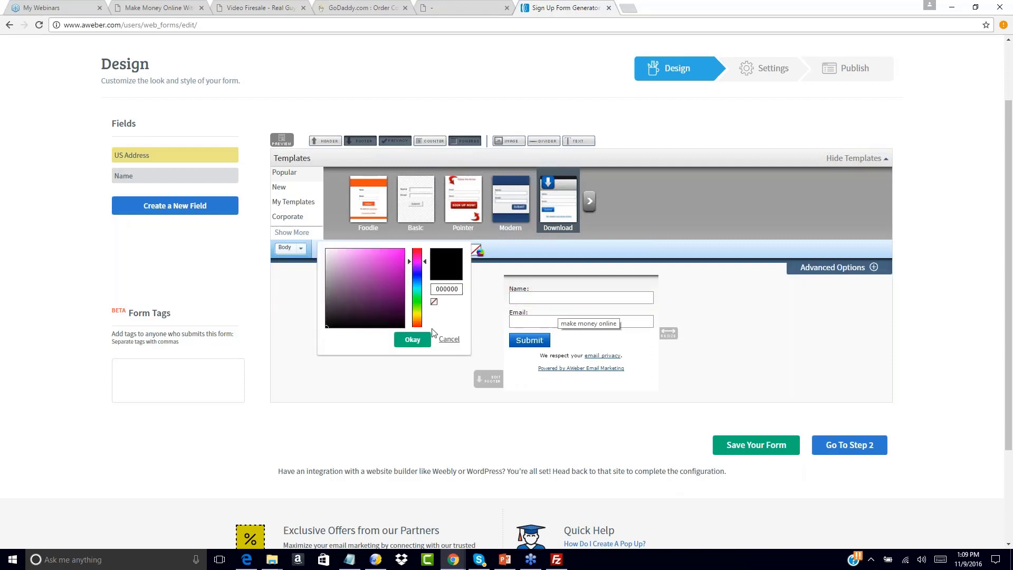
left_click(412, 340)
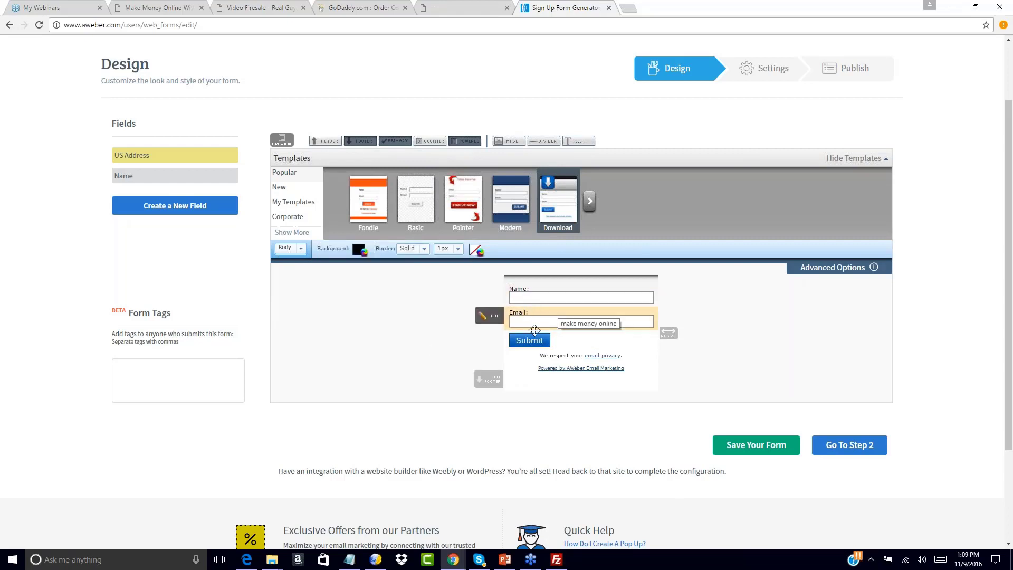
Change the submit button's text to "Send Me My Free Training", matching the squeeze page, and narrow the form to fit the button.
left_click(484, 342)
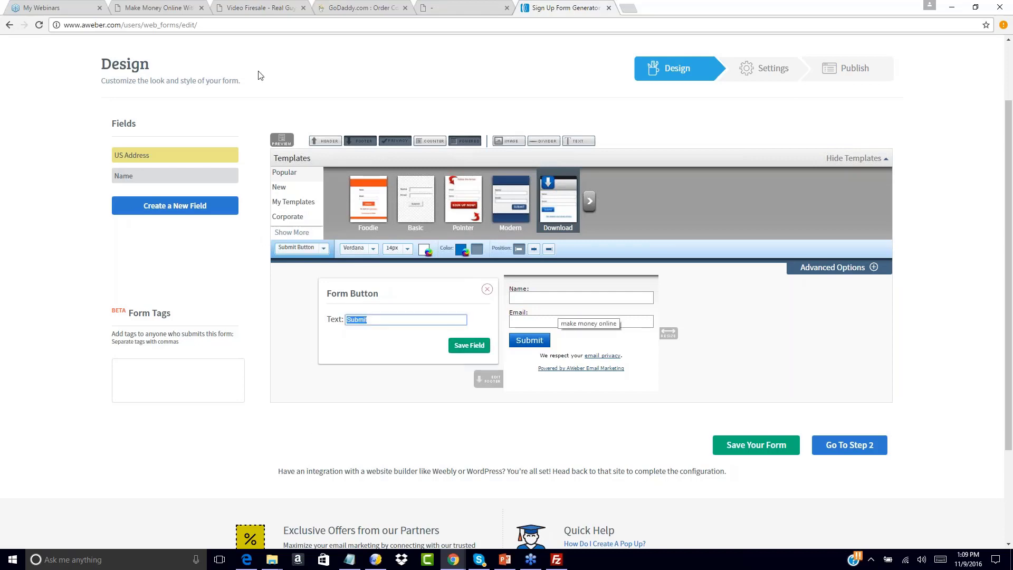
left_click(240, 7)
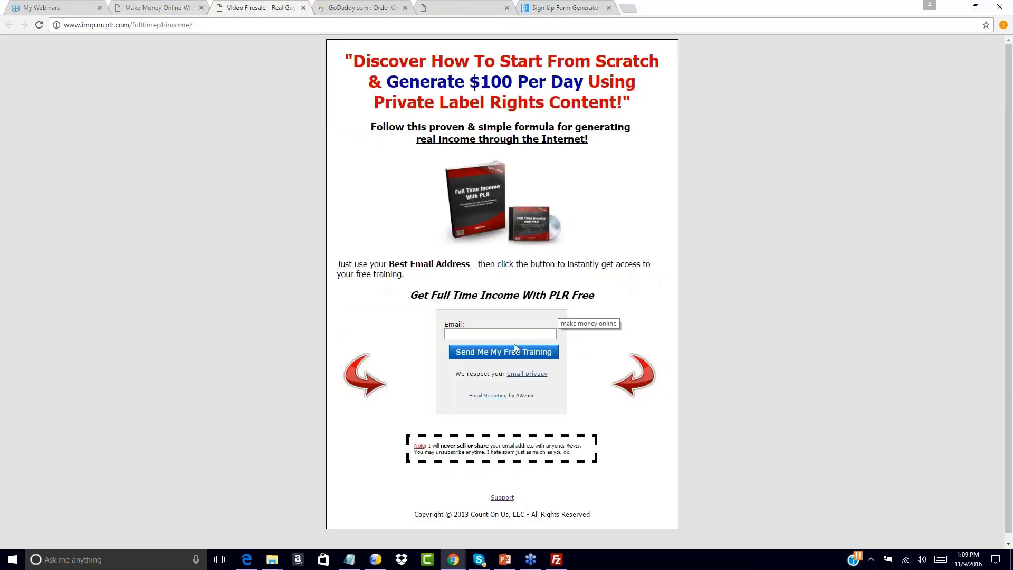
left_click(564, 7)
type("Sen")
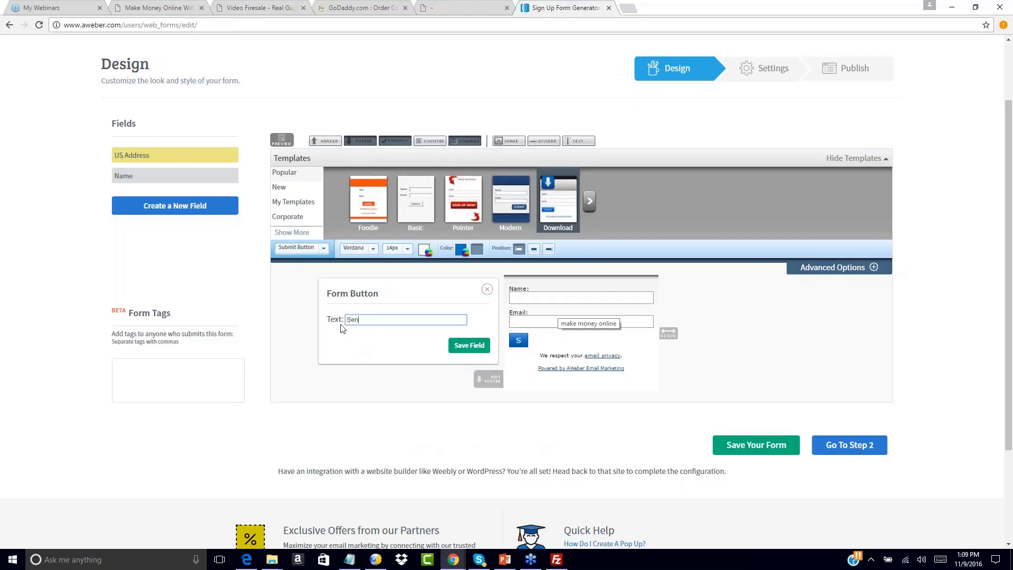
type("d Me My Free YTr")
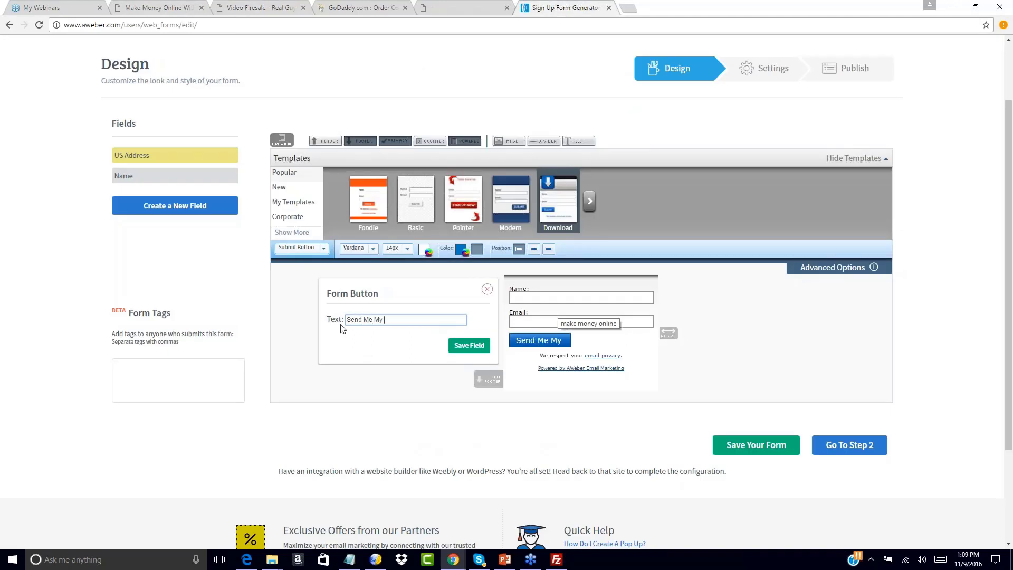
key("BackSpace")
key("BackSpace")
key("BackSpace")
type("Training")
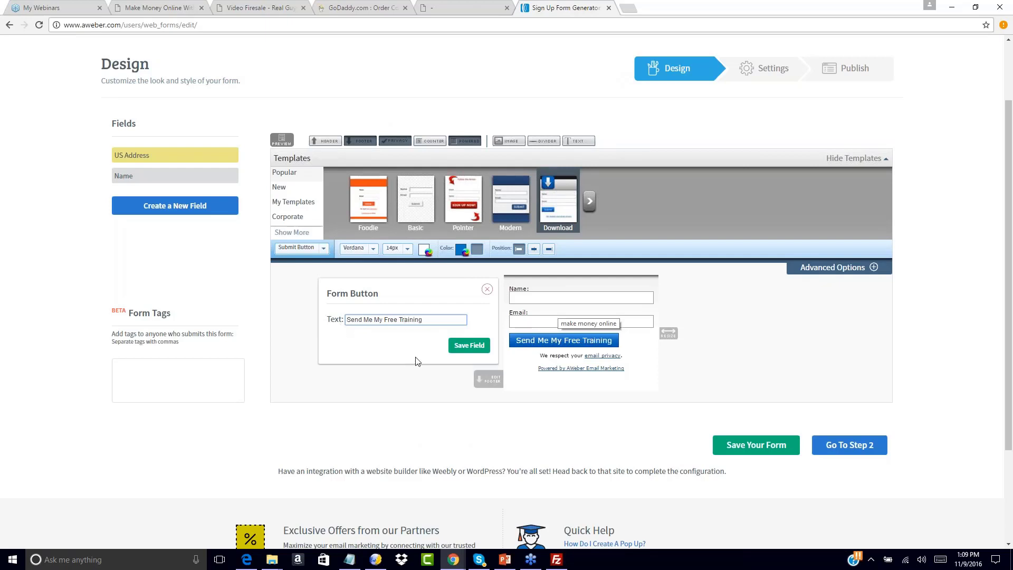
left_click(462, 345)
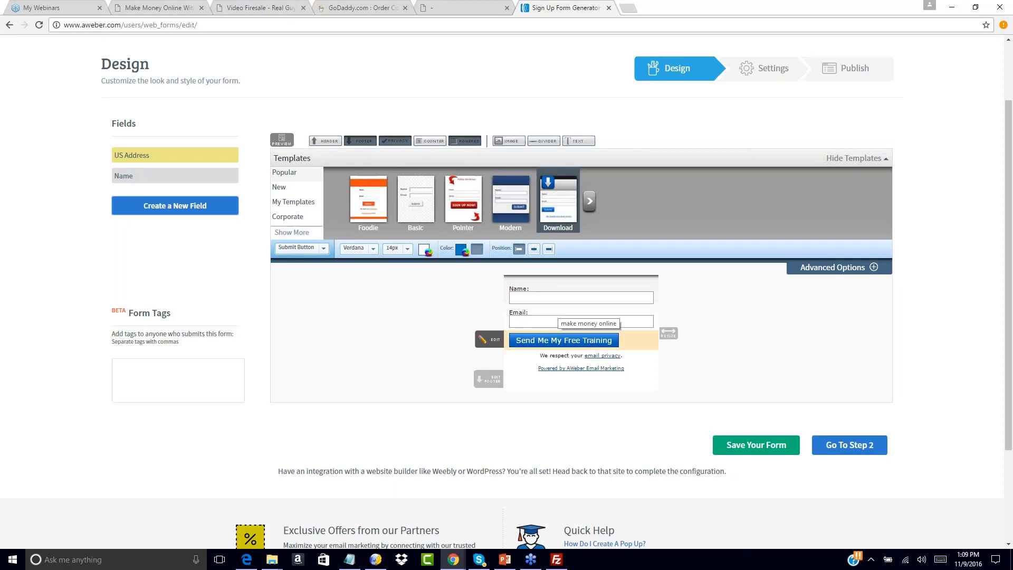
left_click_drag(668, 333, 639, 333)
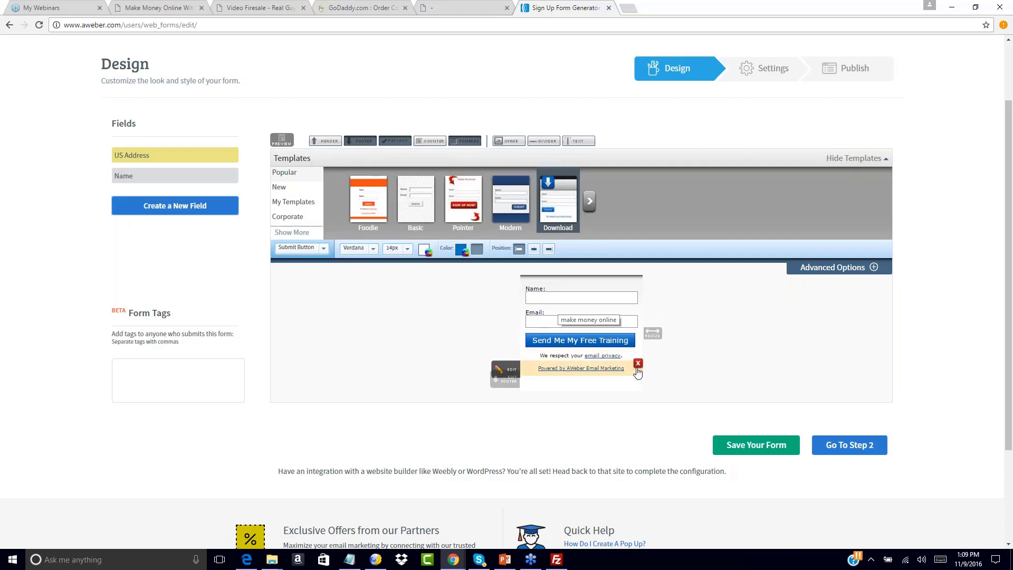
Remove the "Powered by AWeber Email Marketing" line and the Name field so the form asks only for the email.
left_click(638, 352)
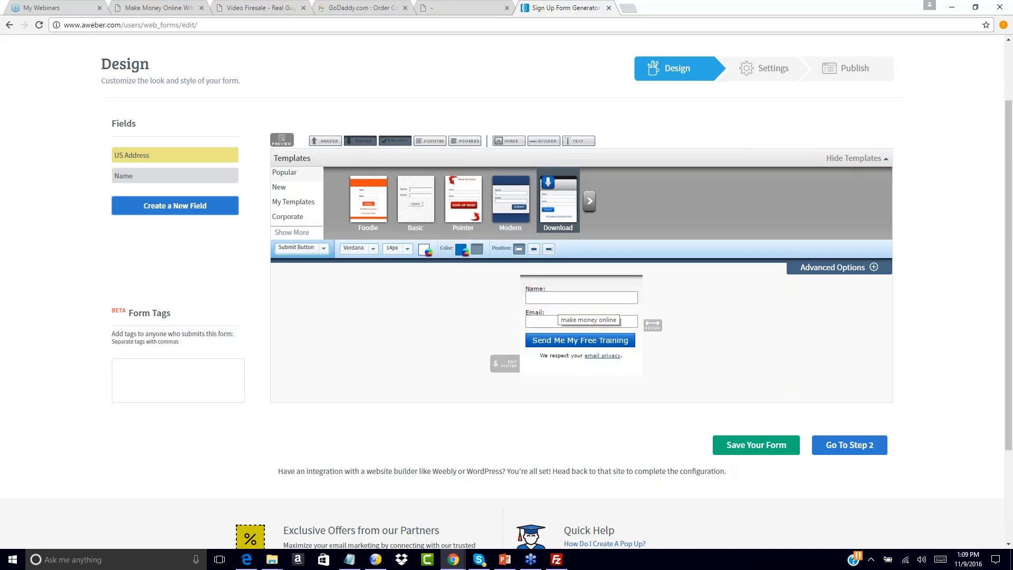
left_click(257, 8)
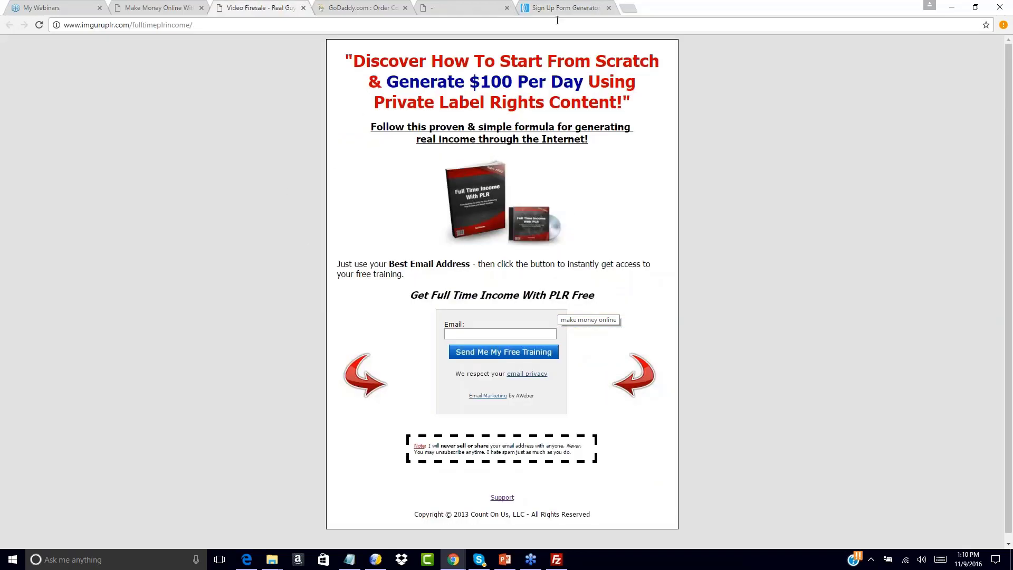
left_click(557, 8)
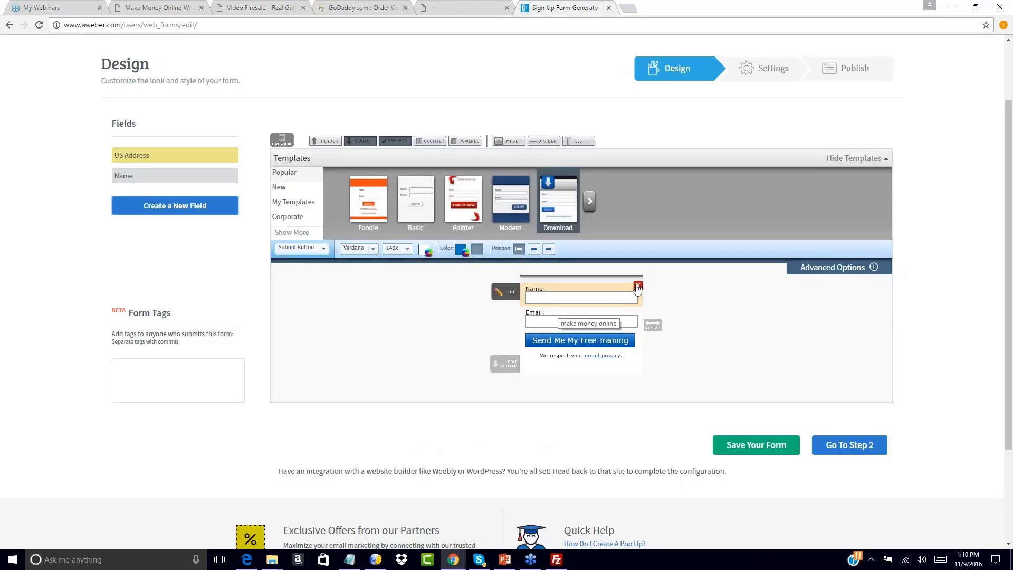
left_click(637, 287)
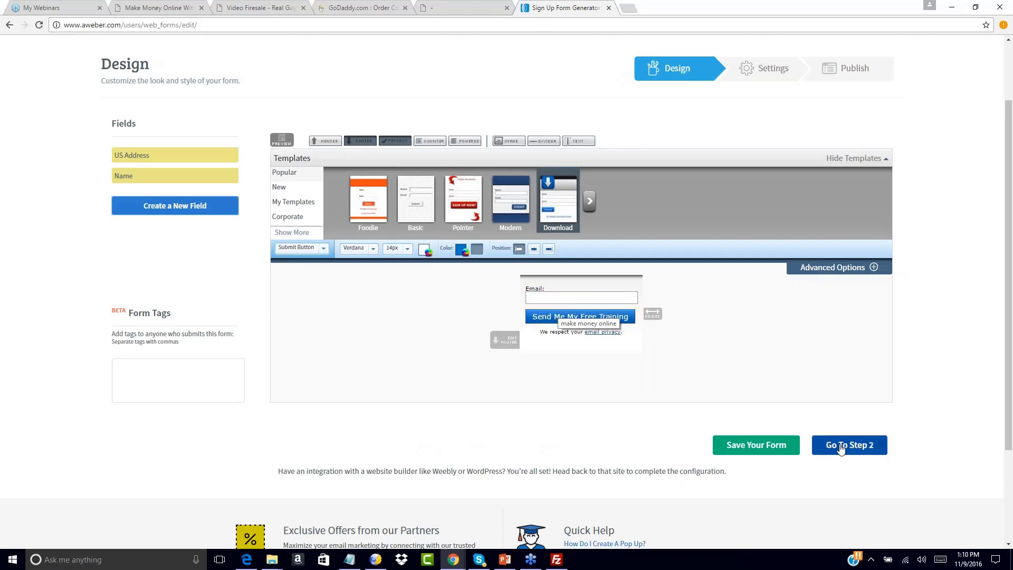
Look over the advanced options for the submit button and form body, and proceed to the form's settings.
left_click(872, 266)
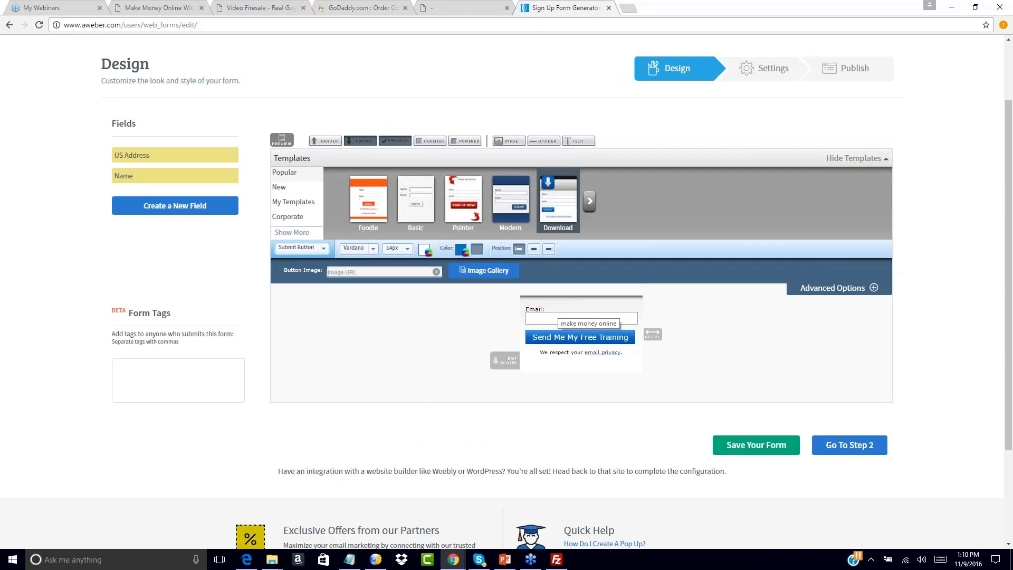
left_click(318, 251)
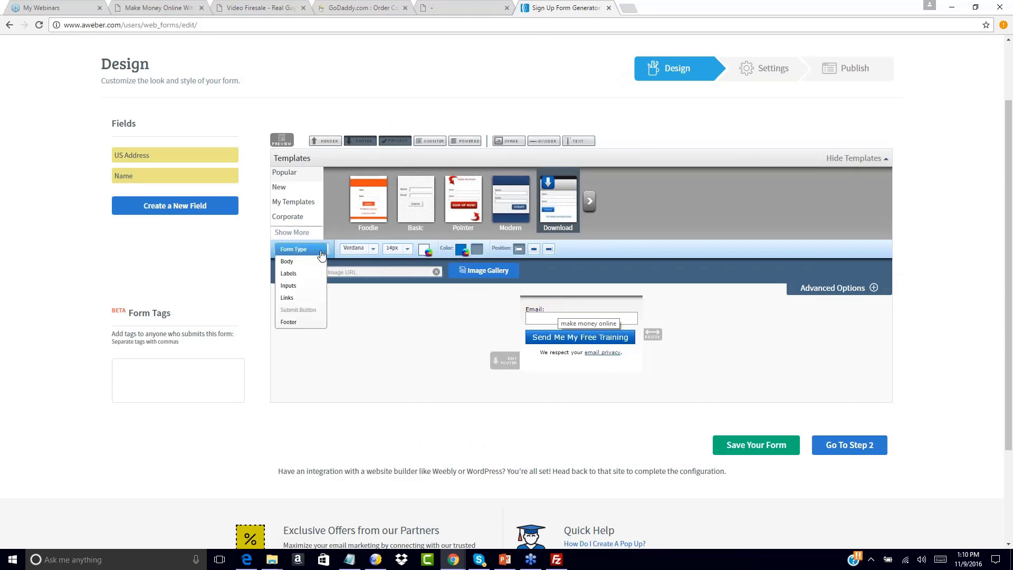
left_click(294, 263)
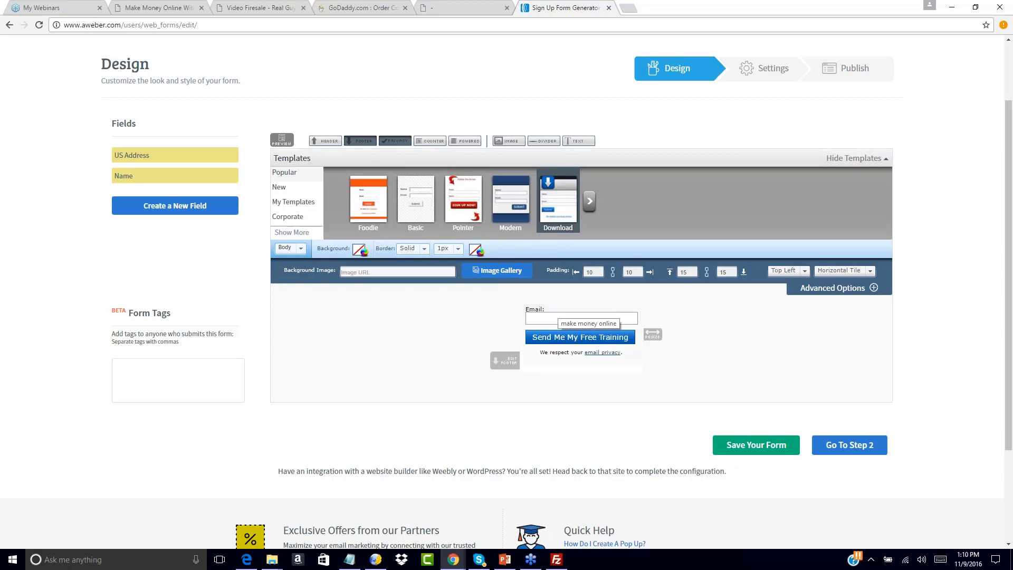
left_click(846, 446)
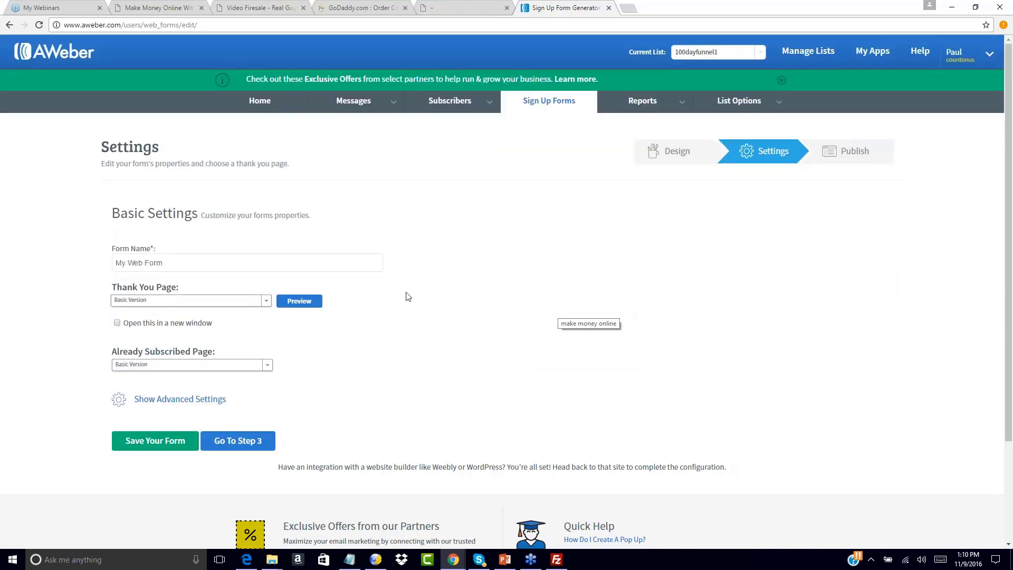
Name the sign-up form "Funnel 1 Optin".
left_click(176, 262)
key("ctrl+a")
type("Fu")
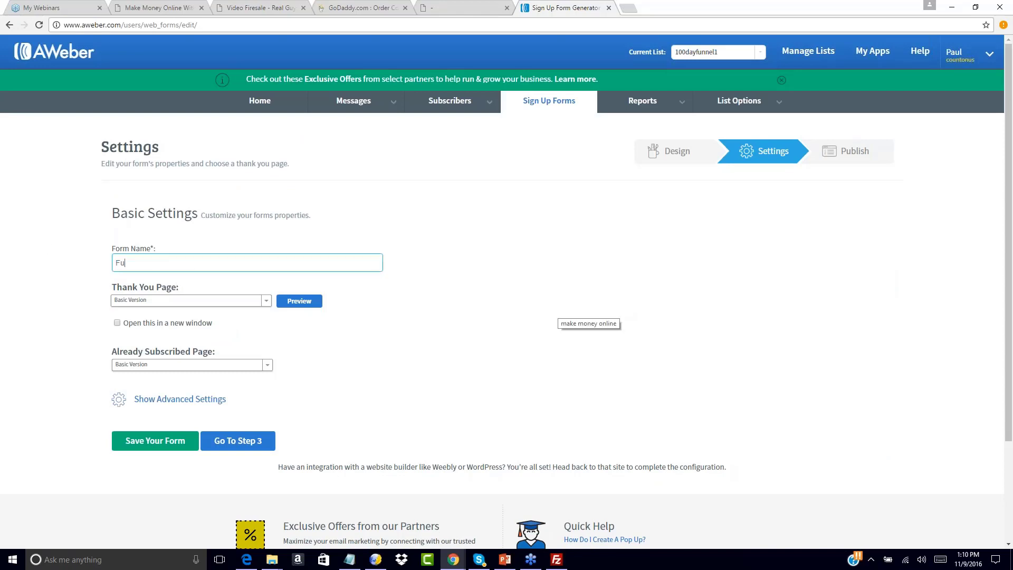
type("nnel 1 Optin")
left_click(160, 302)
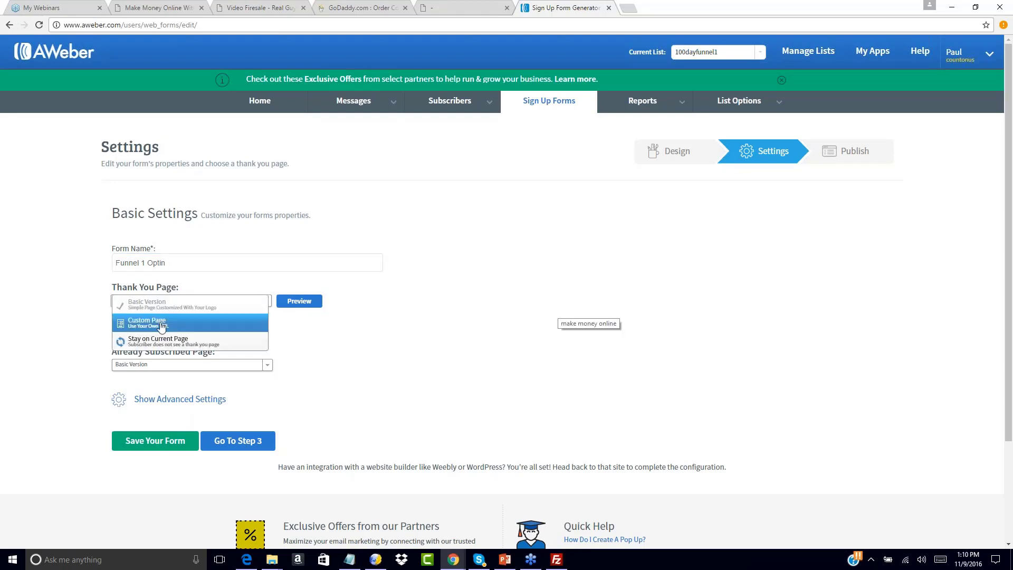
left_click(162, 324)
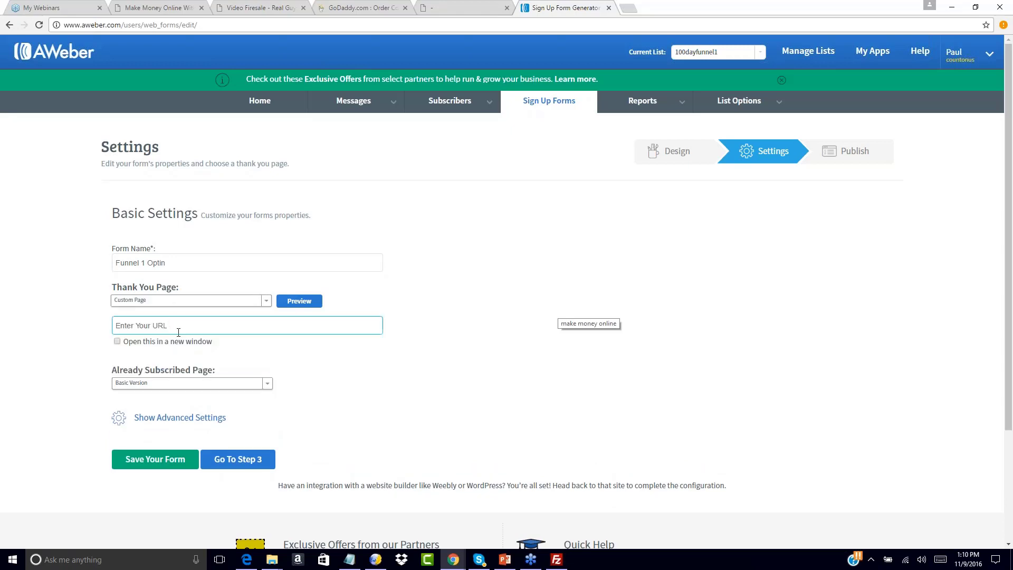
left_click(351, 561)
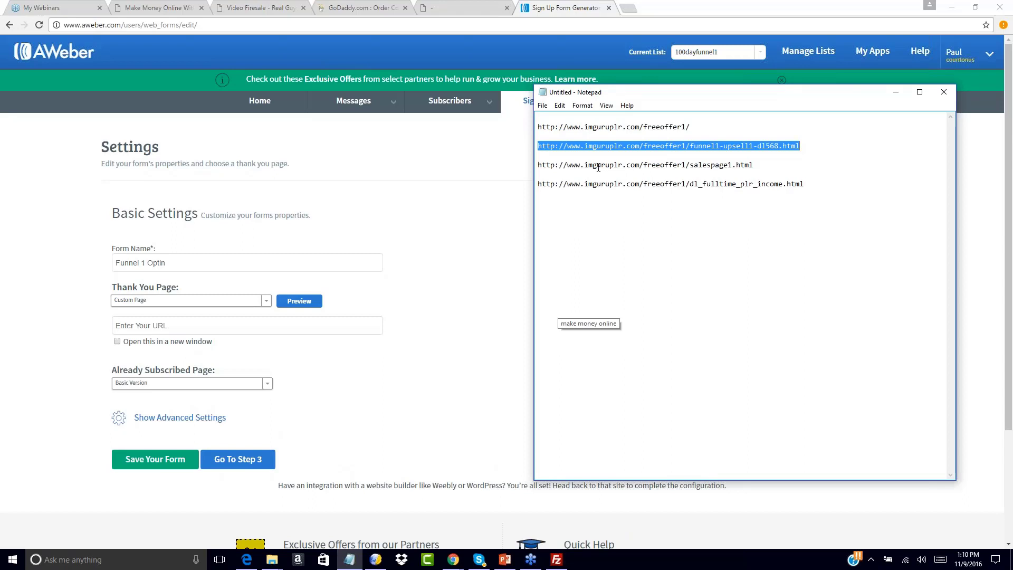
left_click(144, 326)
key("ctrl+a")
type("http://www.imguruplr.com/freeoffer1/funnel1-upsell1-dl568.html")
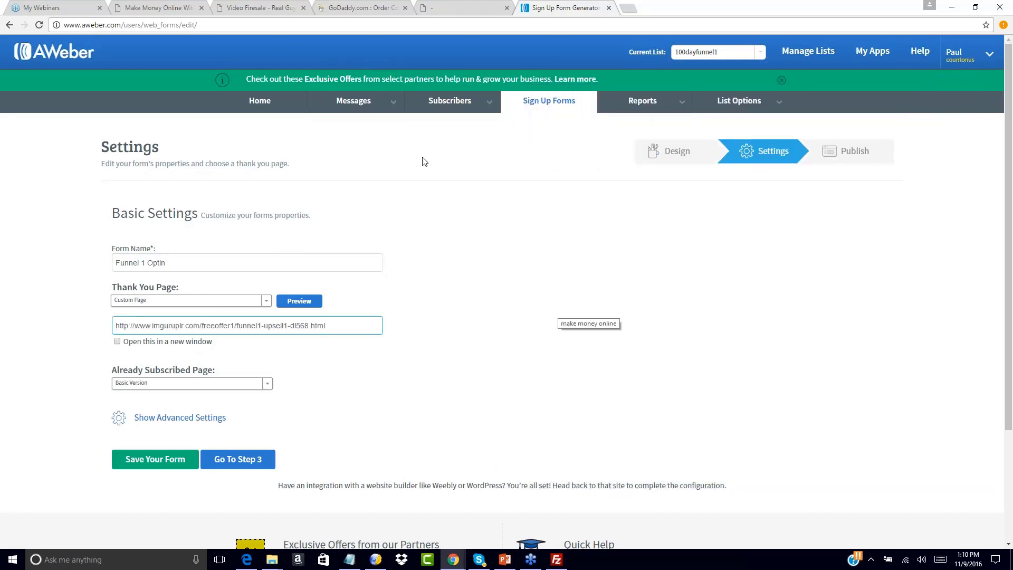
Load the funnel1-upsell1-dl568.html page in the browser, look through it to the end, and return to the form settings.
left_click(458, 7)
left_click(268, 21)
type("http://www.imguruplr.com/freeoffer1/funnel1-upsell1-dl568.html")
key("Return")
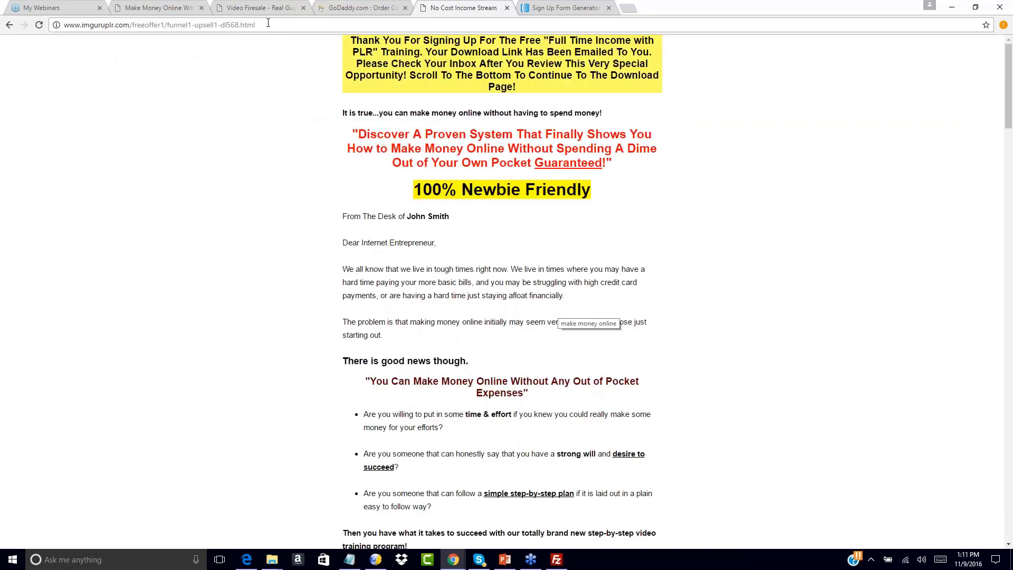
scroll(424, 403, "down", 14)
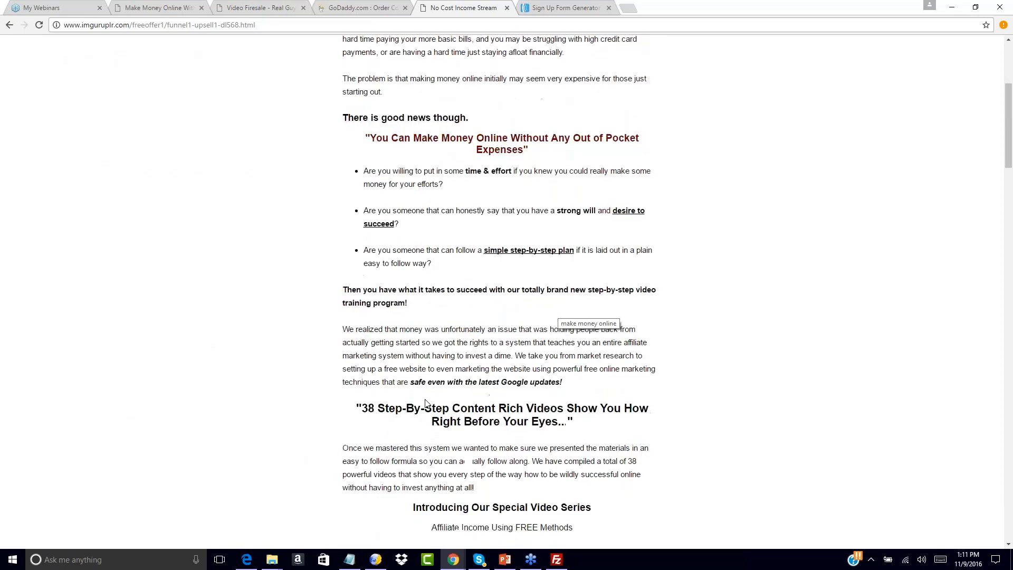
scroll(426, 402, "down", 20)
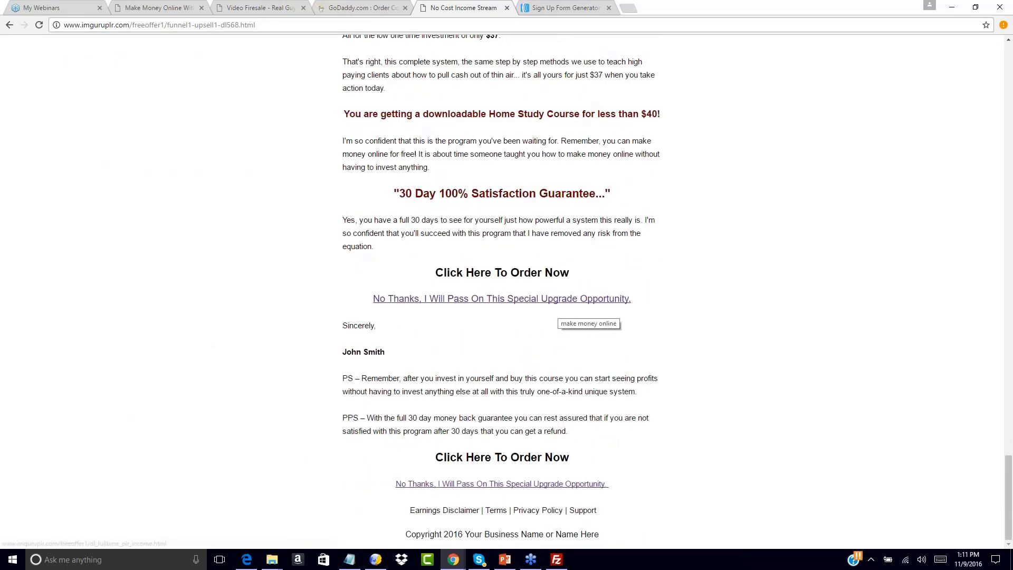
left_click(567, 8)
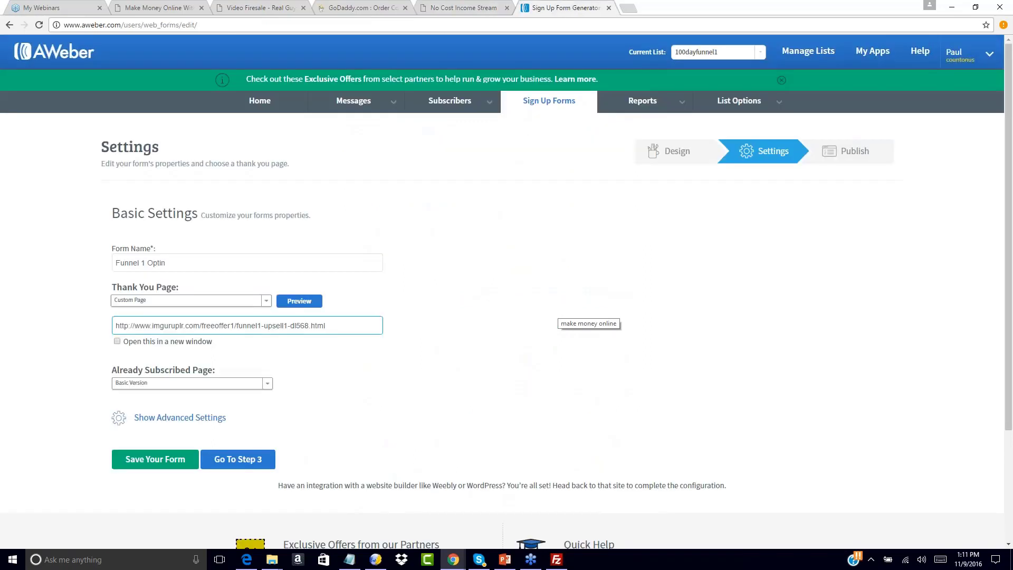
Set the already subscribed page to a custom page with the same funnel1-upsell1-dl568.html URL as the thank you page.
left_click(327, 391)
left_click(179, 383)
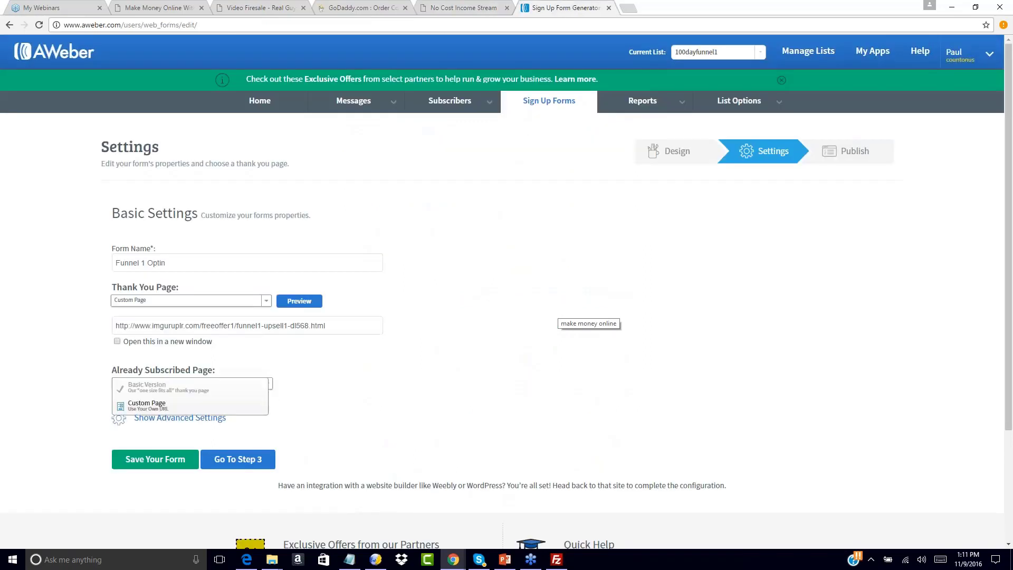
left_click(179, 388)
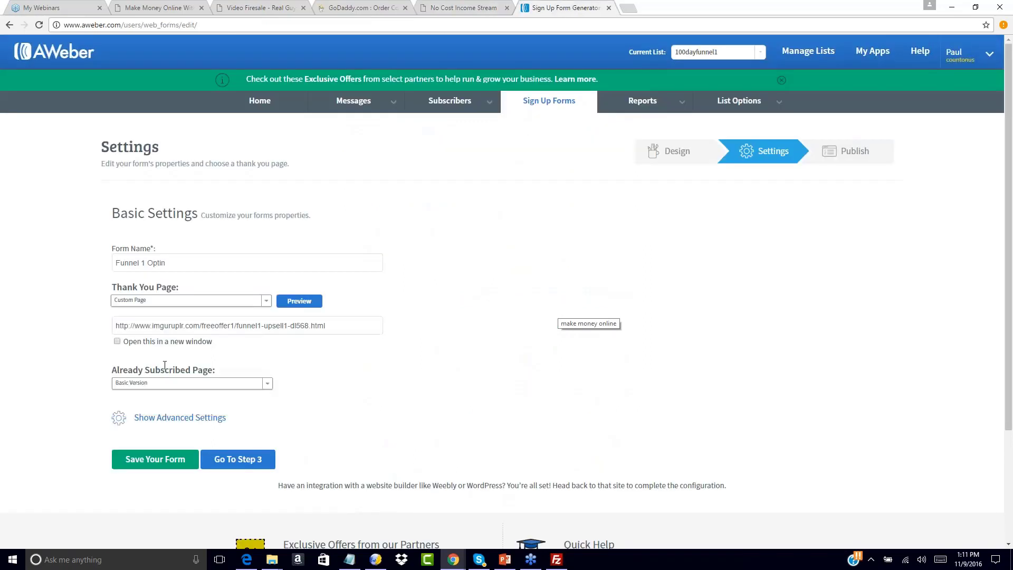
left_click(153, 383)
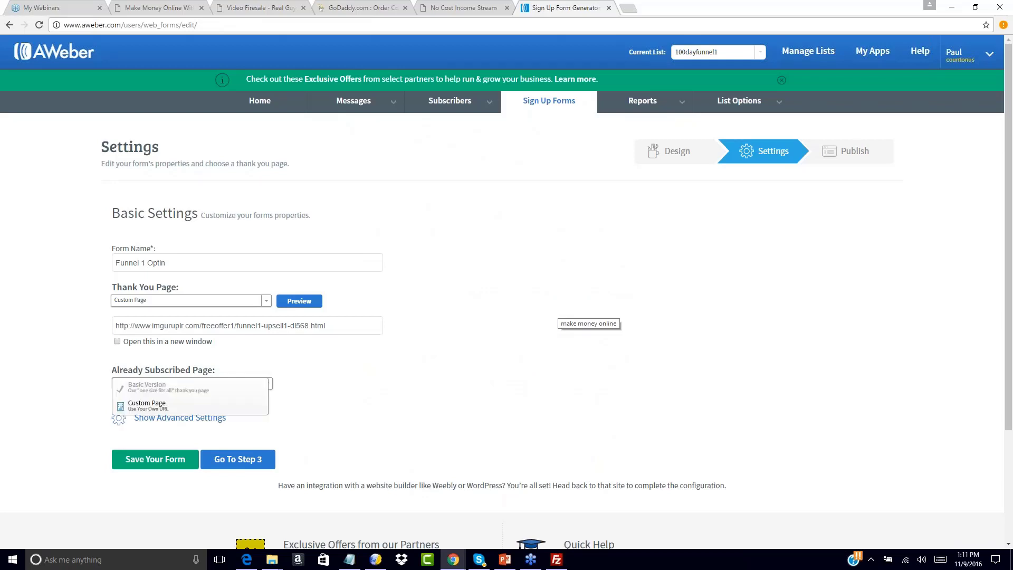
left_click(148, 408)
left_click(145, 404)
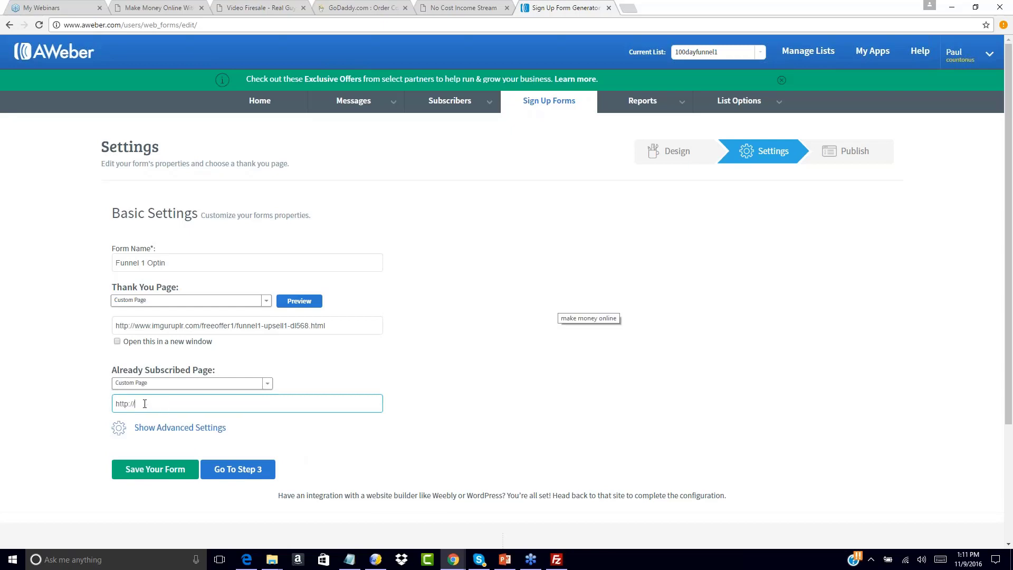
key("ctrl+a")
type("http://www.imguruplr.com/freeoffer1/funnel1-upsell1-dl568.html")
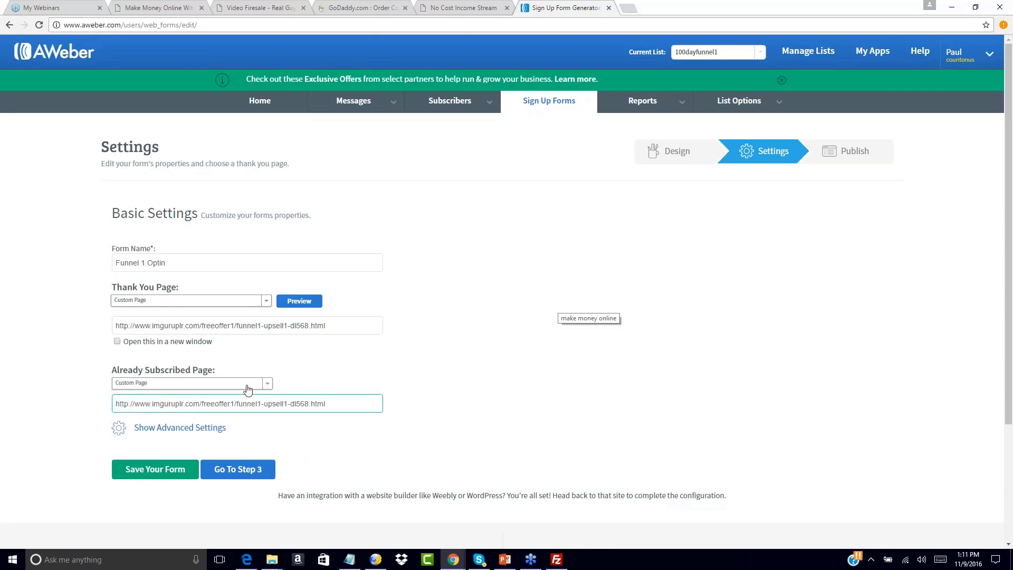
left_click(494, 392)
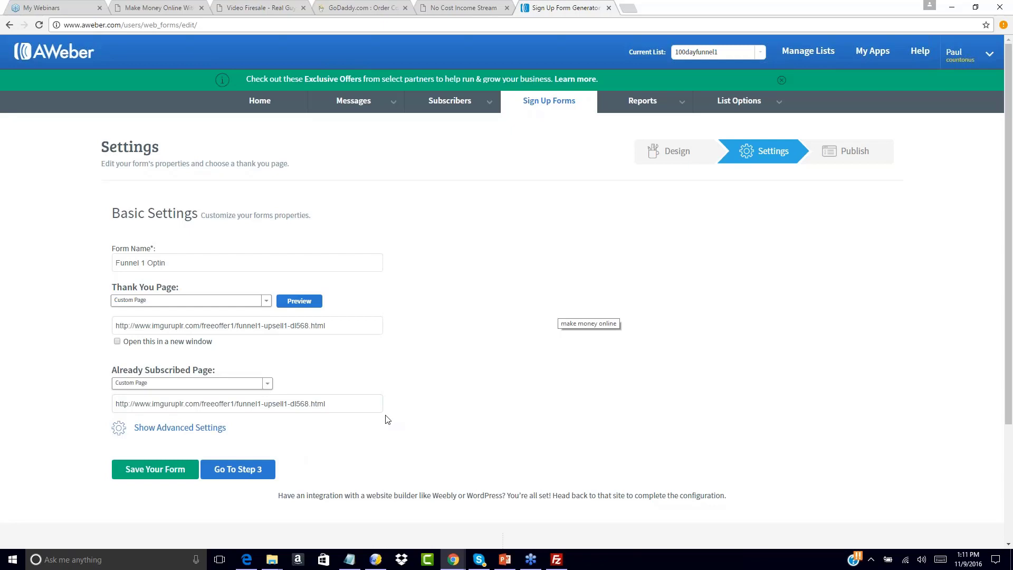
Proceed to publishing, save the form, and choose to install it yourself.
left_click(210, 474)
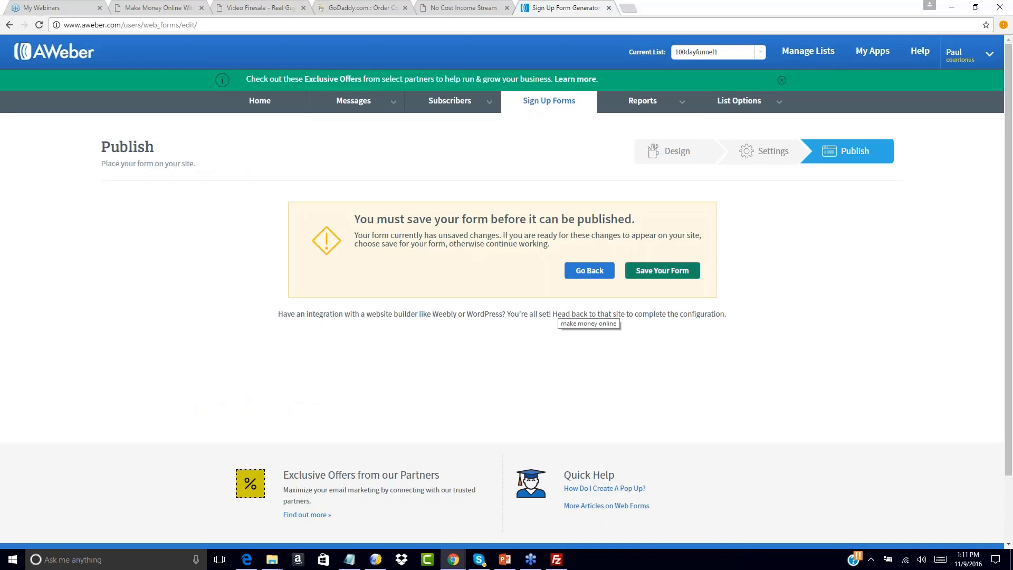
left_click(660, 271)
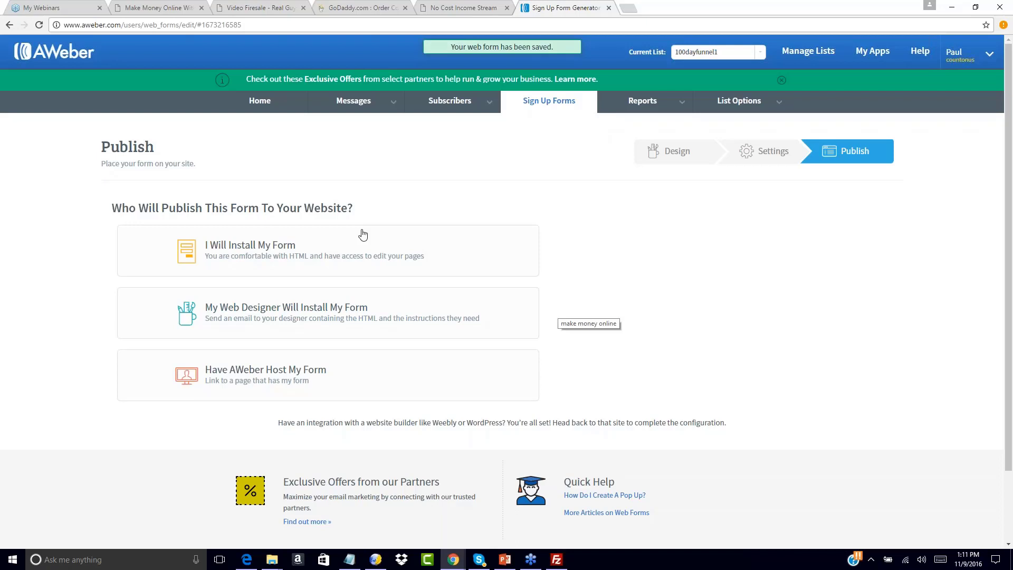
left_click(249, 253)
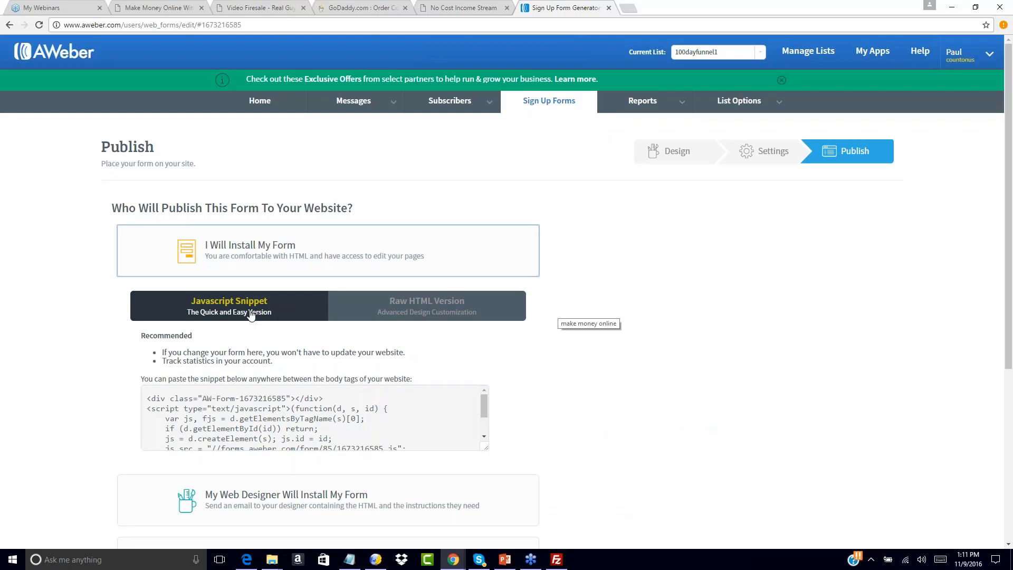
Copy the form's whole JavaScript snippet.
left_click(250, 414)
key("ctrl+c")
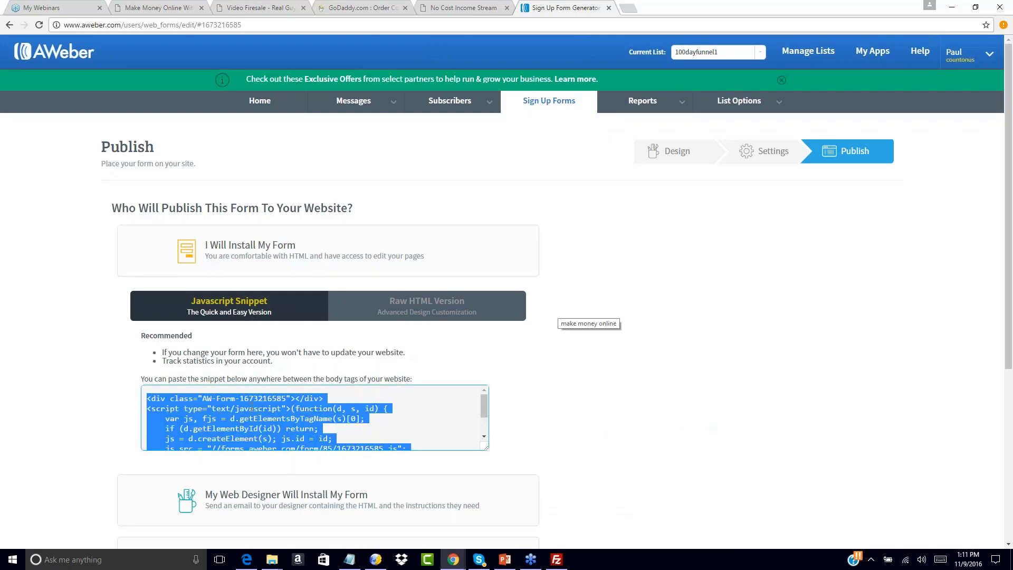
right_click(252, 409)
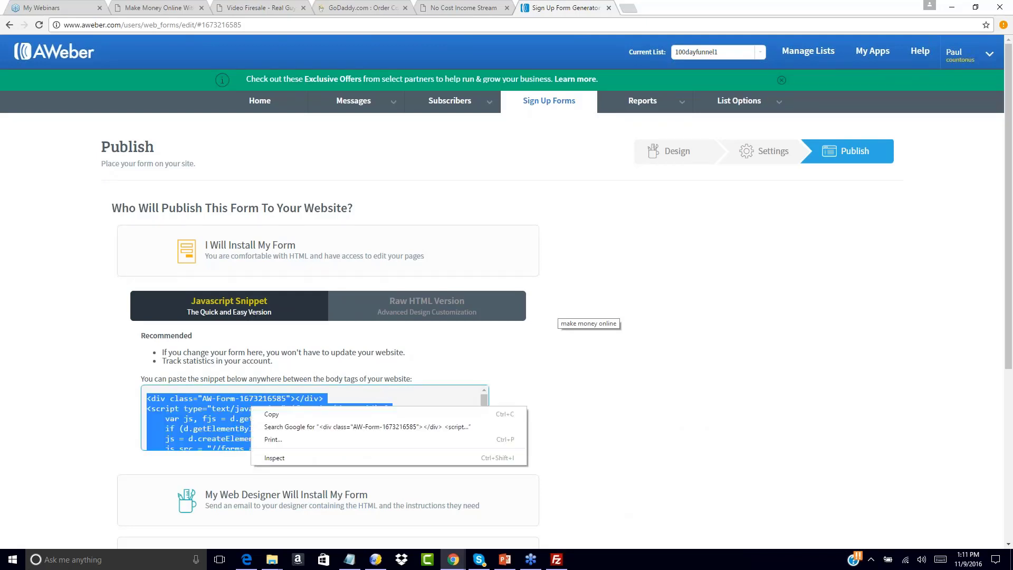
left_click(263, 411)
right_click(262, 410)
left_click(273, 419)
In KompoZer, replace the "(Enter Autoresponder Code Here)" placeholder on the Free Offer page with the copied snippet as HTML, and save the page.
left_click(375, 559)
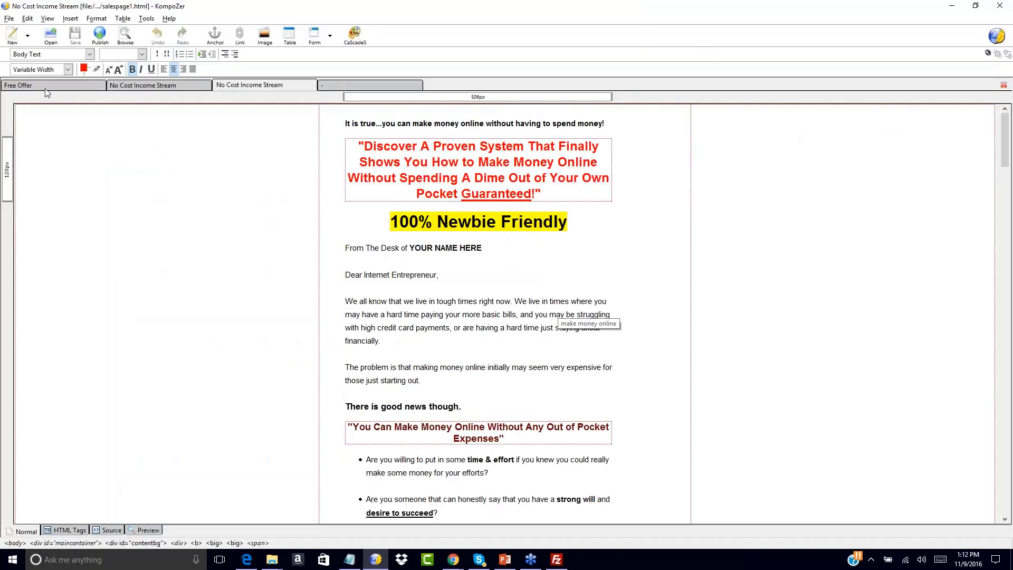
left_click(61, 87)
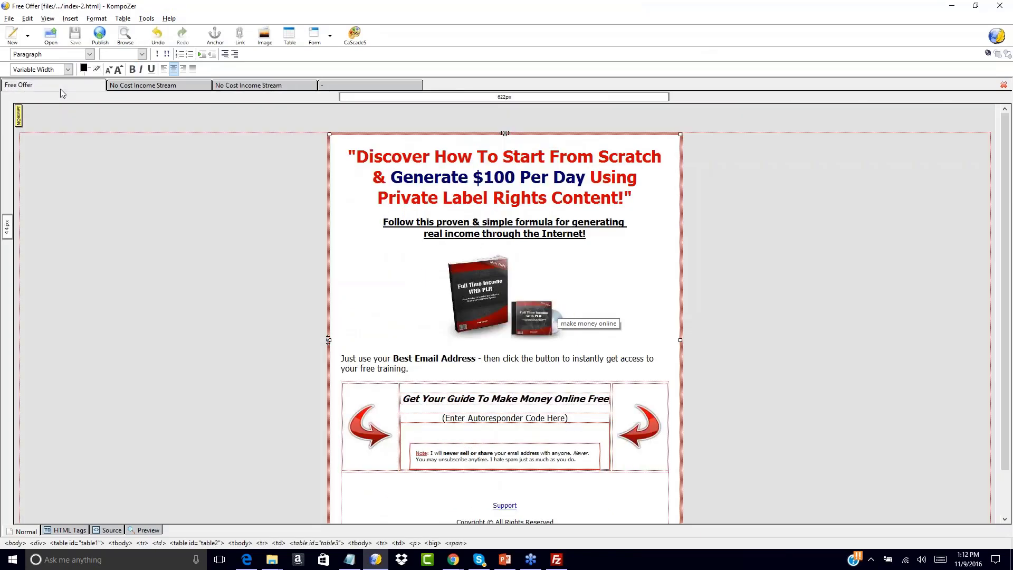
left_click(442, 418)
left_click_drag(445, 418, 568, 417)
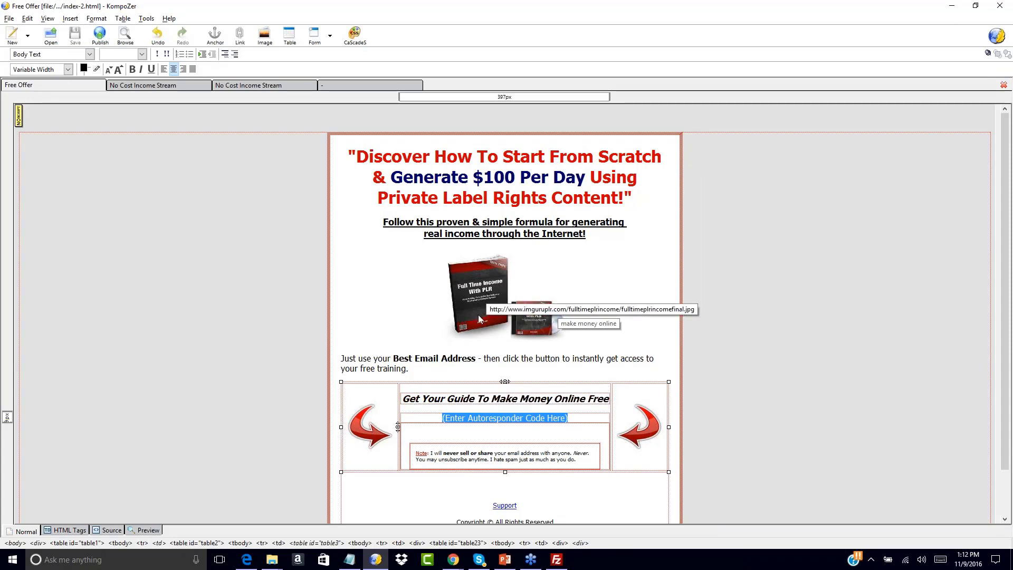
left_click(455, 417)
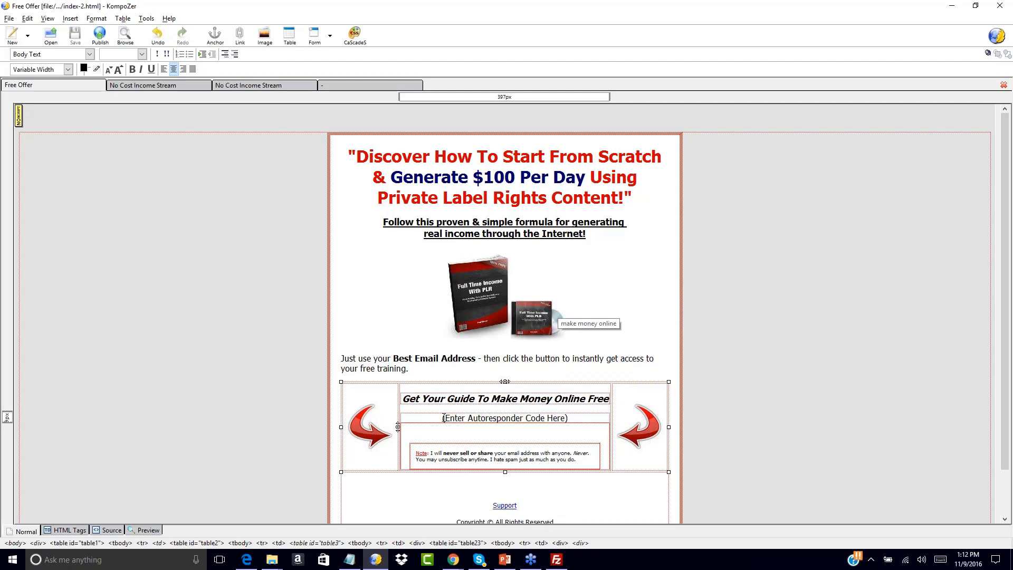
left_click_drag(443, 418, 567, 418)
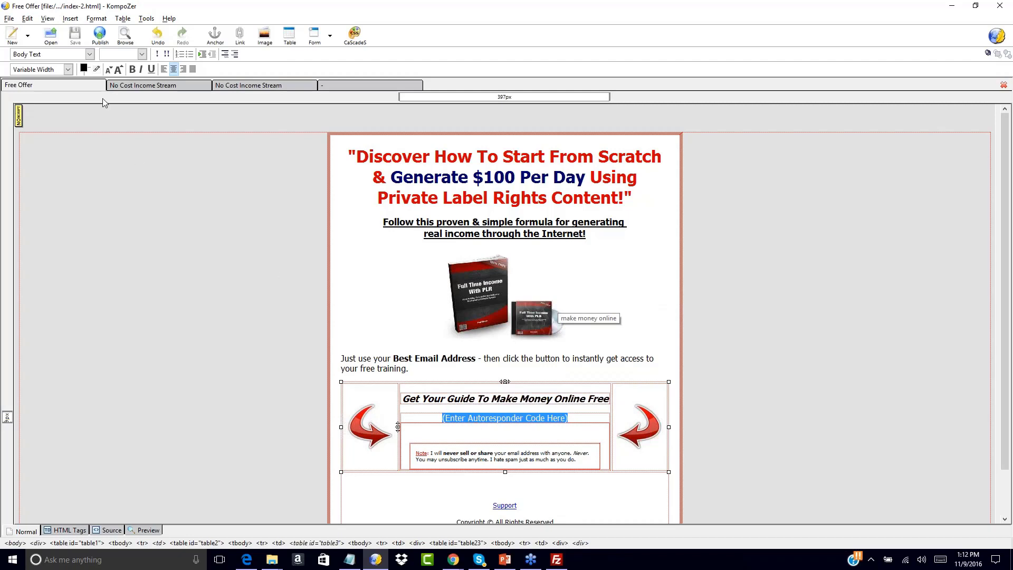
left_click(70, 18)
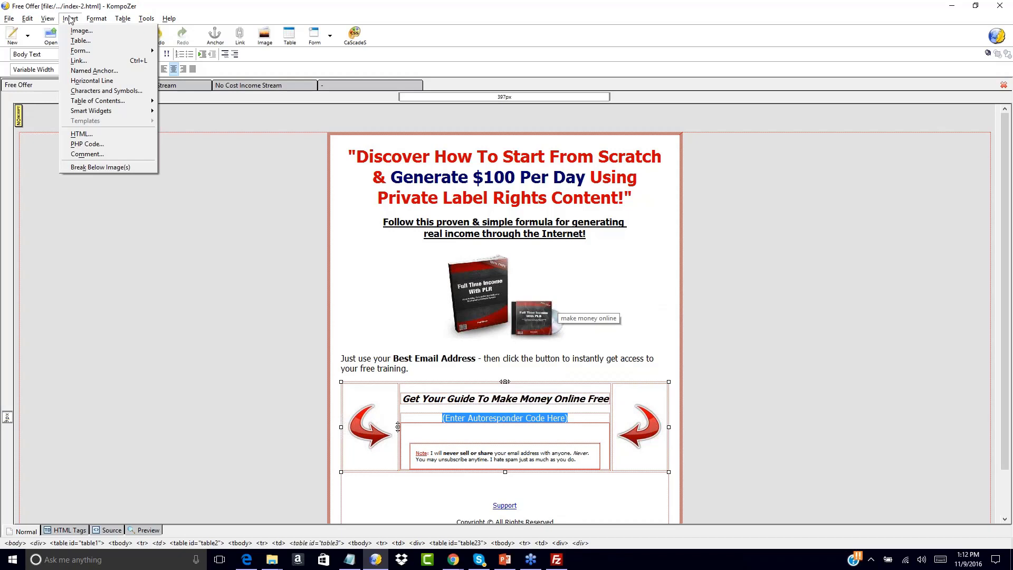
left_click(81, 134)
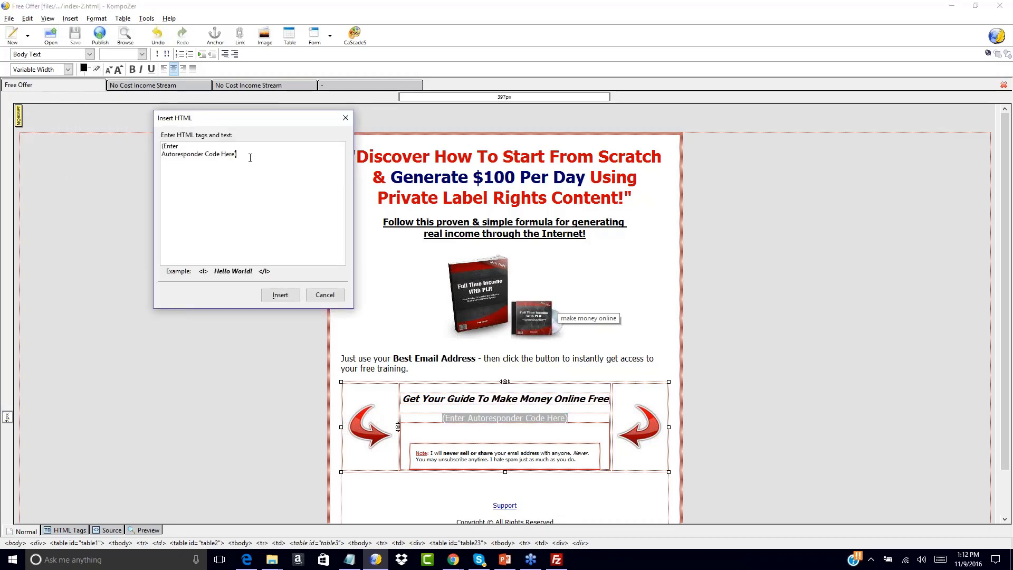
left_click_drag(242, 157, 101, 130)
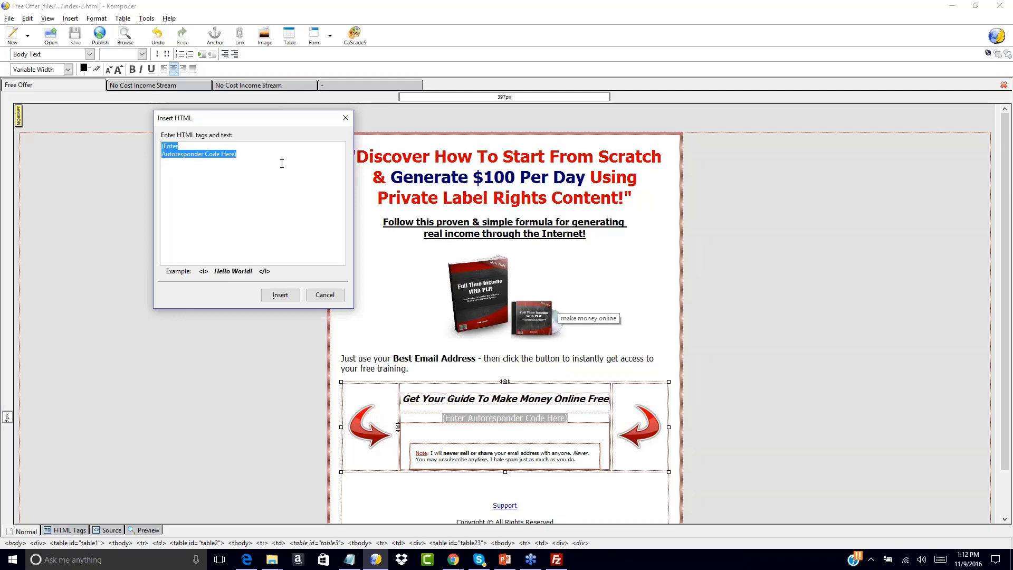
key("ctrl+v")
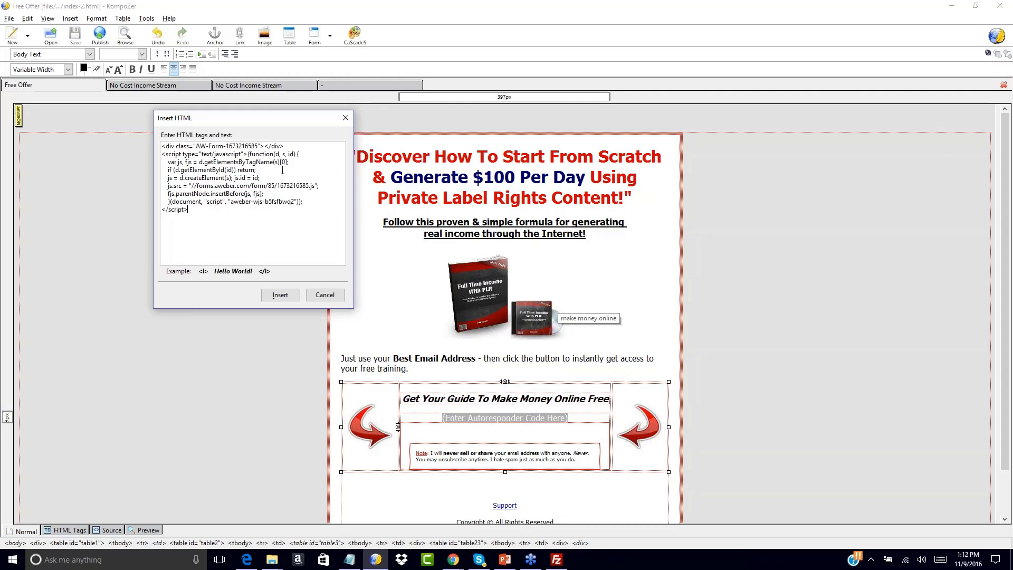
left_click(280, 295)
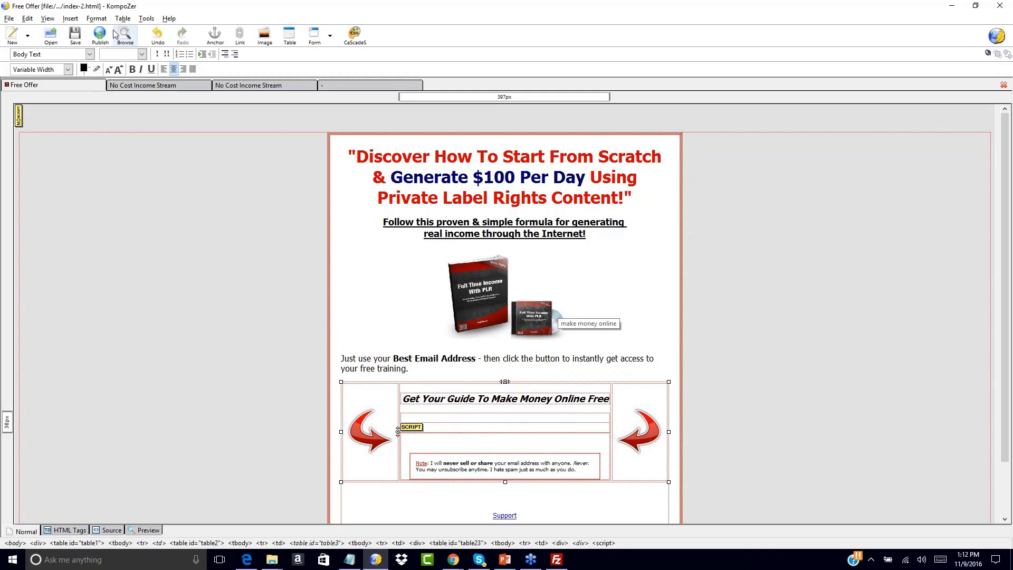
left_click(76, 36)
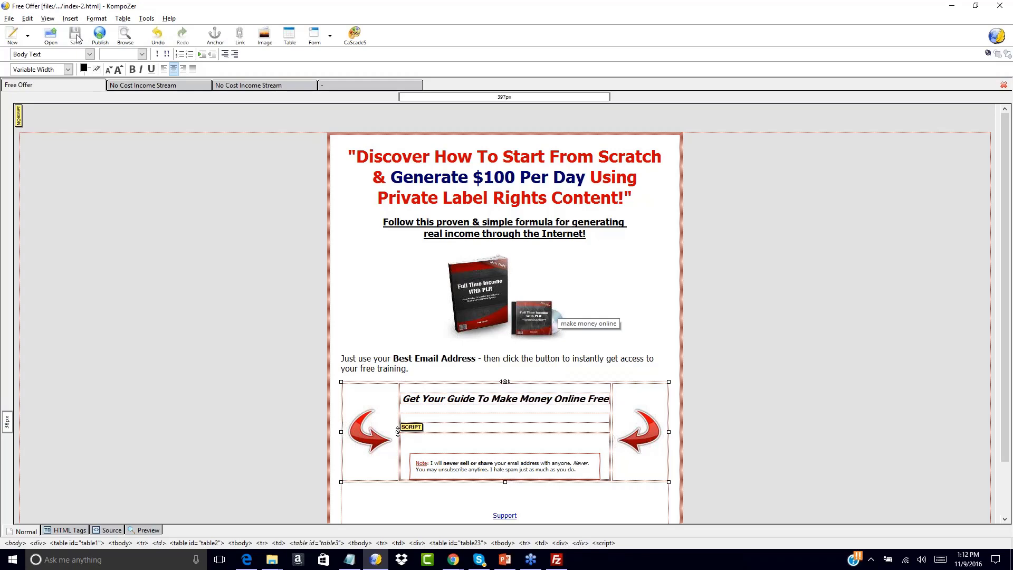
Switch to FileZilla and browse the local site to the Squeeze Page folder inside Your First Funnel.
left_click(558, 560)
left_click(359, 392)
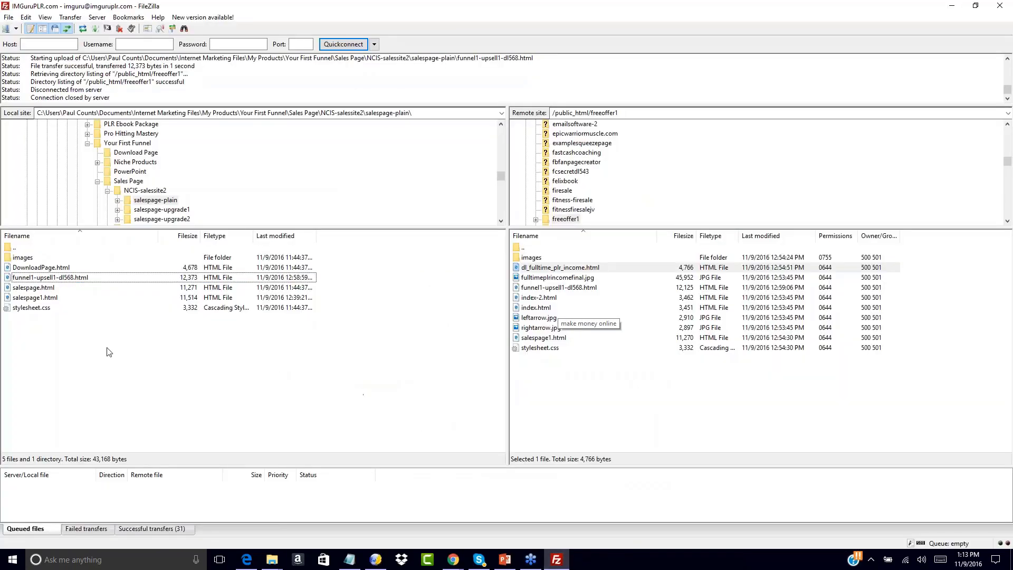
double_click(12, 247)
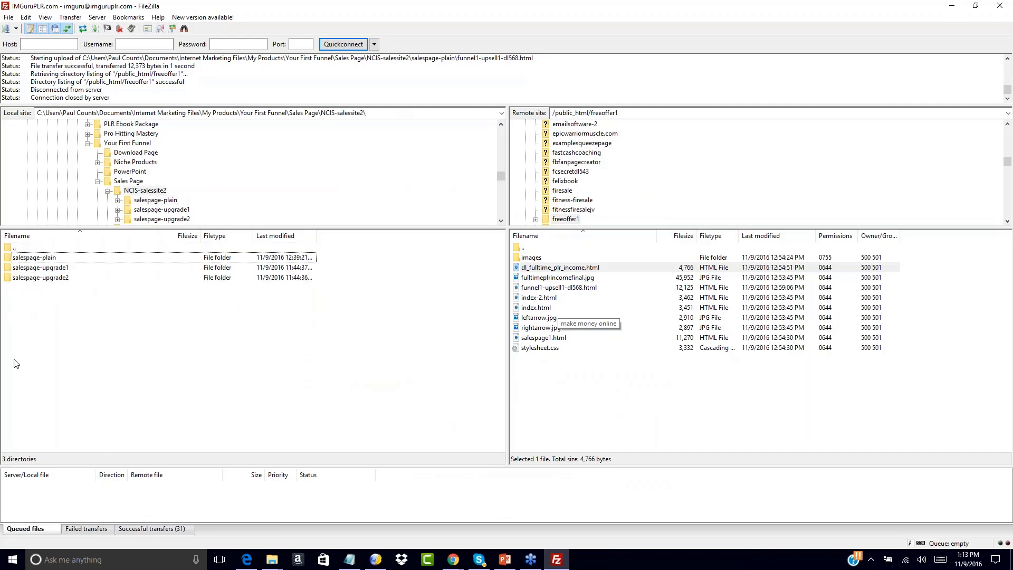
double_click(9, 248)
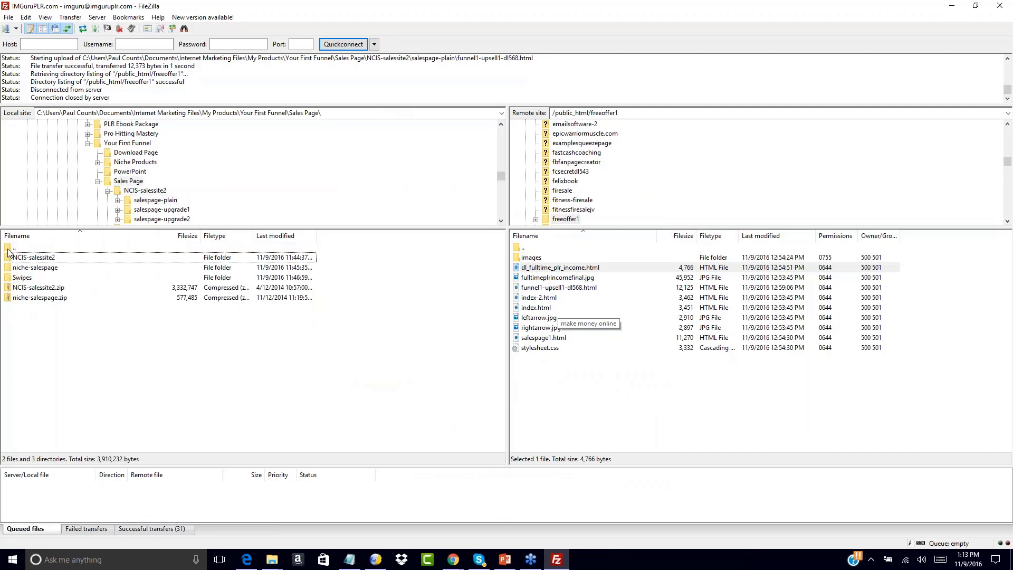
double_click(8, 250)
double_click(8, 299)
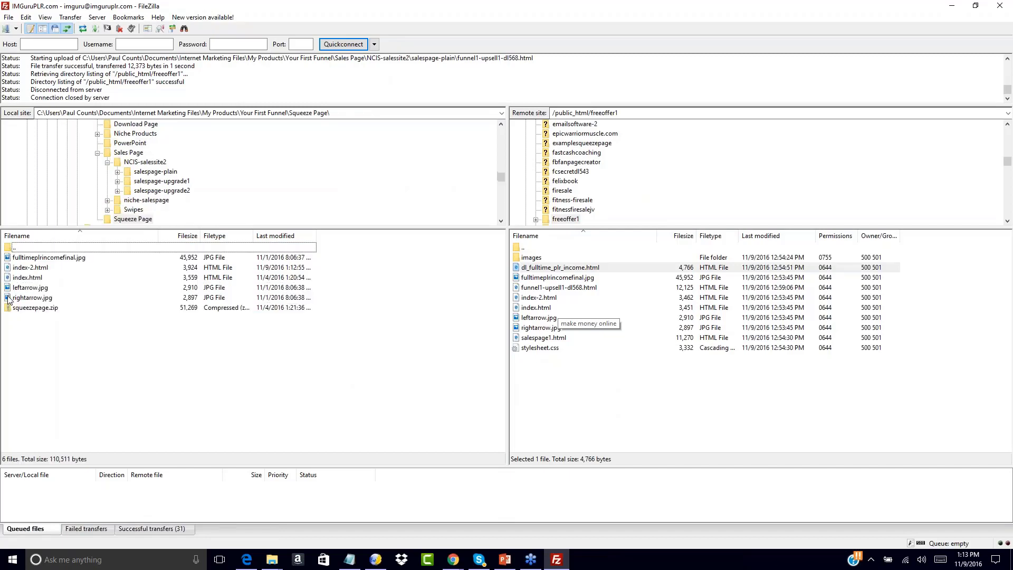
Upload index-2.html to the remote freeoffer1 folder and rename the existing remote index.html as index-1a.html.
left_click_drag(23, 268, 528, 350)
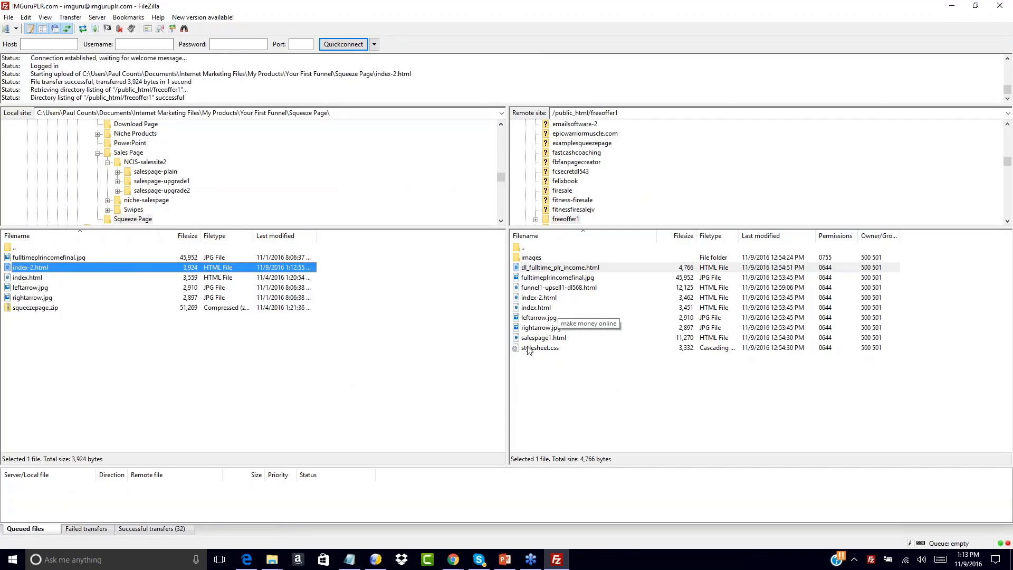
right_click(527, 307)
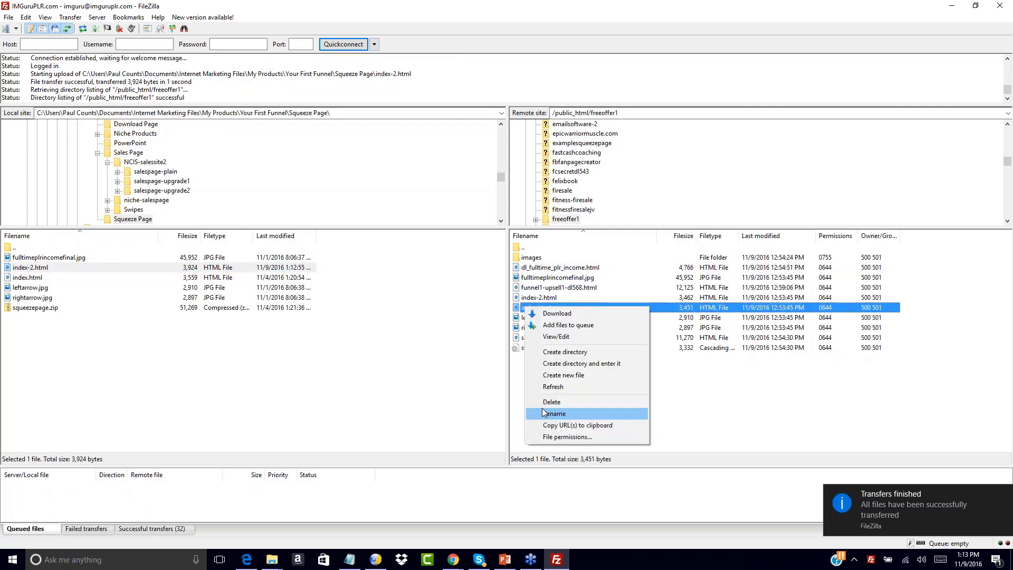
left_click(544, 413)
left_click(543, 307)
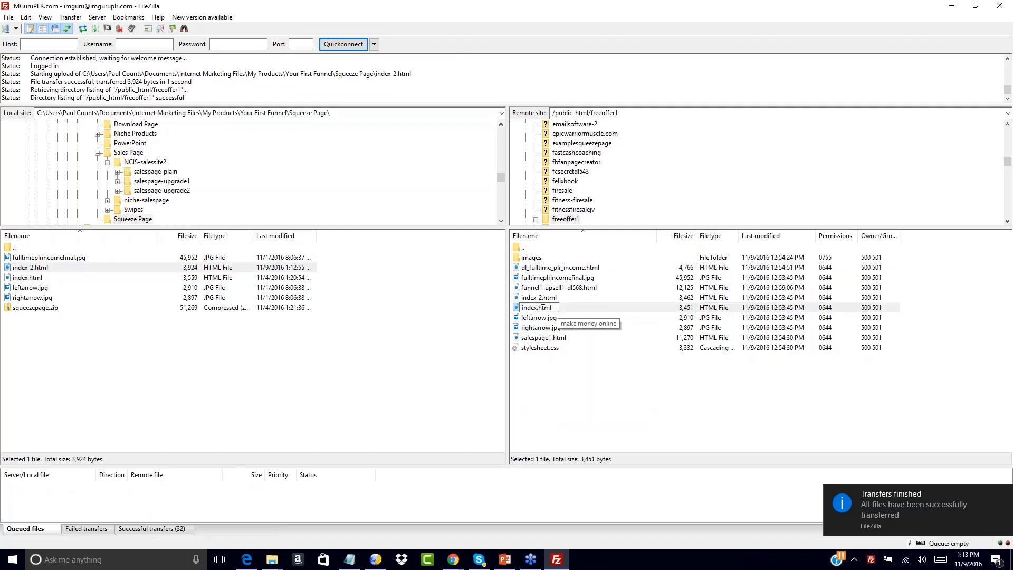
type("-3")
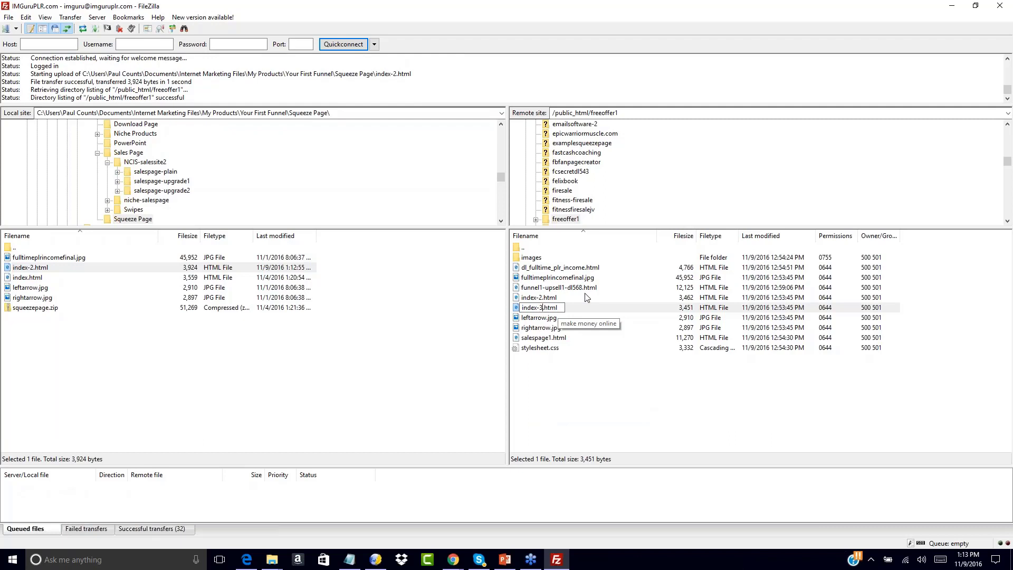
key("BackSpace")
type("1a")
key("Return")
Rename the remote index-2.html in the freeoffer1 folder as index.html.
left_click(537, 312)
right_click(537, 311)
left_click(553, 415)
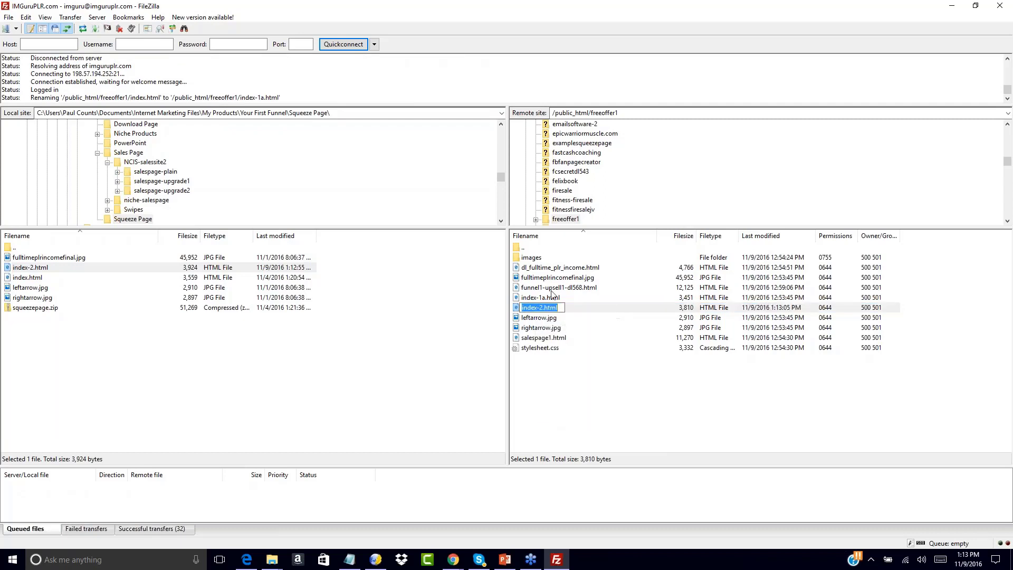
left_click(542, 308)
key("BackSpace")
key("BackSpace")
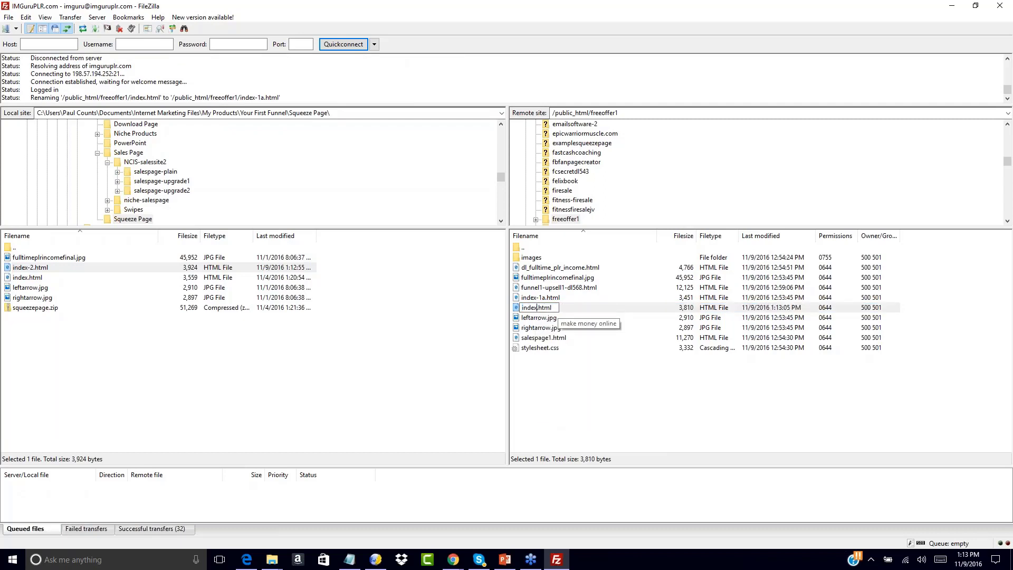
left_click(539, 382)
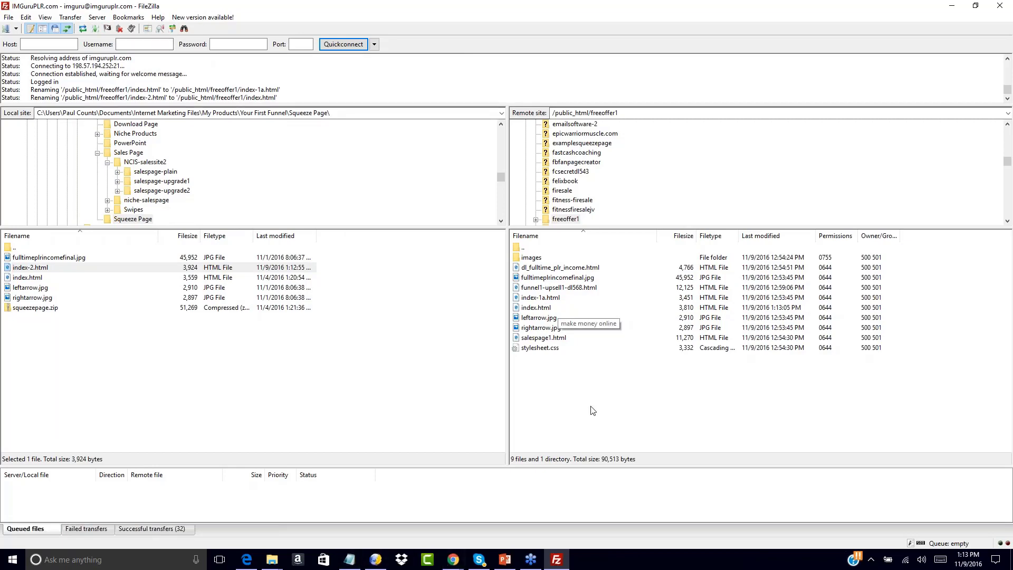
mouse_move(453, 559)
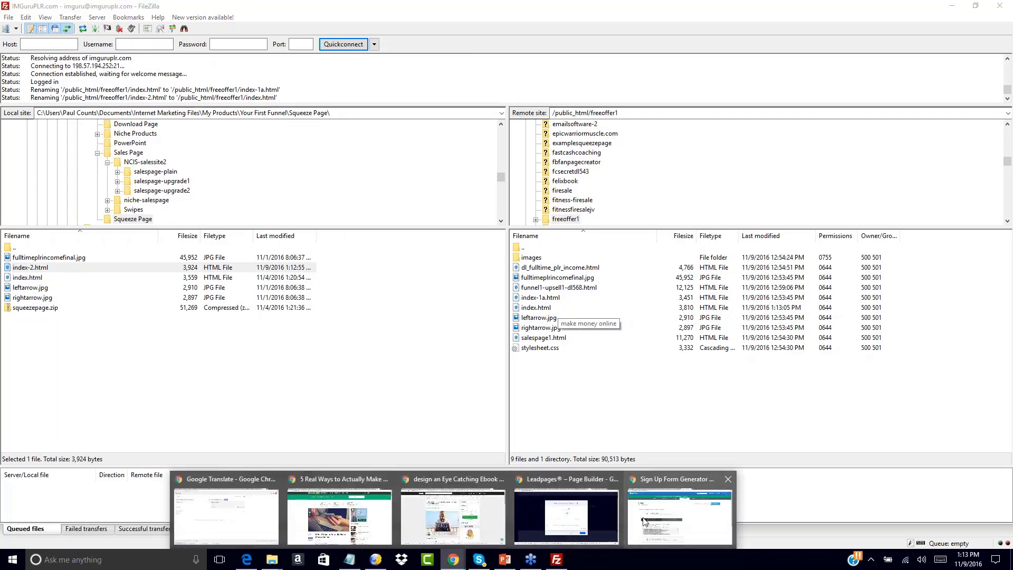
left_click(688, 507)
left_click(250, 8)
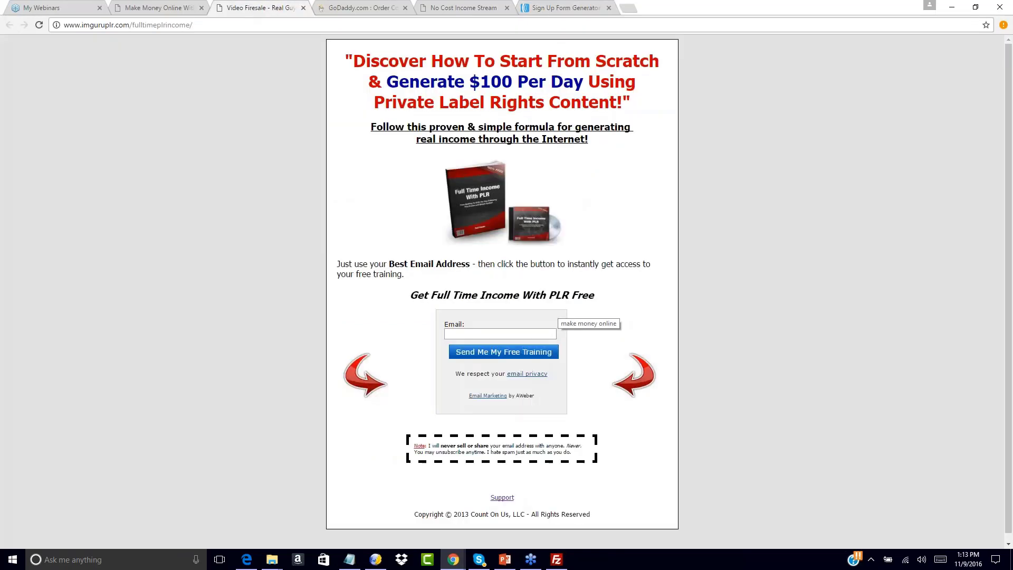
left_click(458, 7)
left_click(543, 8)
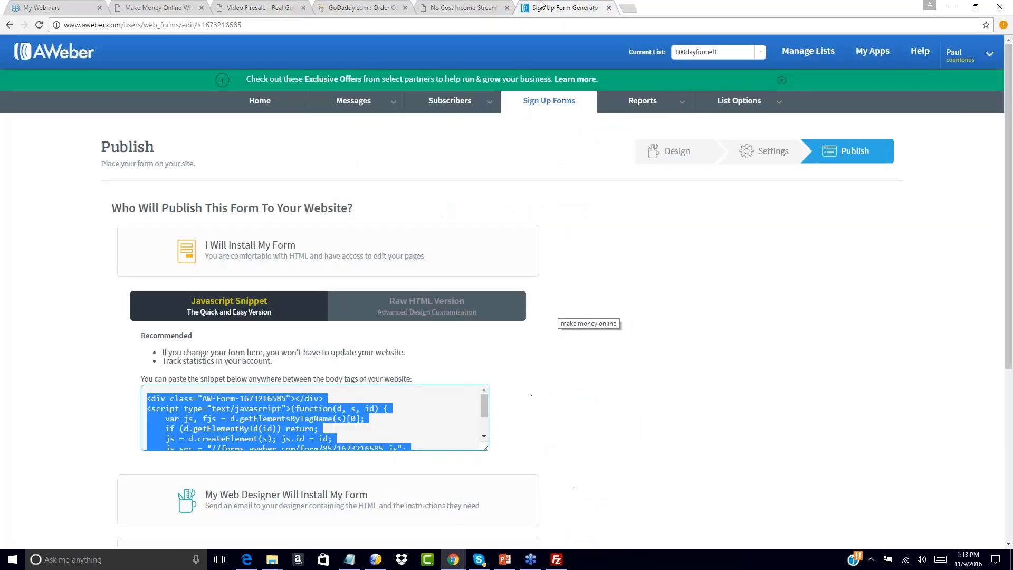
left_click(463, 8)
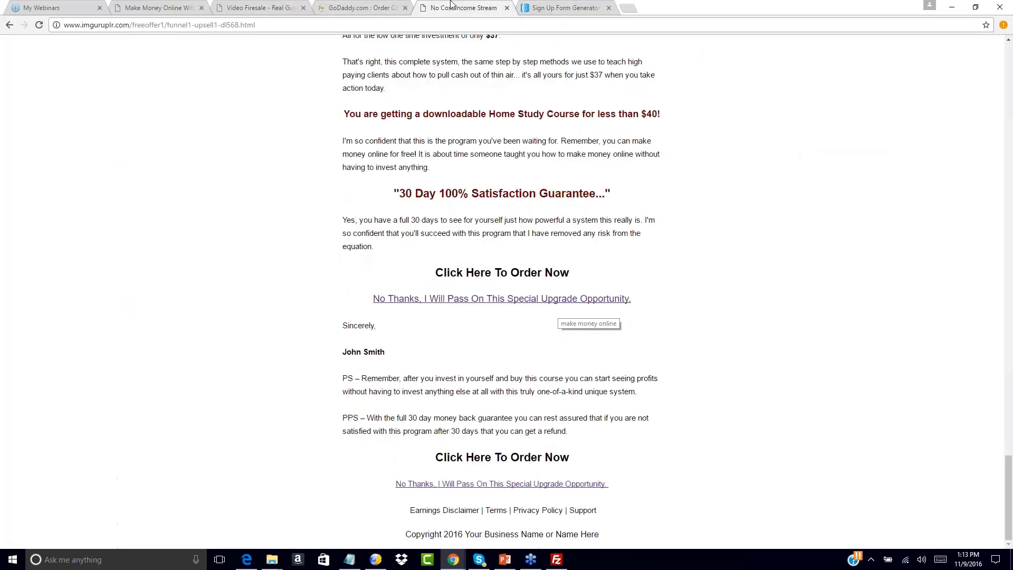
left_click_drag(170, 25, 255, 25)
key("BackSpace")
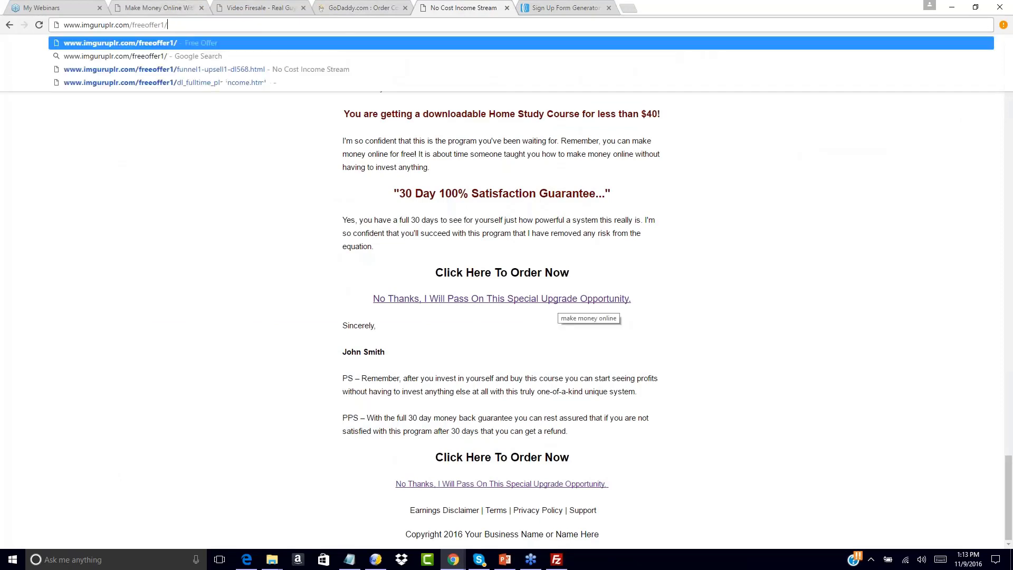
key("Return")
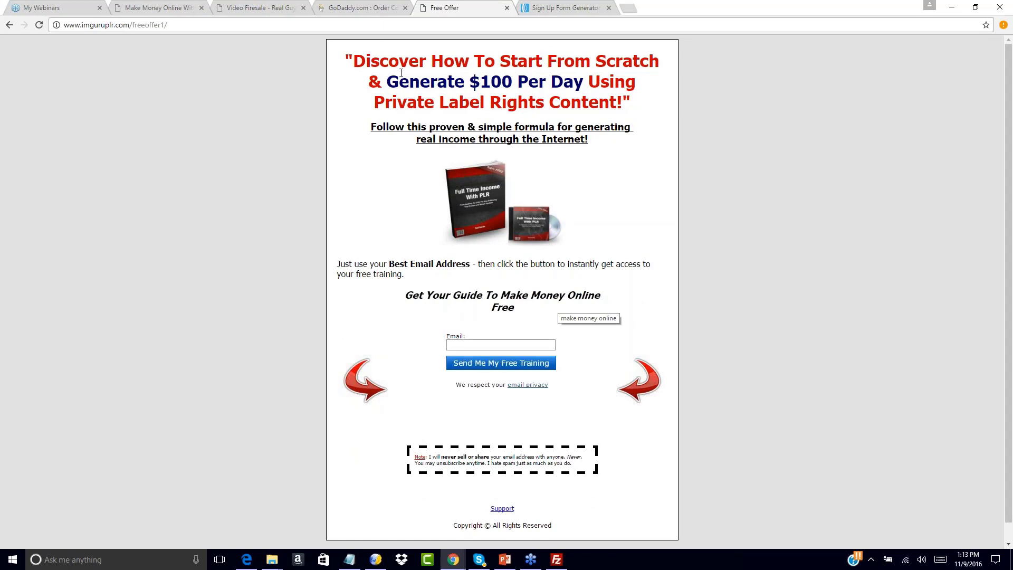
Test the embedded opt-in form by entering an email address and submitting it.
left_click(453, 345)
type("paul")
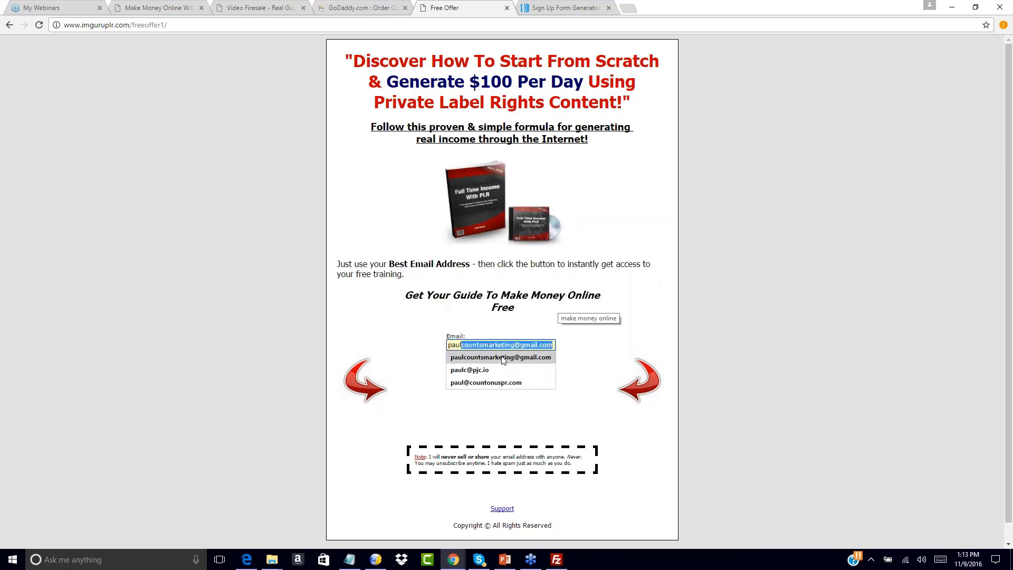
left_click(502, 358)
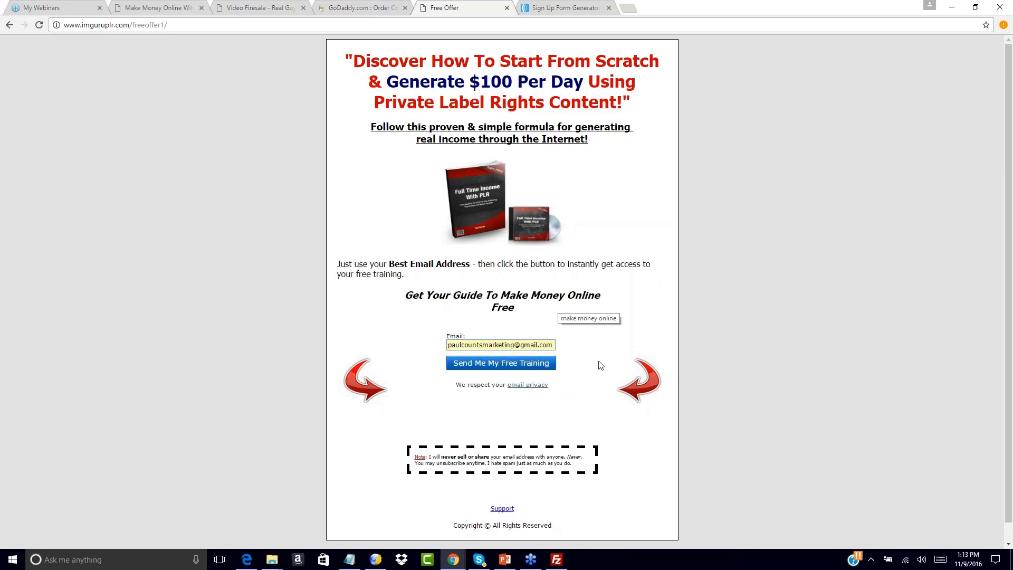
left_click(505, 366)
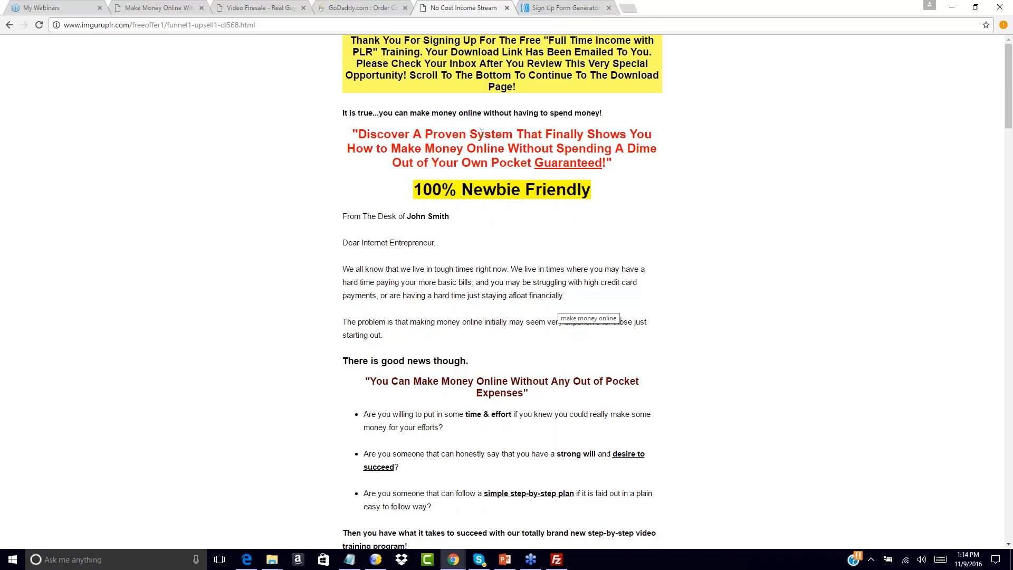
Review the AWeber publish options, the live squeeze page and the upsell page that follows the opt-in.
left_click(565, 8)
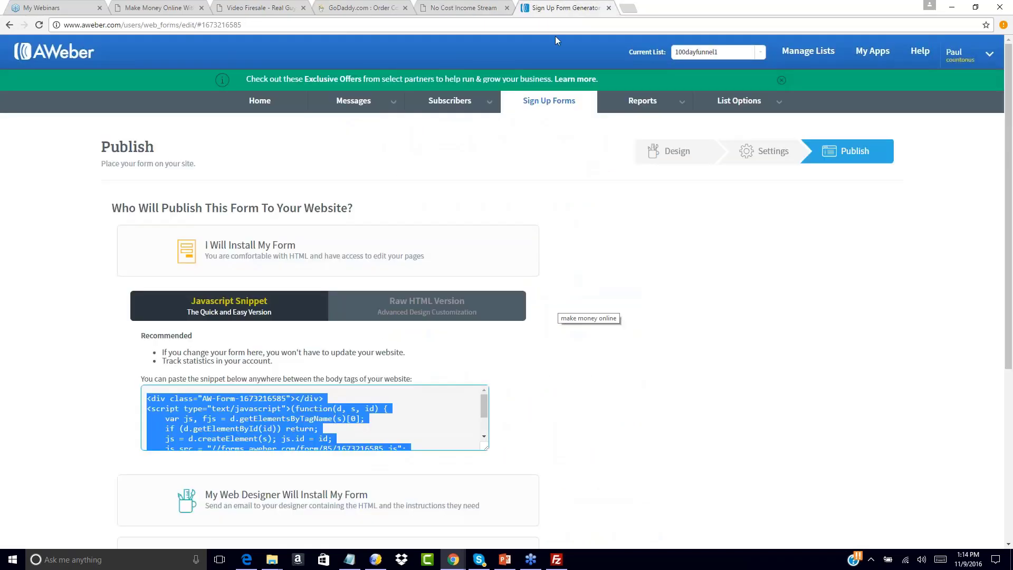
scroll(700, 261, "down", 1)
scroll(700, 261, "down", 2)
left_click(700, 261)
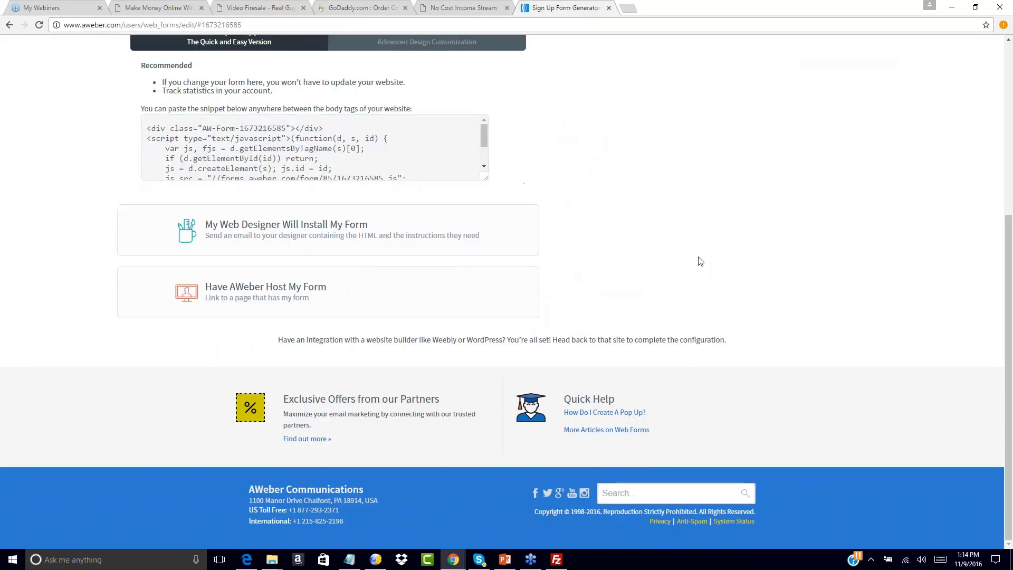
scroll(700, 261, "up", 4)
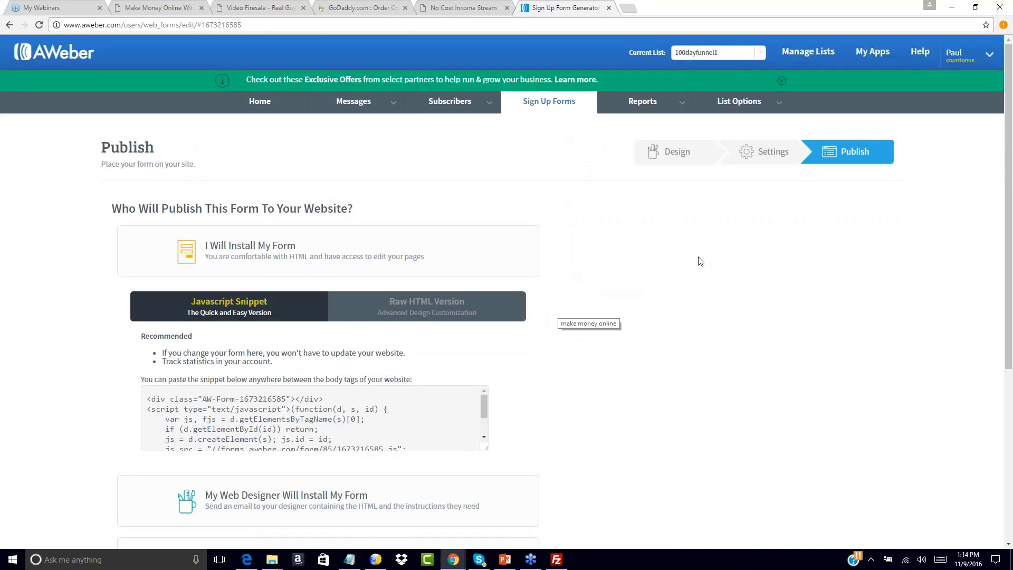
left_click(499, 6)
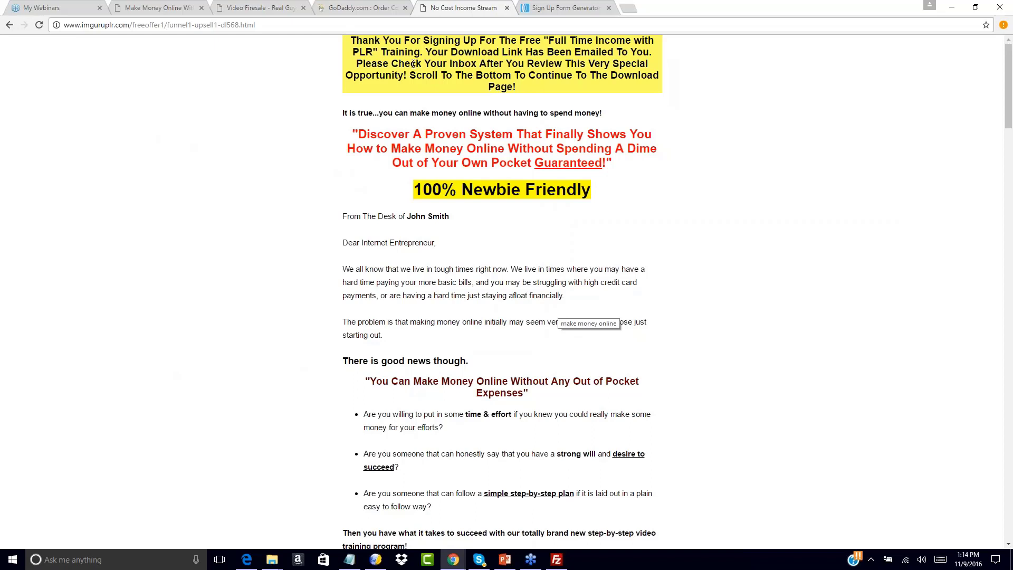
key("alt+Left")
left_click(469, 344)
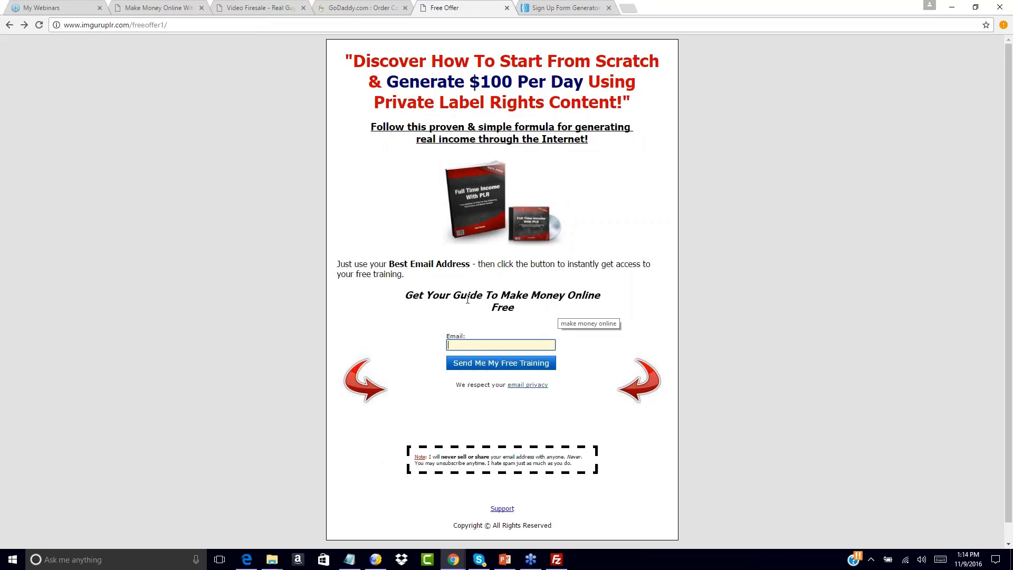
left_click(564, 7)
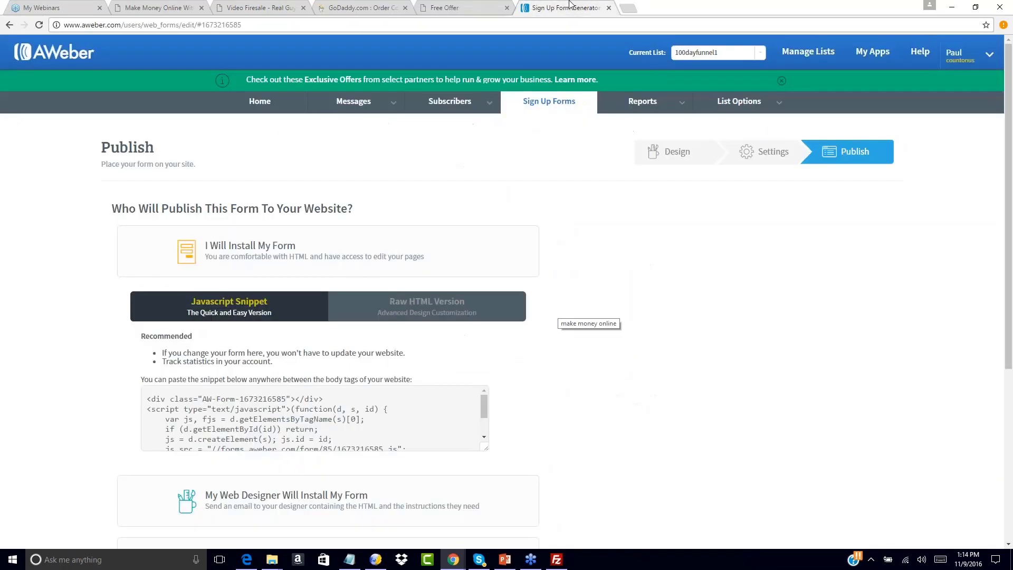
left_click(488, 5)
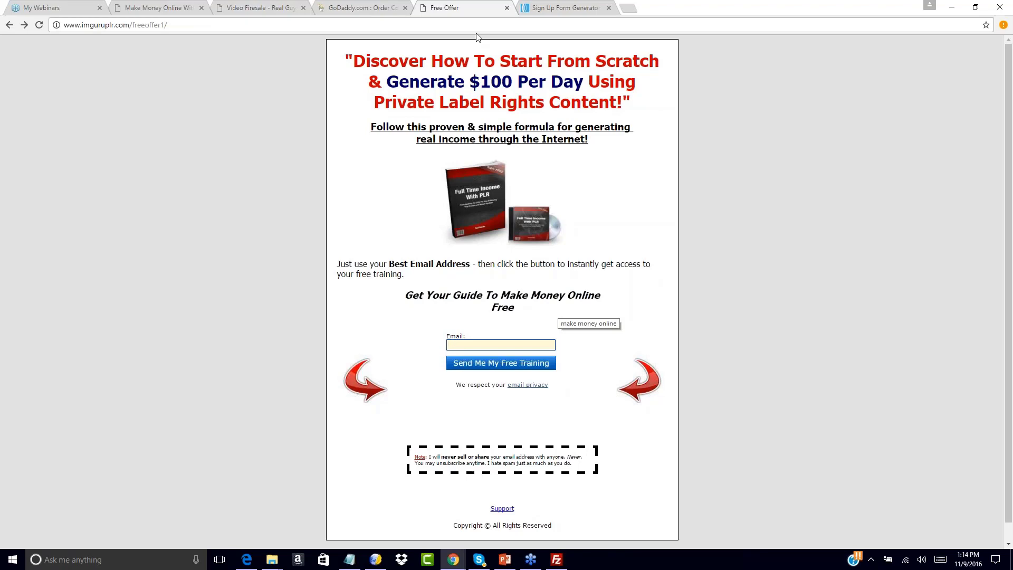
left_click(24, 25)
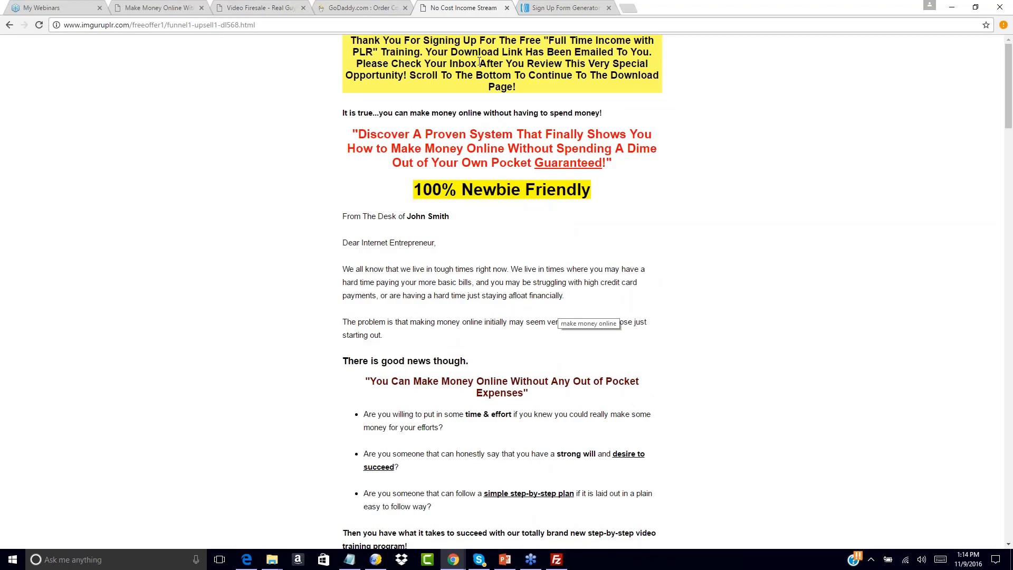
In AWeber, select the list 100dayfunnel1 and open its message drafts.
left_click(582, 4)
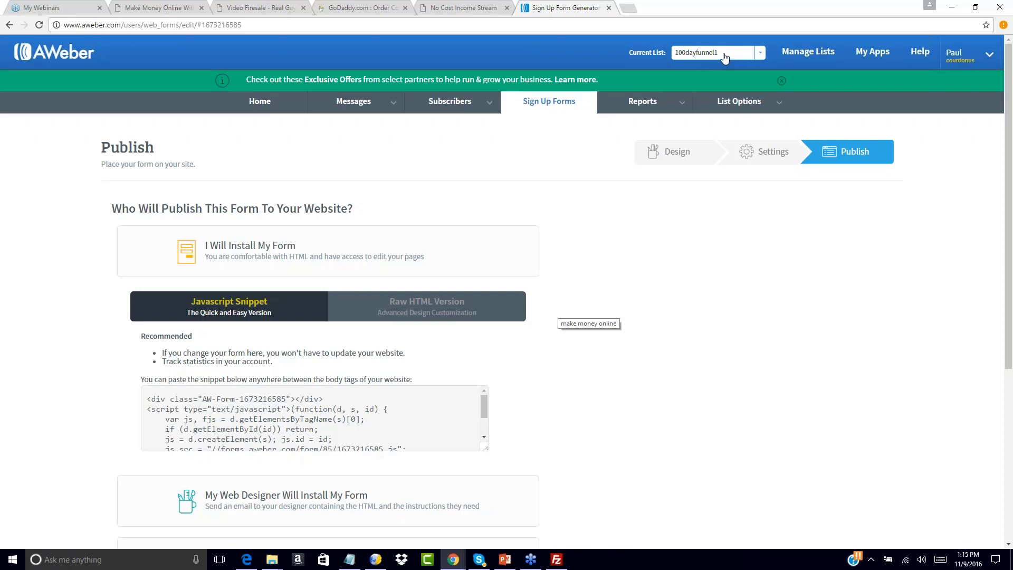
left_click(759, 55)
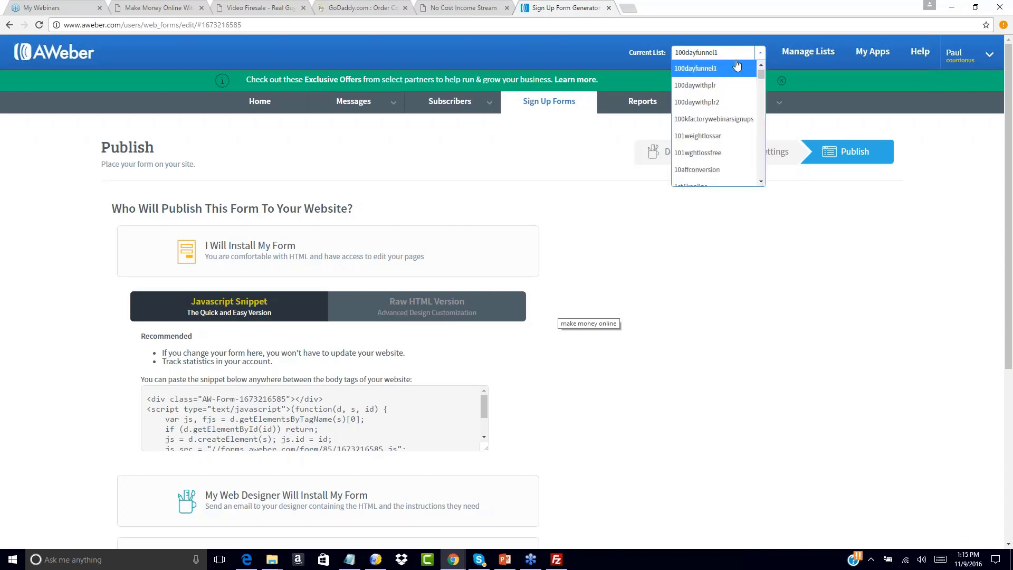
left_click(697, 70)
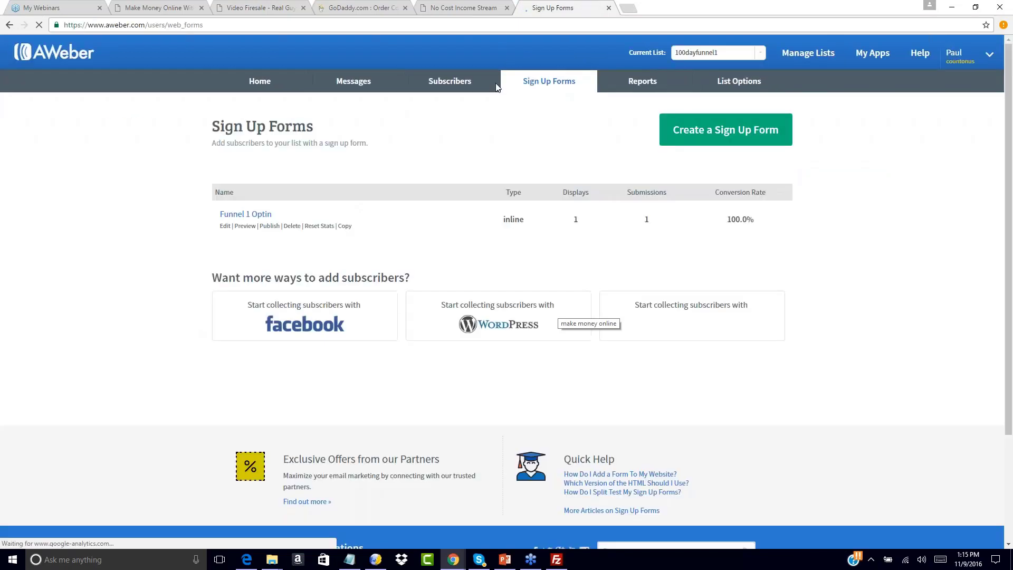
mouse_move(387, 104)
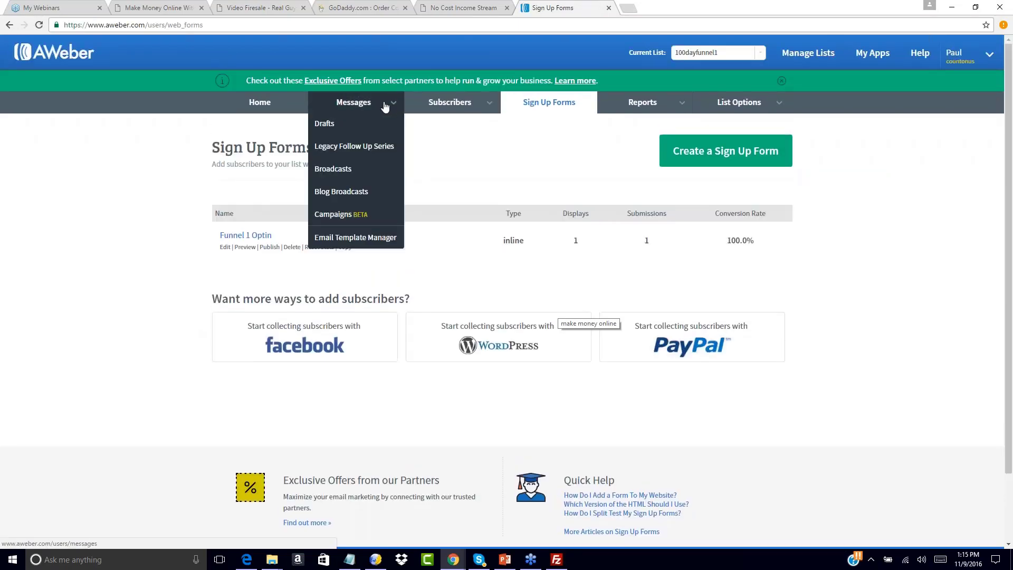
left_click(334, 127)
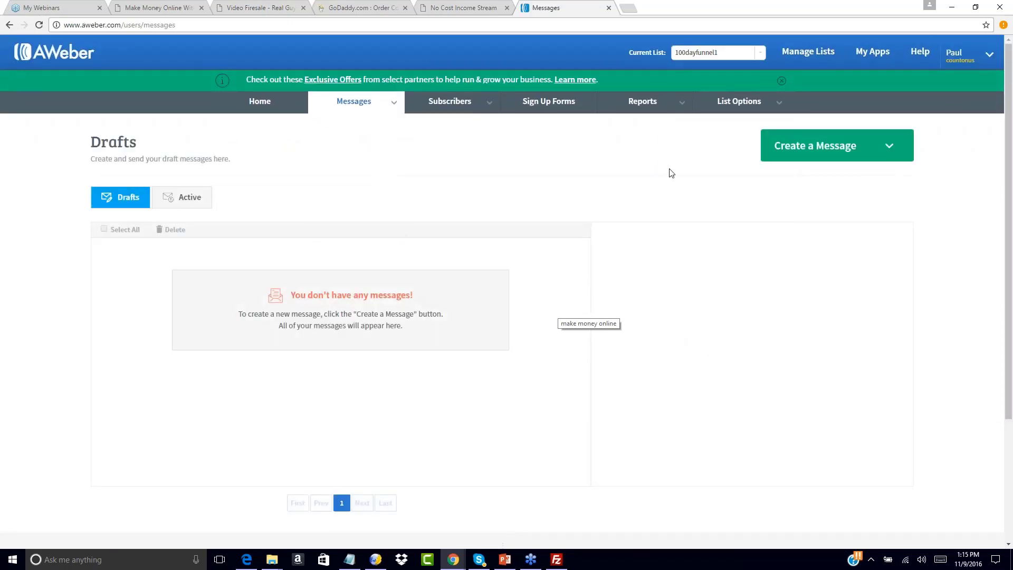
Create a new plain text message for the list and check the funnel page URLs noted in Notepad.
left_click(889, 149)
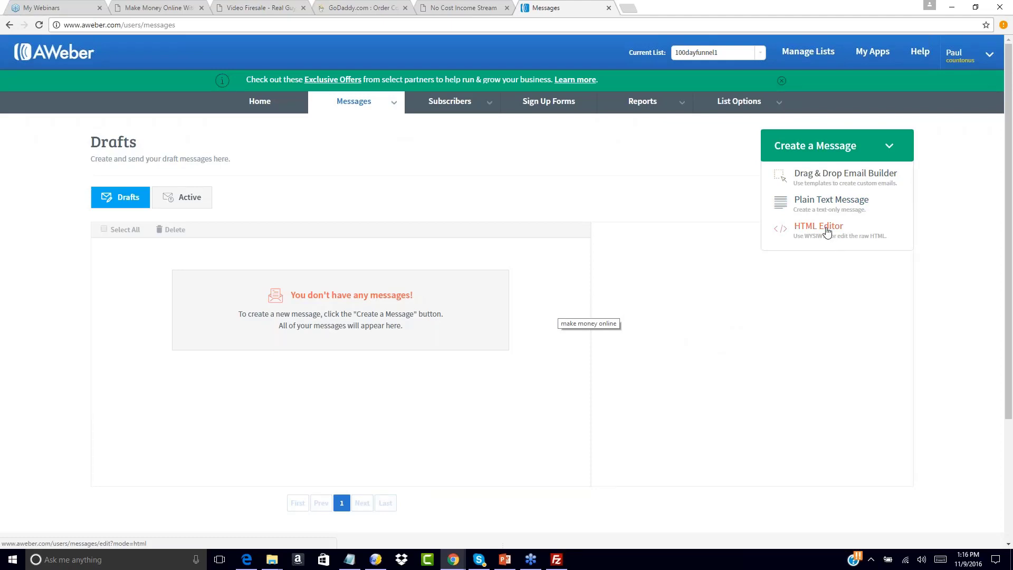
left_click(823, 203)
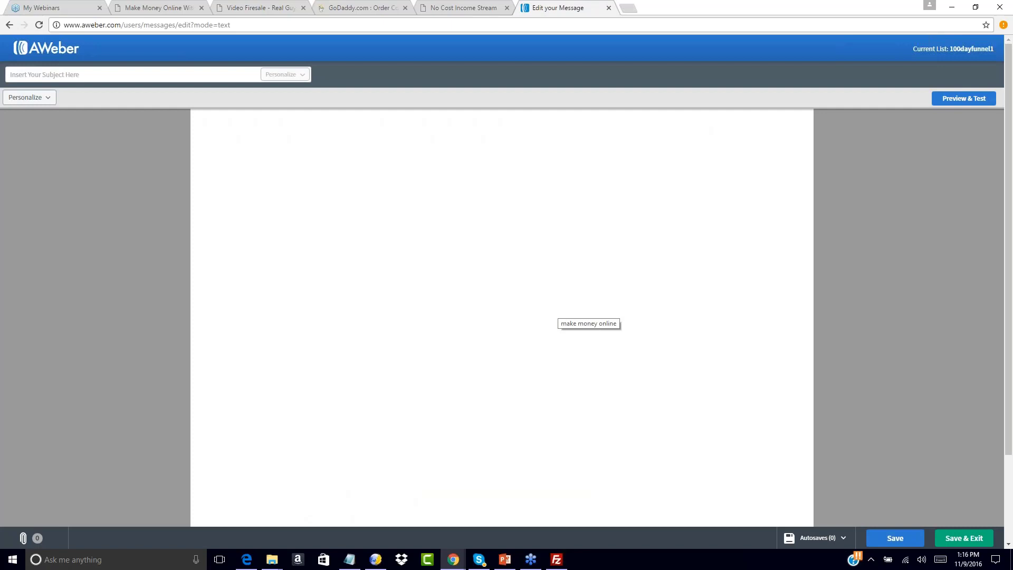
left_click(331, 165)
left_click(350, 559)
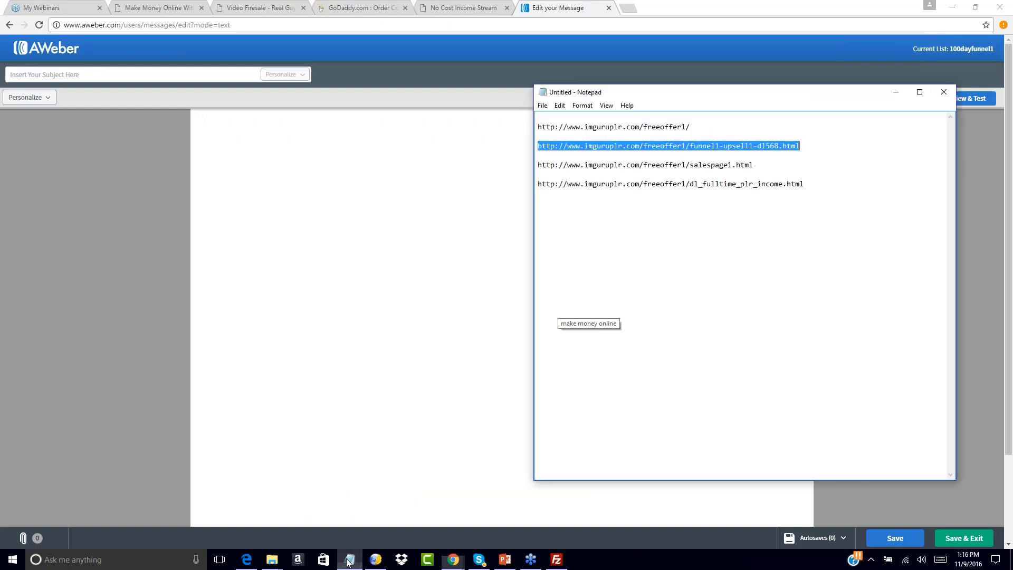
left_click(329, 159)
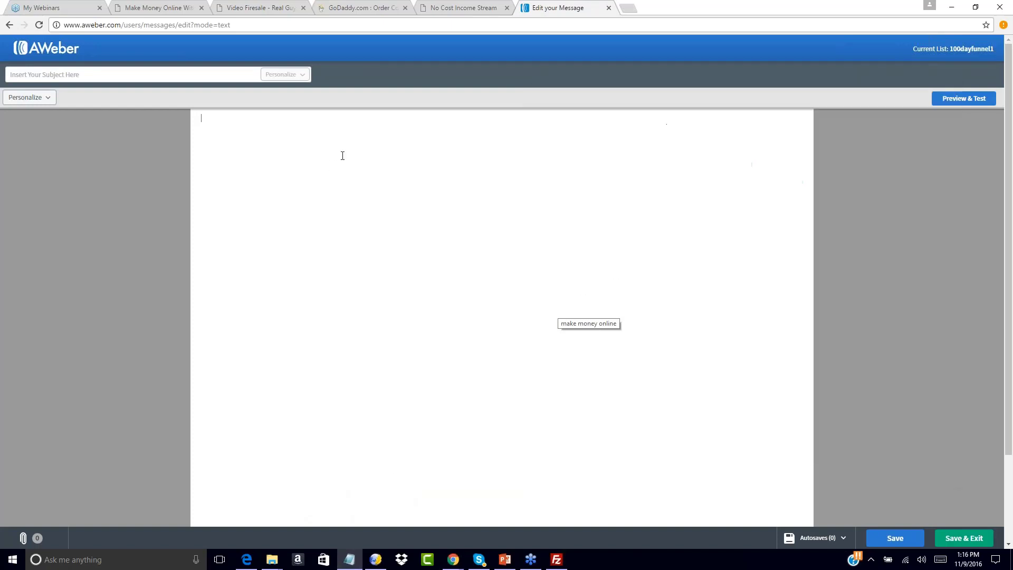
Write the greeting "Hello," and the sentence "Thank you for signing up for my free report and training teaching you how to make $100 per day with PLR content.".
type("Hell")
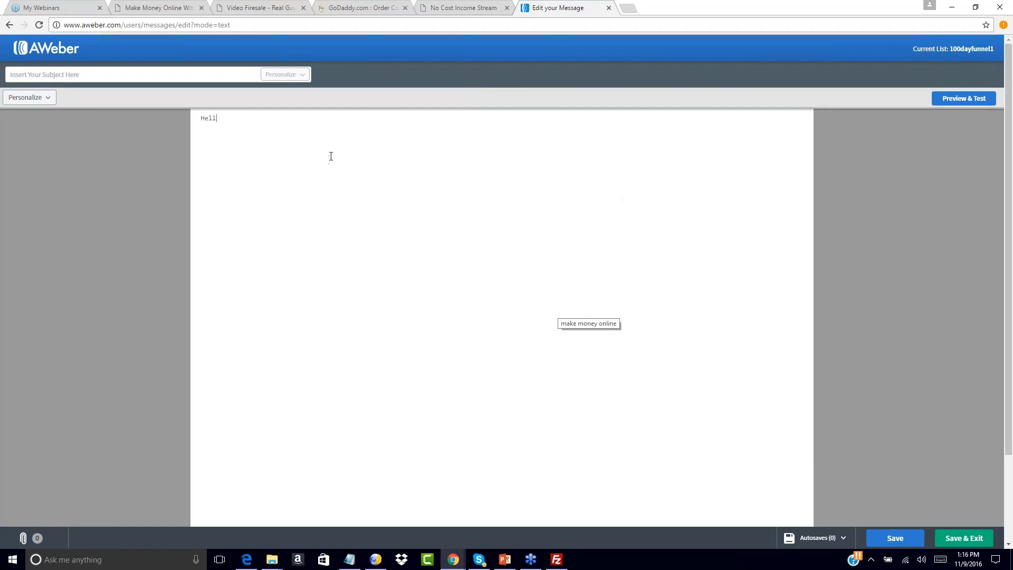
type("o,  Thanks you f")
key("BackSpace")
key("BackSpace")
key("BackSpace")
key("BackSpace")
key("BackSpace")
key("BackSpace")
key("BackSpace")
type("you for signing up for mjy")
key("BackSpace")
key("BackSpace")
type("y free report and training teachingt h")
key("BackSpace")
key("BackSpace")
key("BackSpace")
type("you how to make $100 per day with ")
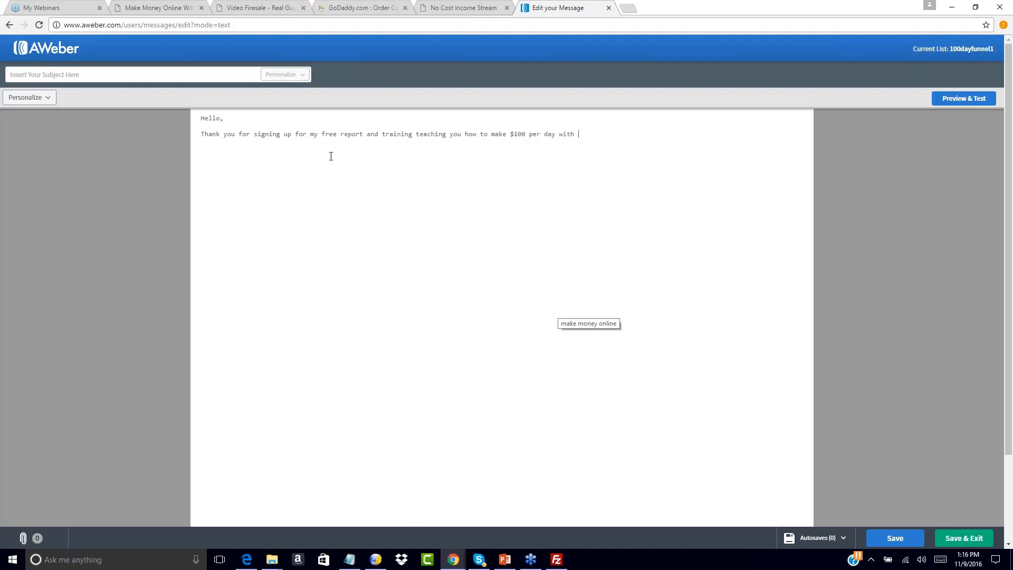
type("PLR content. ")
type("You can download you")
type("r free")
type(" report and audi")
type("o interview a")
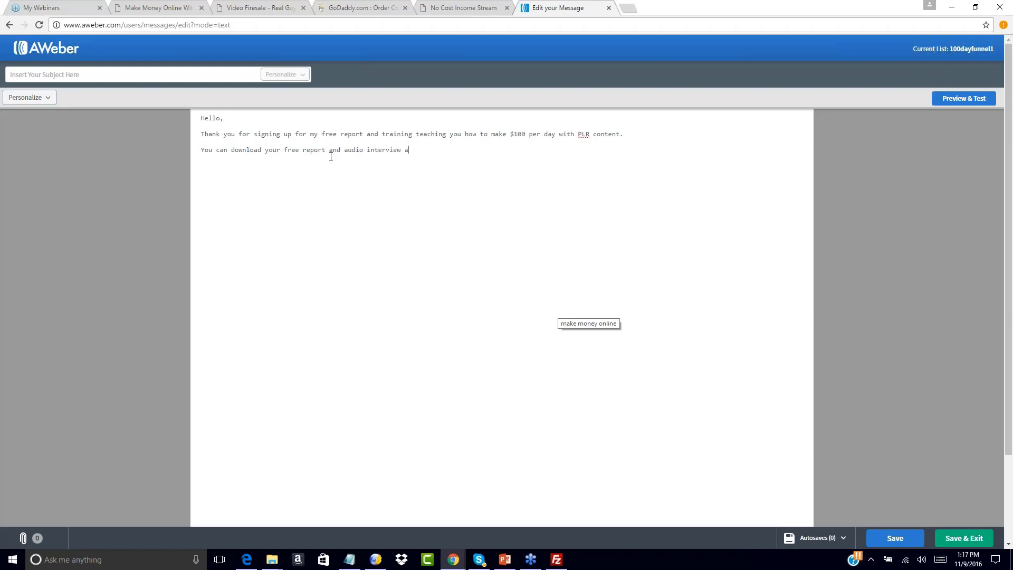
type("t the link below:")
Add the line "You can download your free report and audio interview at the link below:" as a new paragraph.
key("Return")
left_click(349, 559)
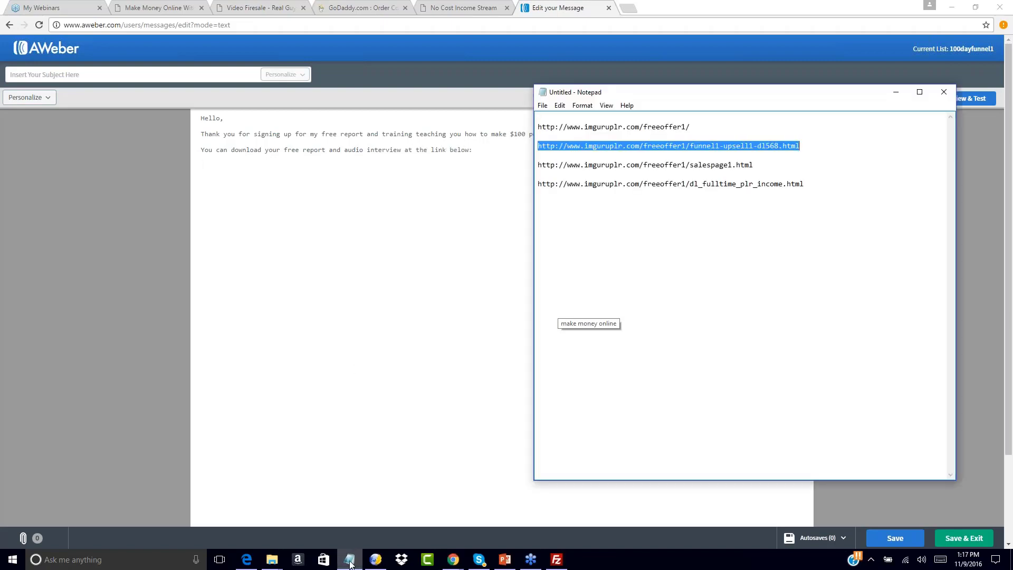
left_click_drag(805, 183, 534, 192)
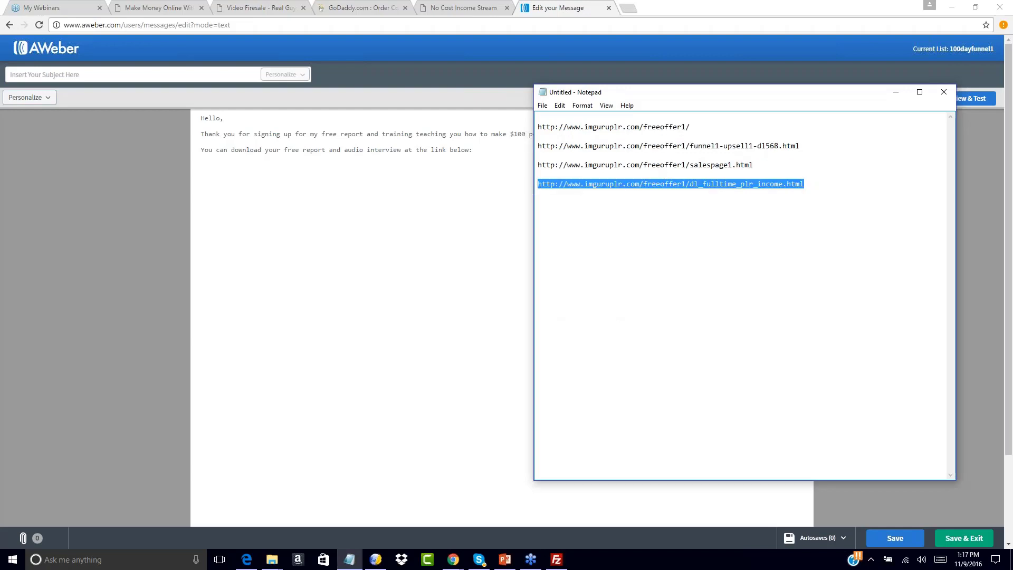
key("ctrl+c")
left_click(234, 168)
key("ctrl+v")
key("Return")
key("Return")
key("BackSpace")
key("BackSpace")
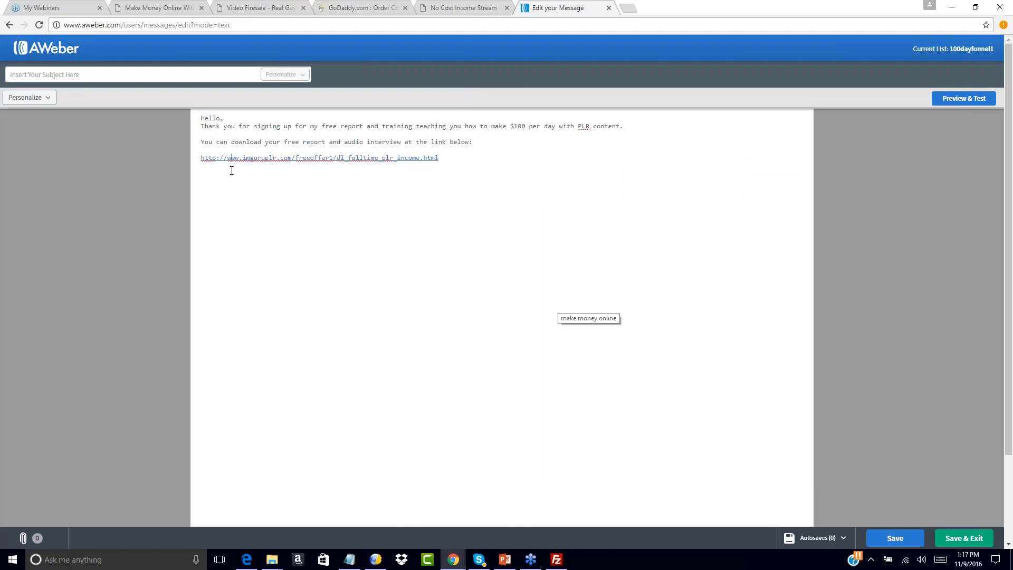
Below the link, write "If you need anything at all or have questions for me please respond to this email, and I will answer you directly.".
left_click(458, 158)
type("If you need anything at all or have questions for me please respond to this email, and I will ansewr you")
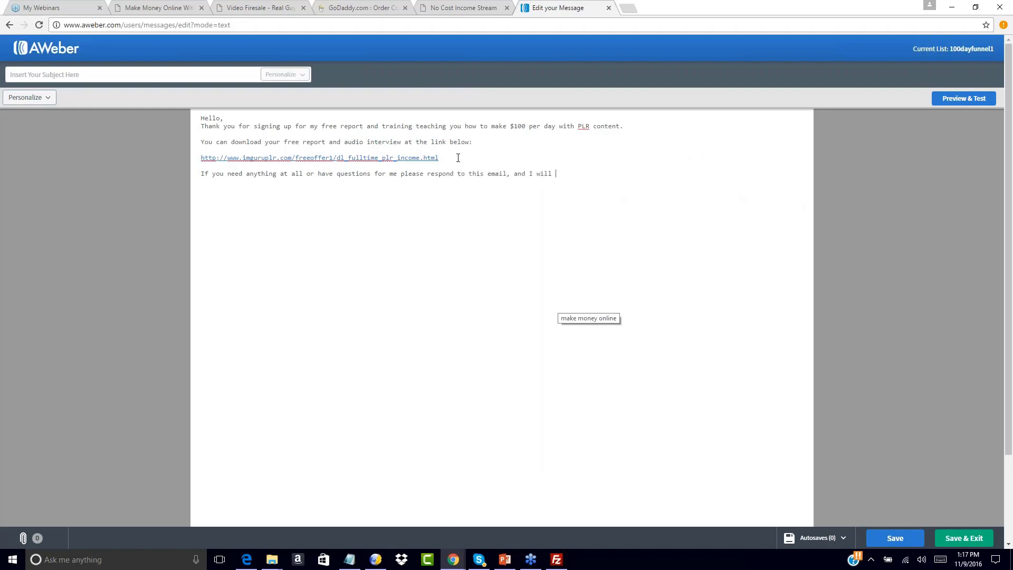
key("BackSpace")
key("BackSpace")
key("BackSpace")
key("BackSpace")
key("BackSpace")
key("BackSpace")
key("BackSpace")
key("BackSpace")
type("wer you directly.")
key("Return")
key("Return")
Add the paragraph "Watch your inbox for the next few days as I will have more value to offer you.".
type("Watch your inb")
type("ox for the coming da")
key("BackSpace")
key("BackSpace")
key("BackSpace")
key("BackSpace")
key("BackSpace")
key("BackSpace")
key("BackSpace")
key("BackSpace")
type("next few days a")
key("BackSpace")
key("BackSpace")
key("BackSpace")
key("BackSpace")
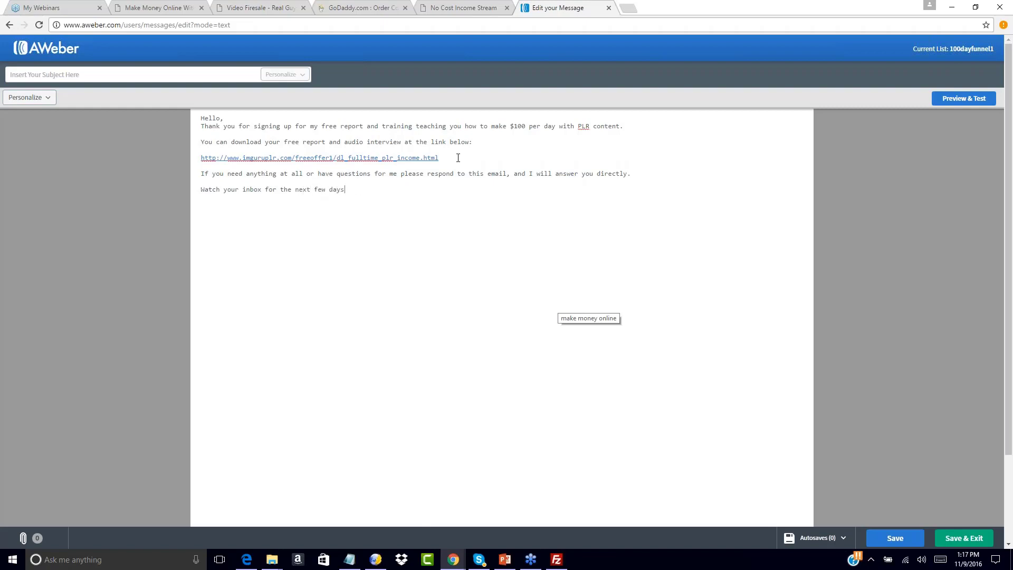
type("as I will have more value to offer you.")
Close the email with "Thank you," and the sender's name, and insert a blank line after the greeting.
key("Return")
key("Return")
type("Thank yo")
key("BackSpace")
type("John Smith")
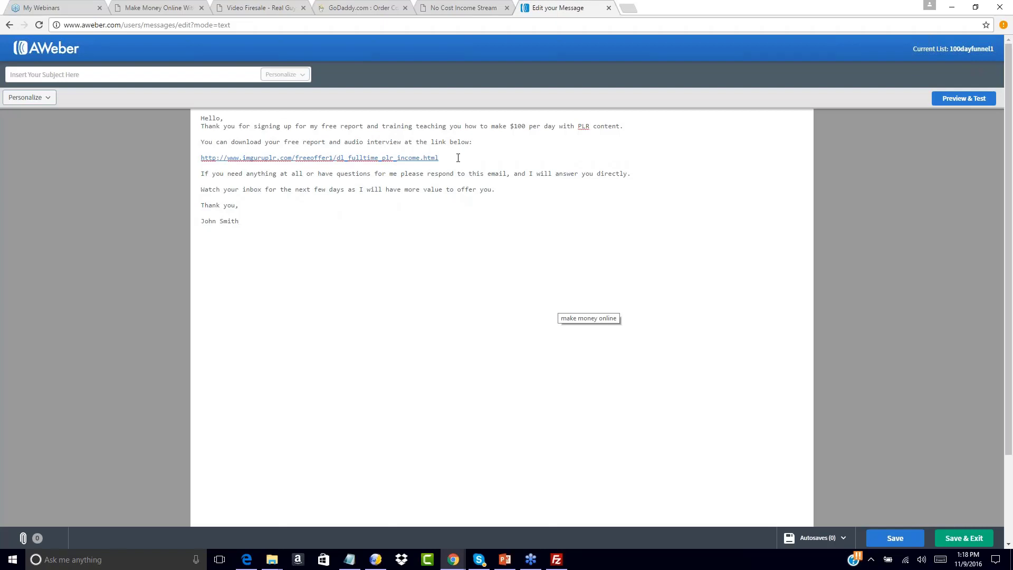
left_click(227, 117)
key("Return")
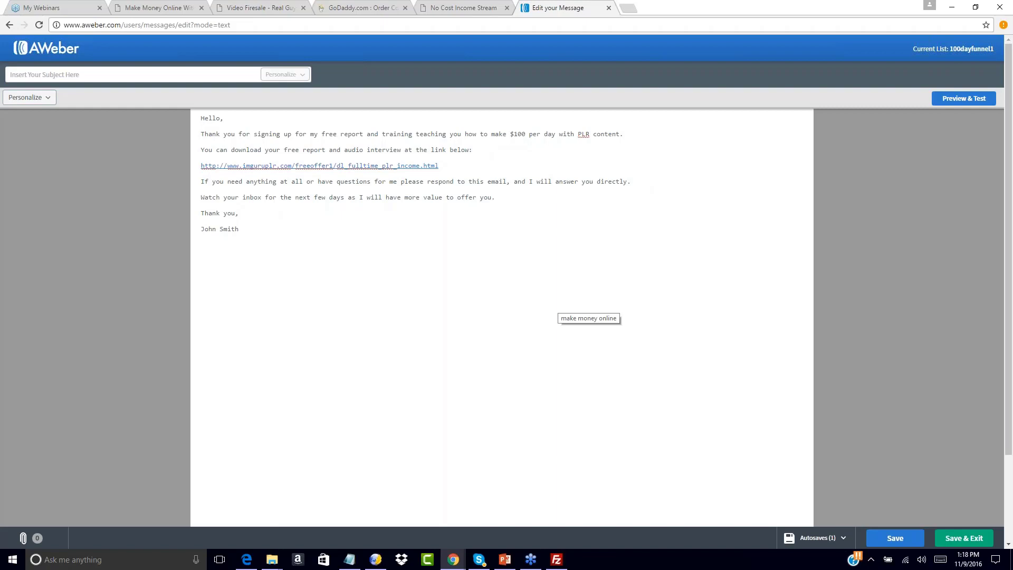
Set the message subject to "Download Your Free Training Inside".
left_click(89, 74)
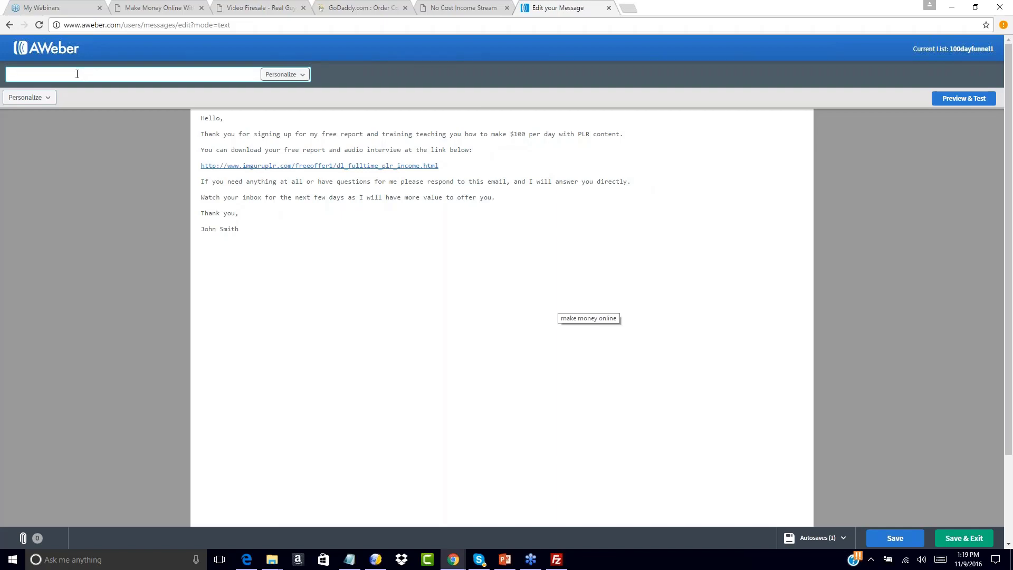
type("Your Free")
key("BackSpace")
key("BackSpace")
key("BackSpace")
key("BackSpace")
type("d")
type(" Download Link Is")
type(" Below")
key("BackSpace")
key("BackSpace")
key("BackSpace")
key("BackSpace")
key("BackSpace")
type("Inside")
key("BackSpace")
key("BackSpace")
key("BackSpace")
key("BackSpace")
key("BackSpace")
key("BackSpace")
key("BackSpace")
key("BackSpace")
key("BackSpace")
key("BackSpace")
key("BackSpace")
key("BackSpace")
key("BackSpace")
key("BackSpace")
key("BackSpace")
key("BackSpace")
key("BackSpace")
key("BackSpace")
key("BackSpace")
key("BackSpace")
type("Download Your Free Training Inside")
left_click(288, 204)
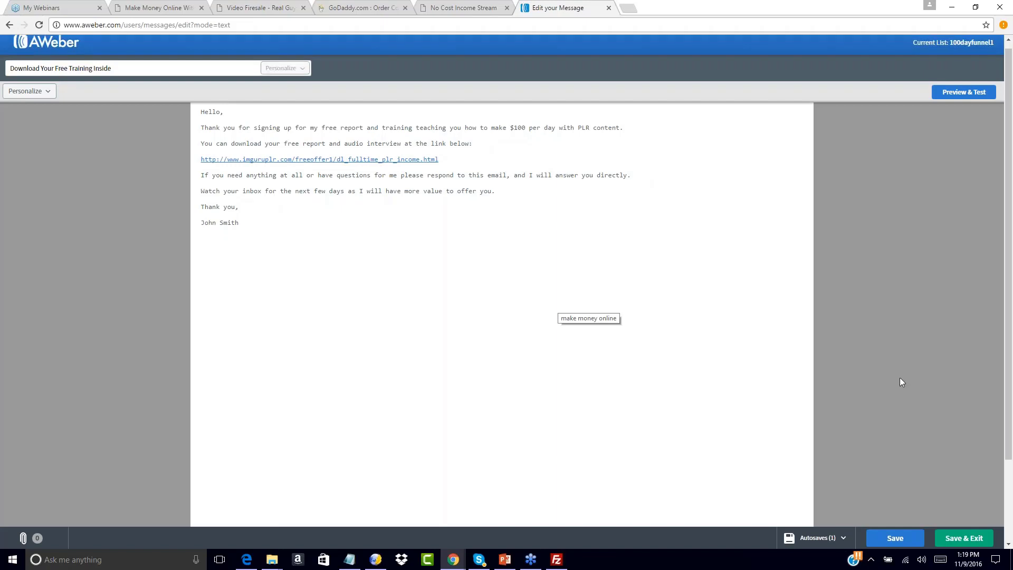
Save and exit the finished message, and add it to the list's follow up series.
scroll(899, 377, "down", 3)
left_click(964, 538)
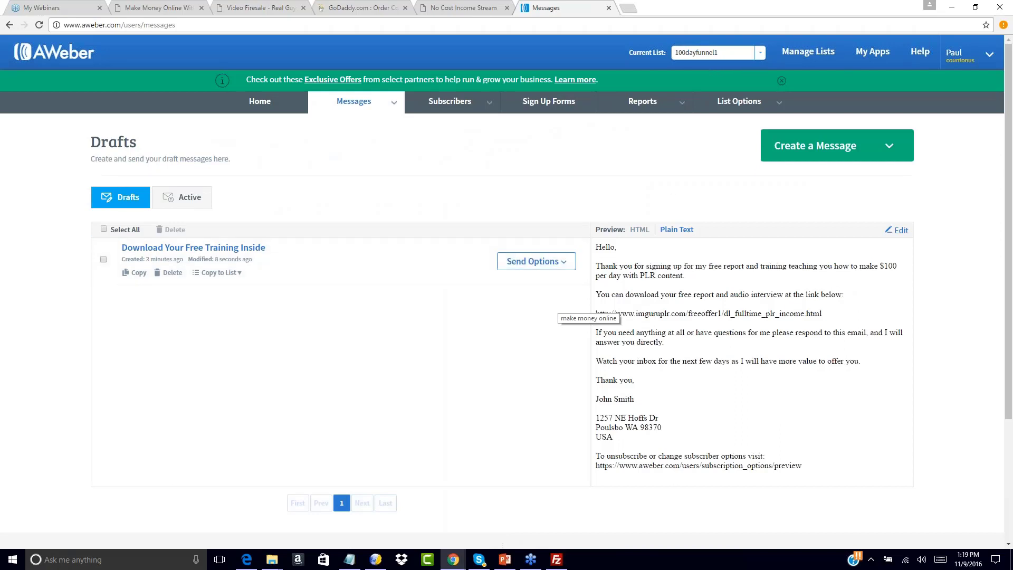
left_click(563, 262)
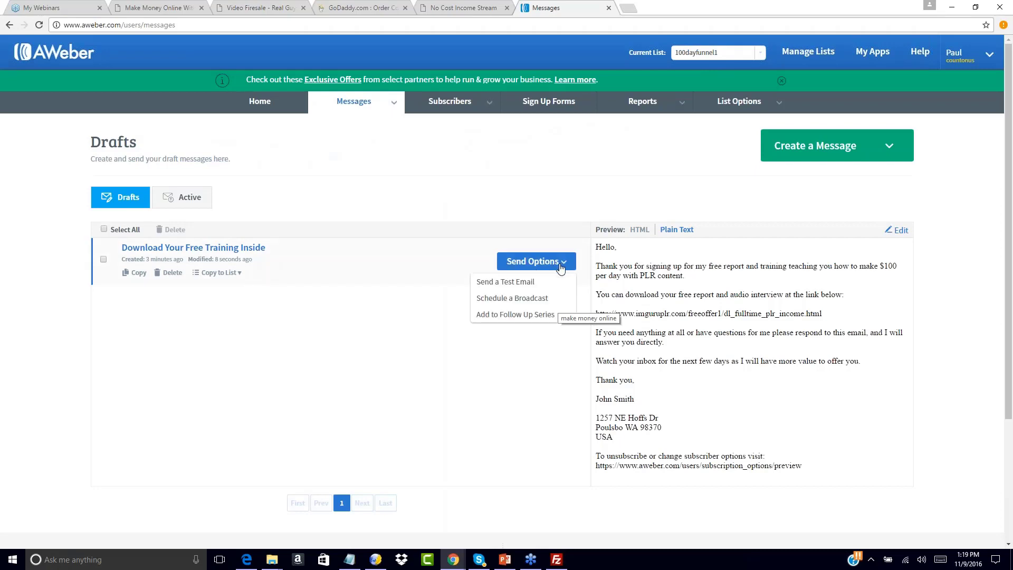
left_click(511, 315)
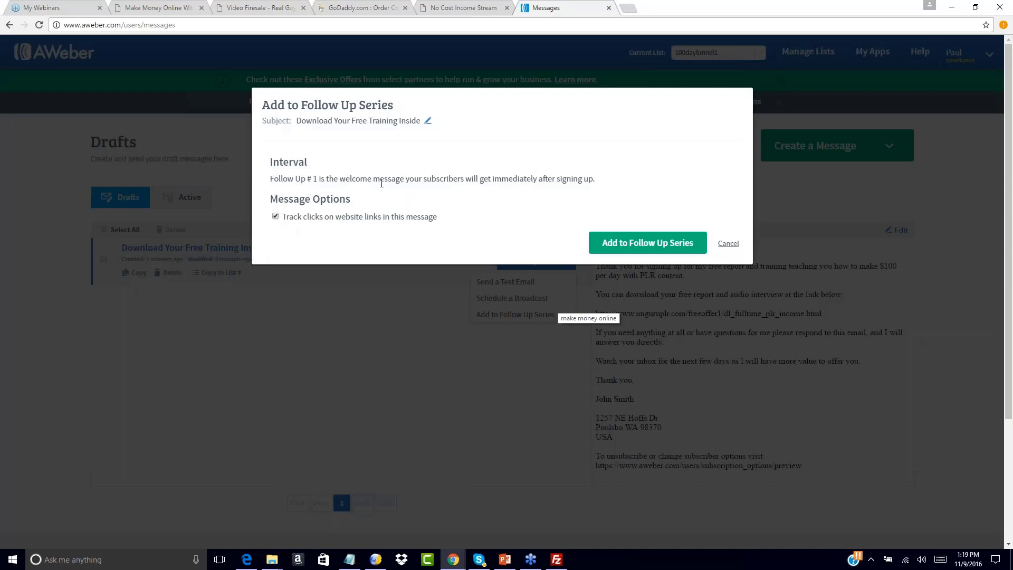
left_click(612, 251)
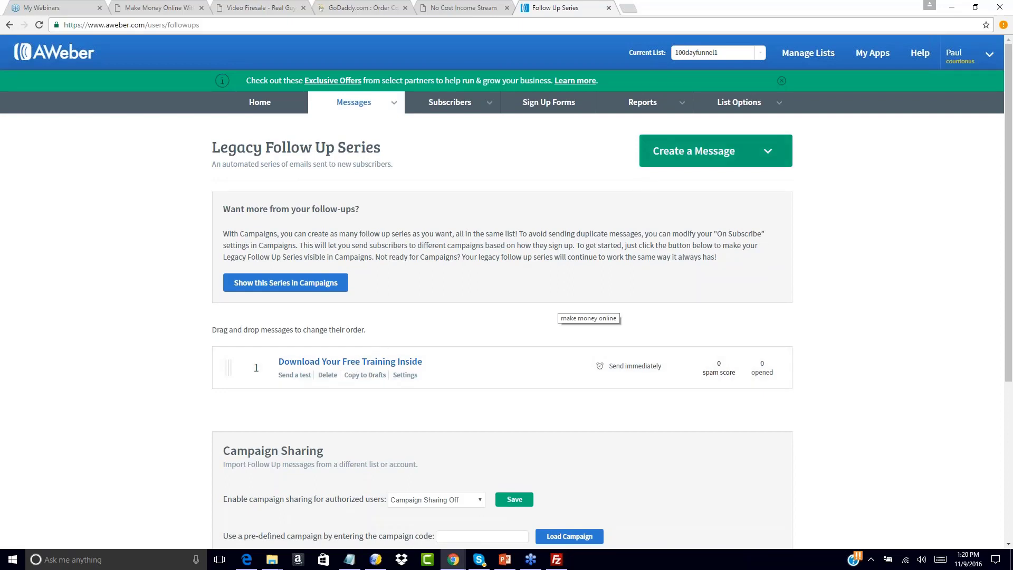
Create another plain text message and open the email swipe ncis2.0swipe1.txt from the Sales Page's Swipes folder in File Explorer.
left_click(767, 151)
left_click(718, 211)
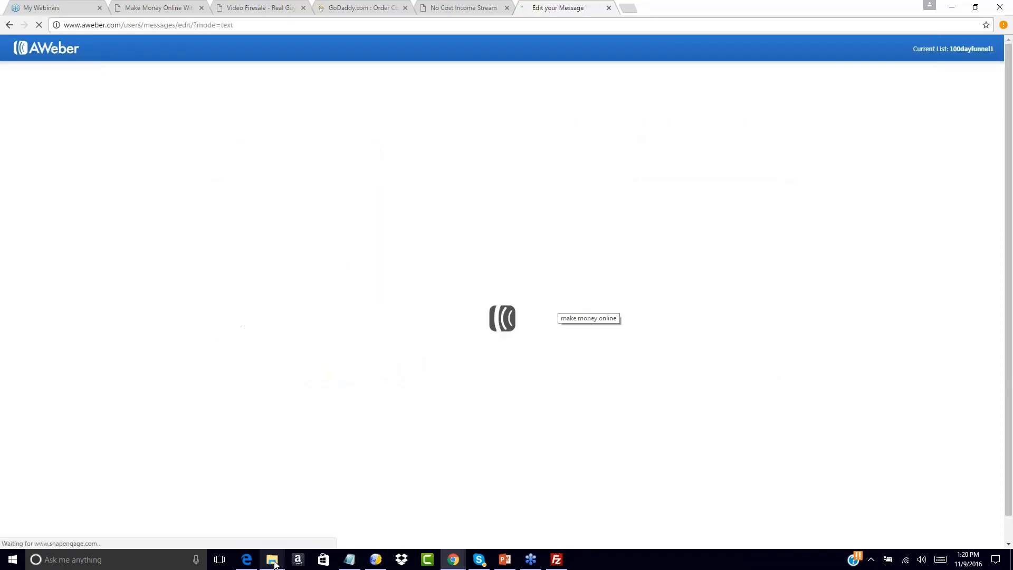
mouse_move(274, 562)
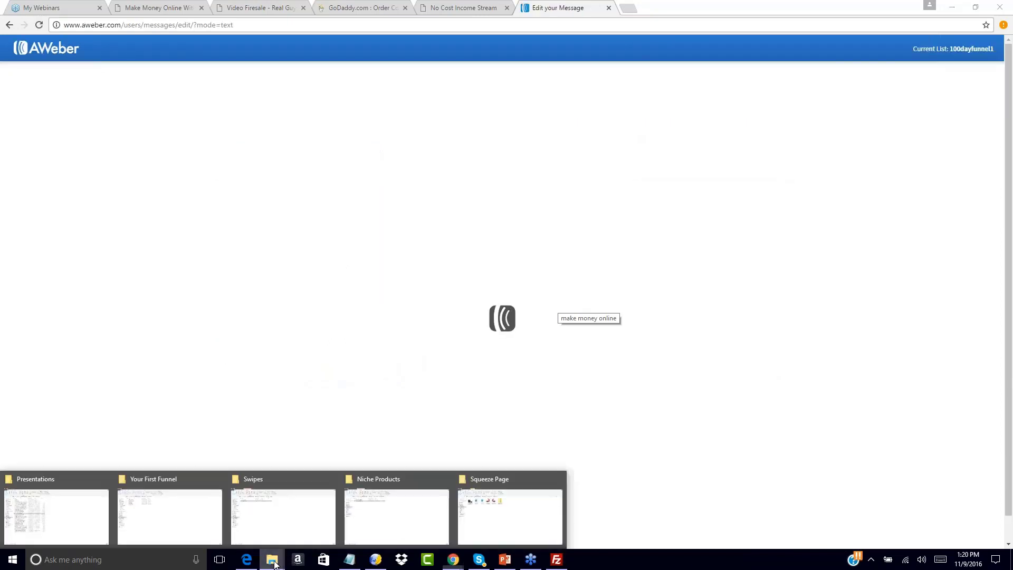
mouse_move(421, 492)
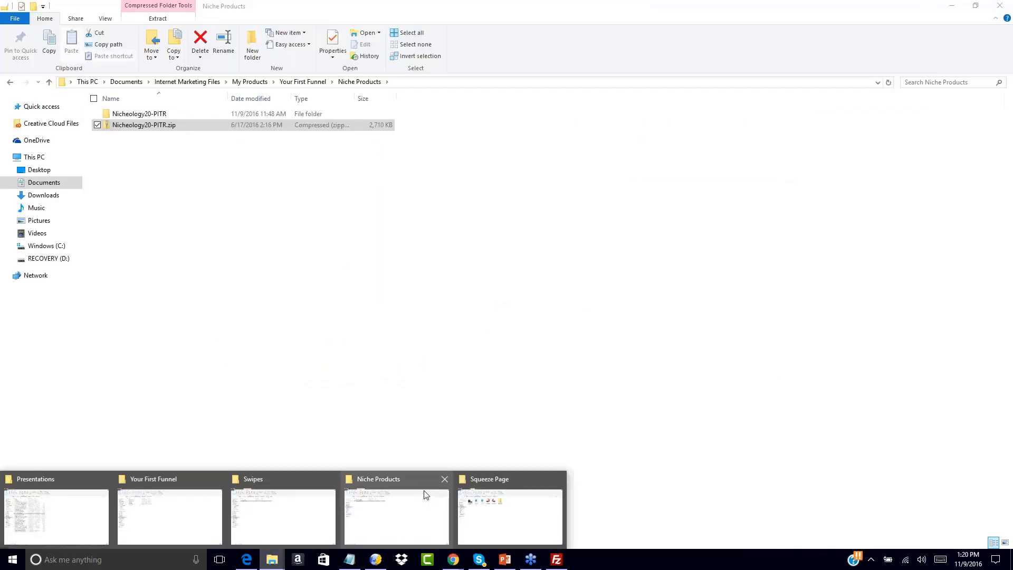
left_click(277, 505)
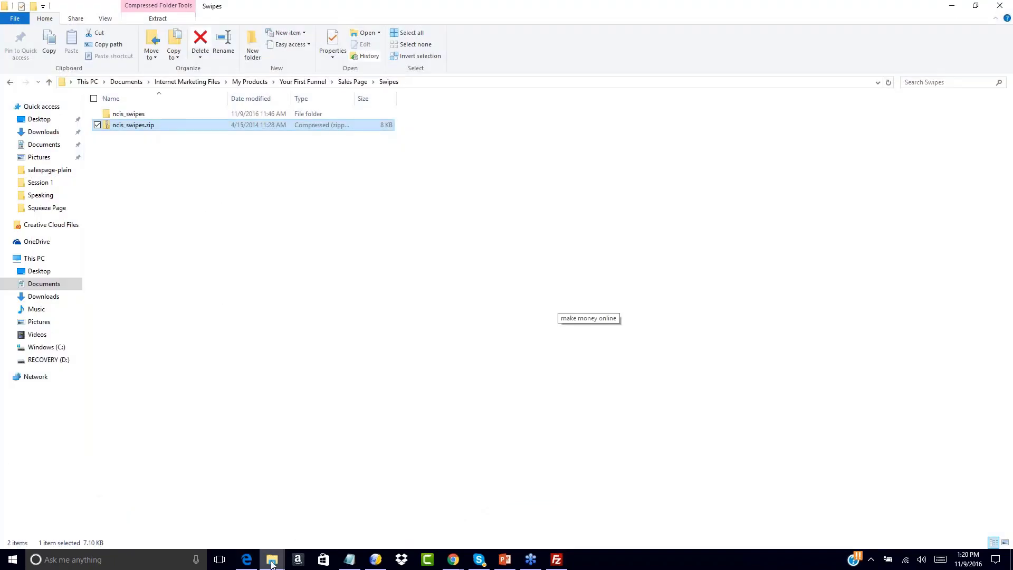
mouse_move(272, 560)
mouse_move(413, 503)
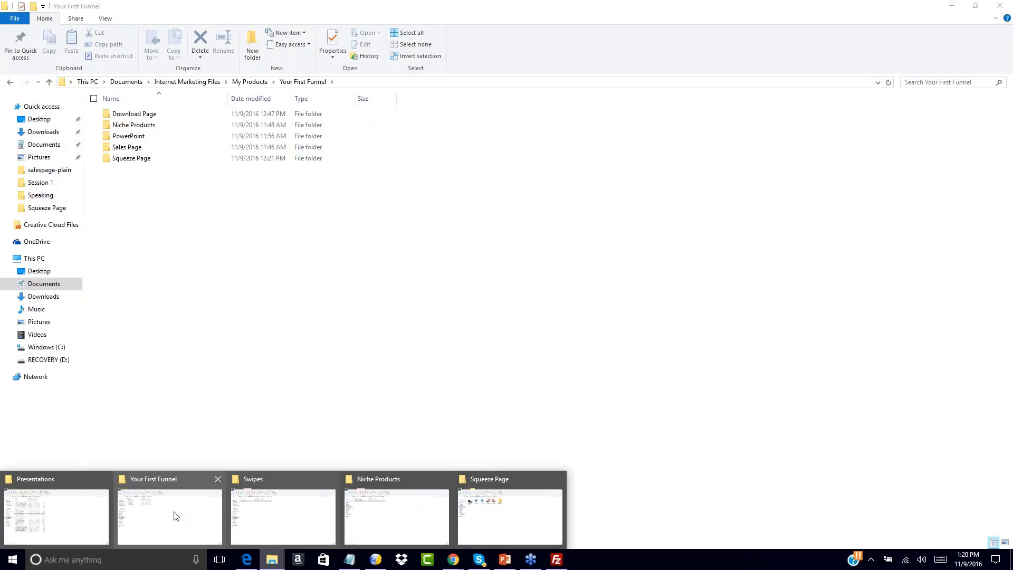
left_click(176, 516)
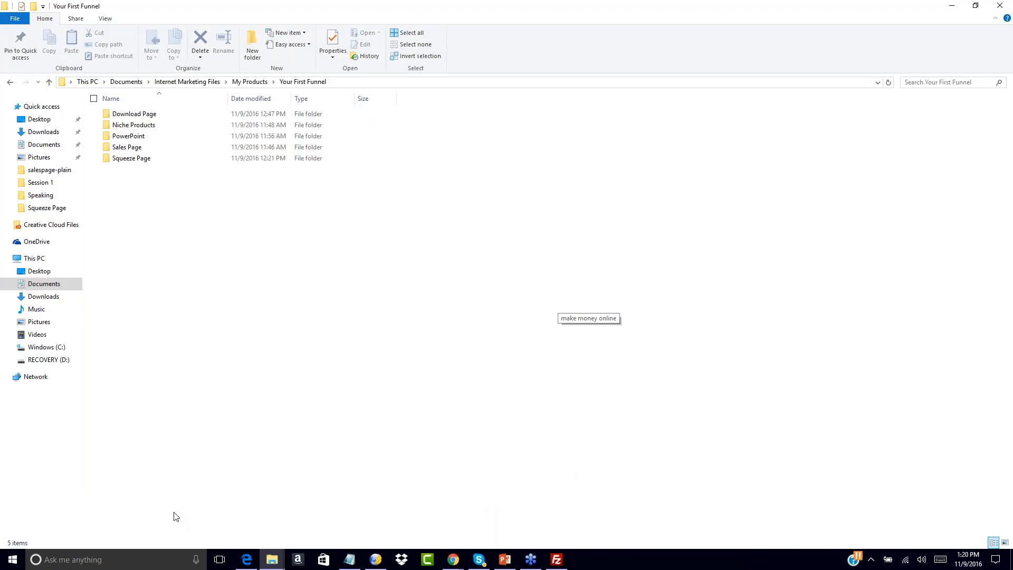
mouse_move(274, 562)
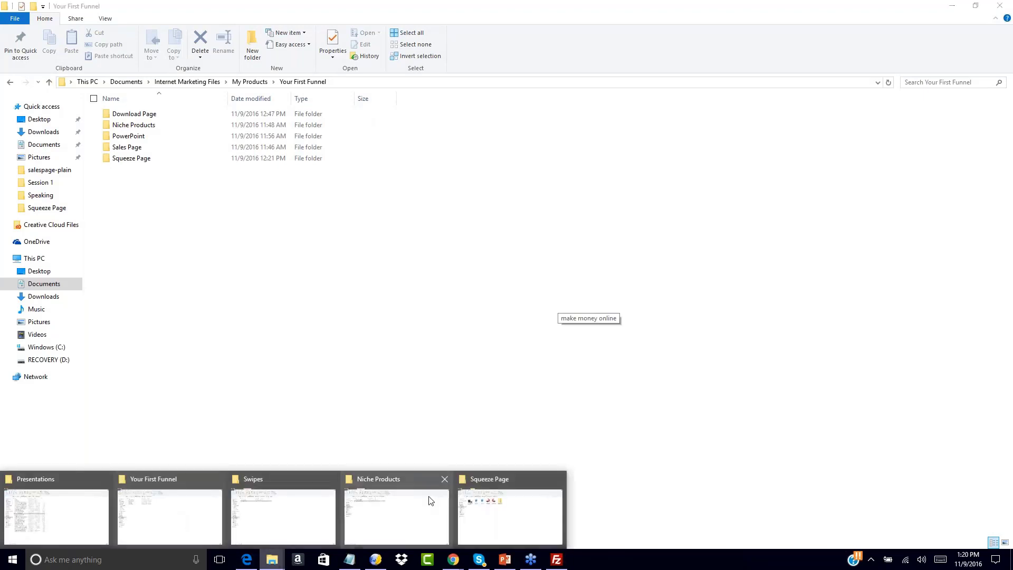
left_click(503, 521)
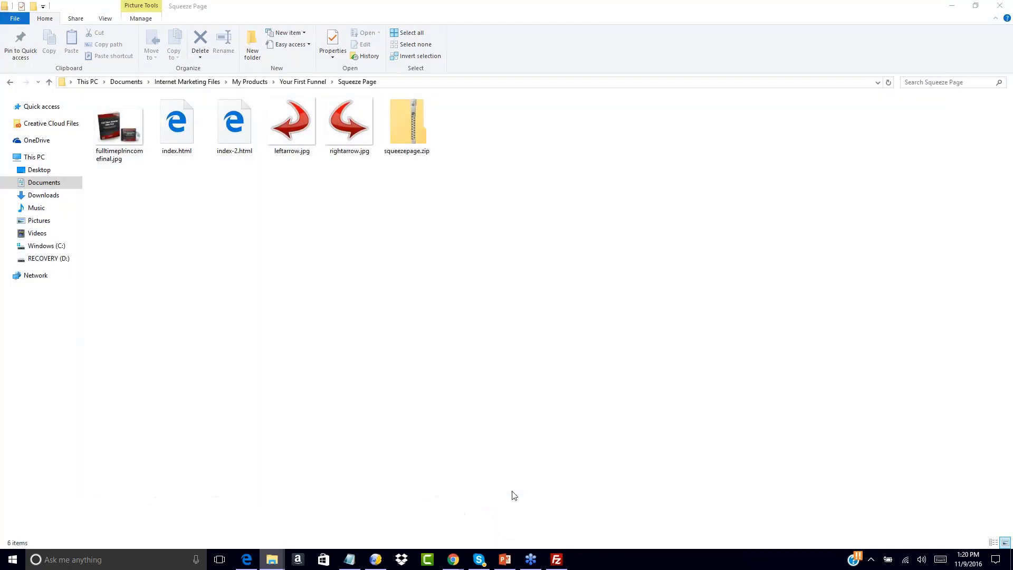
left_click(286, 83)
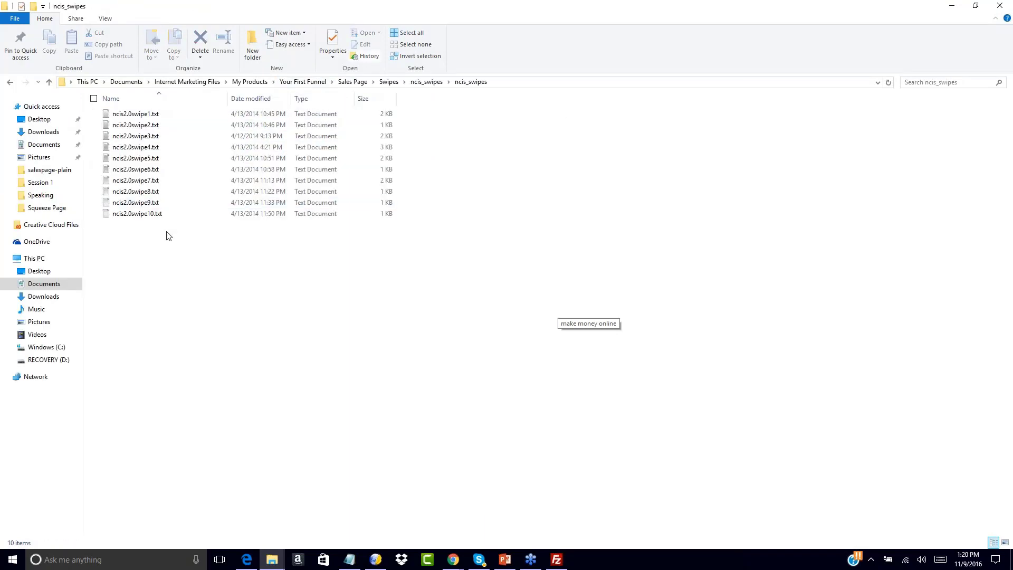
double_click(136, 114)
scroll(688, 224, "down", 2)
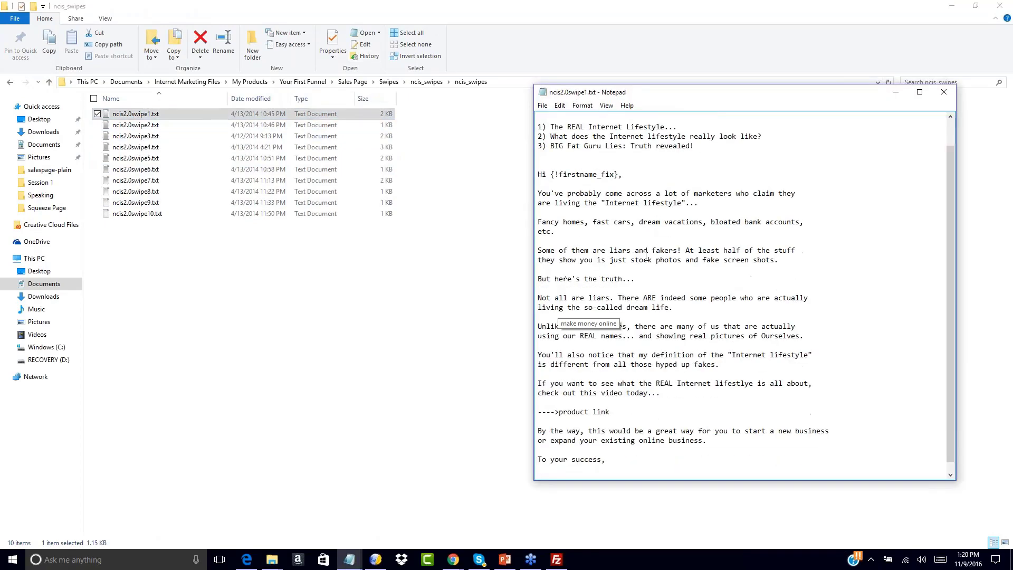
scroll(645, 256, "up", 2)
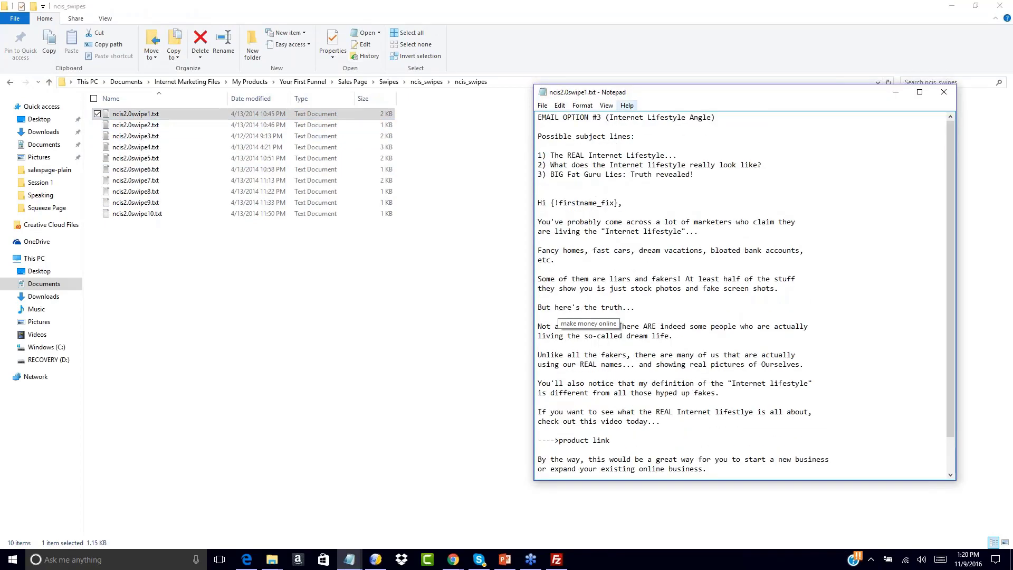
Copy the first suggested subject line, "The REAL Internet Lifestyle...", from the swipe file into the new AWeber message's subject.
left_click_drag(550, 156, 680, 154)
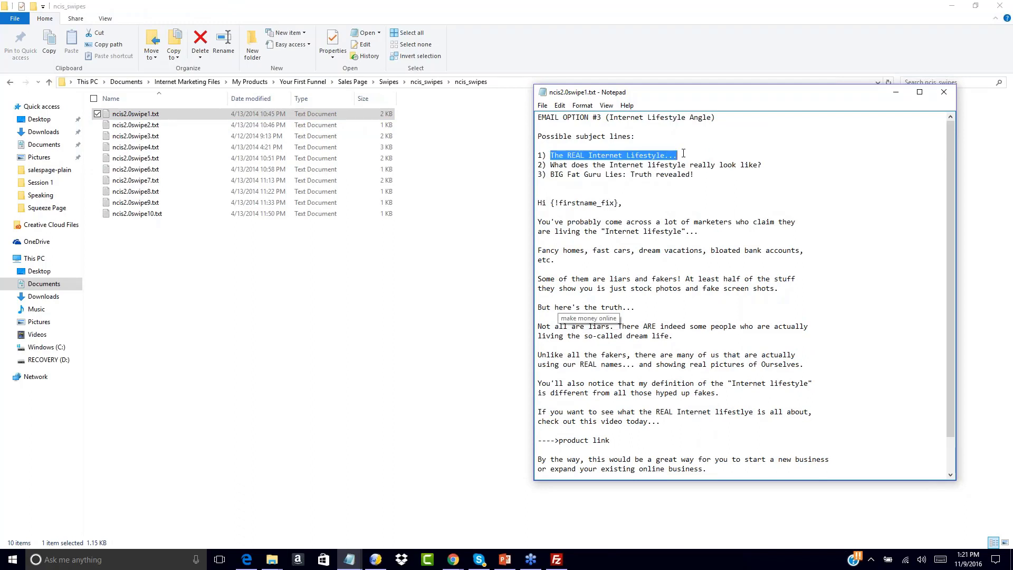
left_click(453, 559)
left_click(655, 519)
left_click(61, 77)
key("ctrl+v")
left_click(330, 384)
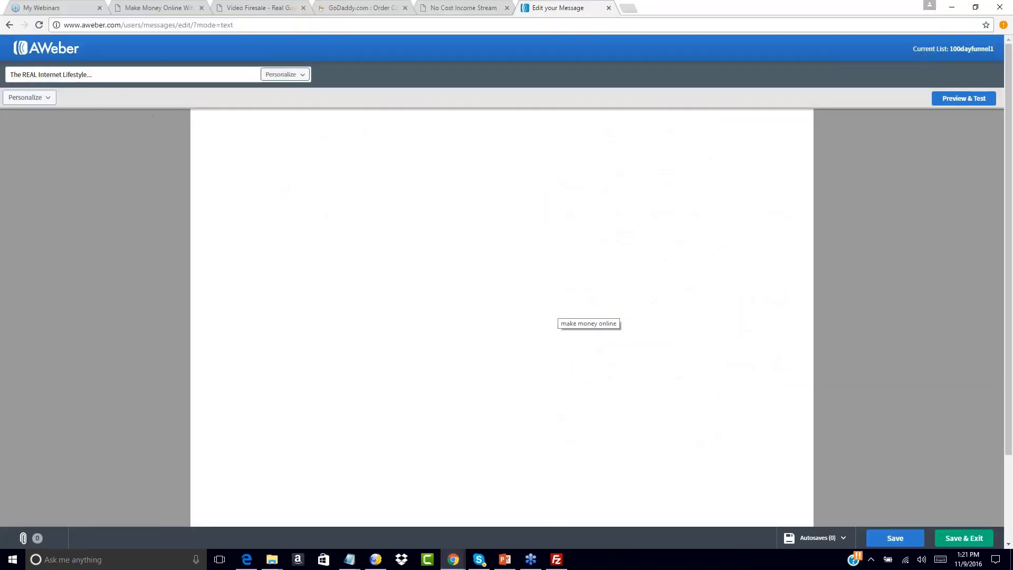
Copy the swipe's email text from "Hi {!firstname_fix}," through "YOUR NAME" in Notepad into the message body.
mouse_move(349, 558)
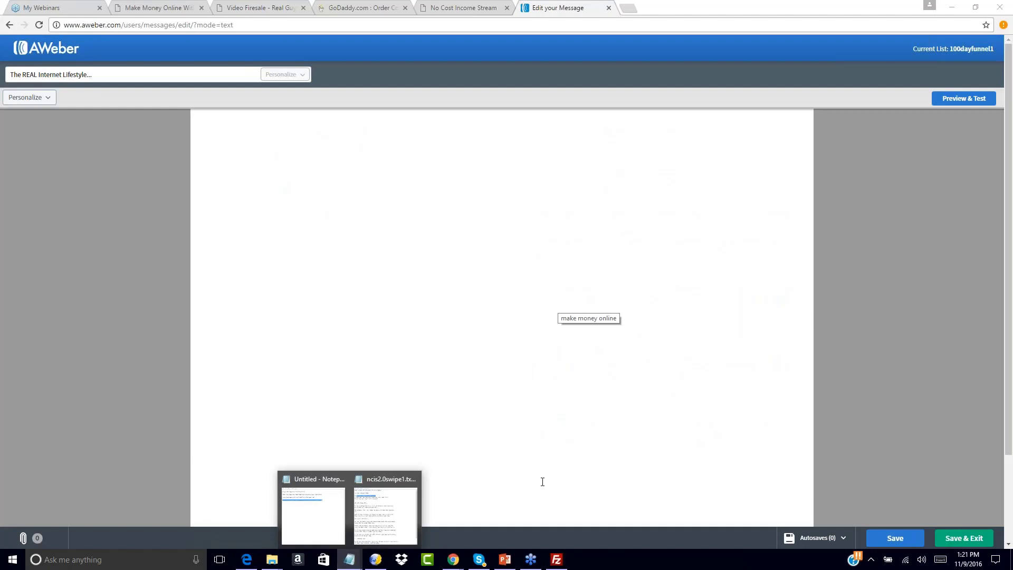
left_click(397, 506)
left_click_drag(538, 203, 662, 504)
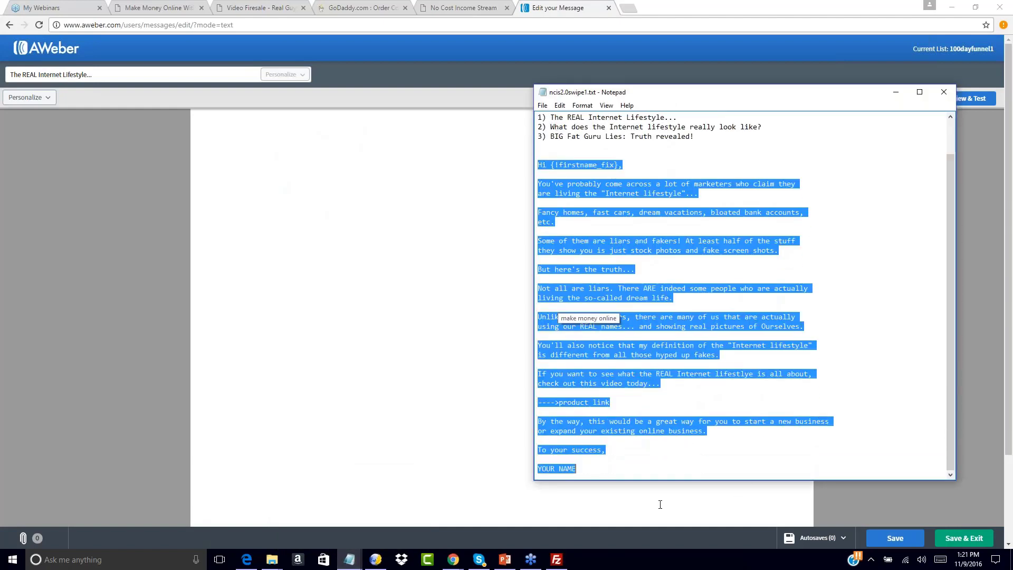
left_click(212, 122)
type("Hi {!firstname_fix},  You've probably come across a lot of marketers who claim they are living the \"Internet lifestyle\"...  Fancy homes, fast cars, dream vacations, bloated bank accounts, etc.  Some of them are liars and fakers! At least half of the stuff they show you is just stock photos and fake screen shots.  But here's the truth...  Not all are liars. There ARE indeed some people who are actually living the so-called dream life.  Unlike all the fakers, there are many of us that are actually using our REAL names... and showing real pictures of Ourselves.  You'll also notice that my definition of the \"Internet lifestyle\" is different from all those hyped up fakes.  If you want to see what the REAL Internet lifestlye is all about, check out this video today...  ---->product link  By the way, this would be a great way for you to start a new business or expand your existing online business.  To your success,  YOUR NAME")
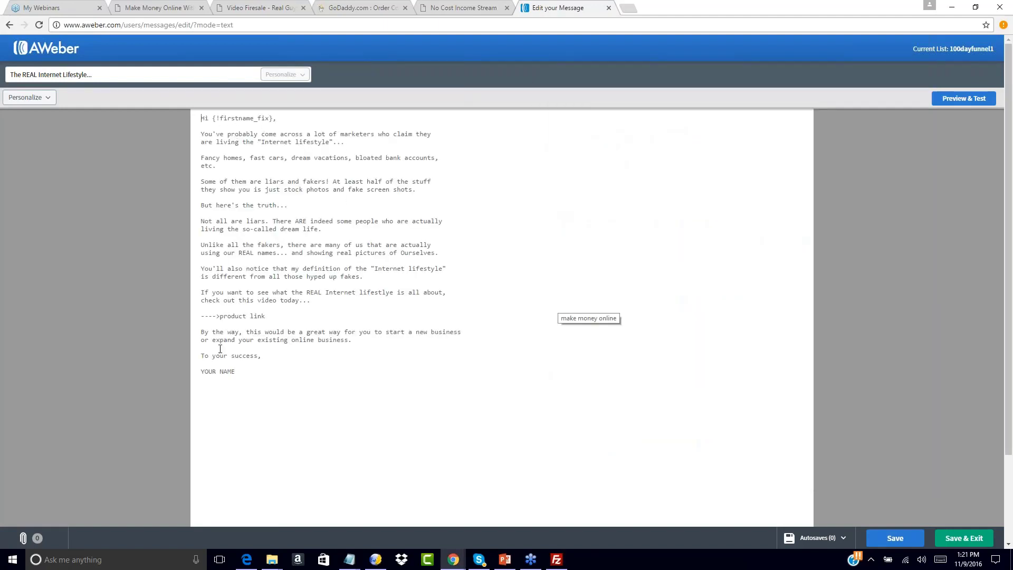
left_click_drag(219, 316, 283, 318)
key("BackSpace")
mouse_move(352, 558)
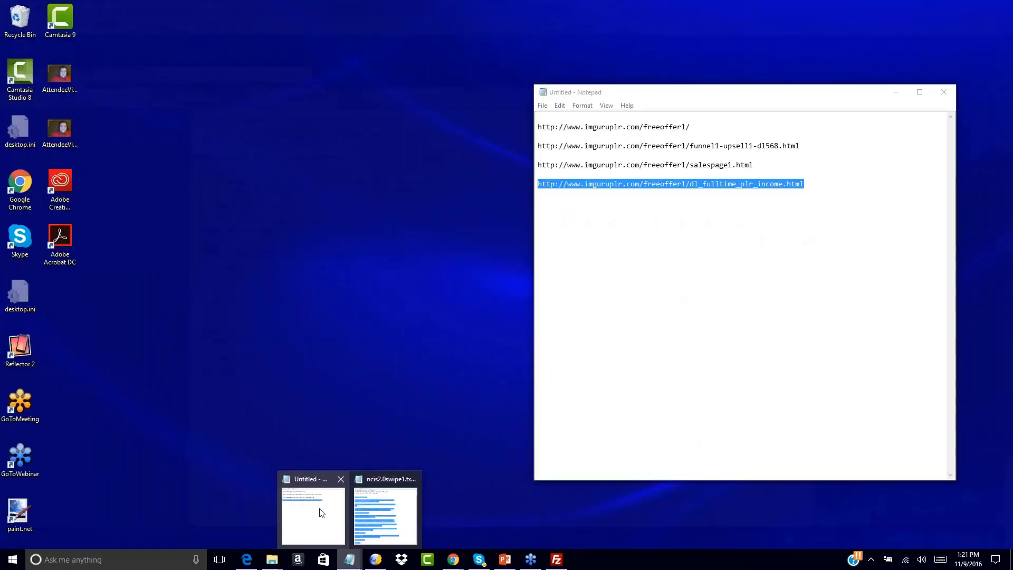
left_click(320, 513)
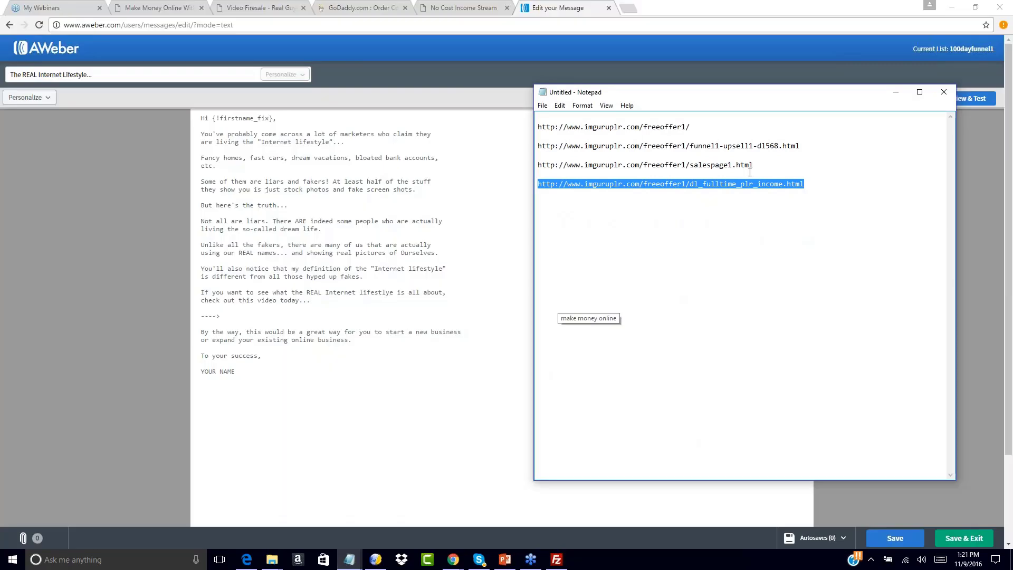
left_click_drag(758, 166, 560, 158)
key("ctrl+c")
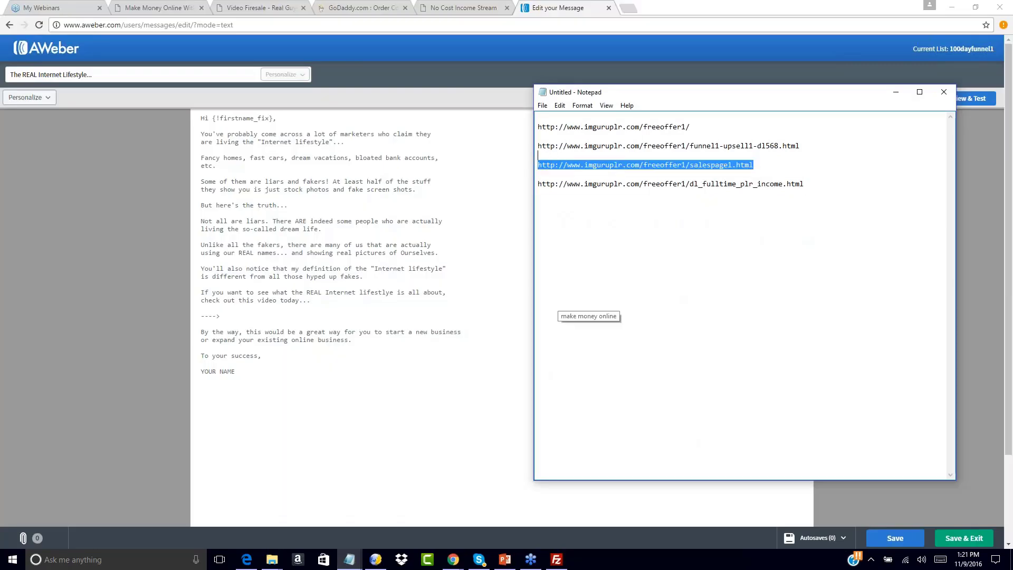
left_click(223, 313)
key("Return")
key("Return")
key("ctrl+v")
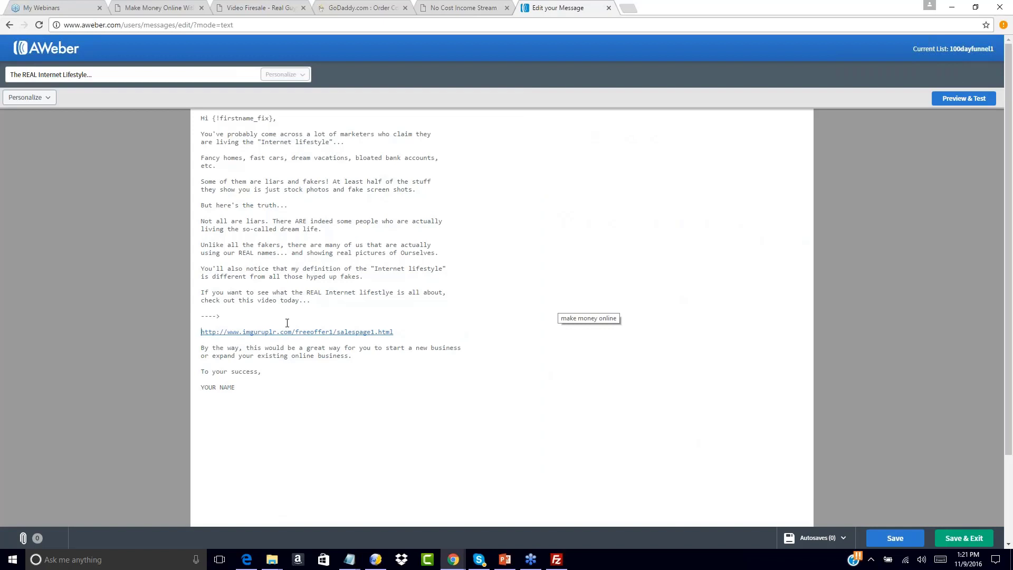
key("BackSpace")
key("BackSpace")
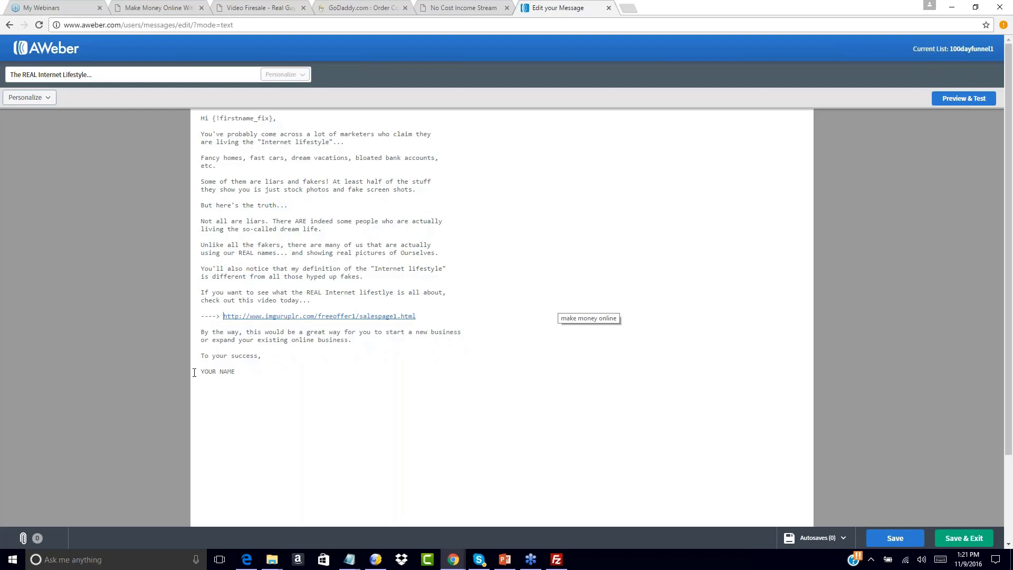
Replace "YOUR NAME" in the sign-off with the sender's full name, then save and exit the message.
left_click_drag(202, 373, 253, 373)
type("John Smith")
scroll(916, 280, "down", 2)
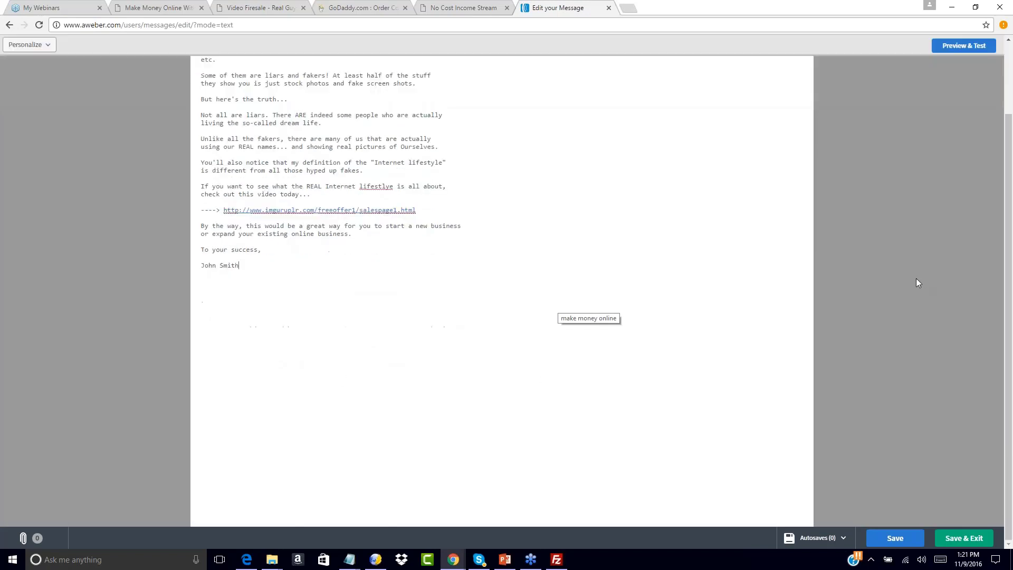
left_click(963, 537)
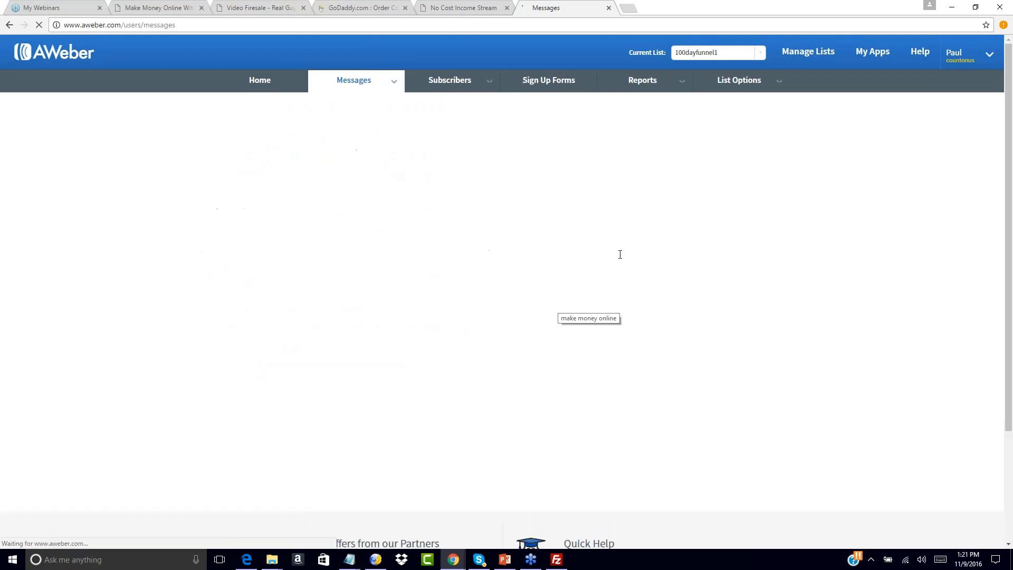
Add the draft "The REAL Internet Lifestyle..." to the follow up series, sent 1 day after the previous message with click tracking on.
double_click(561, 320)
left_click(460, 330)
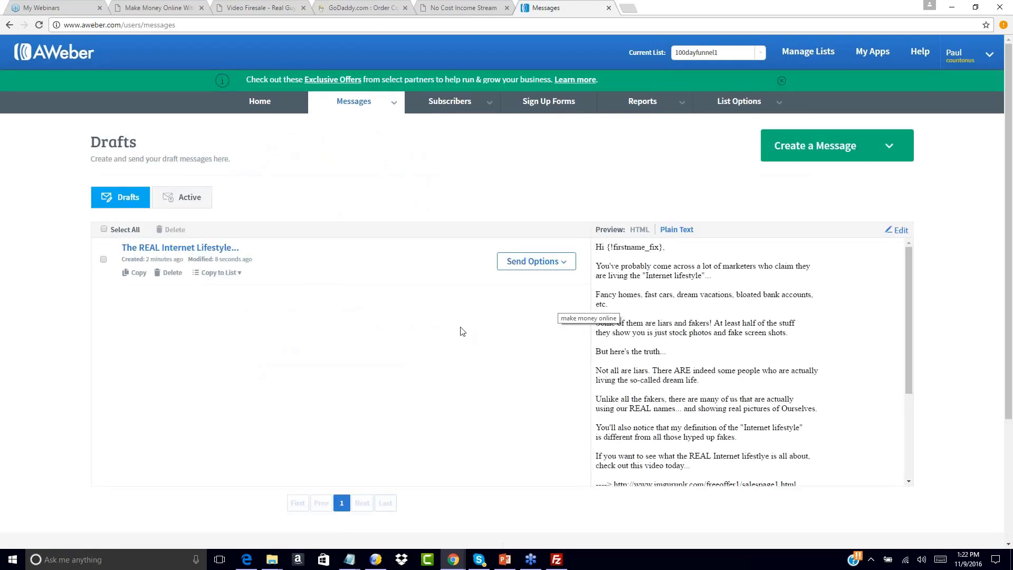
left_click(559, 261)
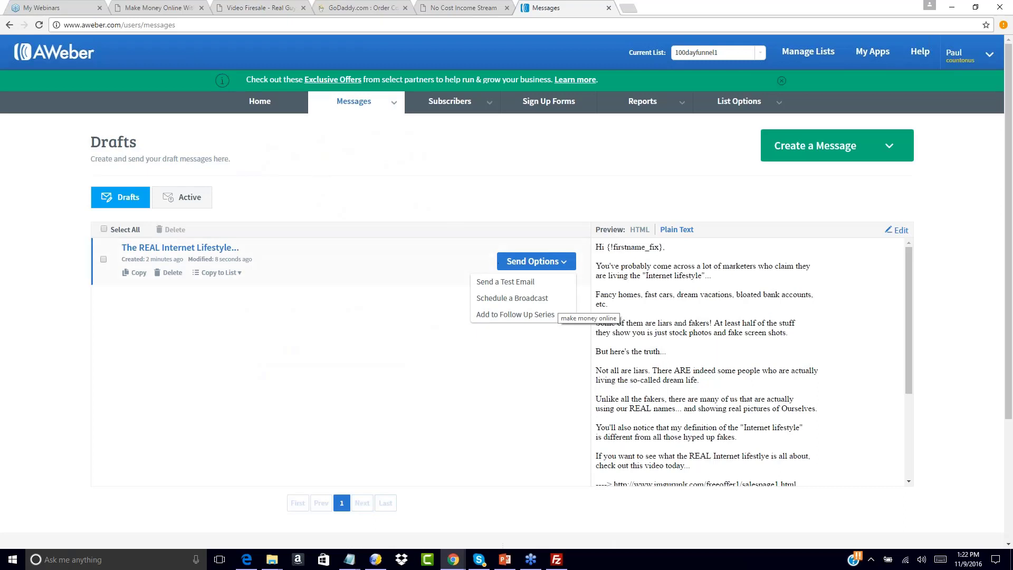
left_click(507, 315)
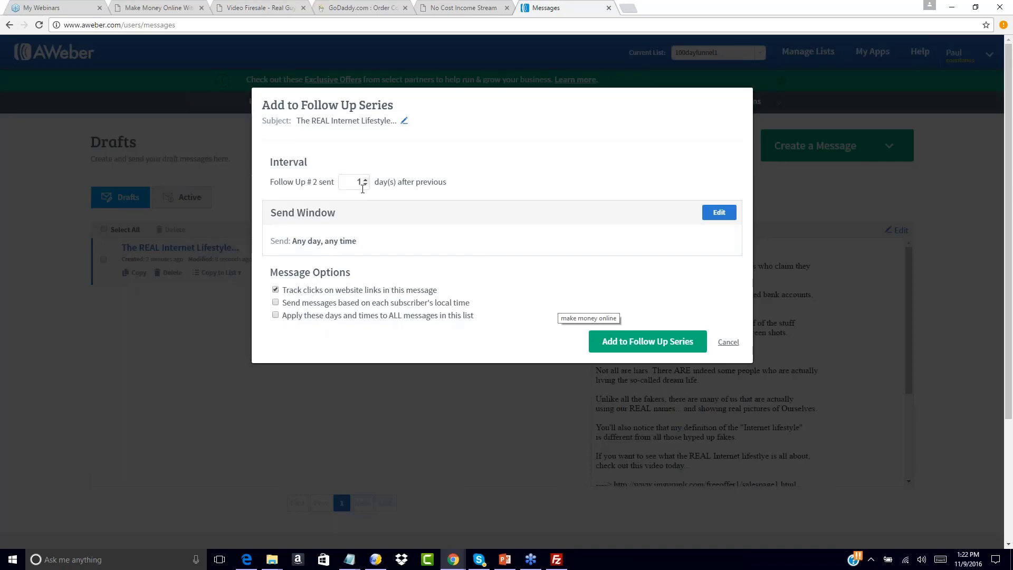
left_click(647, 342)
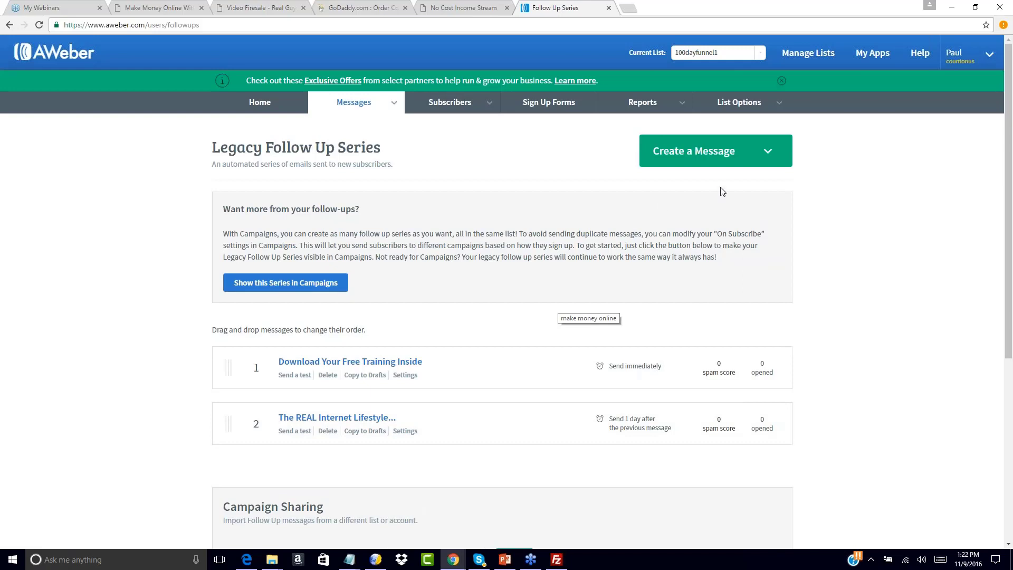
Create another plain text message, close the used swipe file, and open ncis2.0swipe3.txt from the ncis_swipes folder in File Explorer.
left_click(769, 154)
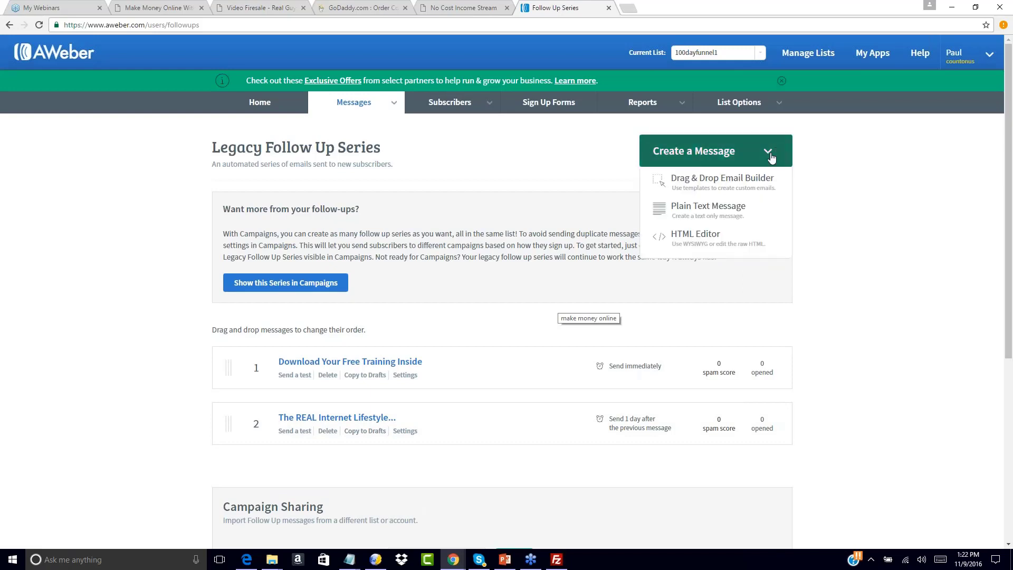
left_click(685, 213)
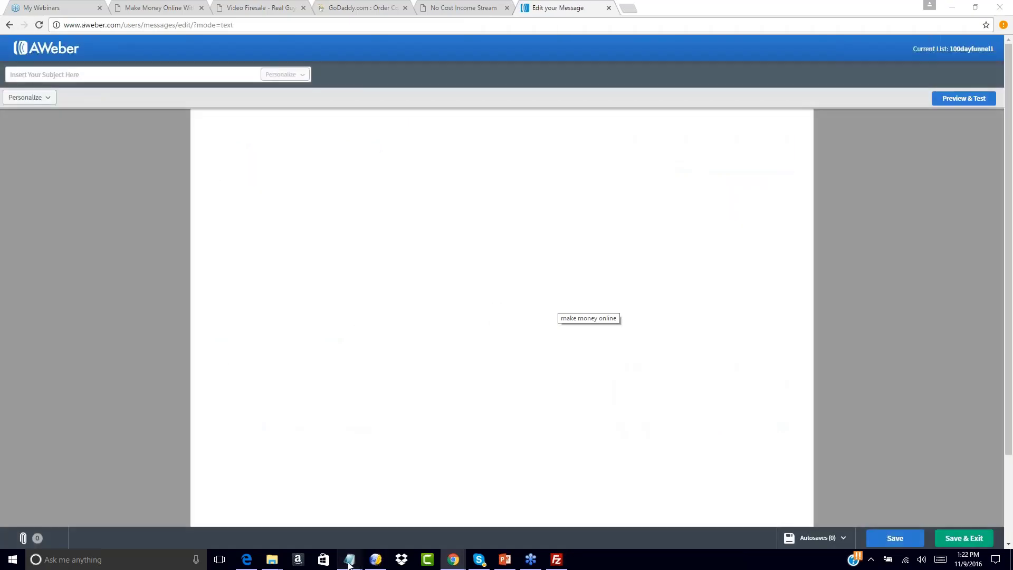
mouse_move(349, 564)
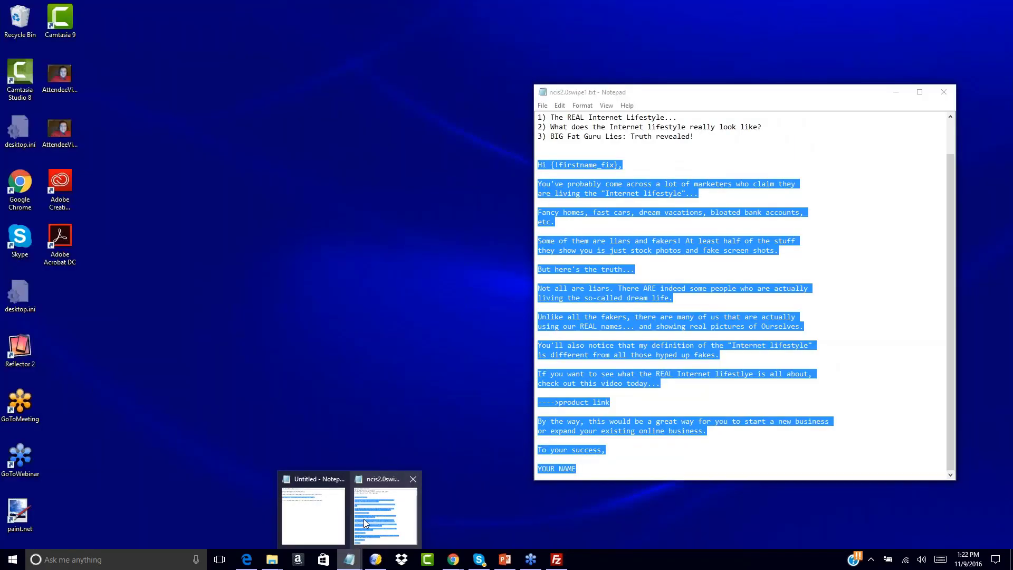
left_click(380, 501)
left_click(944, 92)
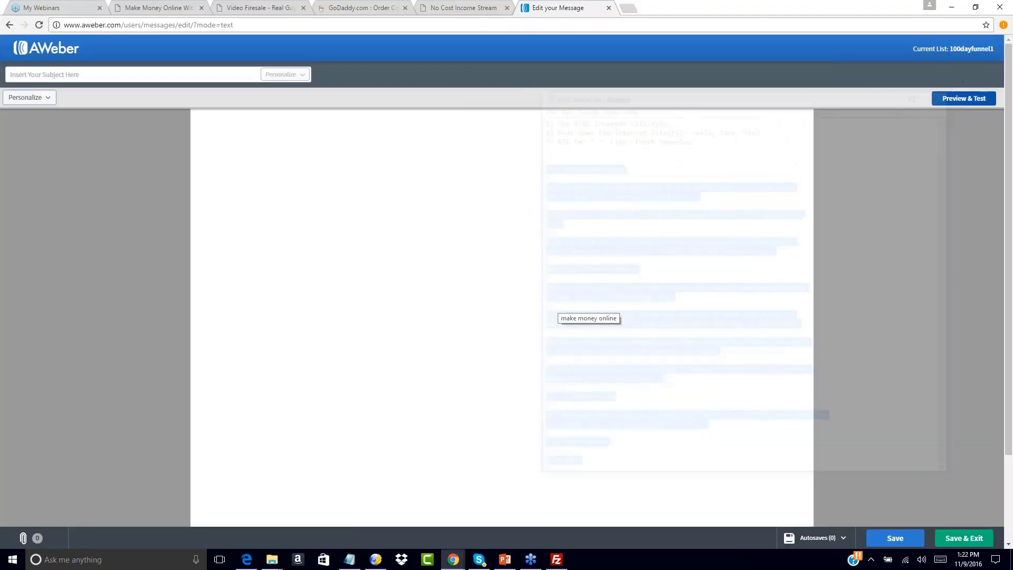
mouse_move(270, 562)
left_click(238, 510)
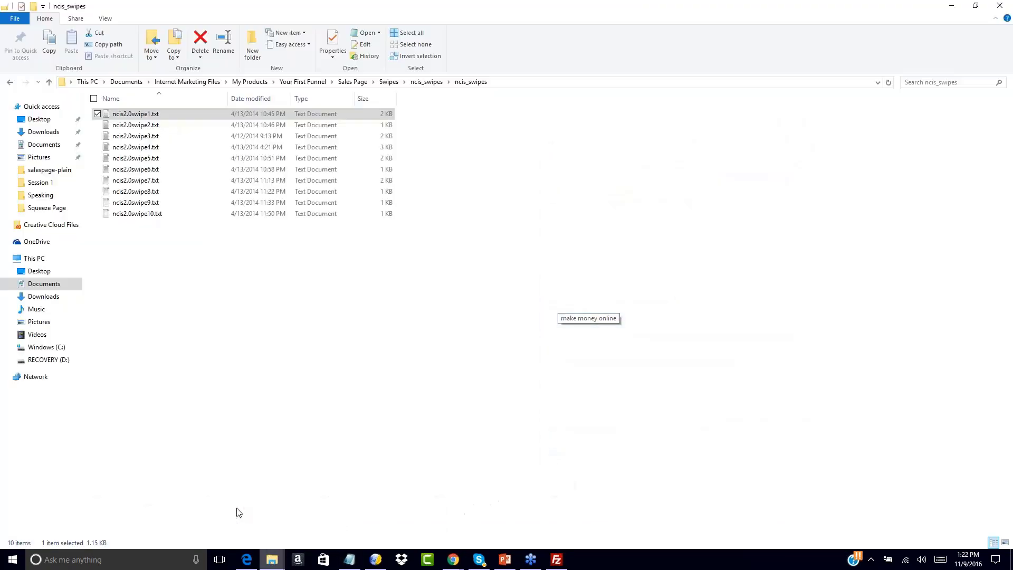
double_click(136, 137)
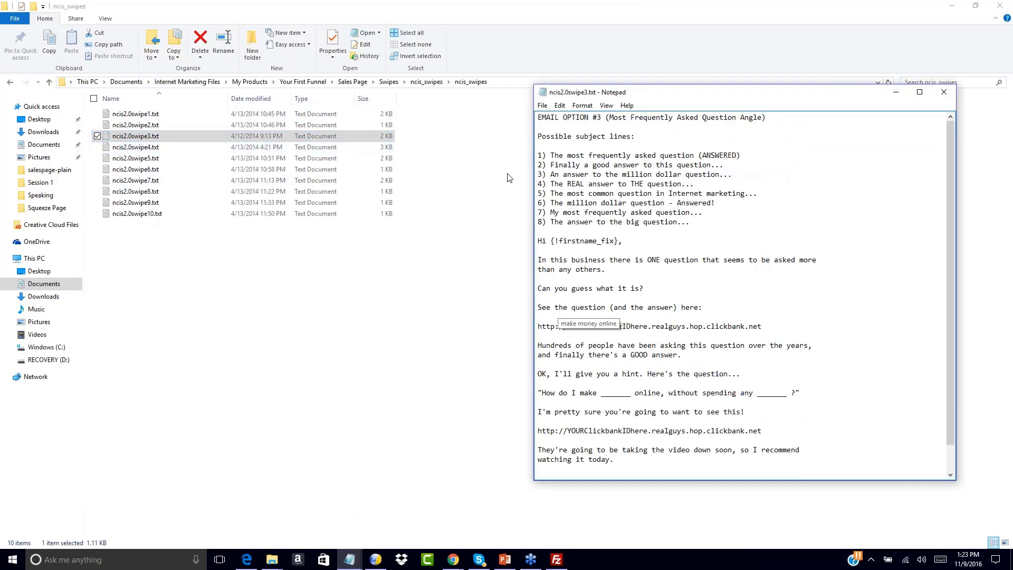
Copy the first suggested subject line, "The most frequently asked question (ANSWERED)", from the swipe file into the new AWeber message's subject.
left_click_drag(551, 155, 740, 155)
key("ctrl+c")
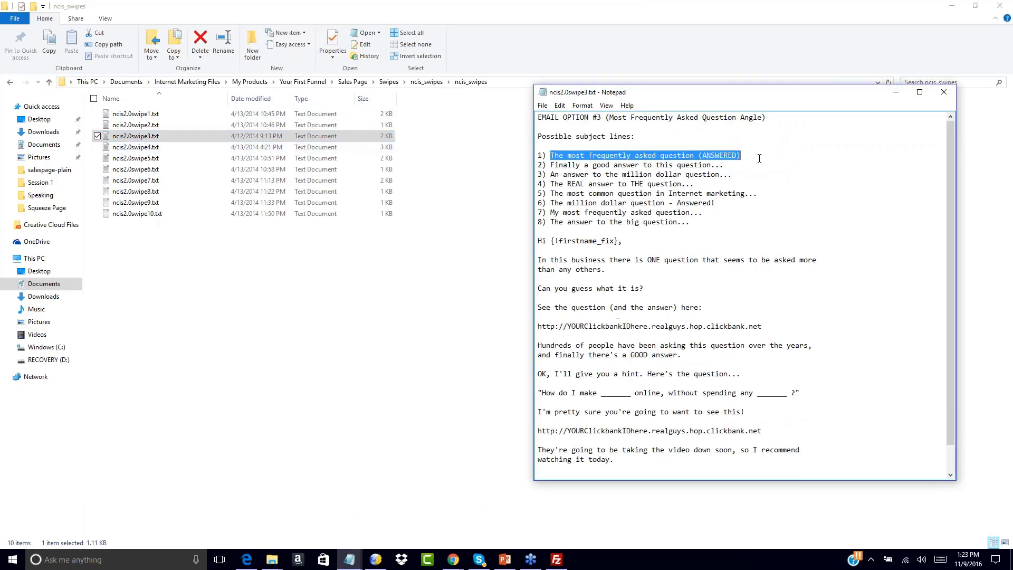
mouse_move(453, 559)
left_click(437, 522)
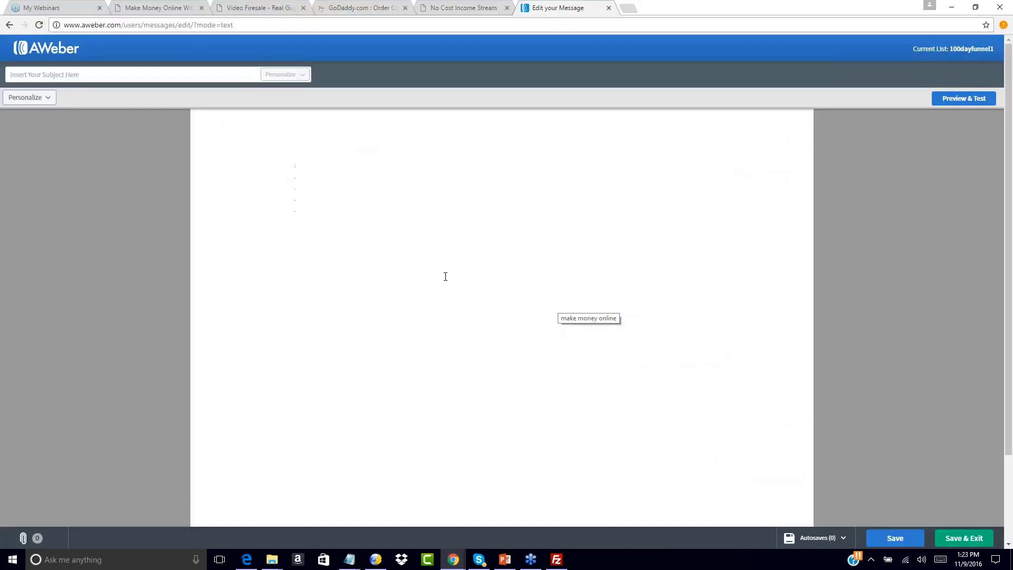
left_click(140, 75)
key("ctrl+v")
Copy the email text from "Hi {!firstname_fix}," through "YOUR NAME" in ncis2.0swipe3.txt into the message body.
left_click(212, 117)
mouse_move(349, 559)
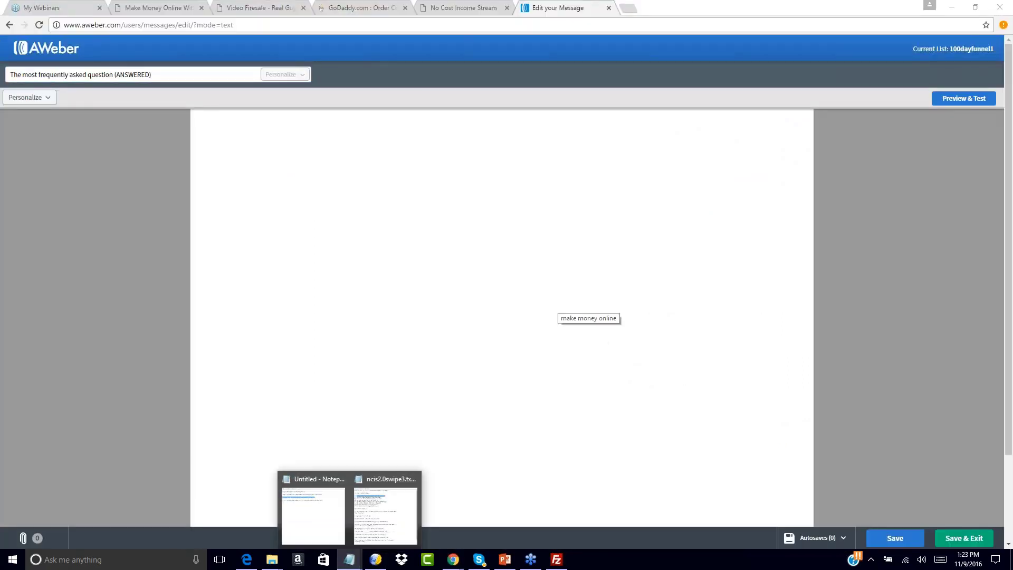
left_click(398, 500)
left_click_drag(538, 241, 674, 524)
key("ctrl+c")
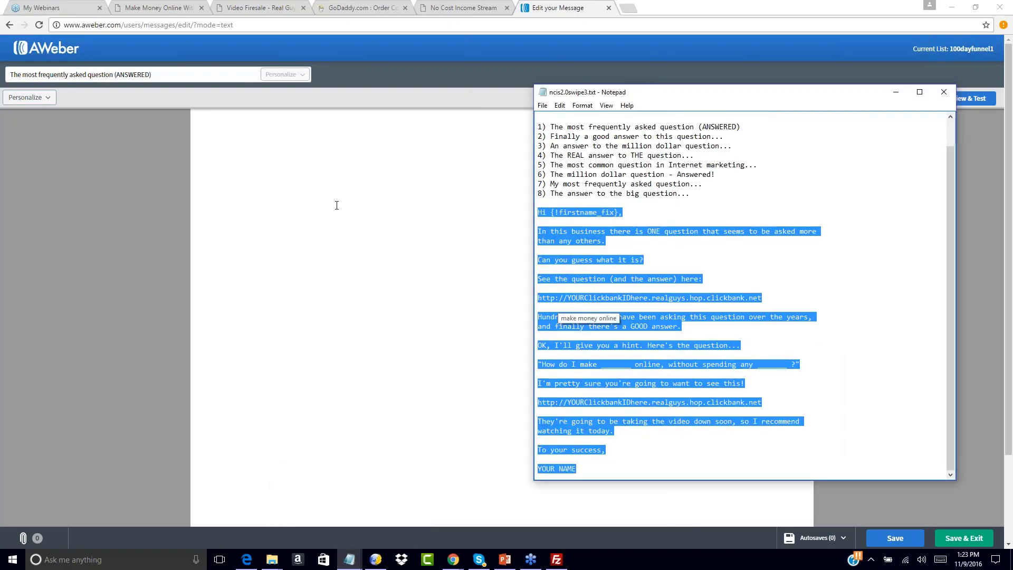
left_click(240, 140)
key("ctrl+v")
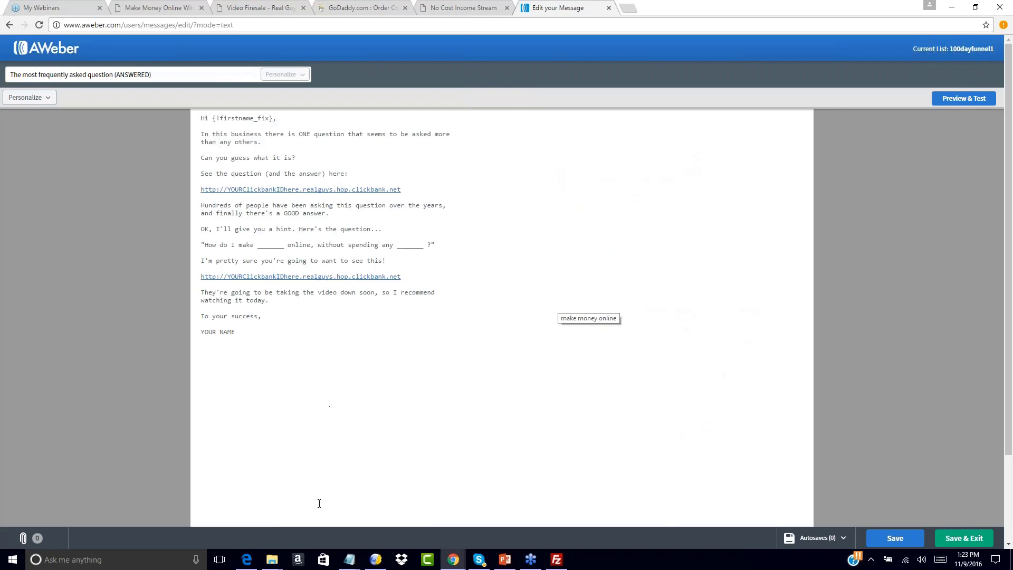
mouse_move(349, 559)
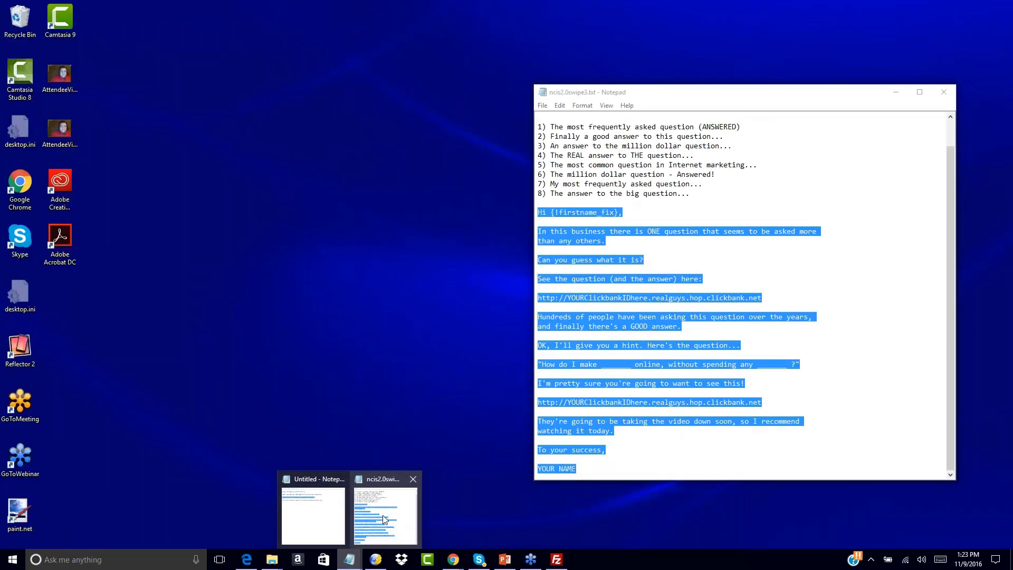
left_click(382, 514)
scroll(637, 299, "up", 1)
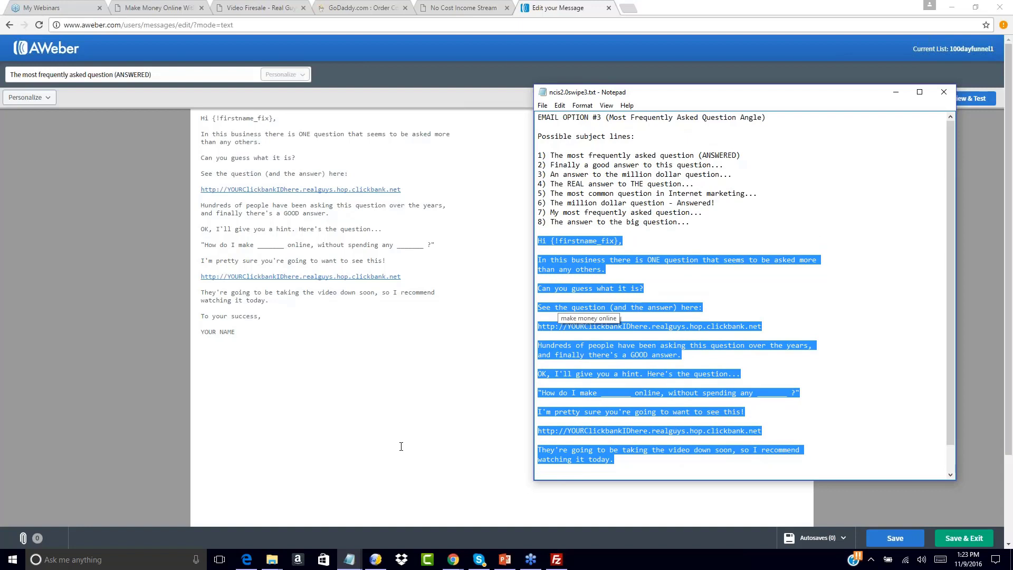
scroll(350, 562, "down", 1)
mouse_move(350, 562)
left_click(318, 513)
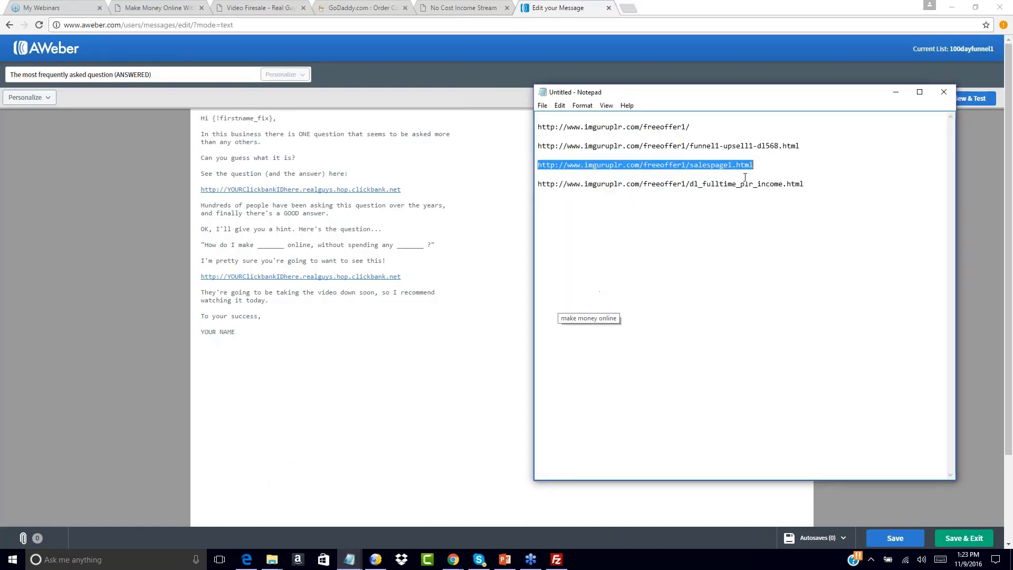
left_click(458, 210)
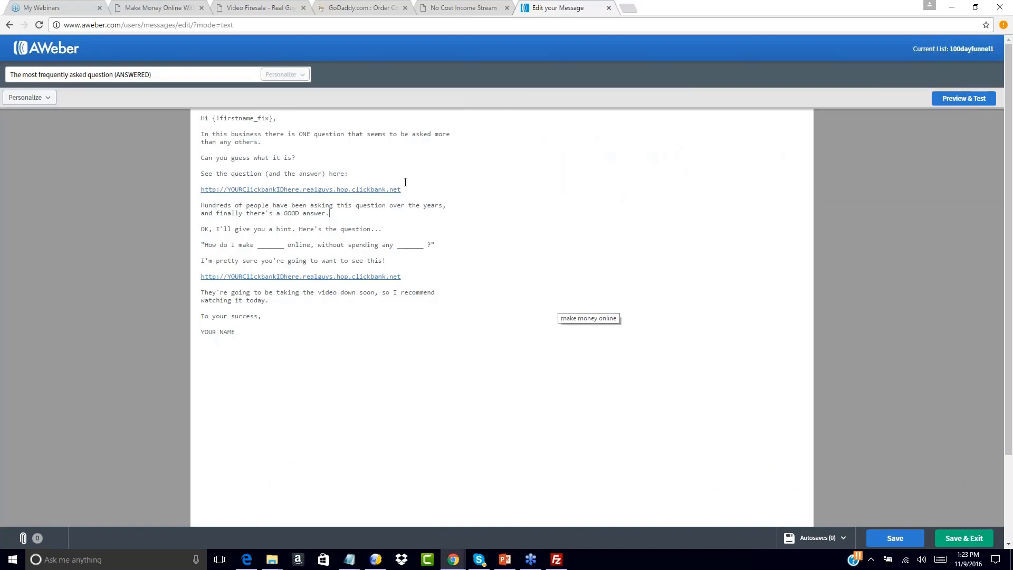
left_click_drag(403, 190, 201, 190)
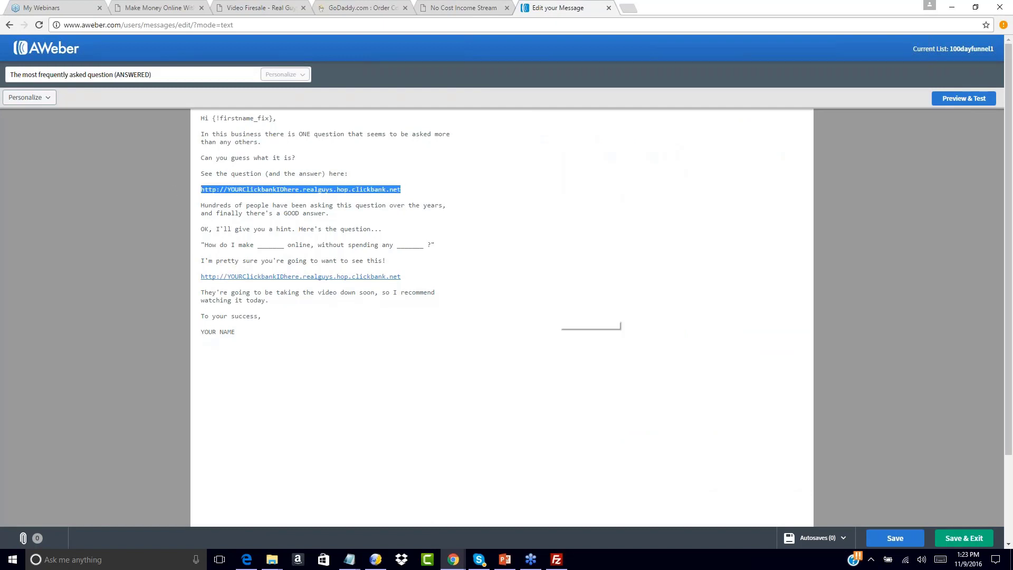
key("BackSpace")
type("http://www.imguruplr.com/freeoffer1/salespage1.html")
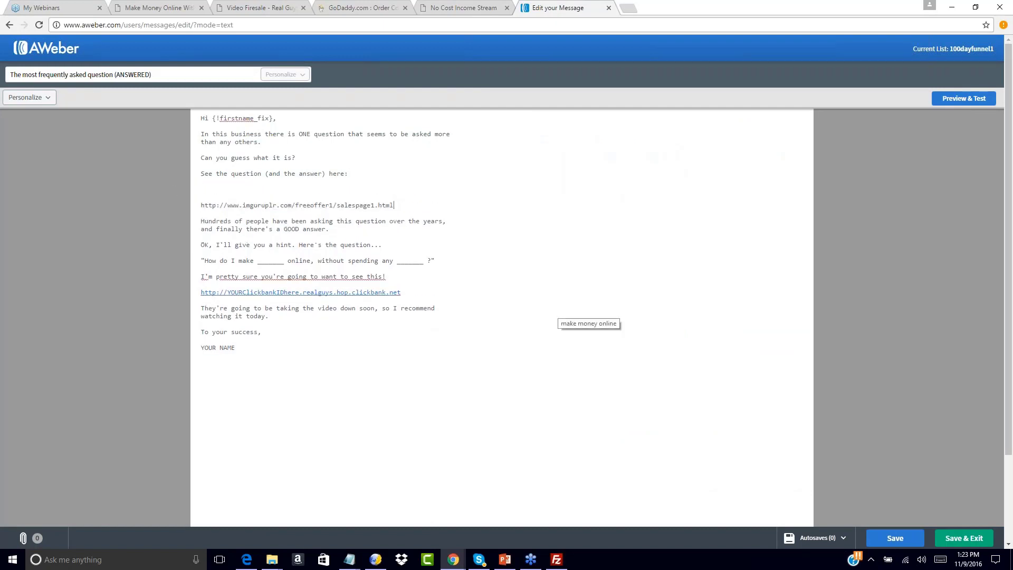
left_click(219, 190)
key("BackSpace")
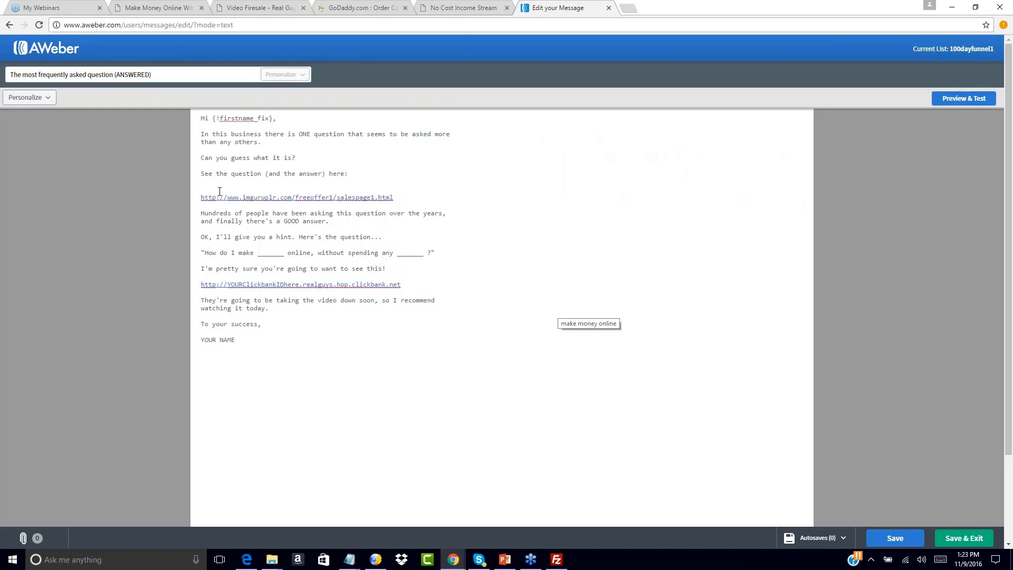
key("BackSpace")
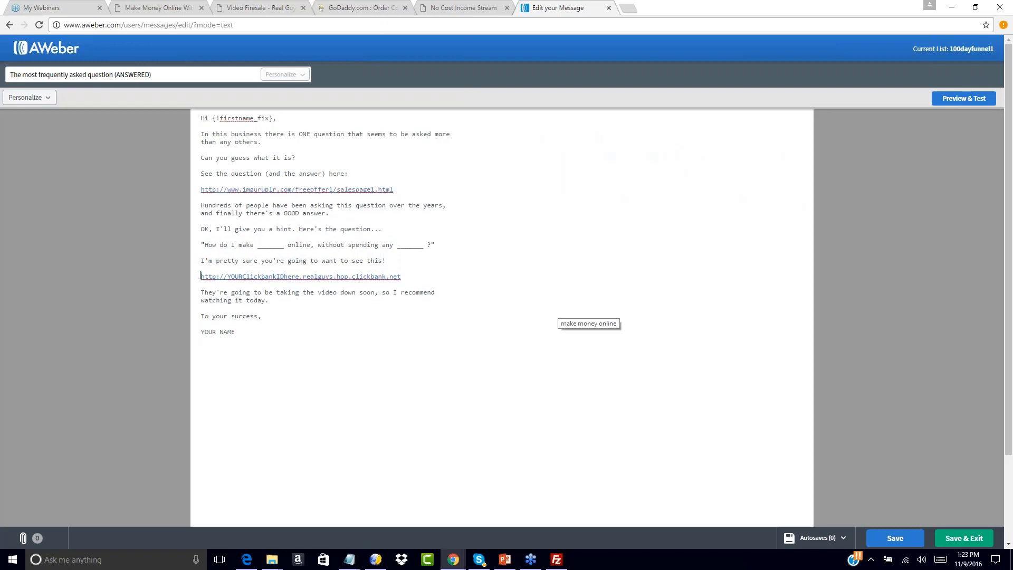
Replace the second ClickBank placeholder link with the same salespage1.html URL and remove the extra blank lines above it.
left_click_drag(199, 275, 430, 274)
type("http://www.imguruplr.com/freeoffer1/salespage1.html")
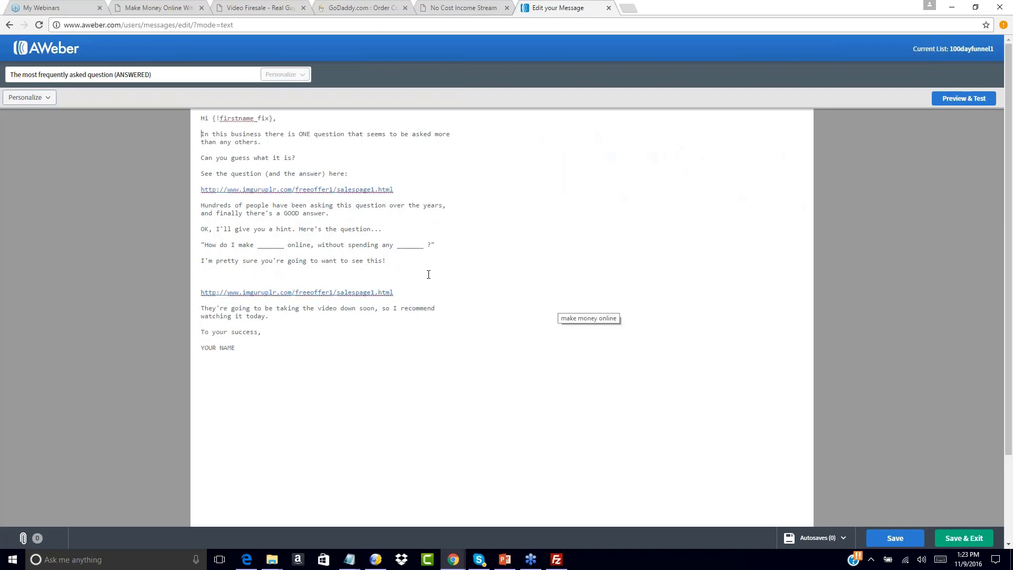
key("BackSpace")
key("BackSpace")
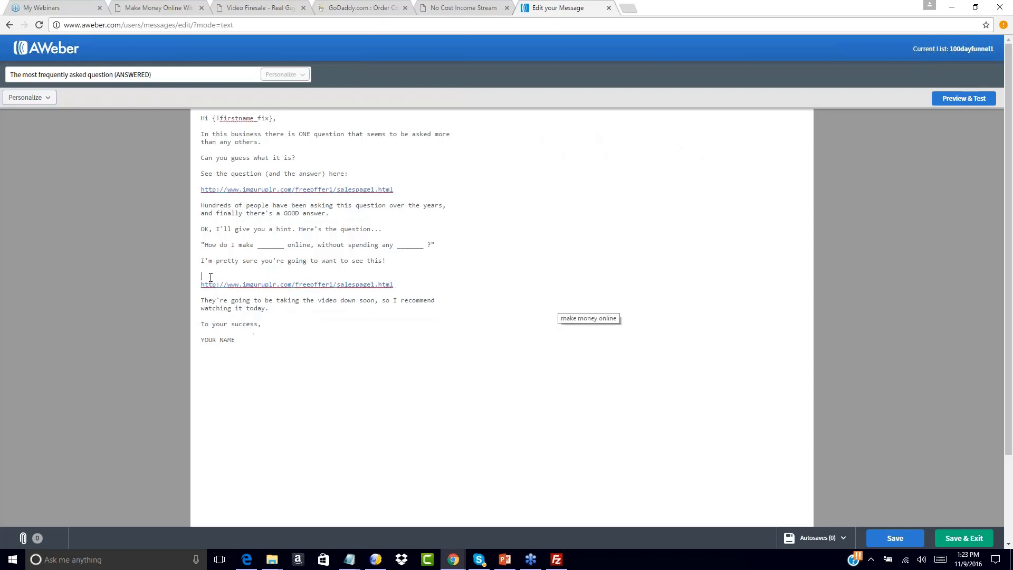
Sign the "most frequently asked question" email with the sender's full name in place of "YOUR NAME", then save and exit.
left_click_drag(201, 332, 251, 334)
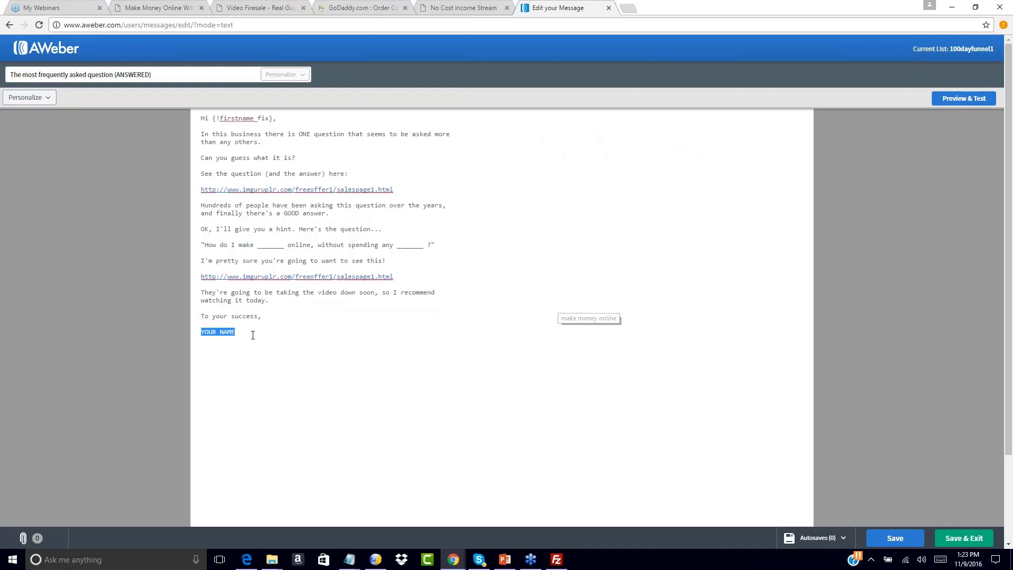
type("John Smith")
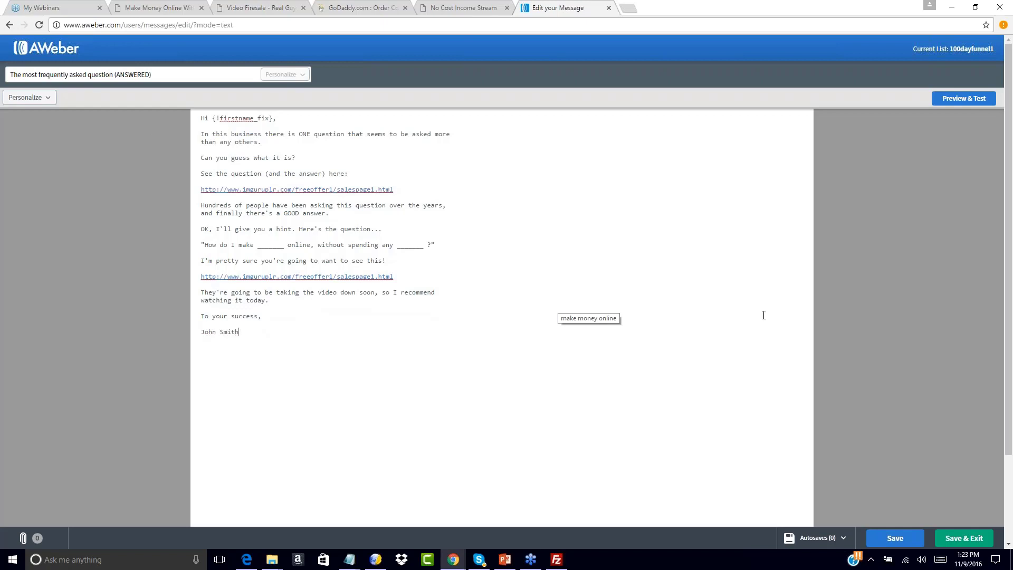
left_click(964, 538)
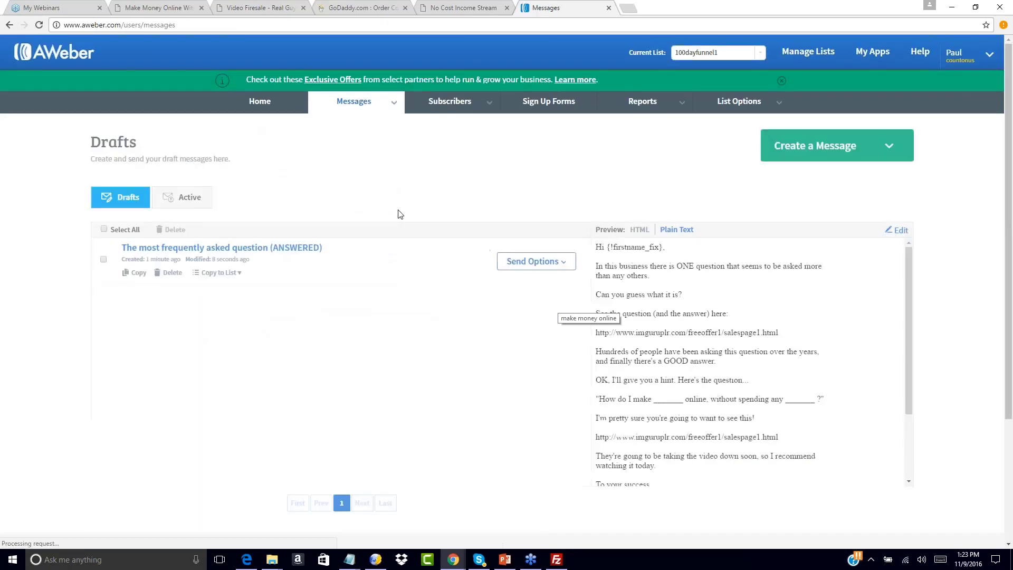
Add the draft "The most frequently asked question (ANSWERED)" to the follow-up series, sent 1 day after the previous message.
left_click(533, 261)
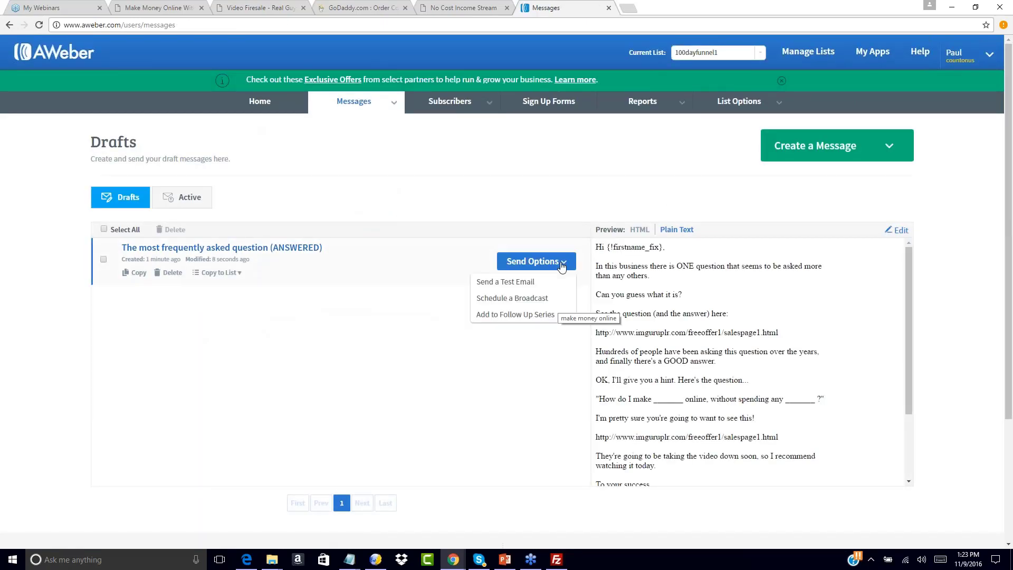
left_click(515, 312)
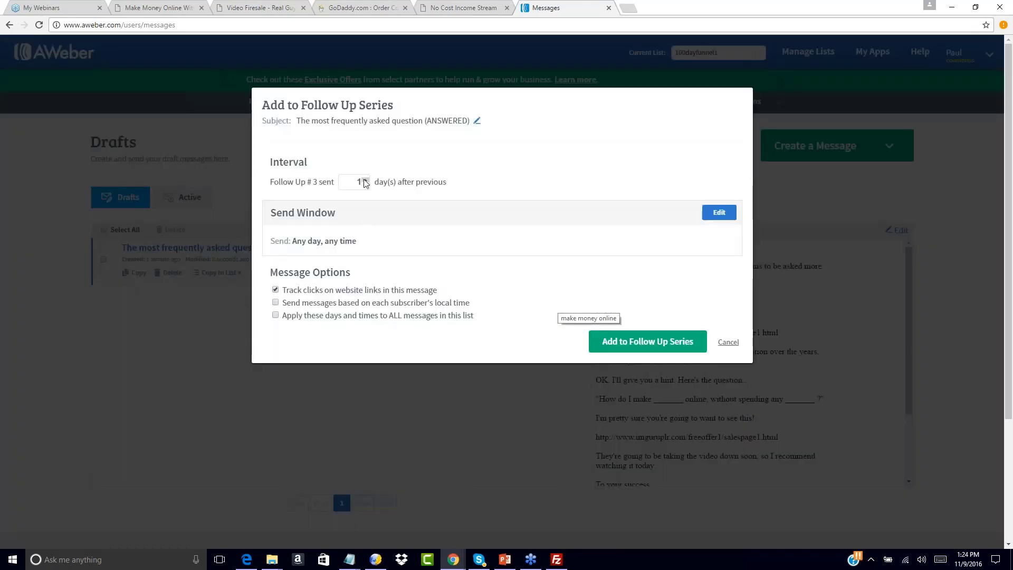
left_click(649, 341)
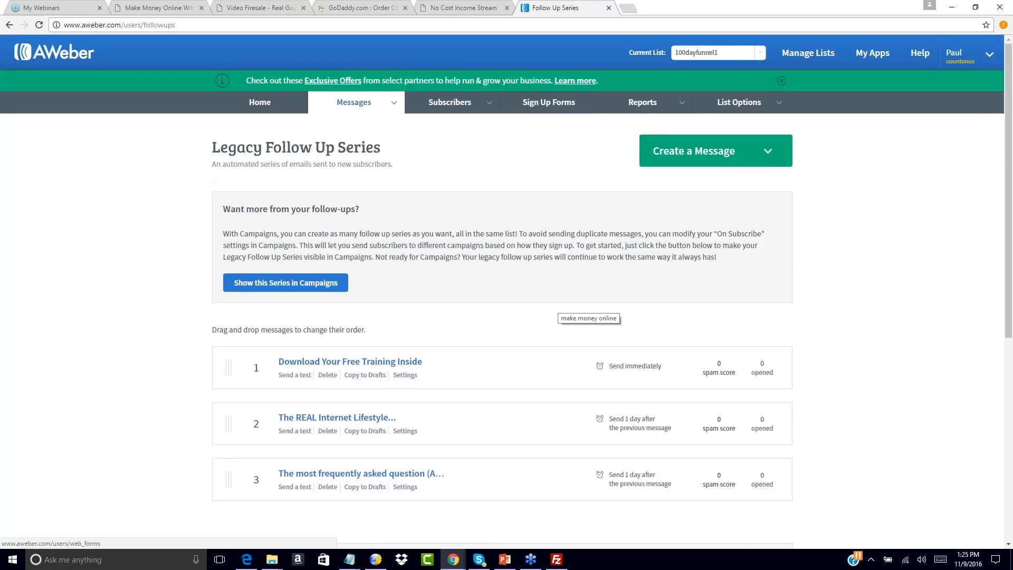
scroll(451, 321, "down", 1)
scroll(444, 264, "up", 1)
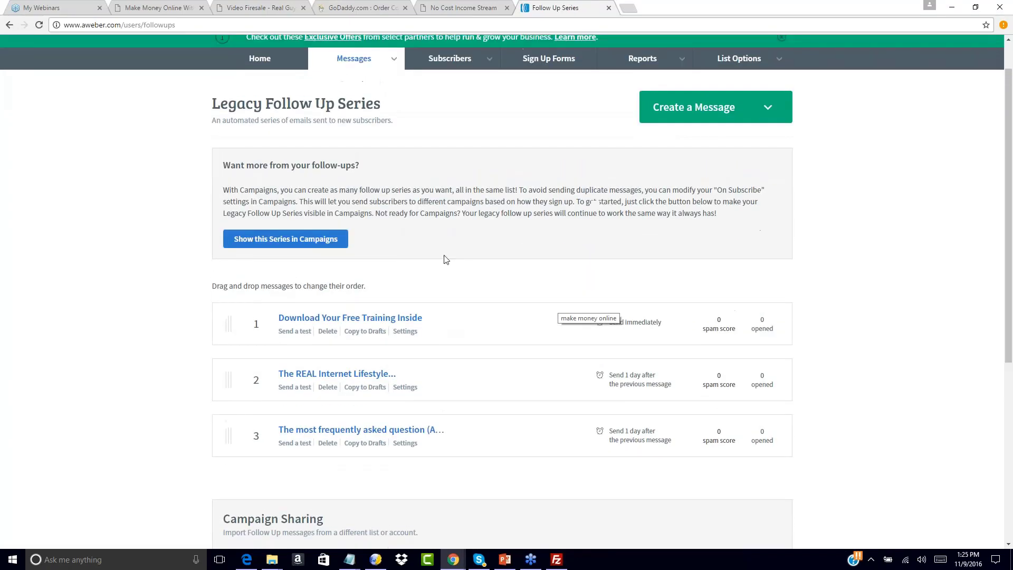
Create a new plain text message, close ncis2.0swipe3.txt, and open ncis2.0swipe6.txt from the ncis_swipes folder.
left_click(707, 107)
left_click(707, 162)
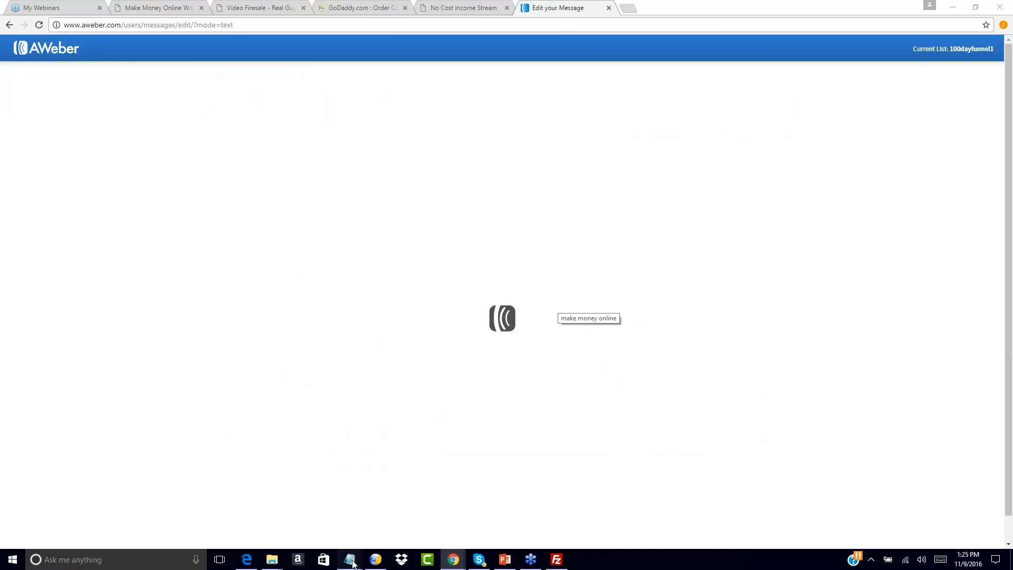
mouse_move(349, 558)
left_click(385, 514)
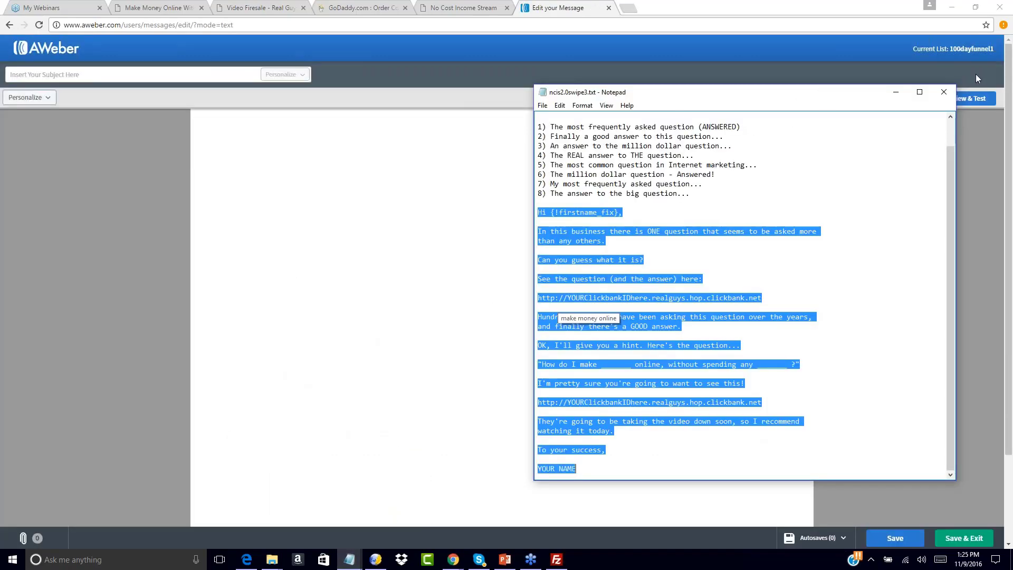
left_click(944, 92)
mouse_move(270, 562)
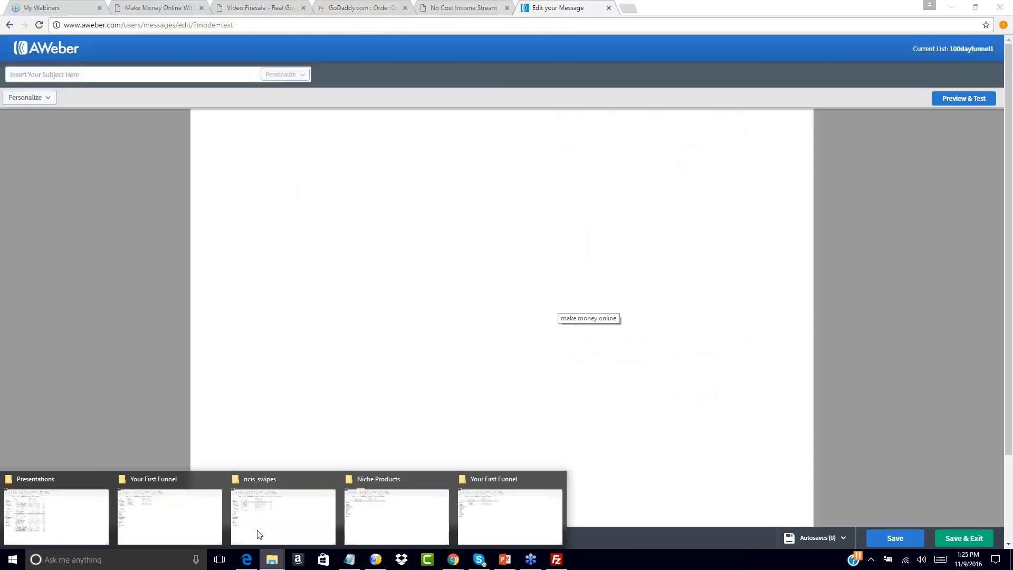
left_click(259, 535)
Copy the subject "a REAL No Cost system." from ncis2.0swipe6.txt into the new message's subject.
left_click_drag(551, 127, 684, 128)
key("ctrl+c")
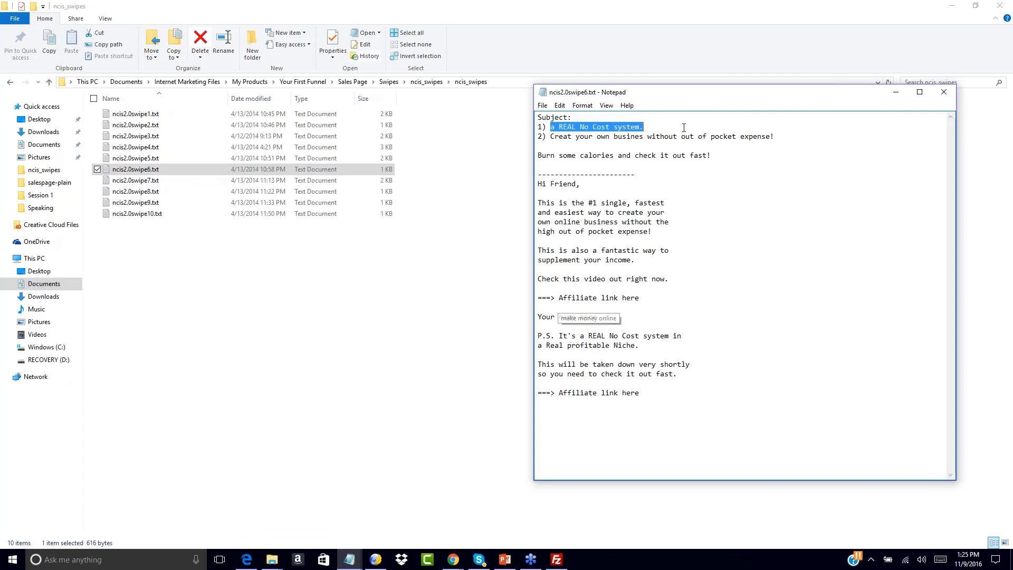
mouse_move(453, 559)
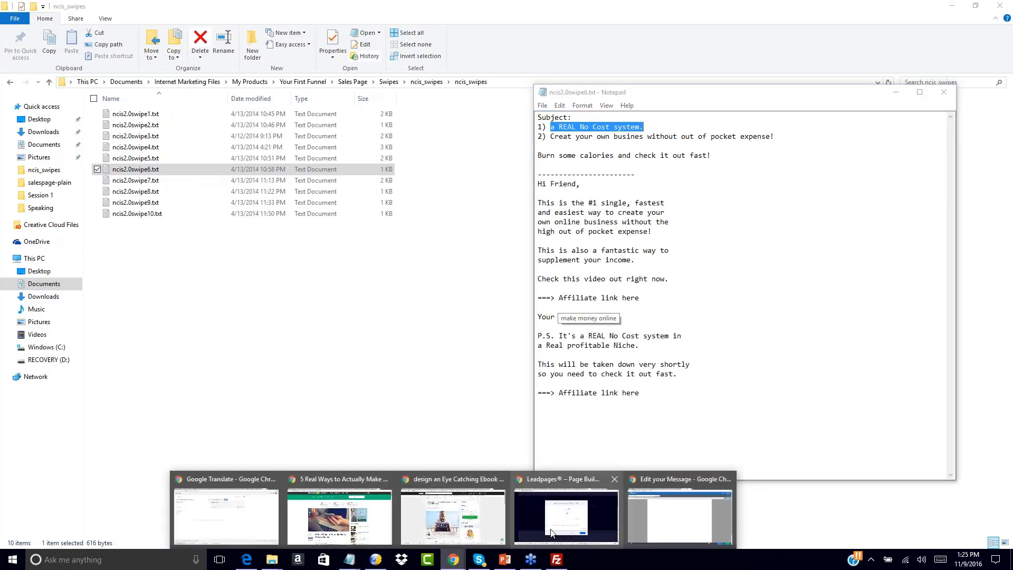
left_click(680, 517)
left_click(92, 72)
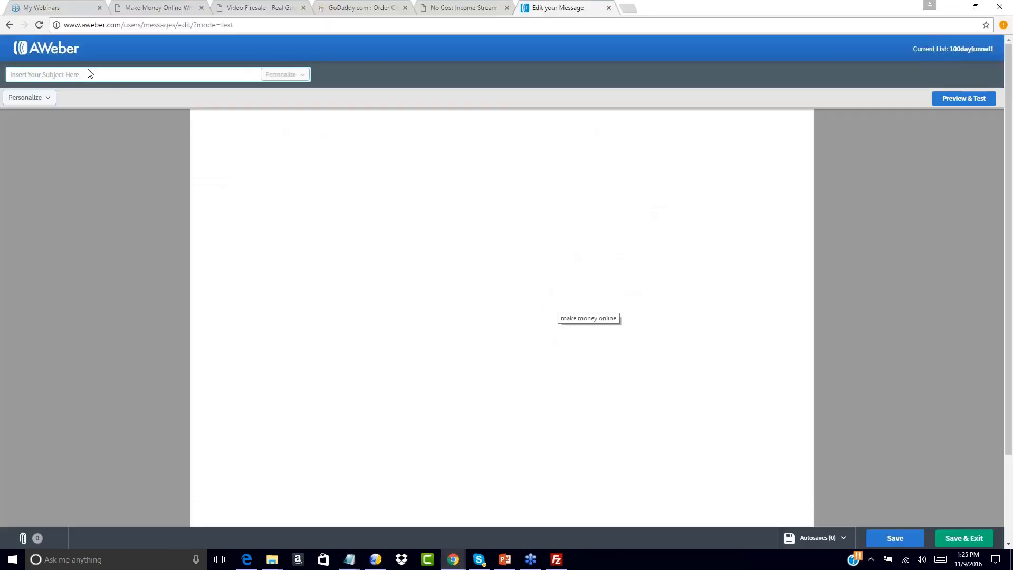
key("ctrl+v")
Copy the email text from "Hi Friend," through the last "Affiliate link here" line in ncis2.0swipe6.txt into the message body.
left_click(221, 132)
mouse_move(348, 558)
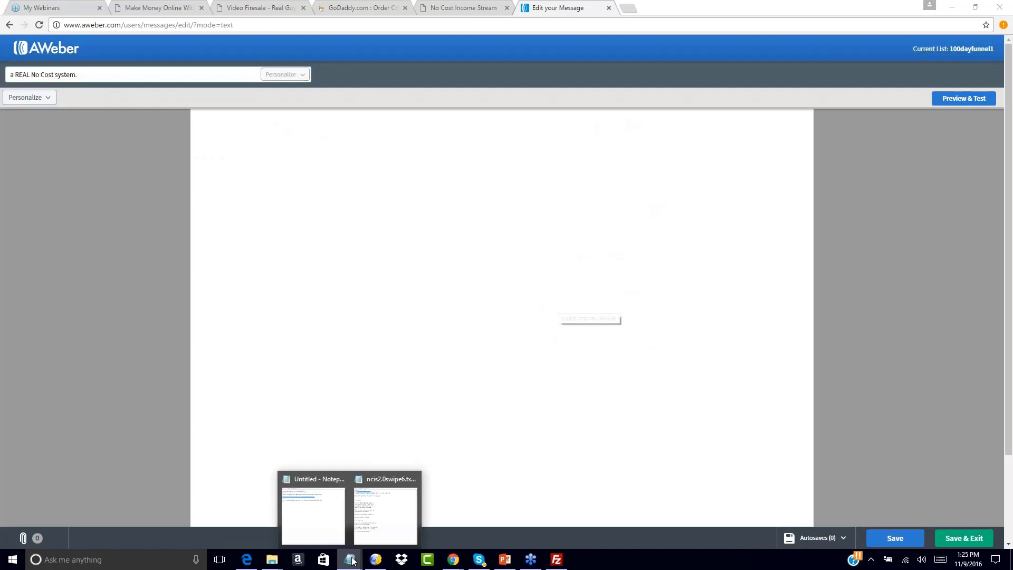
left_click(399, 520)
left_click_drag(538, 184, 653, 396)
left_click(274, 187)
key("ctrl+v")
Change the message's greeting to "Hello,".
double_click(230, 117)
key("BackSpace")
key("BackSpace")
key("BackSpace")
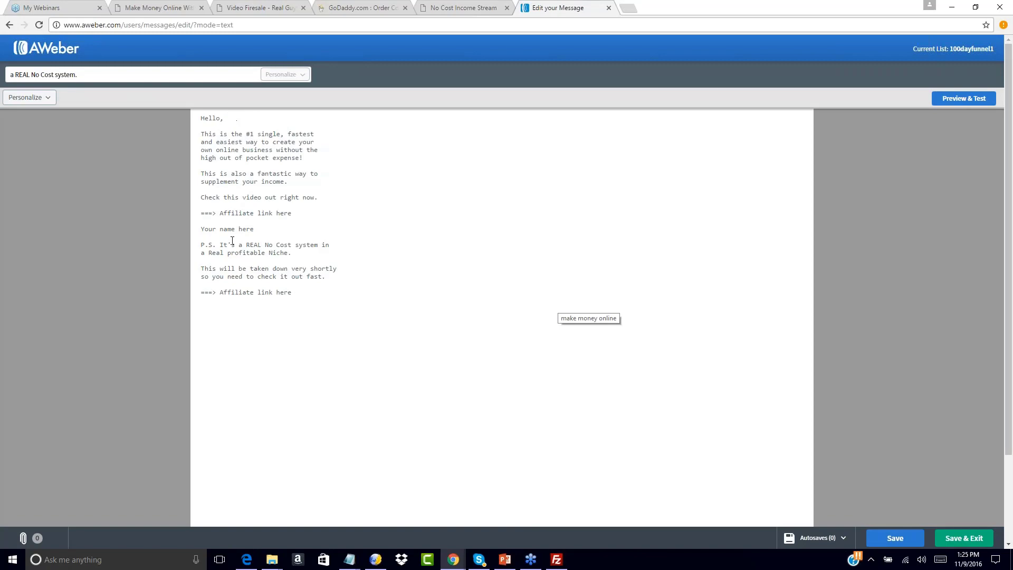
mouse_move(349, 558)
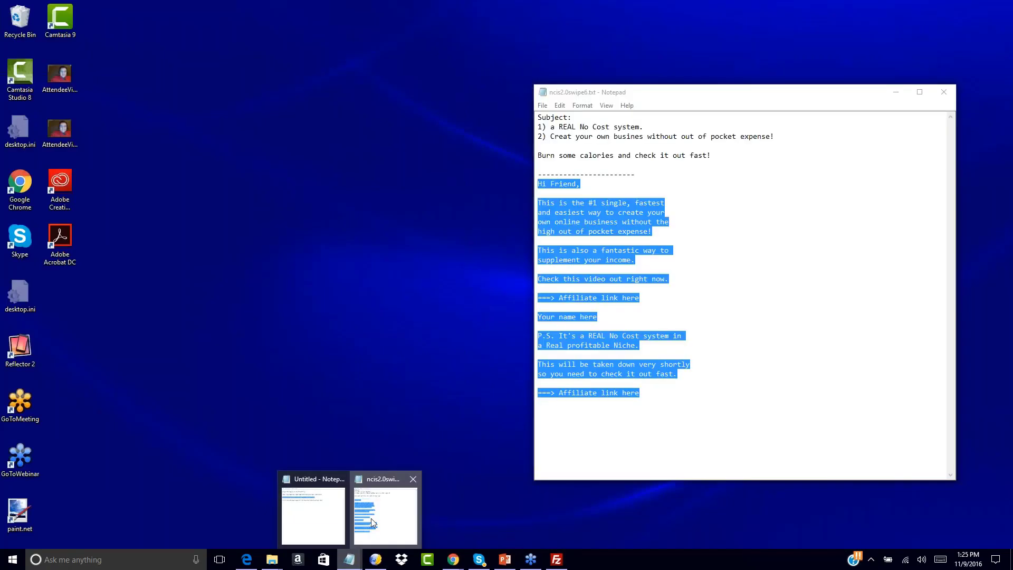
left_click(371, 518)
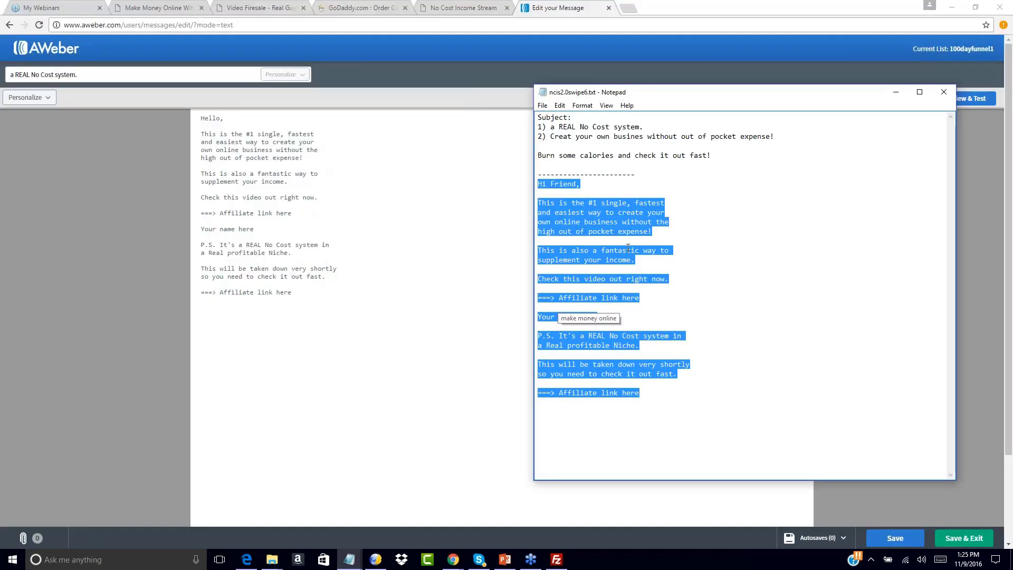
left_click(619, 278)
left_click(339, 567)
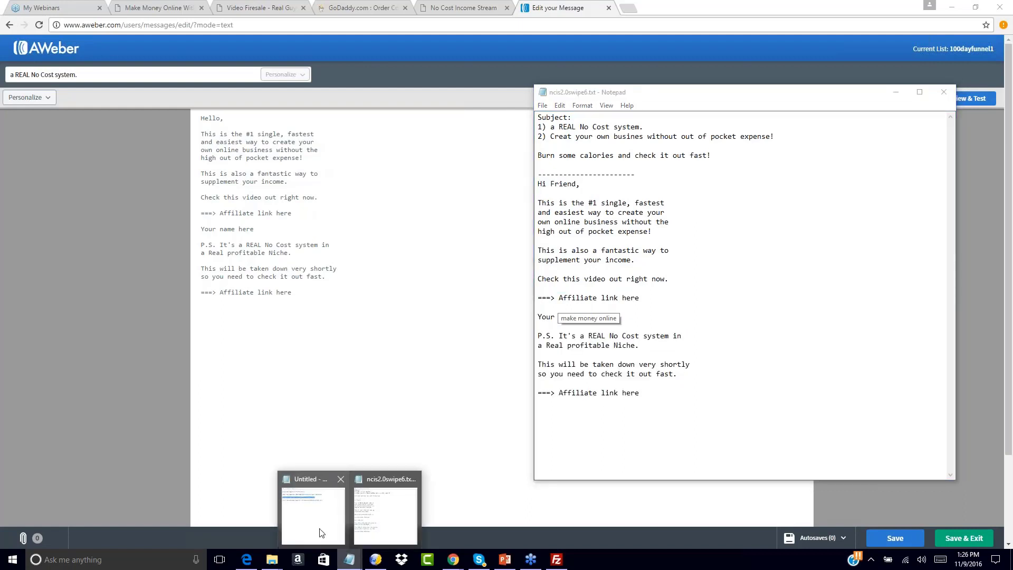
left_click(320, 527)
left_click(283, 240)
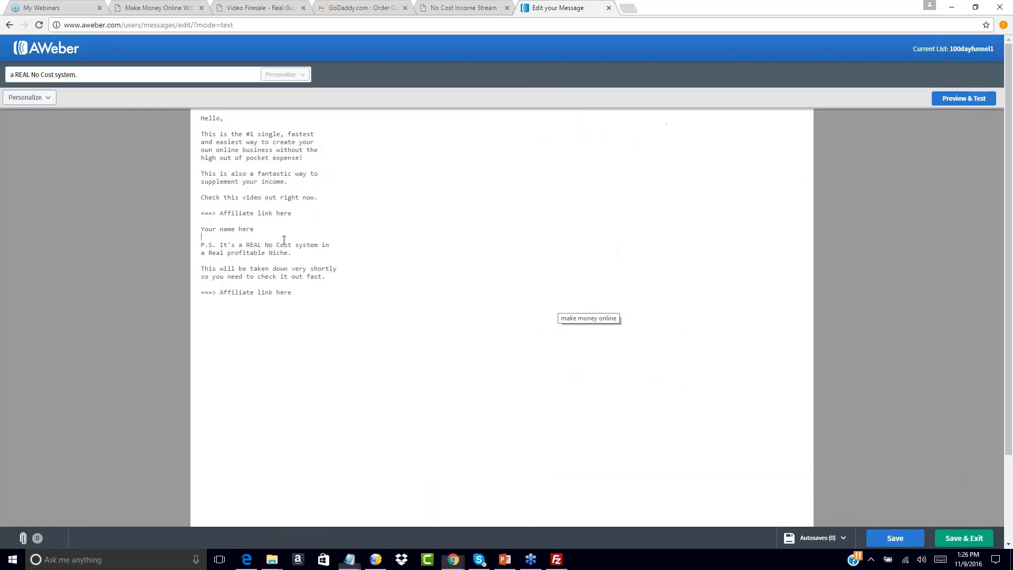
left_click_drag(298, 213, 221, 215)
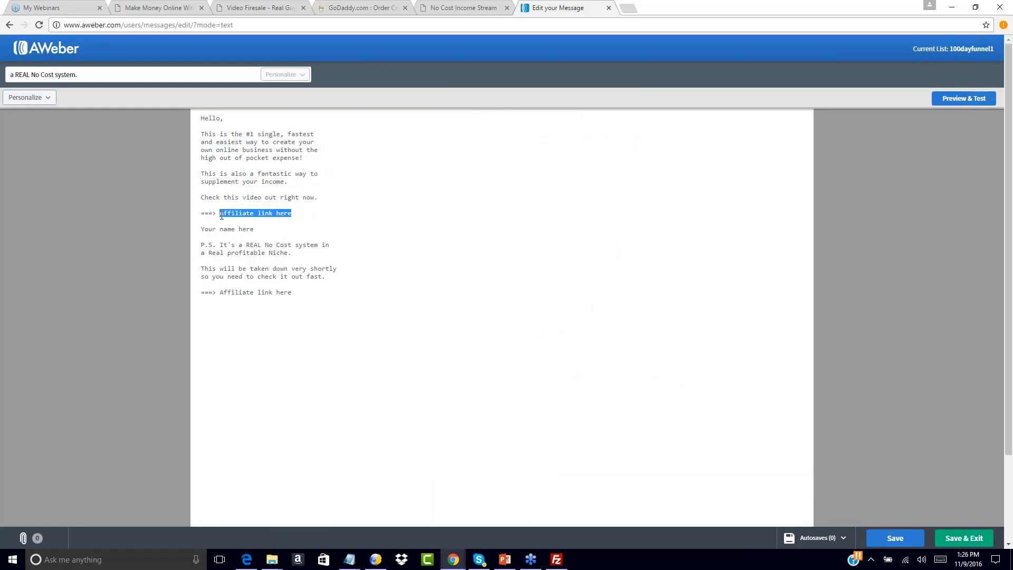
key("ctrl+v")
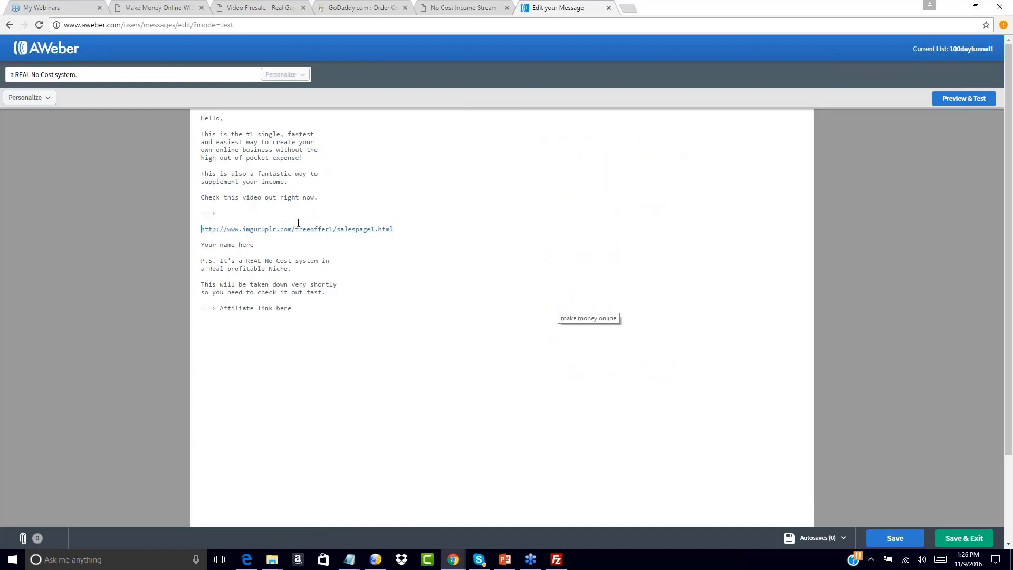
key("BackSpace")
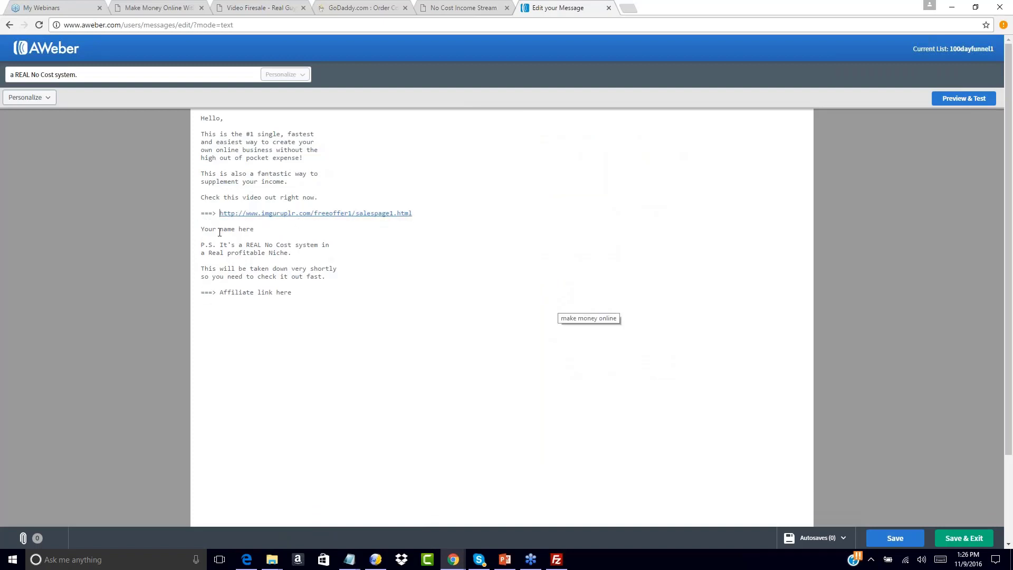
Replace "Your name here" with the closing "To Your Success," followed by a blank line and the sender's full name.
left_click_drag(249, 224, 264, 229)
type("To Your Success,")
key("Return")
key("Return")
type("John Smith")
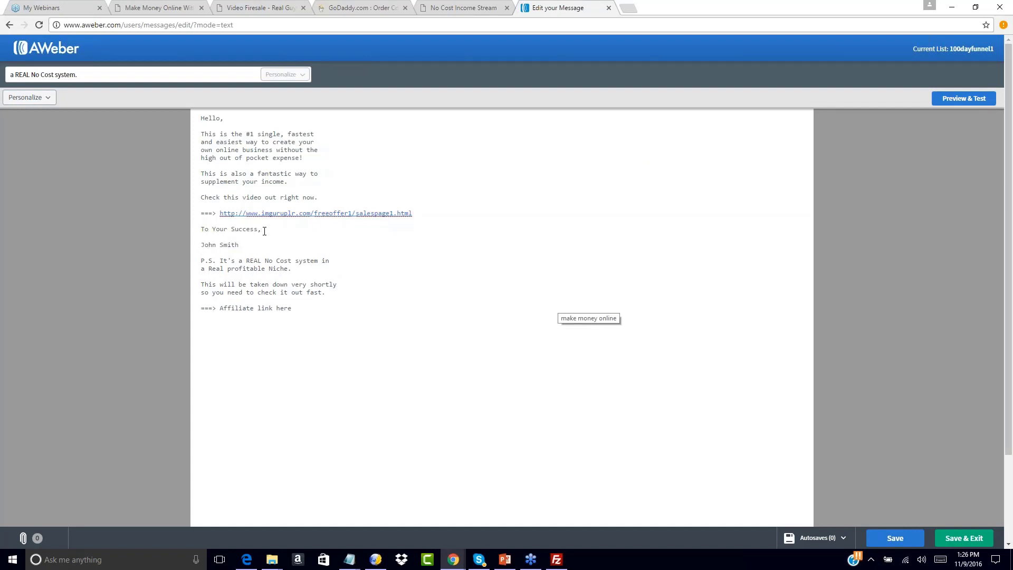
Replace the second "Affiliate link here" with the same salespage1.html URL on the arrow's line, then save and exit.
left_click_drag(221, 308, 292, 309)
key("ctrl+v")
key("BackSpace")
key("BackSpace")
key("BackSpace")
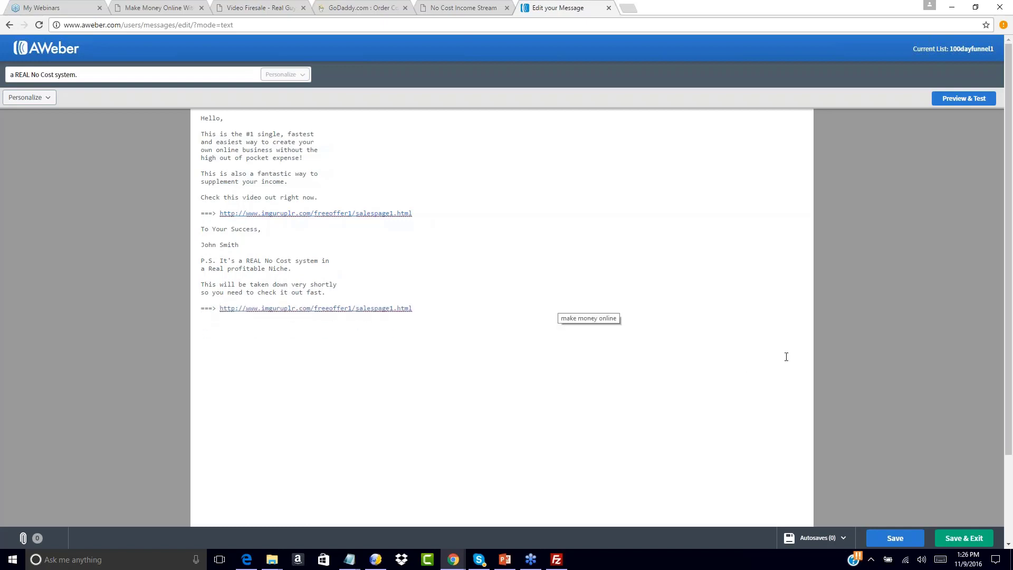
left_click(965, 543)
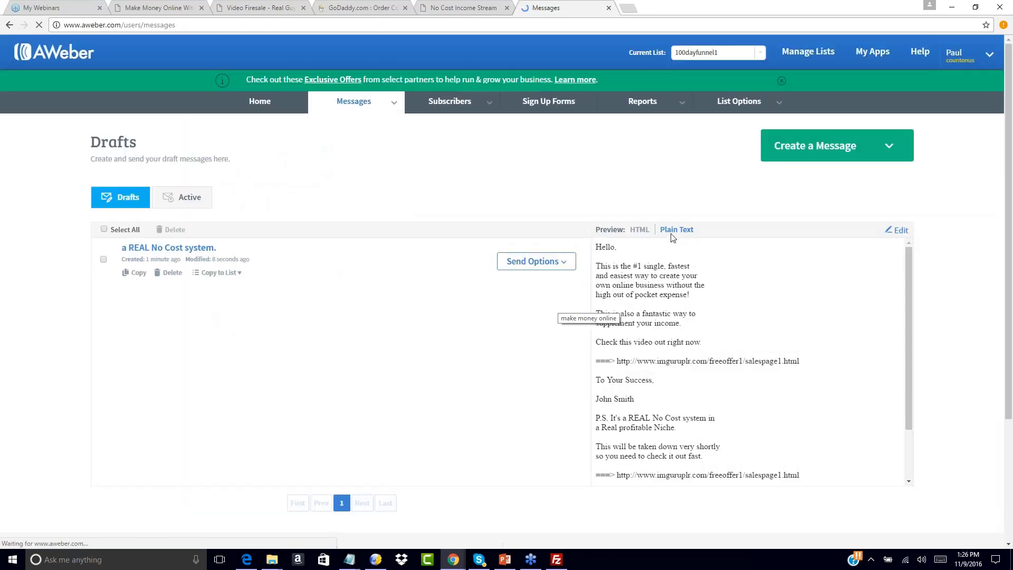
Add the draft "a REAL No Cost system." to the follow-up series, sent 2 days after the previous message.
left_click(563, 264)
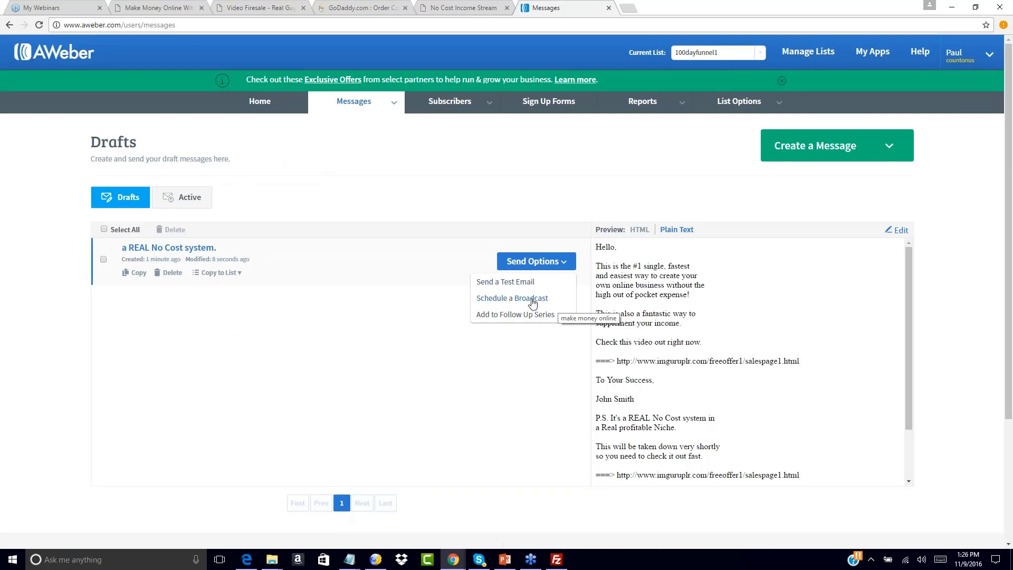
left_click(514, 316)
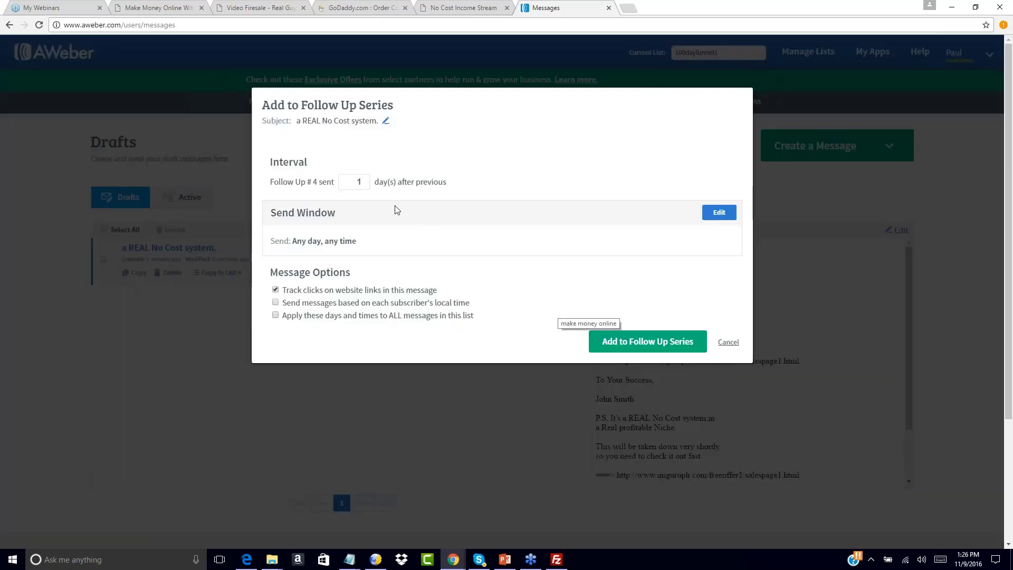
left_click(365, 179)
left_click(644, 346)
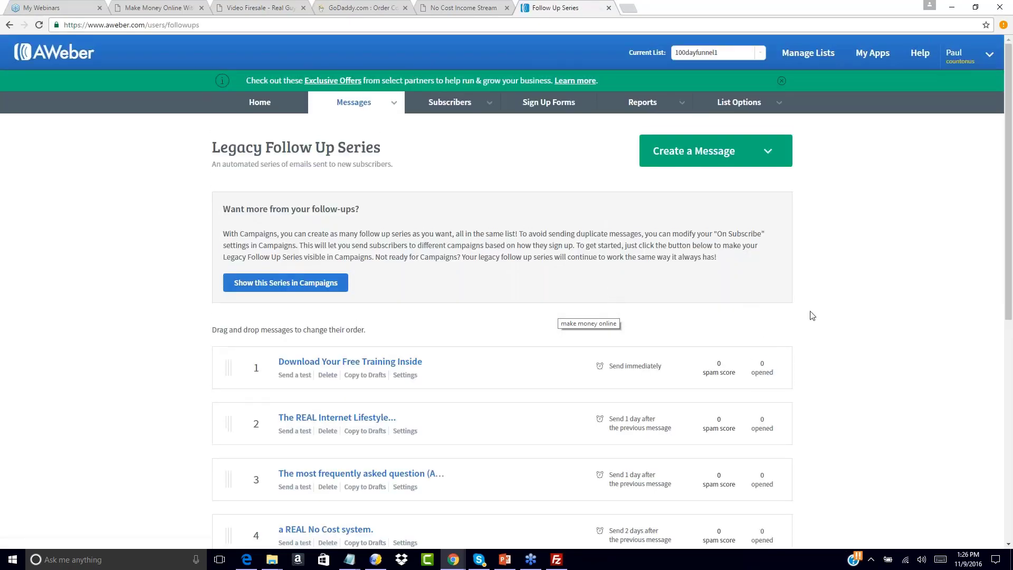
Review the order and sending intervals of the messages in the Legacy Follow Up Series.
scroll(811, 314, "down", 2)
scroll(812, 315, "down", 3)
scroll(823, 279, "up", 3)
scroll(791, 253, "down", 1)
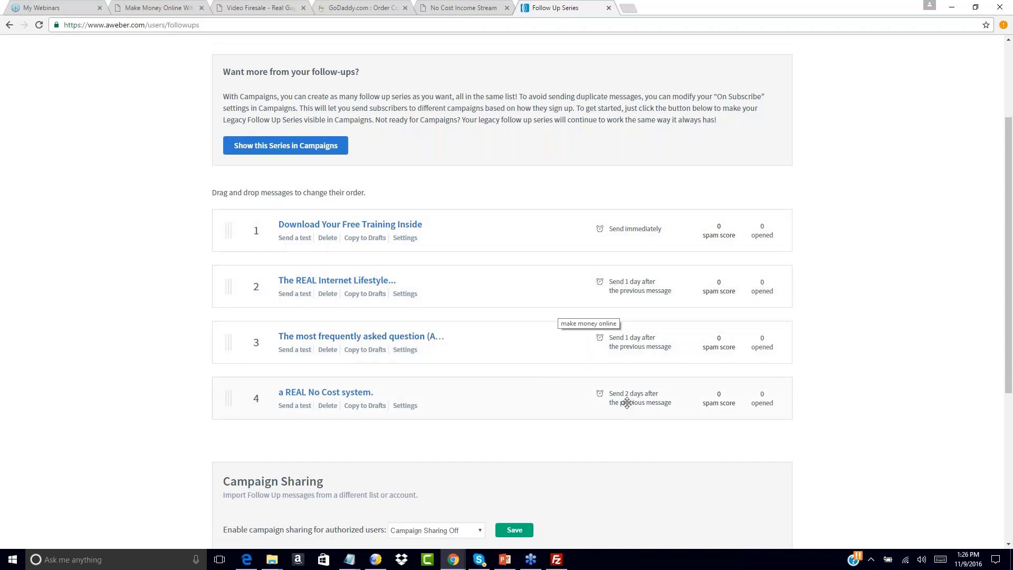
scroll(904, 265, "up", 4)
scroll(904, 264, "down", 5)
scroll(904, 265, "up", 2)
scroll(906, 266, "up", 2)
scroll(907, 265, "down", 4)
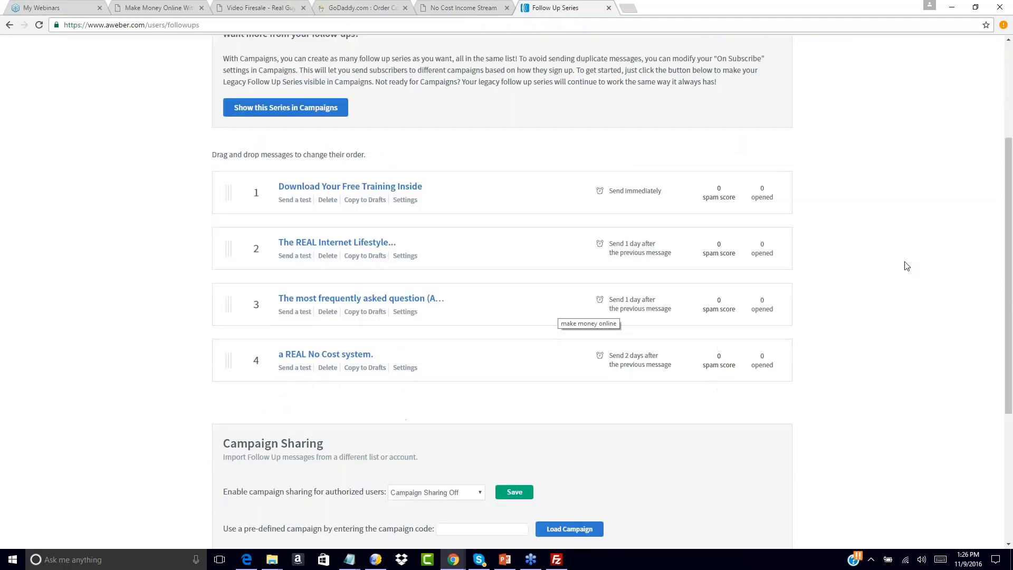
scroll(906, 265, "up", 5)
scroll(906, 266, "down", 4)
scroll(906, 265, "up", 1)
scroll(906, 265, "down", 2)
scroll(906, 265, "up", 6)
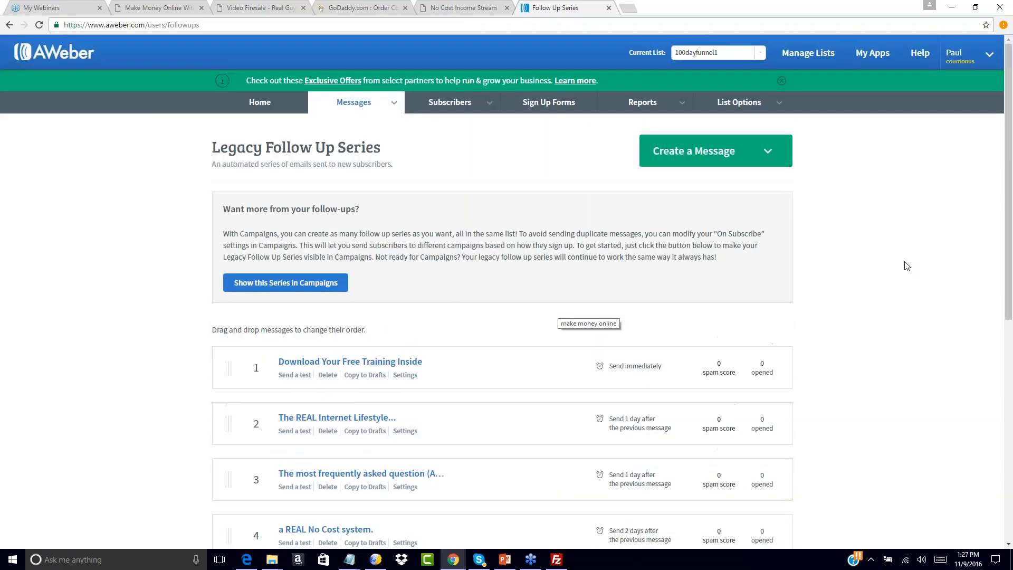
left_click(448, 7)
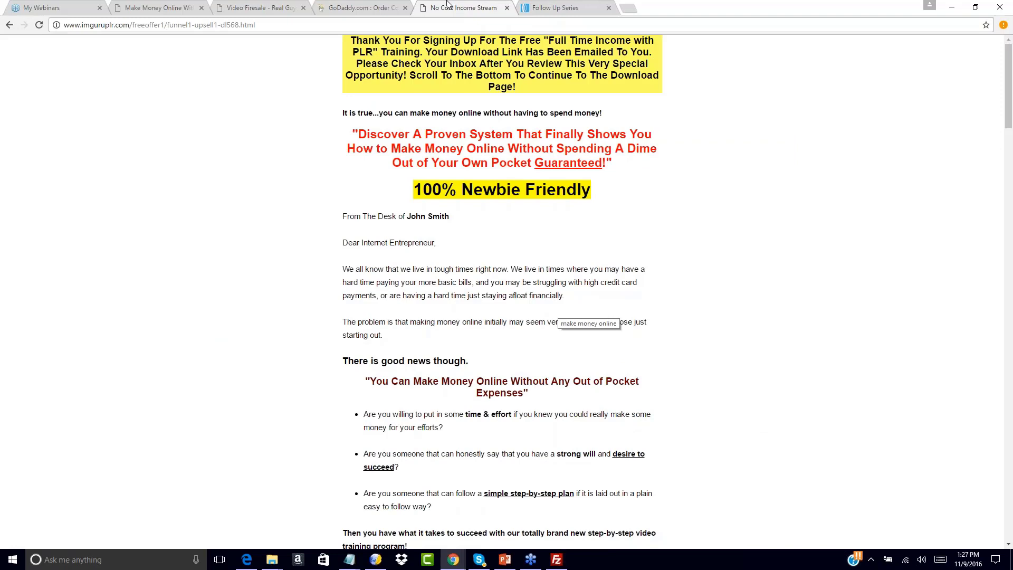
left_click(10, 25)
right_click(15, 27)
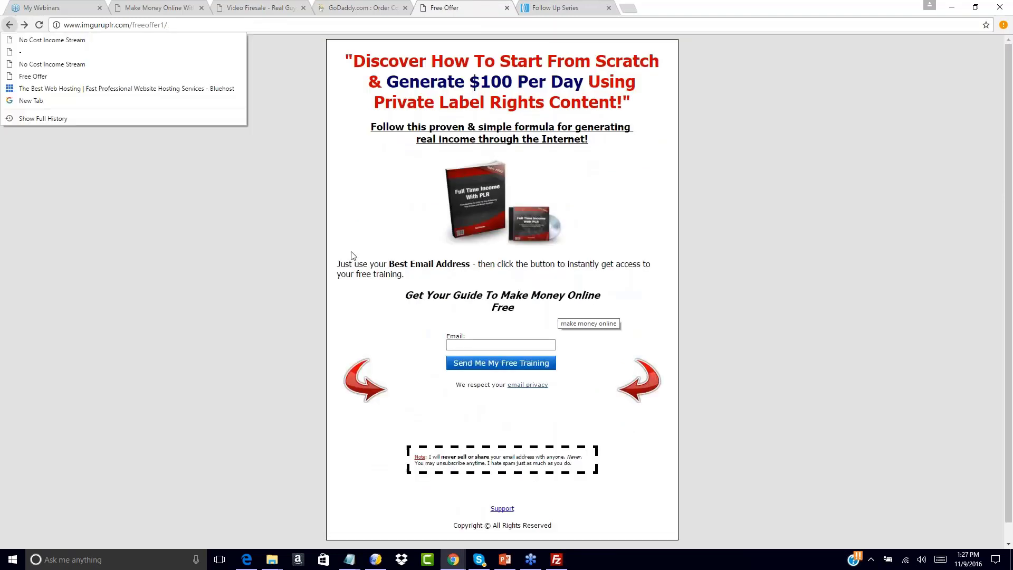
left_click(385, 183)
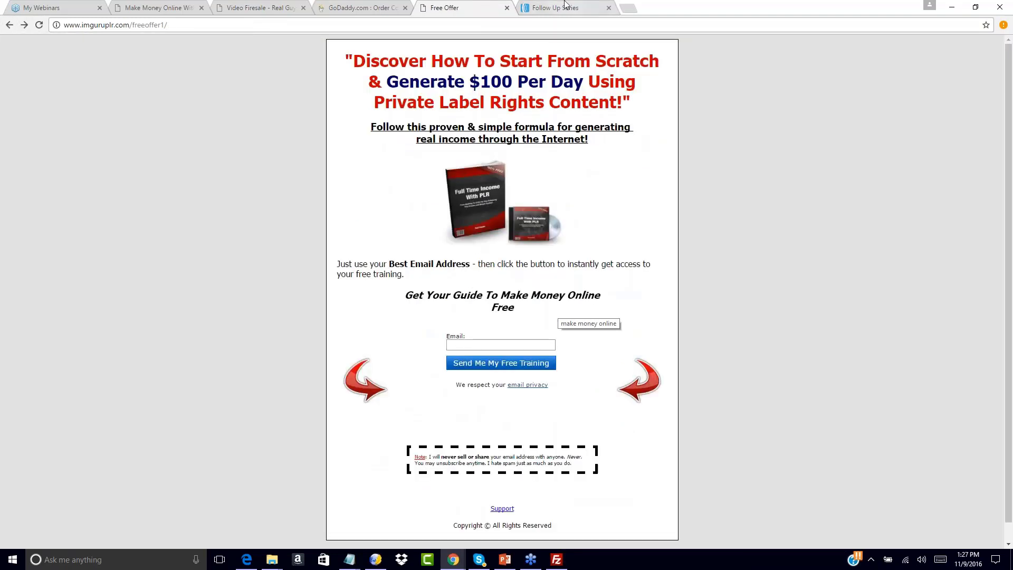
left_click(459, 345)
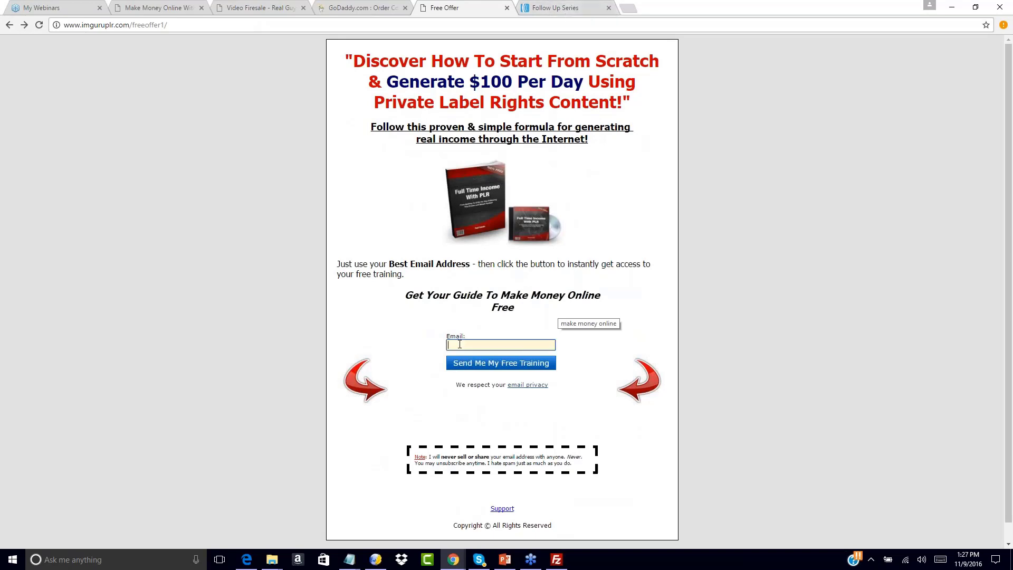
Return to the Legacy Follow Up Series page and look over the sequence new subscribers receive.
left_click(544, 6)
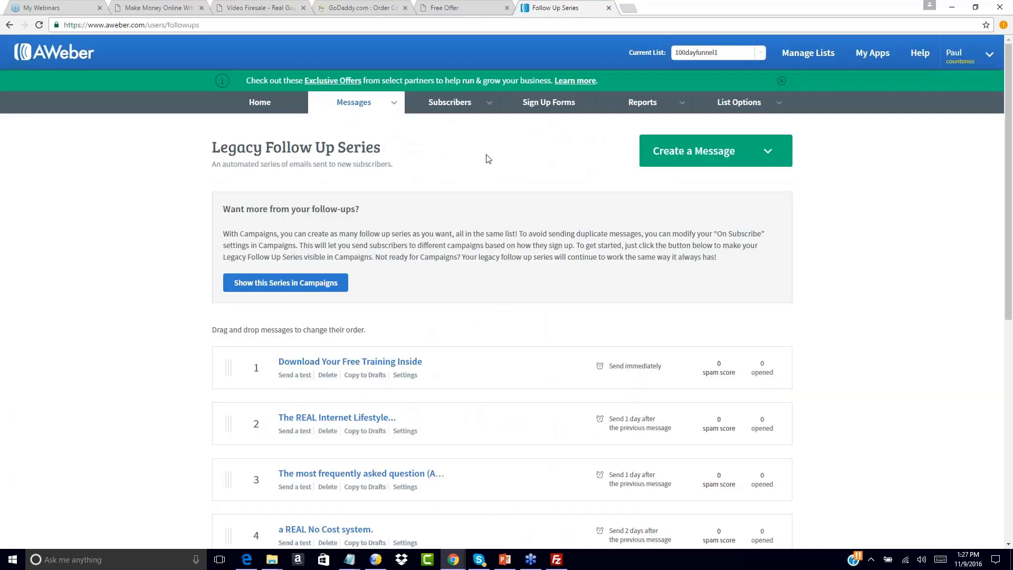
scroll(386, 322, "down", 3)
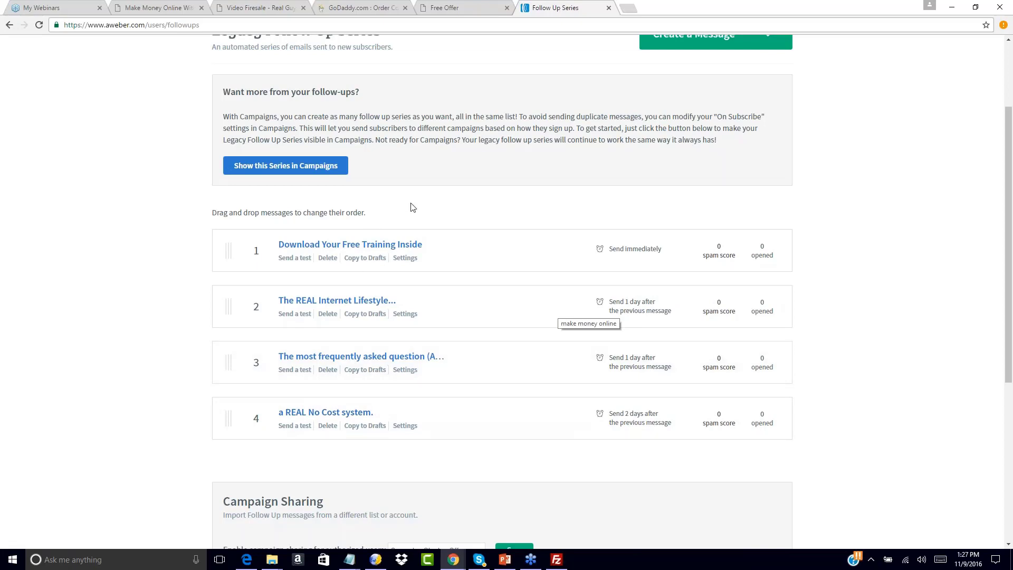
scroll(456, 225, "up", 3)
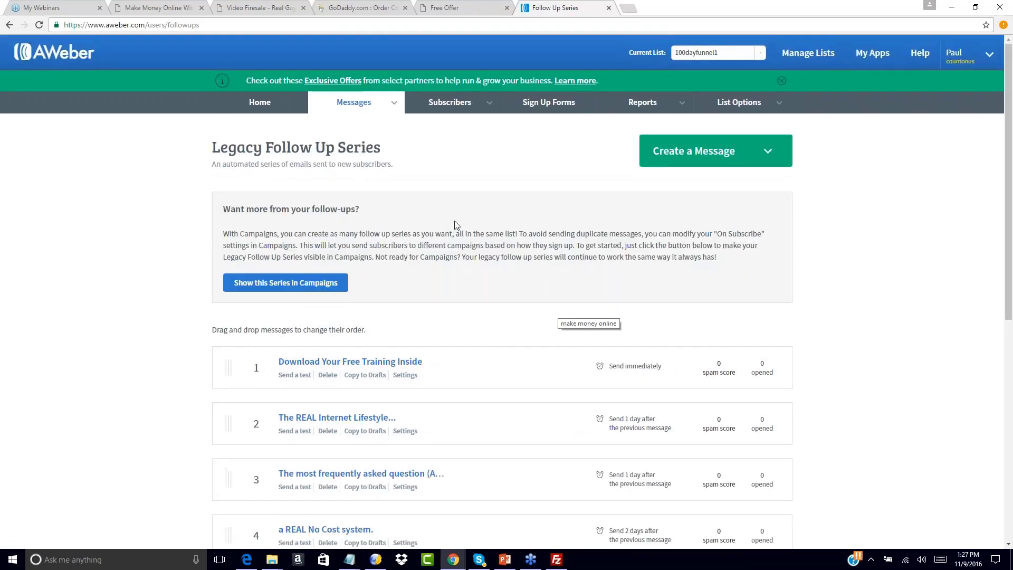
Show the Free Offer opt-in page, then return to the Legacy Follow Up Series and look through its messages.
left_click(477, 8)
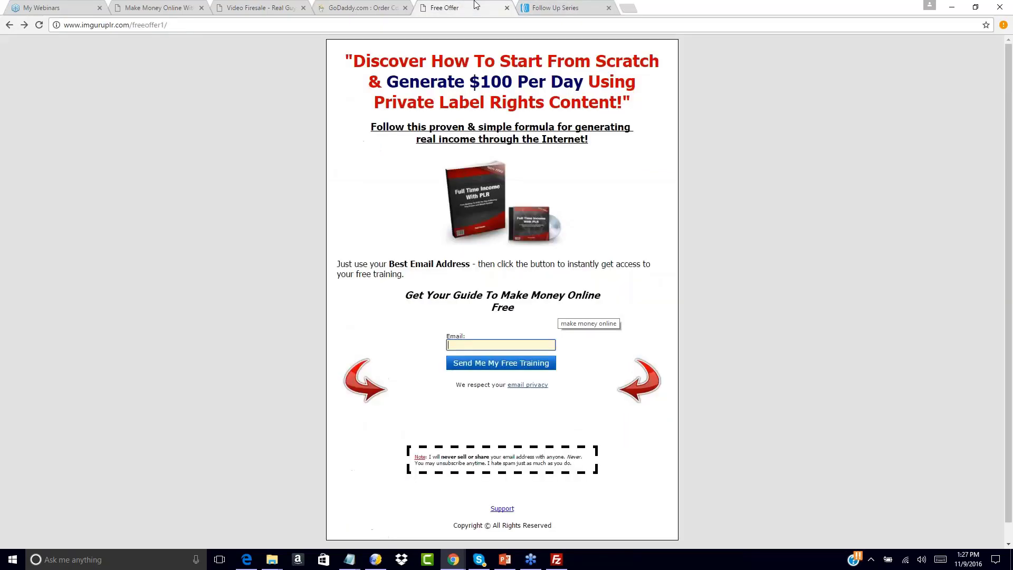
left_click(554, 7)
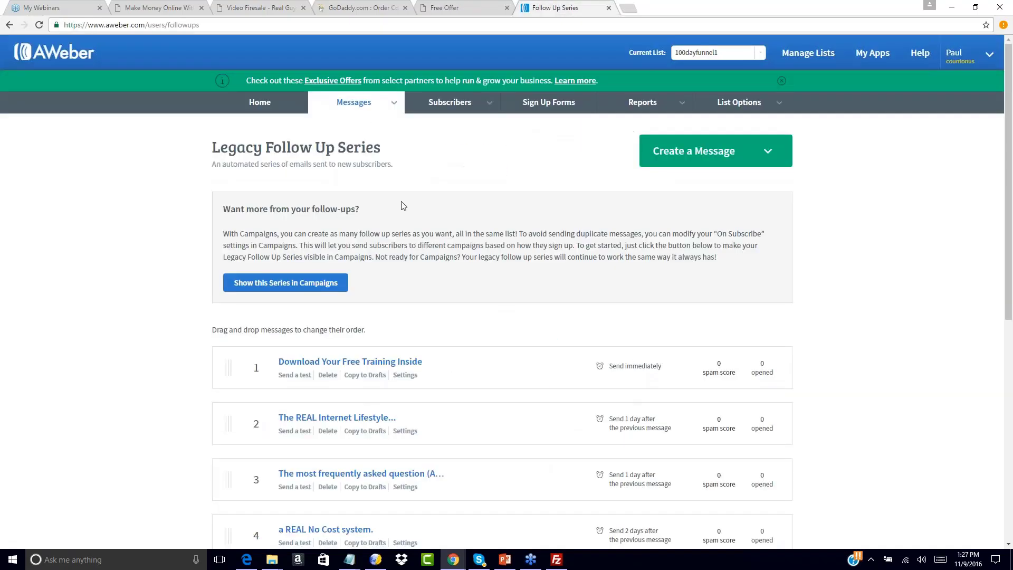
scroll(425, 268, "down", 2)
scroll(425, 268, "down", 5)
scroll(425, 268, "up", 7)
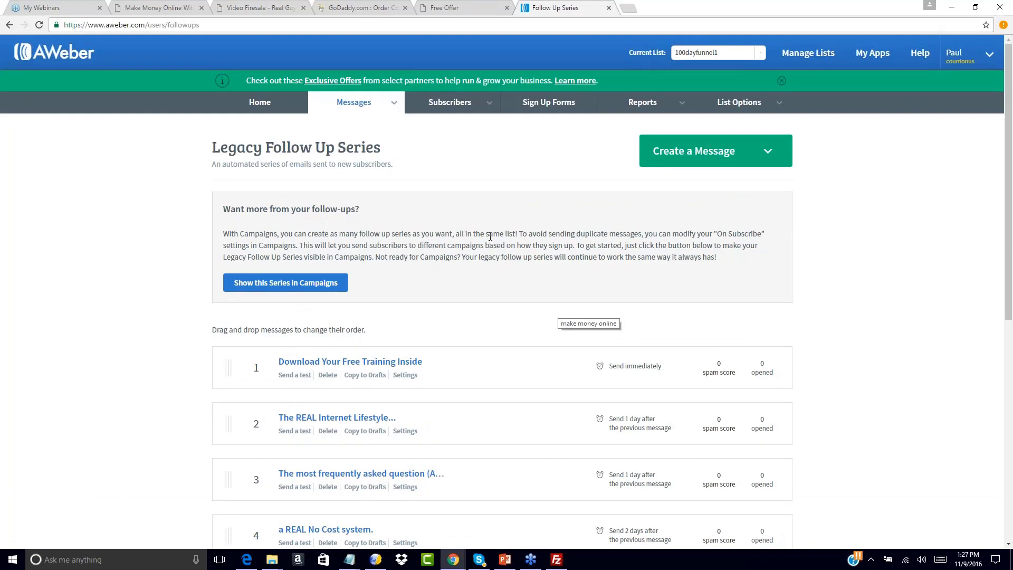
Reload the Free Offer opt-in page and submit its form with your own email address to test the signup.
left_click(485, 4)
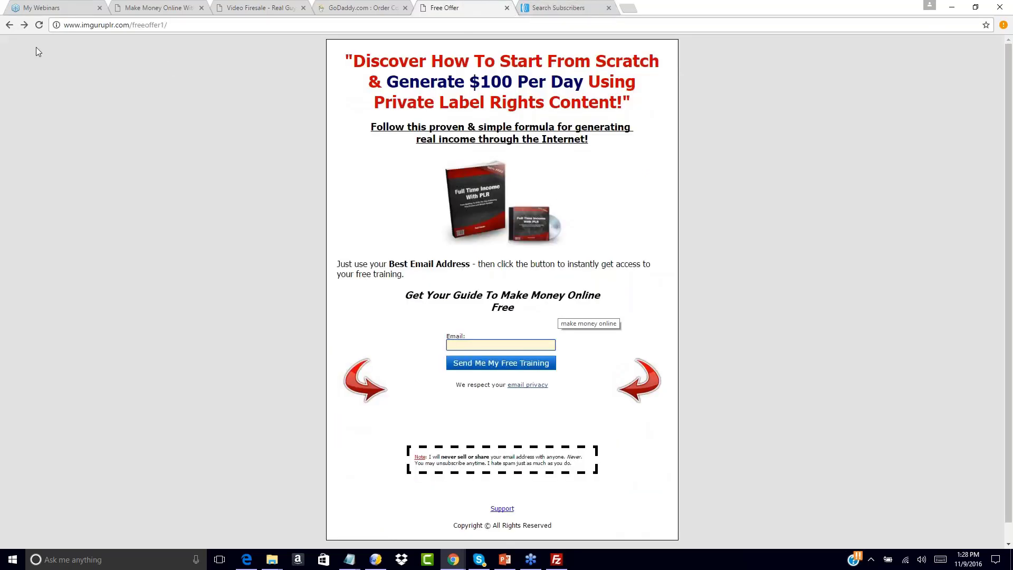
left_click(39, 25)
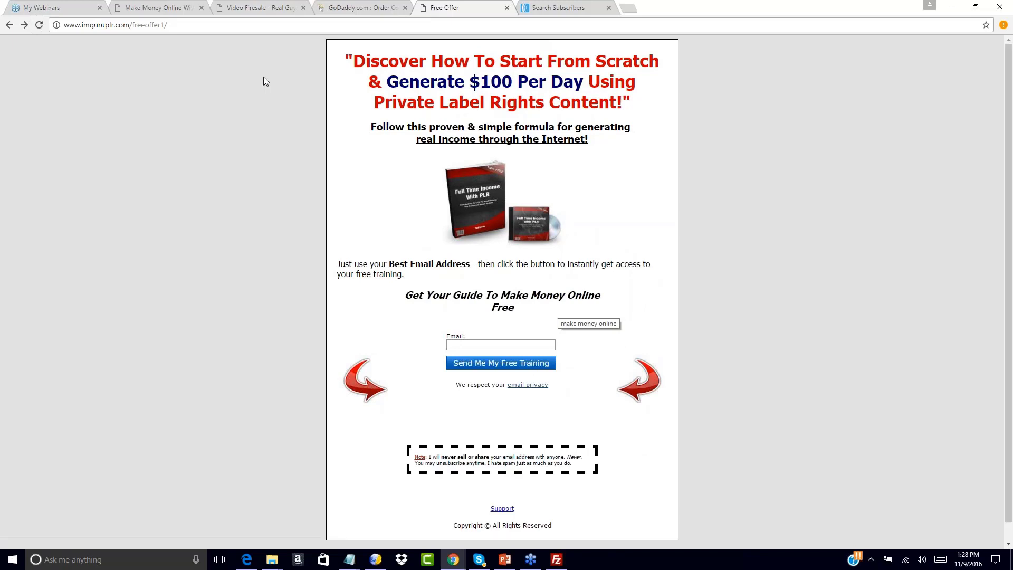
mouse_move(452, 557)
left_click(462, 346)
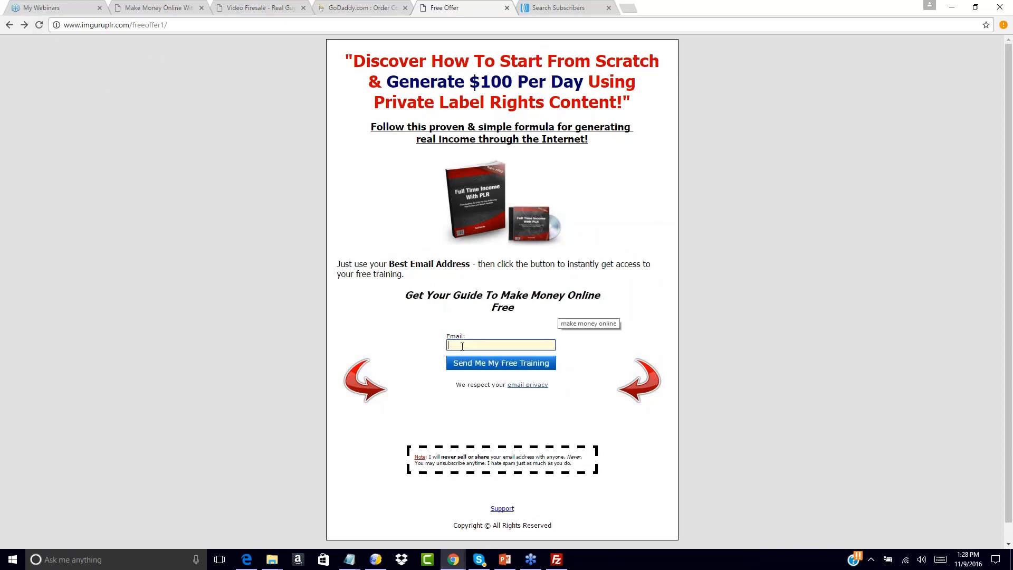
type("paul")
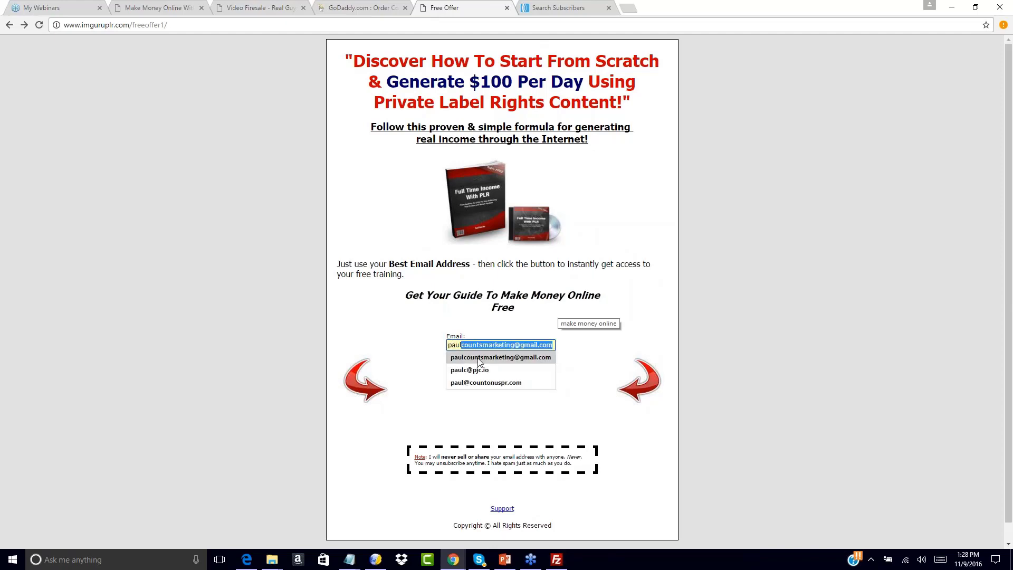
left_click(489, 356)
left_click(496, 360)
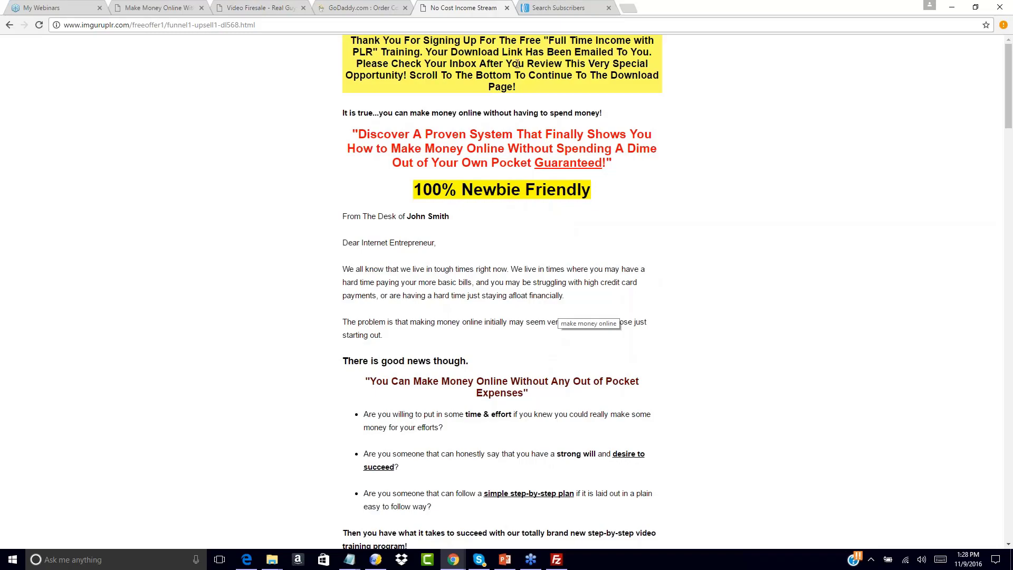
Go through the No Cost Income Stream upsell page and decline the special upgrade opportunity near its end.
scroll(467, 162, "down", 20)
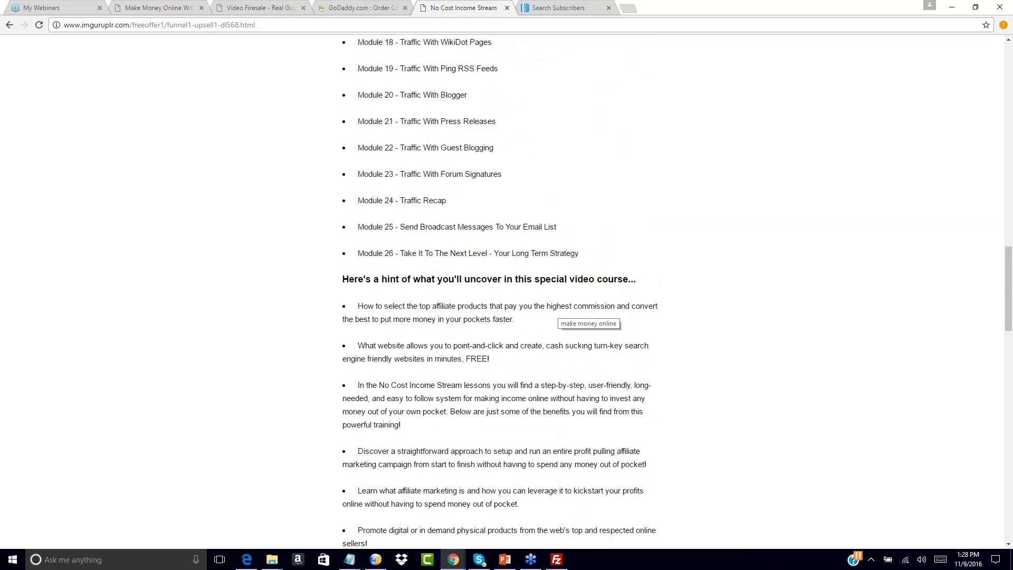
scroll(459, 309, "down", 15)
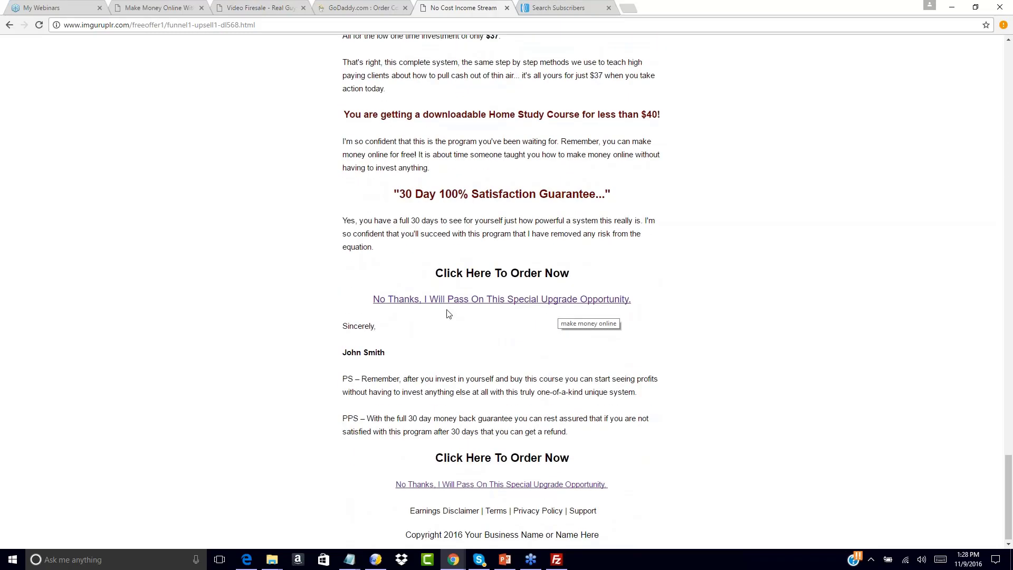
left_click(459, 308)
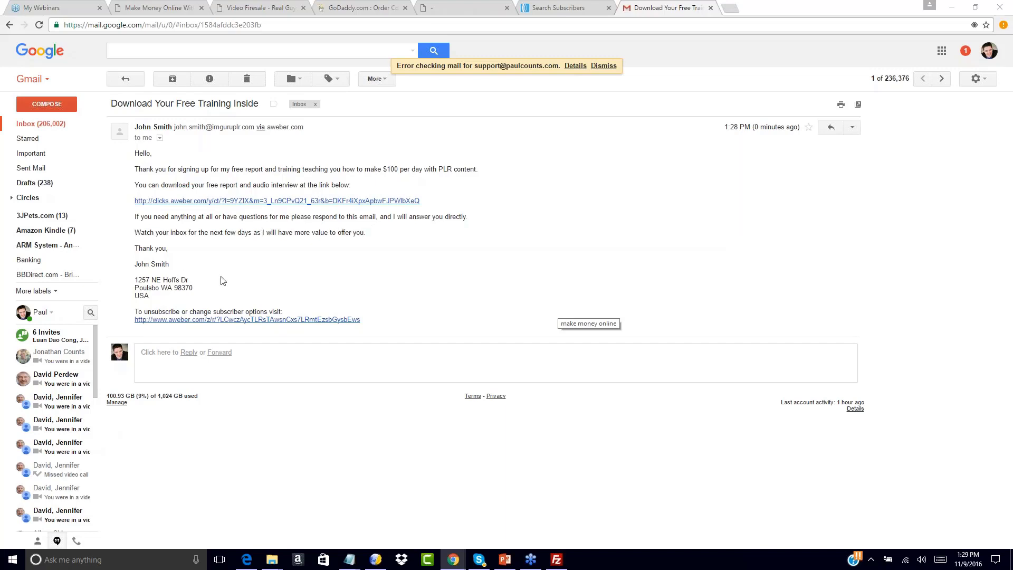
Follow the download link in the "Download Your Free Training Inside" email and check the address of the page it opens.
left_click(204, 201)
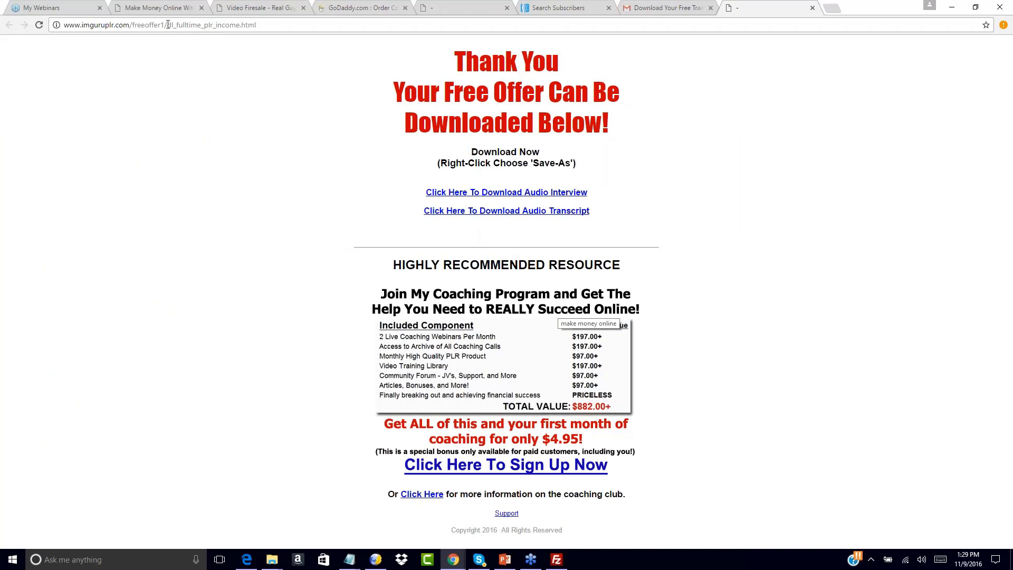
left_click_drag(168, 25, 238, 25)
left_click(336, 183)
Return to AWeber, open the Legacy Follow Up Series for list 100dayfunnel1 and review its four messages.
left_click(594, 6)
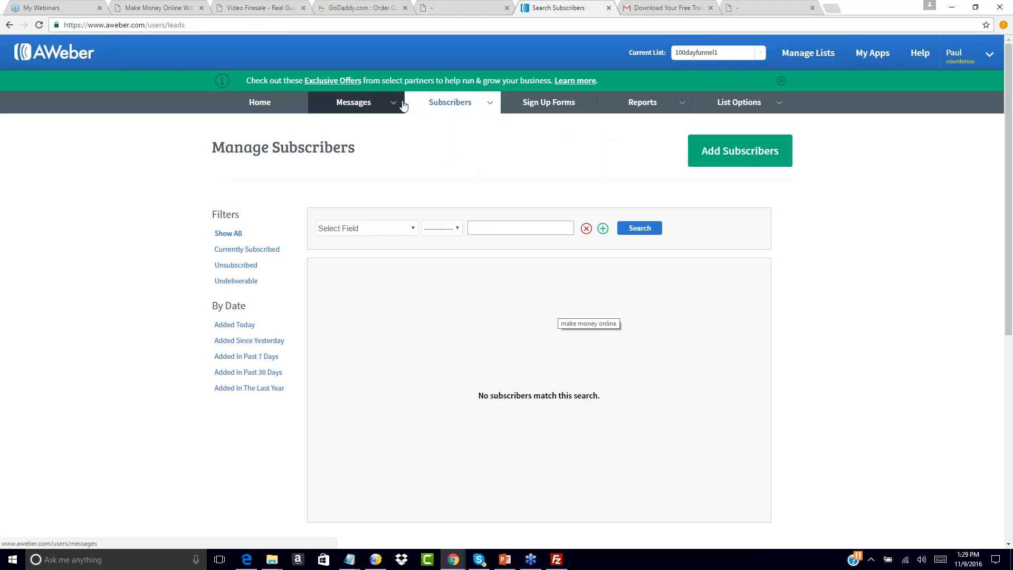
mouse_move(385, 105)
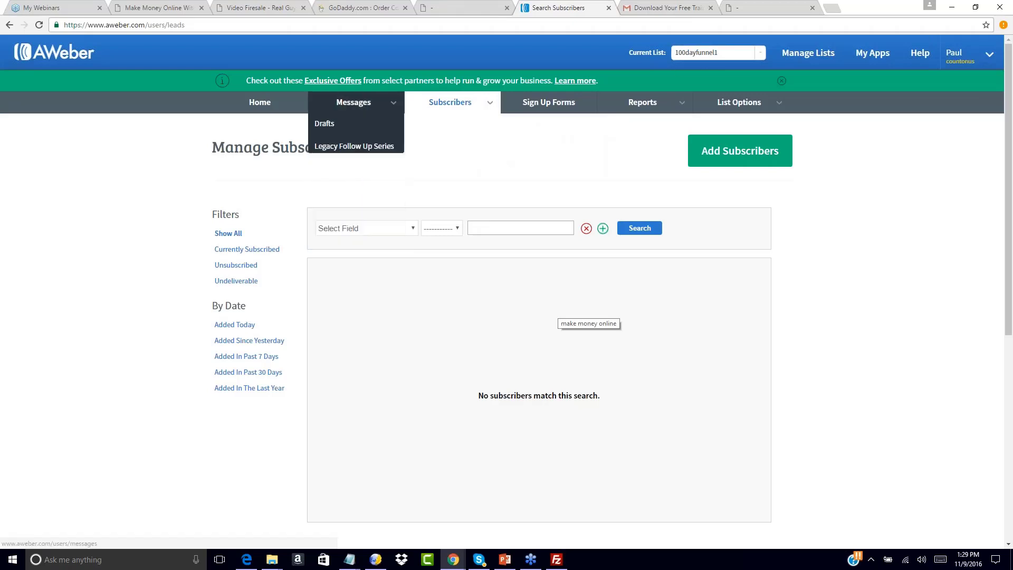
left_click(354, 146)
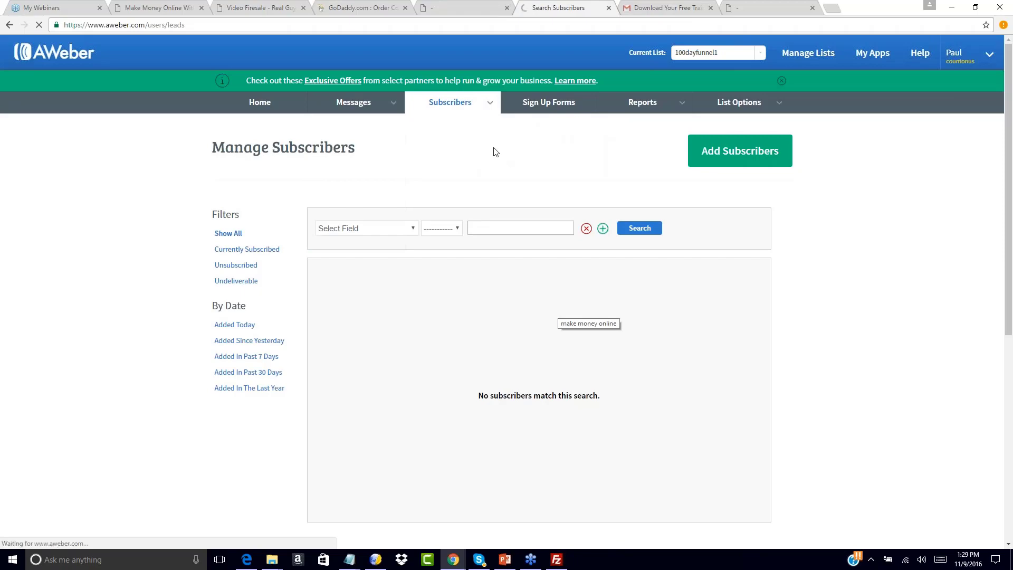
scroll(543, 231, "down", 2)
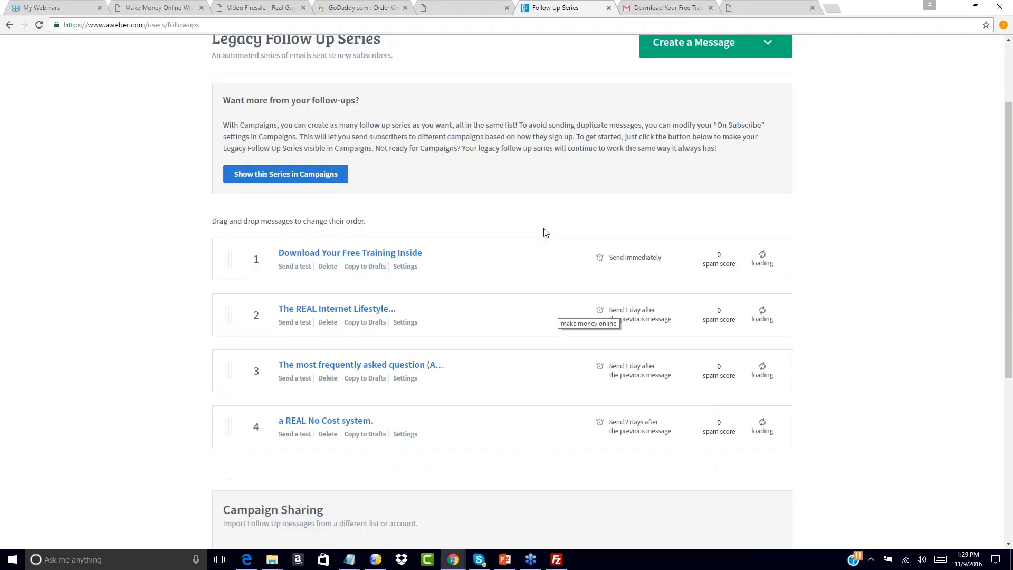
scroll(545, 232, "up", 2)
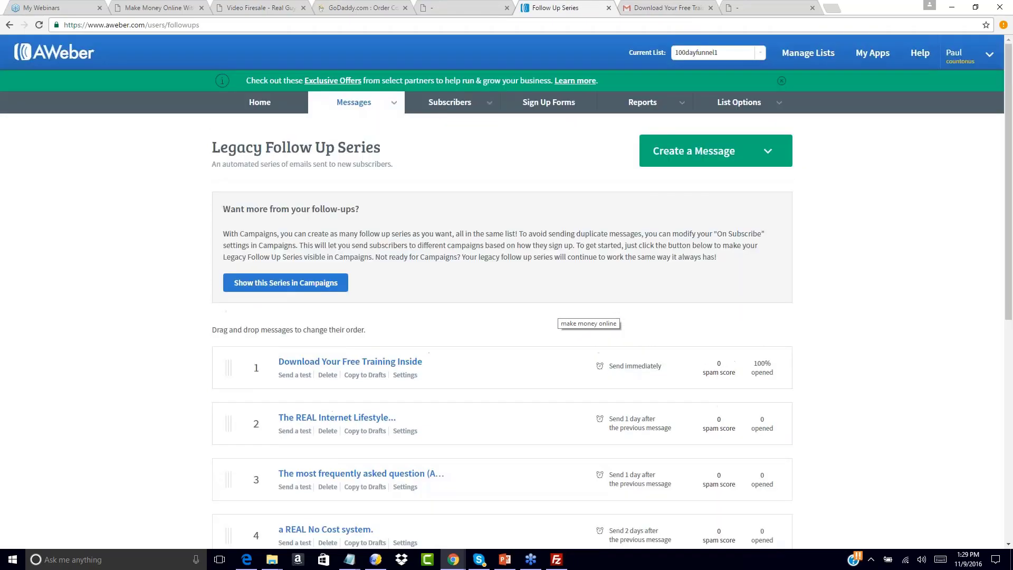
Compare the free offer download page with the Legacy Follow Up Series and return to the download page.
left_click(466, 7)
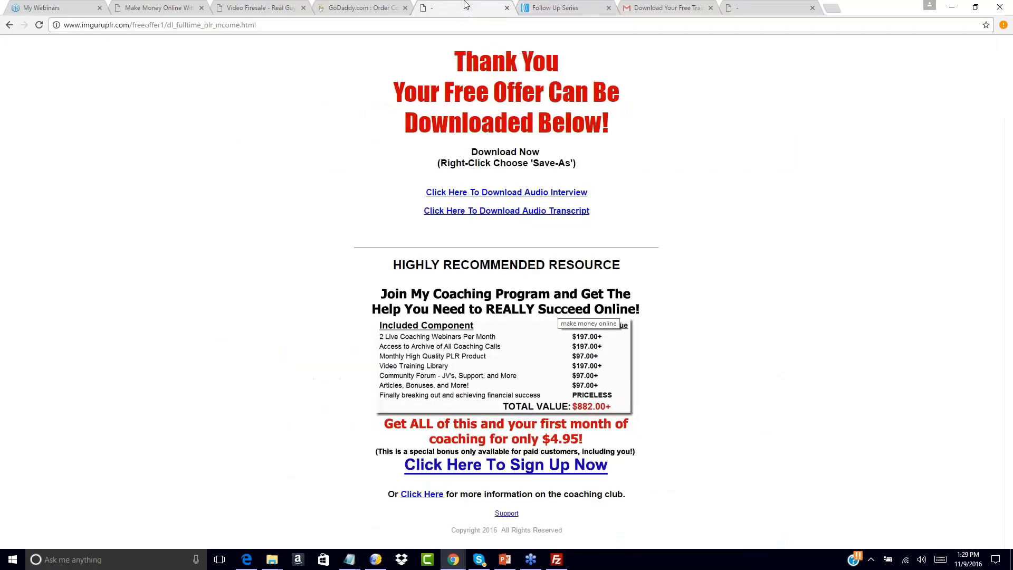
left_click(549, 8)
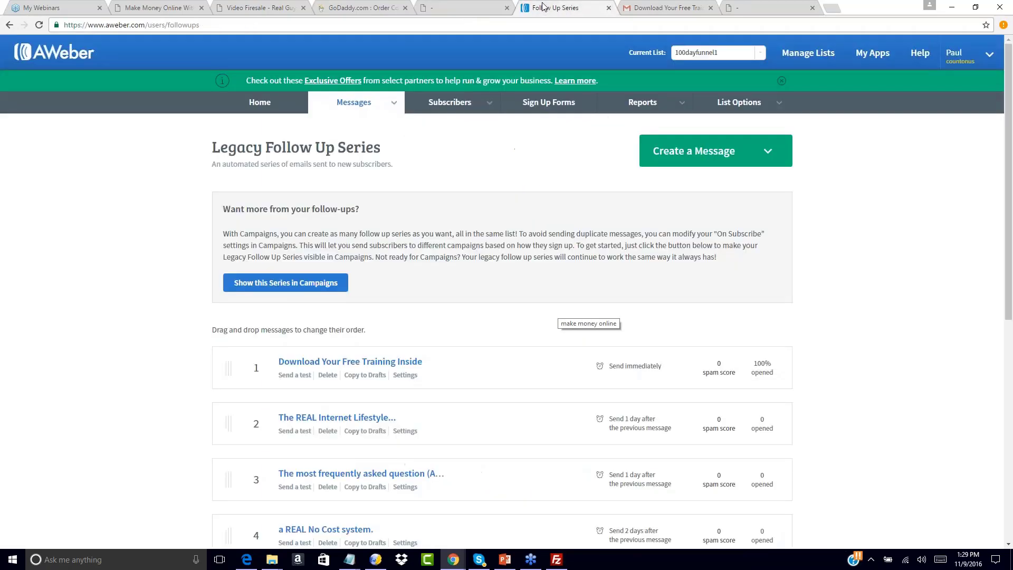
left_click(471, 9)
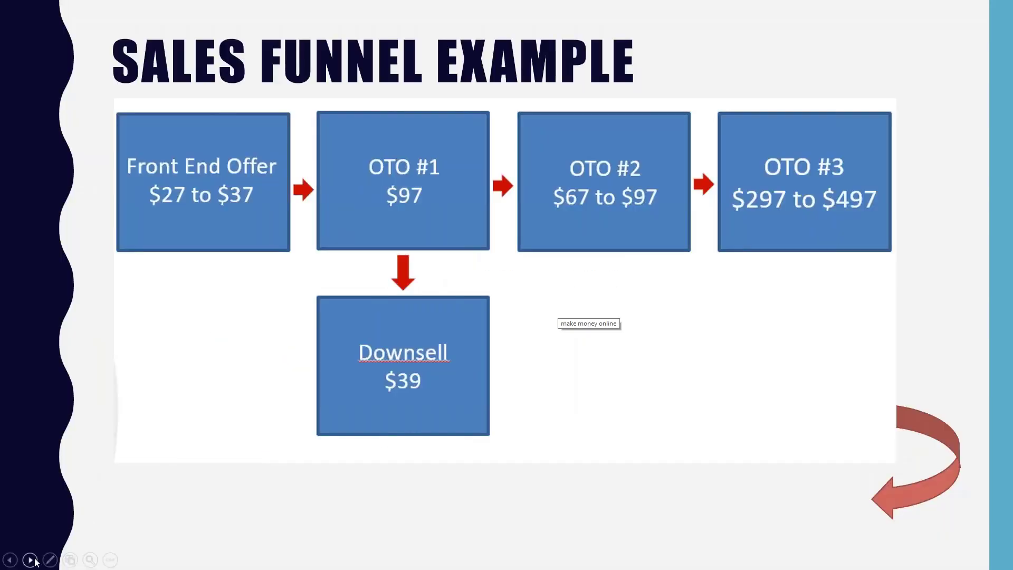
Switch to the PowerPoint slideshow and move to the Multi-Six Figure Launch Funnel slide.
left_click(35, 558)
left_click(35, 558)
left_click(35, 559)
left_click(35, 558)
left_click(11, 560)
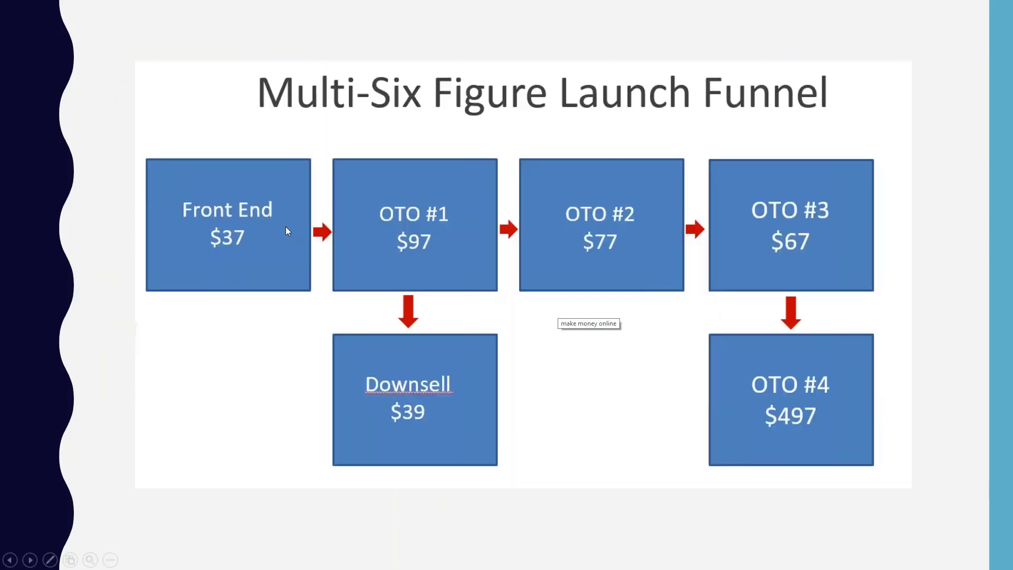
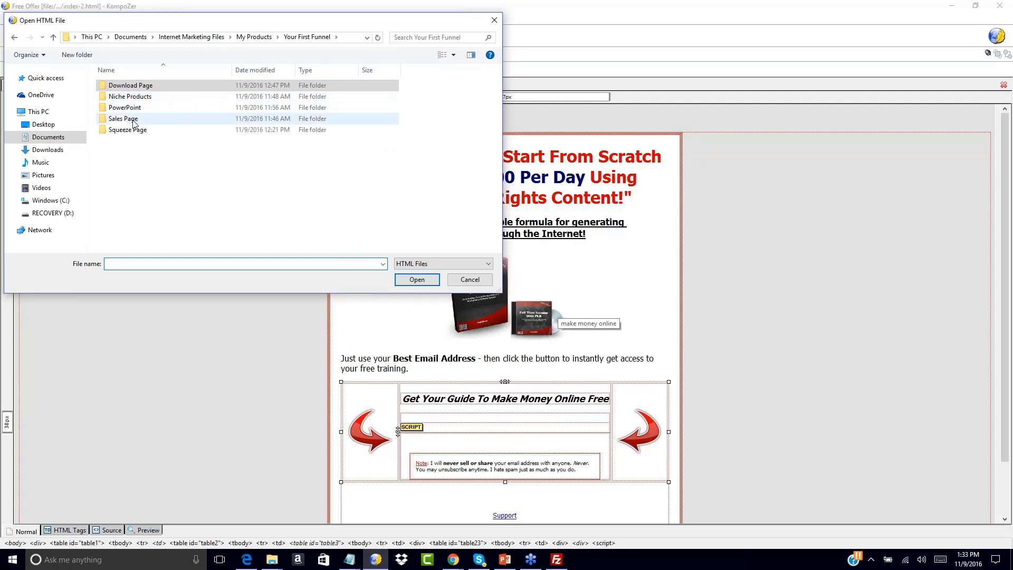
Open salespage.html from the Sales Page > NCIS-salessite2 > salespage-plain folder for editing.
double_click(125, 119)
double_click(126, 85)
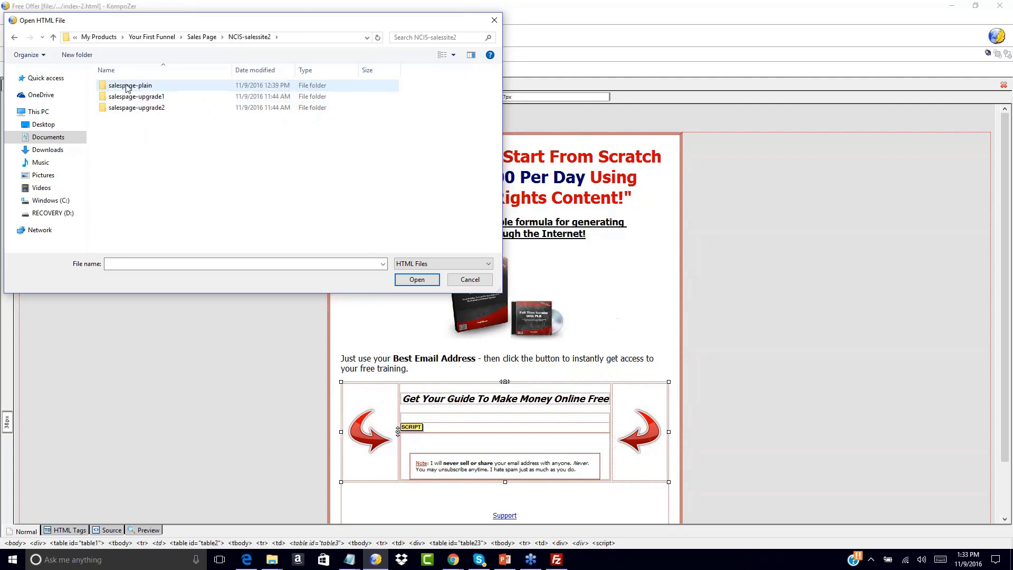
double_click(131, 86)
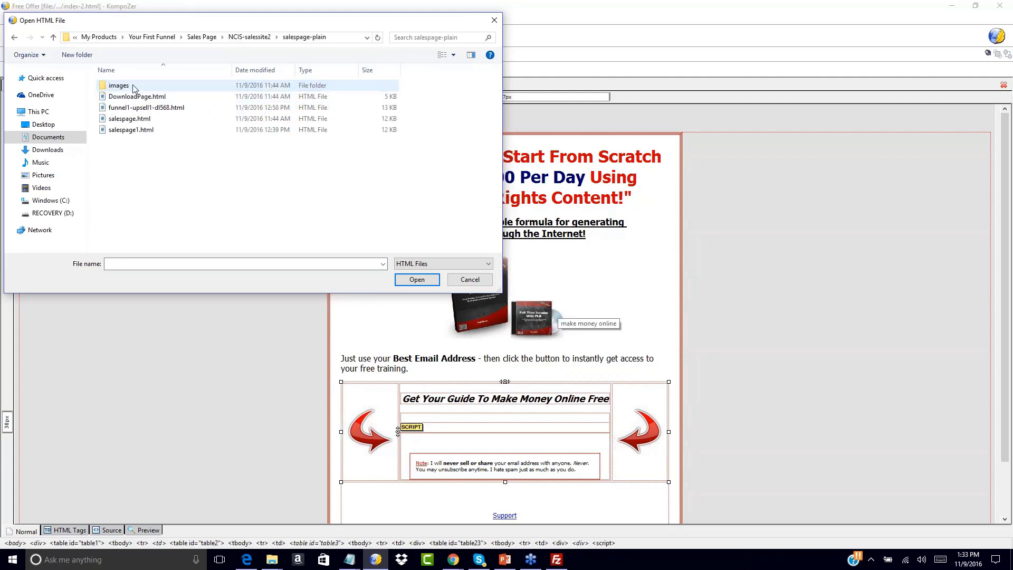
double_click(134, 123)
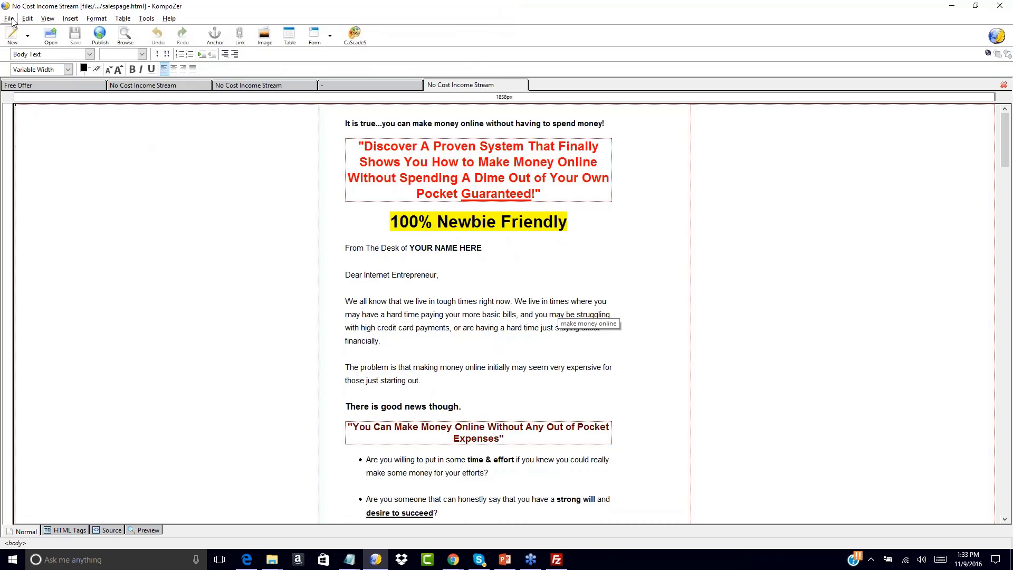
Open index.html from the Sales Page > niche-salespage folder and look over the niche marketing sales page.
left_click(52, 33)
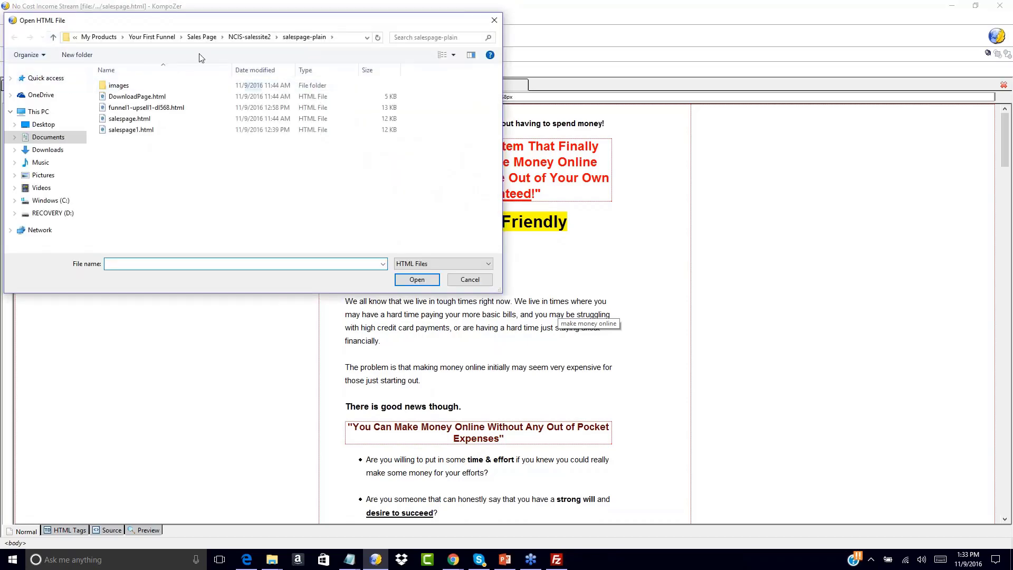
left_click(201, 36)
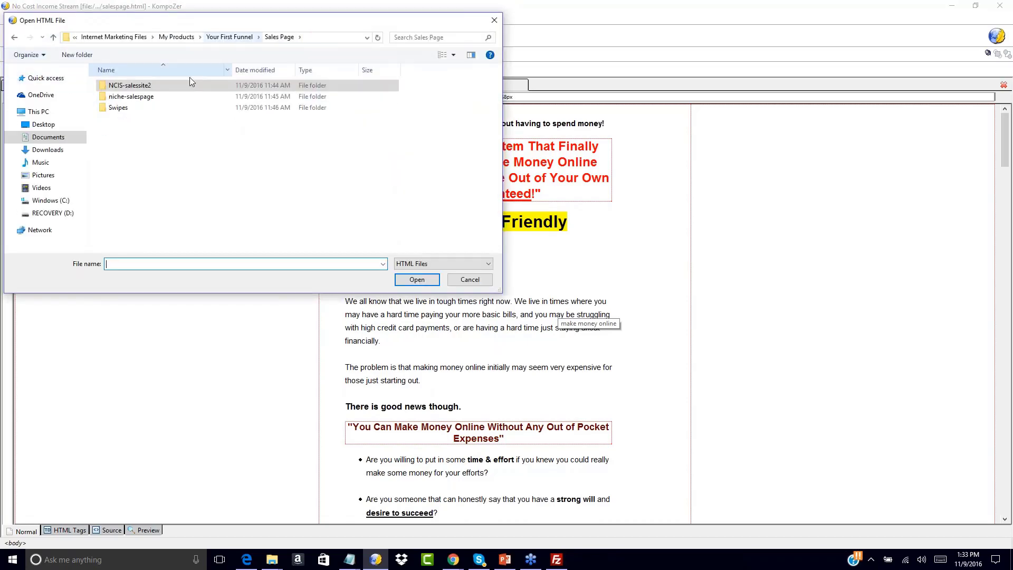
double_click(156, 96)
double_click(122, 96)
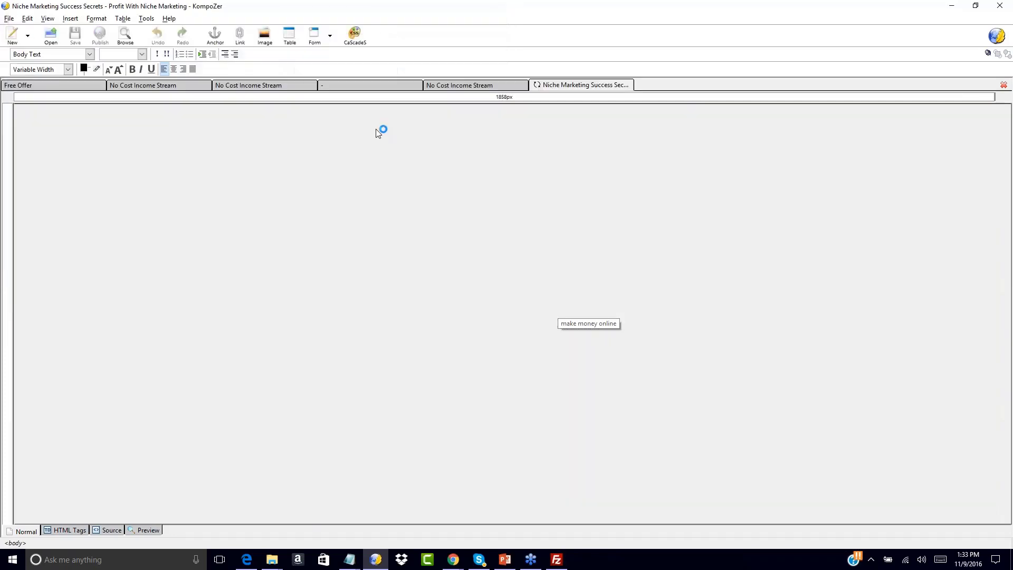
scroll(558, 309, "down", 3)
scroll(558, 309, "up", 3)
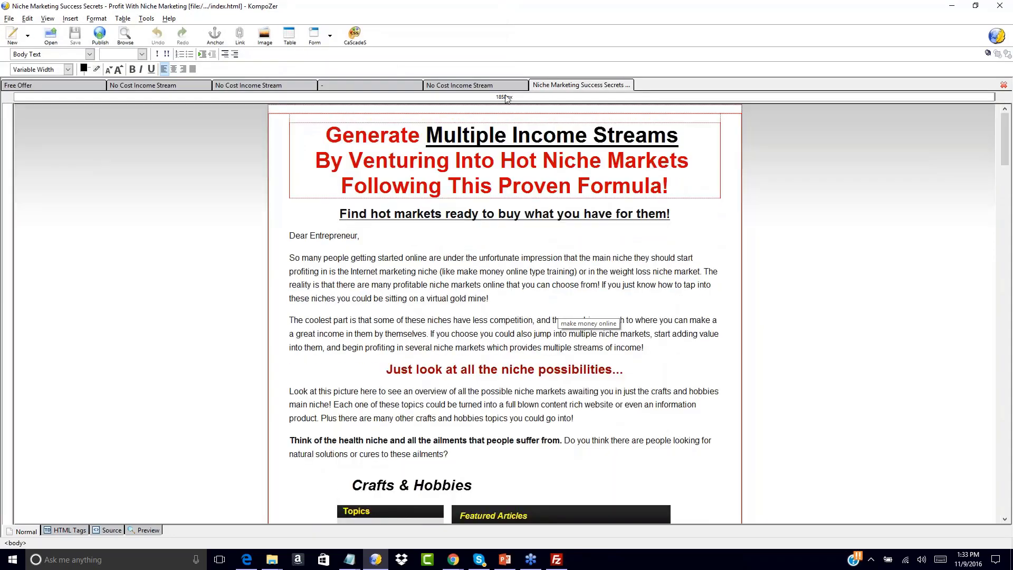
Save a copy of the No Cost Income Stream page salespage.html as salespage-oto1.html in the same folder, with the file type All Files.
left_click(461, 86)
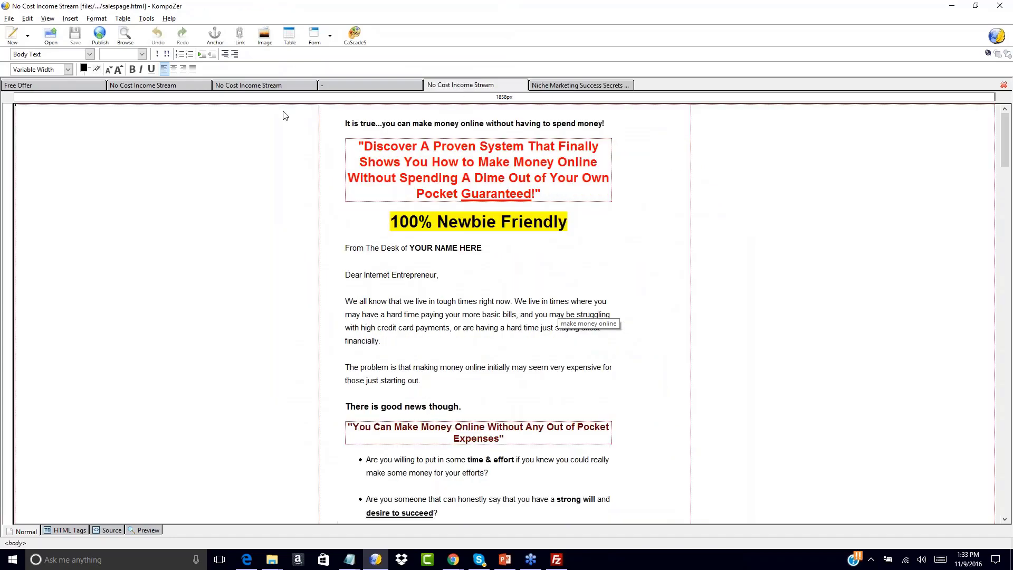
left_click(347, 124)
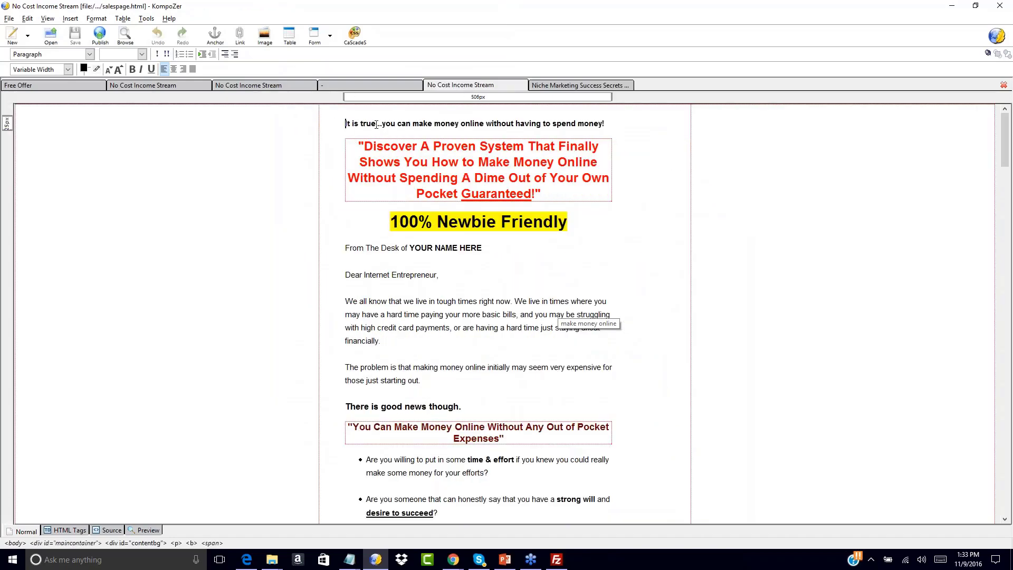
left_click(9, 18)
left_click(28, 104)
left_click(106, 257)
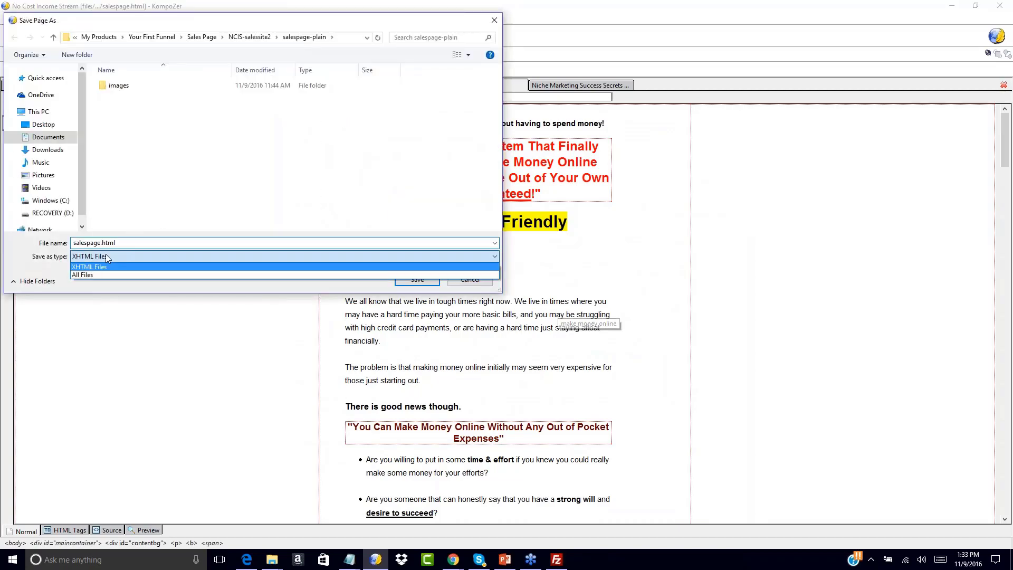
left_click(105, 274)
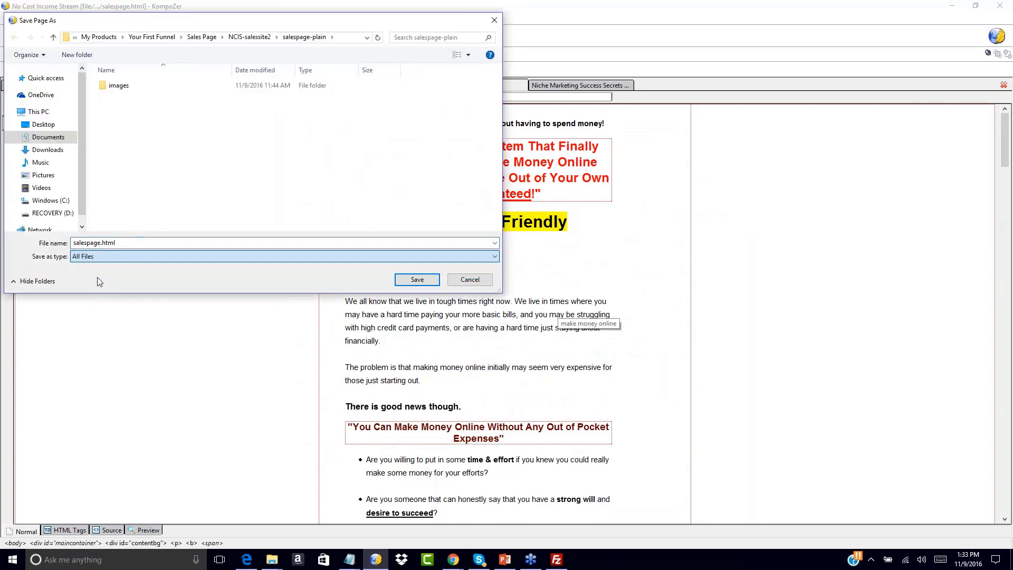
left_click(103, 242)
type("-0")
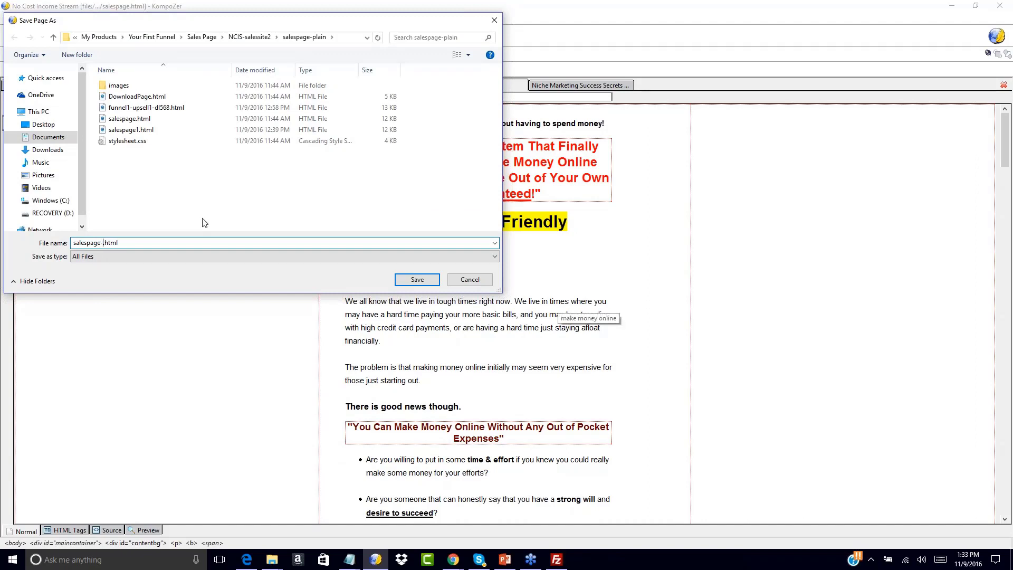
type("oto1")
left_click(416, 279)
Save a copy of the Niche Marketing Success Secrets page as salespage-oto2.html in niche-salespage, with the file type All Files.
left_click(542, 86)
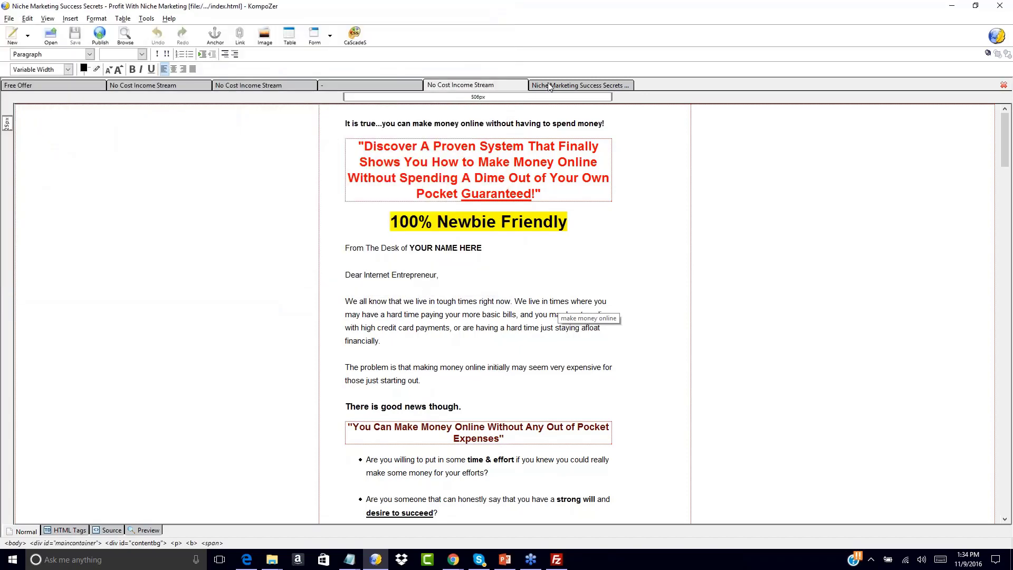
left_click(9, 19)
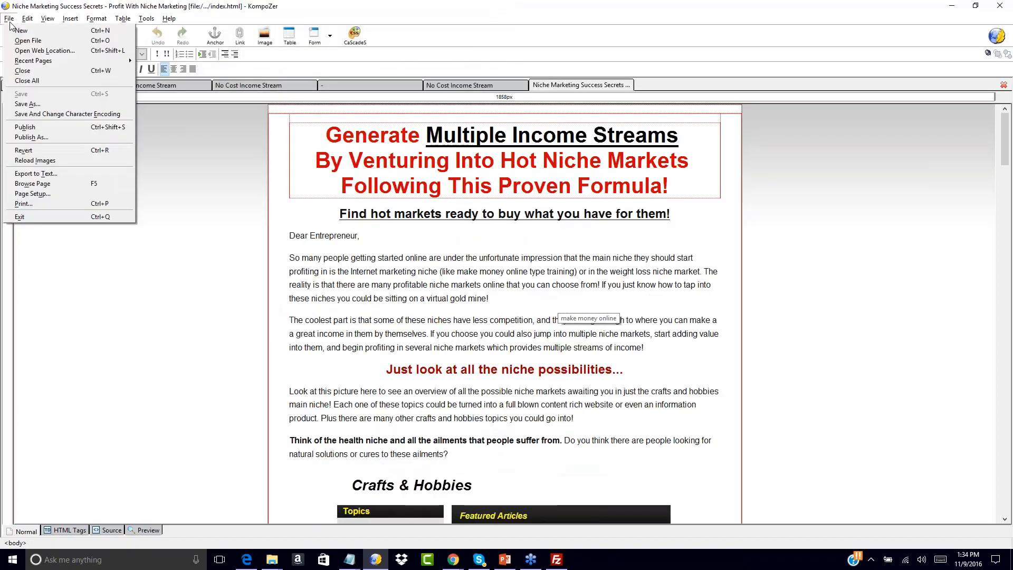
left_click(24, 103)
left_click(88, 257)
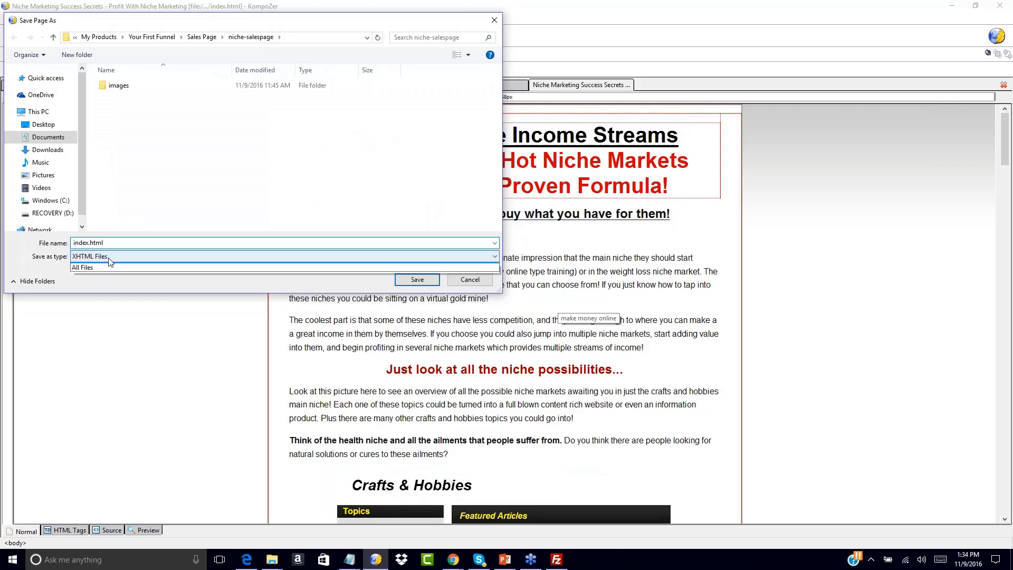
left_click(87, 273)
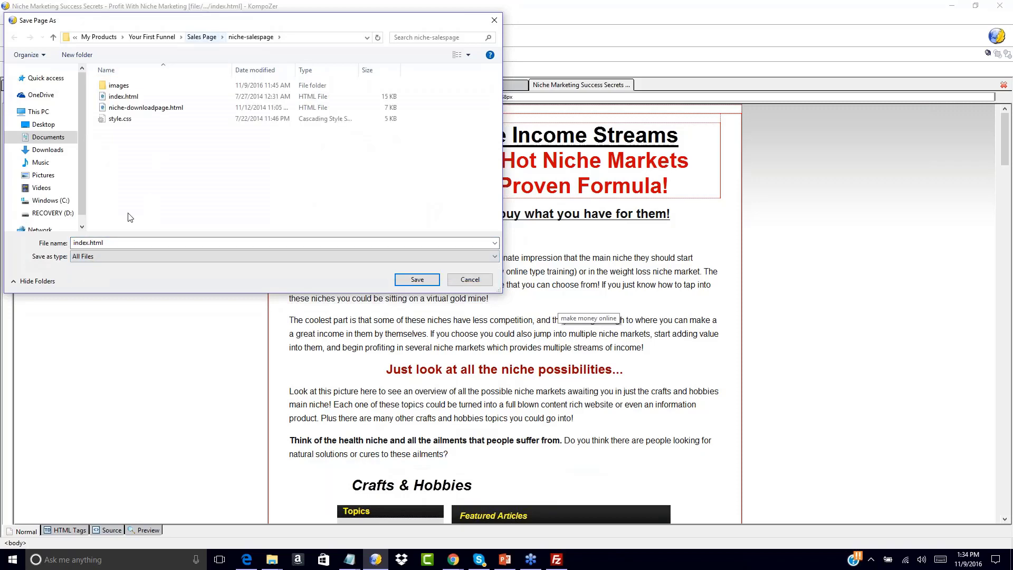
double_click(88, 244)
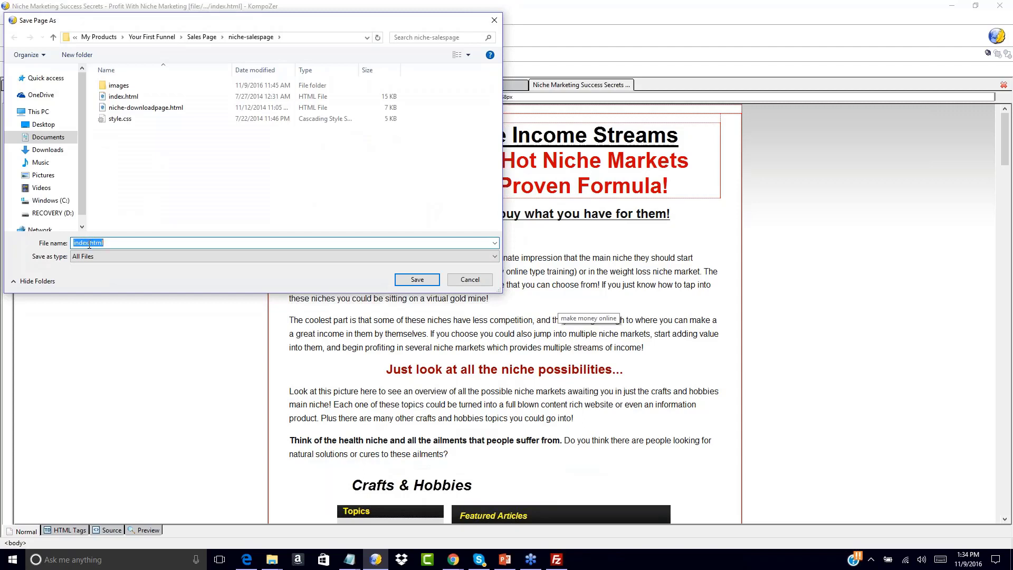
left_click(89, 243)
key("Delete")
type("-oto2")
double_click(90, 242)
type("salespage")
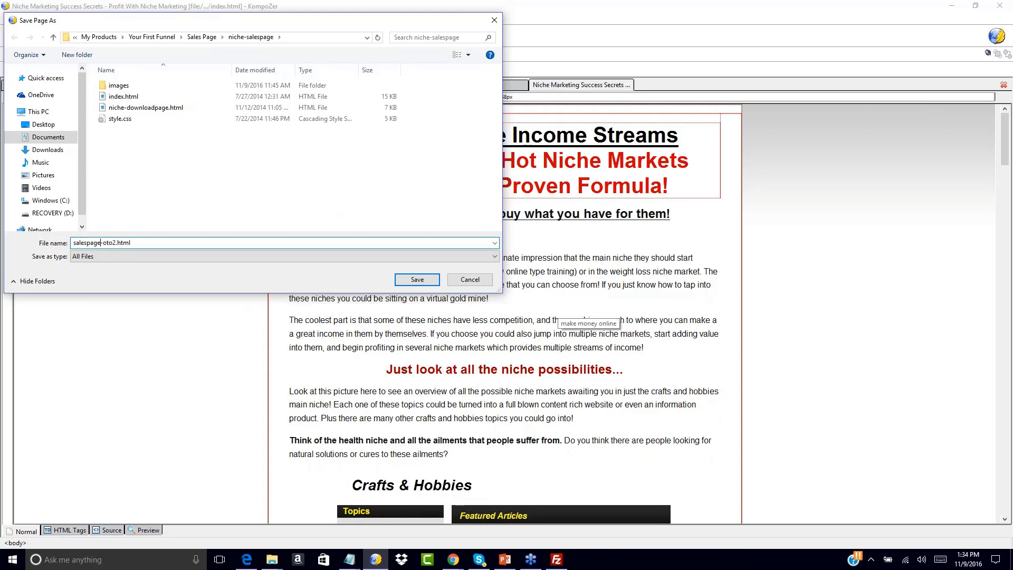
key("Return")
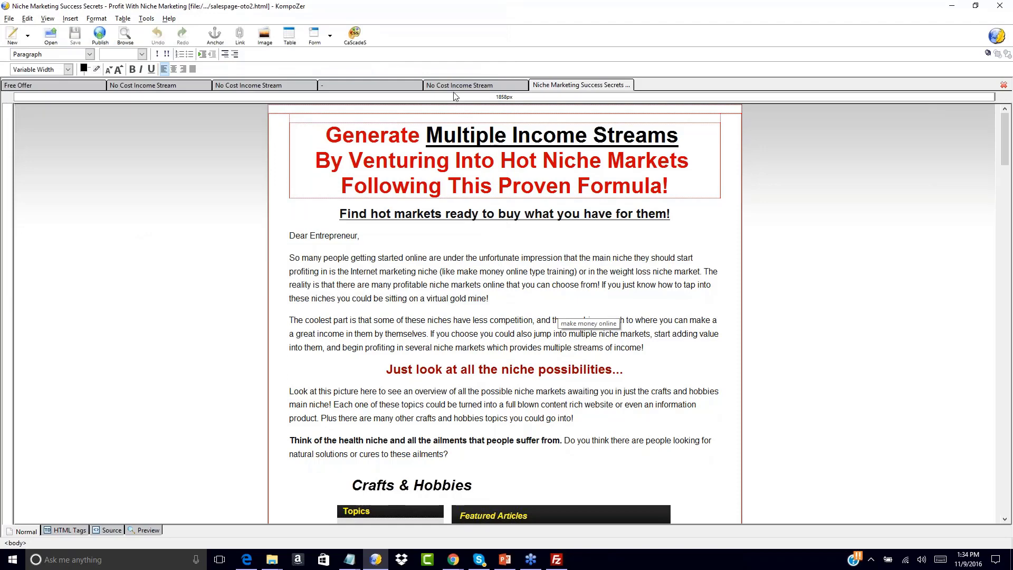
In salespage-oto1.html, insert a centred blank line above the opening "It is true..." sentence.
left_click(456, 85)
key("Return")
key("Up")
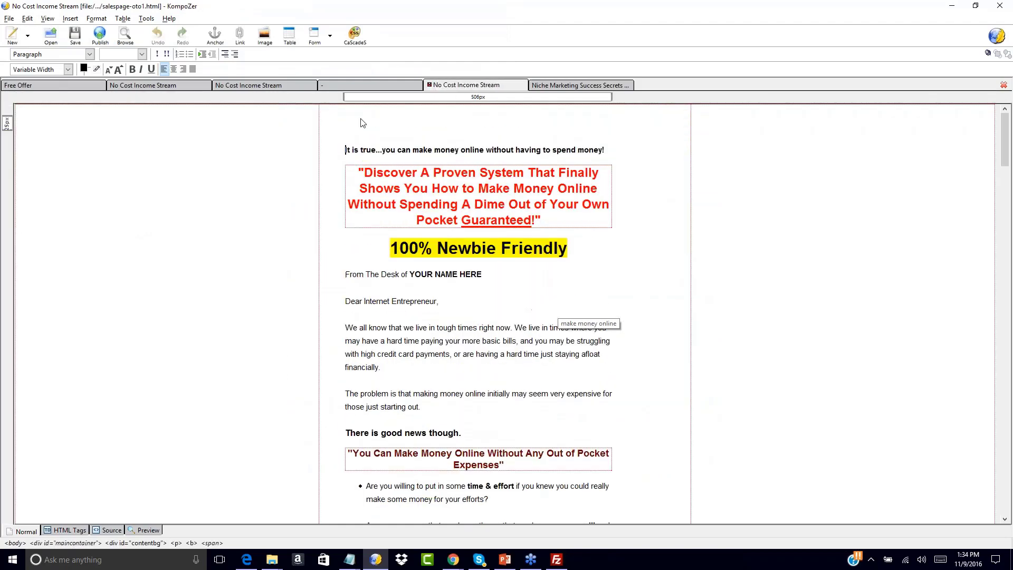
left_click(173, 69)
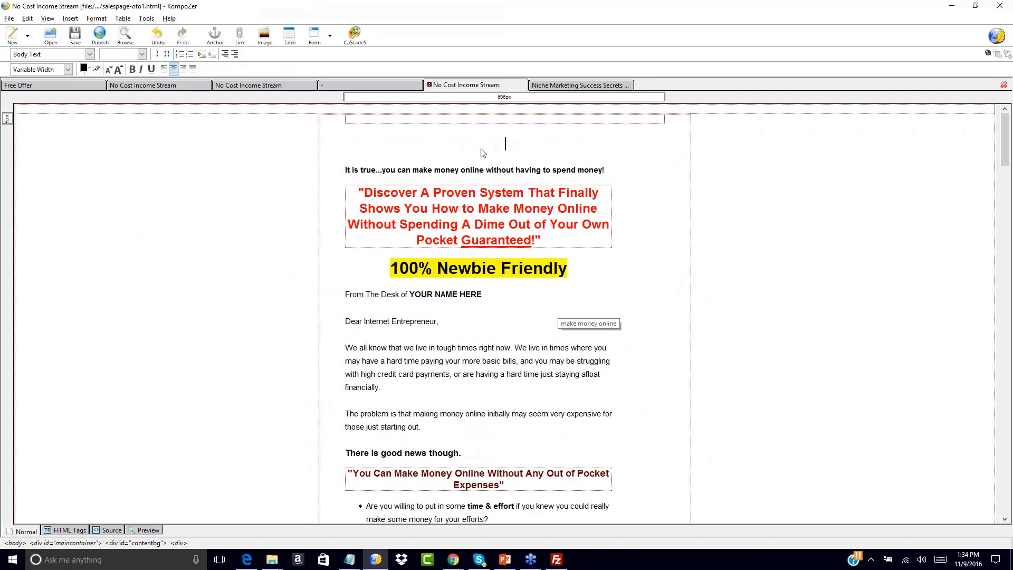
left_click(502, 150)
Write "Congrats On Your Investment Today Check Out This Amazing One Time Offer!" on the centred line at the start of the page.
type("Congrats On")
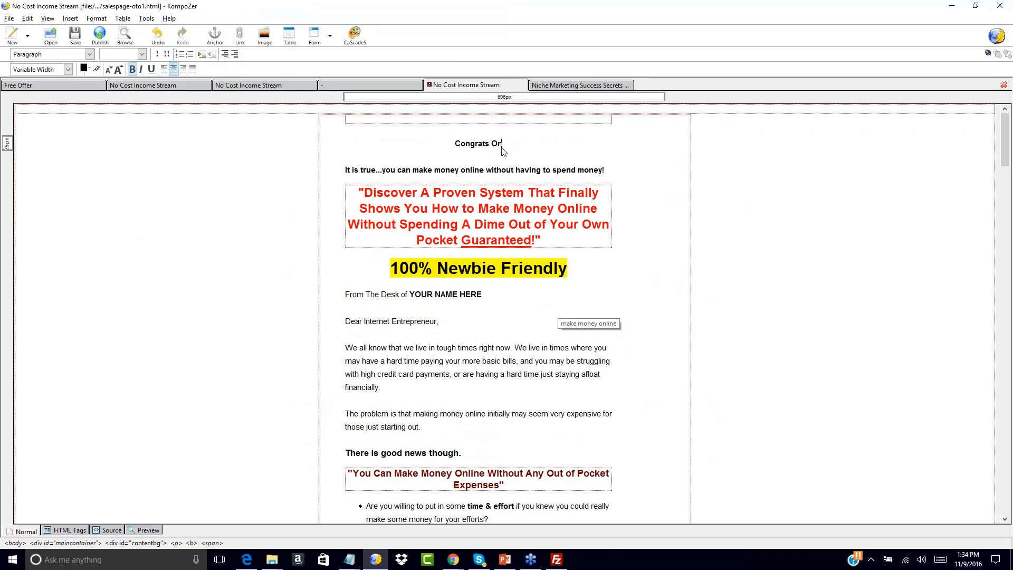
type(" Your Invewtme")
key("BackSpace")
key("BackSpace")
key("BackSpace")
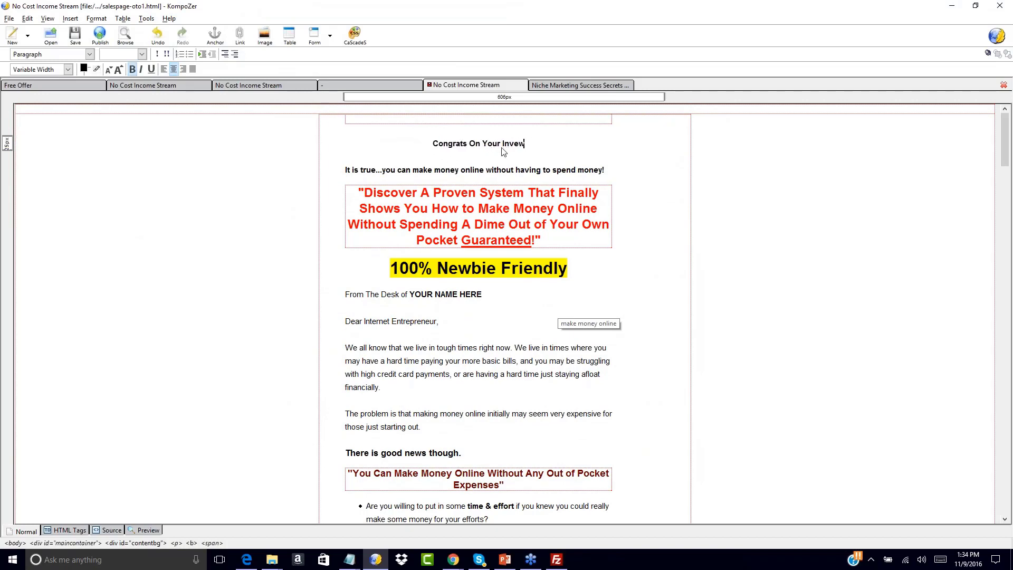
key("BackSpace")
type("stment Today")
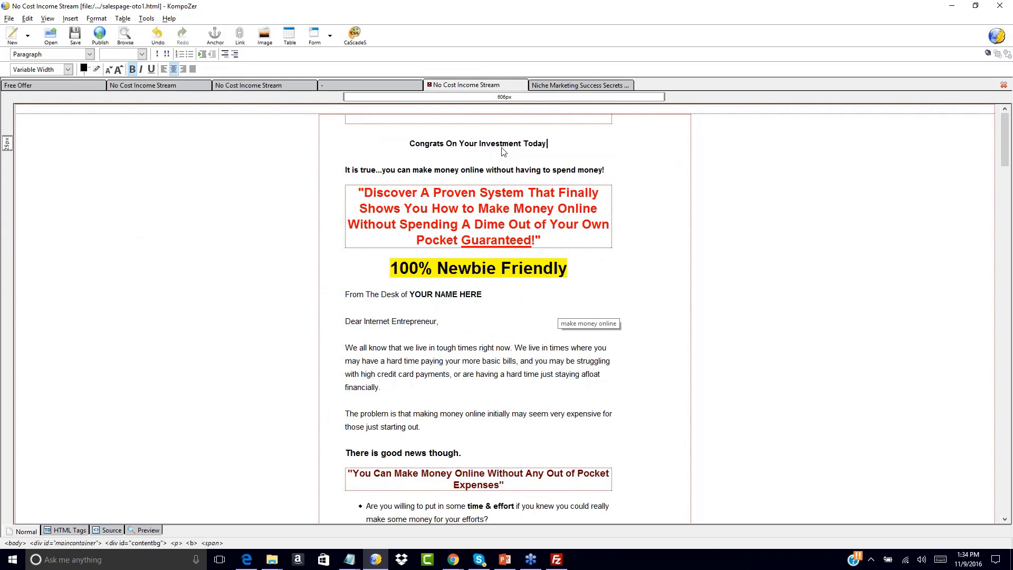
type(" Che")
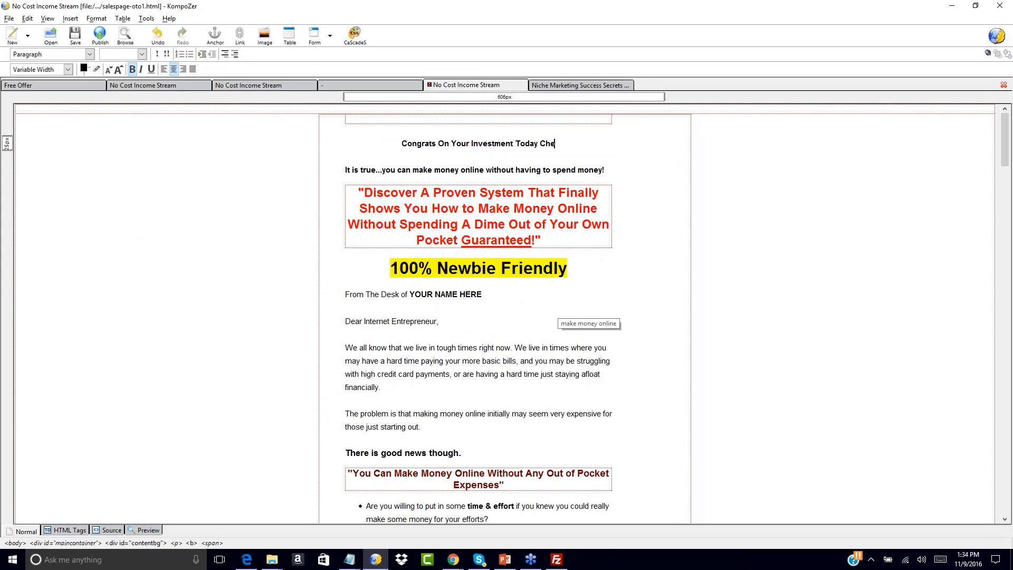
type("ck Out This Amazing")
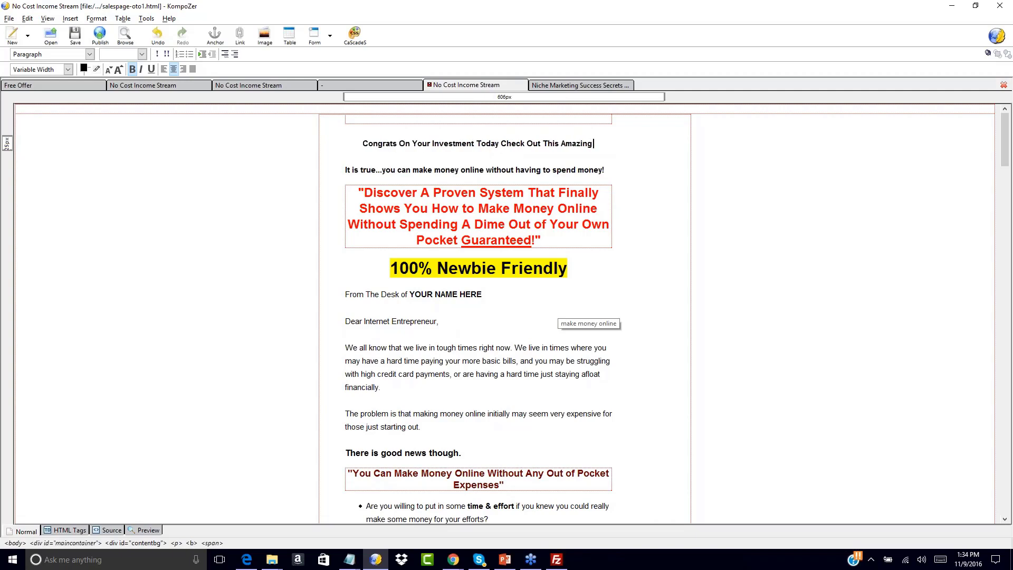
type(" One Time Offer!")
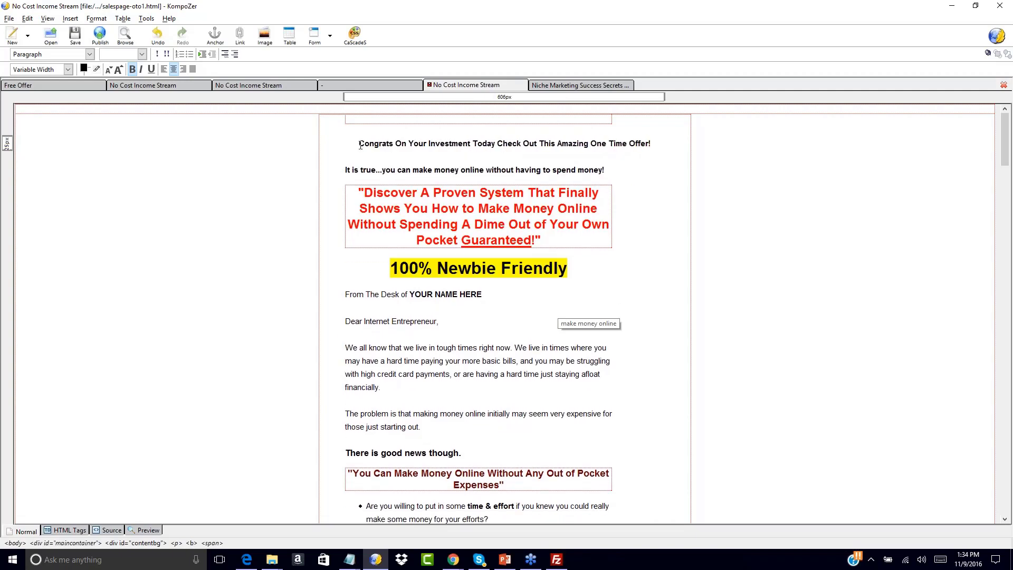
left_click_drag(360, 145, 656, 150)
left_click(592, 158)
left_click(610, 209)
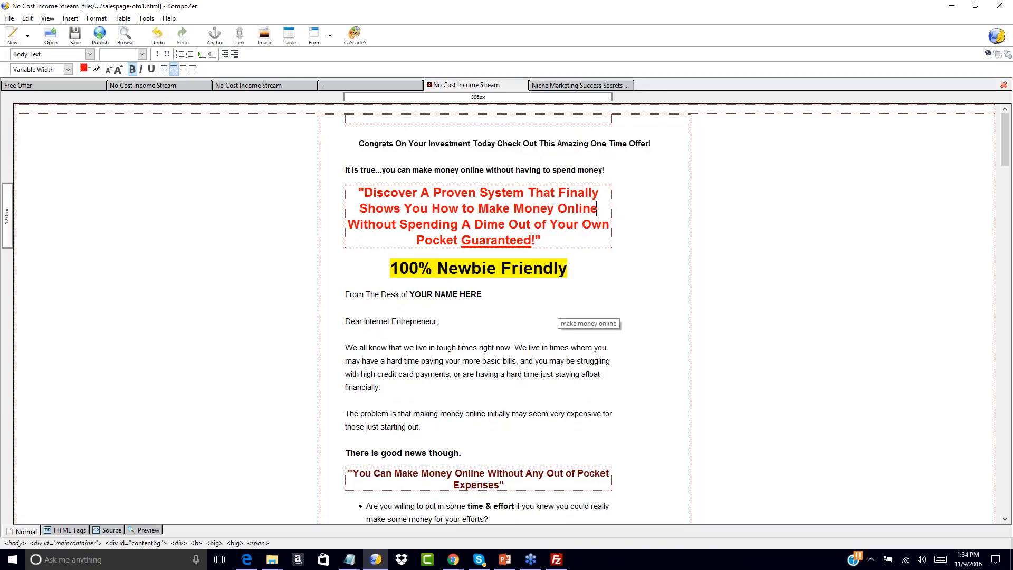
Write "No, Thanks I will pass on this unique upgrade opportunity and say no to" on the blank line below the last "Click Here To Order Now".
scroll(417, 319, "down", 15)
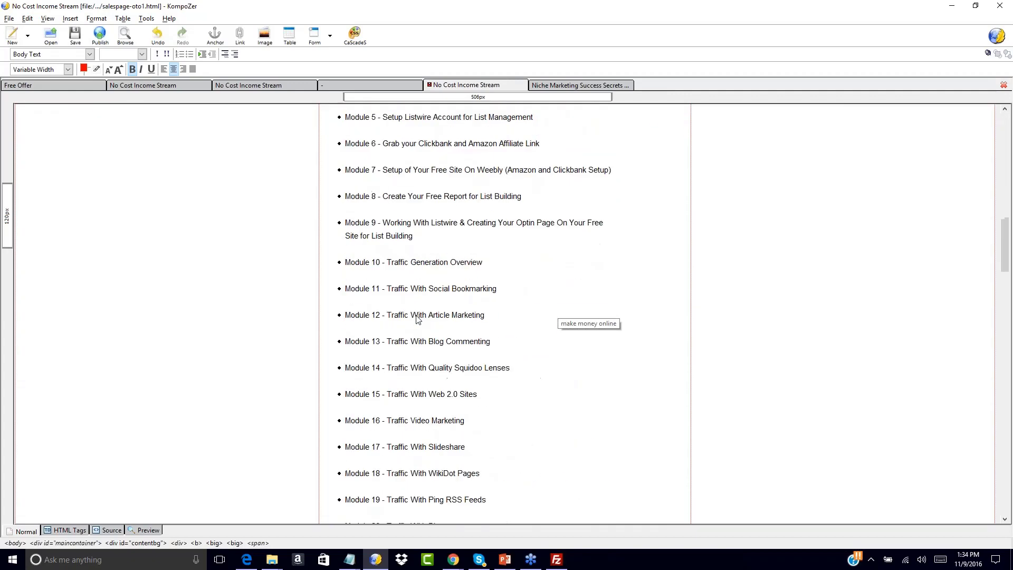
scroll(417, 319, "down", 15)
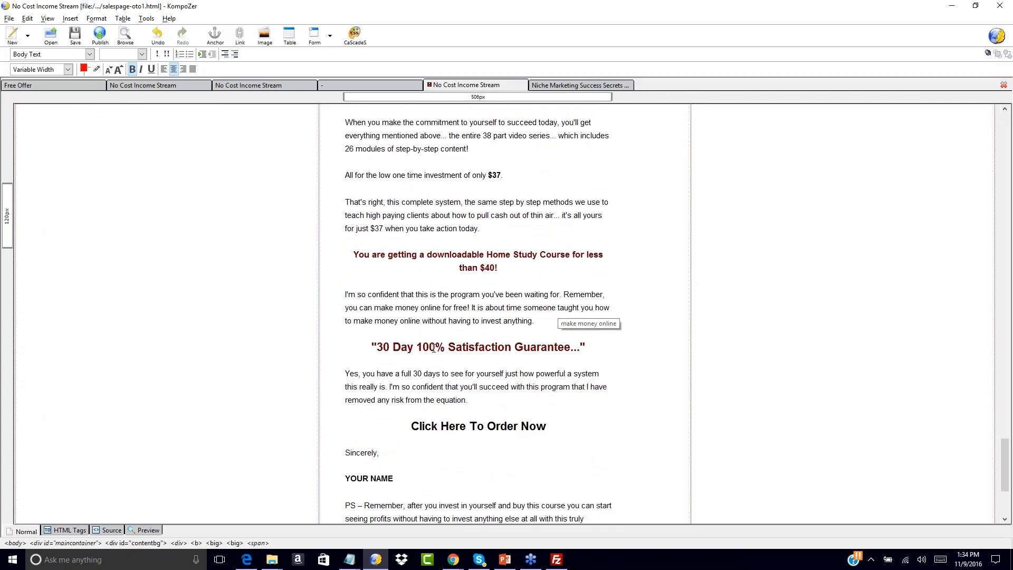
scroll(433, 348, "down", 5)
left_click_drag(433, 350, 481, 326)
left_click(560, 258)
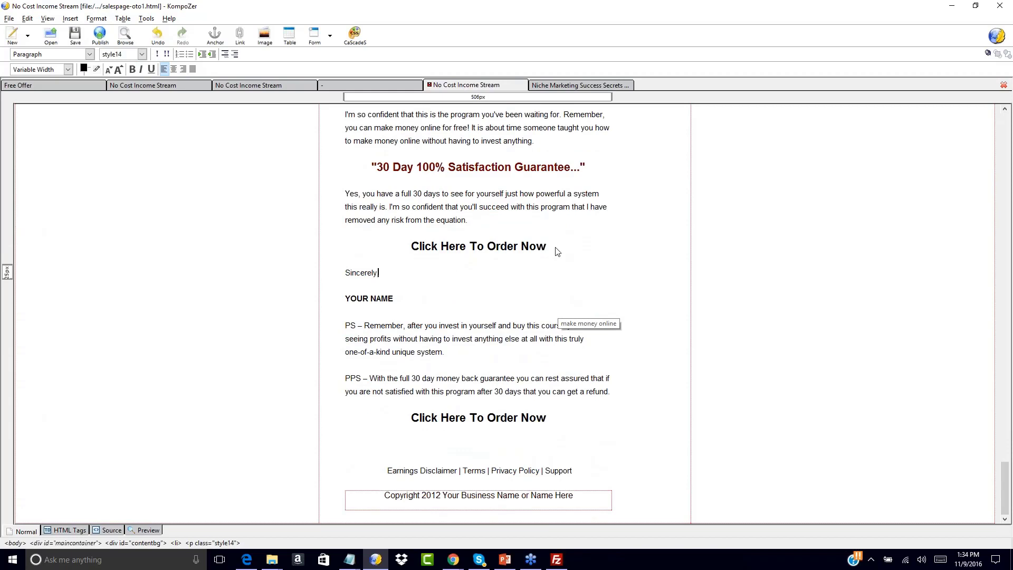
left_click(554, 443)
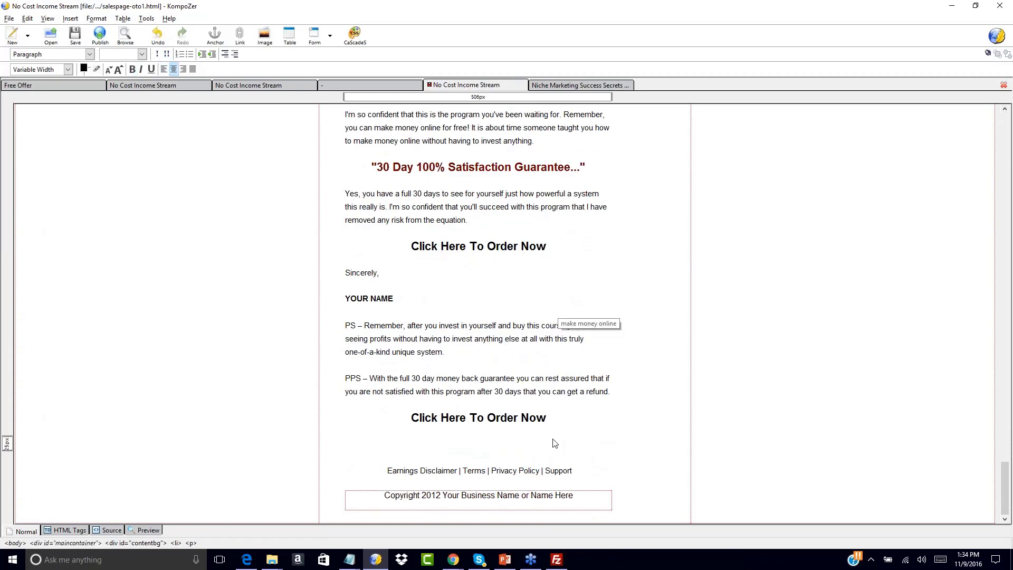
type("No,")
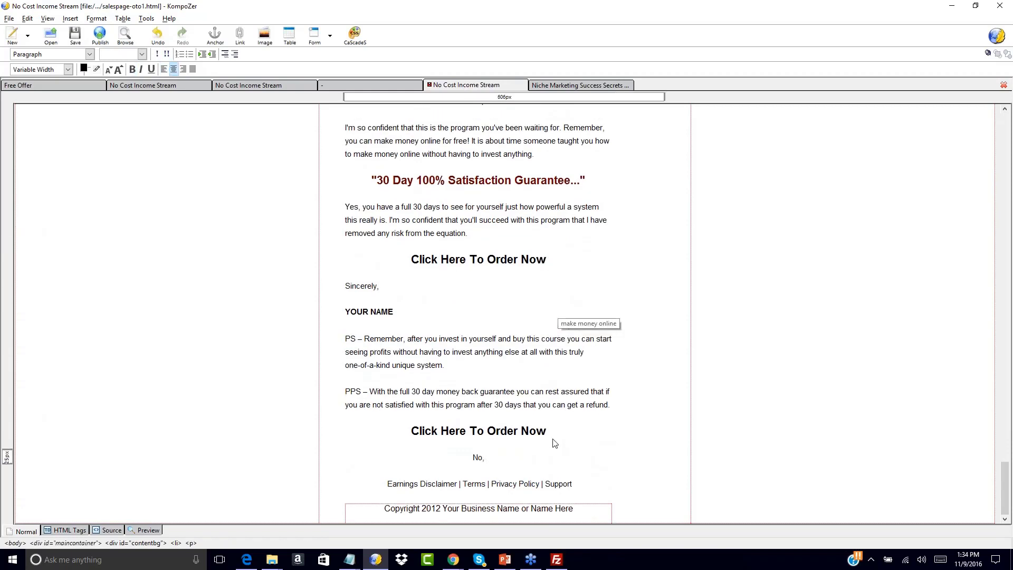
type(" Thanks I will pass on this unique upgrade opportun")
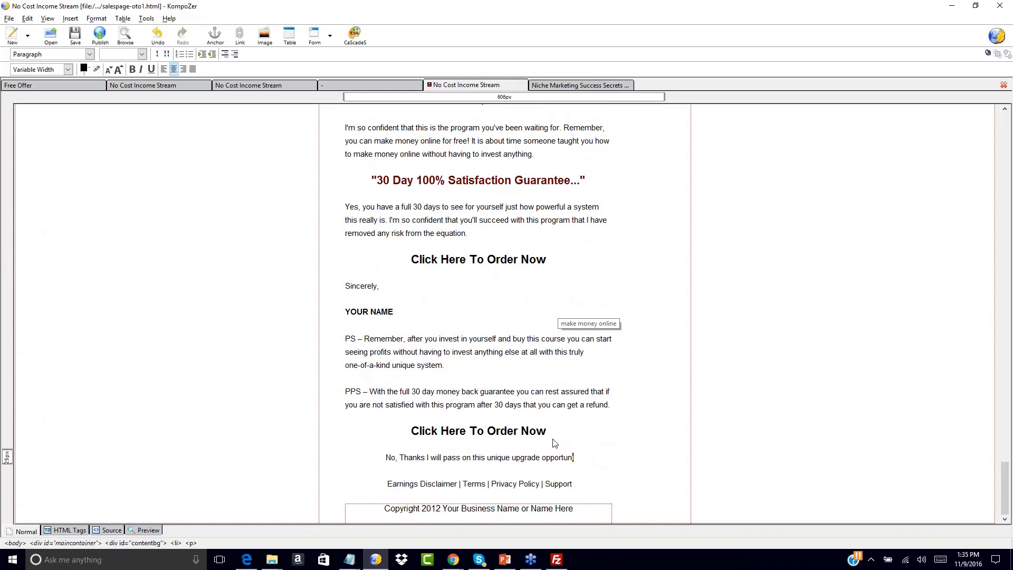
type("ity and say no to th")
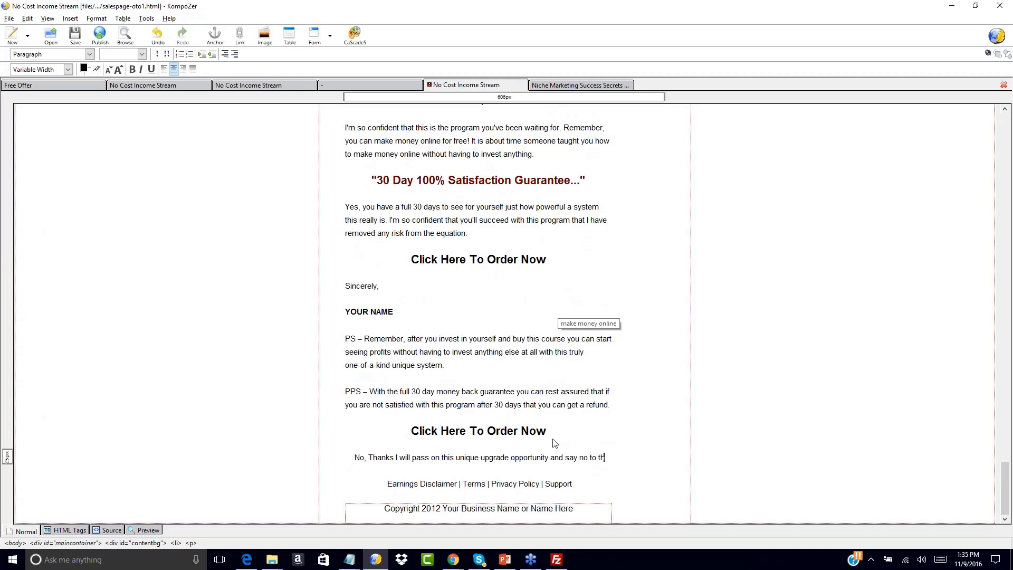
type("e step-by-step")
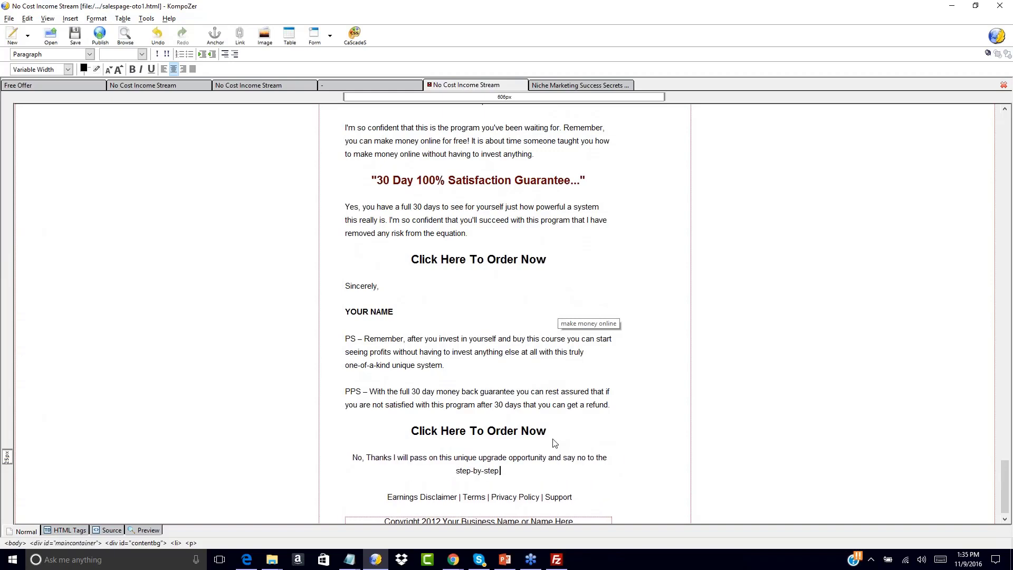
type(" video")
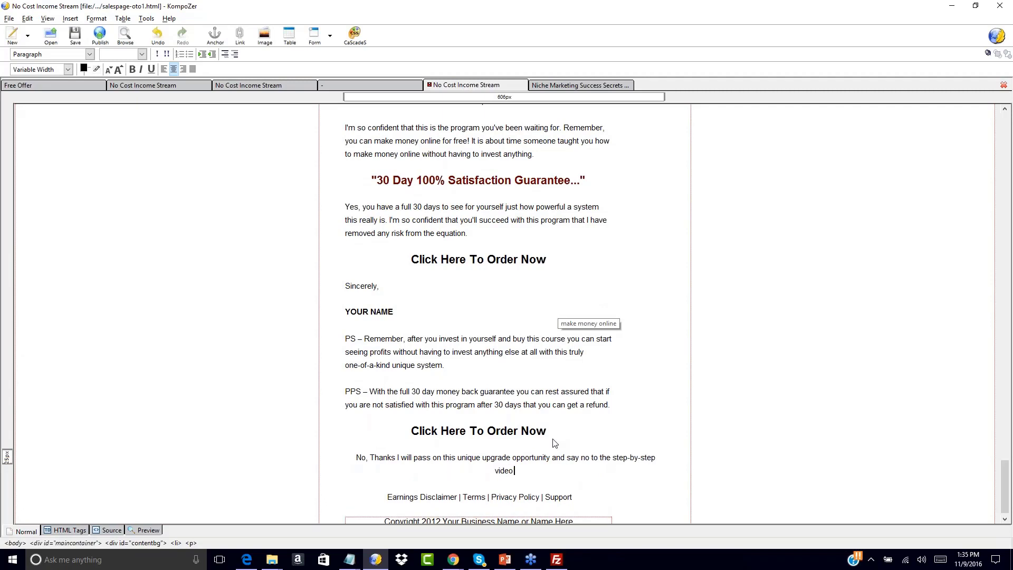
type(" training which")
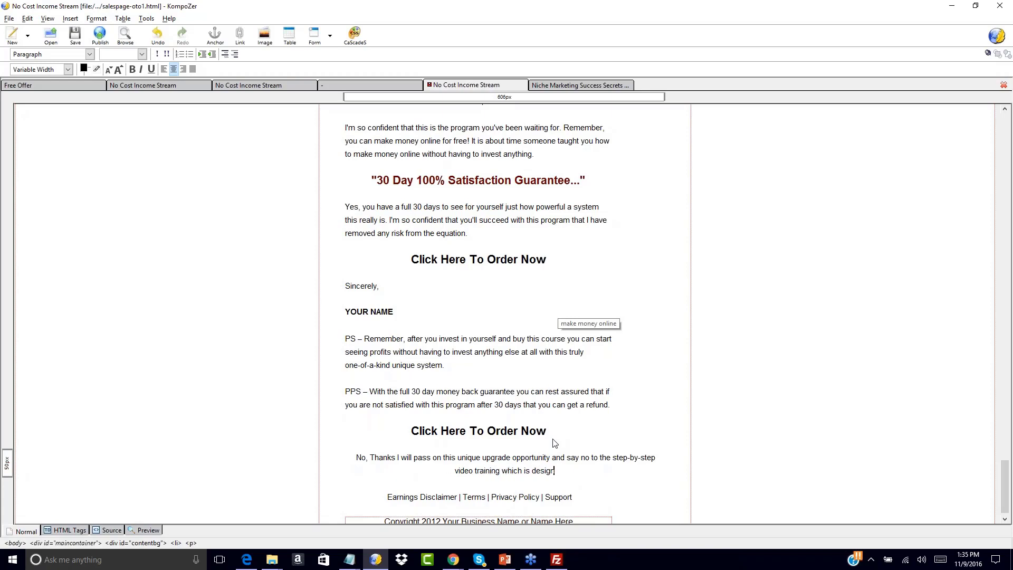
Complete the decline sentence with "the step-by-step video training which is designed to take me to the next level!".
type("is designed to take me to")
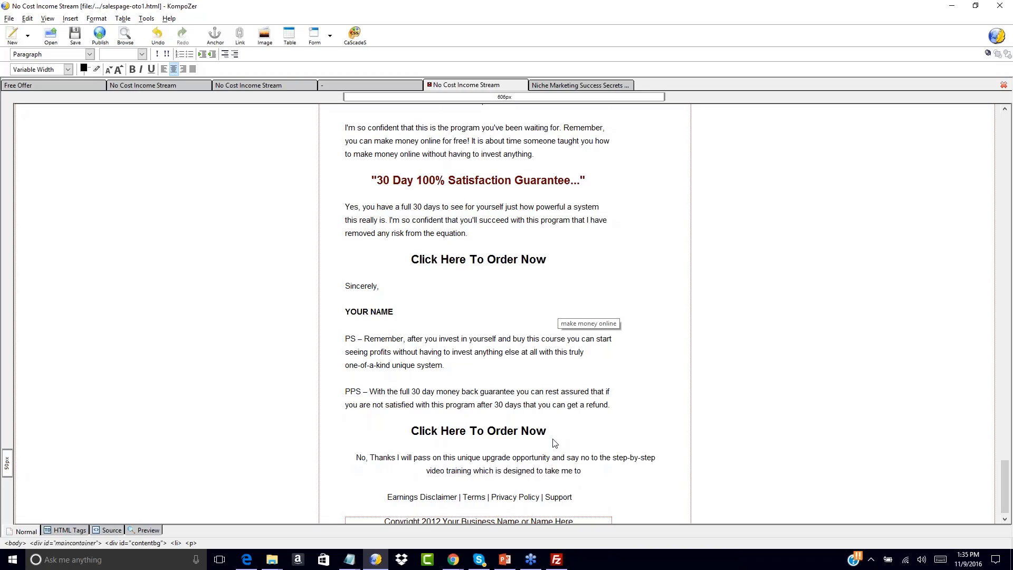
type(" the next level!")
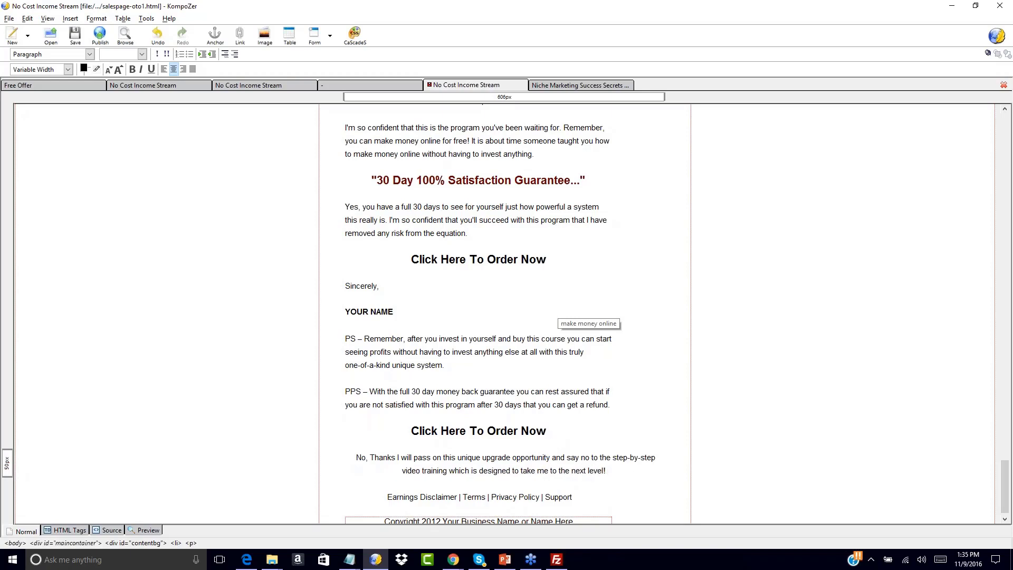
key("Return")
key("BackSpace")
key("BackSpace")
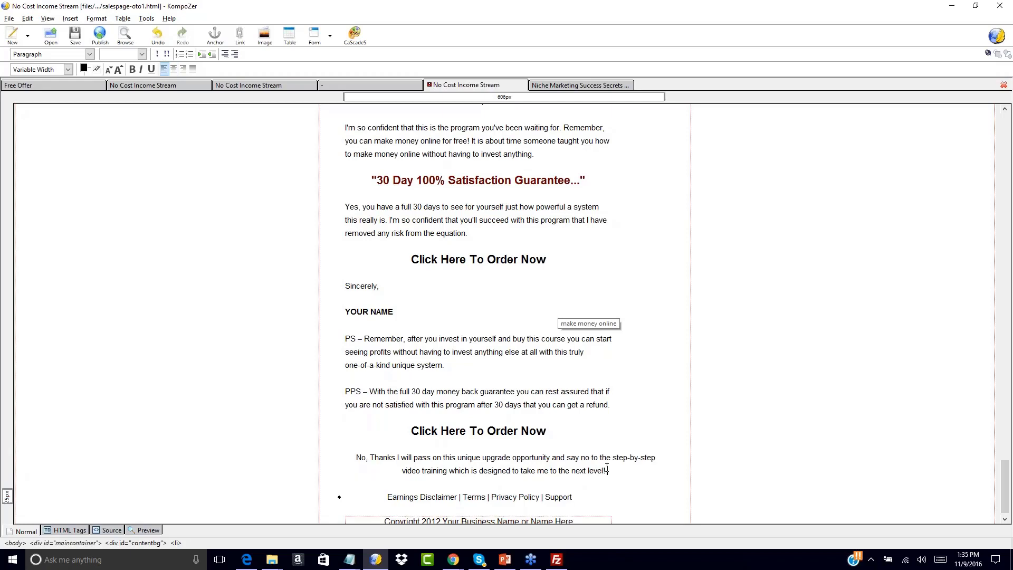
key("ctrl+z")
key("ctrl+z")
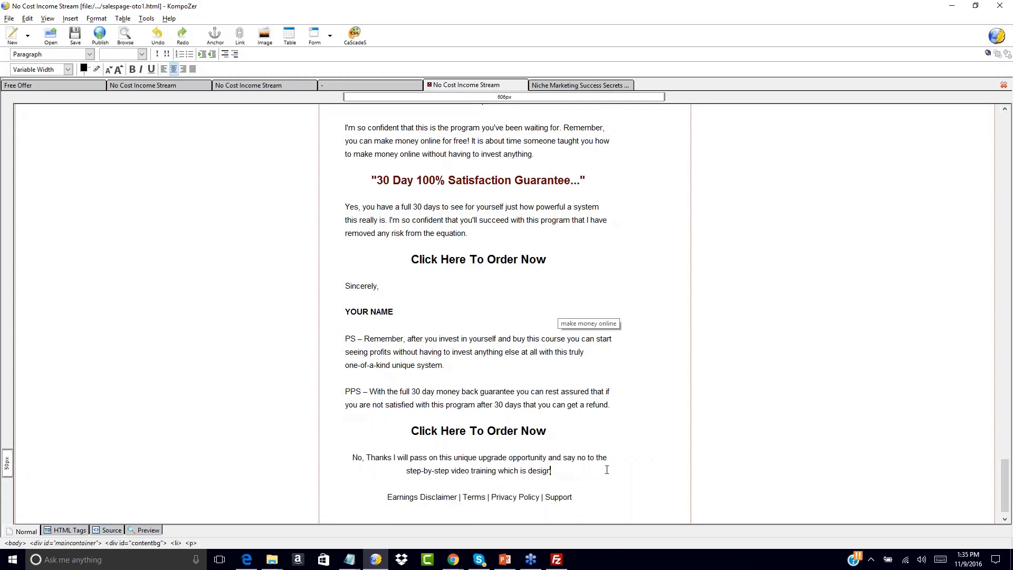
Link the whole "No, Thanks" sentence to salespage-oto2.html in the niche-salespage folder and save salespage-oto1.html.
left_click_drag(352, 457, 568, 480)
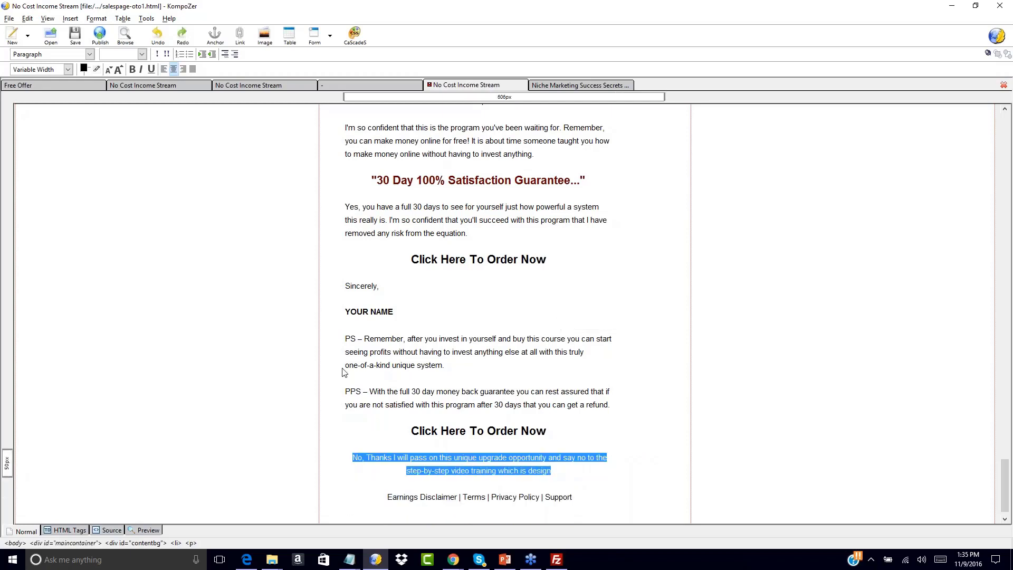
left_click(70, 19)
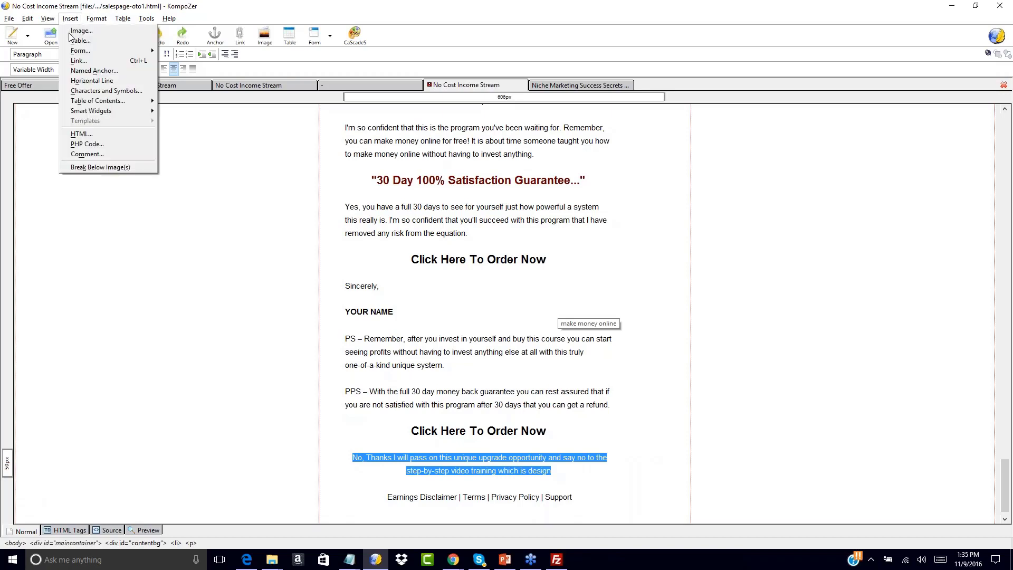
left_click(79, 61)
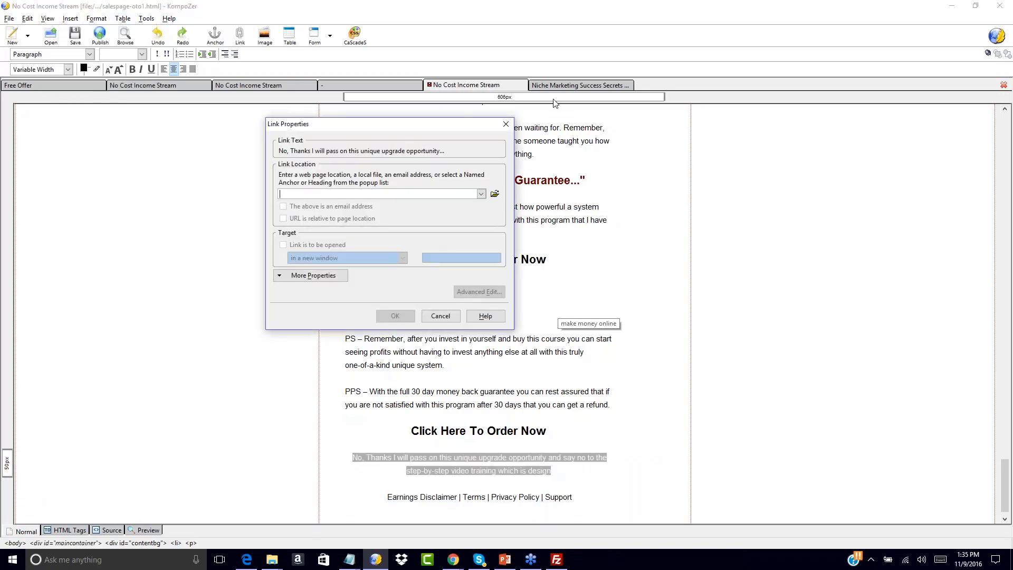
left_click(496, 194)
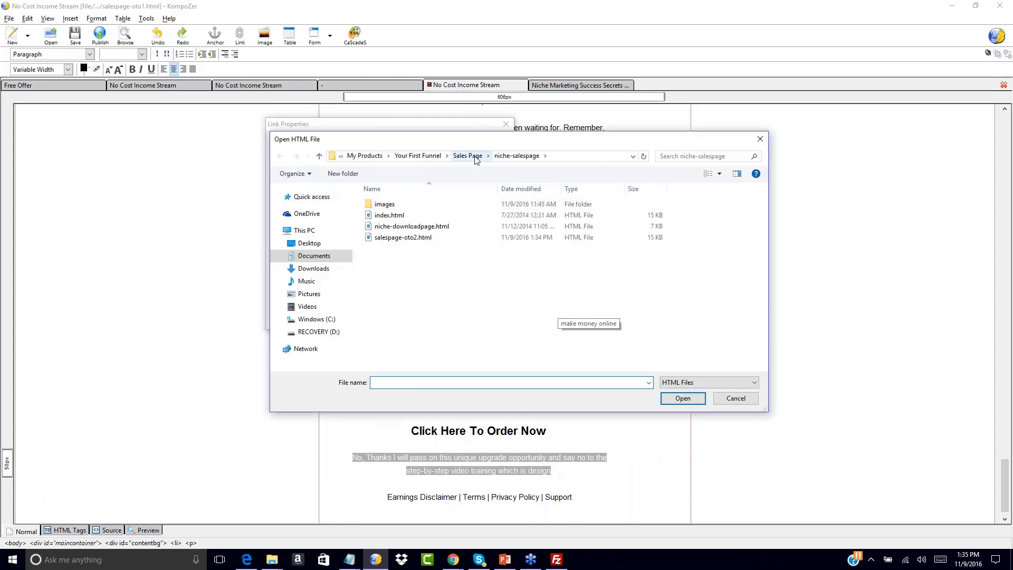
double_click(409, 238)
left_click(395, 315)
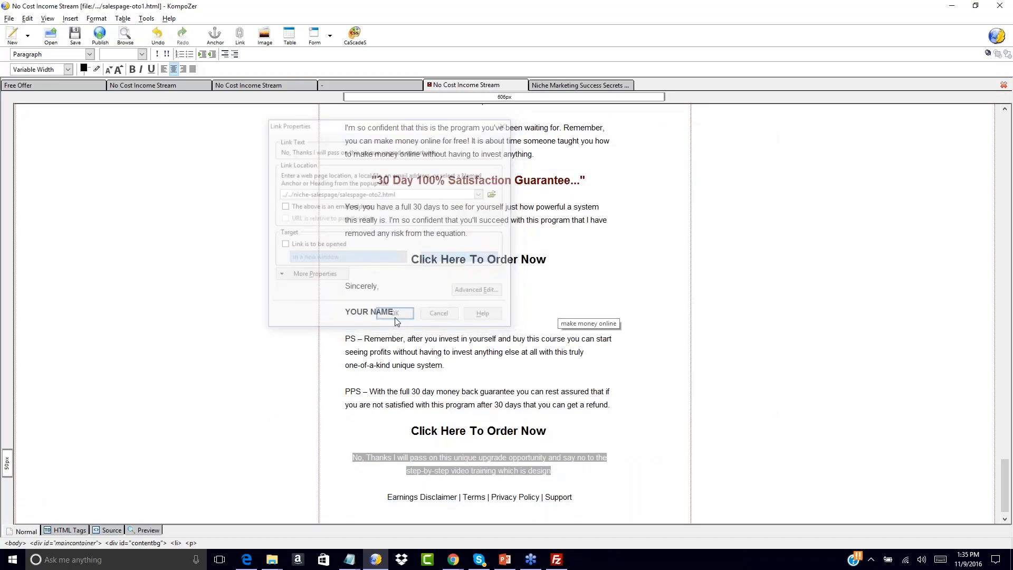
left_click(591, 416)
mouse_move(512, 462)
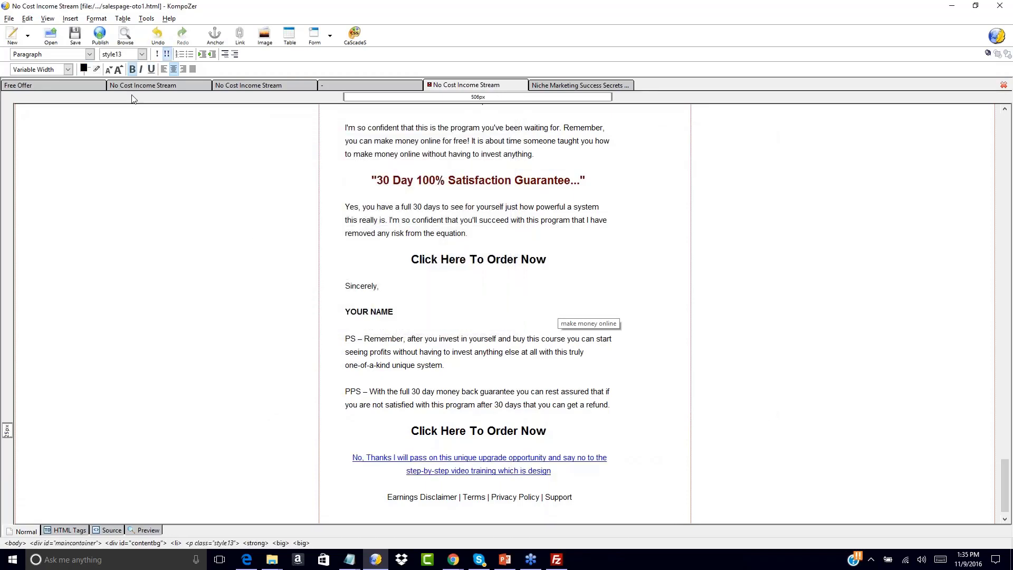
left_click(75, 37)
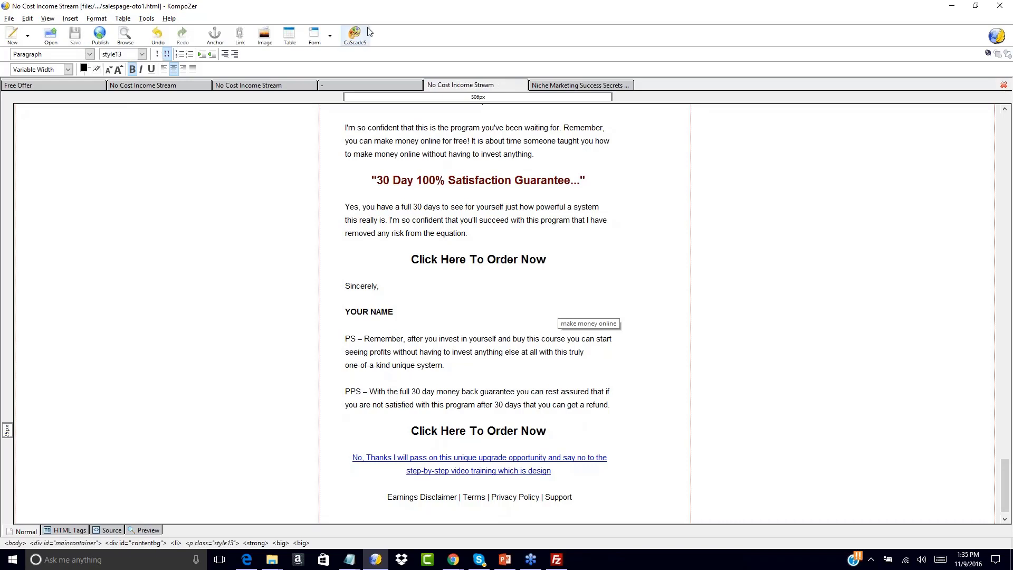
In salespage-oto2.html, add a new line directly below the ORDER NOW image near the end of the page.
left_click(564, 85)
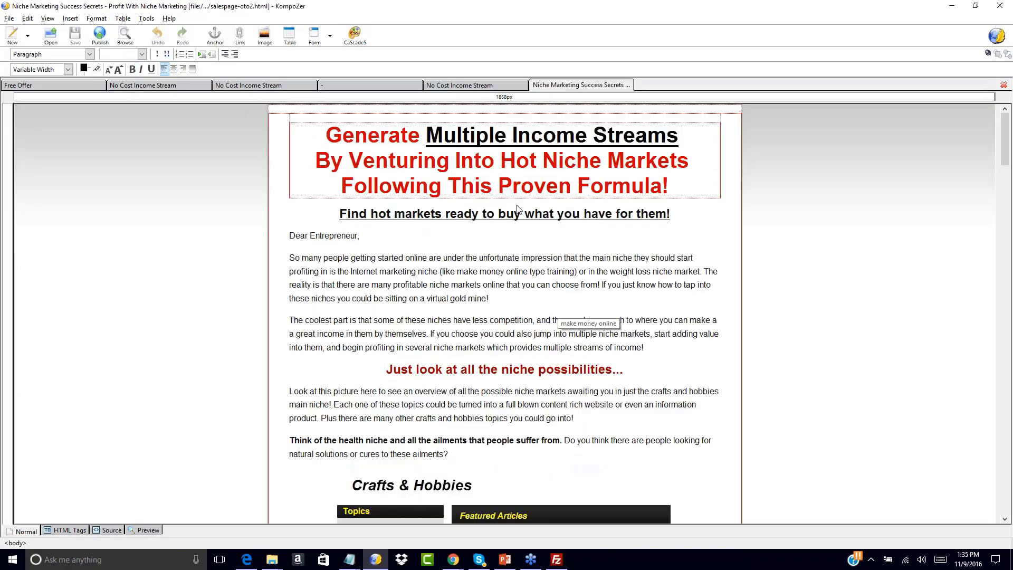
scroll(407, 347, "down", 20)
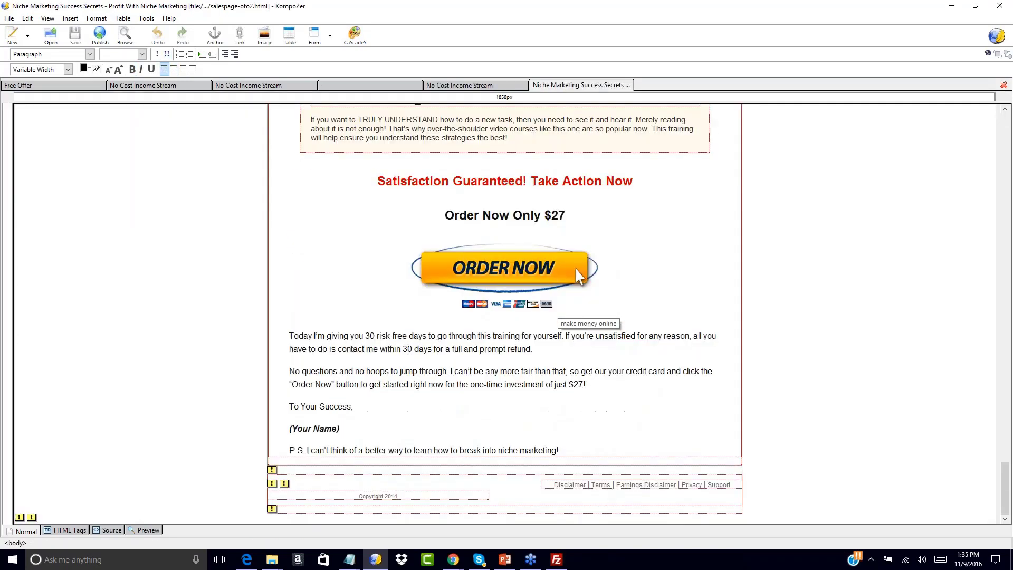
left_click(480, 315)
left_click(515, 296)
left_click(642, 310)
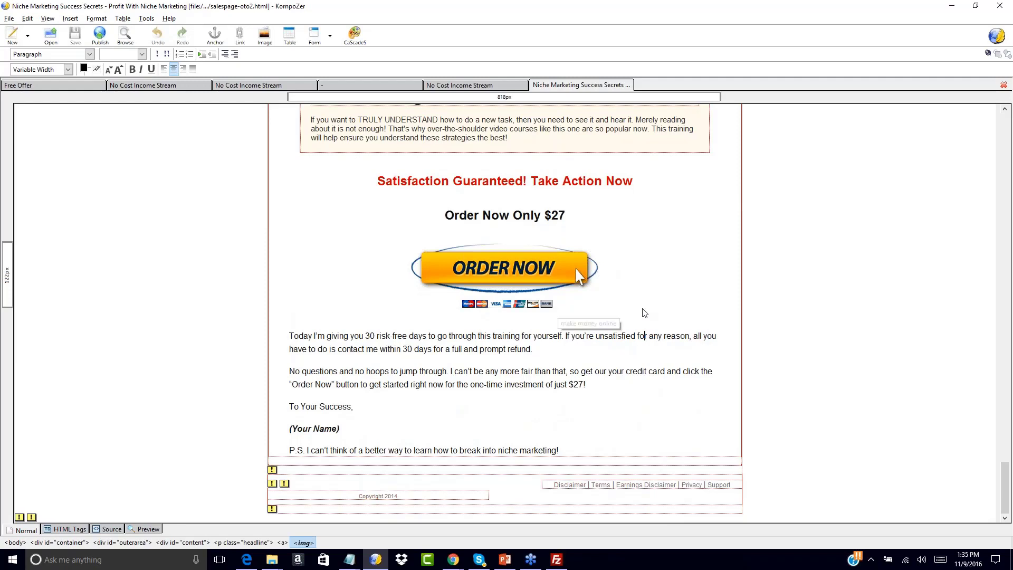
left_click(588, 282)
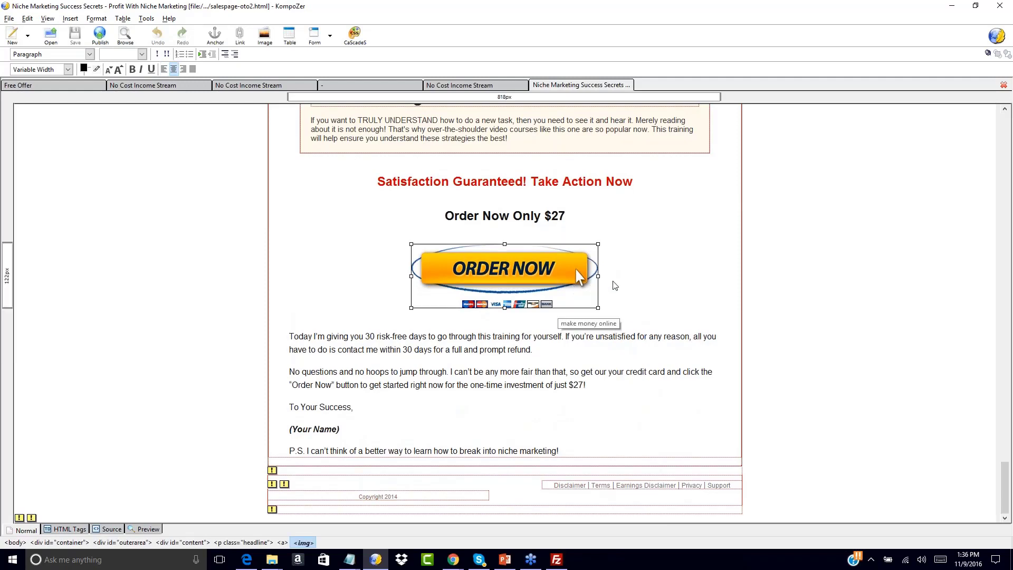
key("Right")
key("Return")
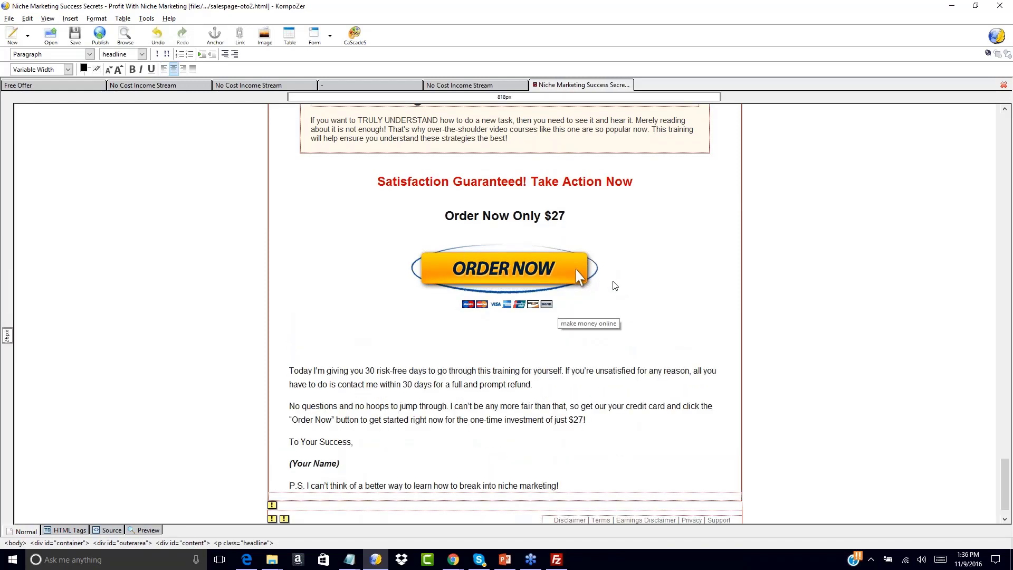
Write "No Thank! I will pass on this and continue to my download page..." on the new line below the ORDER NOW image.
type("No Thank! I will pass on this and con")
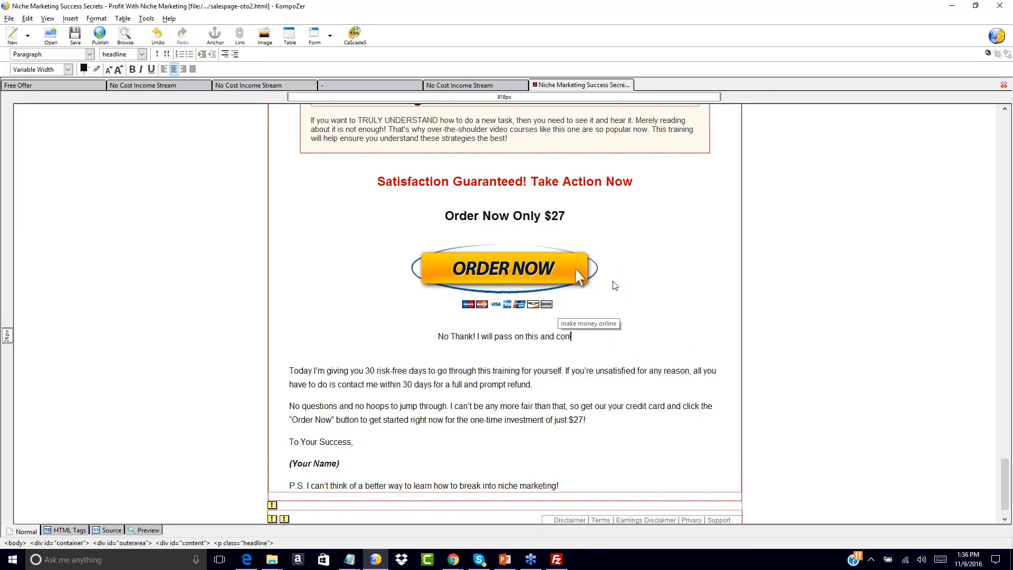
type("tinue to my download page")
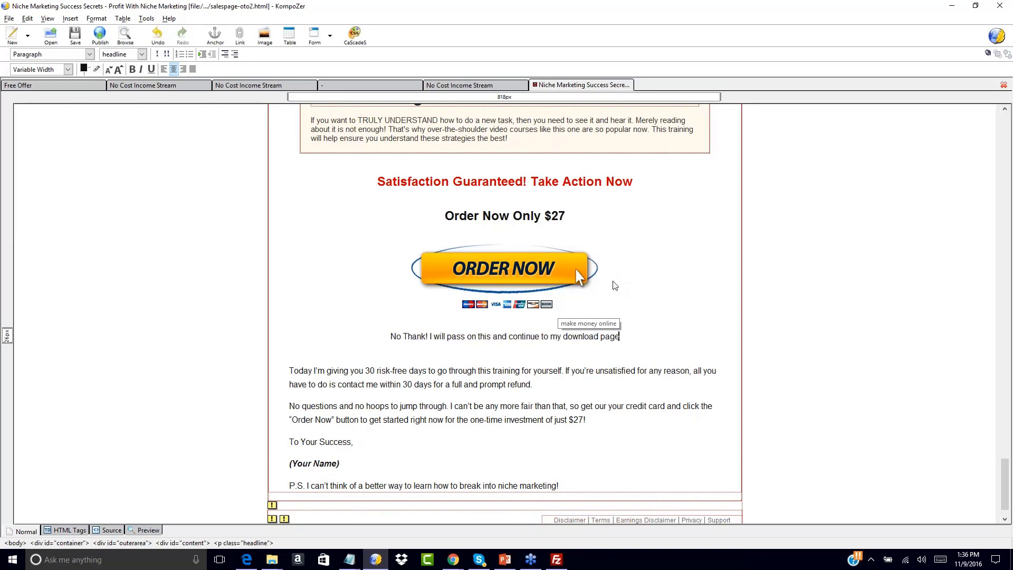
type("..")
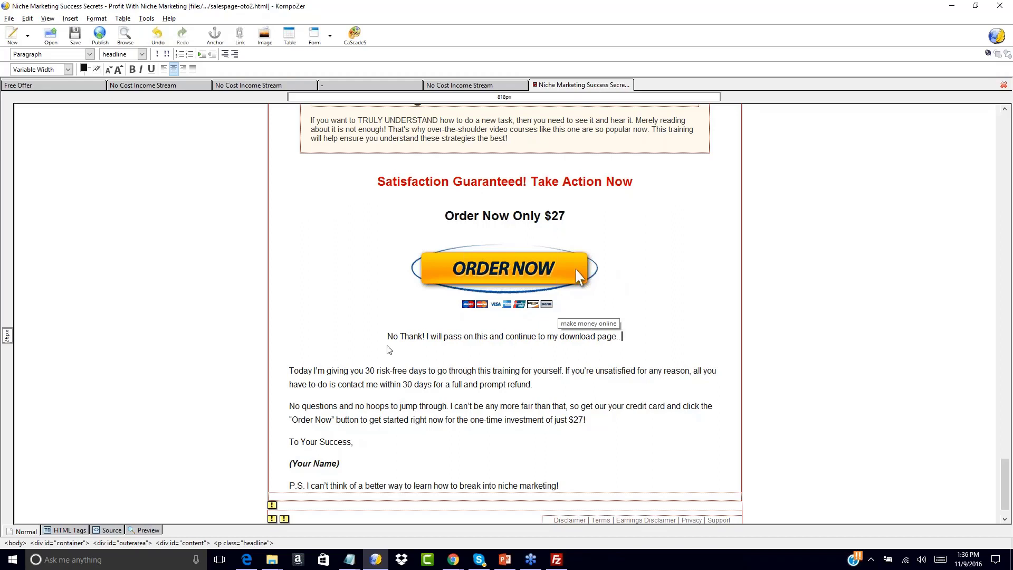
Link the "No Thank!" sentence to niche-downloadpage.html in the niche-salespage folder and save salespage-oto2.html.
left_click_drag(386, 338, 632, 344)
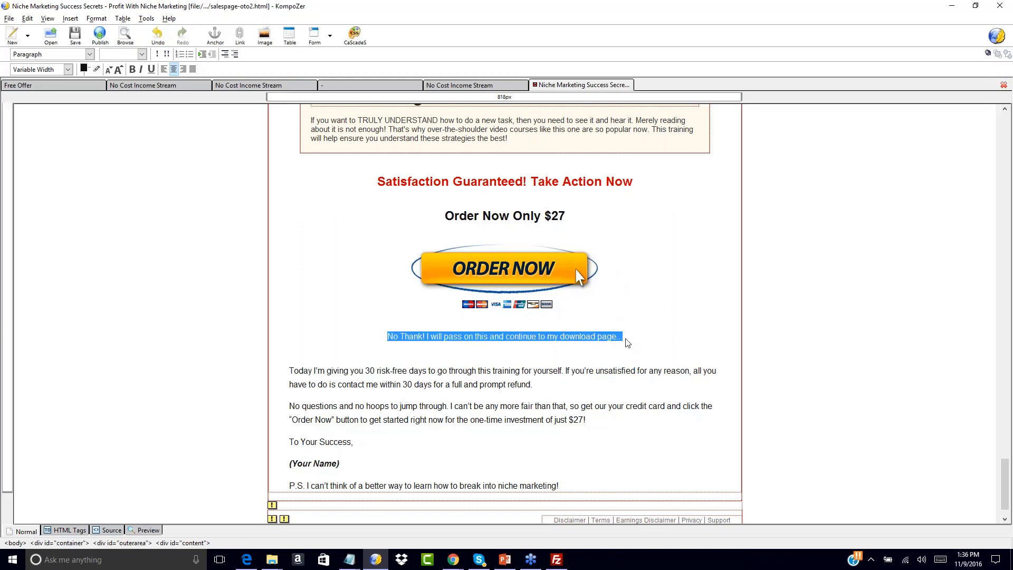
left_click(72, 20)
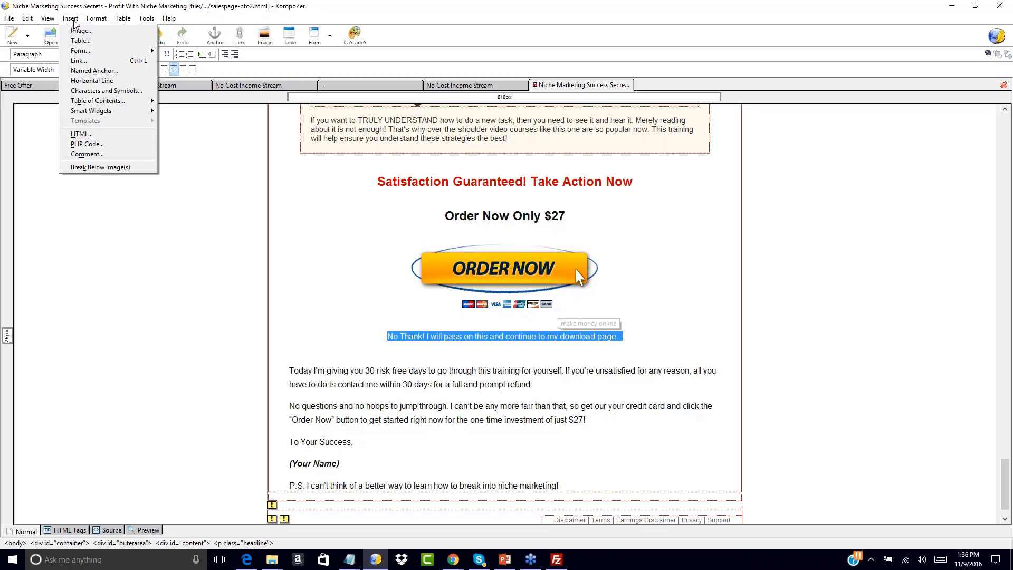
left_click(79, 60)
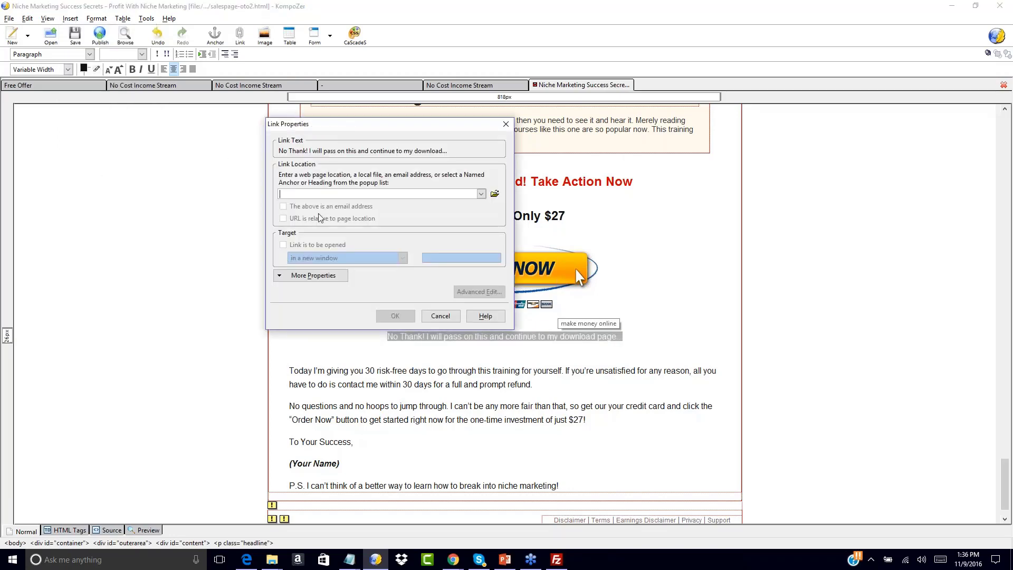
left_click(494, 194)
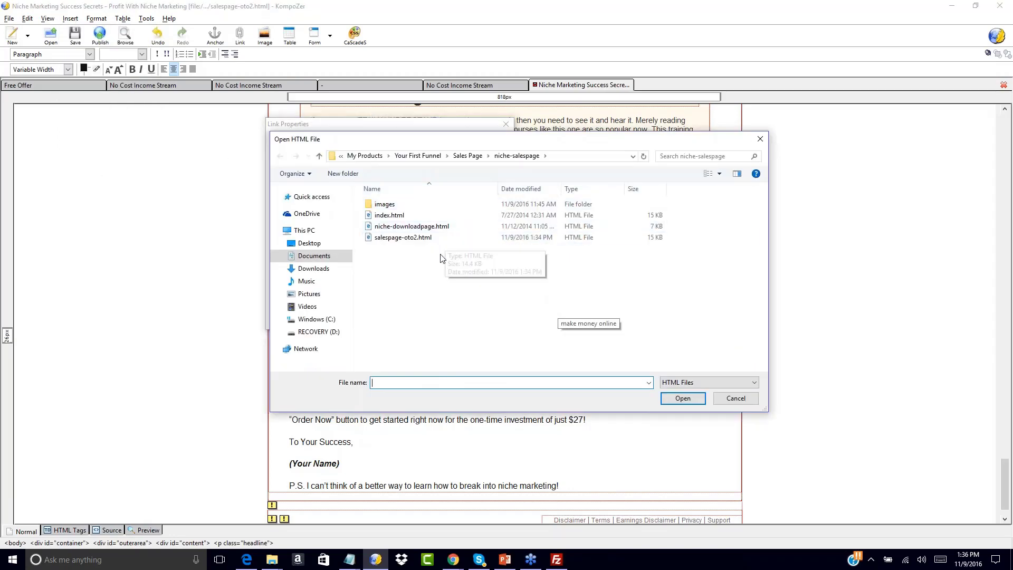
double_click(436, 227)
left_click(400, 316)
left_click(462, 371)
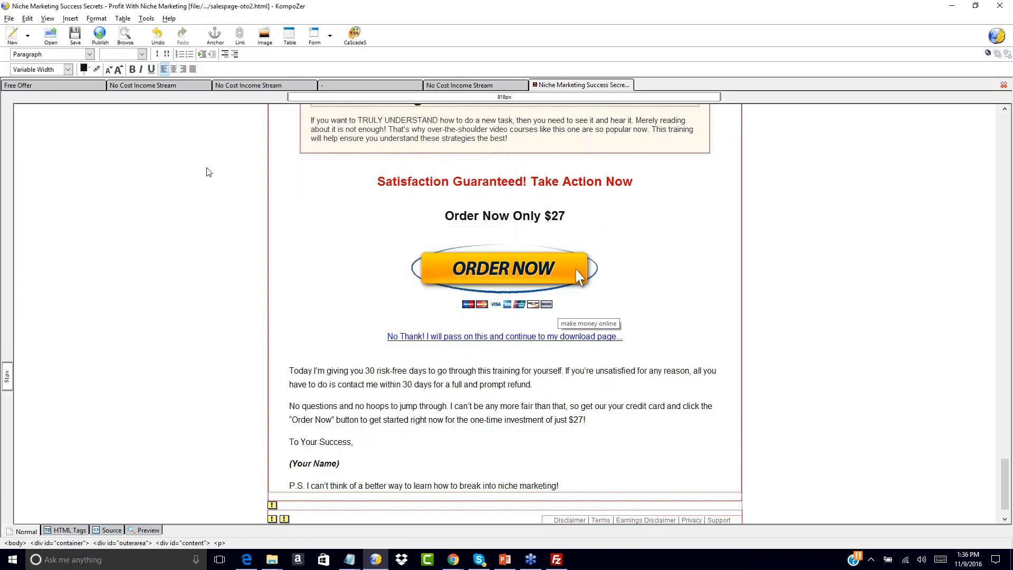
left_click(75, 38)
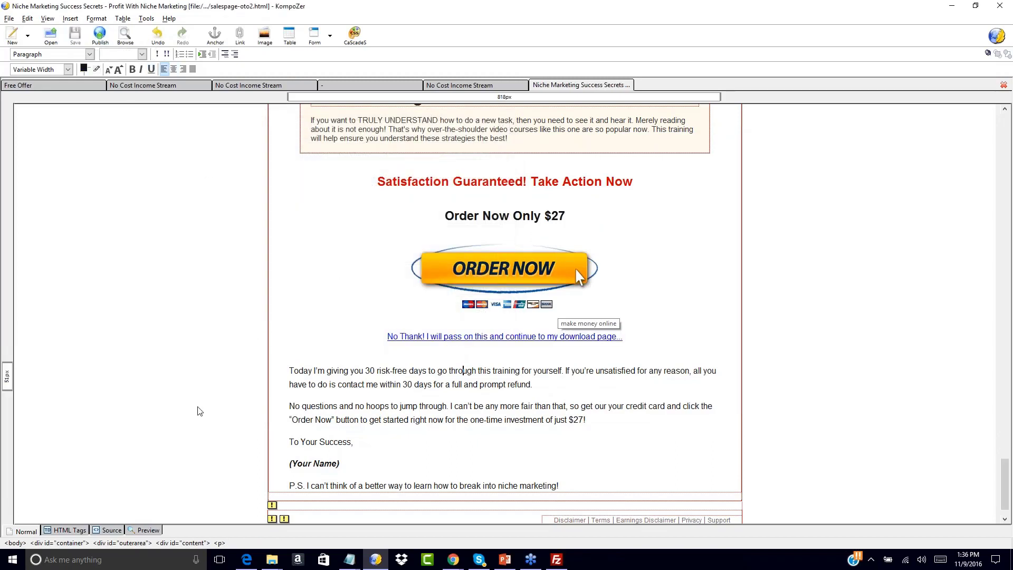
Switch to File Explorer and open salespage-oto1.html from Sales Page > NCIS-salessite2 > salespage-plain in the browser.
mouse_move(272, 558)
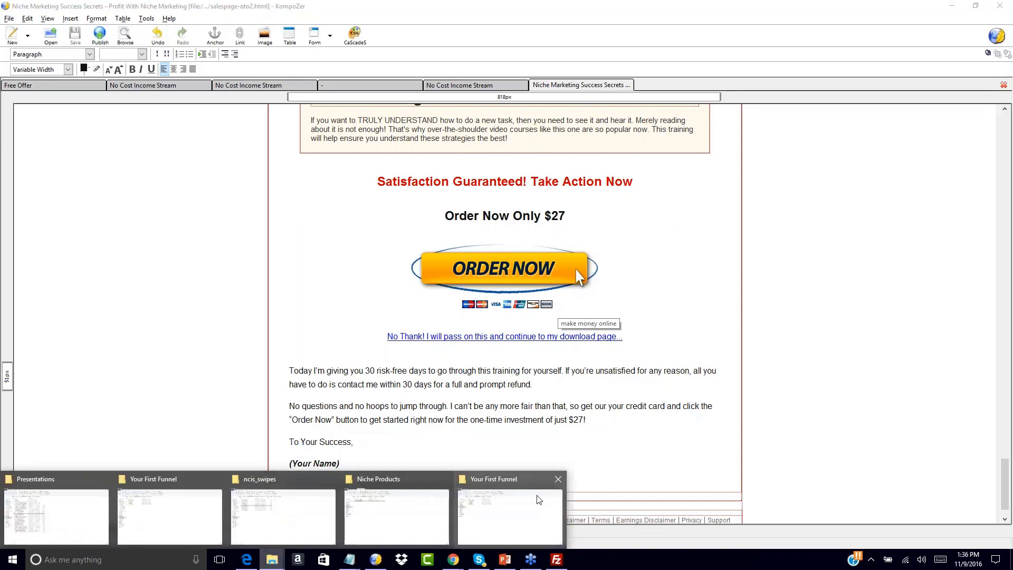
mouse_move(512, 499)
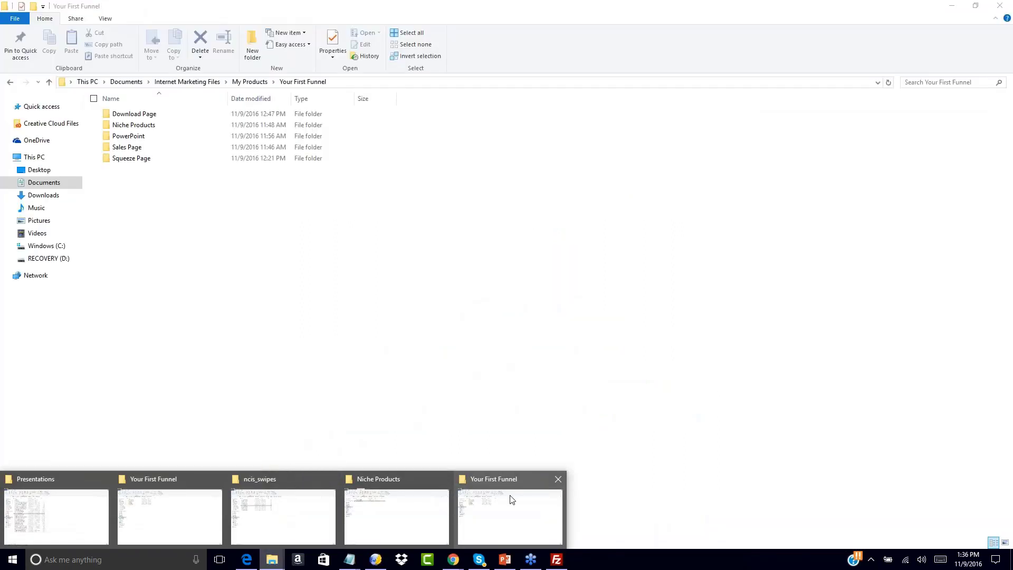
left_click(510, 496)
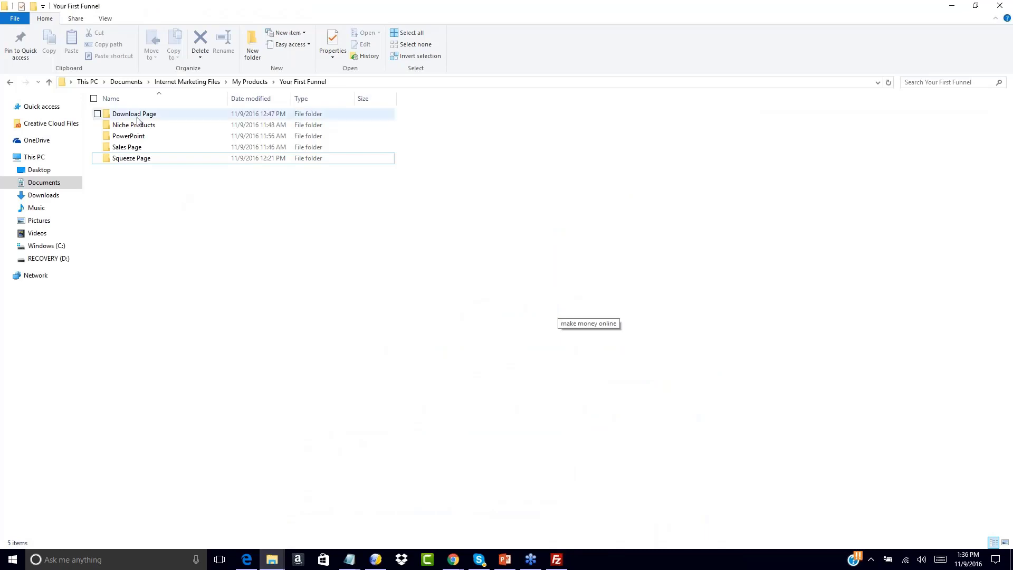
double_click(136, 145)
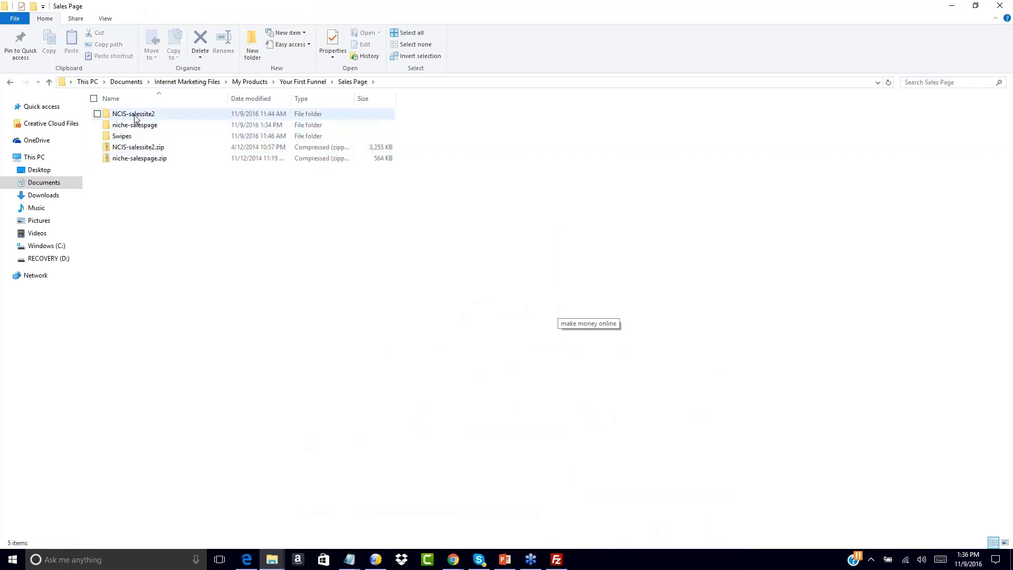
double_click(133, 115)
double_click(129, 114)
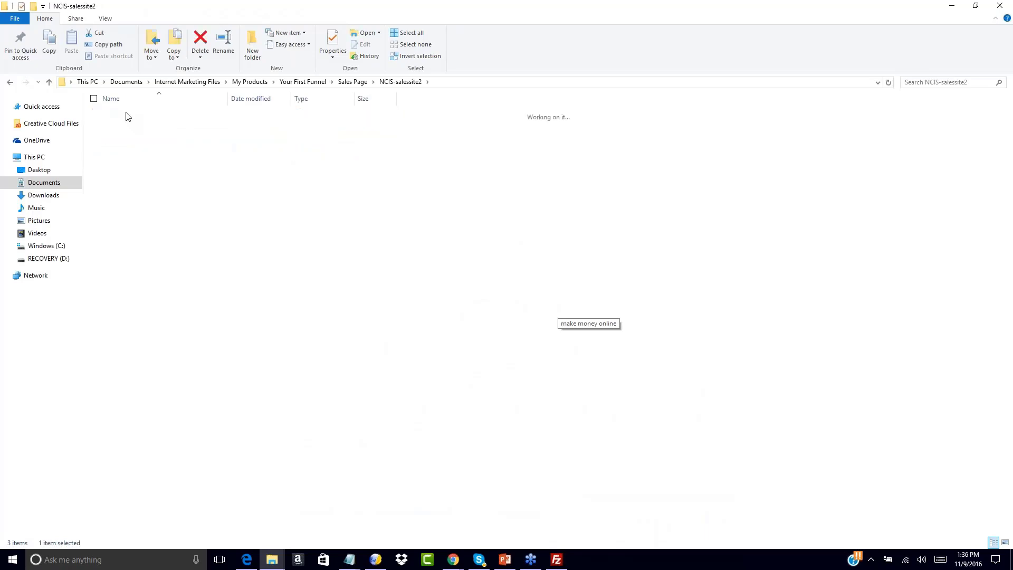
double_click(146, 169)
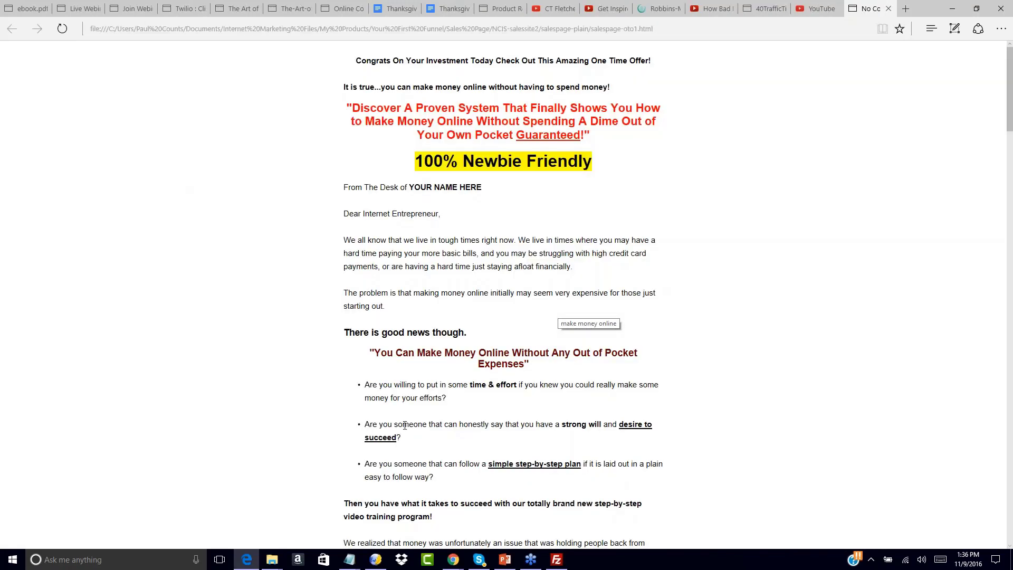
Test the "No, Thanks" decline link at the end of the oto1 sales page.
mouse_move(275, 562)
scroll(517, 219, "down", 3)
scroll(443, 494, "down", 20)
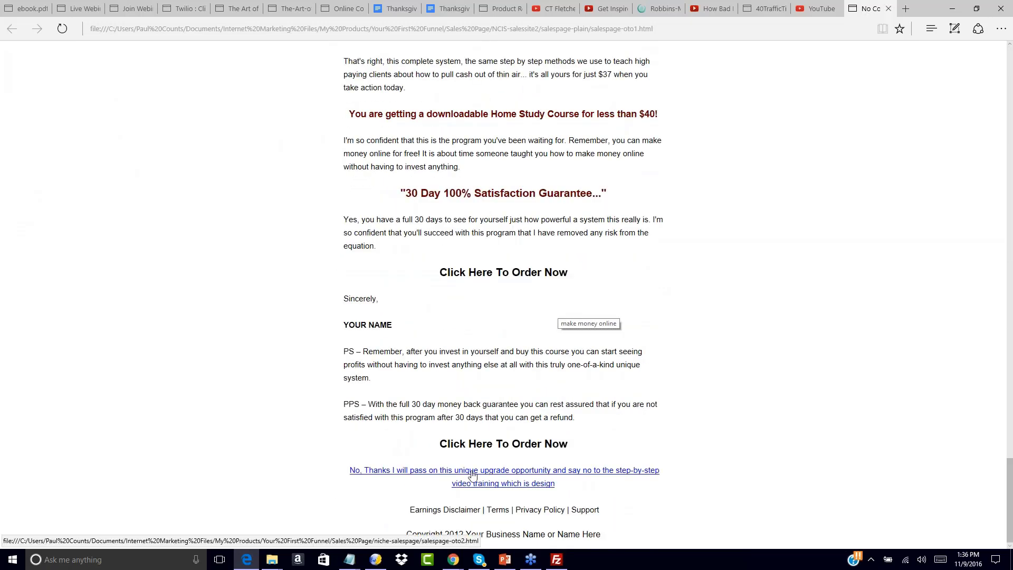
left_click(472, 475)
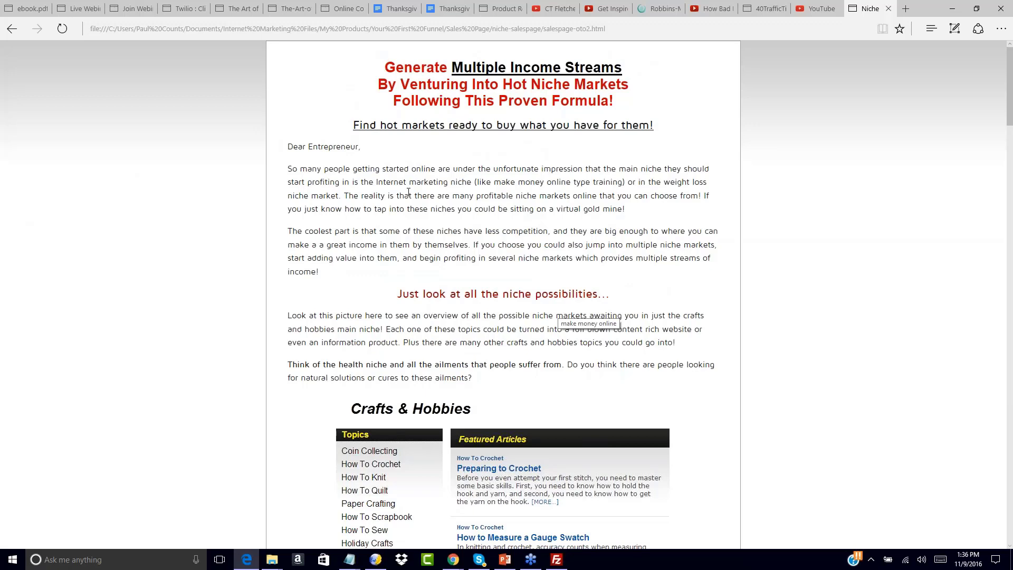
Follow the "No Thank!" link near the end of the oto2 page and look through the download page.
scroll(409, 192, "down", 20)
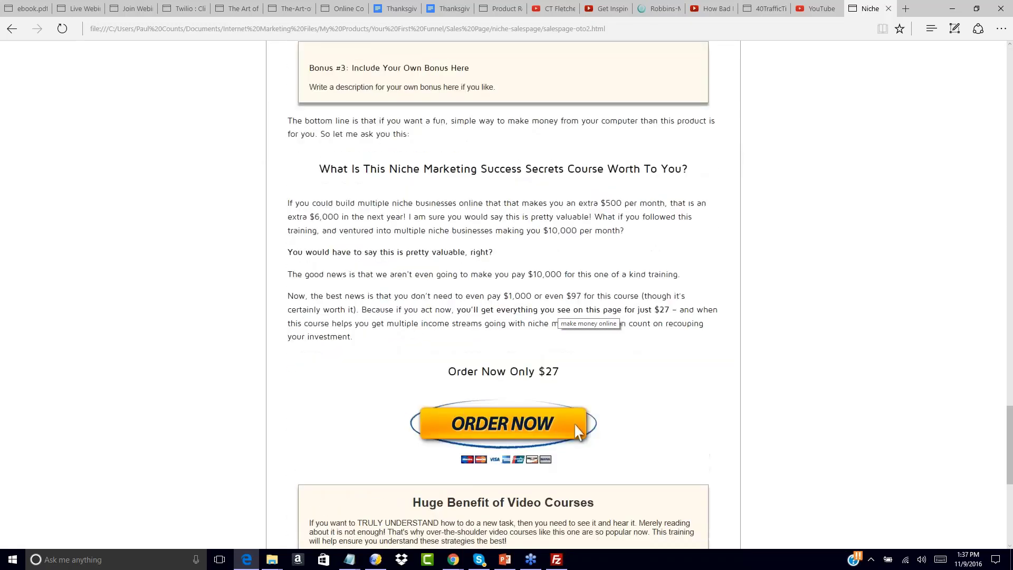
scroll(435, 227, "down", 7)
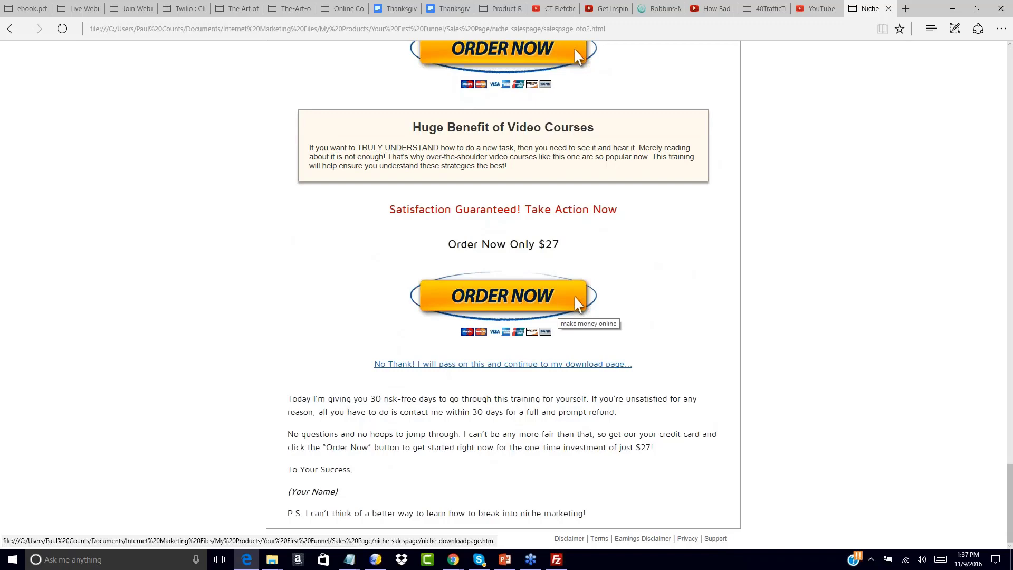
left_click(416, 368)
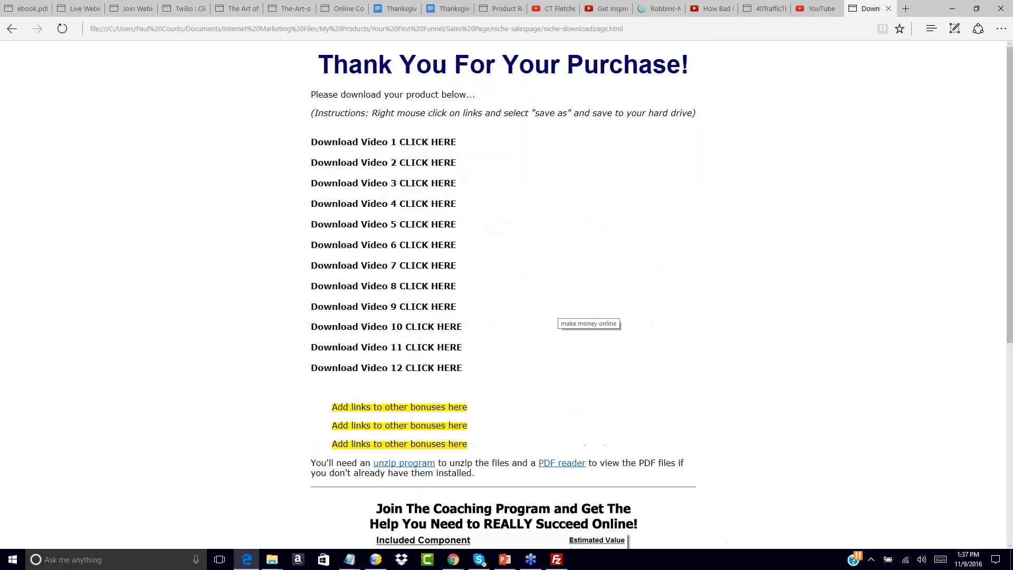
scroll(428, 300, "down", 5)
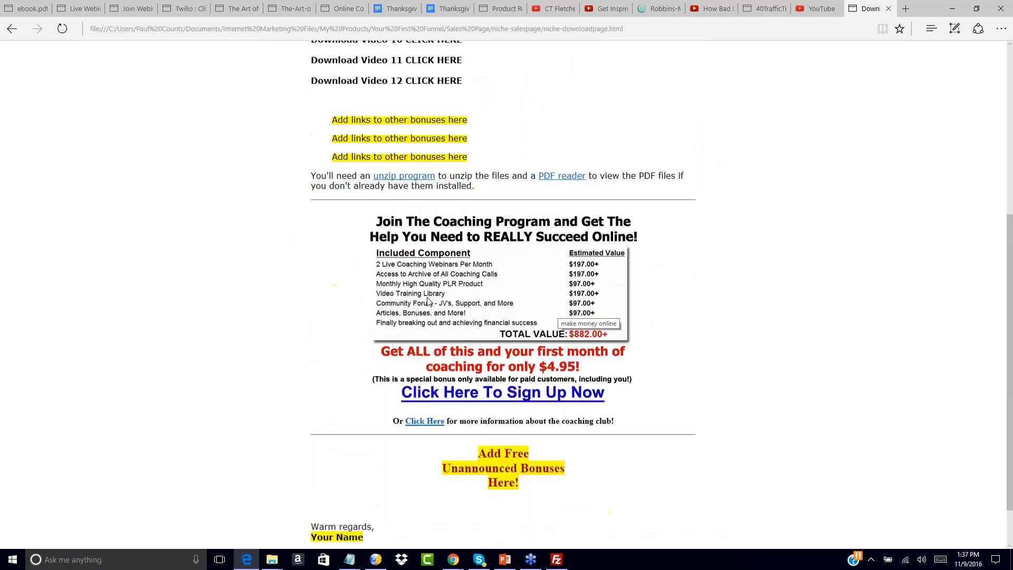
scroll(428, 300, "up", 5)
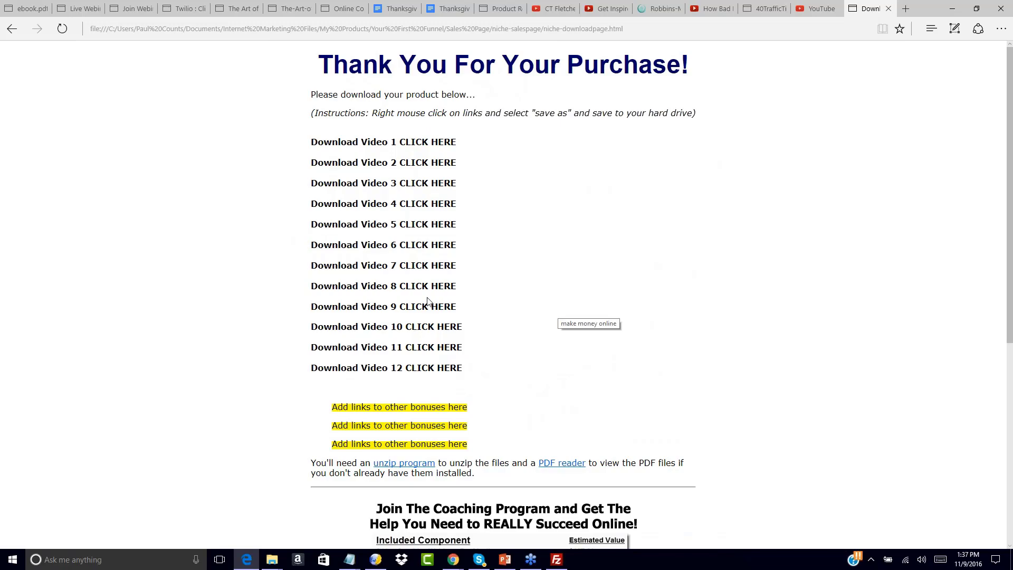
Return to salespage-oto2.html and review the page from its headline down to the decline link.
left_click(7, 32)
scroll(441, 194, "up", 5)
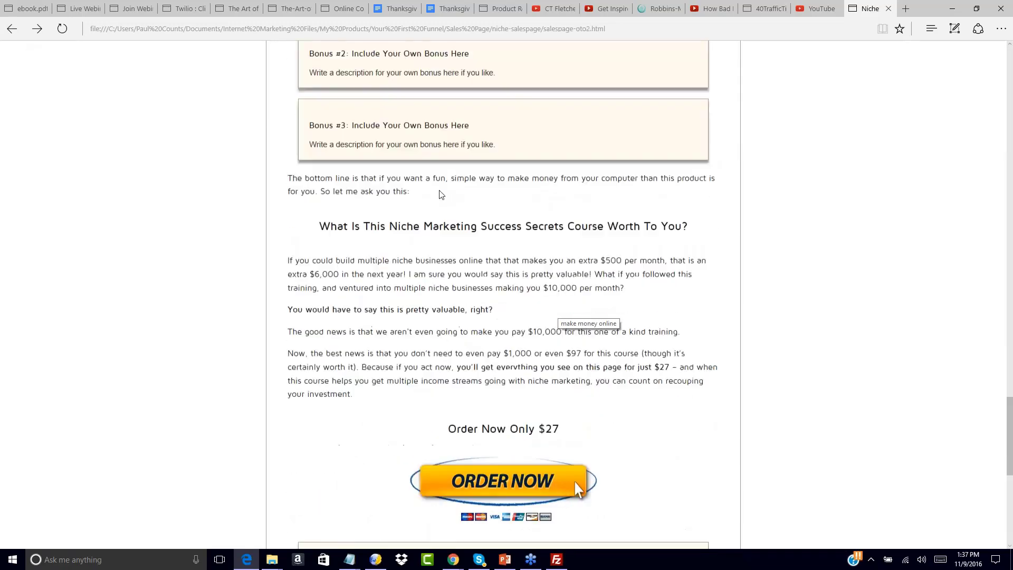
scroll(441, 195, "up", 15)
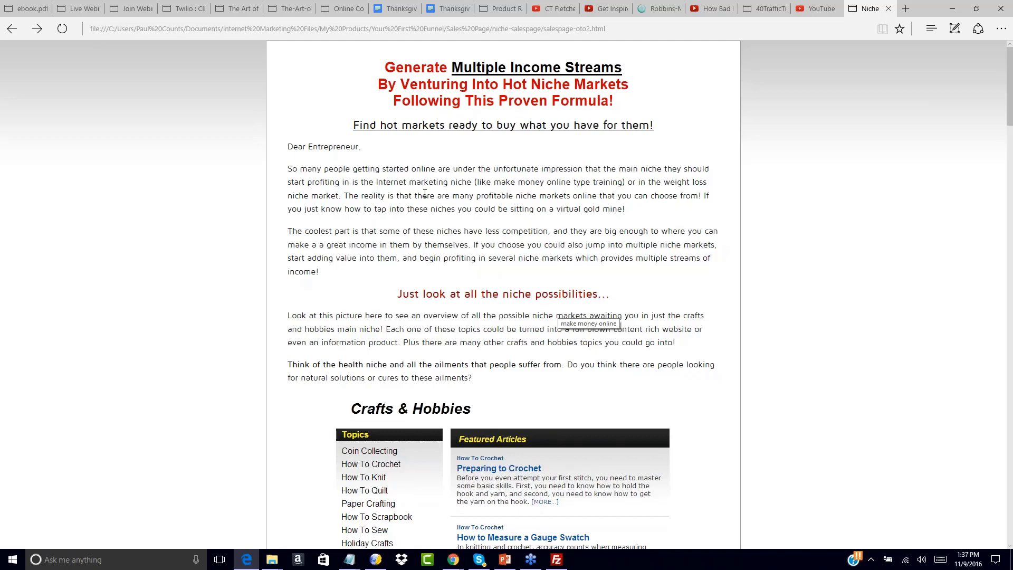
scroll(379, 247, "down", 20)
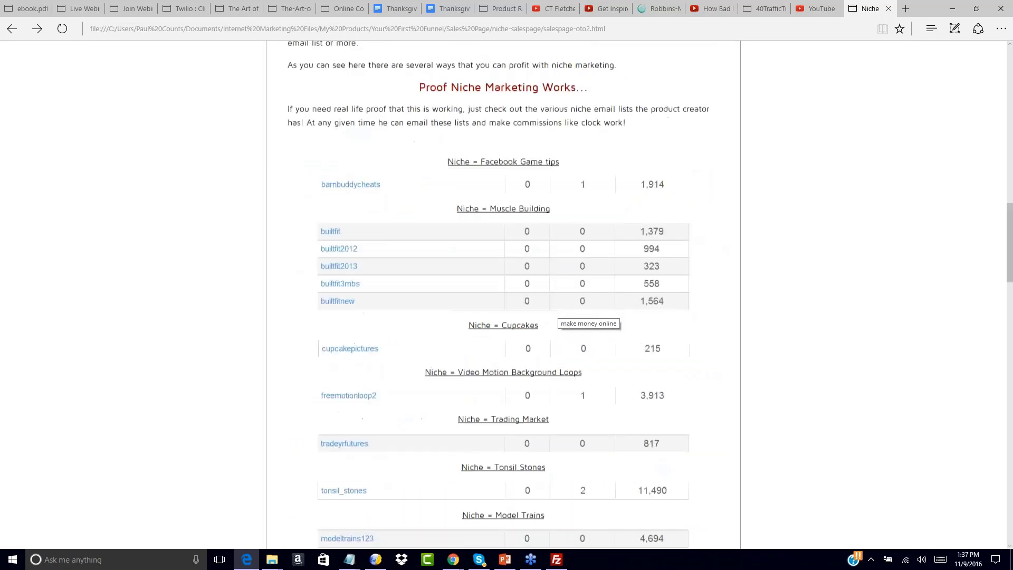
scroll(574, 312, "down", 1)
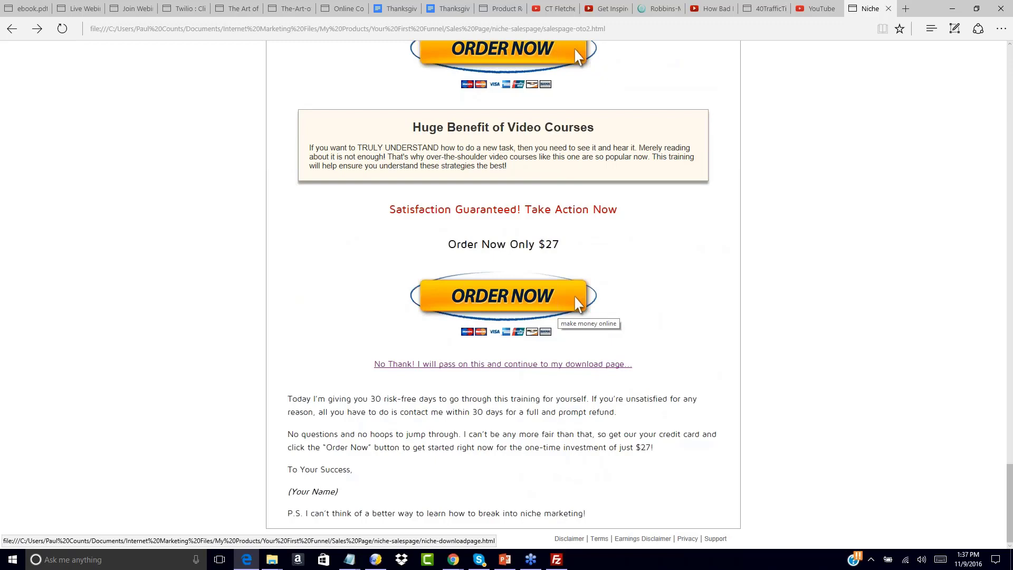
scroll(524, 320, "up", 8)
scroll(523, 319, "down", 8)
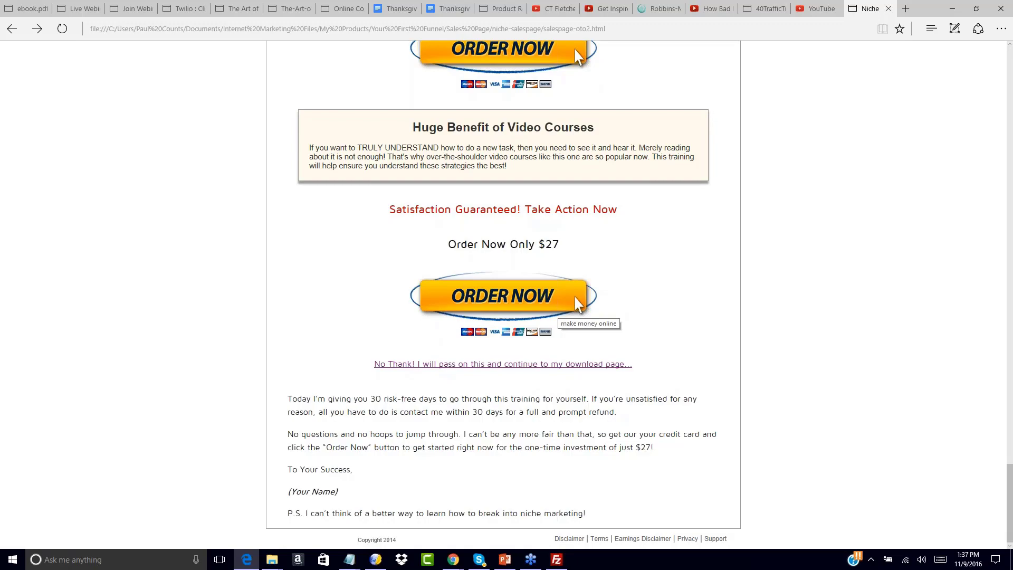
scroll(700, 304, "up", 10)
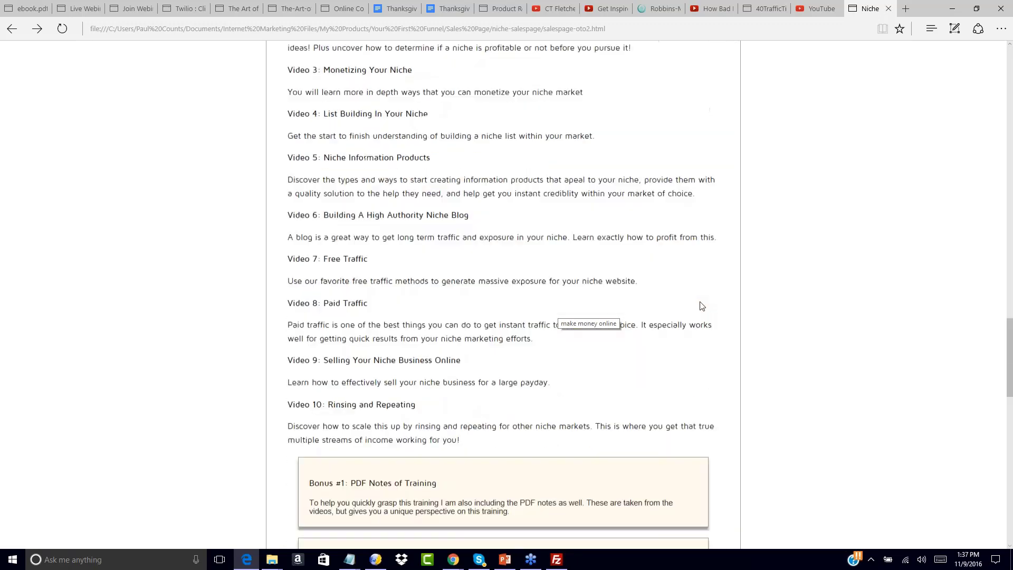
scroll(701, 306, "up", 20)
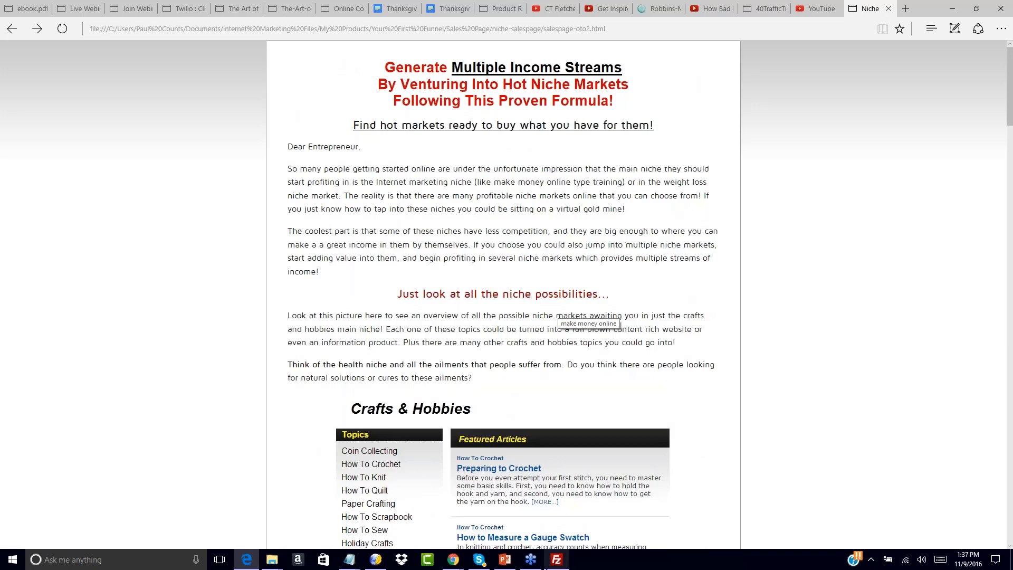
mouse_move(507, 560)
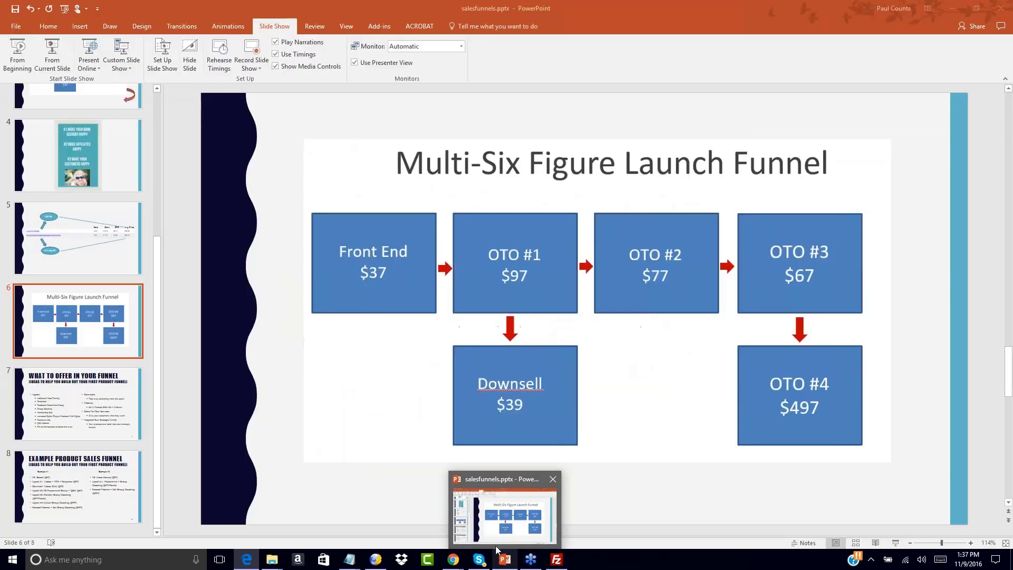
mouse_move(453, 560)
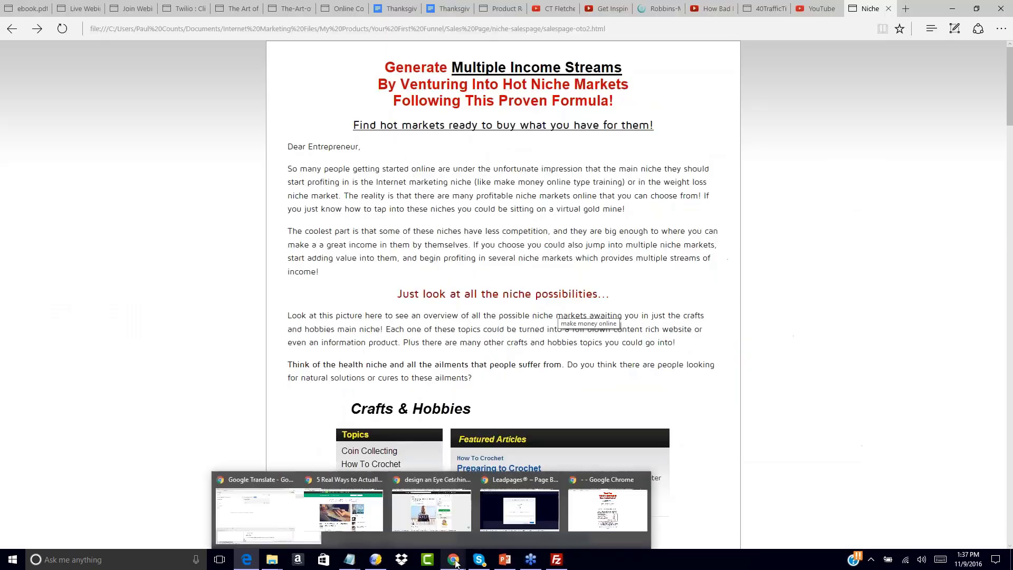
left_click(633, 514)
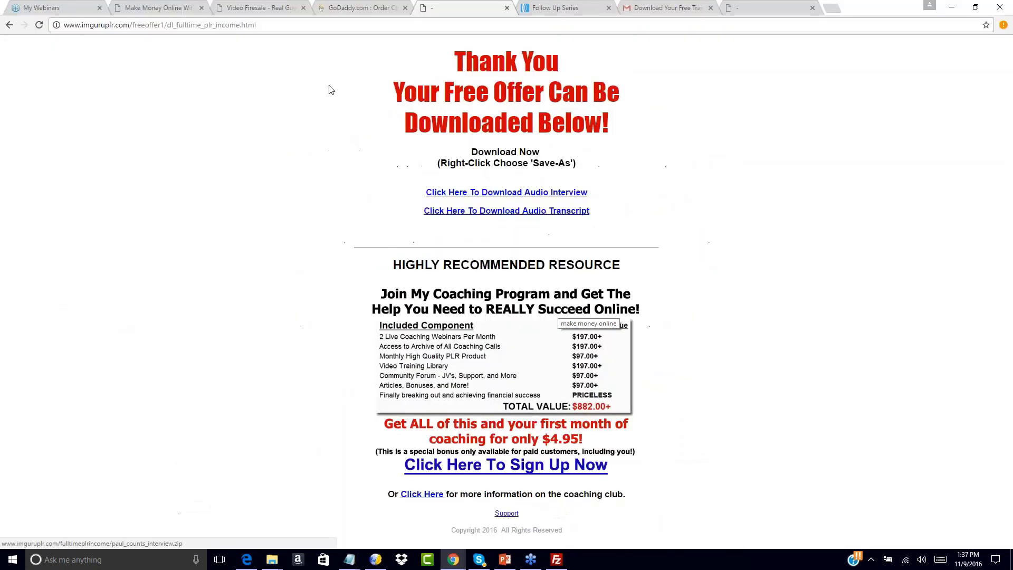
left_click_drag(167, 25, 324, 30)
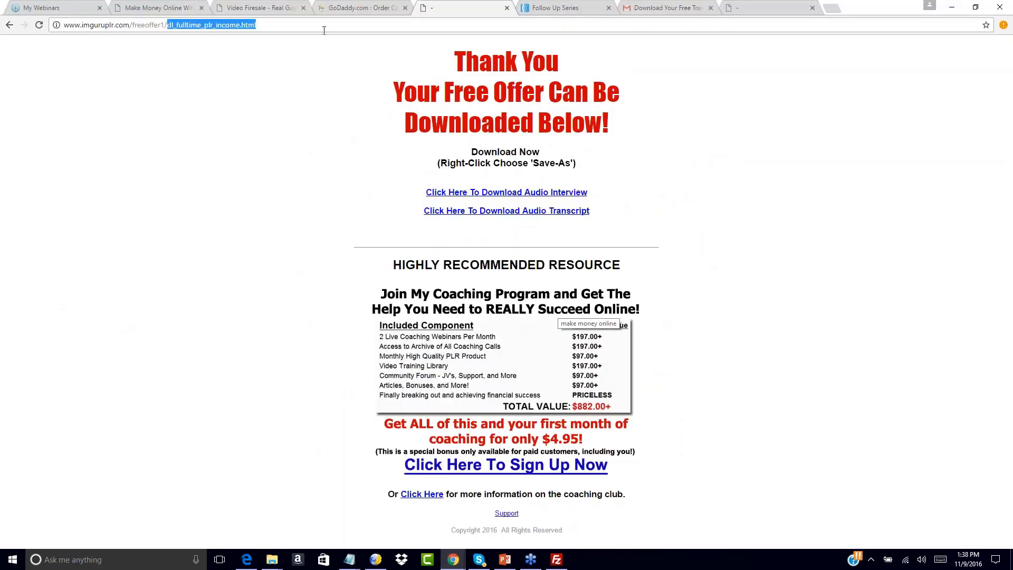
key("BackSpace")
key("Return")
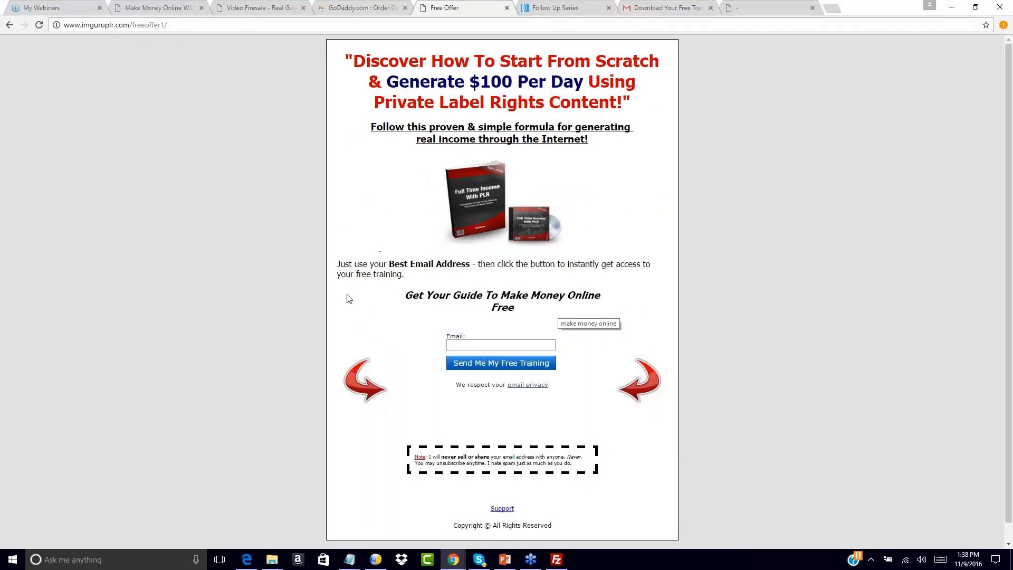
left_click(462, 344)
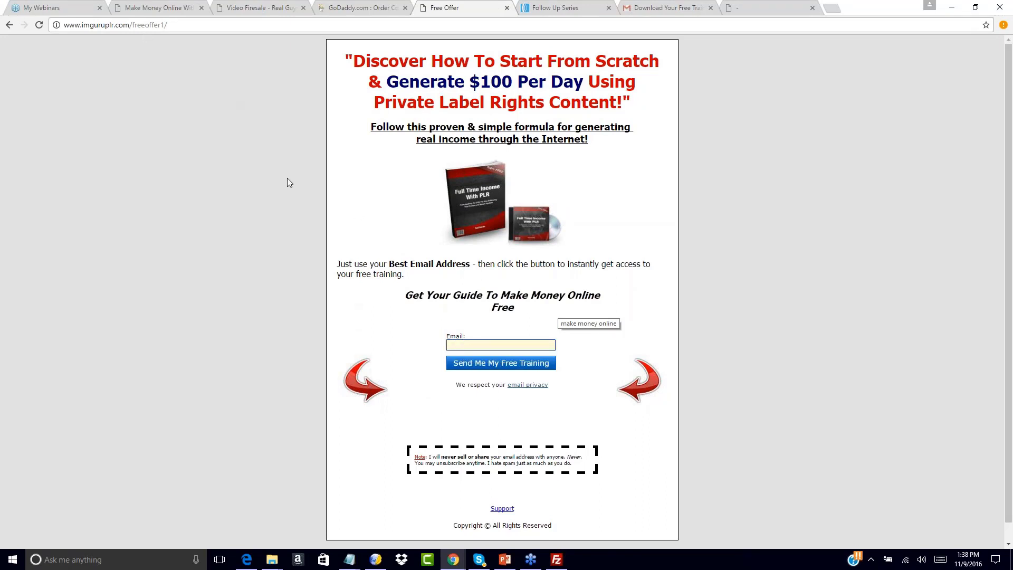
Review the follow-up messages of the 100dayfunnel1 list in AWeber.
left_click(551, 6)
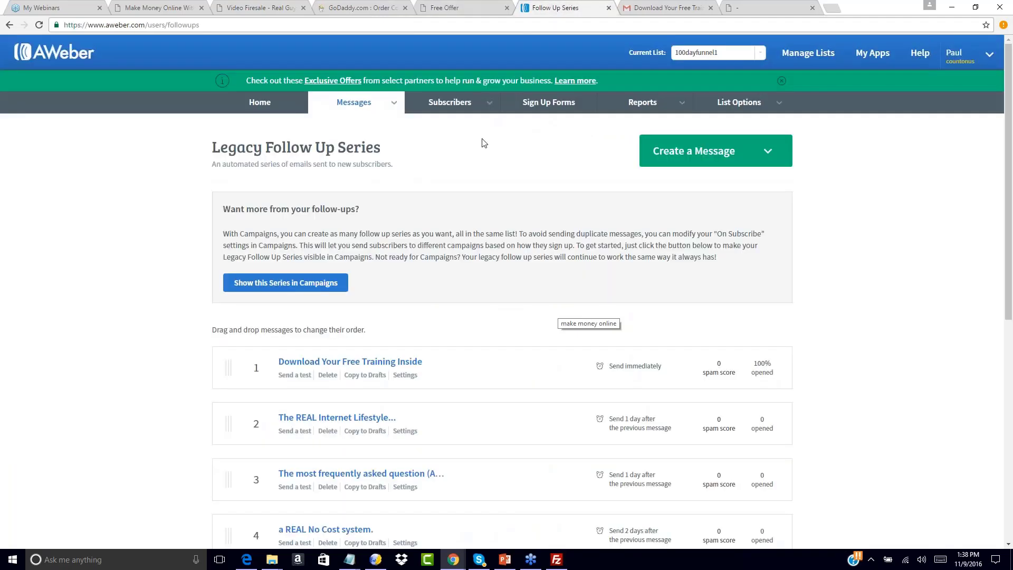
scroll(459, 285, "down", 5)
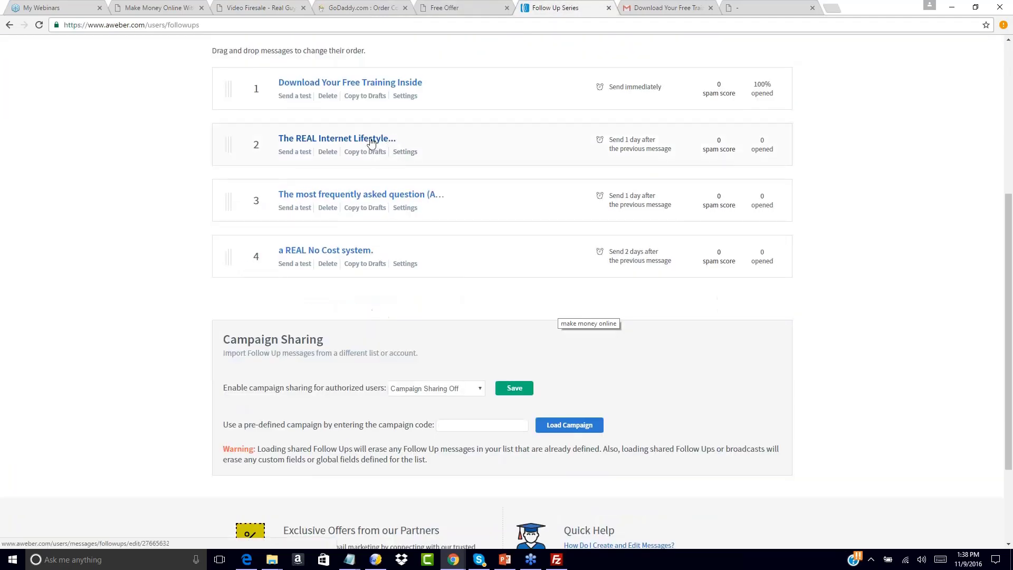
scroll(164, 149, "up", 5)
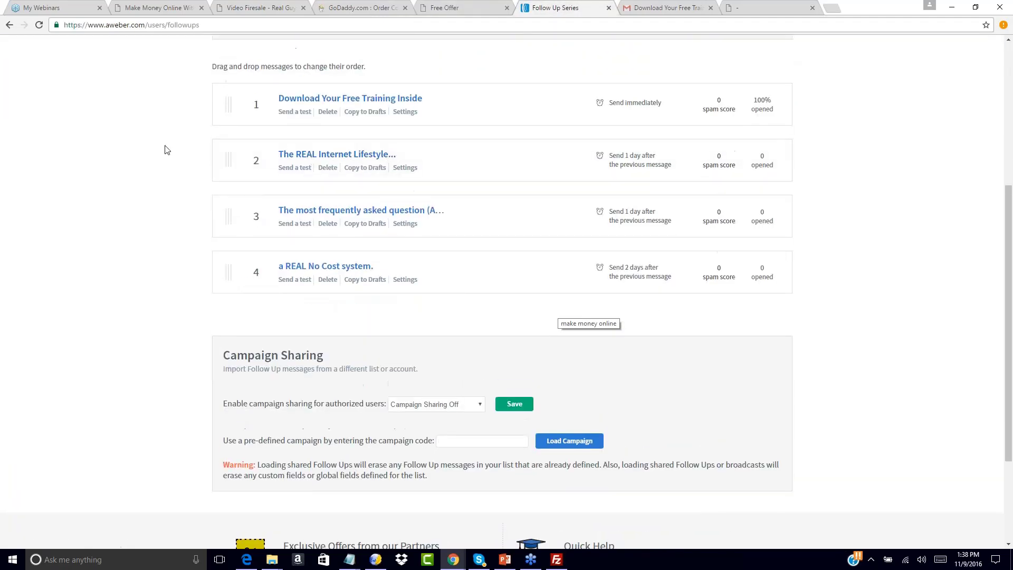
Revisit the Free Offer page, return to AWeber and open its Broadcast Messages page.
left_click(456, 7)
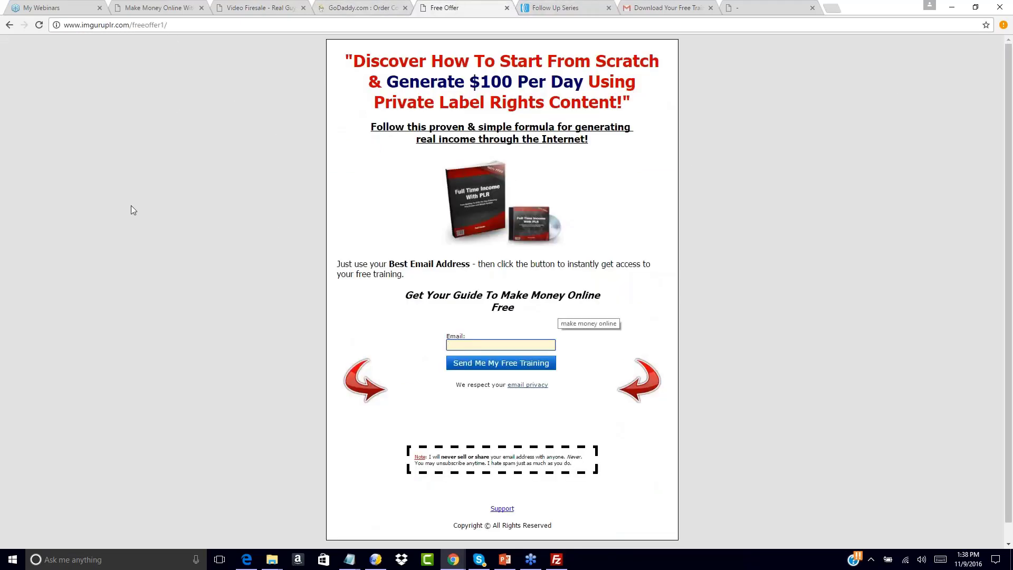
left_click(554, 7)
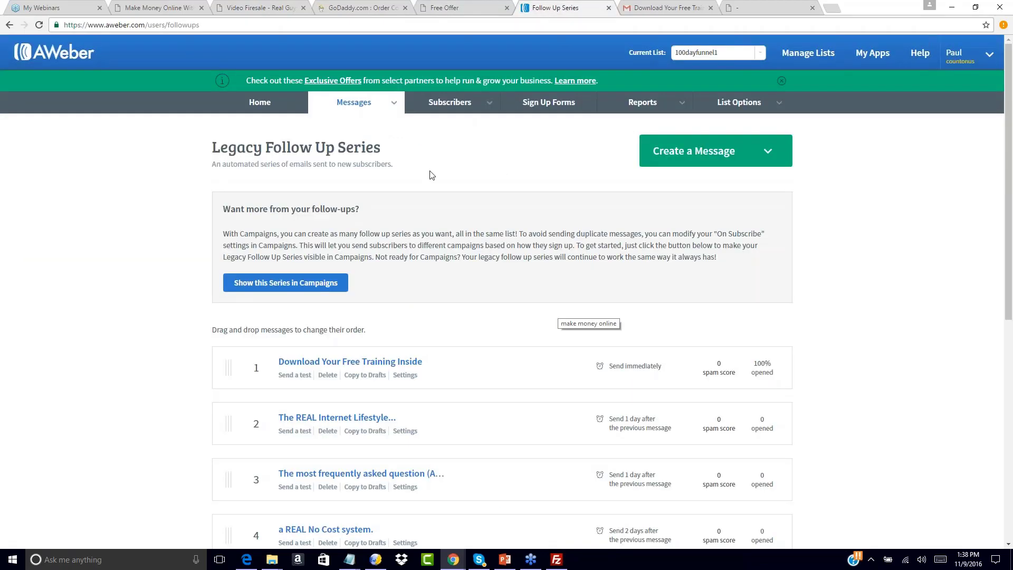
left_click(397, 104)
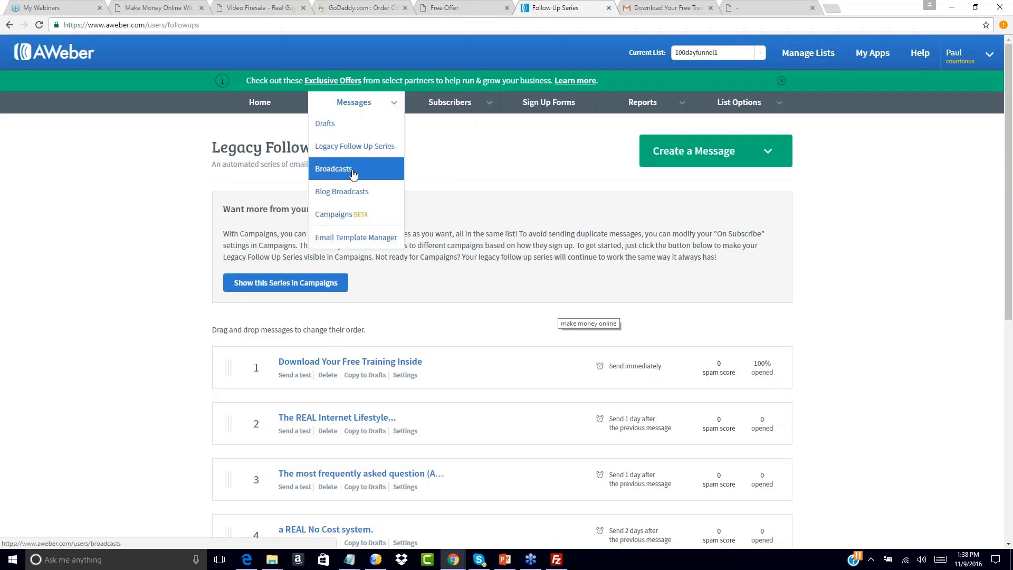
left_click(353, 166)
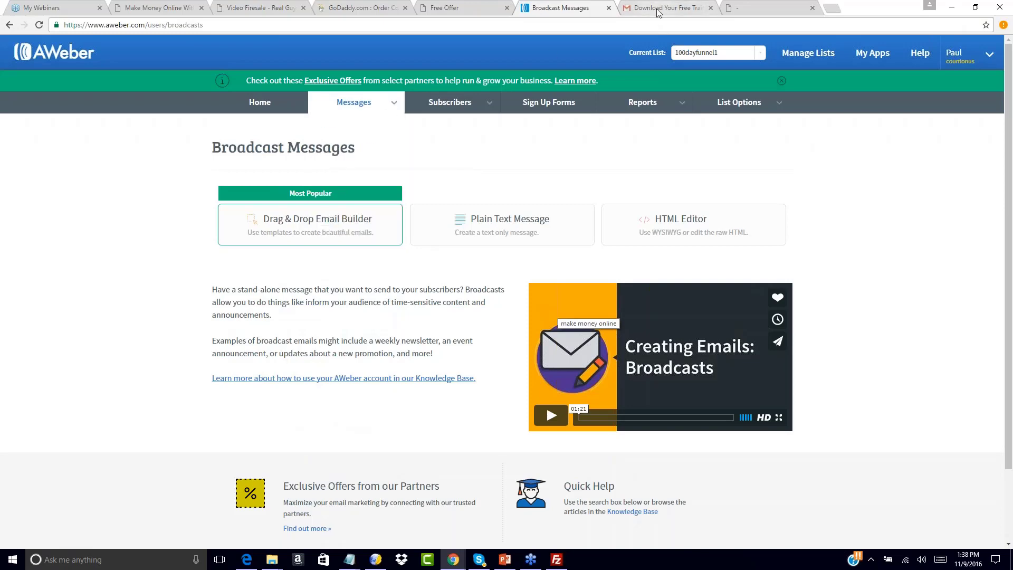
View the Free Offer page and the "Download Your Free Training Inside" email in Gmail, returning to Broadcast Messages.
left_click(480, 2)
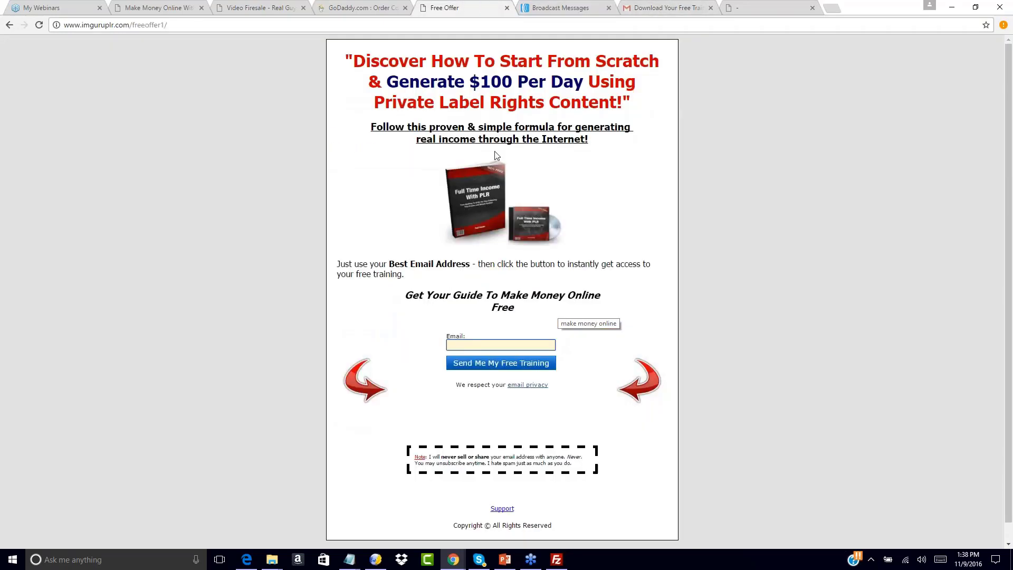
left_click(568, 9)
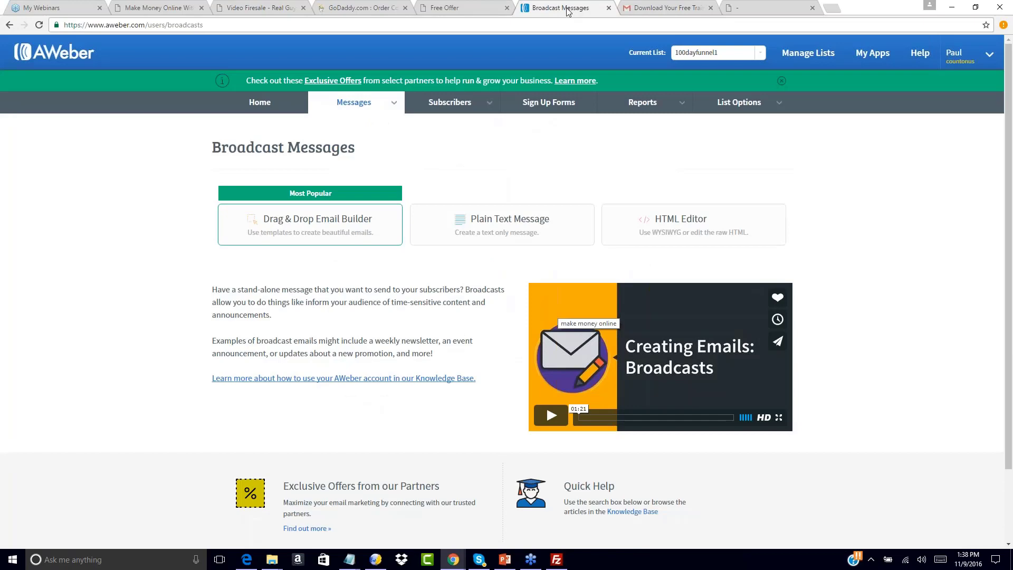
left_click(651, 7)
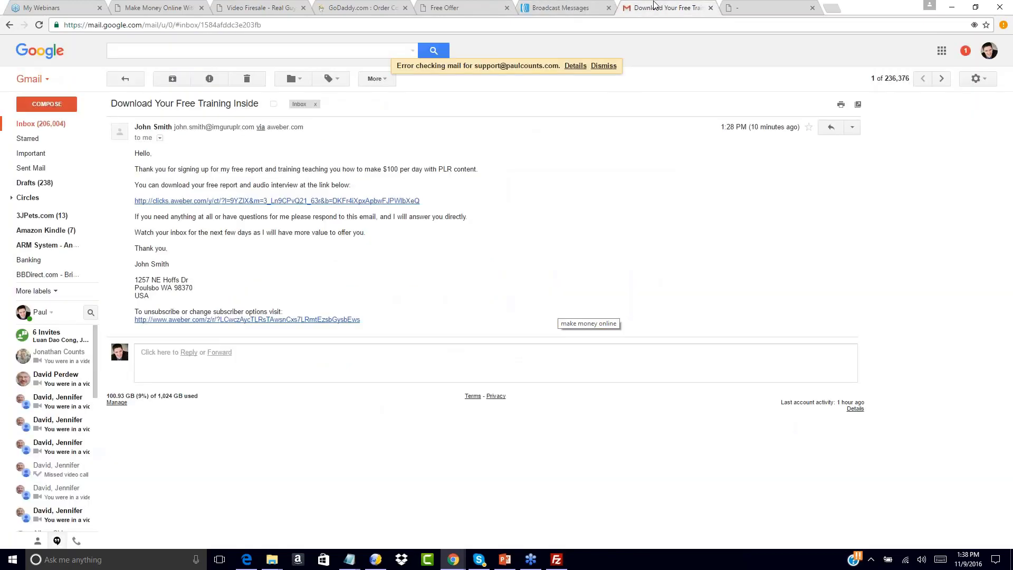
left_click(562, 5)
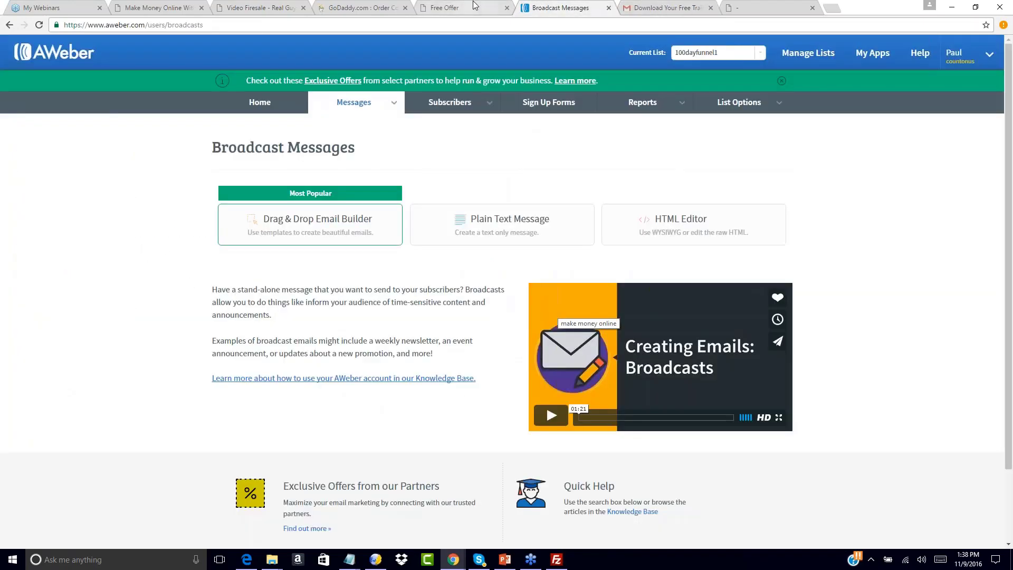